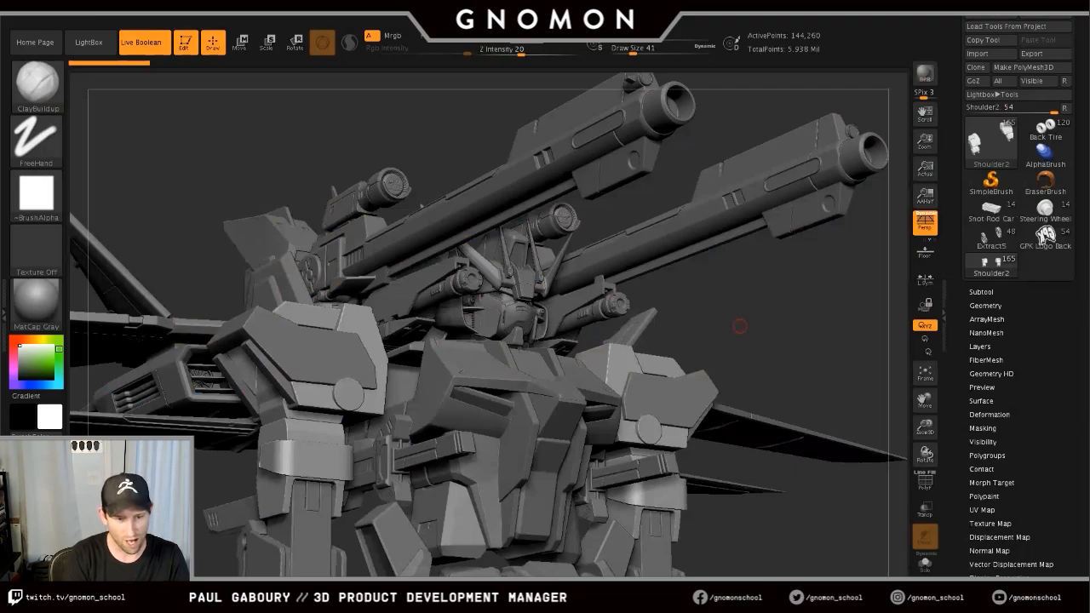
- Look over the ZBrushLIVE page and the ZBrushCentral home page in the web browser before returning to ZBrush
{"action": "left_click_drag", "start_coordinate": [2, 26], "coordinate": [986, 1]}
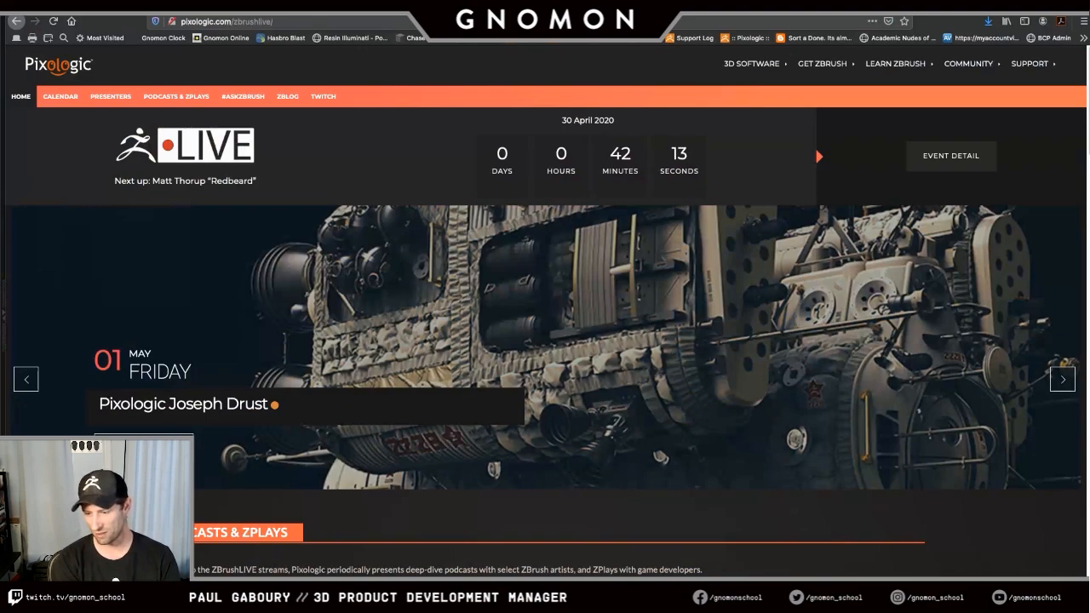
{"action": "scroll", "coordinate": [544, 312], "scroll_direction": "down", "scroll_amount": 5}
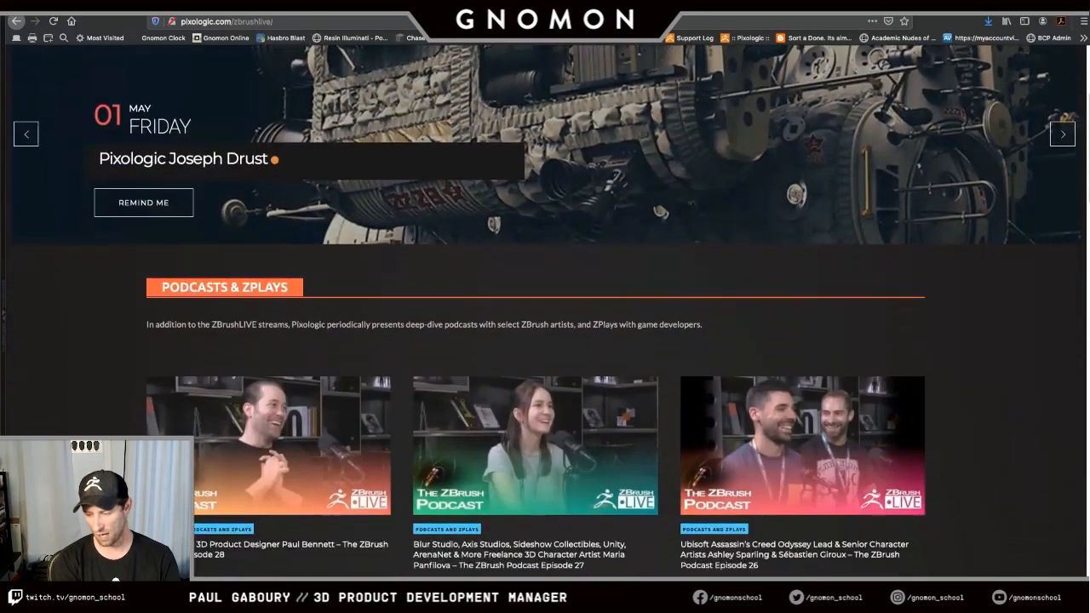
{"action": "scroll", "coordinate": [545, 312], "scroll_direction": "up", "scroll_amount": 5}
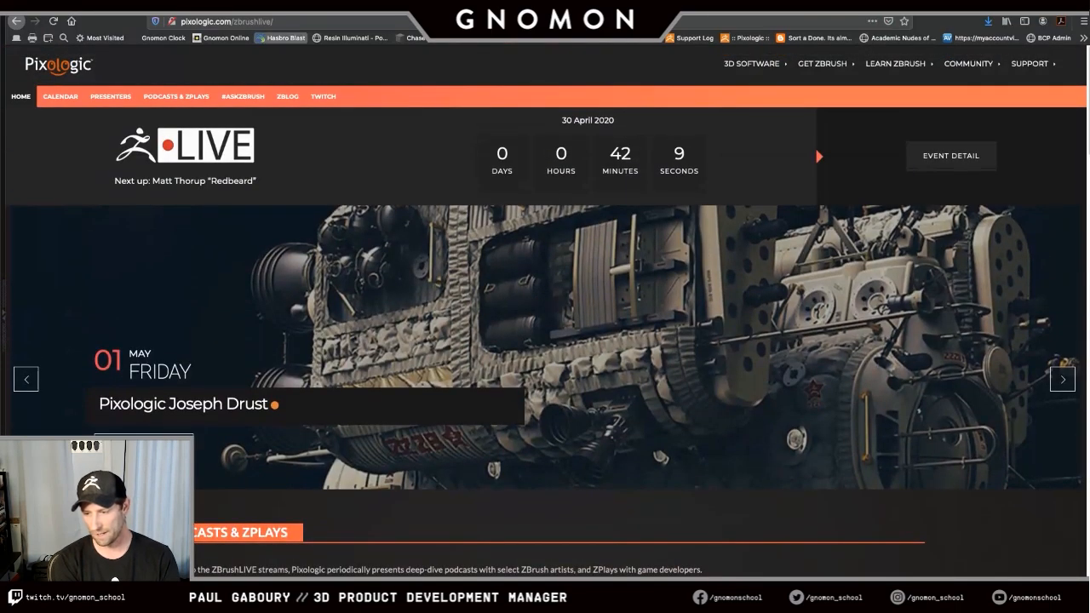
{"action": "left_click", "coordinate": [281, 6]}
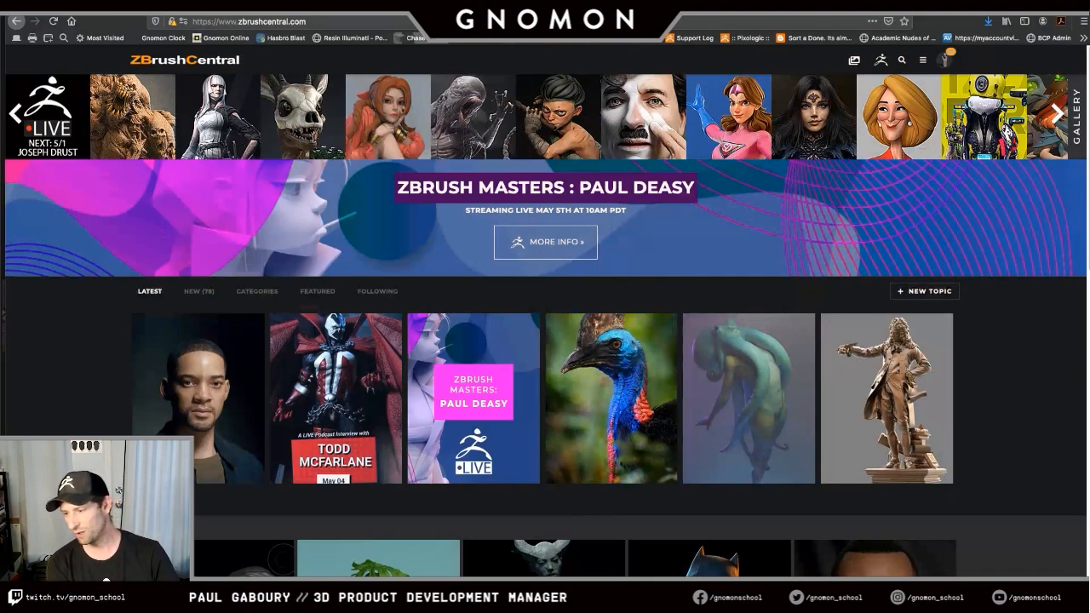
{"action": "key", "text": "ctrl+Tab"}
{"action": "key", "text": "ctrl+Right"}
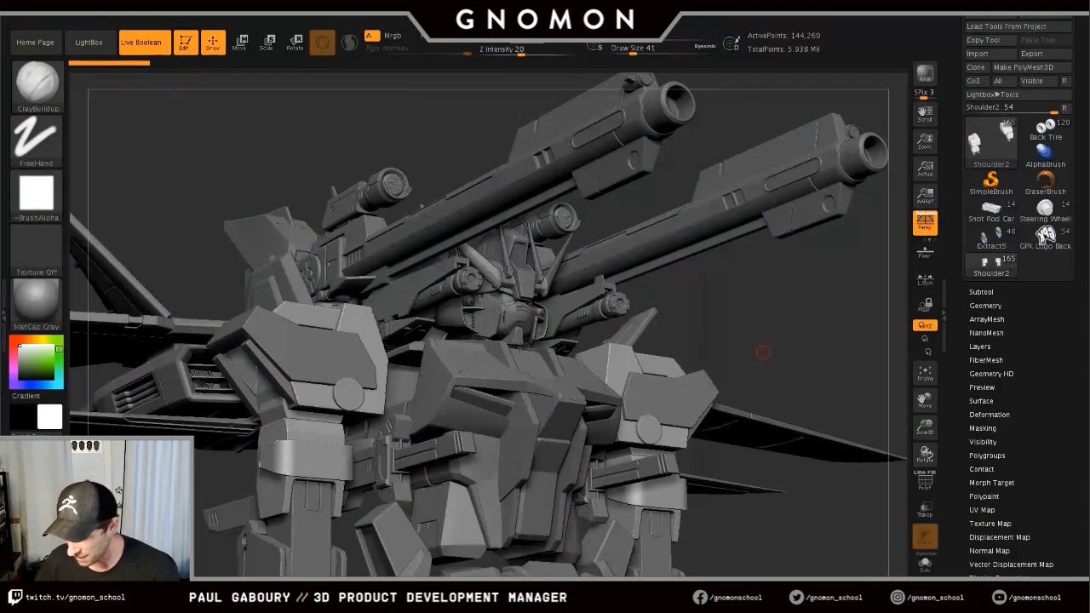
- Select the Merged_Back box2 subtool and show it on its own, hiding all other mech subtools
{"action": "left_click_drag", "start_coordinate": [763, 352], "coordinate": [771, 365]}
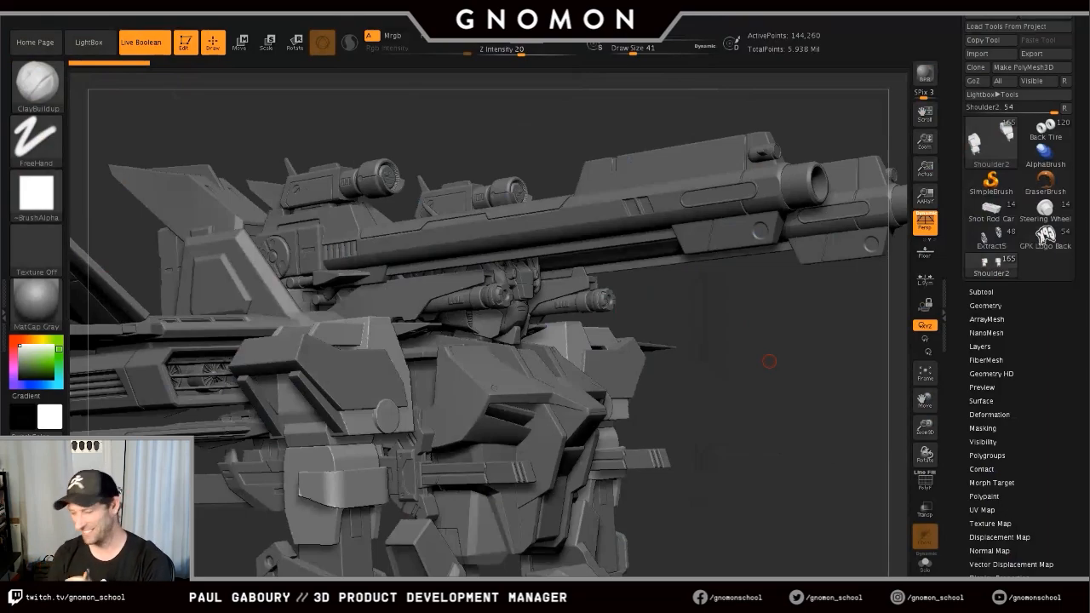
{"action": "left_click", "coordinate": [981, 291]}
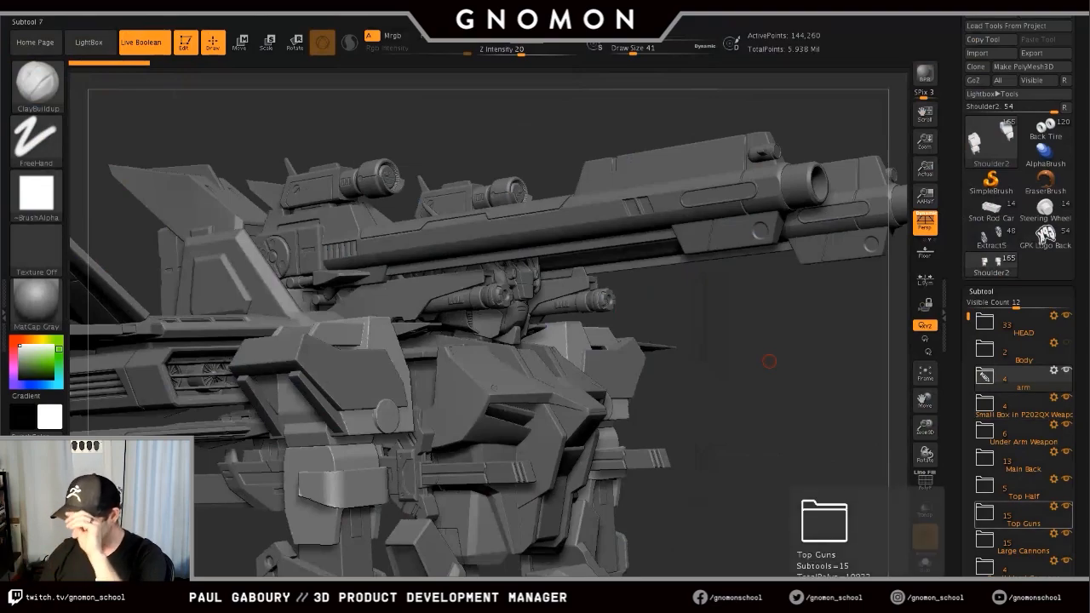
{"action": "left_click_drag", "start_coordinate": [1078, 514], "coordinate": [1079, 382]}
{"action": "left_click_drag", "start_coordinate": [968, 183], "coordinate": [968, 334]}
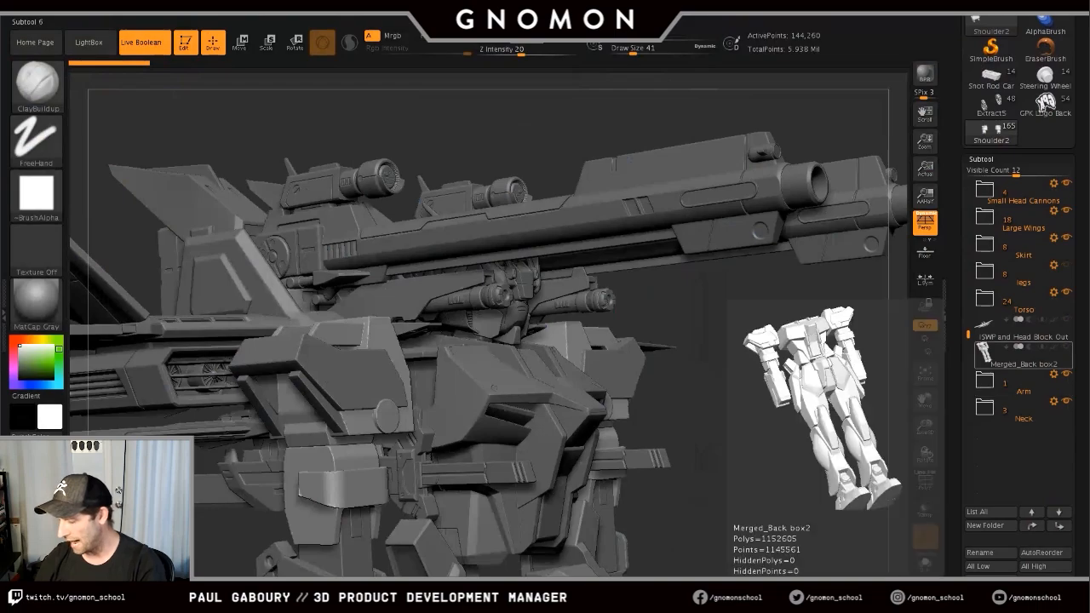
{"action": "left_click", "coordinate": [1019, 355]}
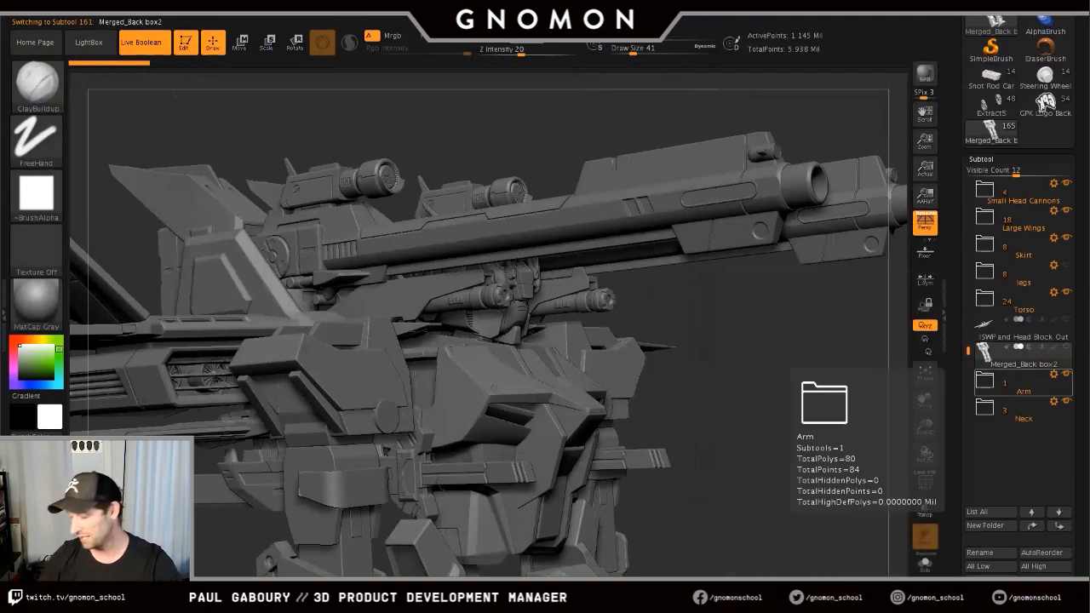
{"action": "left_click_drag", "start_coordinate": [1066, 346], "coordinate": [1066, 320], "text": "shift"}
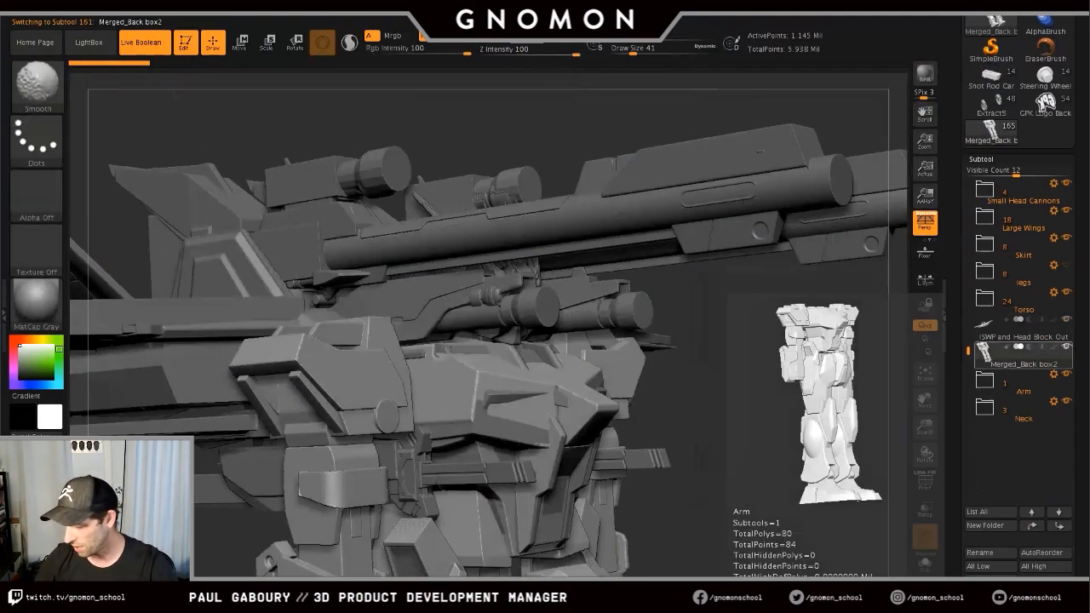
{"action": "left_click", "coordinate": [1066, 346], "text": "shift"}
- Frame the isolated mech body in a straight front view with perspective turned off
{"action": "right_click_drag", "start_coordinate": [713, 505], "coordinate": [681, 425], "text": "ctrl"}
{"action": "right_click_drag", "start_coordinate": [681, 426], "coordinate": [678, 257], "text": "alt"}
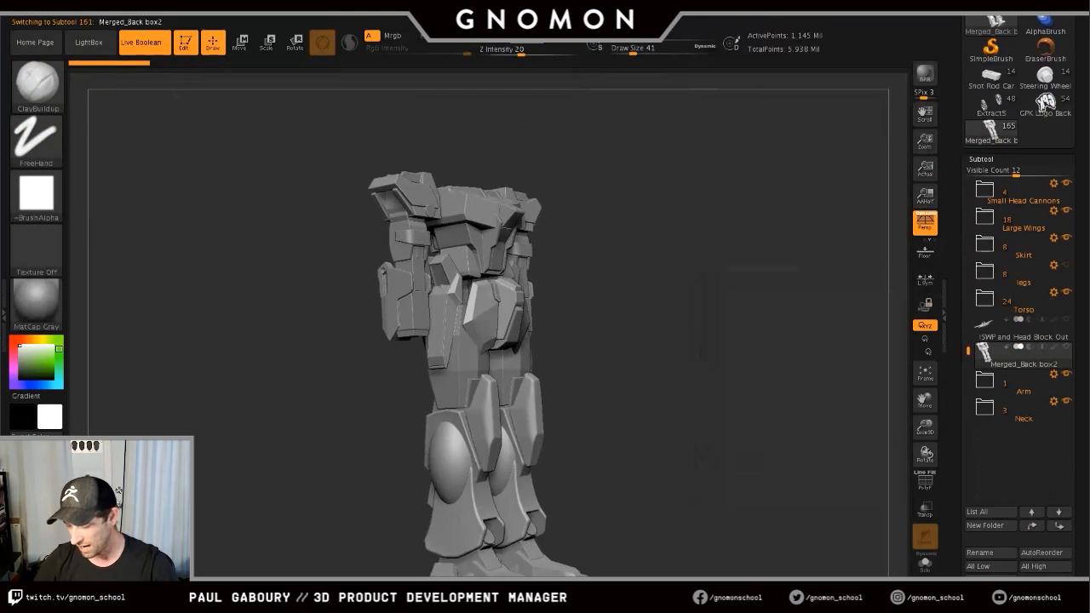
{"action": "right_click_drag", "start_coordinate": [851, 443], "coordinate": [785, 406], "text": "shift"}
{"action": "key", "text": "p"}
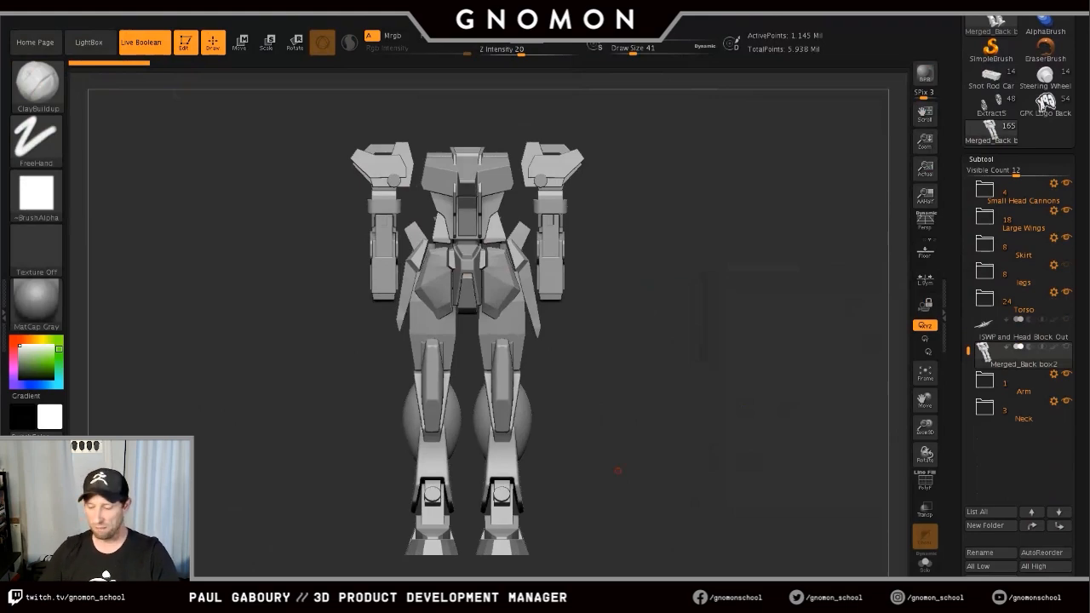
{"action": "left_click_drag", "start_coordinate": [618, 470], "coordinate": [534, 499]}
{"action": "left_click_drag", "start_coordinate": [724, 521], "coordinate": [638, 449]}
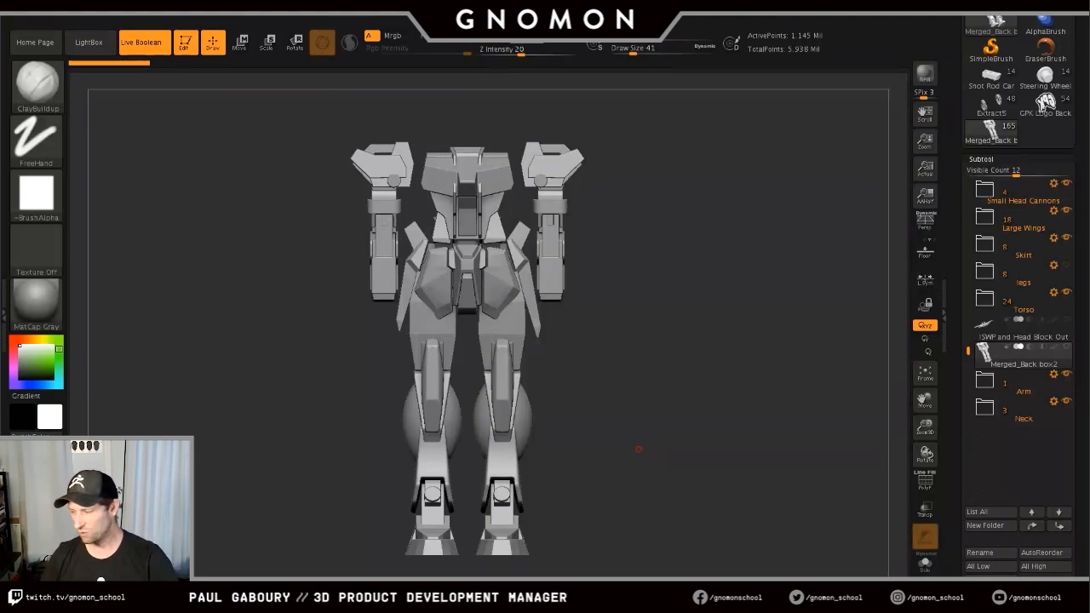
- Examine the first subtool folders of the mech, checking the details of the HEAD folder
{"action": "left_click_drag", "start_coordinate": [968, 351], "coordinate": [967, 184]}
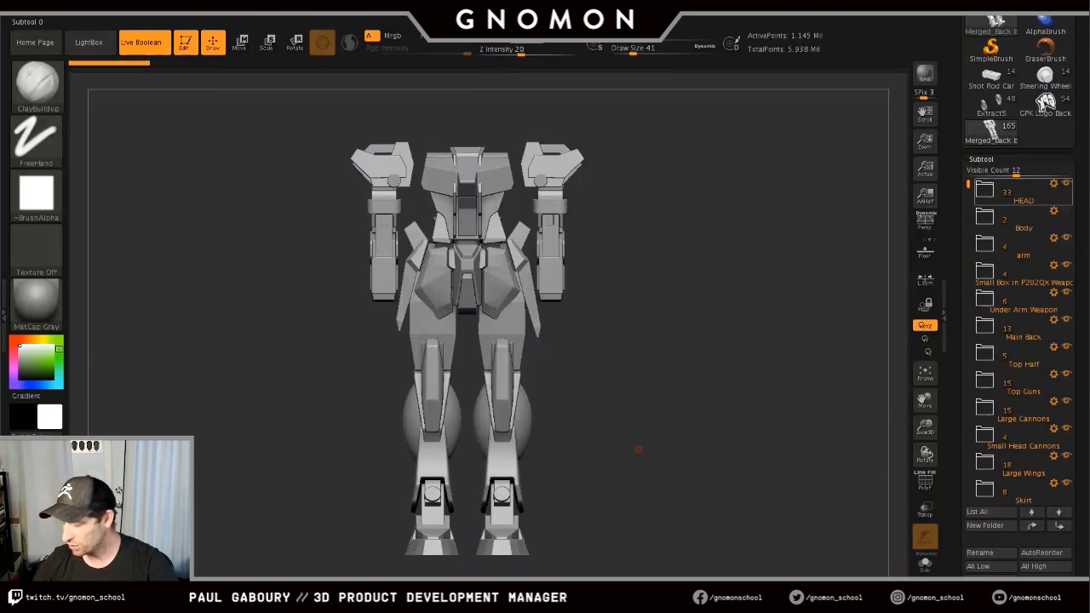
{"action": "mouse_move", "coordinate": [1021, 192]}
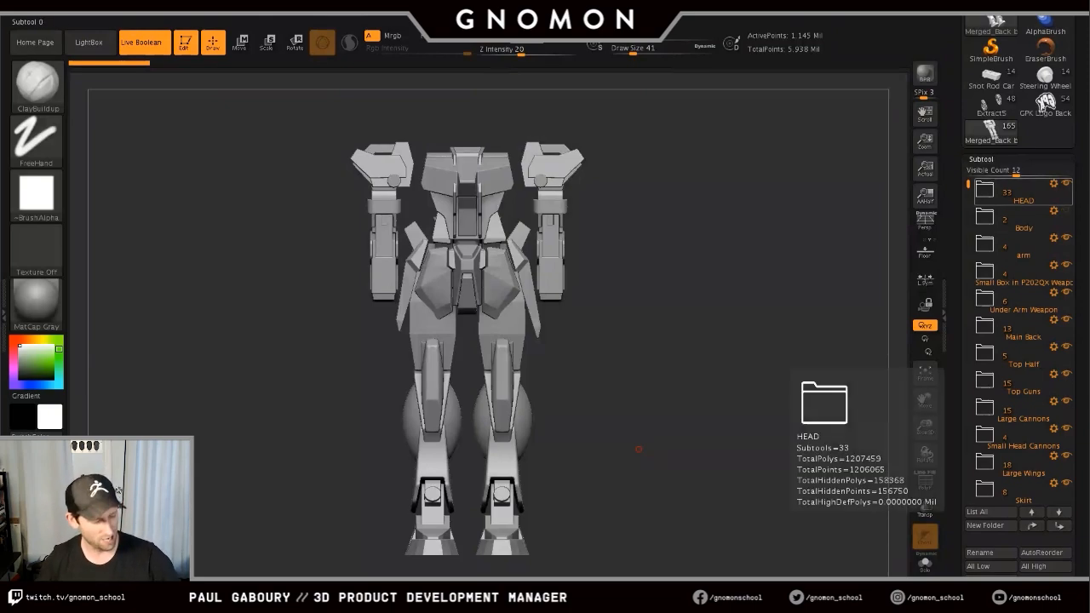
{"action": "key", "text": "shift+x"}
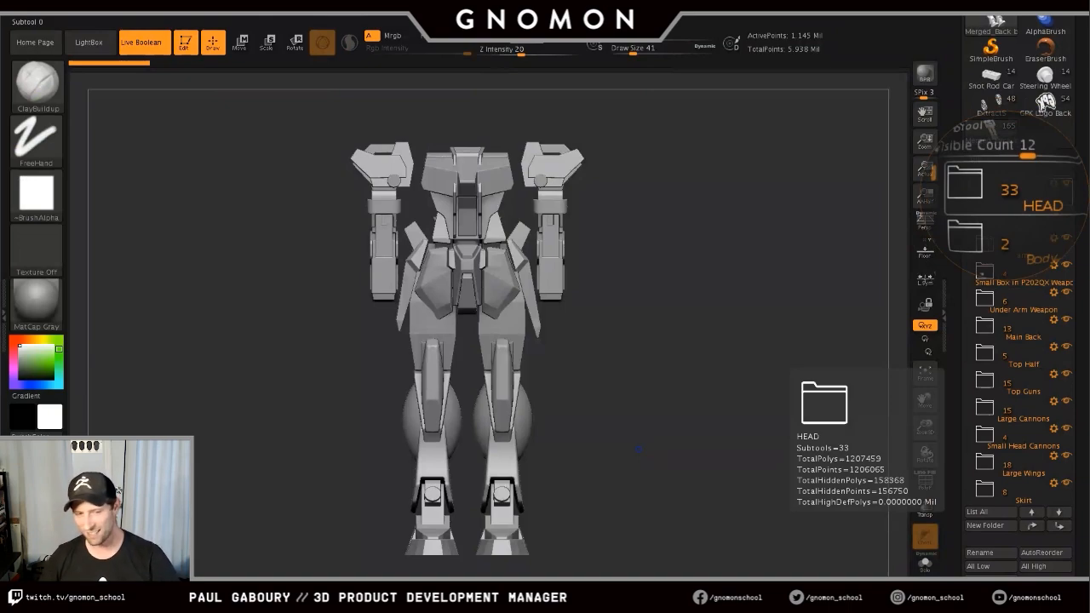
{"action": "key", "text": "shift+x"}
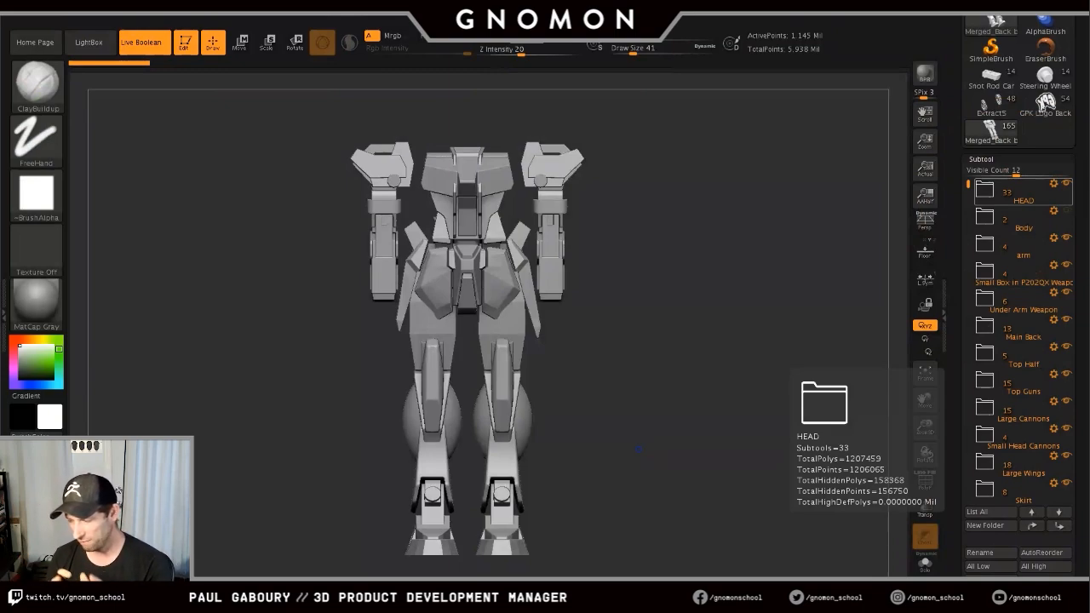
{"action": "left_click_drag", "start_coordinate": [645, 429], "coordinate": [633, 426]}
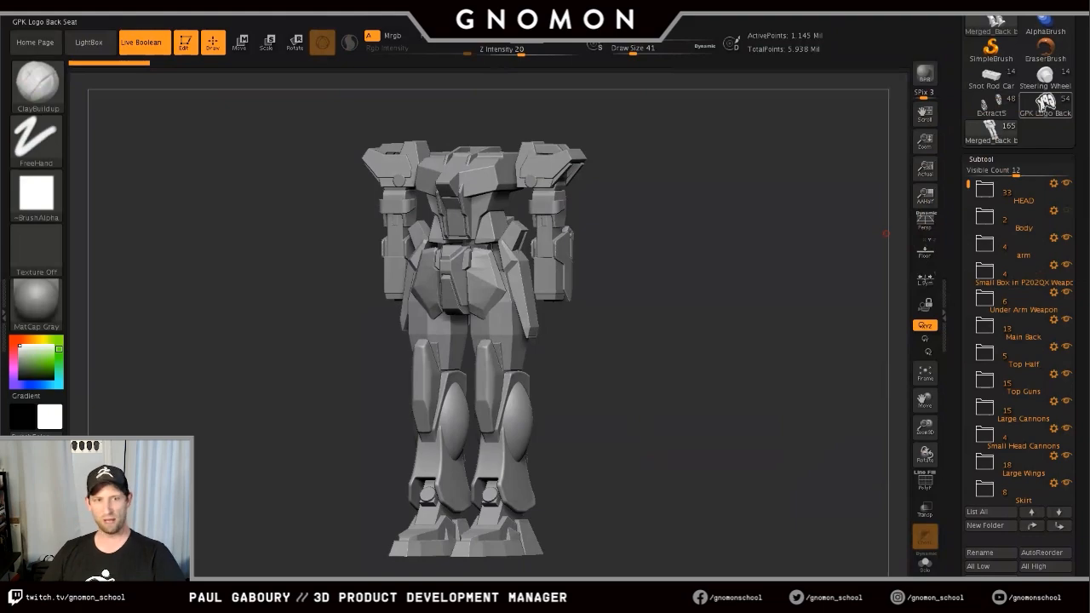
- Switch to the GPK Logo Back Seat tool and view the whole car from a raised front angle
{"action": "left_click", "coordinate": [1046, 103]}
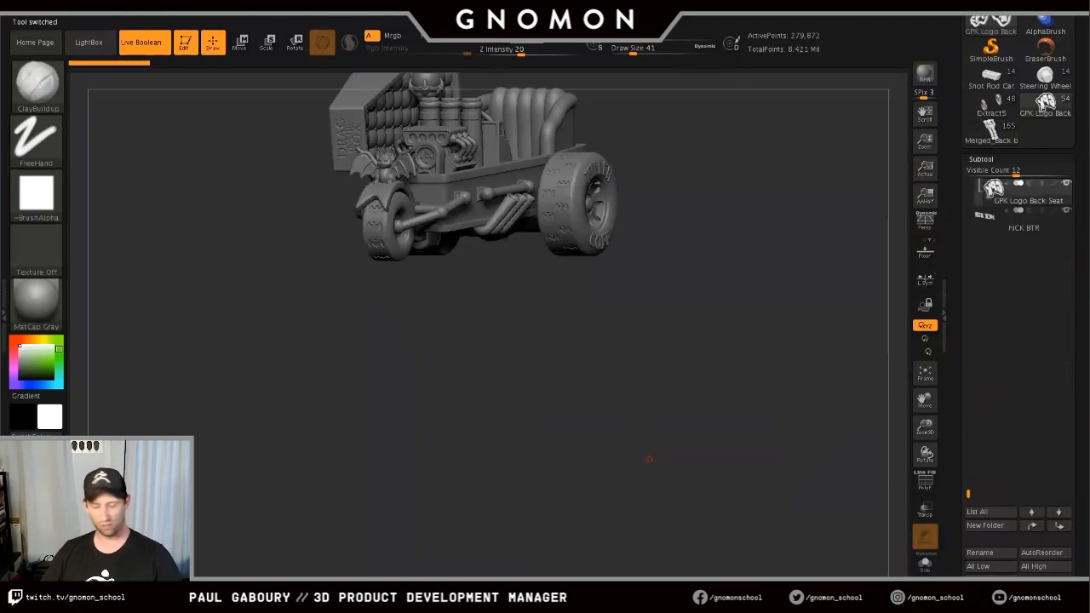
{"action": "key", "text": "f"}
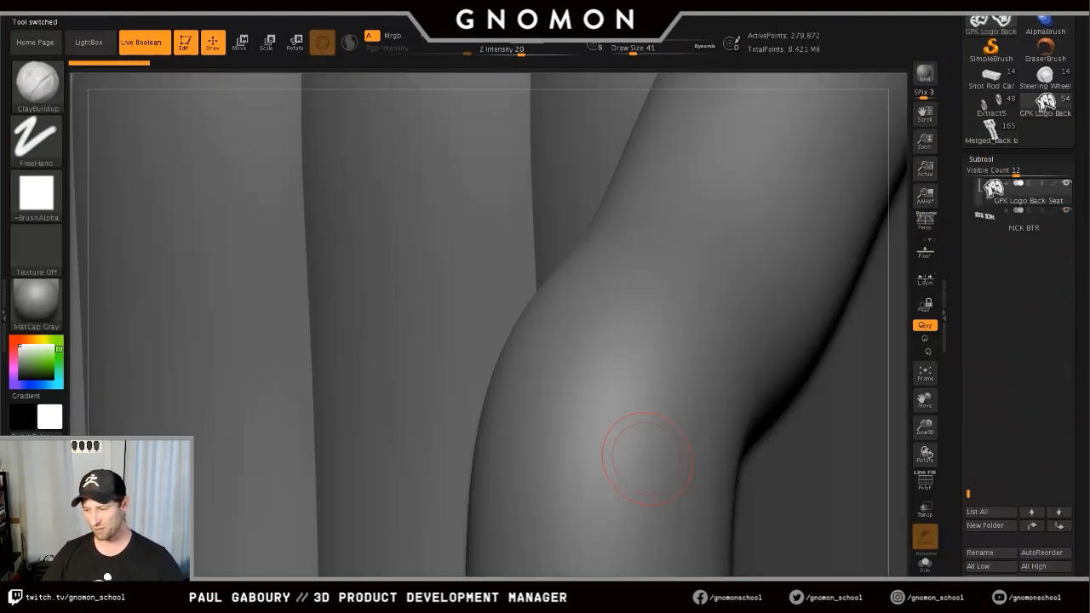
{"action": "key", "text": "f"}
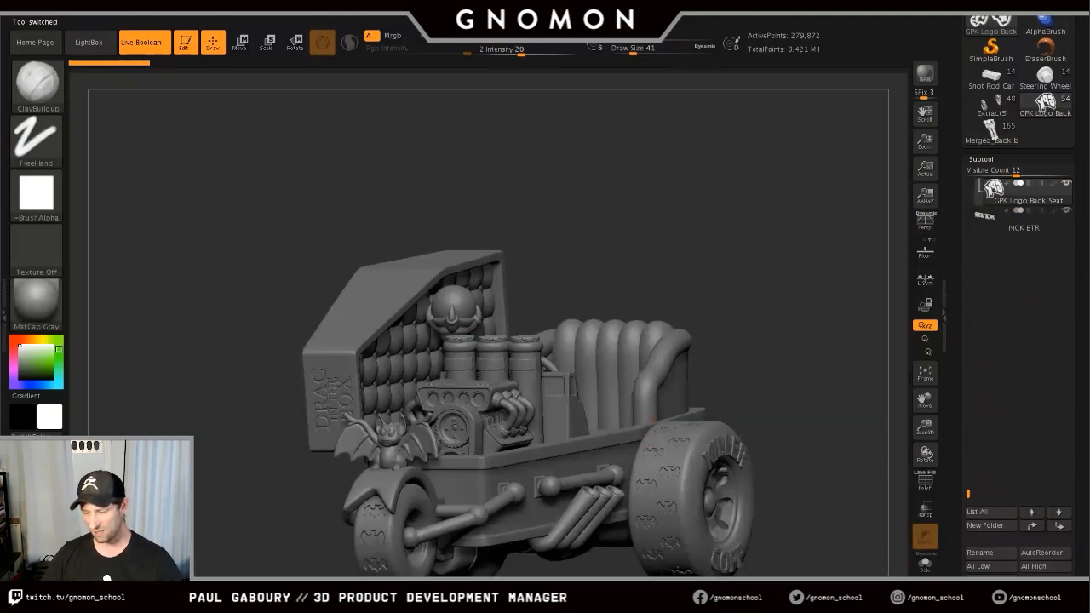
{"action": "left_click_drag", "start_coordinate": [788, 428], "coordinate": [735, 319], "text": "alt"}
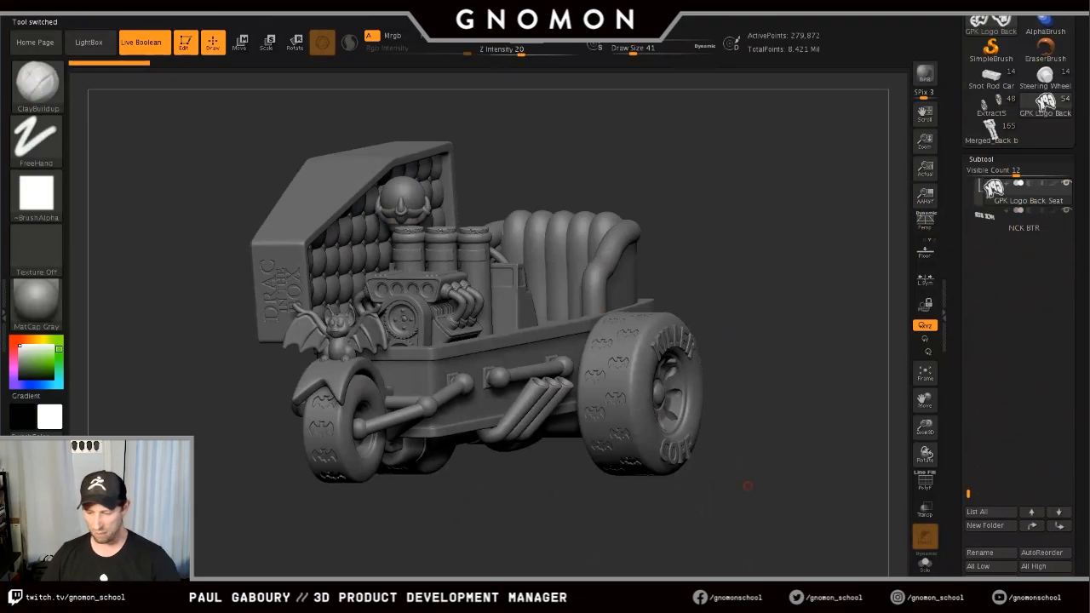
{"action": "left_click_drag", "start_coordinate": [766, 477], "coordinate": [718, 496]}
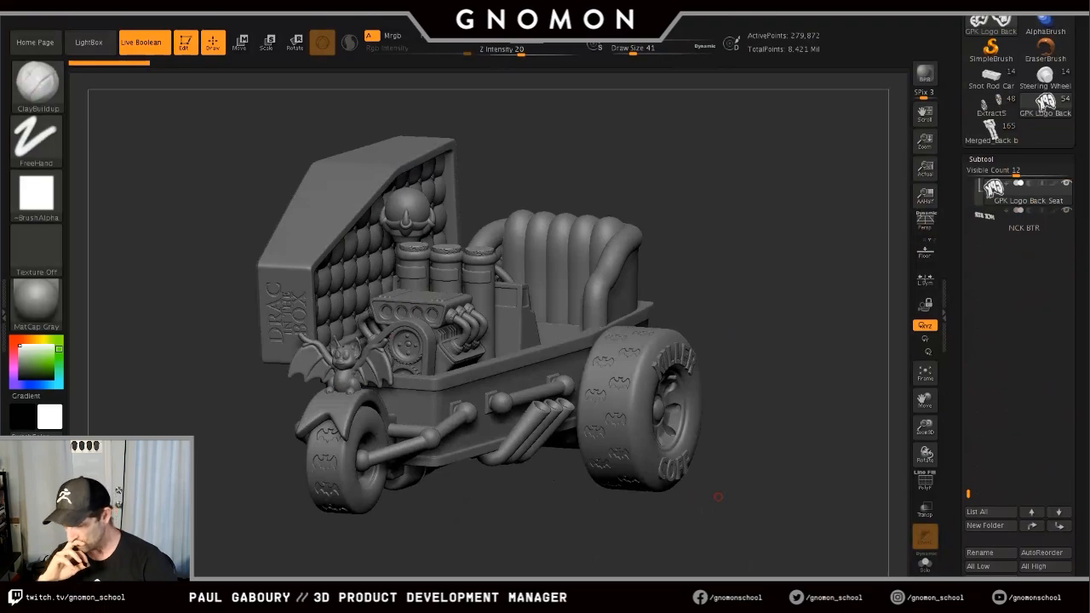
- View the Extract5 car model on the canvas, followed by the Back Tire car model
{"action": "mouse_move", "coordinate": [991, 106]}
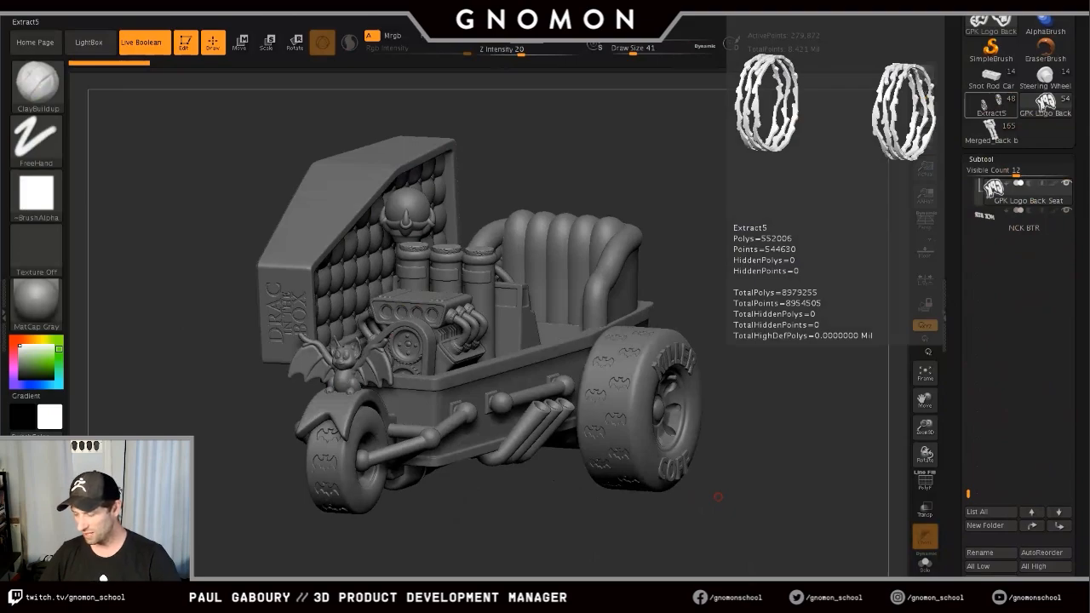
{"action": "left_click", "coordinate": [991, 105]}
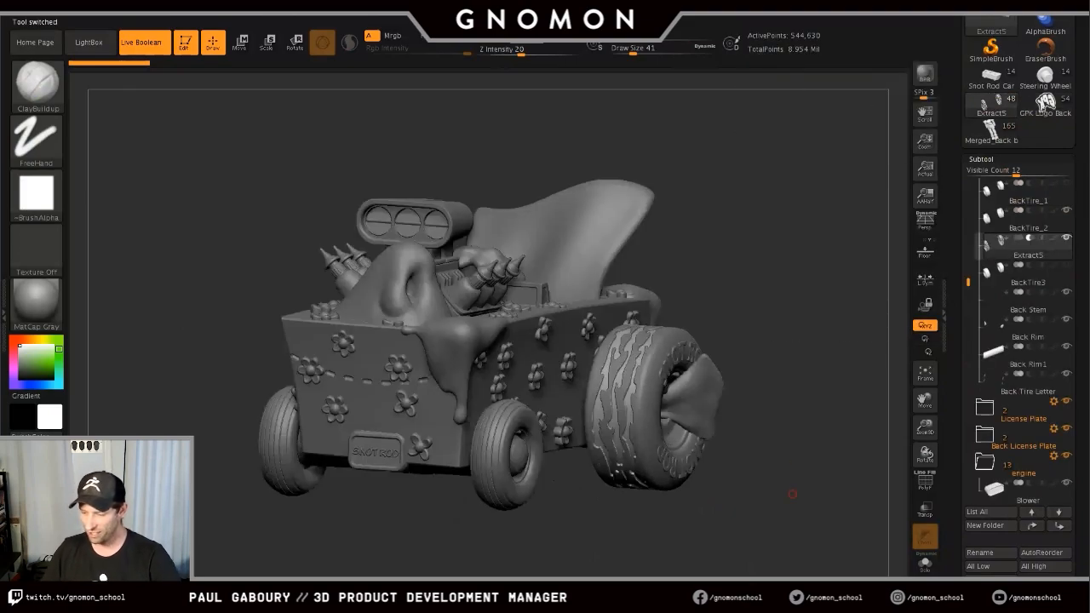
{"action": "mouse_move", "coordinate": [783, 494]}
{"action": "left_mouse_down"}
{"action": "mouse_move", "coordinate": [740, 496]}
{"action": "mouse_move", "coordinate": [775, 498]}
{"action": "left_mouse_up"}
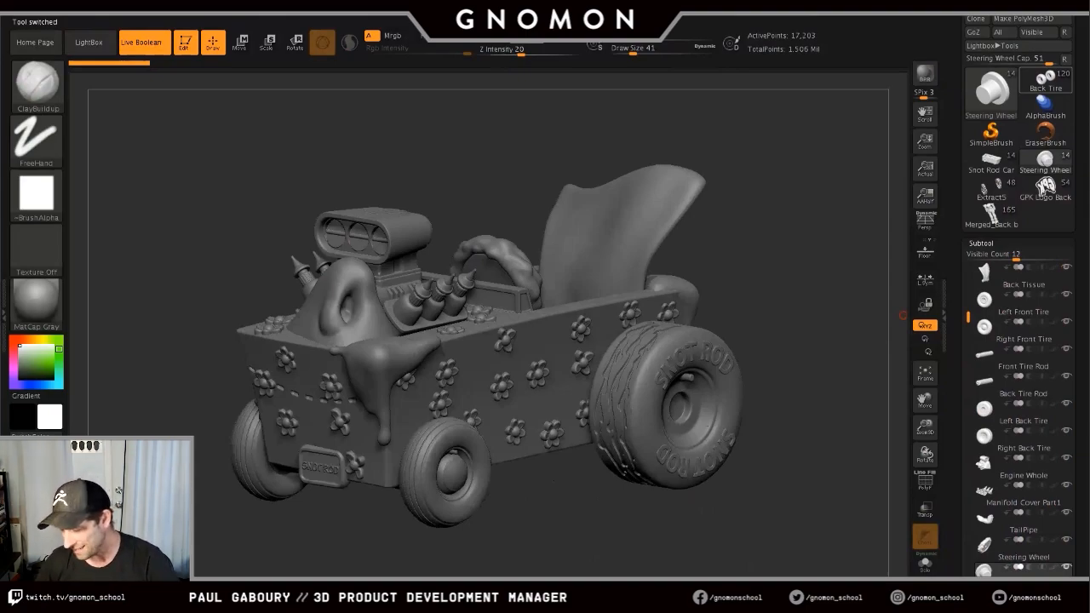
{"action": "left_click", "coordinate": [1045, 78]}
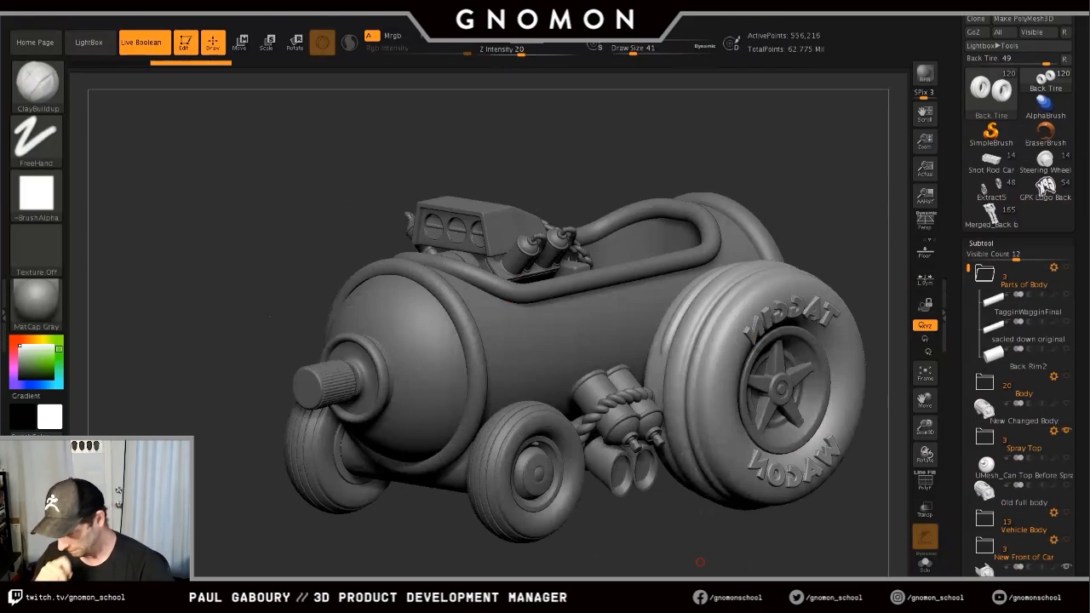
- Load the Cube3D primitive, enlarge it in view and display its polygon wireframe
{"action": "left_click", "coordinate": [981, 244]}
{"action": "left_click_drag", "start_coordinate": [1051, 340], "coordinate": [1051, 389]}
{"action": "left_click", "coordinate": [990, 136]}
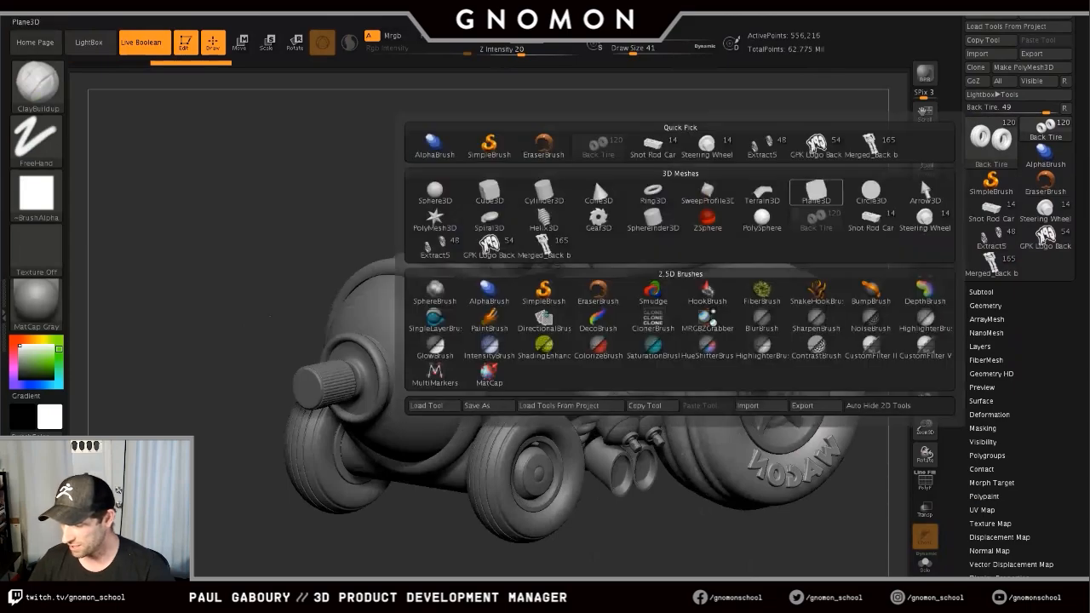
{"action": "left_click", "coordinate": [490, 193]}
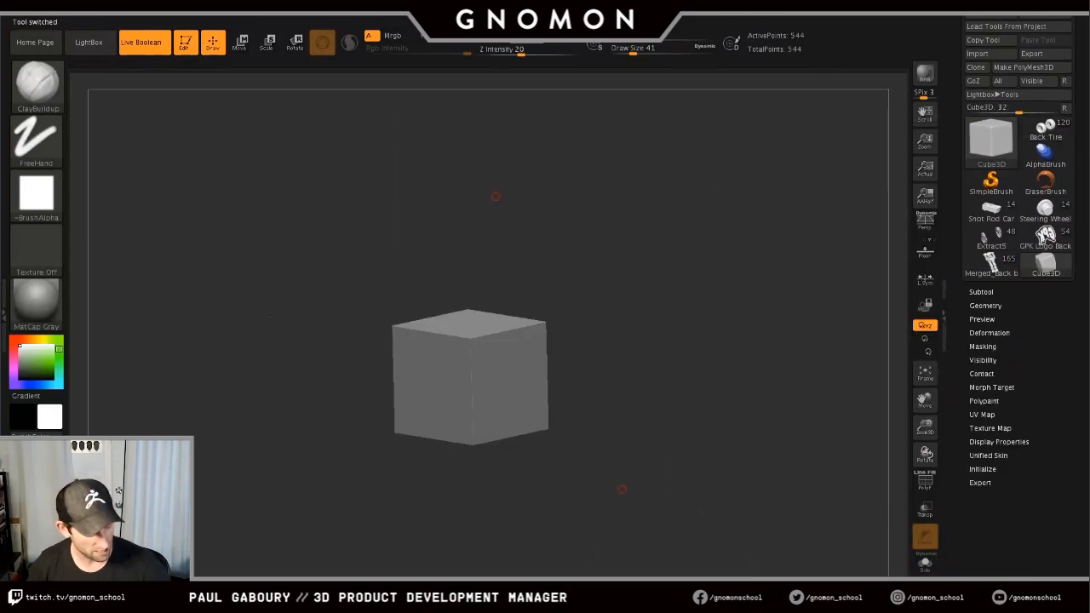
{"action": "mouse_move", "coordinate": [622, 487]}
{"action": "right_mouse_down", "text": "alt"}
{"action": "mouse_move", "coordinate": [624, 426]}
{"action": "mouse_move", "coordinate": [677, 482]}
{"action": "mouse_move", "coordinate": [685, 538]}
{"action": "right_mouse_up", "text": "alt"}
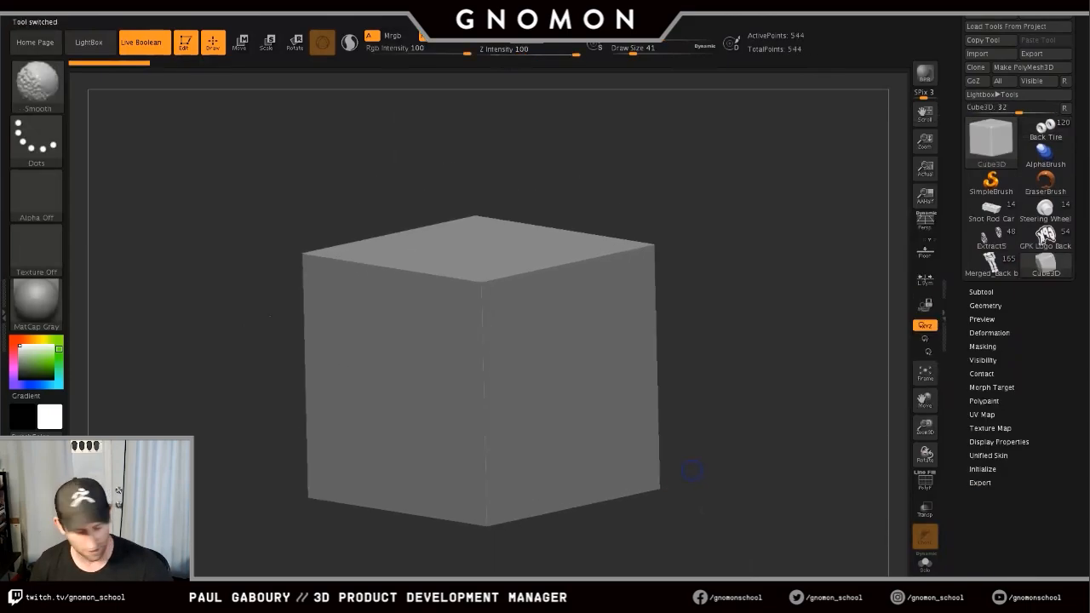
{"action": "key", "text": "shift+f"}
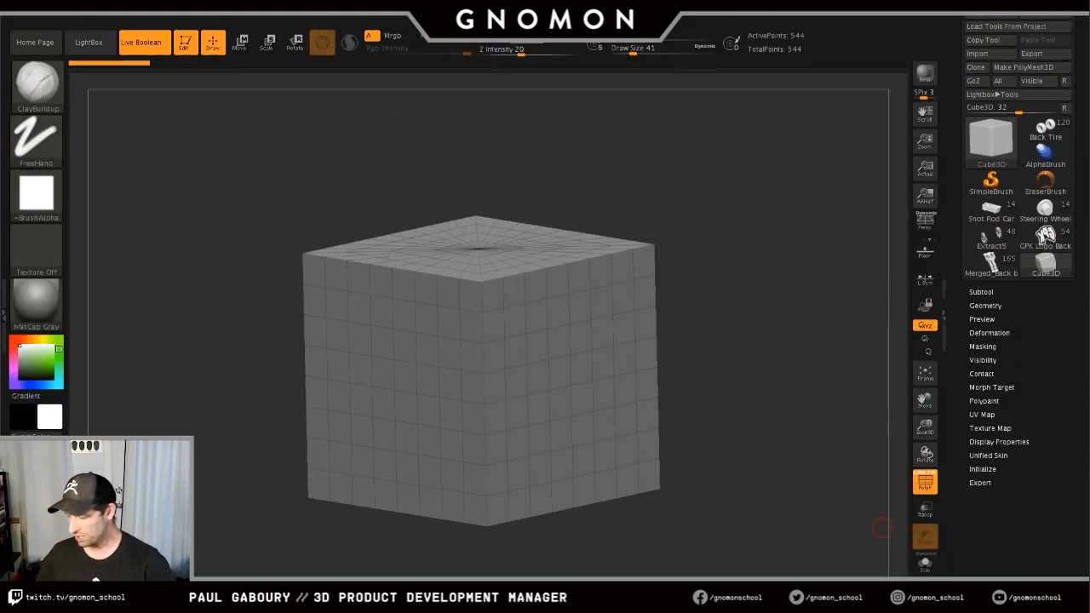
- Show the Cube3D primitive's initialize settings and convert the cube to a PolyMesh3D
{"action": "left_click", "coordinate": [983, 468]}
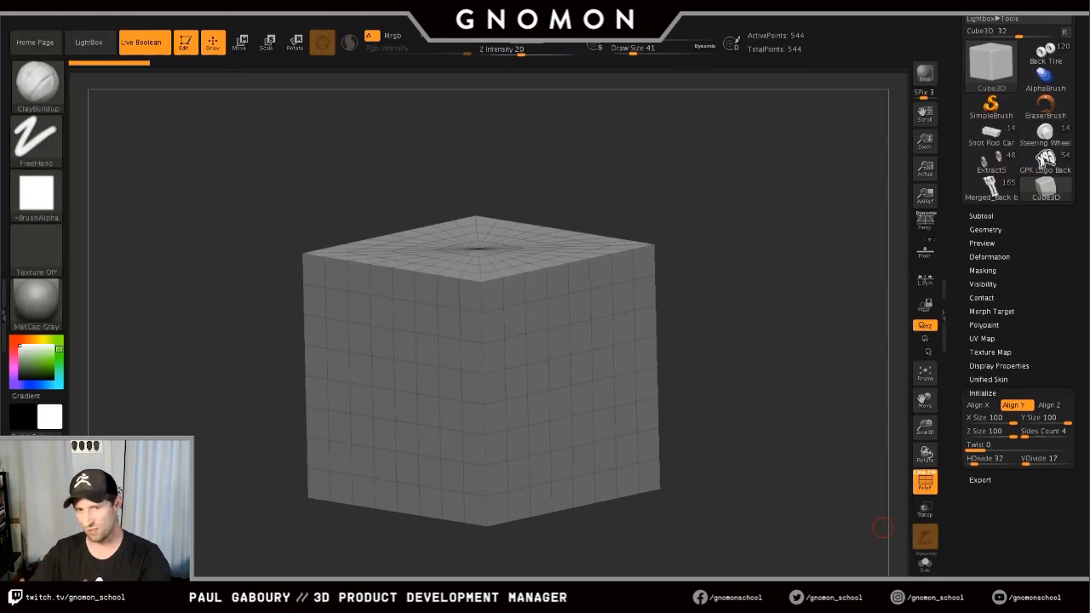
{"action": "left_click_drag", "start_coordinate": [1049, 290], "coordinate": [1049, 365]}
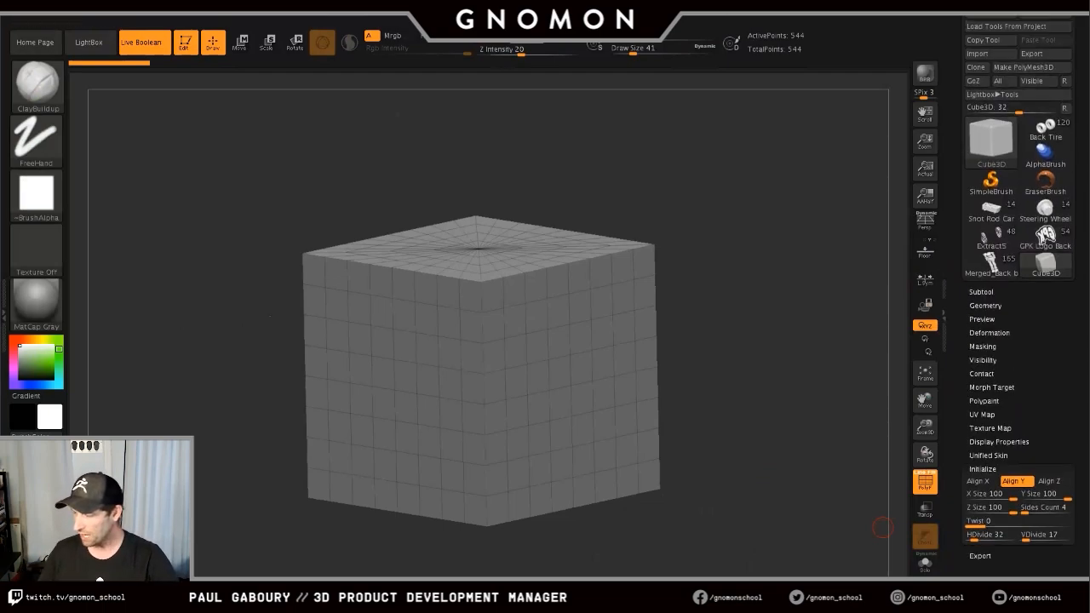
{"action": "left_click", "coordinate": [1032, 66]}
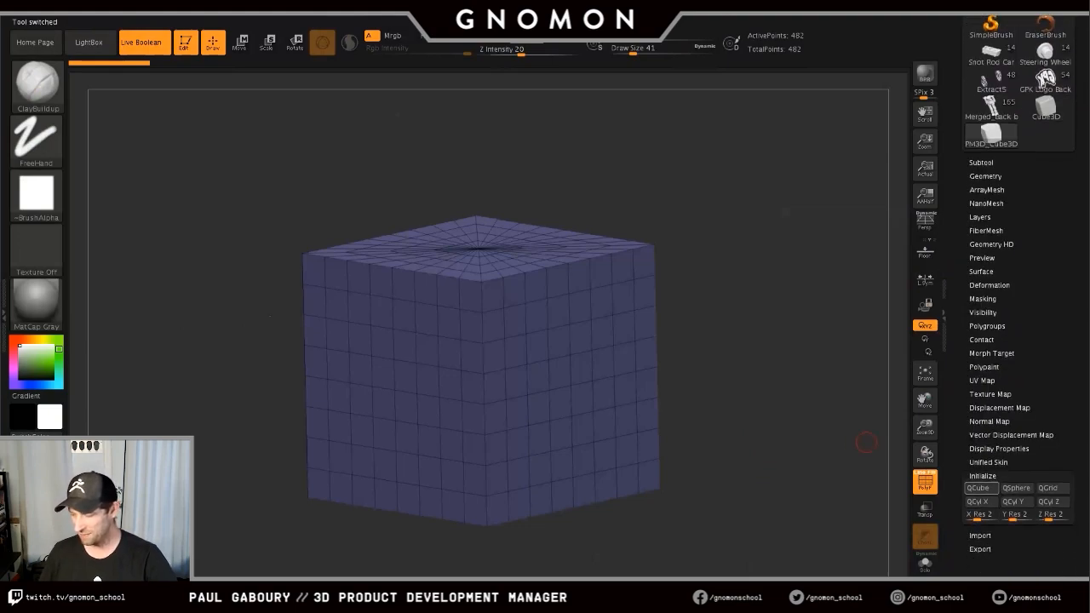
- Set the X, Y and Z Res to 1 and reinitialize the mesh as a QCube
{"action": "left_click_drag", "start_coordinate": [1027, 541], "coordinate": [1026, 500]}
{"action": "type", "text": "1"}
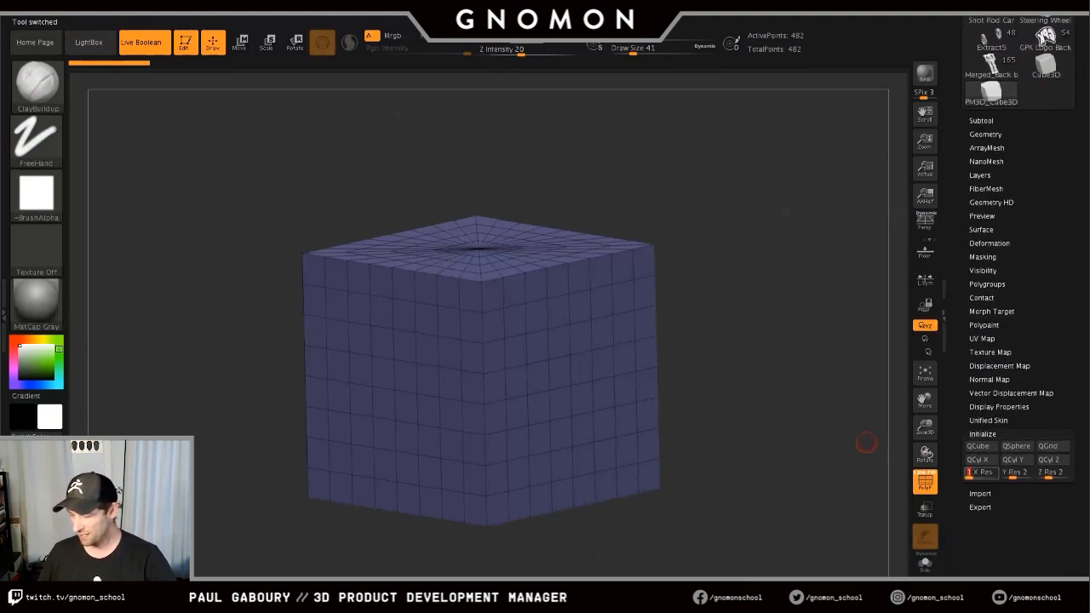
{"action": "key", "text": "Tab"}
{"action": "type", "text": "1"}
{"action": "key", "text": "Tab"}
{"action": "type", "text": "1"}
{"action": "key", "text": "Return"}
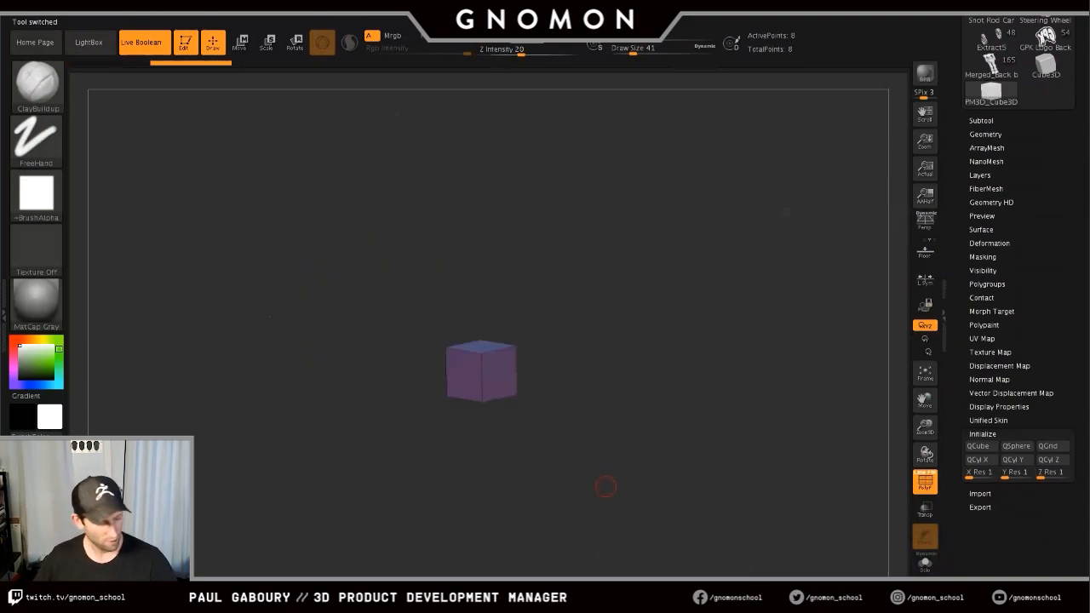
- Assign all faces of the cube to a single polygroup
{"action": "right_click_drag", "start_coordinate": [605, 486], "coordinate": [683, 494], "text": "alt"}
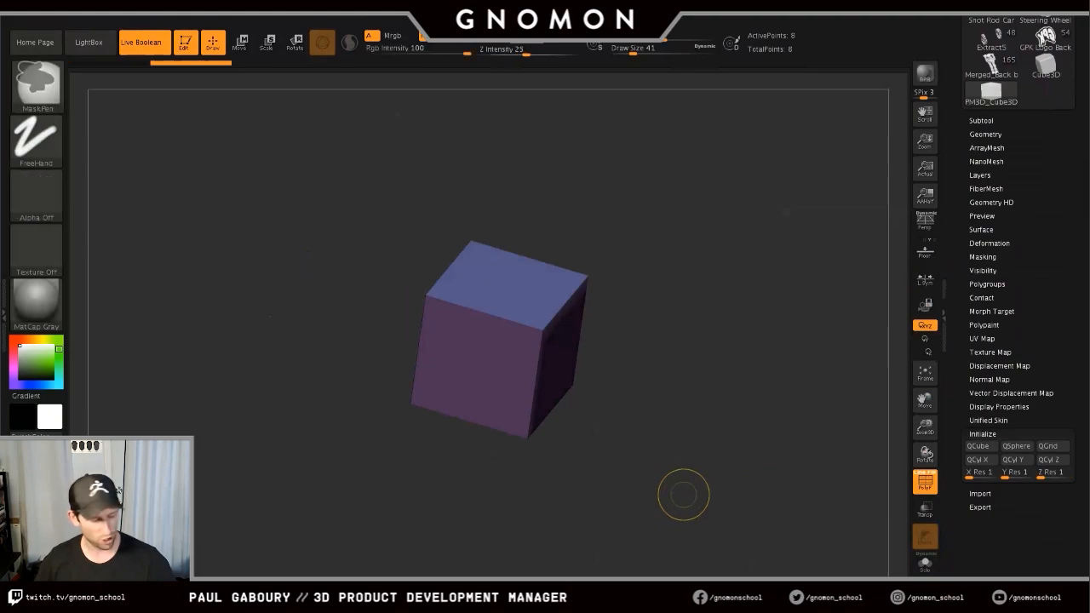
{"action": "key", "text": "ctrl+w"}
{"action": "mouse_move", "coordinate": [684, 494]}
{"action": "left_mouse_down"}
{"action": "mouse_move", "coordinate": [609, 442]}
{"action": "mouse_move", "coordinate": [596, 511]}
{"action": "mouse_move", "coordinate": [673, 481]}
{"action": "mouse_move", "coordinate": [638, 429]}
{"action": "mouse_move", "coordinate": [609, 472]}
{"action": "mouse_move", "coordinate": [652, 519]}
{"action": "mouse_move", "coordinate": [625, 443]}
{"action": "mouse_move", "coordinate": [653, 515]}
{"action": "mouse_move", "coordinate": [648, 477]}
{"action": "mouse_move", "coordinate": [660, 469]}
{"action": "left_mouse_up"}
{"action": "right_click_drag", "start_coordinate": [660, 469], "coordinate": [690, 512], "text": "ctrl"}
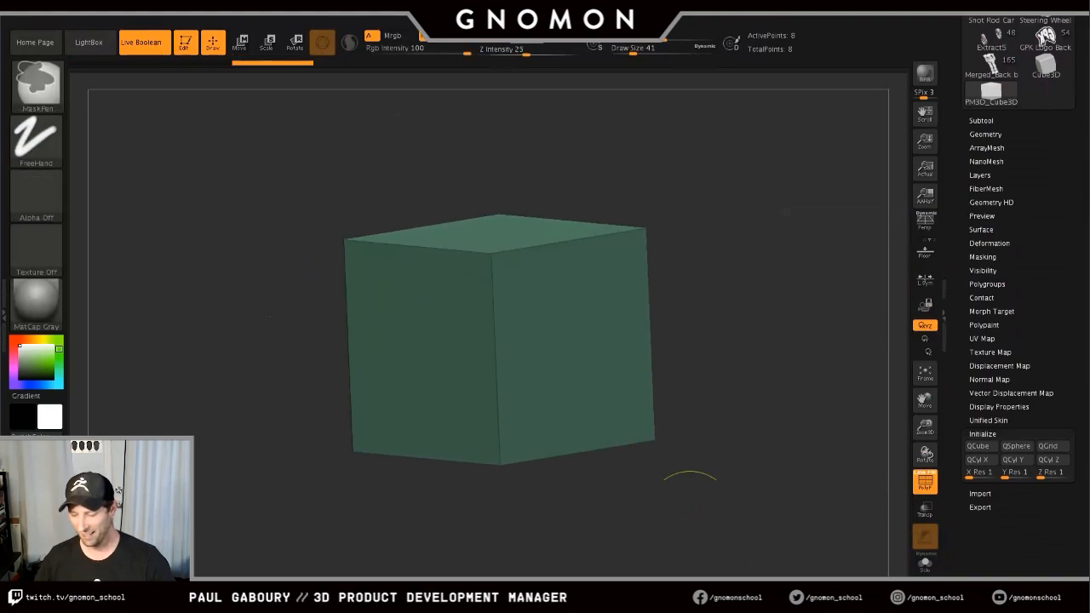
{"action": "left_click_drag", "start_coordinate": [689, 498], "coordinate": [662, 486]}
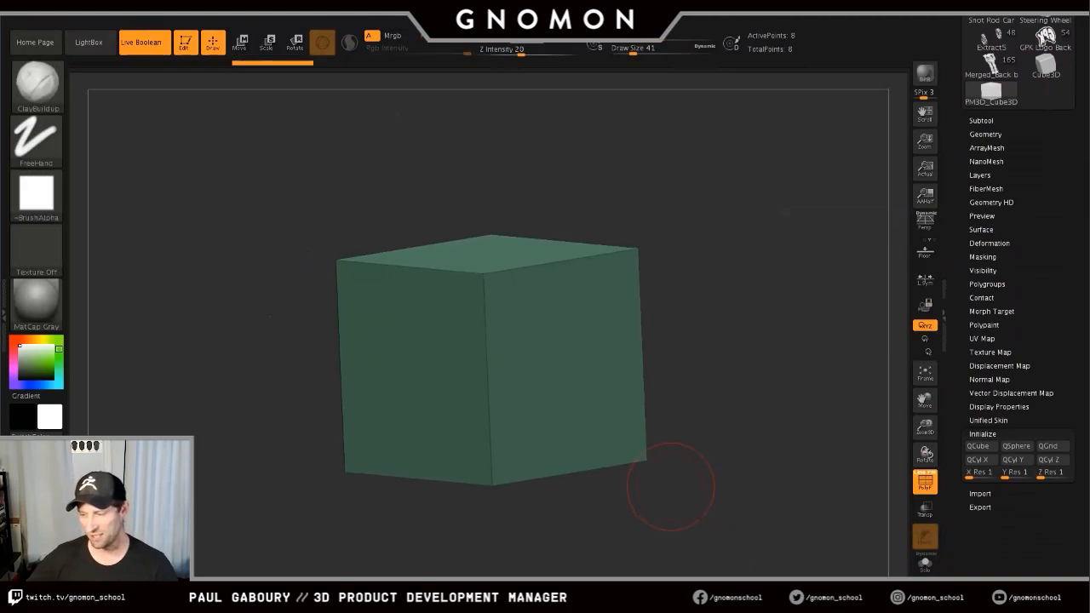
{"action": "mouse_move", "coordinate": [716, 514]}
{"action": "right_mouse_down", "text": "ctrl"}
{"action": "mouse_move", "coordinate": [671, 496]}
{"action": "mouse_move", "coordinate": [681, 468]}
{"action": "right_mouse_up", "text": "ctrl"}
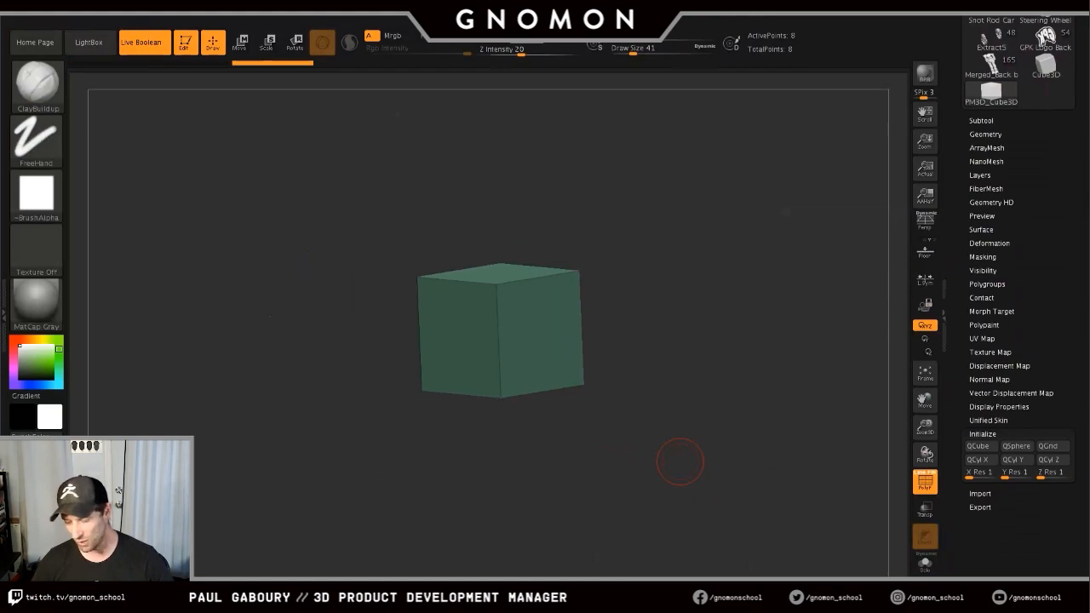
- Show the Gizmo 3D on the cube and look over its available transform types
{"action": "key", "text": "w"}
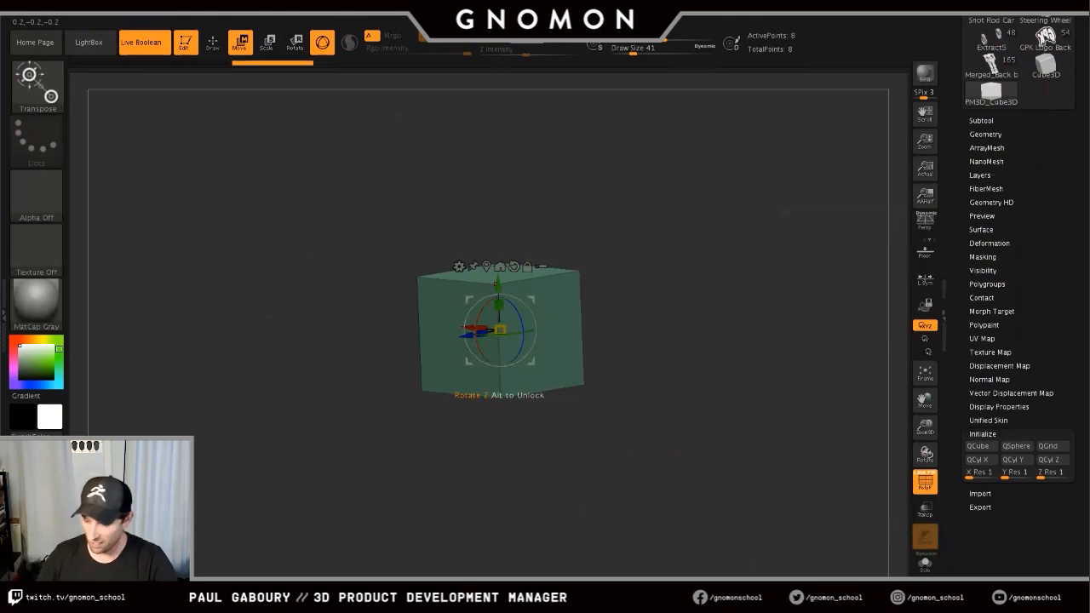
{"action": "left_click", "coordinate": [458, 266]}
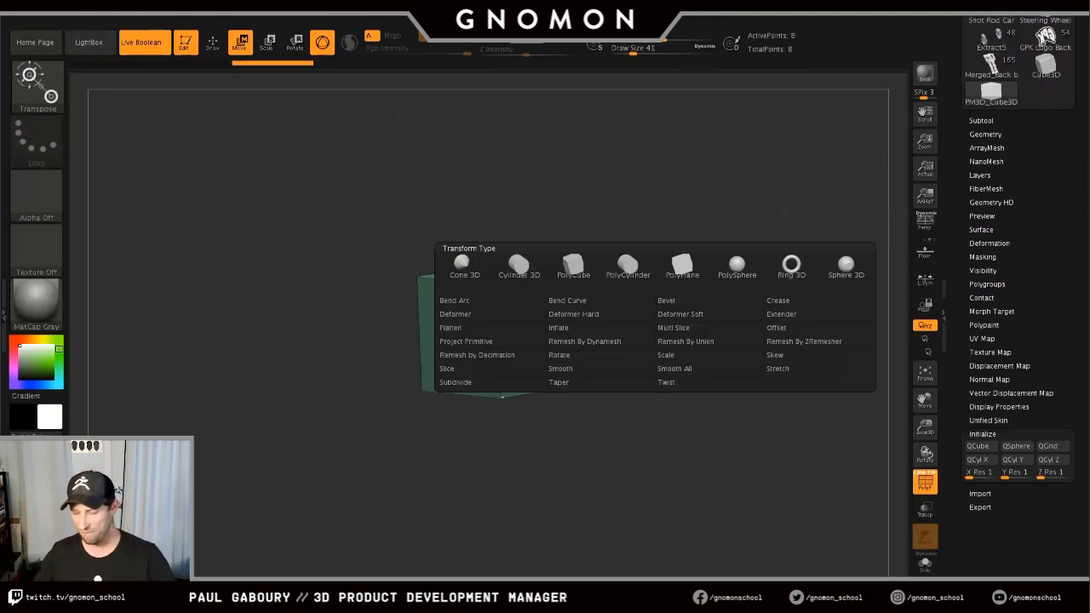
{"action": "left_click_drag", "start_coordinate": [681, 460], "coordinate": [635, 457]}
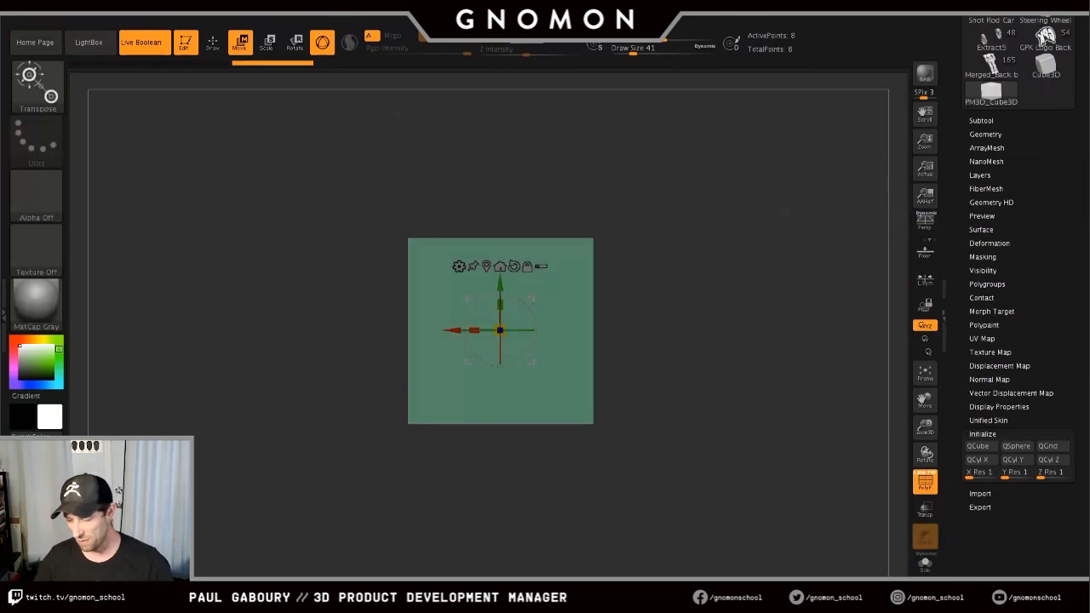
- Duplicate the cube beside the original along X with the gizmo and uniformly shrink the copy
{"action": "left_click_drag", "start_coordinate": [451, 330], "coordinate": [662, 330], "text": "ctrl"}
{"action": "left_click_drag", "start_coordinate": [681, 477], "coordinate": [587, 495]}
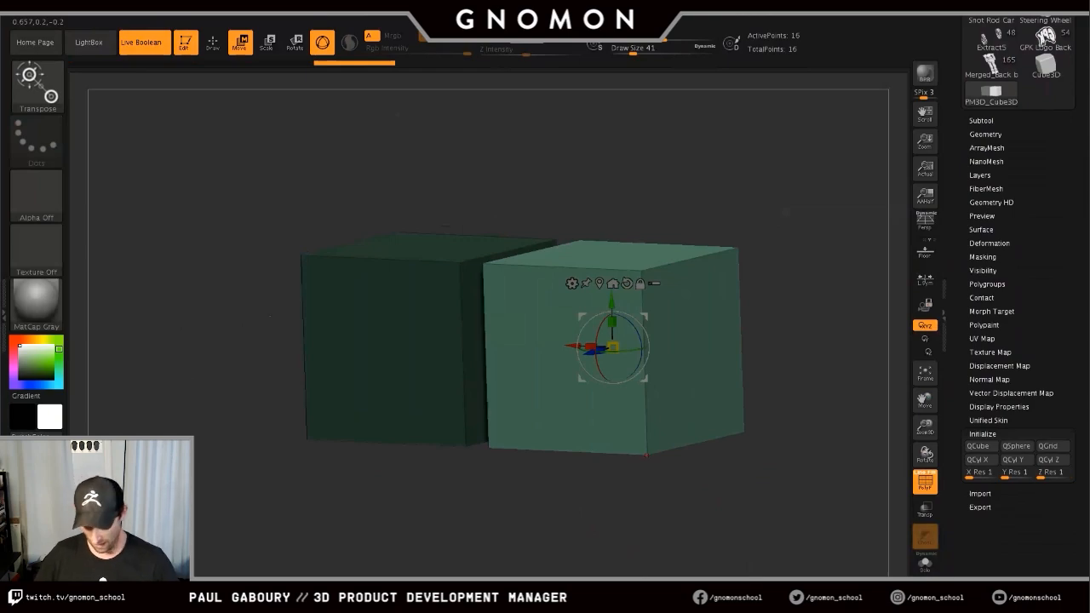
{"action": "left_click_drag", "start_coordinate": [612, 347], "coordinate": [491, 346]}
{"action": "right_click_drag", "start_coordinate": [491, 345], "coordinate": [545, 255], "text": "ctrl"}
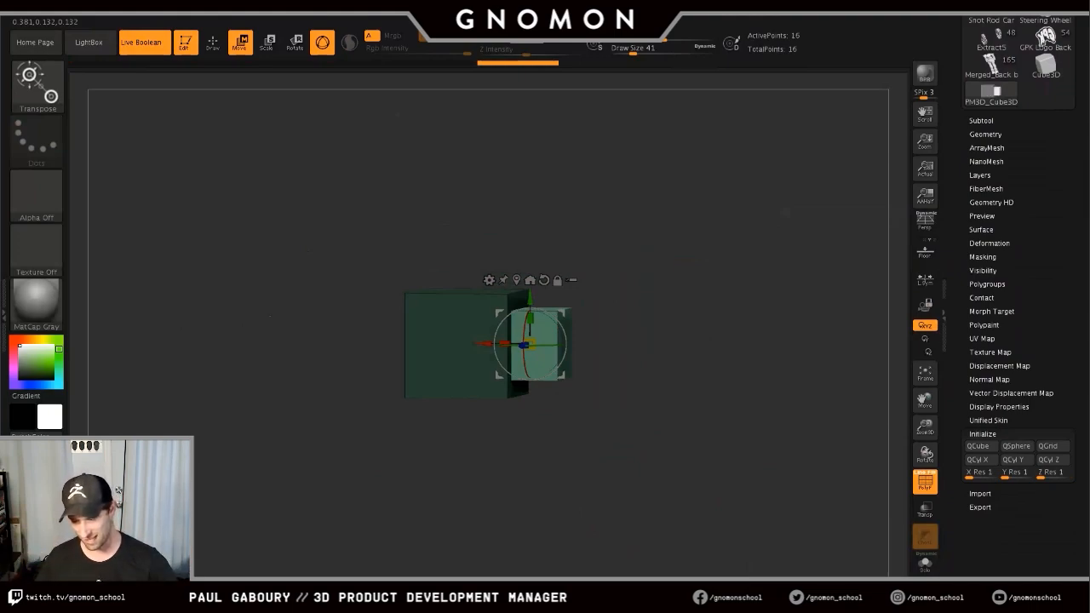
- Undo the scaling and duplication to return to the single cube
{"action": "key", "text": "ctrl+z"}
{"action": "key", "text": "ctrl+z"}
{"action": "key", "text": "ctrl+z"}
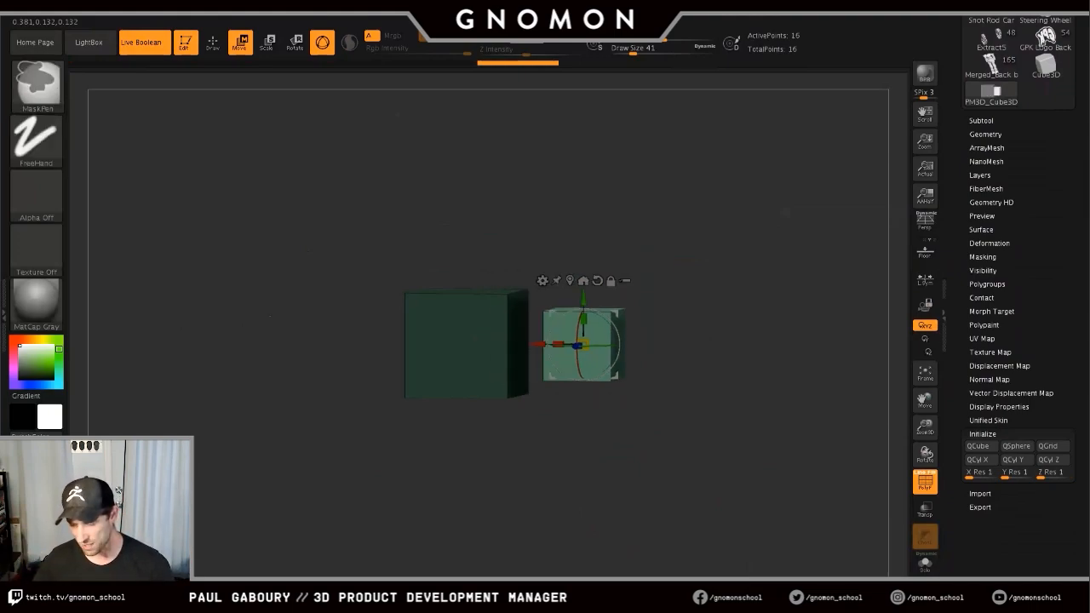
{"action": "key", "text": "ctrl+z"}
{"action": "key", "text": "ctrl+z"}
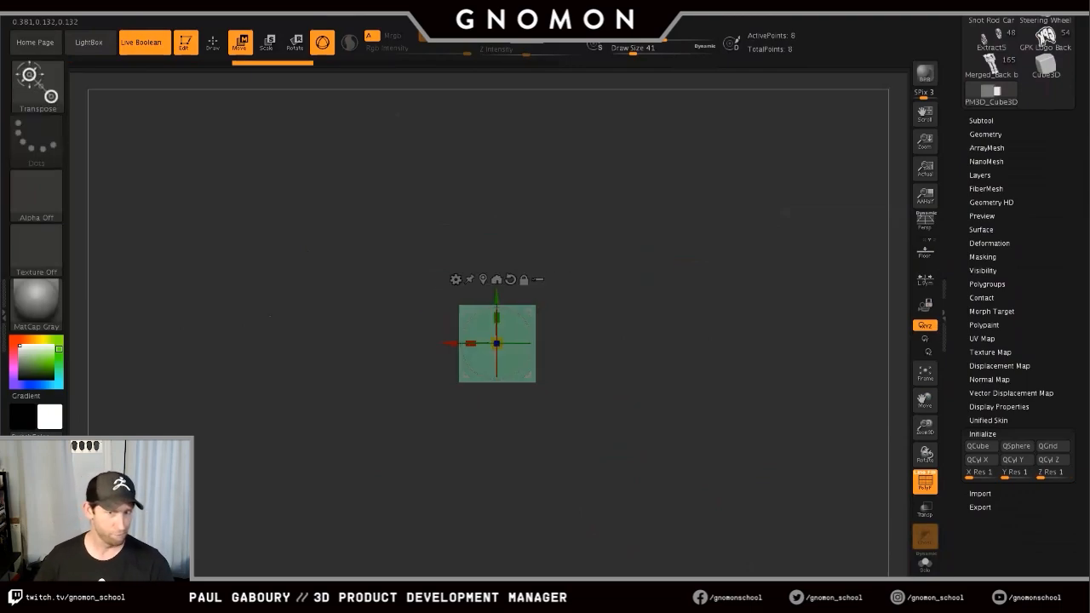
{"action": "key", "text": "ctrl+z"}
{"action": "key", "text": "ctrl+z"}
{"action": "key", "text": "ctrl+z"}
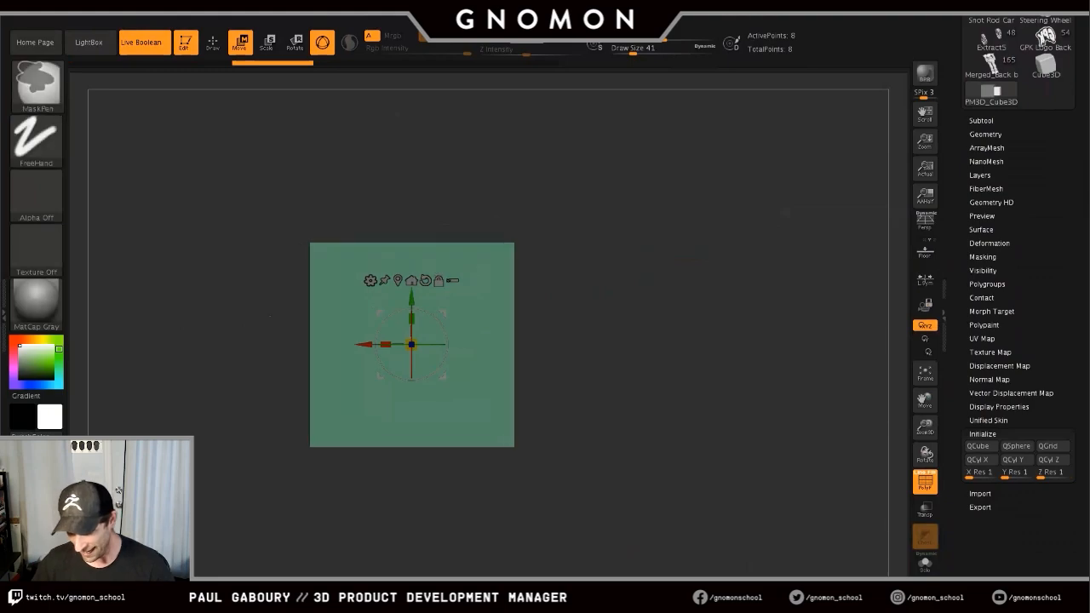
{"action": "key", "text": "ctrl+z"}
{"action": "key", "text": "ctrl+z"}
{"action": "key", "text": "ctrl+z"}
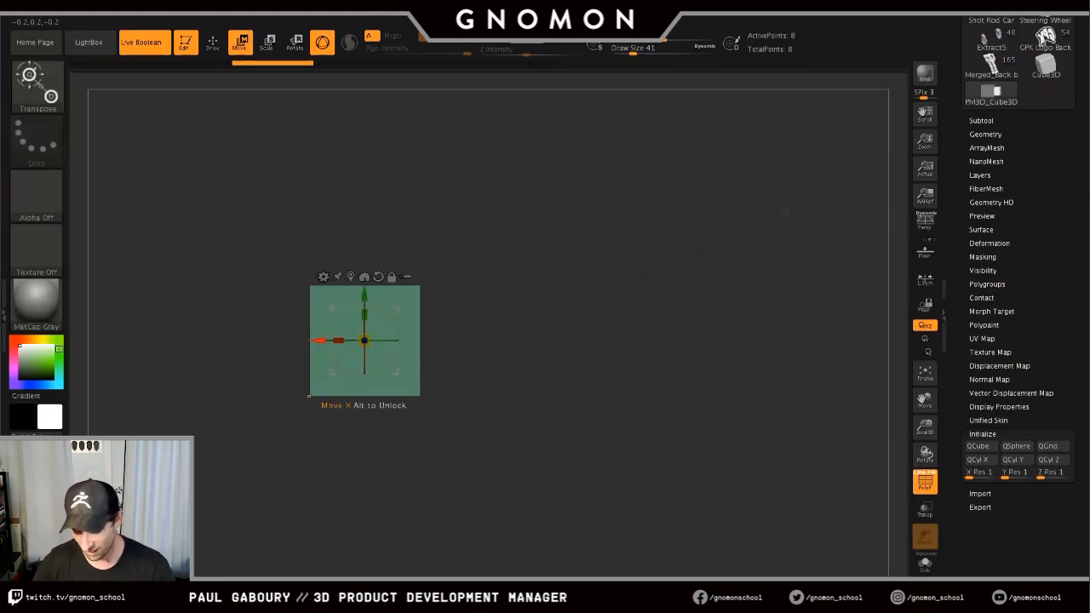
- Try duplicating the cube into a row of five evenly spaced cubes along X, and undo it
{"action": "left_click_drag", "start_coordinate": [365, 341], "coordinate": [870, 341], "text": "ctrl"}
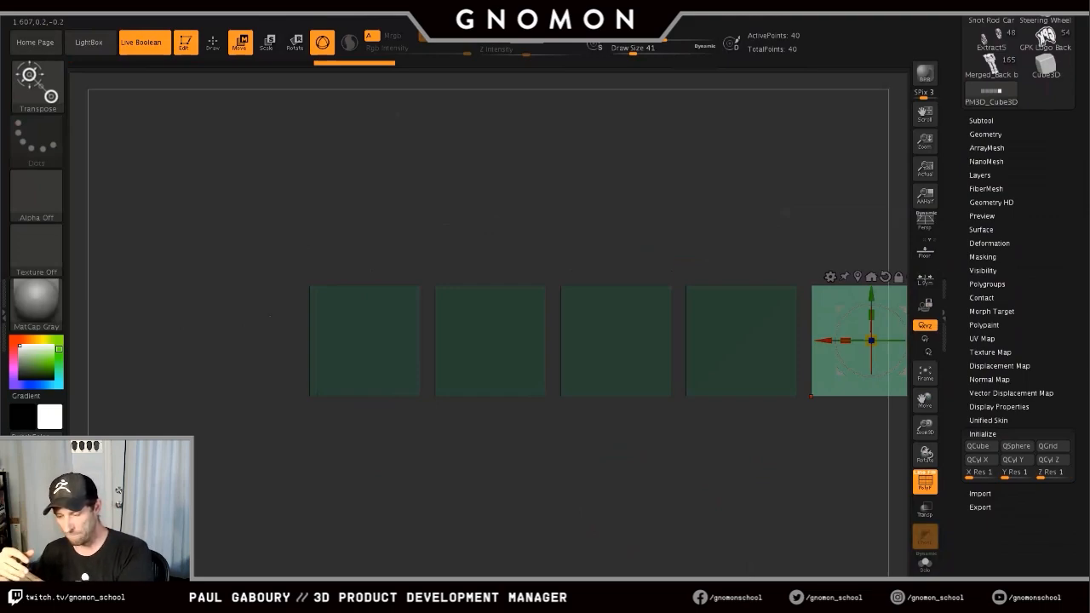
{"action": "key", "text": "ctrl+z"}
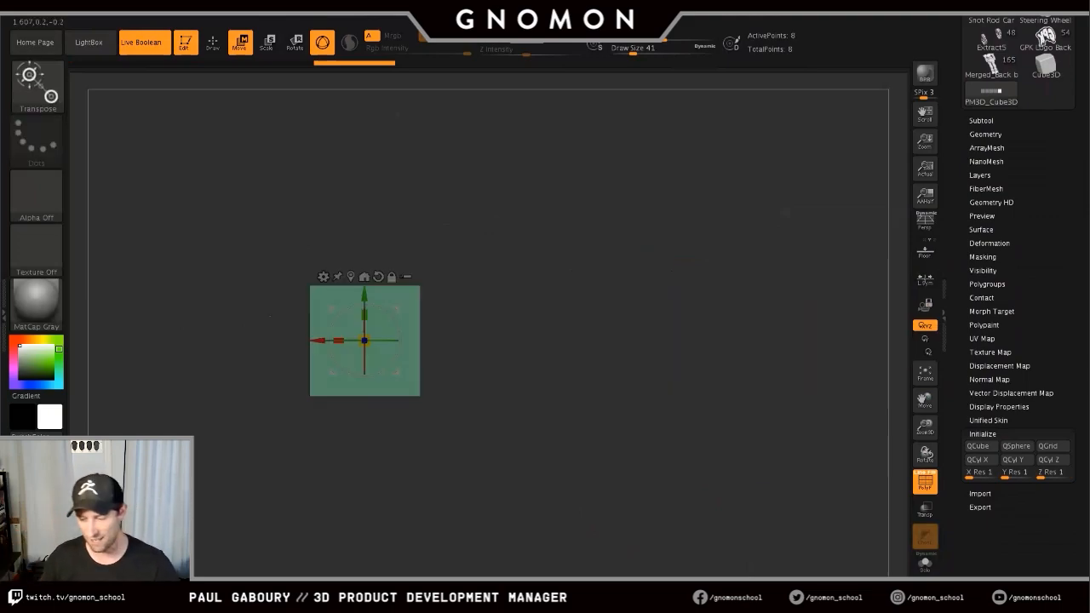
{"action": "key", "text": "ctrl+z"}
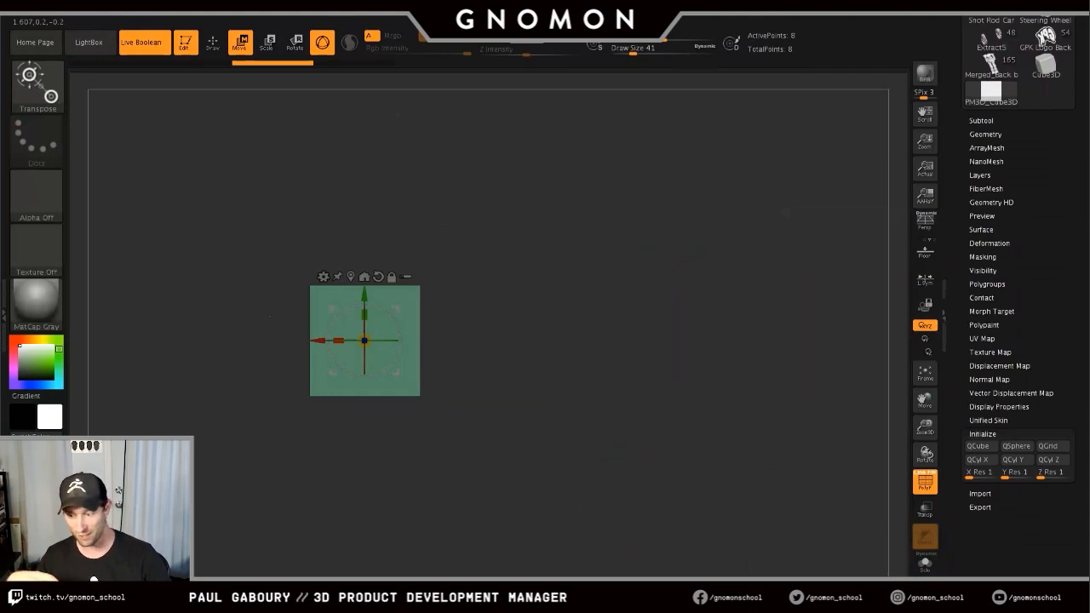
- Load the SuperAverageMan_low tool from the LightBox library and frame the figure on the canvas
{"action": "key", "text": "comma"}
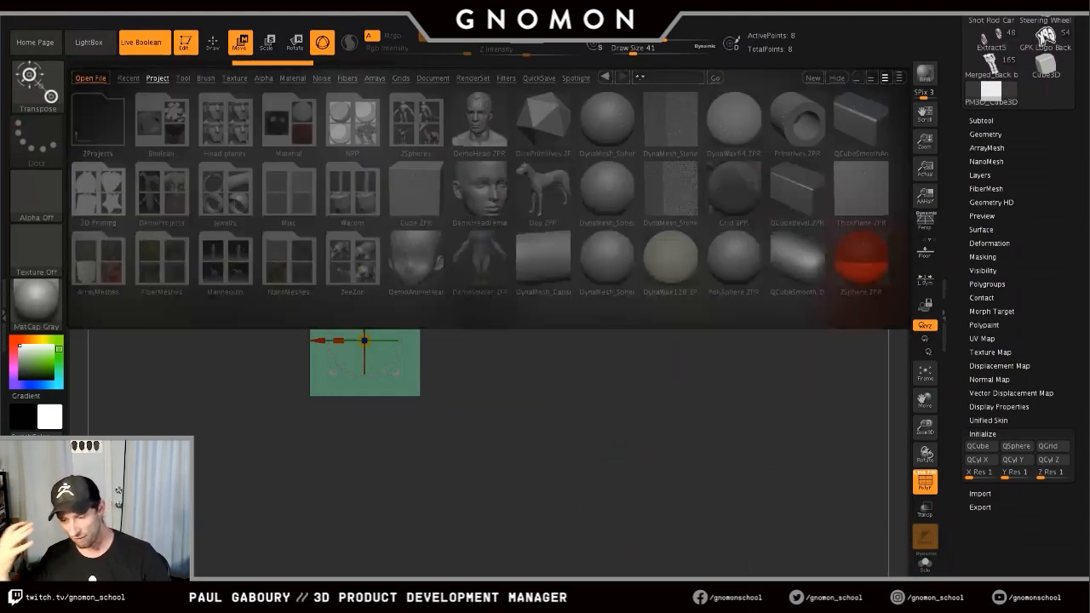
{"action": "left_click", "coordinate": [183, 78]}
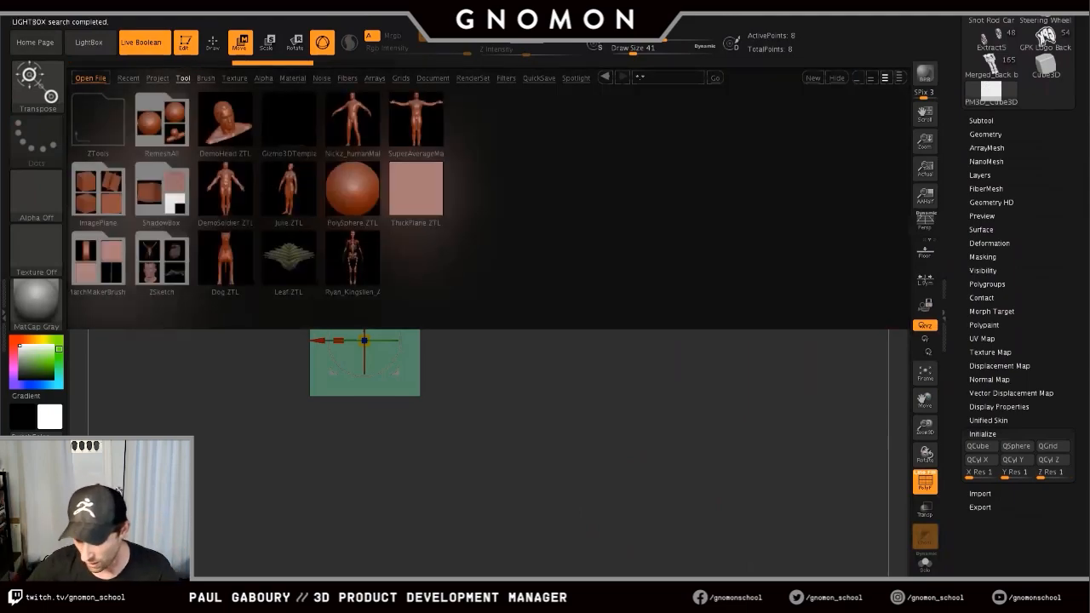
{"action": "double_click", "coordinate": [415, 119]}
{"action": "key", "text": "comma"}
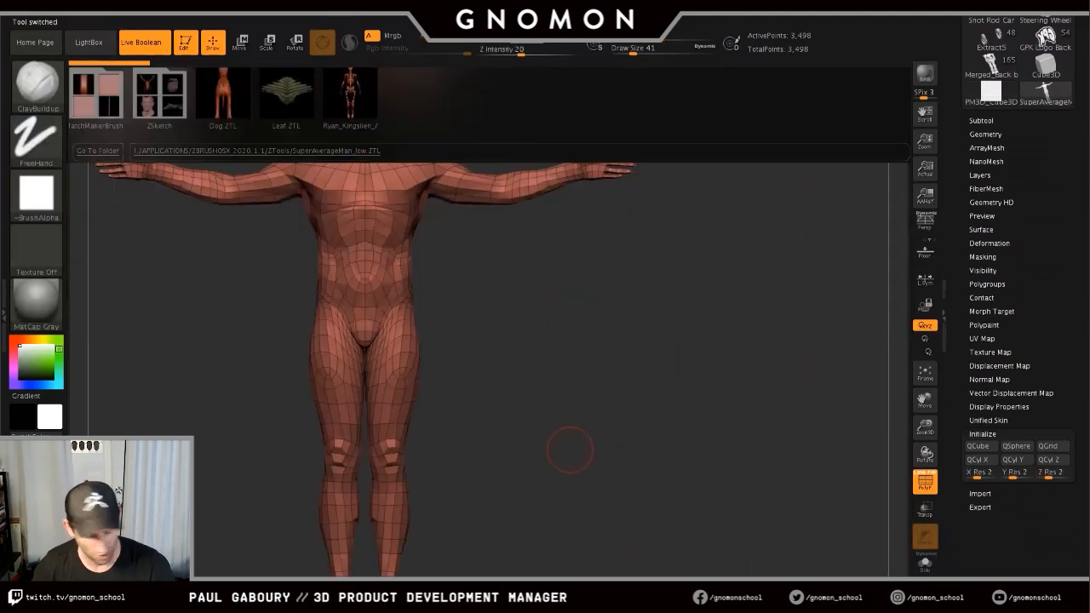
{"action": "key", "text": "f"}
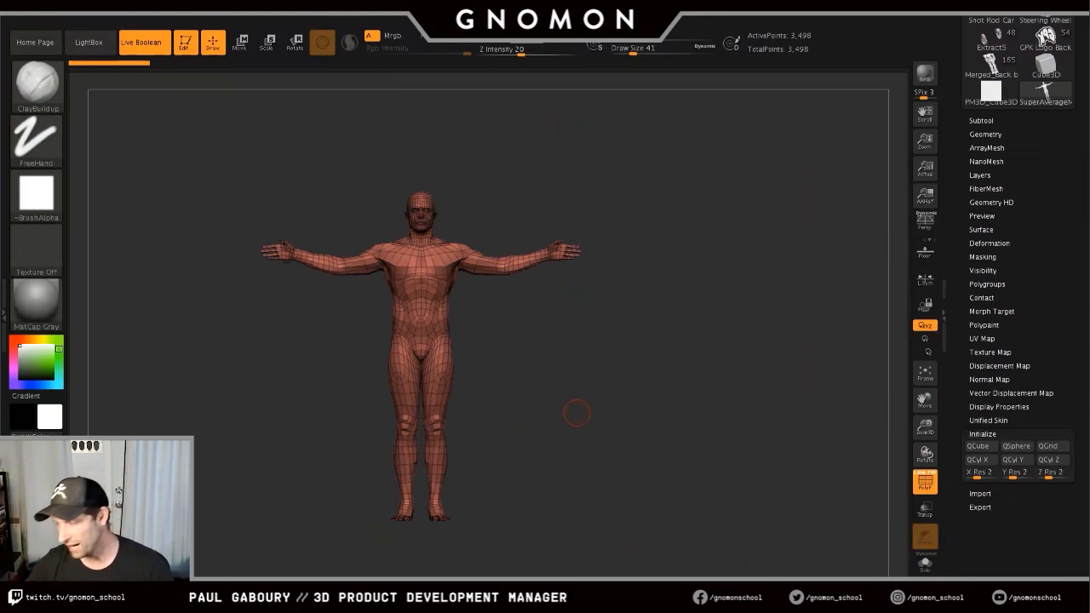
- Duplicate the SuperAverageMan_low subtool and hide the original body
{"action": "left_click", "coordinate": [981, 121]}
{"action": "left_click", "coordinate": [981, 561]}
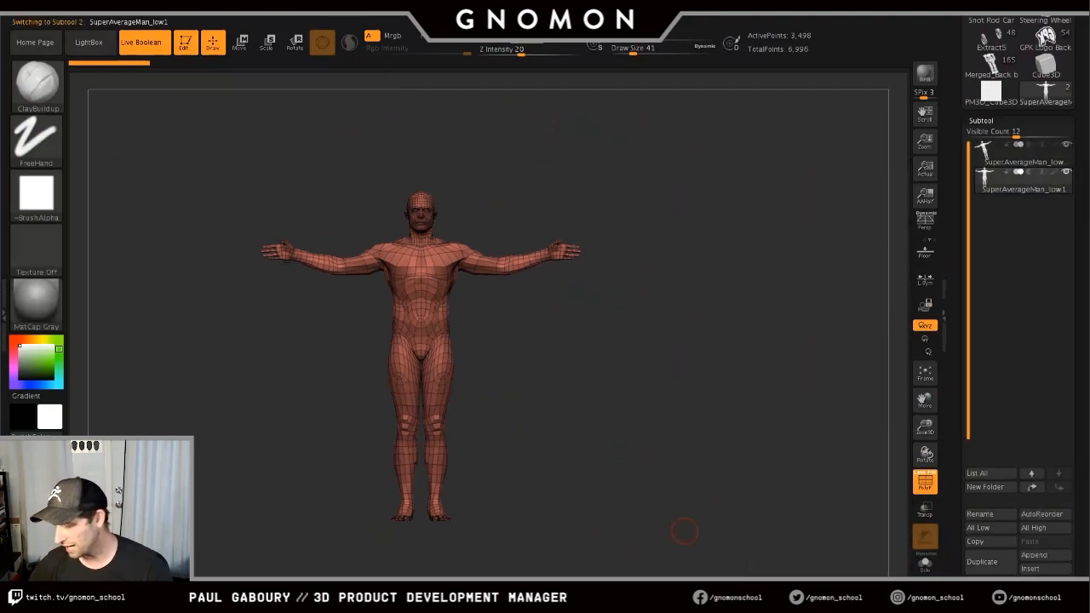
{"action": "right_click_drag", "start_coordinate": [551, 364], "coordinate": [605, 367], "text": "ctrl"}
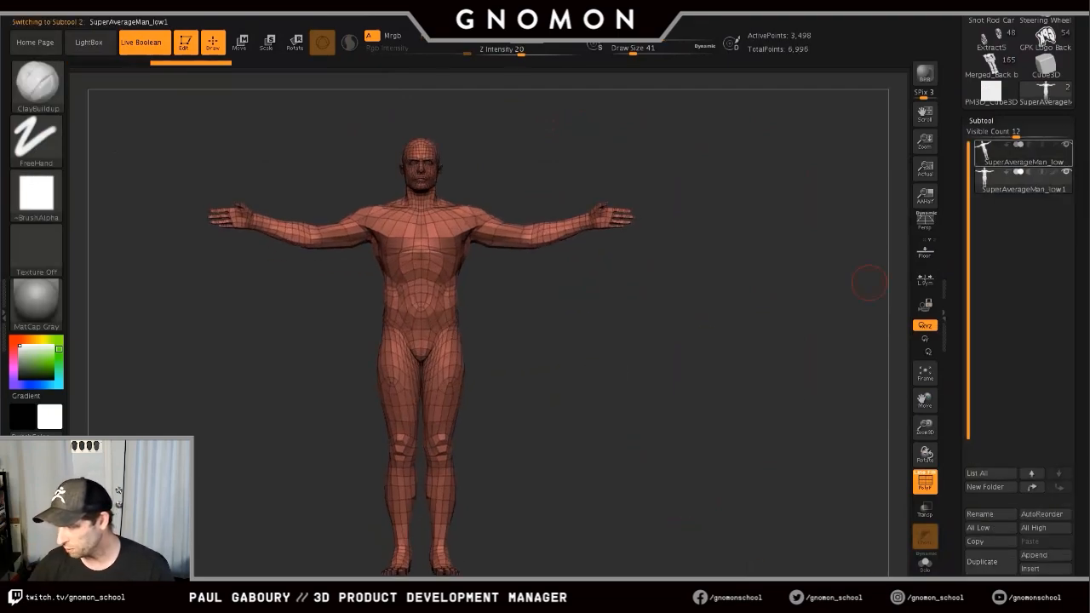
{"action": "left_click", "coordinate": [1066, 145]}
- Isolate the head and neck of the duplicated figure by hiding the rest of its body from a side view
{"action": "right_click_drag", "start_coordinate": [593, 297], "coordinate": [724, 358], "text": "alt"}
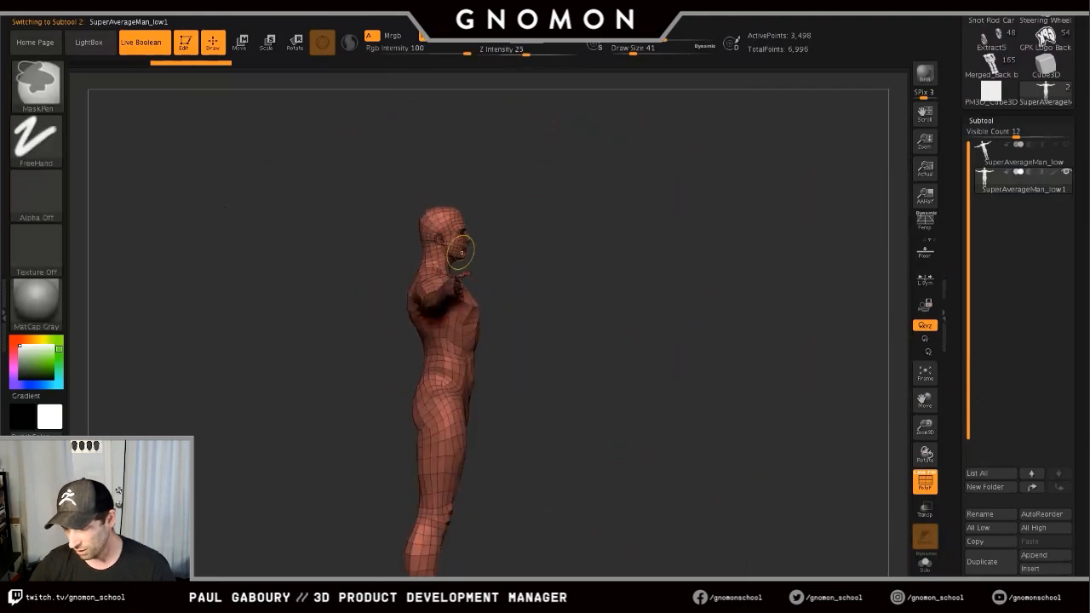
{"action": "right_click_drag", "start_coordinate": [460, 246], "coordinate": [441, 275], "text": "ctrl"}
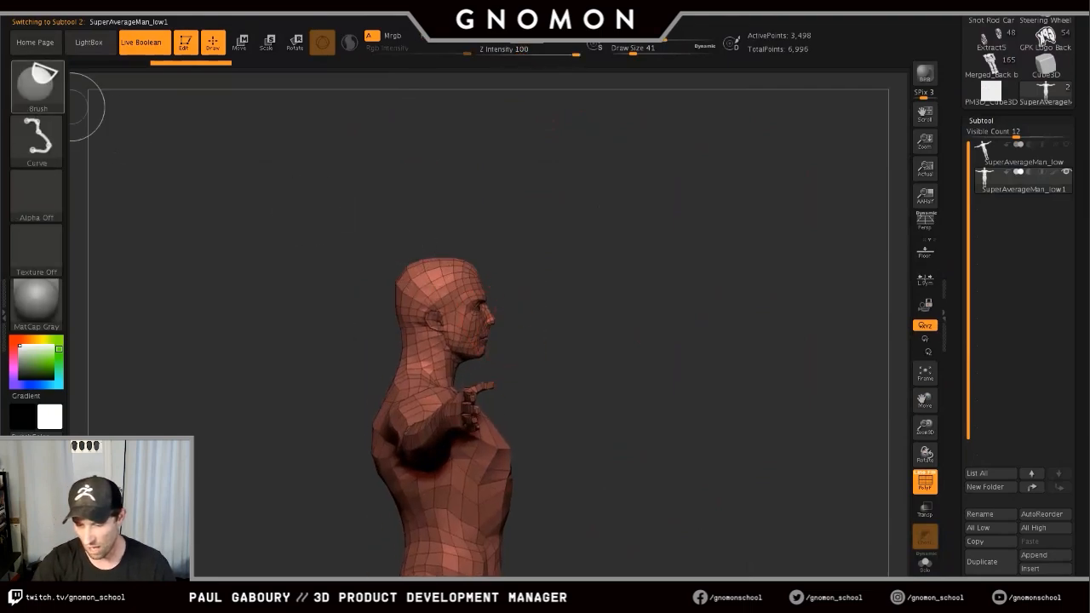
{"action": "left_click", "coordinate": [37, 82], "text": "ctrl+shift"}
{"action": "left_click", "coordinate": [379, 146]}
{"action": "mouse_move", "coordinate": [539, 312]}
{"action": "left_mouse_down", "text": "ctrl+shift"}
{"action": "mouse_move", "coordinate": [484, 371]}
{"action": "mouse_move", "coordinate": [363, 309]}
{"action": "mouse_move", "coordinate": [568, 274]}
{"action": "left_mouse_up", "text": "ctrl+shift"}
{"action": "left_click_drag", "start_coordinate": [633, 443], "coordinate": [645, 461], "text": "ctrl+shift"}
{"action": "right_click_drag", "start_coordinate": [678, 478], "coordinate": [562, 463]}
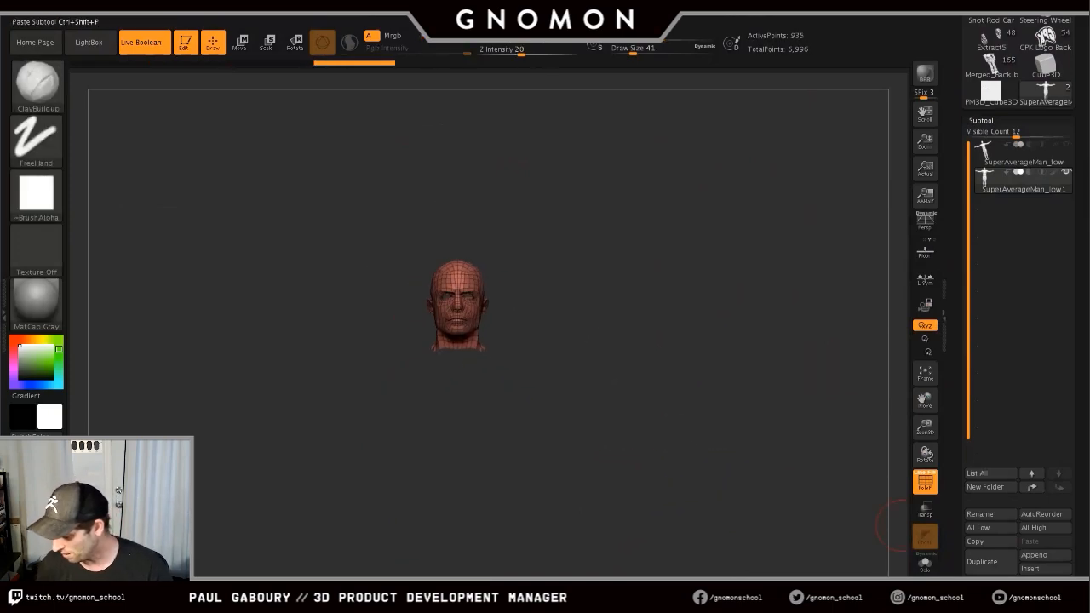
- Delete the hidden geometry of the duplicate and show the original body subtool again
{"action": "left_click_drag", "start_coordinate": [1078, 519], "coordinate": [1078, 301]}
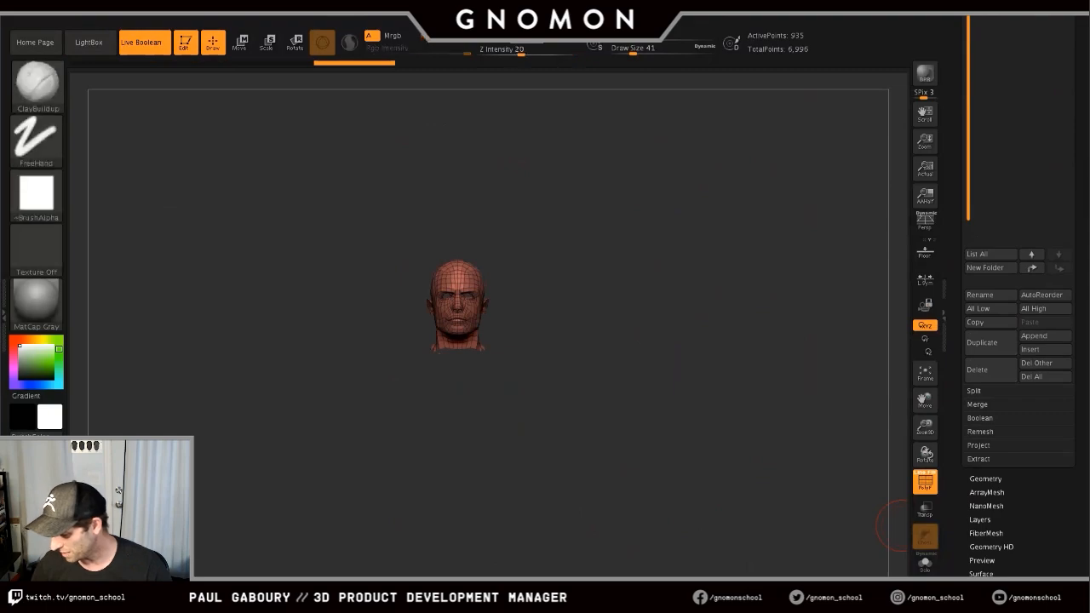
{"action": "left_click", "coordinate": [985, 478]}
{"action": "left_click_drag", "start_coordinate": [1077, 511], "coordinate": [1077, 249]}
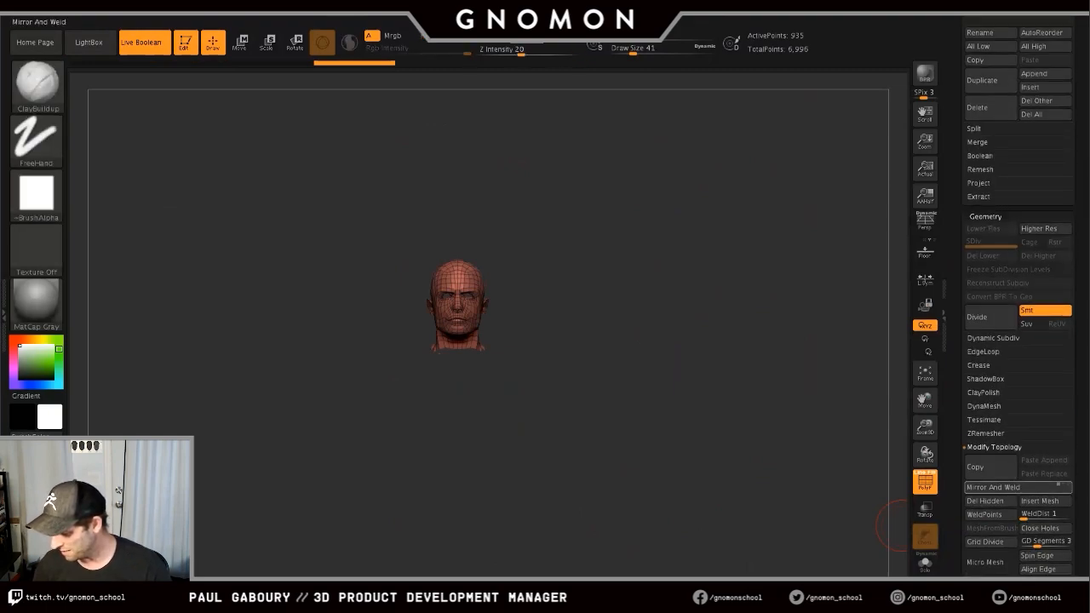
{"action": "left_click", "coordinate": [986, 501]}
{"action": "left_click_drag", "start_coordinate": [1077, 96], "coordinate": [1077, 546]}
{"action": "left_click", "coordinate": [1065, 113]}
- Move the separated head along X with the gizmo so it sits beside the body's own head
{"action": "right_click_drag", "start_coordinate": [872, 433], "coordinate": [668, 464], "text": "ctrl"}
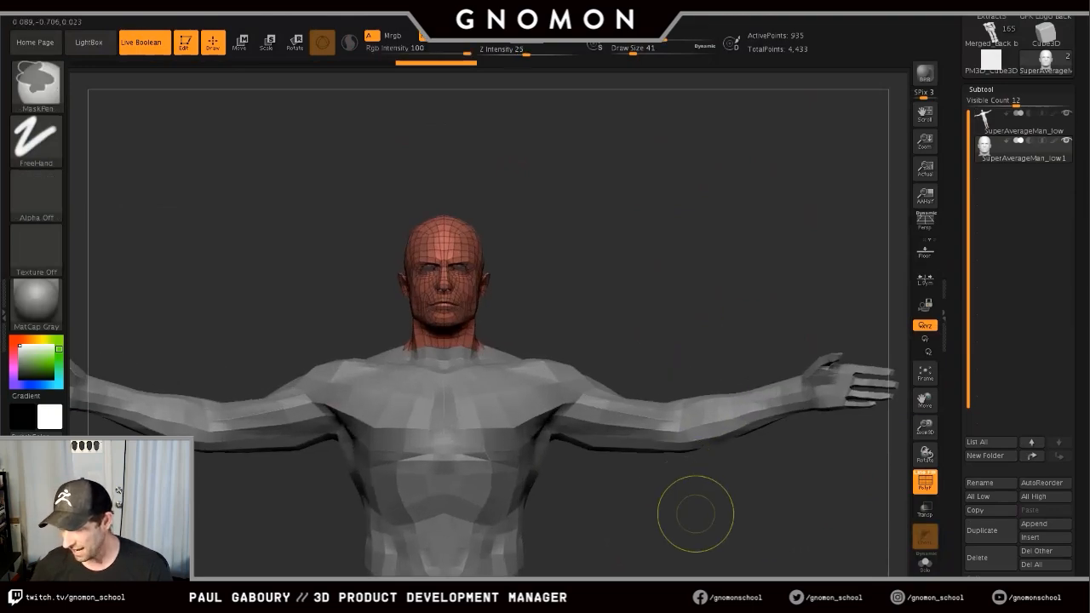
{"action": "right_click_drag", "start_coordinate": [688, 513], "coordinate": [661, 457], "text": "ctrl"}
{"action": "key", "text": "w"}
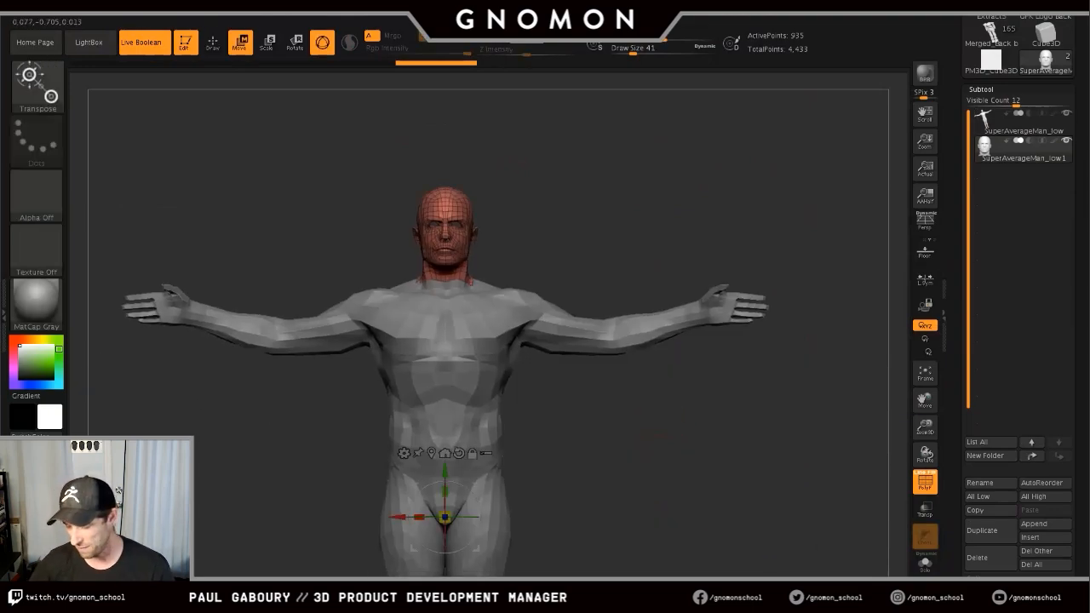
{"action": "left_click_drag", "start_coordinate": [444, 516], "coordinate": [534, 517]}
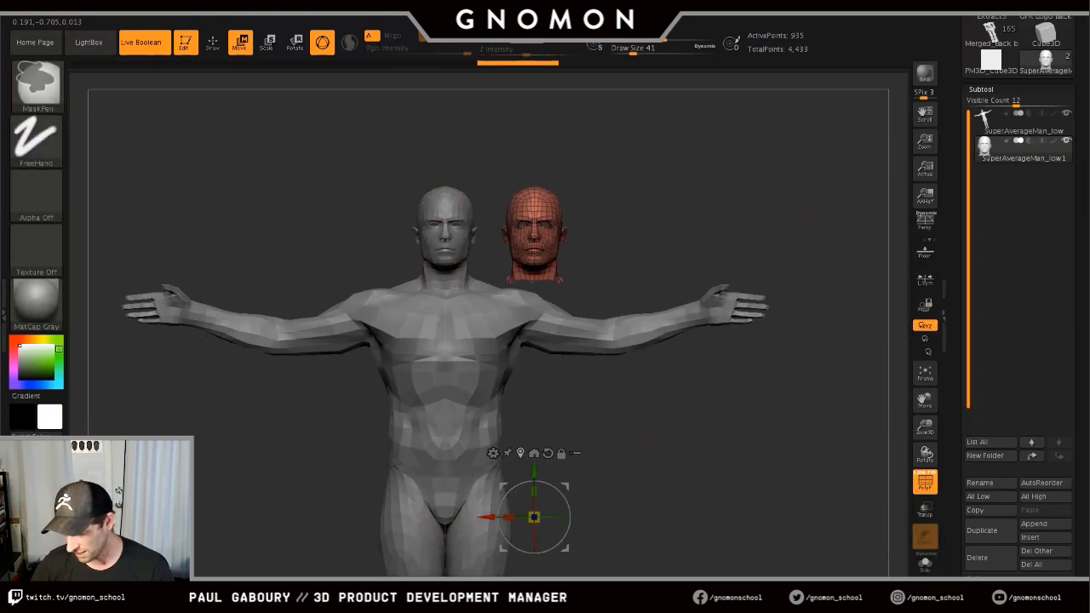
- Centre the gizmo on the separated head mesh and bring the head into view
{"action": "right_click_drag", "start_coordinate": [534, 516], "coordinate": [534, 562], "text": "ctrl"}
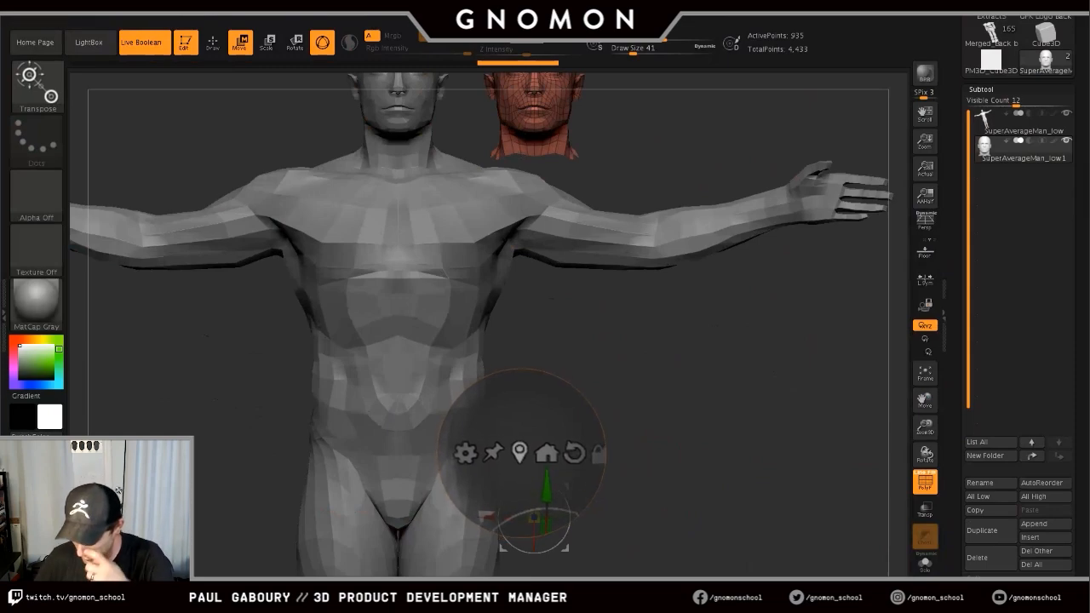
{"action": "left_click", "coordinate": [520, 450]}
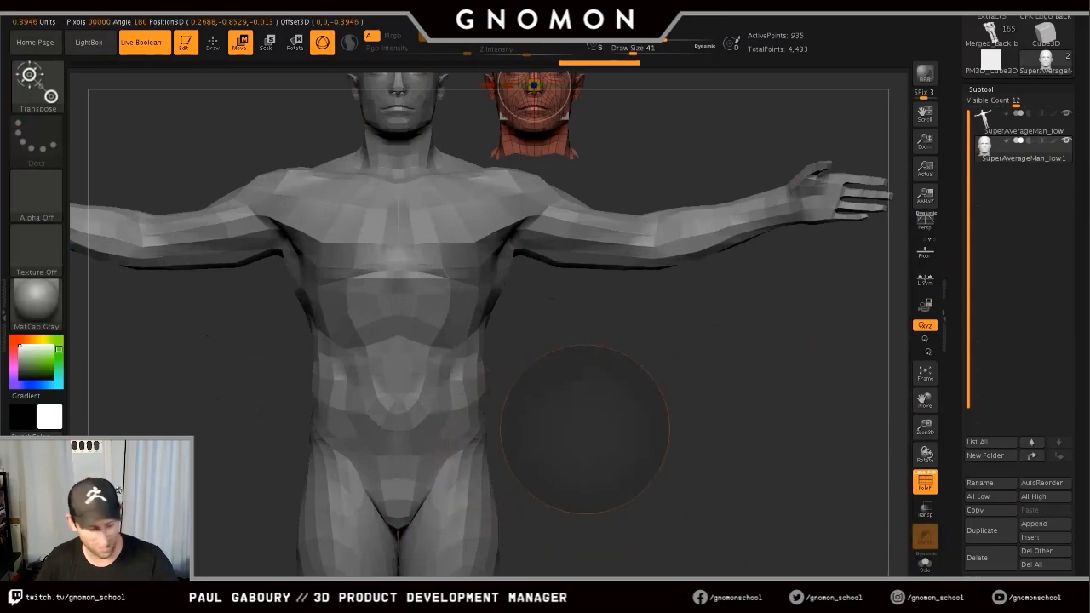
{"action": "left_click_drag", "start_coordinate": [638, 351], "coordinate": [650, 512], "text": "alt"}
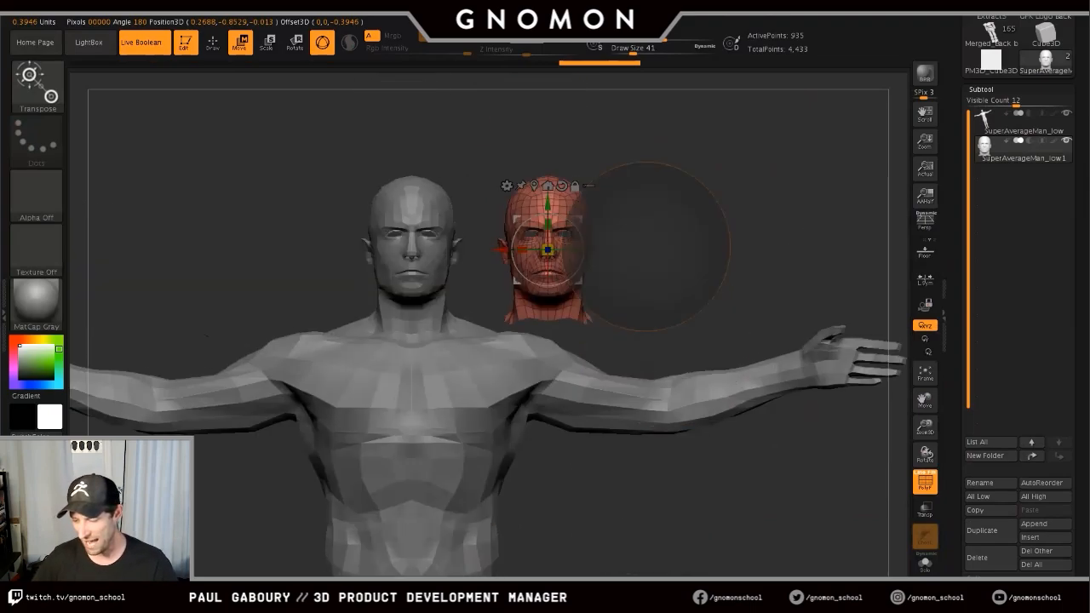
- Duplicate the separated head repeatedly downward along Y, making a column of heads from head height to the figure's feet
{"action": "left_click_drag", "start_coordinate": [547, 250], "coordinate": [557, 274]}
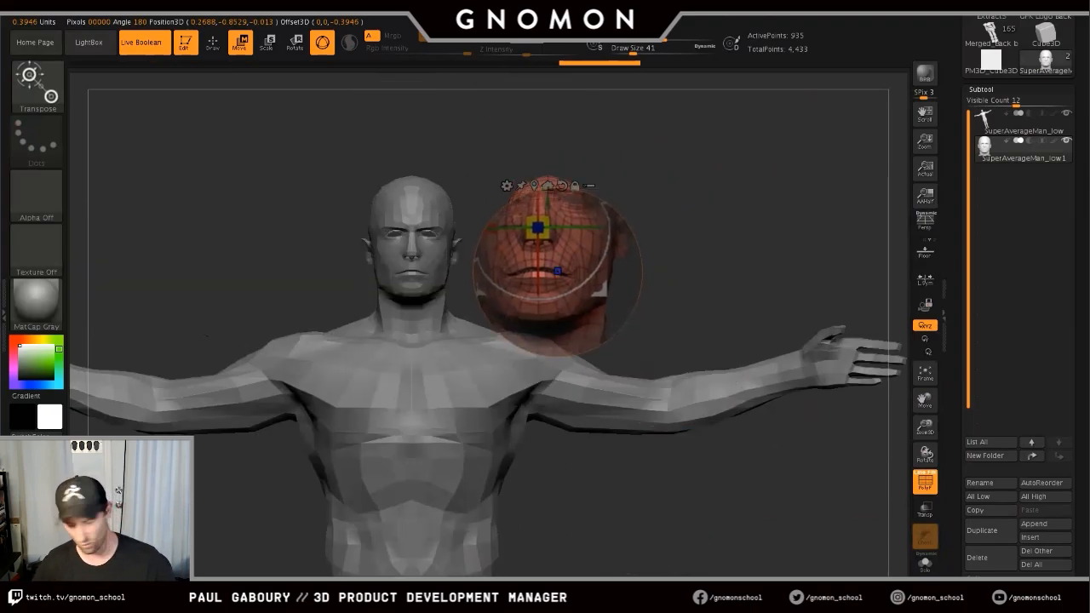
{"action": "key", "text": "ctrl+z"}
{"action": "right_click_drag", "start_coordinate": [541, 332], "coordinate": [545, 213], "text": "alt"}
{"action": "right_click_drag", "start_coordinate": [545, 213], "coordinate": [548, 291], "text": "ctrl"}
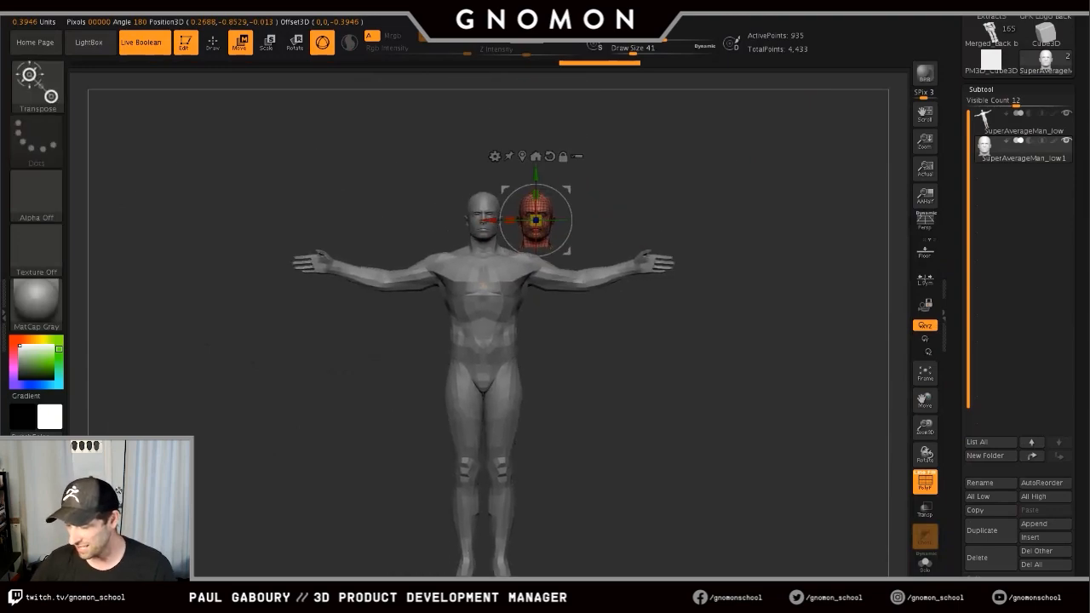
{"action": "left_click_drag", "start_coordinate": [535, 175], "coordinate": [536, 556], "text": "ctrl"}
{"action": "right_click_drag", "start_coordinate": [535, 556], "coordinate": [551, 494], "text": "alt"}
{"action": "right_click_drag", "start_coordinate": [551, 494], "coordinate": [542, 471], "text": "ctrl"}
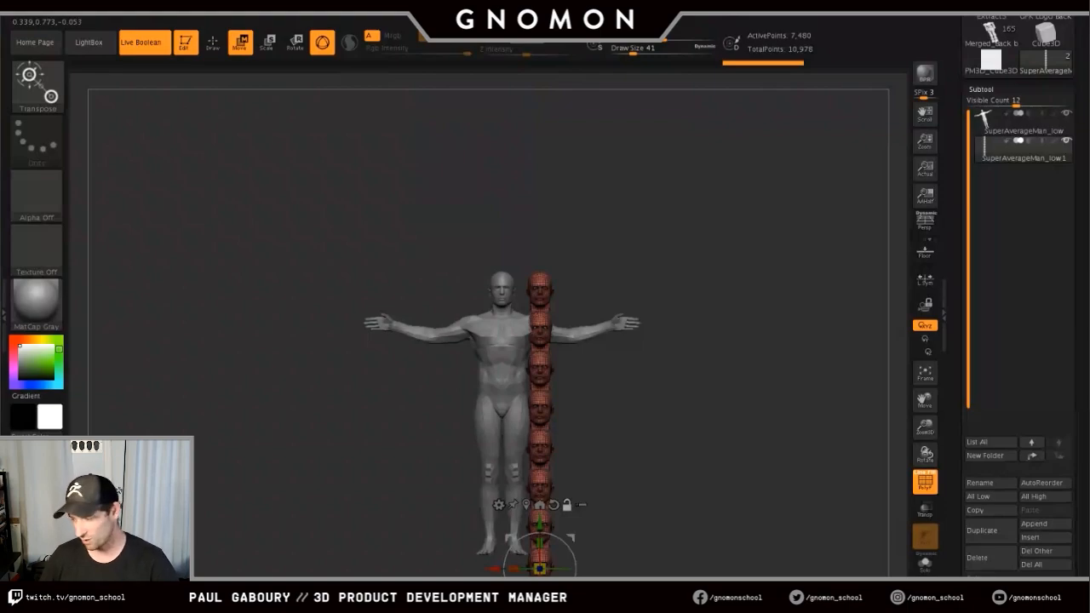
- Switch to the PM3D_Cube3D tool and activate the Move gizmo on the cube in an angled view
{"action": "left_click", "coordinate": [990, 59]}
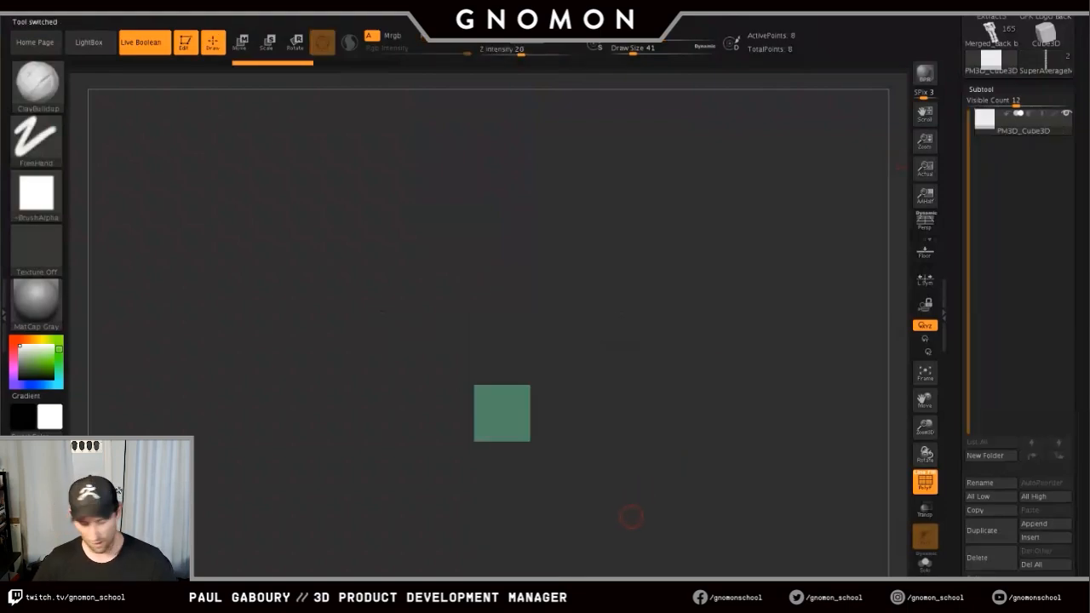
{"action": "right_click_drag", "start_coordinate": [631, 516], "coordinate": [624, 476], "text": "alt"}
{"action": "right_click_drag", "start_coordinate": [625, 476], "coordinate": [673, 502], "text": "ctrl"}
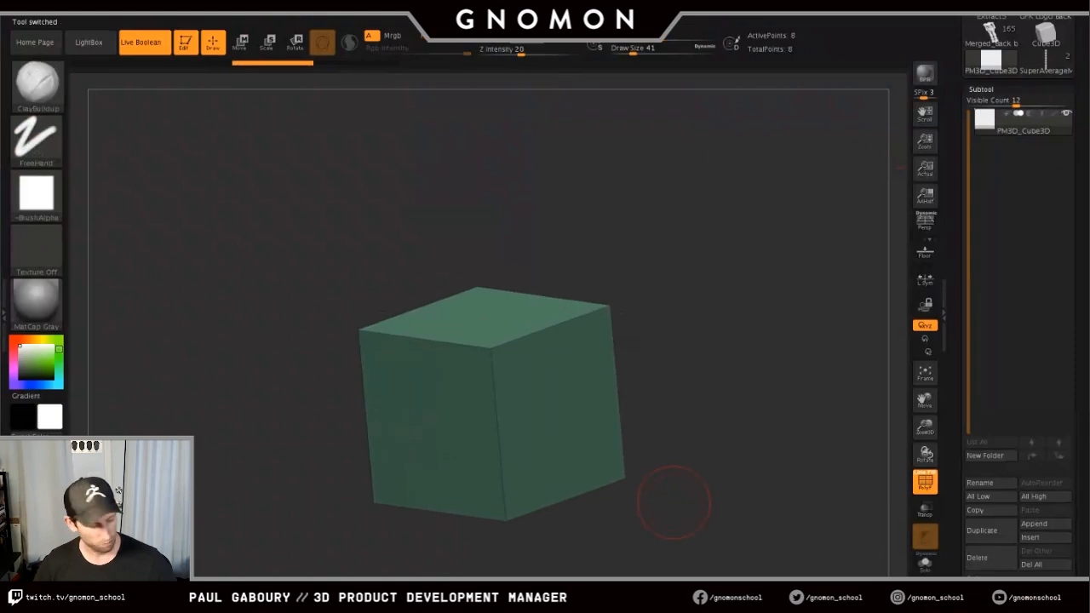
{"action": "key", "text": "w"}
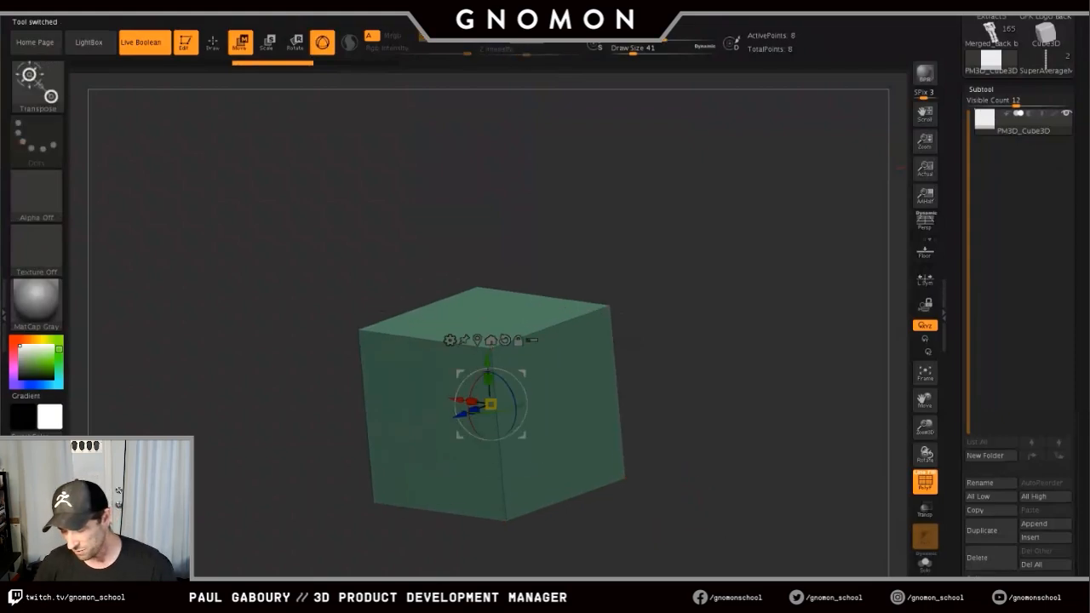
{"action": "right_click_drag", "start_coordinate": [673, 502], "coordinate": [673, 460], "text": "ctrl"}
{"action": "right_click_drag", "start_coordinate": [672, 459], "coordinate": [631, 420], "text": "alt"}
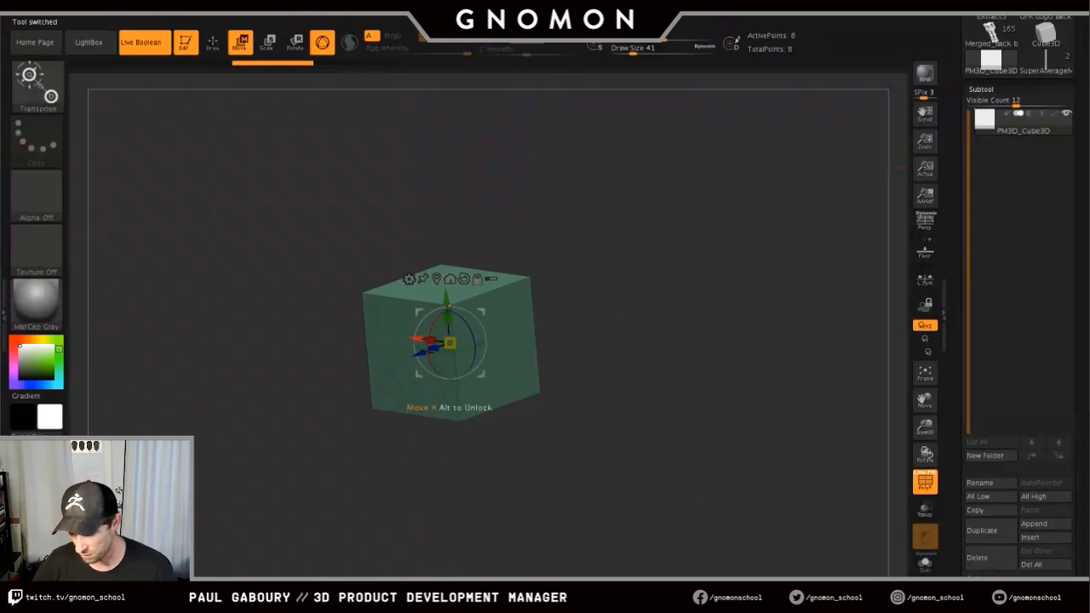
- Duplicate the cube along X and scale the copy down, positioning it against the original cube's side face
{"action": "left_click_drag", "start_coordinate": [416, 338], "coordinate": [479, 390], "text": "ctrl"}
{"action": "right_click_drag", "start_coordinate": [479, 390], "coordinate": [513, 410]}
{"action": "left_click_drag", "start_coordinate": [479, 352], "coordinate": [447, 351]}
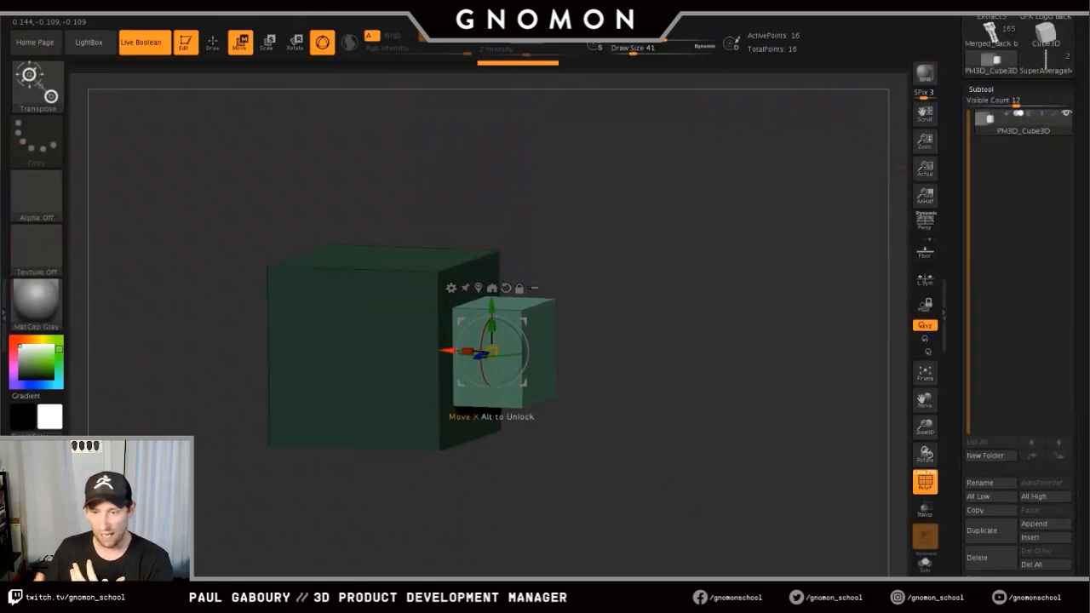
- Replace the small cube copy with a Ring 3D primitive
{"action": "left_click", "coordinate": [451, 288]}
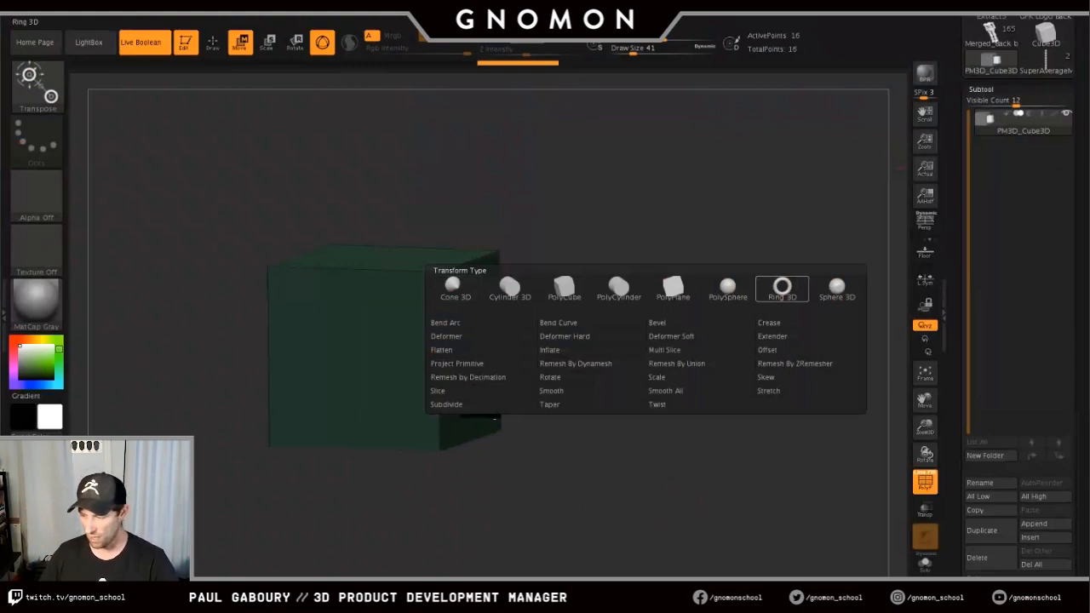
{"action": "left_click", "coordinate": [781, 290]}
{"action": "left_click_drag", "start_coordinate": [758, 340], "coordinate": [730, 379]}
{"action": "left_click", "coordinate": [493, 353]}
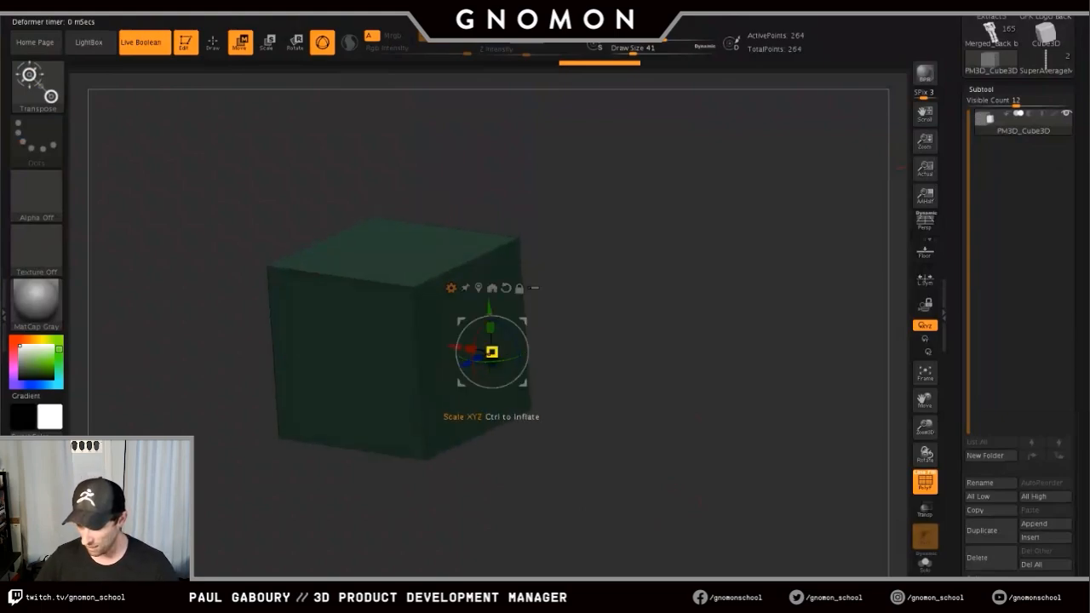
- Rotate the ring 90 degrees so it lies parallel to the cube's face, and move it along Z against that face
{"action": "left_click_drag", "start_coordinate": [724, 358], "coordinate": [626, 451]}
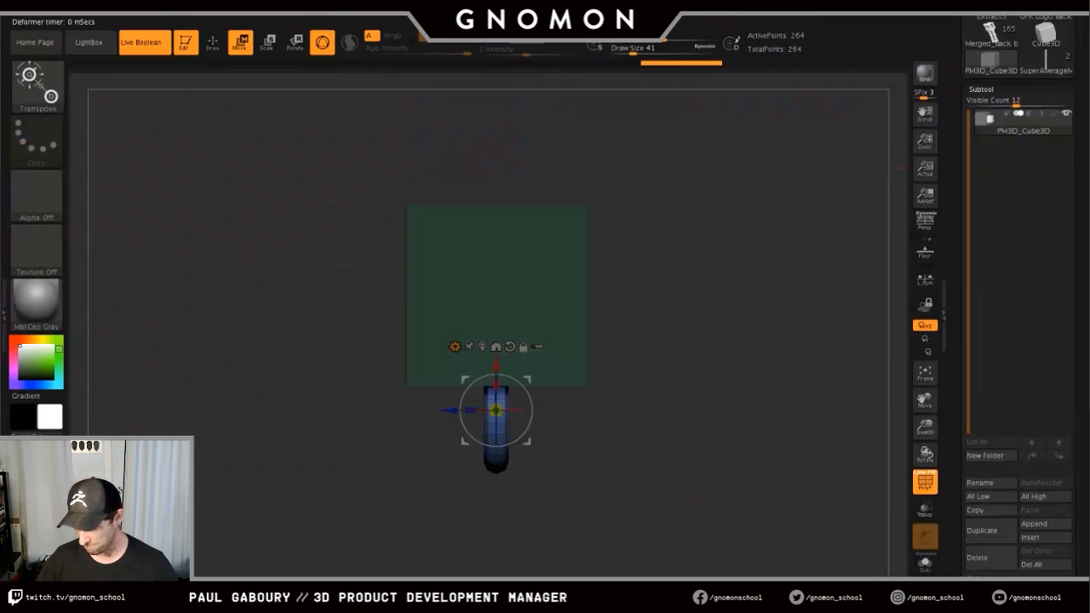
{"action": "left_click_drag", "start_coordinate": [531, 410], "coordinate": [496, 375]}
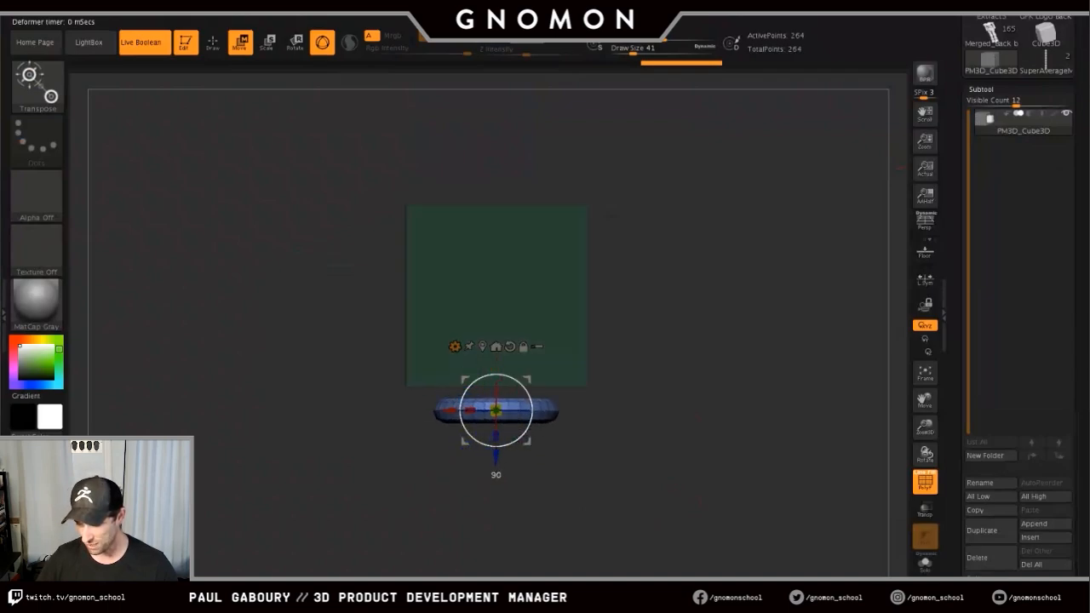
{"action": "left_click_drag", "start_coordinate": [496, 457], "coordinate": [495, 437]}
{"action": "left_click_drag", "start_coordinate": [635, 443], "coordinate": [671, 434]}
- Adjust the ring's uniform scale so it sits as a collar on the cube's side face
{"action": "left_click_drag", "start_coordinate": [495, 390], "coordinate": [487, 409]}
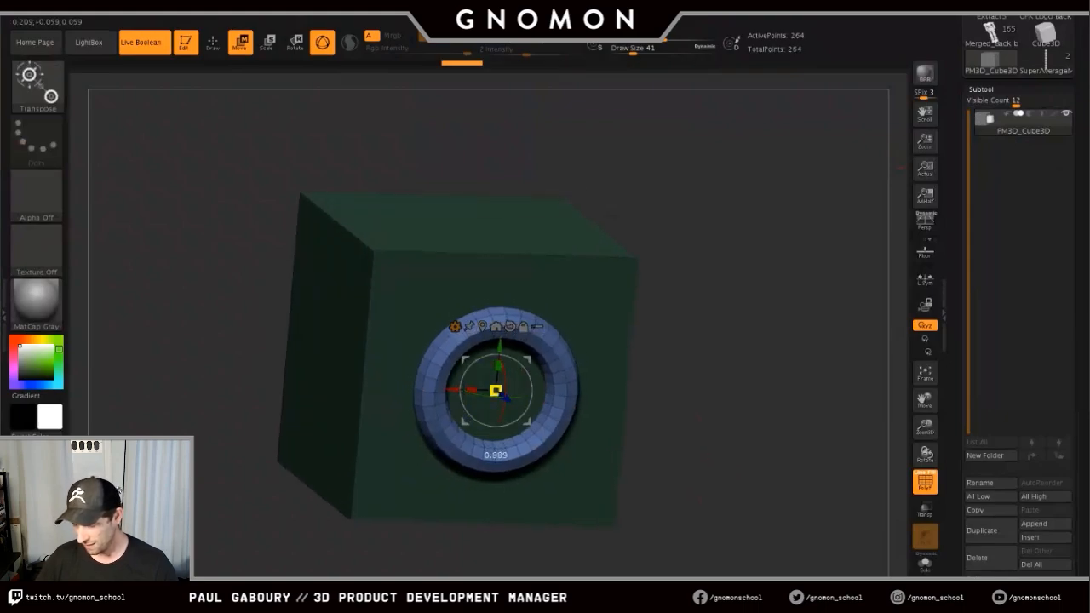
{"action": "right_click_drag", "start_coordinate": [447, 389], "coordinate": [566, 369]}
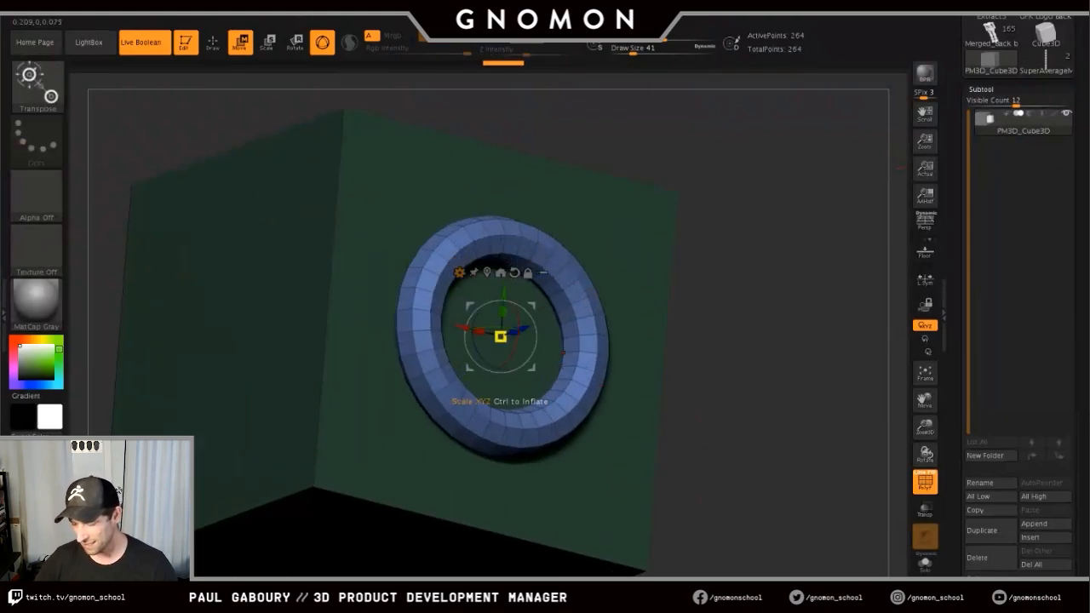
{"action": "left_click_drag", "start_coordinate": [501, 337], "coordinate": [514, 345]}
{"action": "right_click_drag", "start_coordinate": [517, 344], "coordinate": [529, 396]}
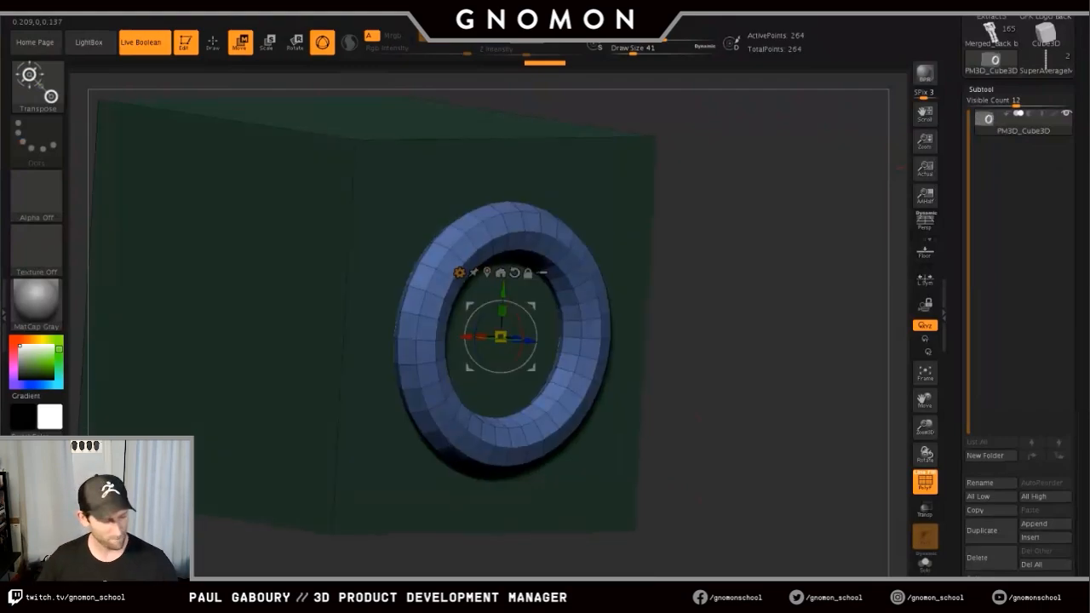
{"action": "right_click_drag", "start_coordinate": [528, 341], "coordinate": [513, 383]}
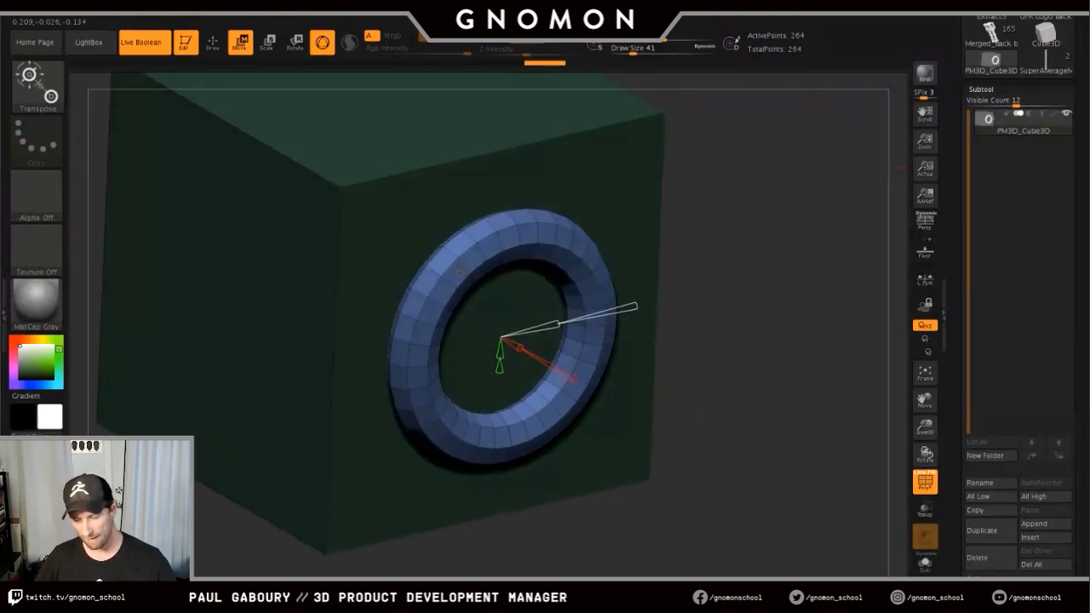
- Thicken the ring with its Ring 3D handles and reduce its divisions to give it a coarser, faceted profile
{"action": "left_click", "coordinate": [460, 272]}
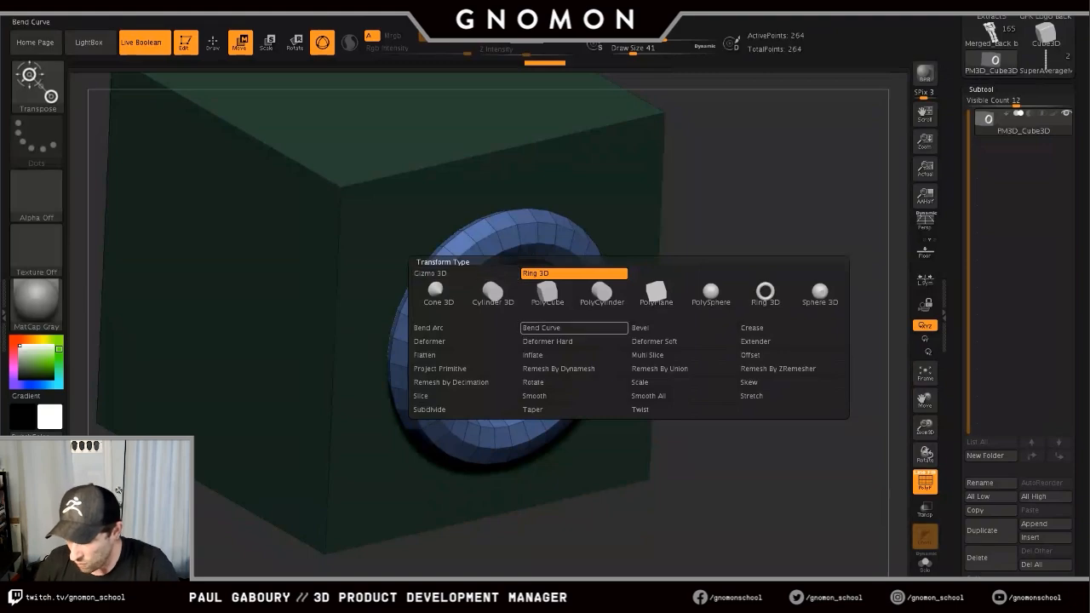
{"action": "left_click", "coordinate": [574, 273]}
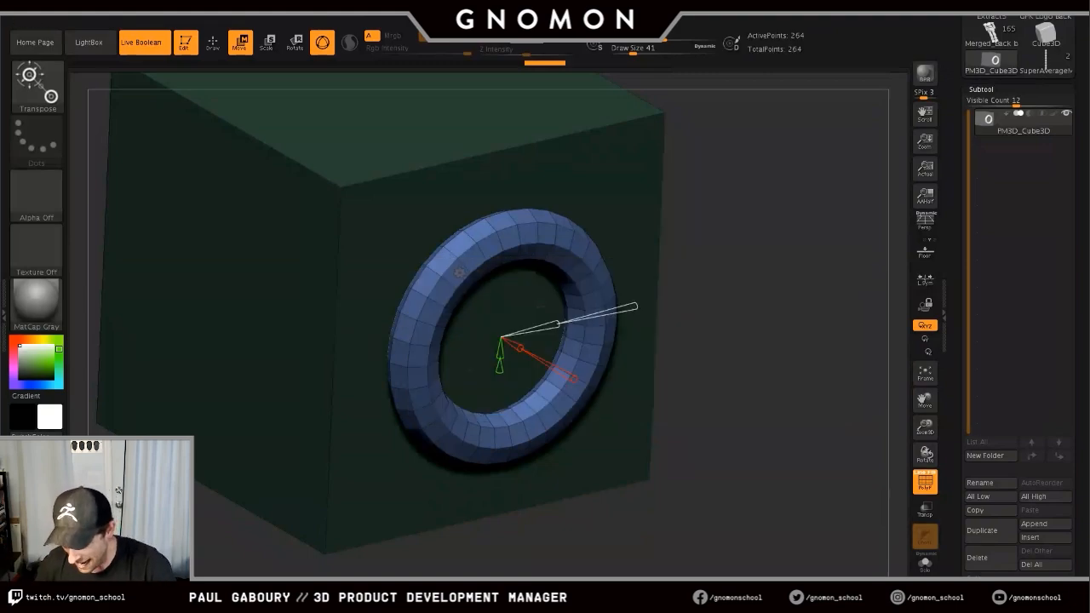
{"action": "left_click_drag", "start_coordinate": [558, 324], "coordinate": [532, 329]}
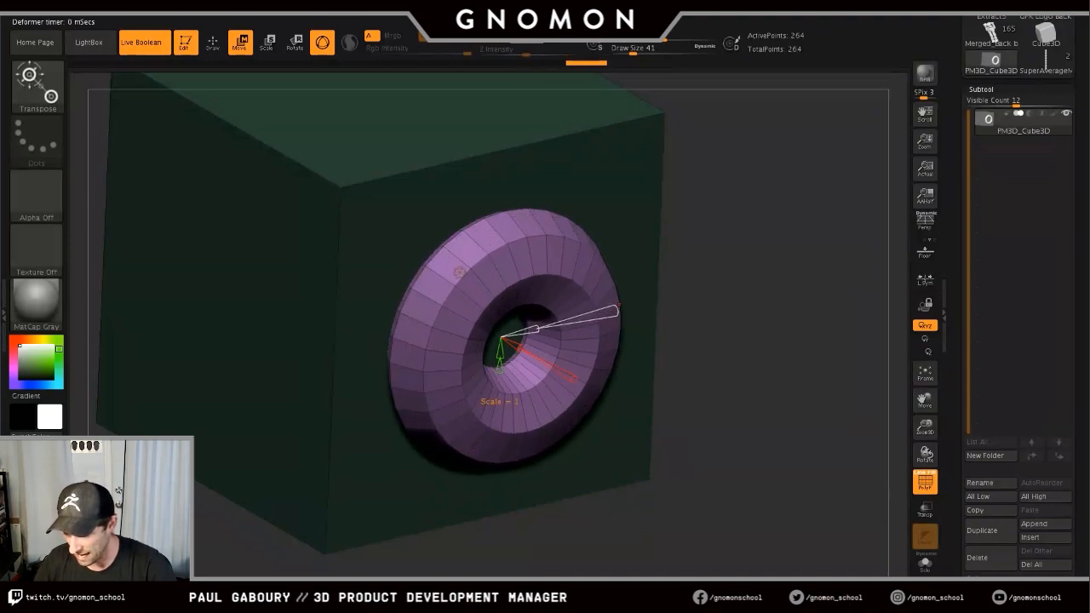
{"action": "mouse_move", "coordinate": [610, 314]}
{"action": "left_mouse_down"}
{"action": "mouse_move", "coordinate": [567, 323]}
{"action": "mouse_move", "coordinate": [628, 308]}
{"action": "left_mouse_up"}
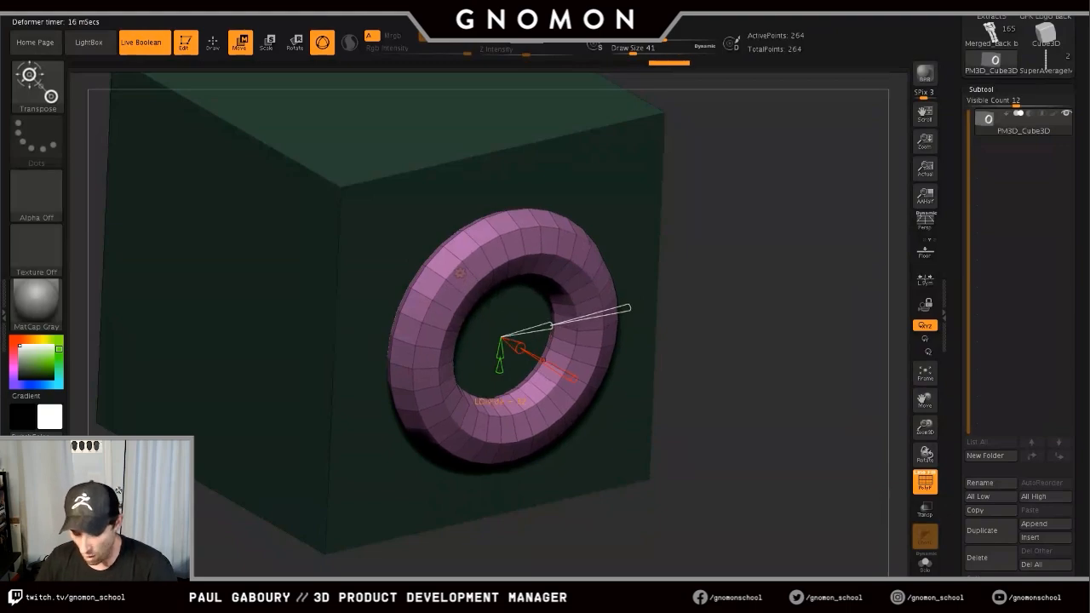
{"action": "mouse_move", "coordinate": [573, 379]}
{"action": "left_mouse_down"}
{"action": "mouse_move", "coordinate": [587, 386]}
{"action": "mouse_move", "coordinate": [542, 361]}
{"action": "mouse_move", "coordinate": [575, 379]}
{"action": "left_mouse_up"}
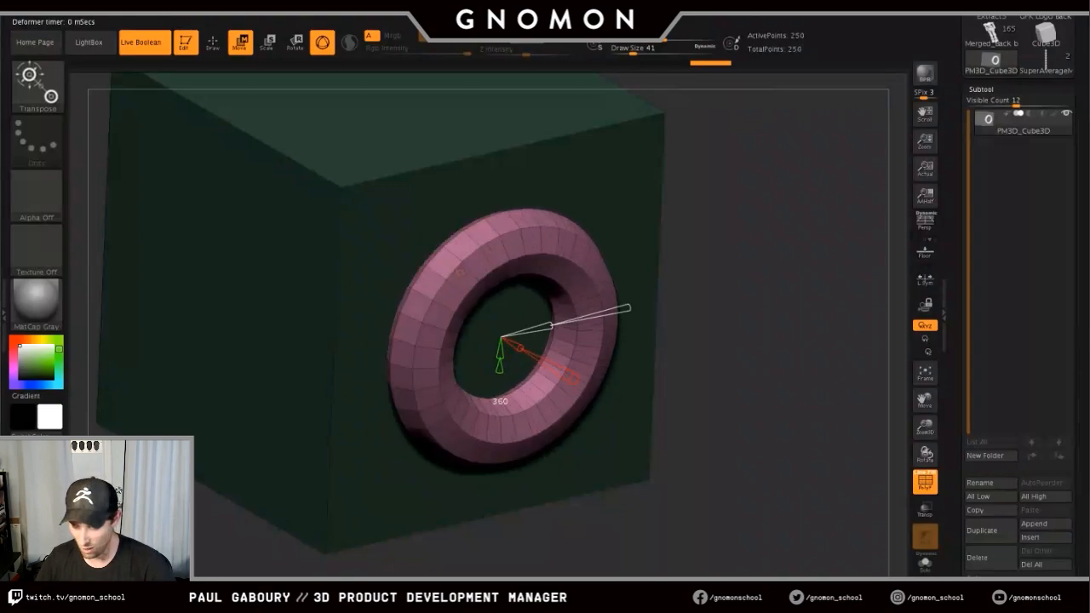
{"action": "mouse_move", "coordinate": [499, 366]}
{"action": "left_mouse_down"}
{"action": "mouse_move", "coordinate": [500, 399]}
{"action": "mouse_move", "coordinate": [500, 372]}
{"action": "left_mouse_up"}
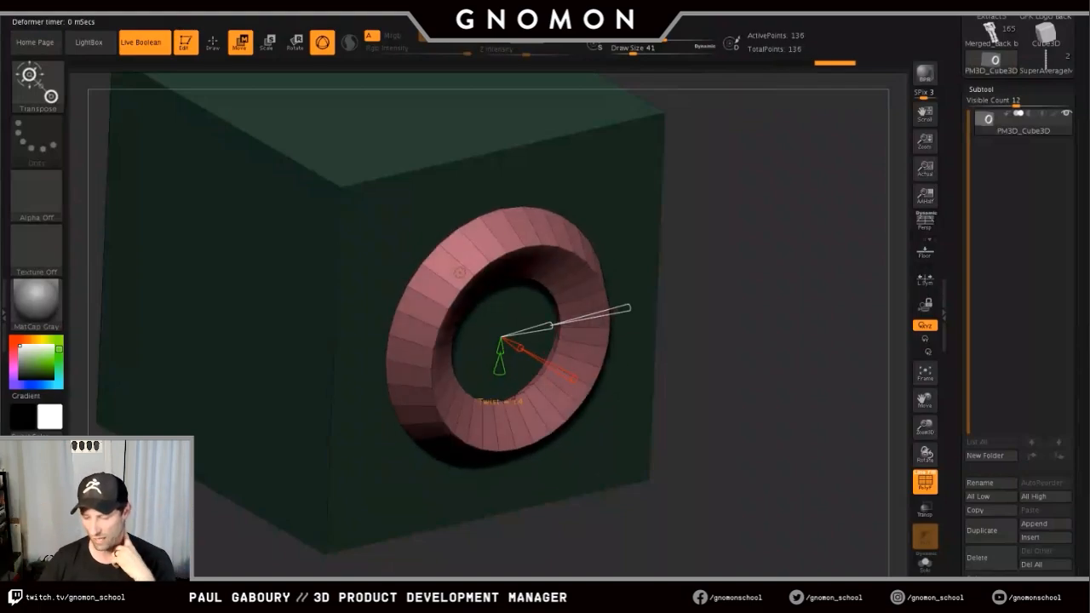
- Duplicate the ring along Z, convert the copy to a PolySphere, and scale it down to fit inside the ring
{"action": "right_click_drag", "start_coordinate": [460, 272], "coordinate": [508, 217]}
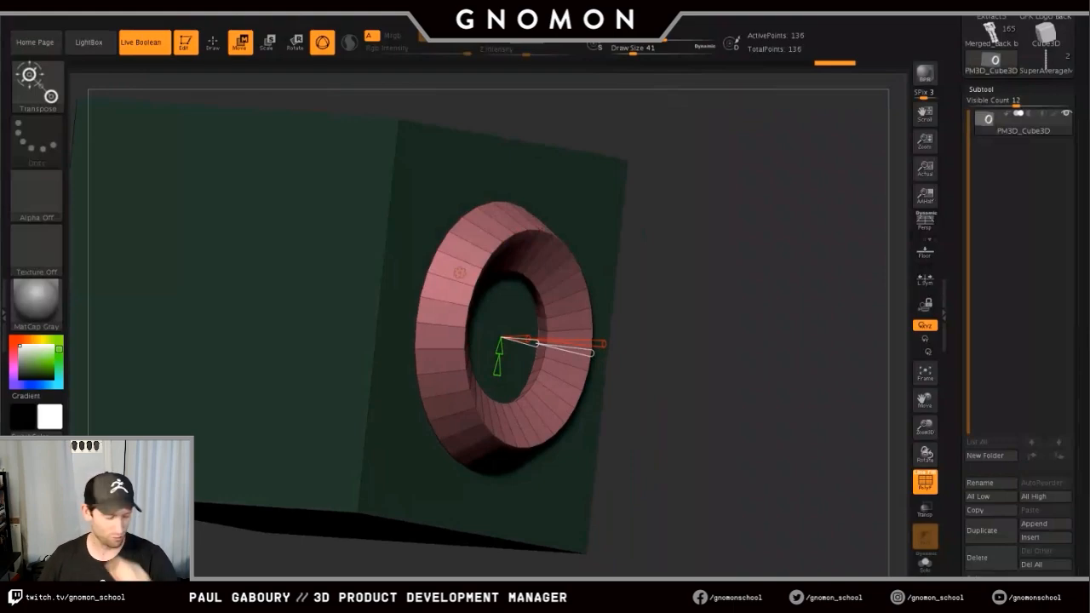
{"action": "mouse_move", "coordinate": [460, 272]}
{"action": "right_mouse_down", "text": "ctrl"}
{"action": "mouse_move", "coordinate": [477, 204]}
{"action": "mouse_move", "coordinate": [481, 290]}
{"action": "right_mouse_up", "text": "ctrl"}
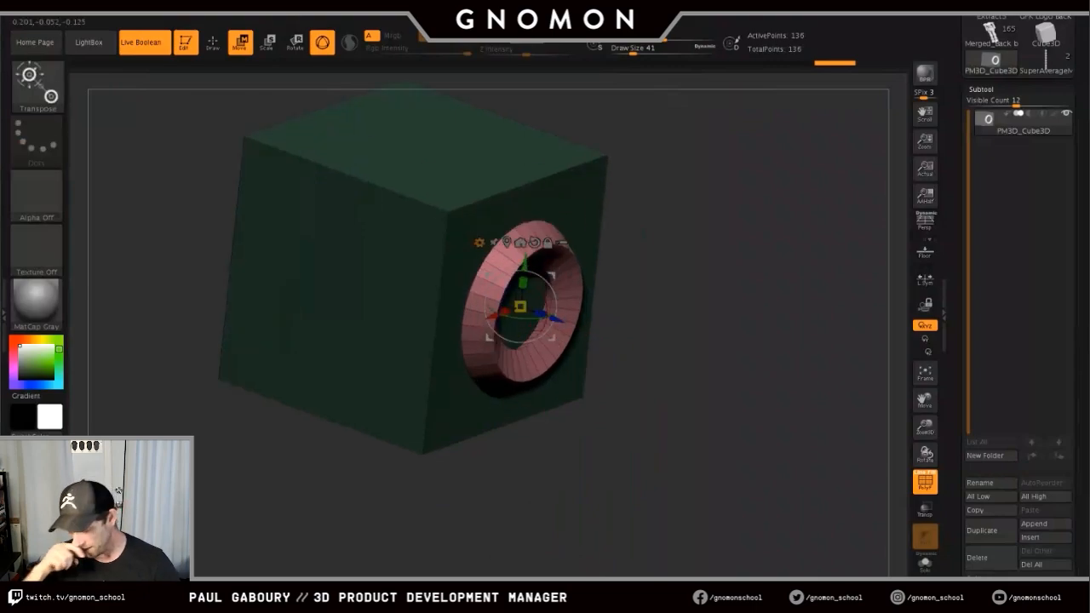
{"action": "left_click_drag", "start_coordinate": [556, 319], "coordinate": [578, 327], "text": "ctrl"}
{"action": "left_click", "coordinate": [502, 251]}
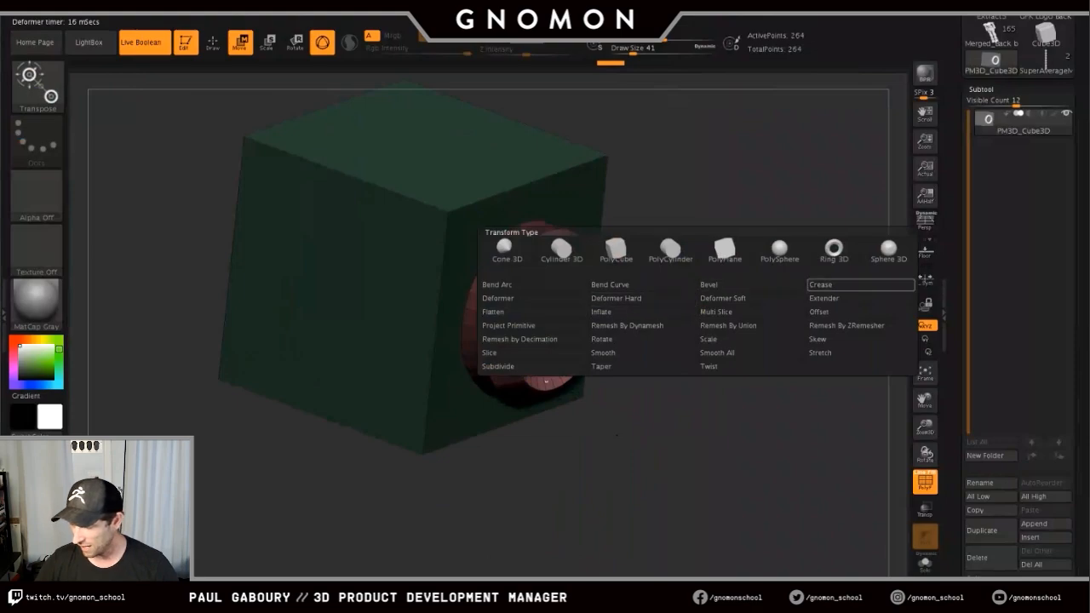
{"action": "left_click", "coordinate": [779, 249]}
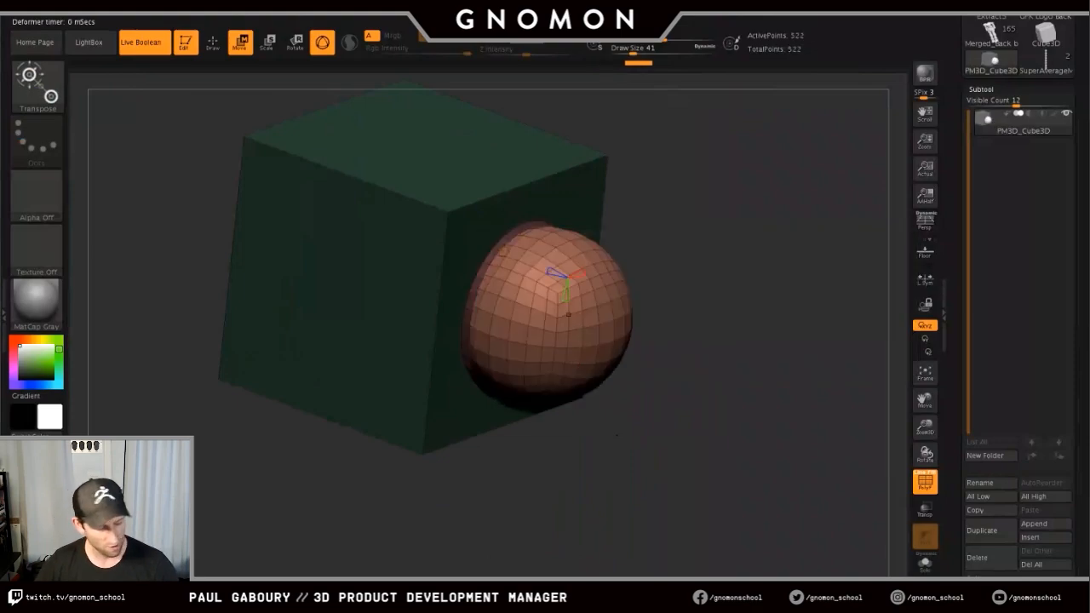
{"action": "mouse_move", "coordinate": [544, 316]}
{"action": "left_mouse_down"}
{"action": "mouse_move", "coordinate": [515, 330]}
{"action": "mouse_move", "coordinate": [561, 322]}
{"action": "left_mouse_up"}
{"action": "left_click_drag", "start_coordinate": [647, 375], "coordinate": [649, 319]}
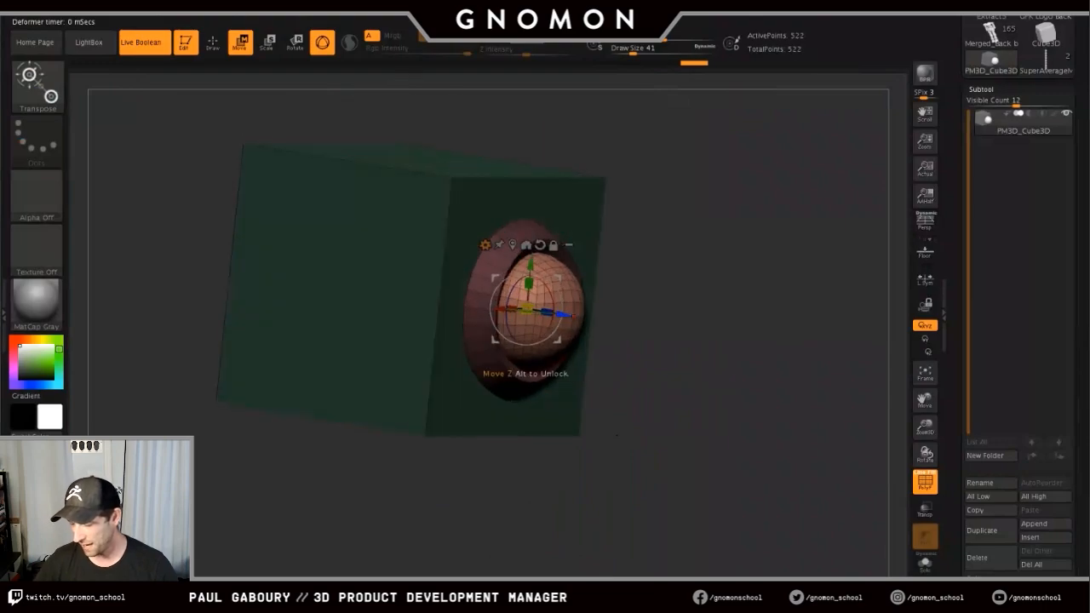
- Duplicate the sphere outward along Z, convert the copy to a Cylinder 3D, and lengthen it along Z
{"action": "left_click_drag", "start_coordinate": [571, 316], "coordinate": [636, 325], "text": "ctrl"}
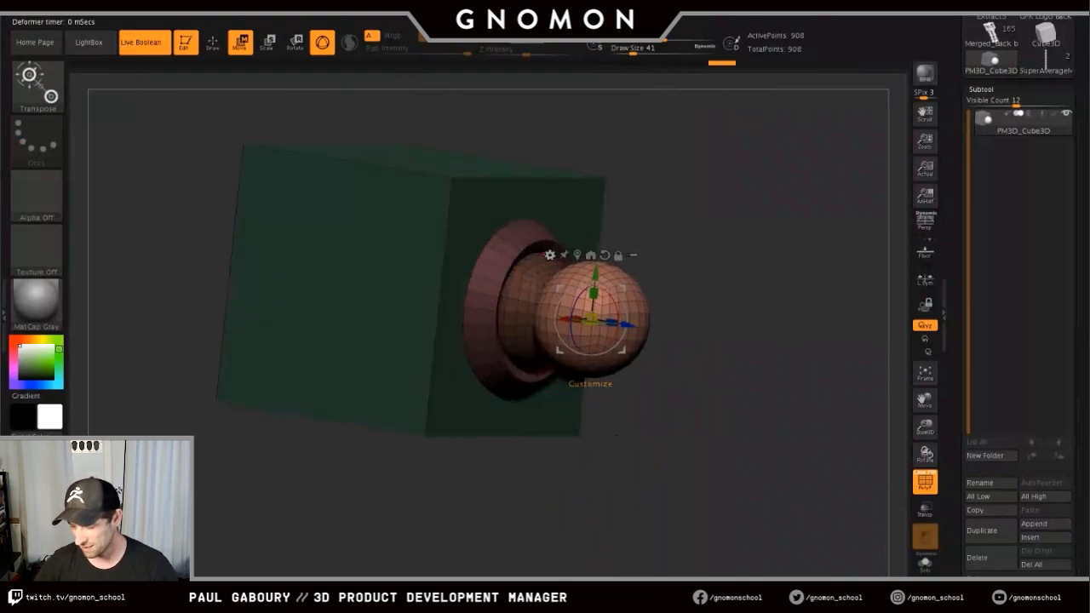
{"action": "left_click", "coordinate": [550, 254]}
{"action": "left_click", "coordinate": [608, 256]}
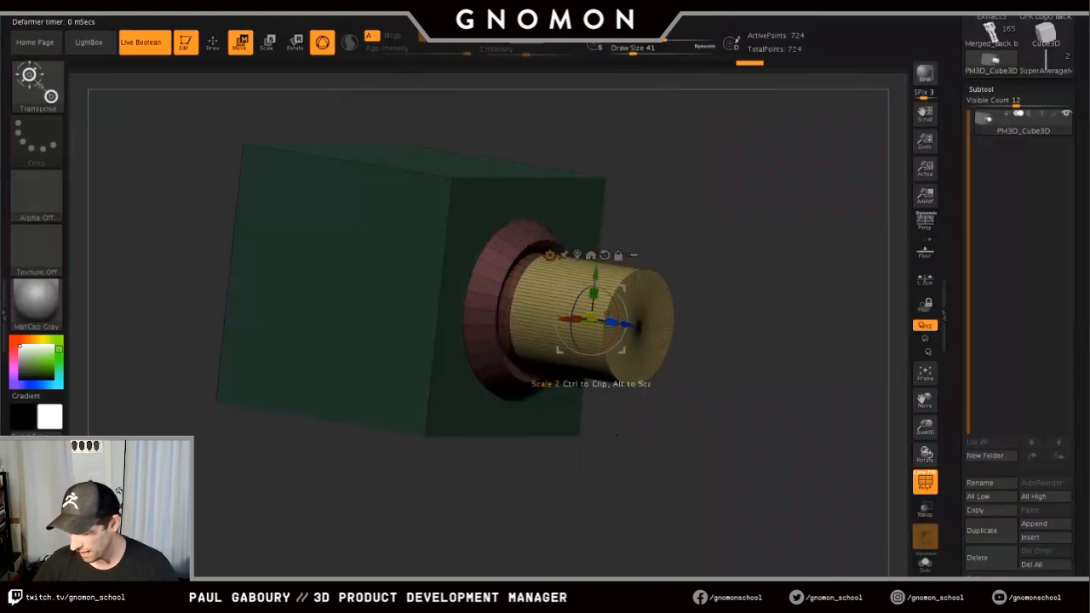
{"action": "left_click_drag", "start_coordinate": [611, 323], "coordinate": [701, 336]}
- Clear the mask from the cube assembly and turn off the PolyFrame display
{"action": "right_click_drag", "start_coordinate": [701, 336], "coordinate": [576, 381], "text": "ctrl"}
{"action": "left_click_drag", "start_coordinate": [613, 400], "coordinate": [632, 418], "text": "ctrl"}
{"action": "right_click_drag", "start_coordinate": [617, 404], "coordinate": [643, 405], "text": "shift"}
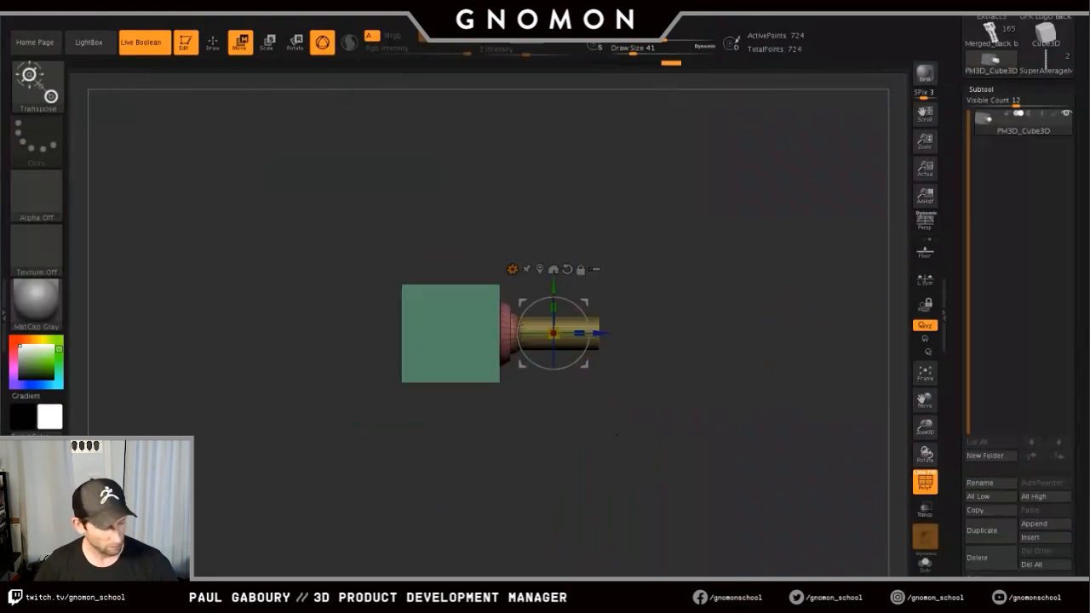
{"action": "key", "text": "shift+f"}
{"action": "left_click_drag", "start_coordinate": [598, 334], "coordinate": [598, 334], "text": "ctrl"}
{"action": "right_click_drag", "start_coordinate": [511, 269], "coordinate": [467, 282]}
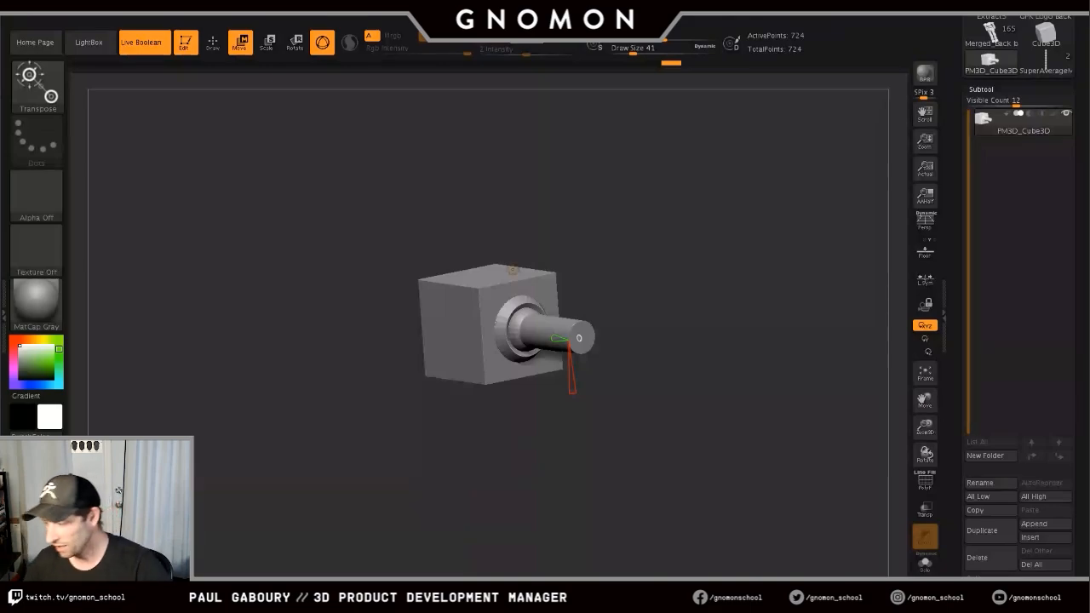
{"action": "left_click", "coordinate": [981, 89]}
{"action": "left_click", "coordinate": [984, 102]}
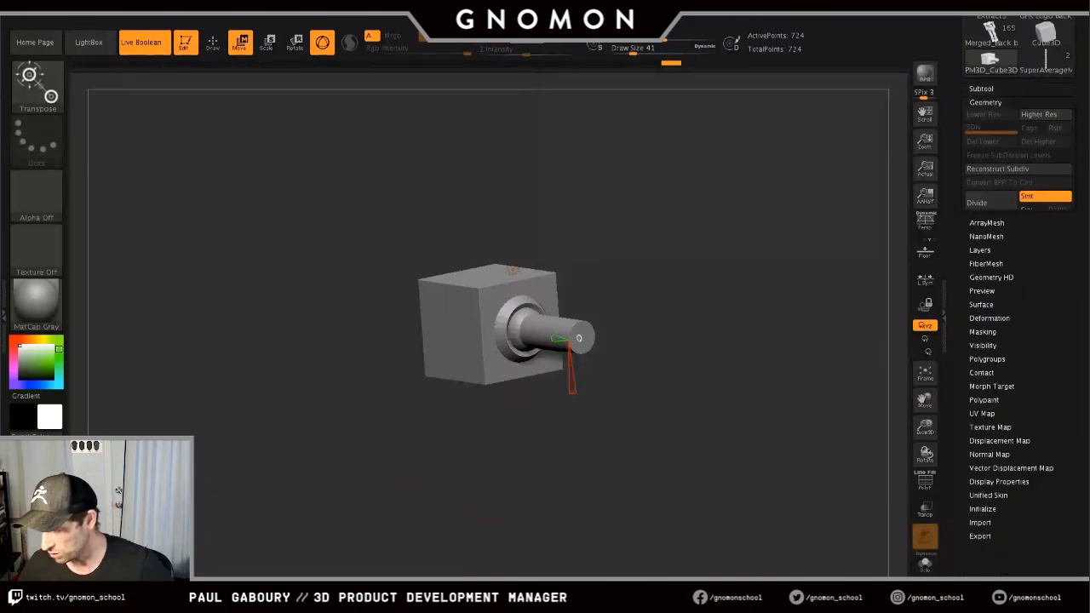
{"action": "left_click_drag", "start_coordinate": [1077, 340], "coordinate": [1077, 449]}
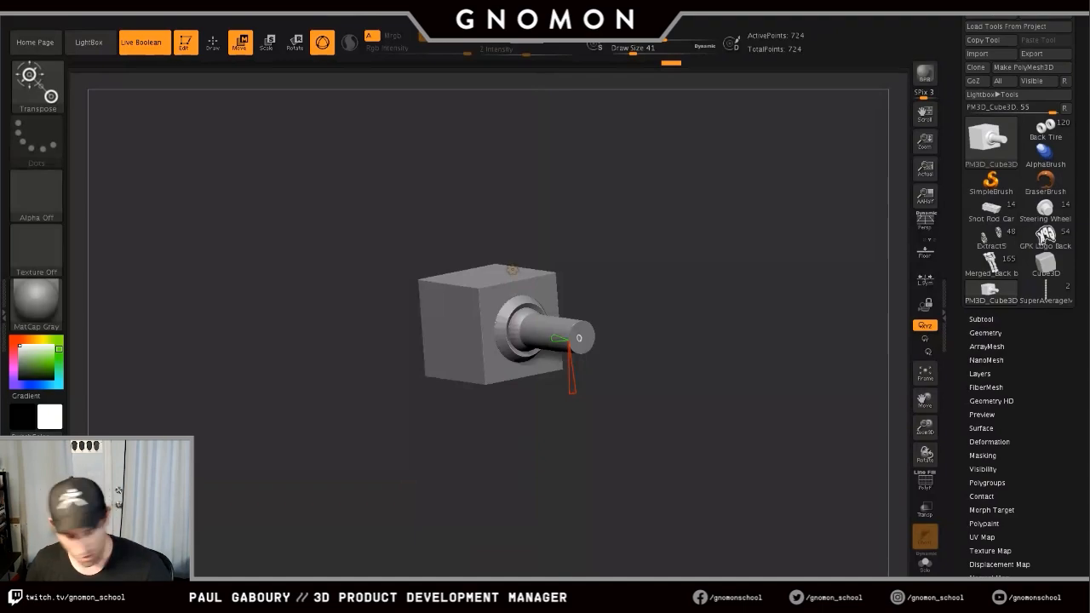
- Undo the cylinder and sphere additions, going back to the cube with only the ring on its side
{"action": "key", "text": "ctrl+z"}
{"action": "key", "text": "ctrl+z"}
{"action": "key", "text": "ctrl+z"}
{"action": "key", "text": "ctrl+z"}
{"action": "key", "text": "ctrl+z"}
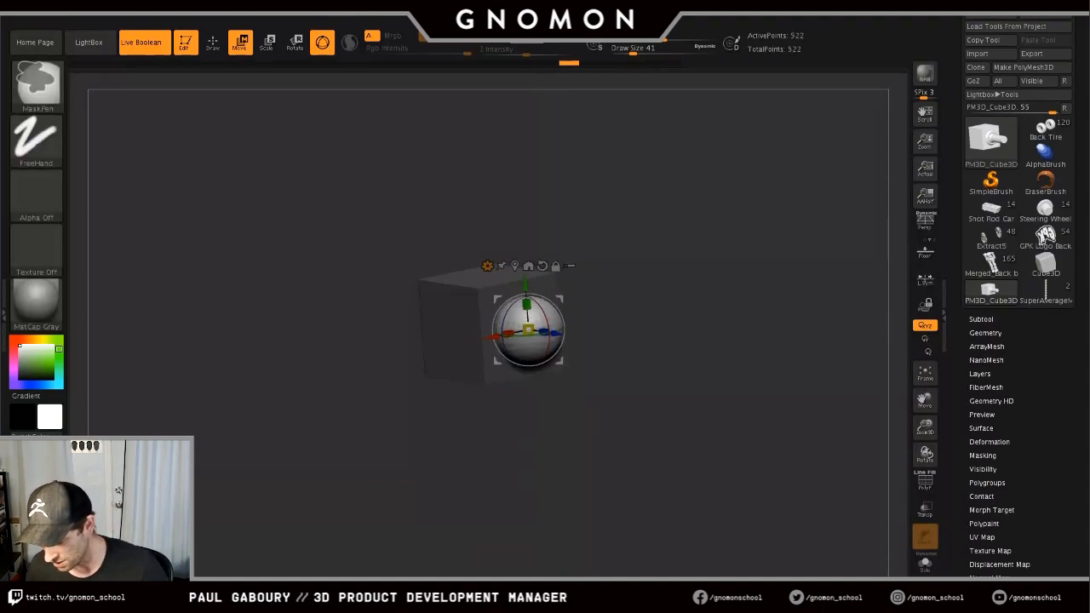
{"action": "key", "text": "ctrl+z"}
{"action": "key", "text": "ctrl+z"}
{"action": "key", "text": "ctrl+z"}
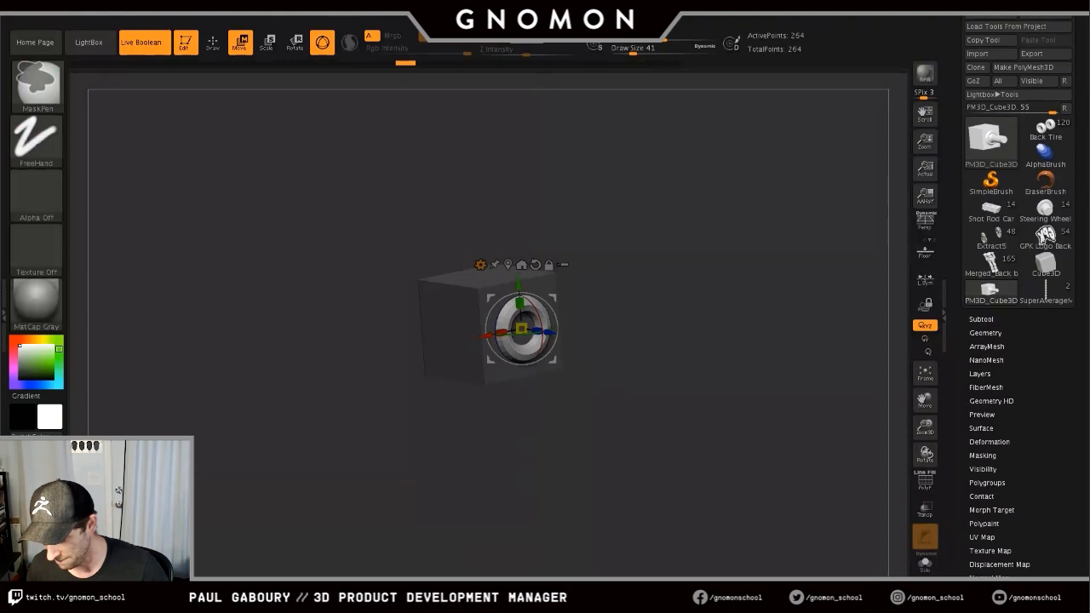
- Undo the remaining ring and masking edits, going back to the plain cube
{"action": "key", "text": "ctrl+z"}
{"action": "key", "text": "ctrl+z"}
{"action": "key", "text": "ctrl+z"}
{"action": "key", "text": "ctrl+z"}
{"action": "key", "text": "ctrl+z"}
{"action": "key", "text": "ctrl+z"}
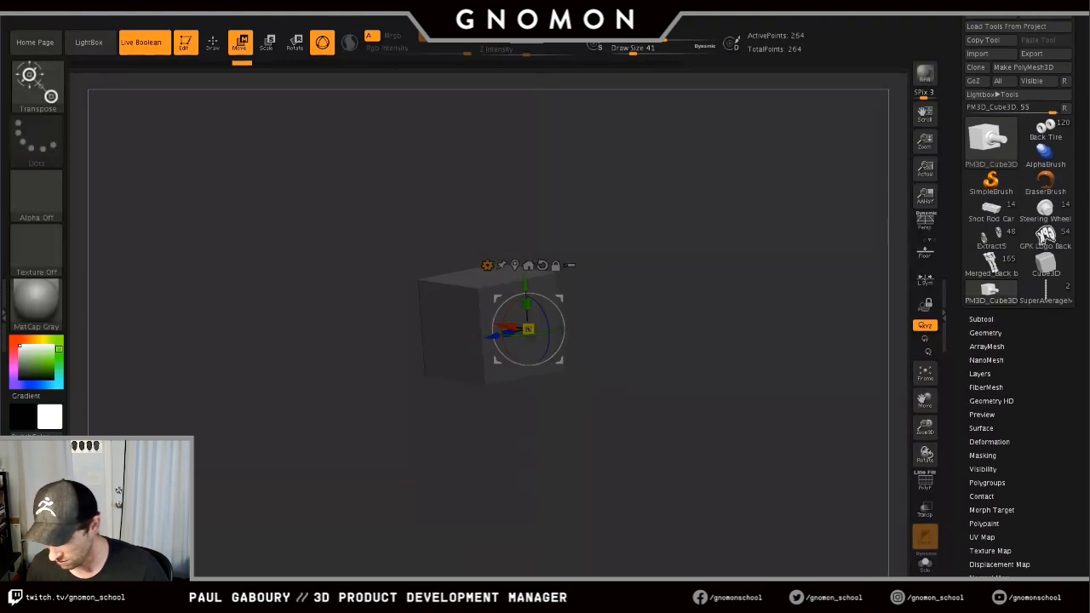
{"action": "key", "text": "ctrl+z"}
{"action": "key", "text": "ctrl+z"}
{"action": "key", "text": "ctrl+z"}
{"action": "key", "text": "ctrl+z"}
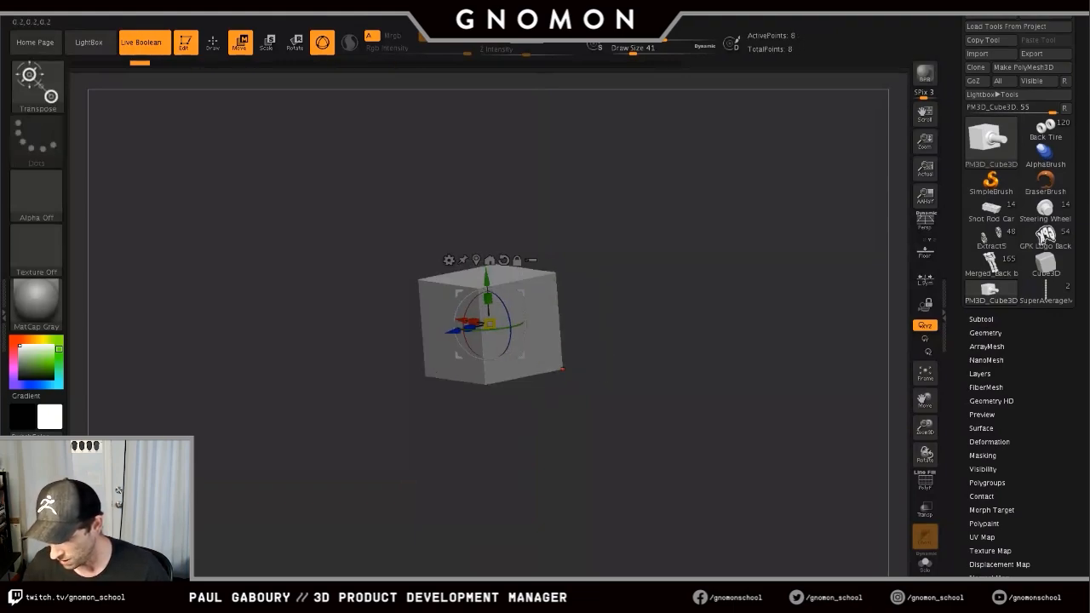
{"action": "key", "text": "ctrl+z"}
- Scale the cube up uniformly by a factor of about 2.47, accept discarding the newer undo history, and turn on the floor grid
{"action": "left_click_drag", "start_coordinate": [489, 324], "coordinate": [757, 481]}
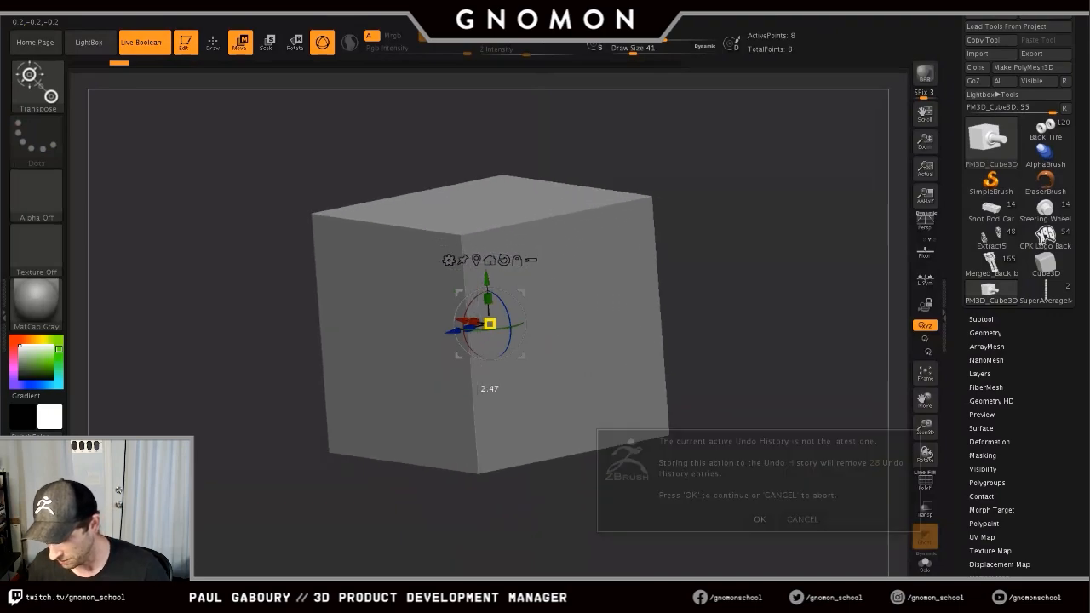
{"action": "left_click", "coordinate": [760, 520]}
{"action": "right_click_drag", "start_coordinate": [759, 519], "coordinate": [717, 579], "text": "alt"}
{"action": "right_click_drag", "start_coordinate": [716, 579], "coordinate": [746, 443], "text": "ctrl"}
{"action": "mouse_move", "coordinate": [681, 383]}
{"action": "left_mouse_down", "text": "shift"}
{"action": "mouse_move", "coordinate": [724, 379]}
{"action": "mouse_move", "coordinate": [685, 405]}
{"action": "left_mouse_up", "text": "shift"}
{"action": "left_click", "coordinate": [925, 252]}
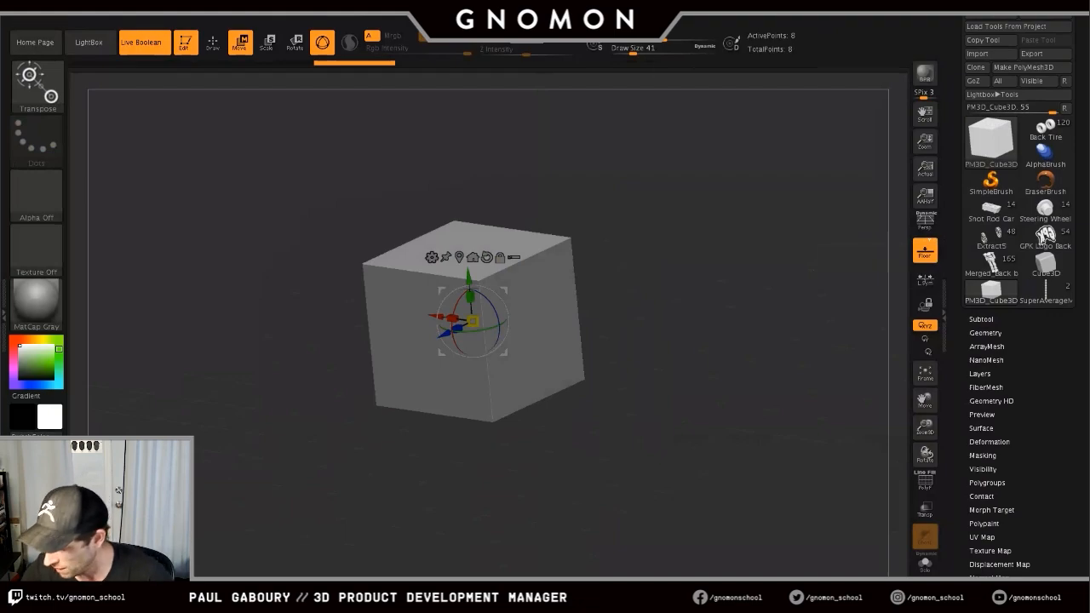
- Dock the Zplugin palette beside the canvas and expand its Scale Master options
{"action": "mouse_move", "coordinate": [702, 9]}
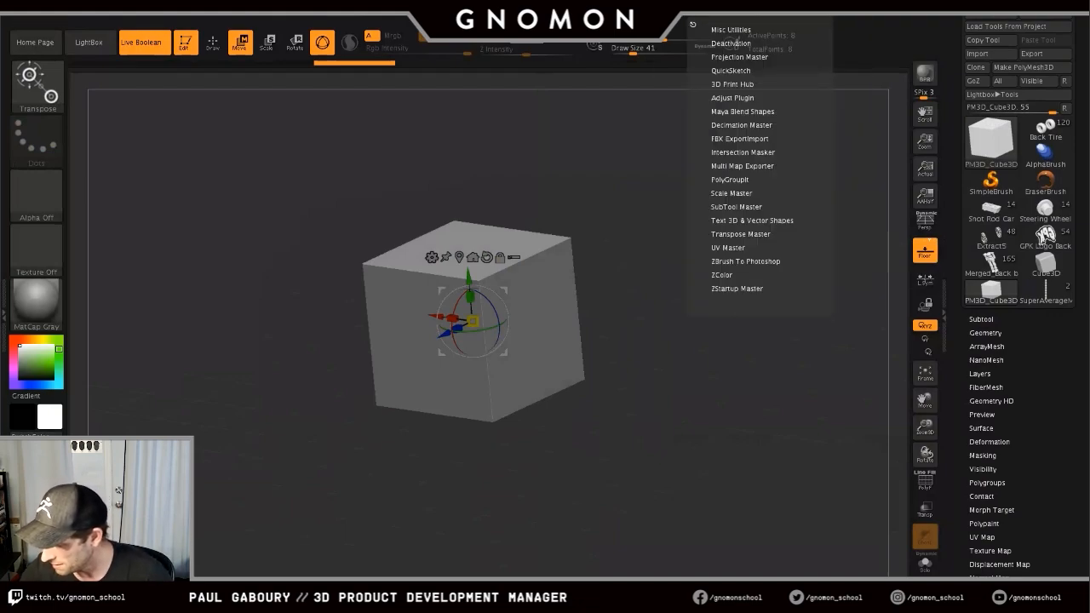
{"action": "left_click_drag", "start_coordinate": [692, 24], "coordinate": [996, 90]}
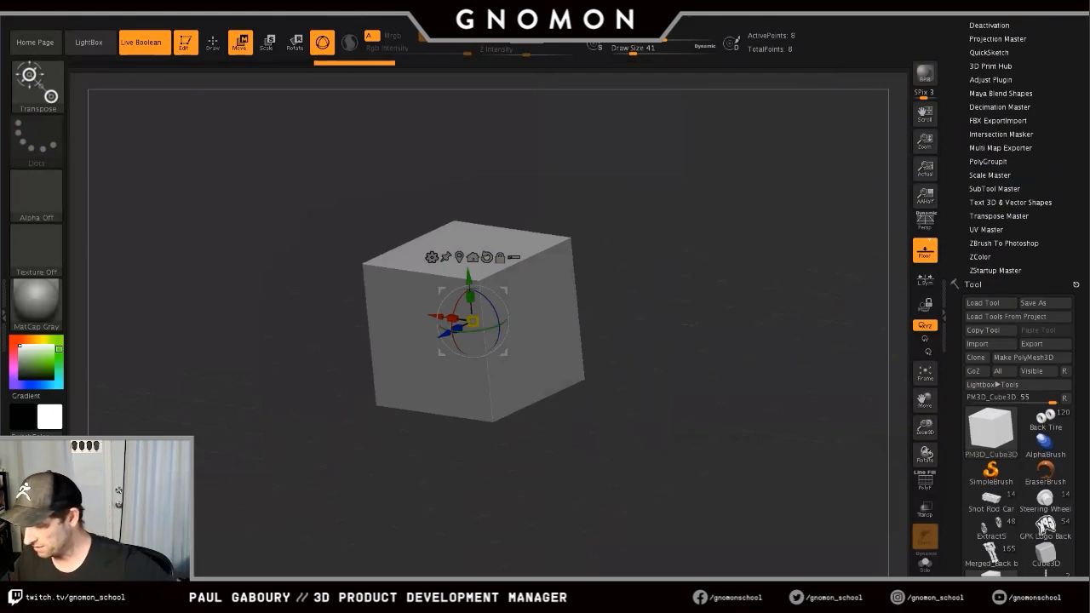
{"action": "left_click", "coordinate": [989, 175]}
{"action": "left_click_drag", "start_coordinate": [1077, 324], "coordinate": [1076, 197]}
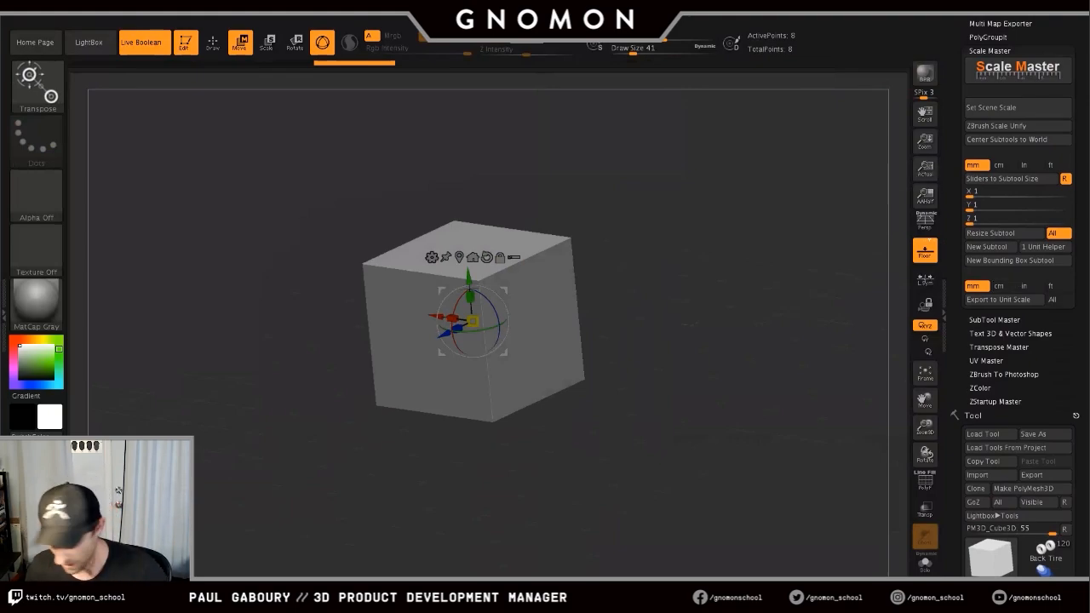
- Set the scene scale from the cube as 0.99 × 0.99 × 0.99 in, and turn on the PolyFrame display
{"action": "key", "text": "q"}
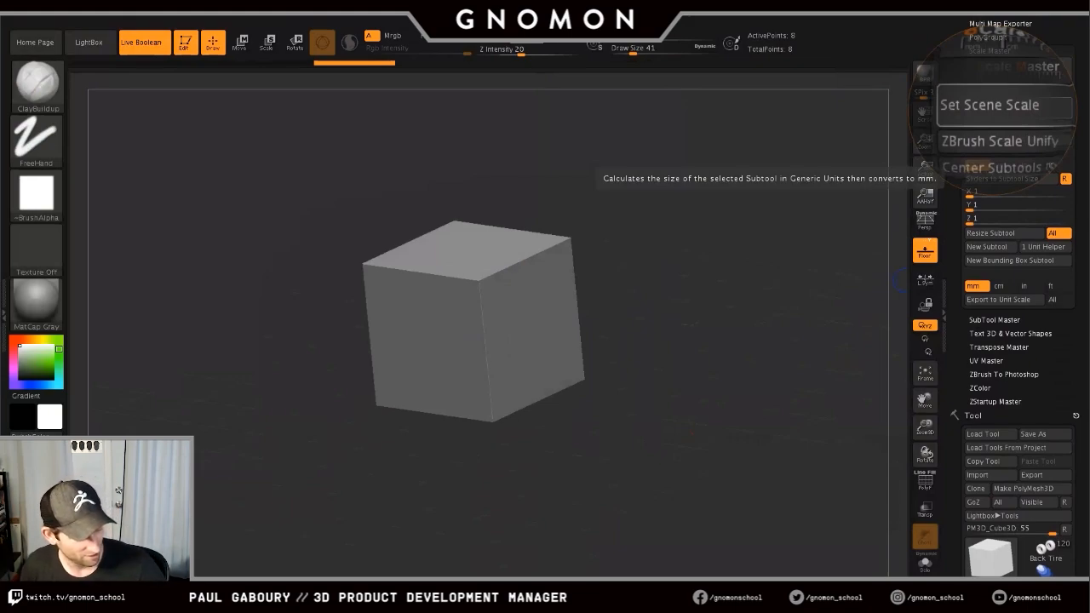
{"action": "key", "text": "shift+m"}
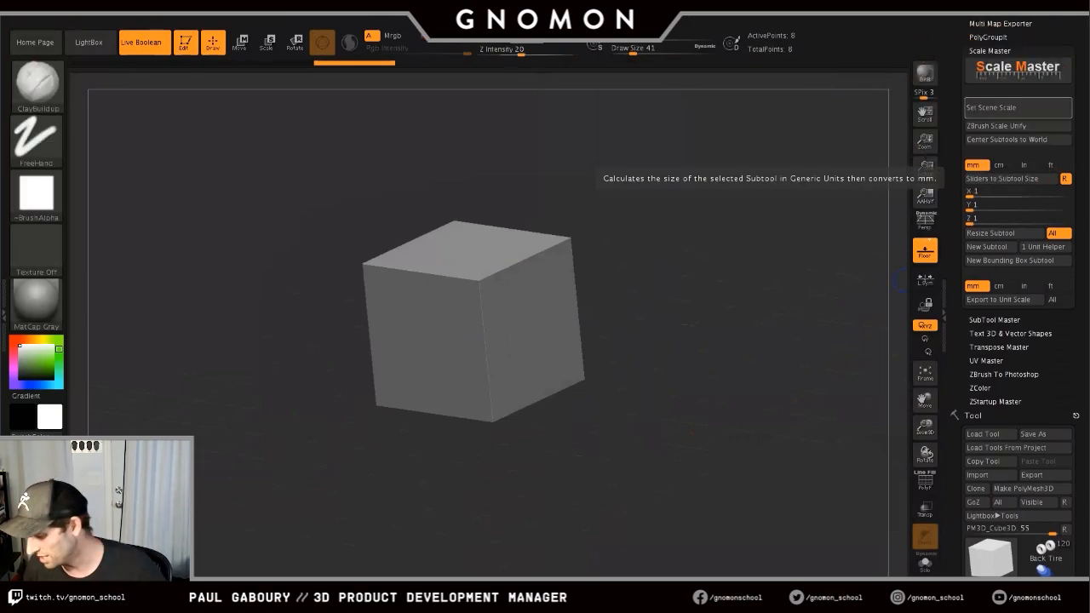
{"action": "left_click", "coordinate": [976, 165]}
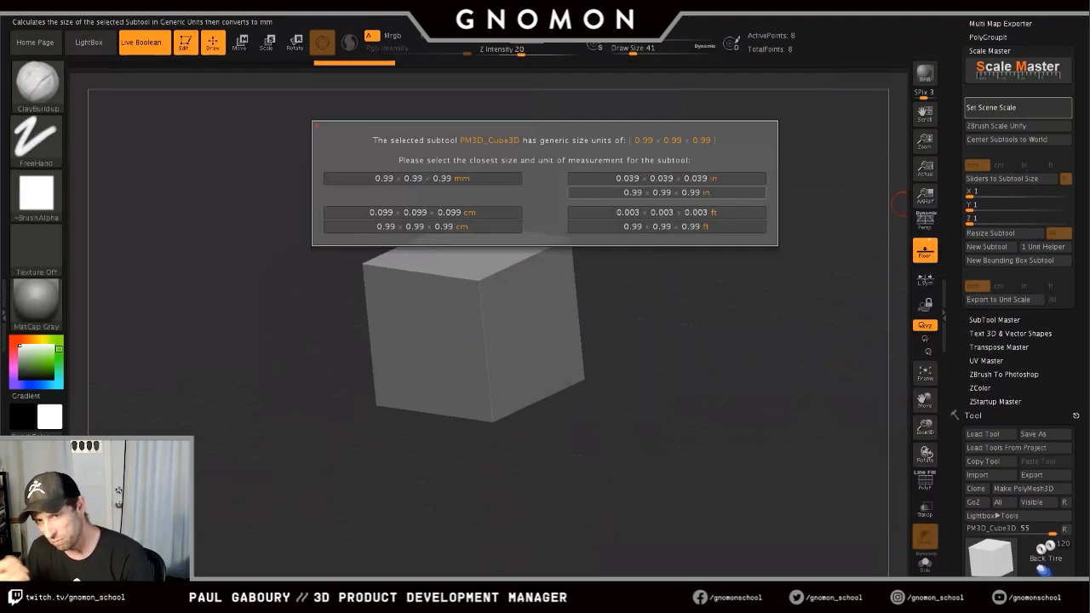
{"action": "left_click", "coordinate": [667, 192]}
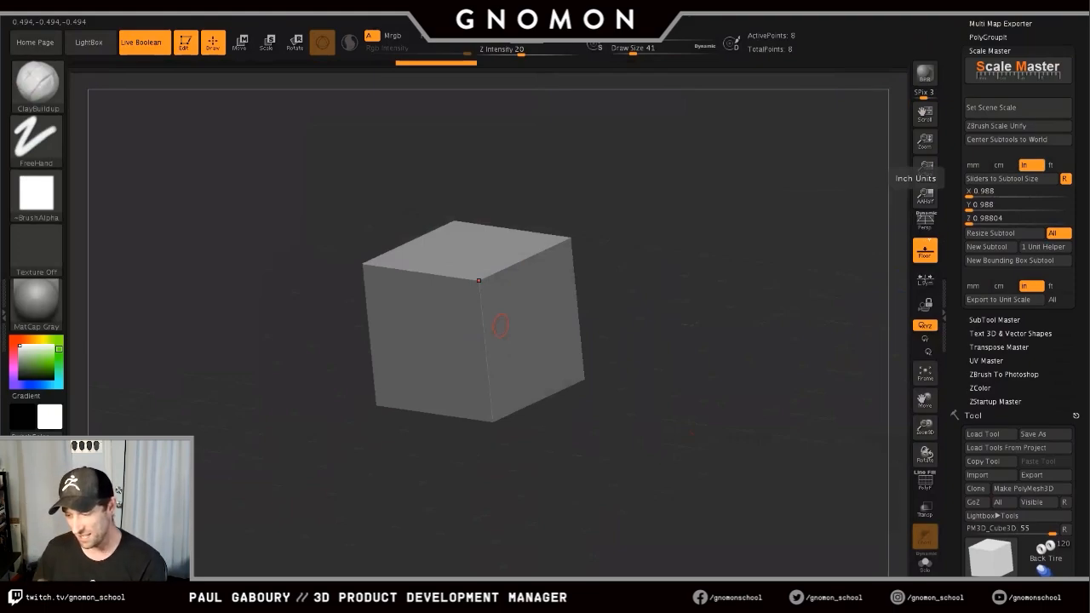
{"action": "key", "text": "shift+f"}
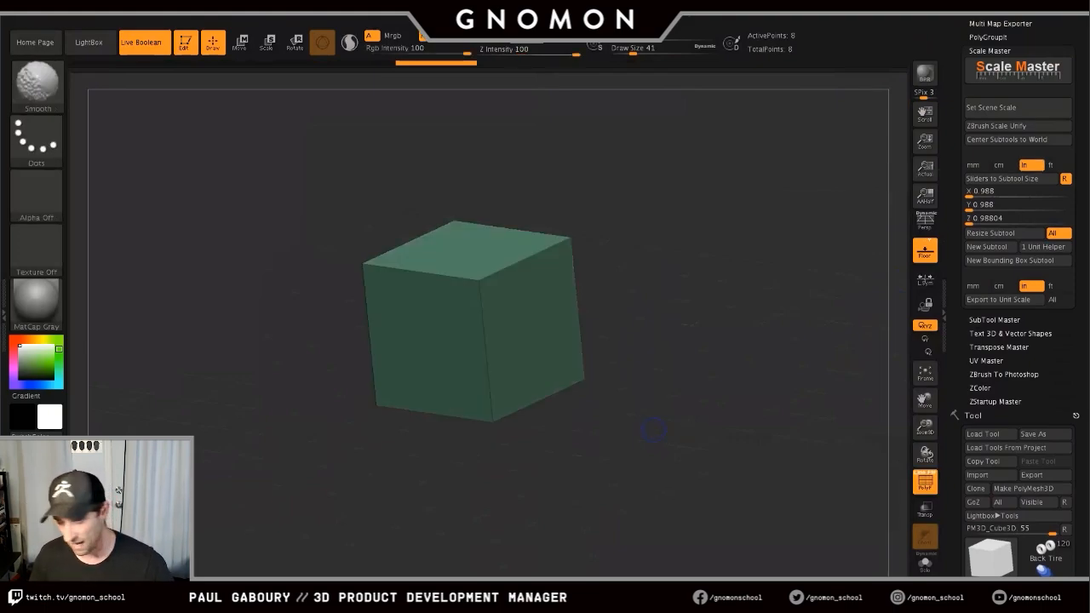
{"action": "right_click_drag", "start_coordinate": [657, 424], "coordinate": [665, 468], "text": "alt"}
{"action": "right_click_drag", "start_coordinate": [665, 468], "coordinate": [664, 430], "text": "ctrl"}
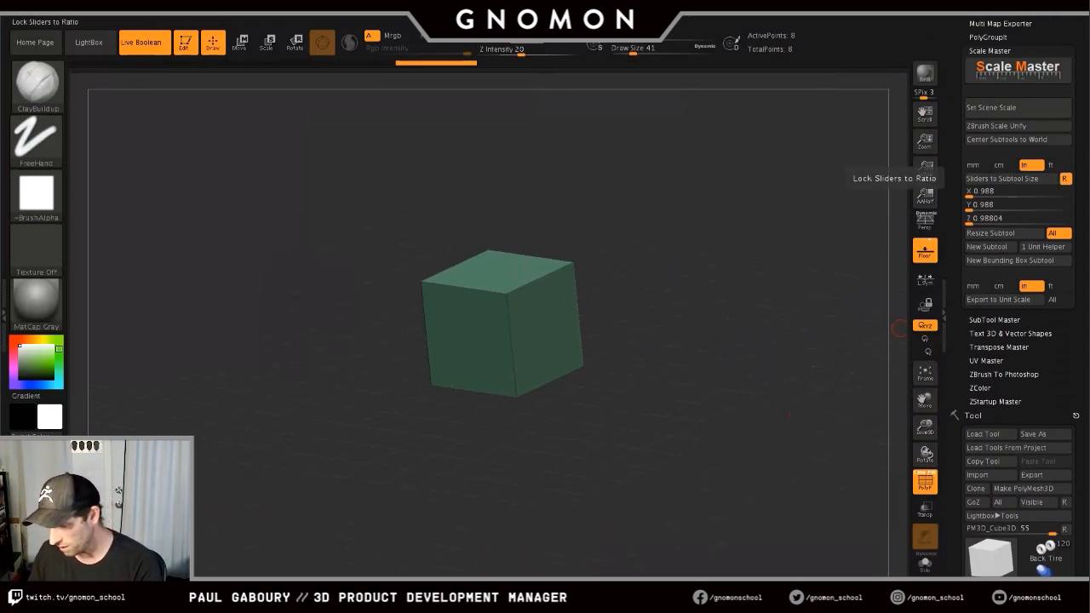
- Unlock the size ratio in Scale Master and resize the cube to X 6, Y 8 and Z 4 inches
{"action": "left_click", "coordinate": [1064, 178]}
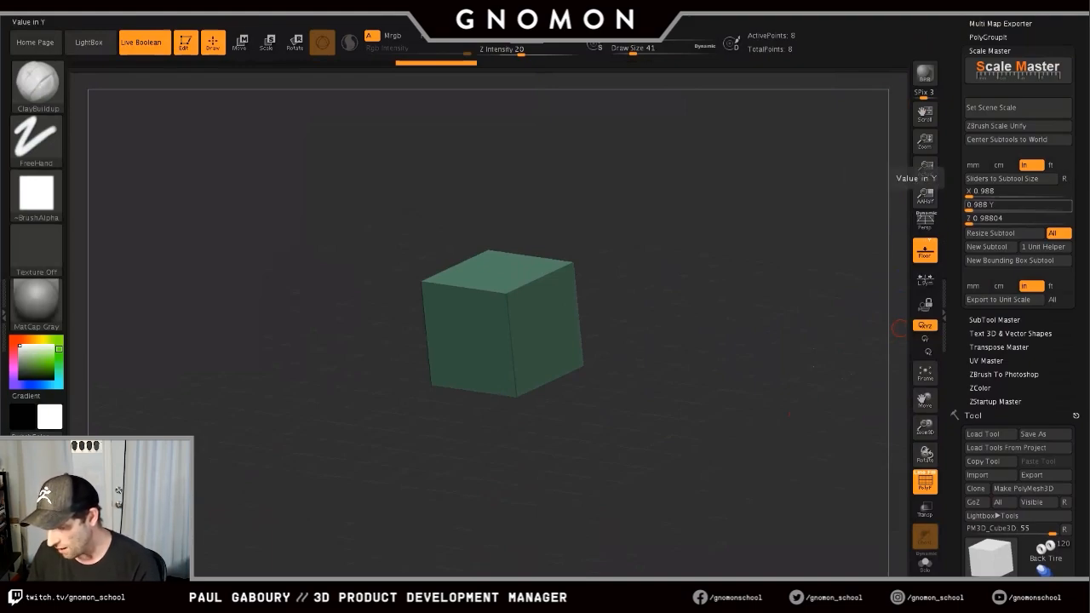
{"action": "left_click", "coordinate": [979, 205]}
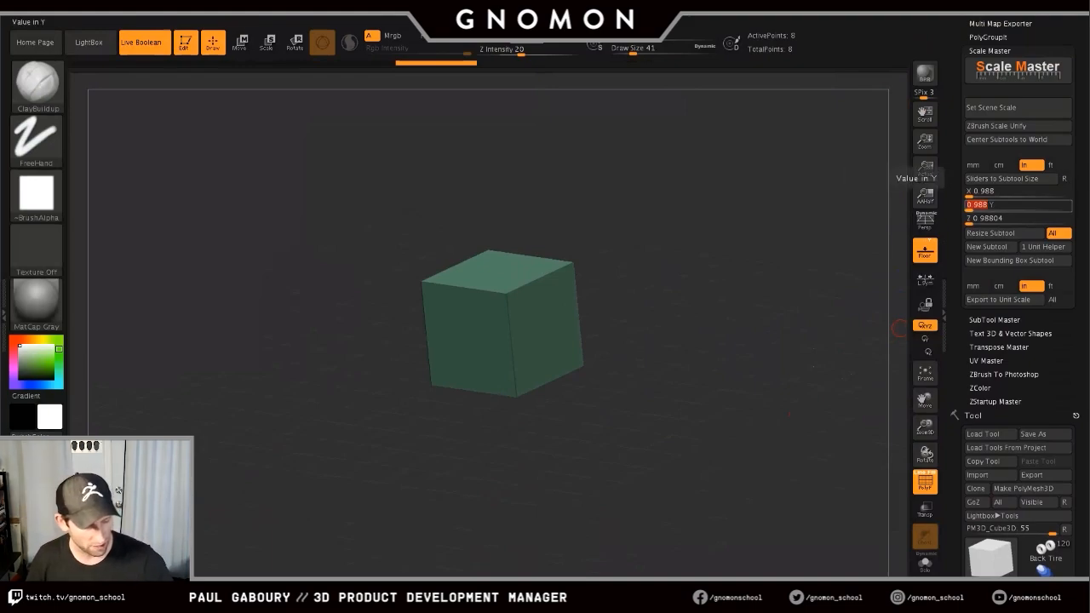
{"action": "type", "text": "8"}
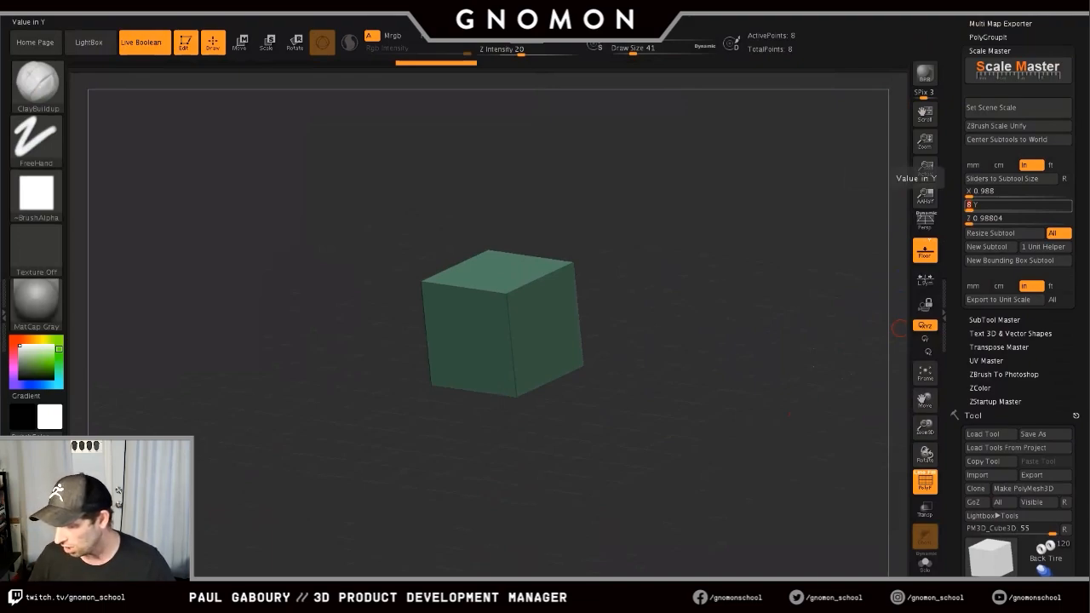
{"action": "left_click", "coordinate": [978, 192]}
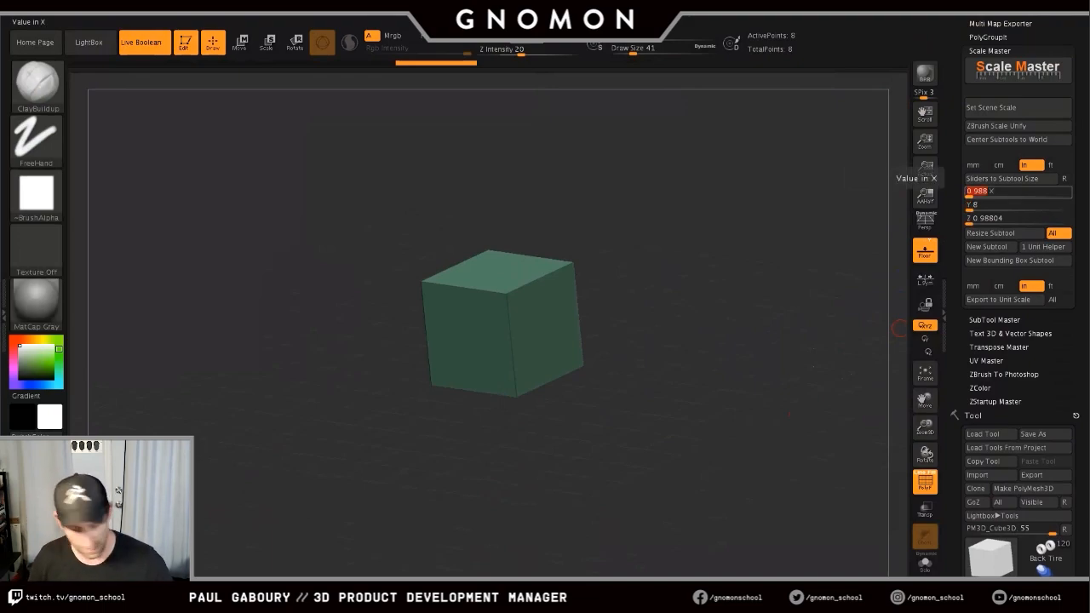
{"action": "type", "text": "8"}
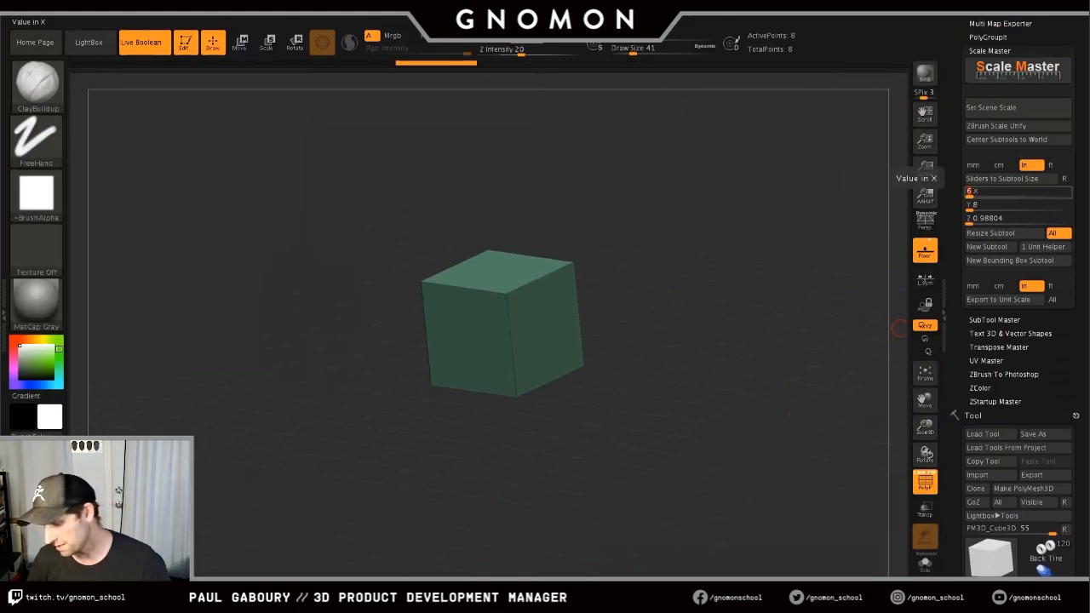
{"action": "left_click", "coordinate": [979, 218]}
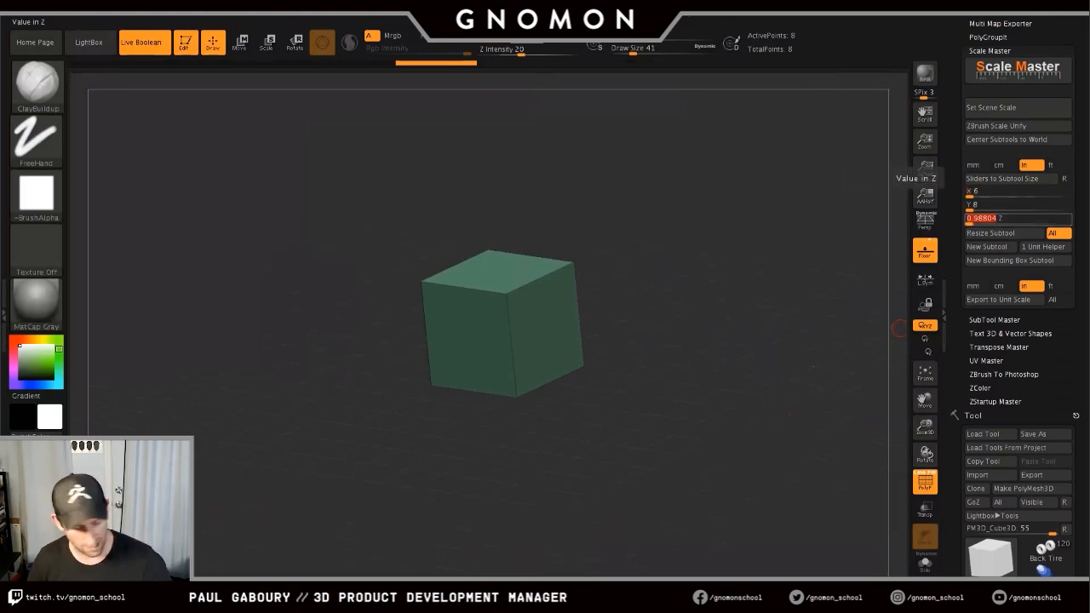
{"action": "type", "text": "4"}
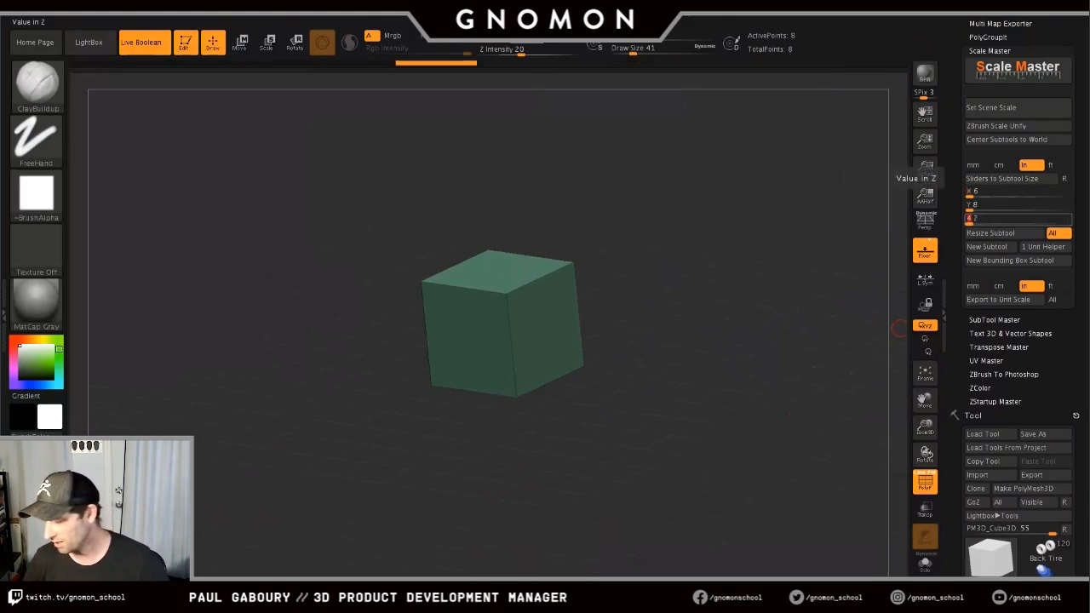
{"action": "key", "text": "Return"}
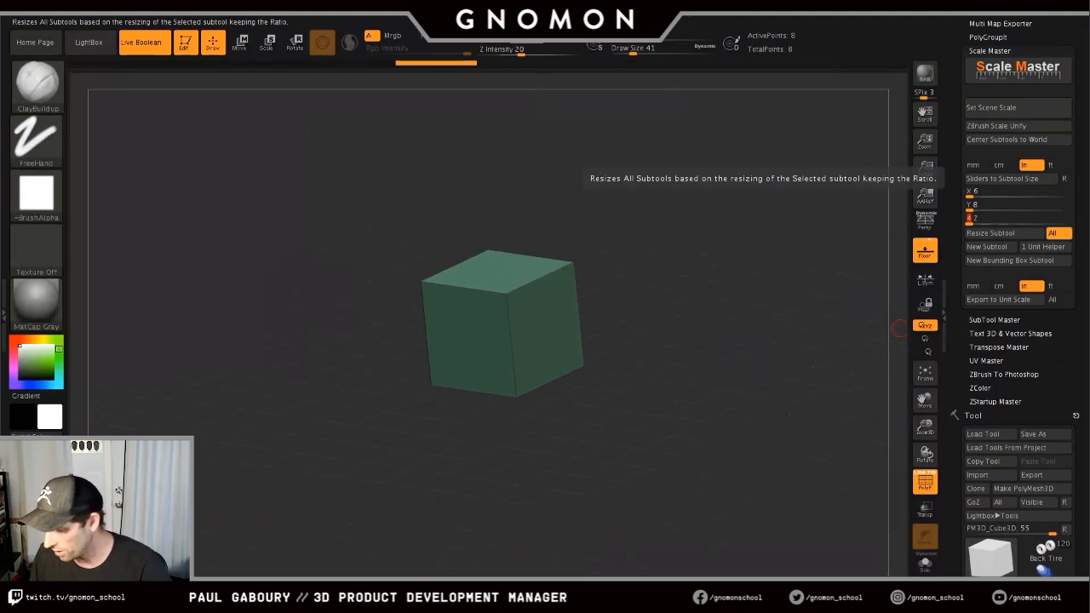
{"action": "left_click", "coordinate": [990, 232]}
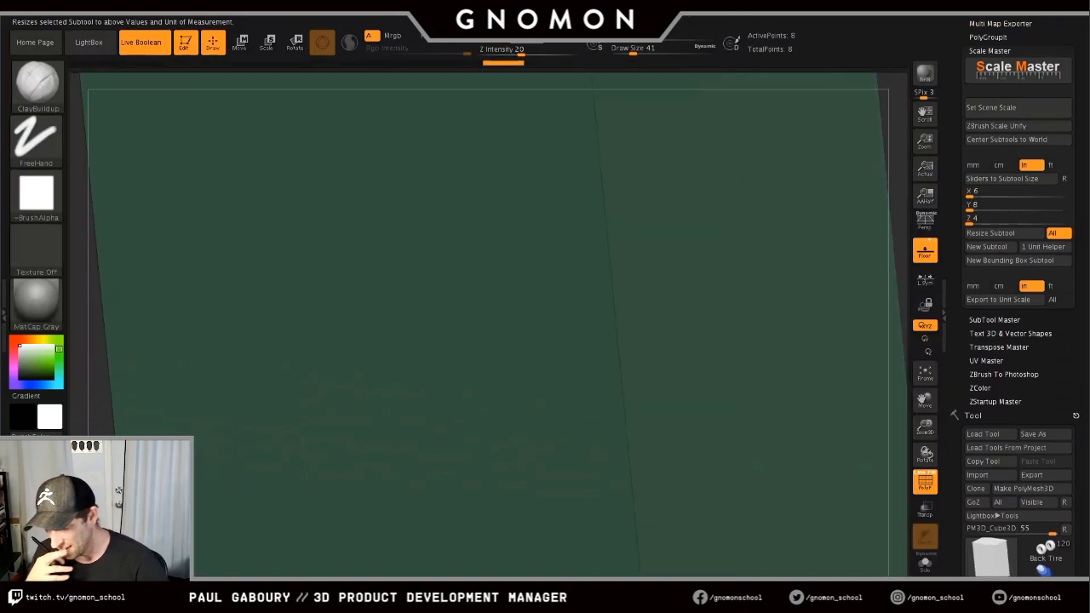
{"action": "key", "text": "f"}
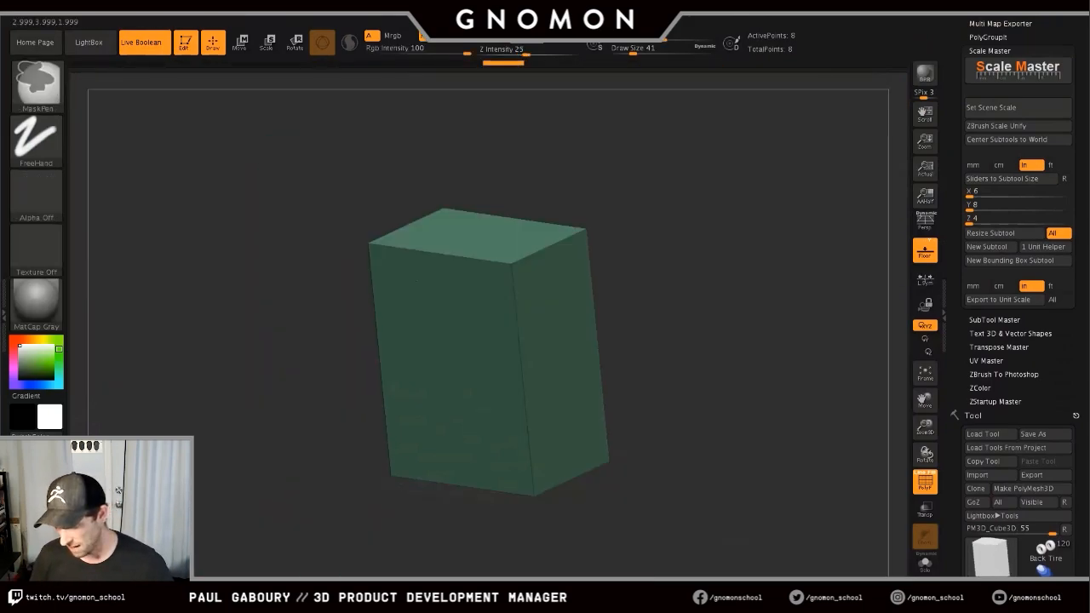
{"action": "left_click_drag", "start_coordinate": [714, 494], "coordinate": [793, 500], "text": "alt"}
{"action": "right_click_drag", "start_coordinate": [723, 426], "coordinate": [712, 456], "text": "ctrl"}
{"action": "mouse_move", "coordinate": [713, 456]}
{"action": "right_mouse_down"}
{"action": "mouse_move", "coordinate": [687, 462]}
{"action": "mouse_move", "coordinate": [708, 438]}
{"action": "right_mouse_up"}
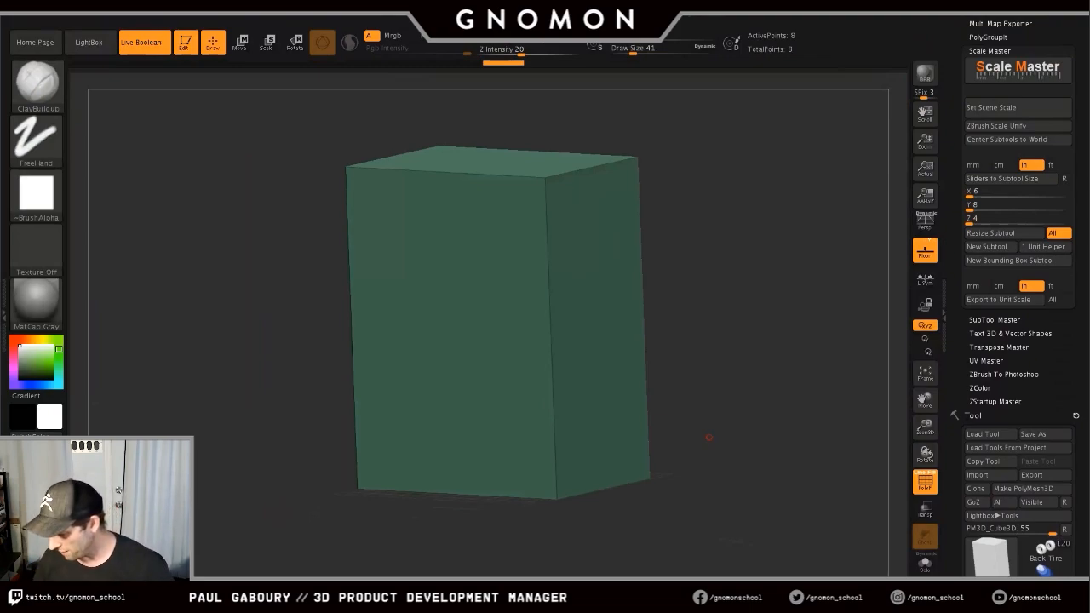
- Append a Cube3D as a second subtool and turn on transparency to show it inside the large box
{"action": "left_click_drag", "start_coordinate": [1078, 528], "coordinate": [1078, 77]}
{"action": "left_click", "coordinate": [981, 289]}
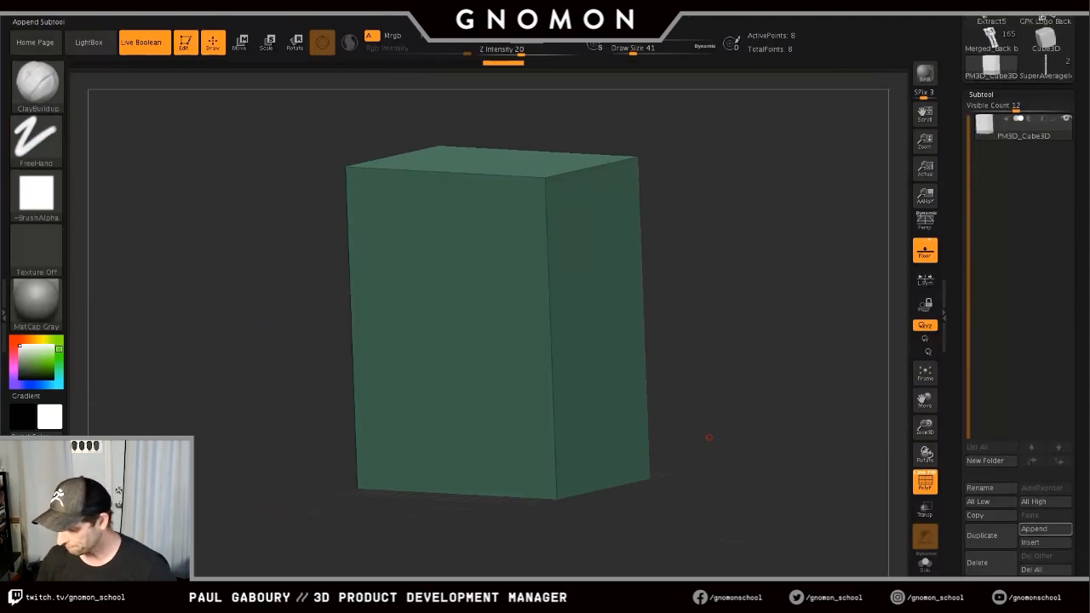
{"action": "left_click", "coordinate": [1044, 528]}
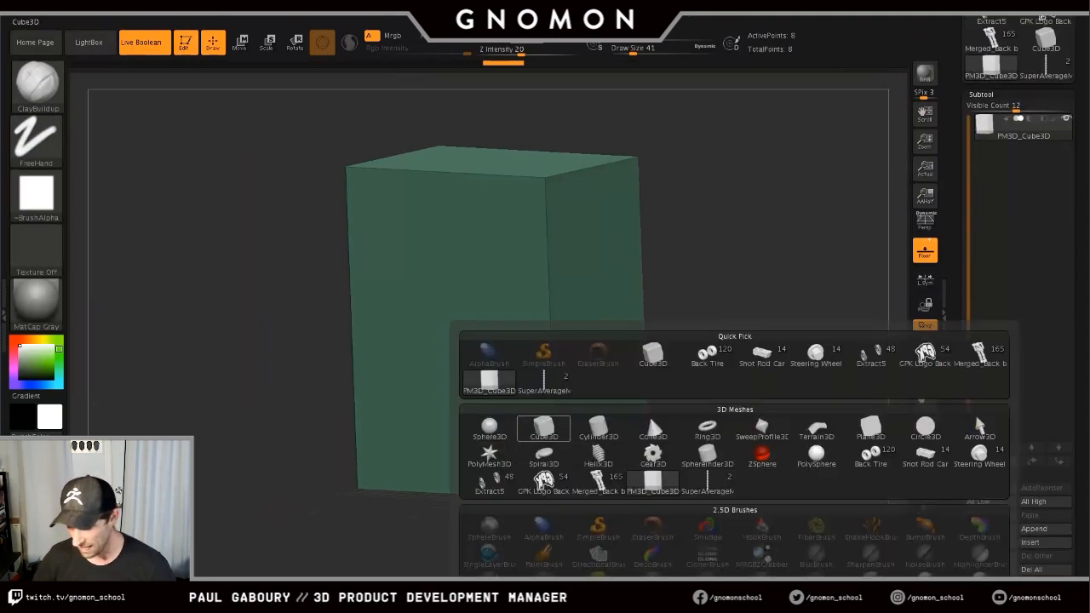
{"action": "left_click", "coordinate": [543, 428]}
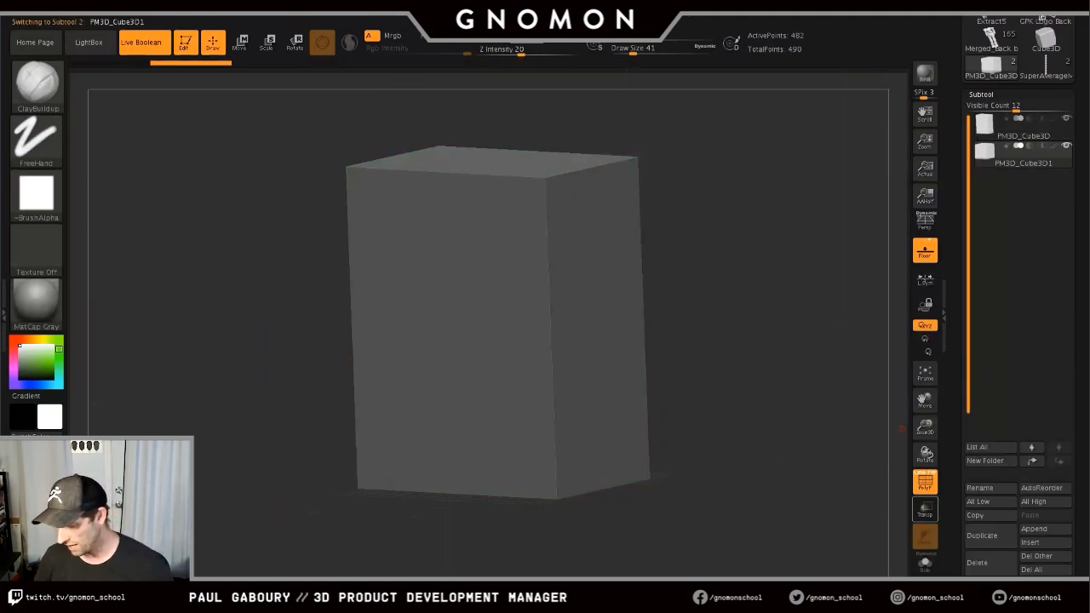
{"action": "left_click", "coordinate": [925, 509]}
{"action": "mouse_move", "coordinate": [695, 498]}
{"action": "left_mouse_down"}
{"action": "mouse_move", "coordinate": [605, 421]}
{"action": "mouse_move", "coordinate": [679, 486]}
{"action": "left_mouse_up"}
{"action": "mouse_move", "coordinate": [679, 486]}
{"action": "right_mouse_down"}
{"action": "mouse_move", "coordinate": [724, 498]}
{"action": "mouse_move", "coordinate": [739, 487]}
{"action": "mouse_move", "coordinate": [715, 503]}
{"action": "mouse_move", "coordinate": [745, 449]}
{"action": "right_mouse_up"}
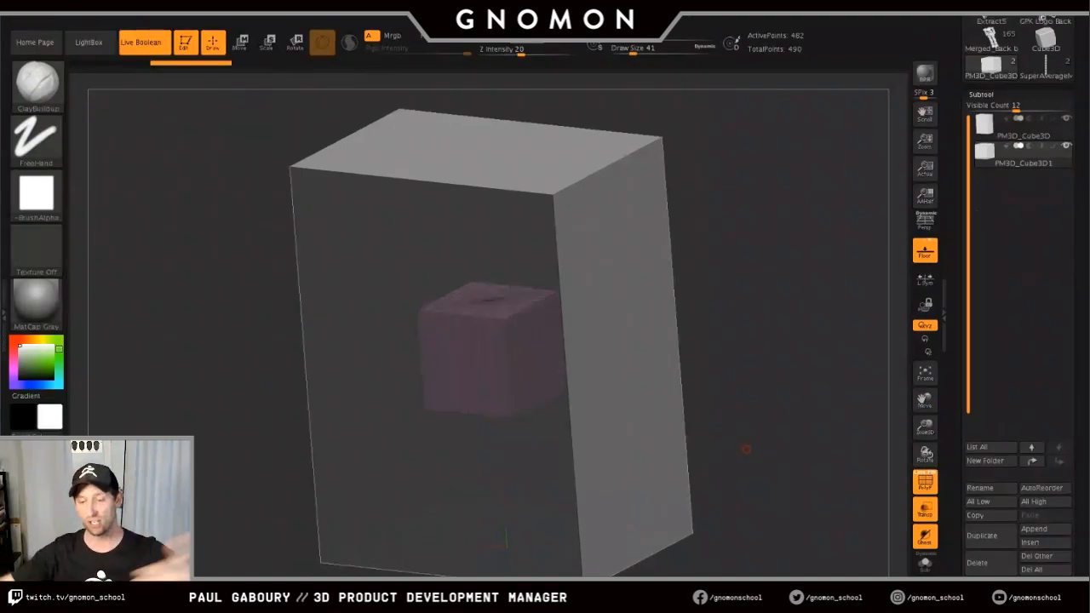
- Turn off Live Boolean and hide the large box subtool, leaving only the appended cube displayed
{"action": "left_click", "coordinate": [144, 43]}
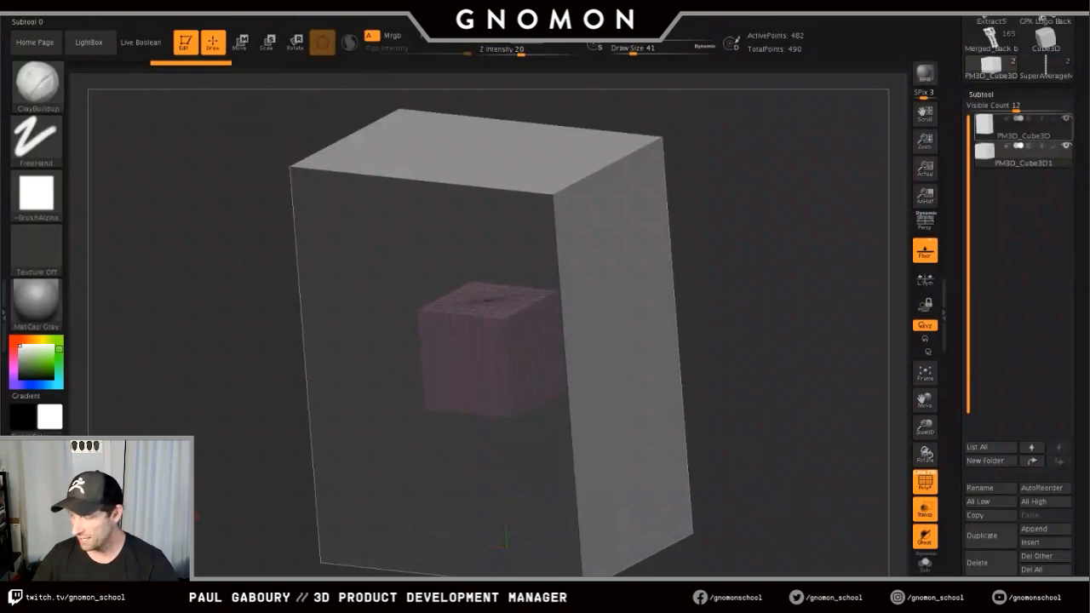
{"action": "left_click", "coordinate": [1066, 119]}
{"action": "right_click_drag", "start_coordinate": [593, 482], "coordinate": [617, 487], "text": "shift"}
- Switch from the gizmo to the transpose line and draw a line about 2.38 in long outward from the appended cube's side
{"action": "key", "text": "w"}
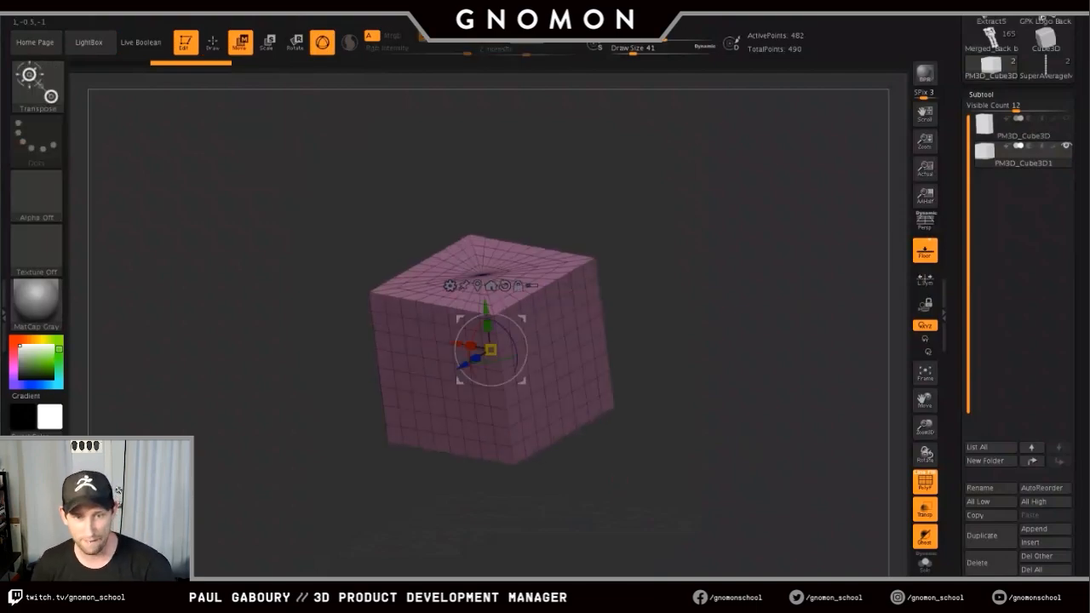
{"action": "key", "text": "y"}
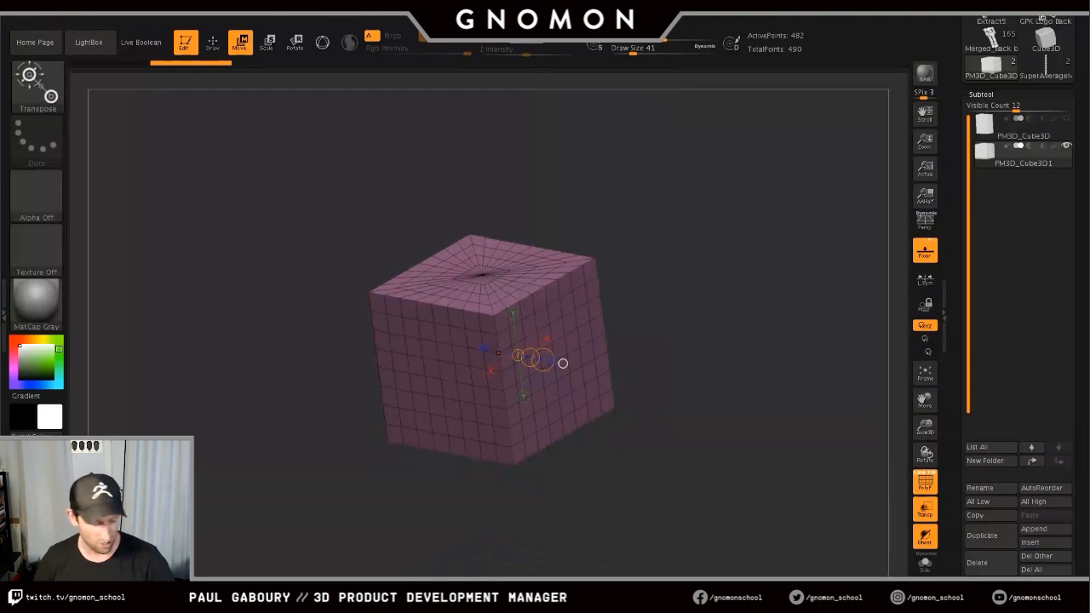
{"action": "left_click_drag", "start_coordinate": [562, 364], "coordinate": [614, 397]}
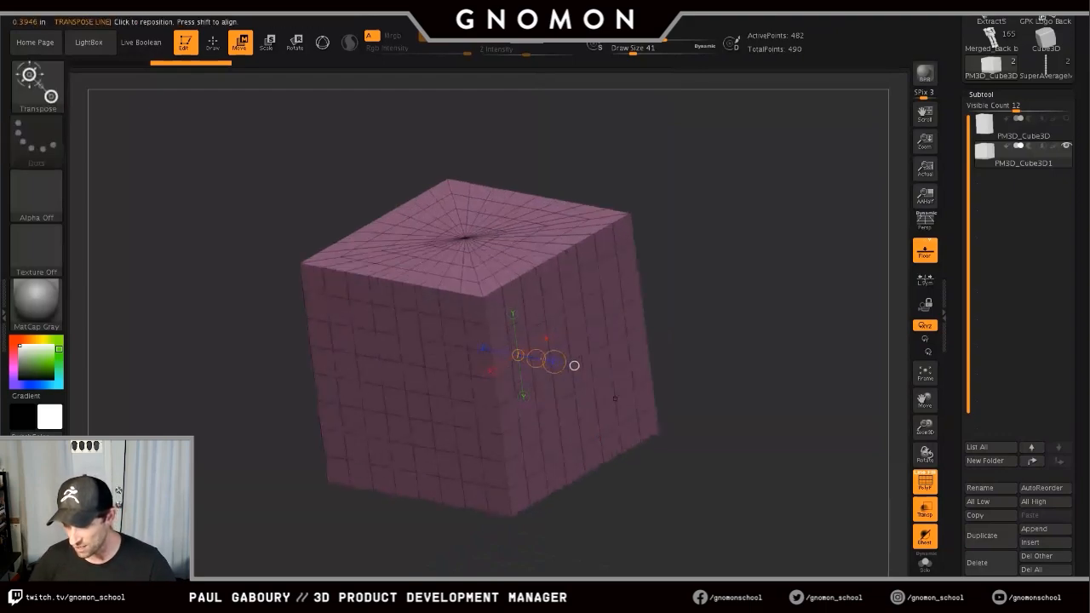
{"action": "left_click_drag", "start_coordinate": [586, 326], "coordinate": [829, 148]}
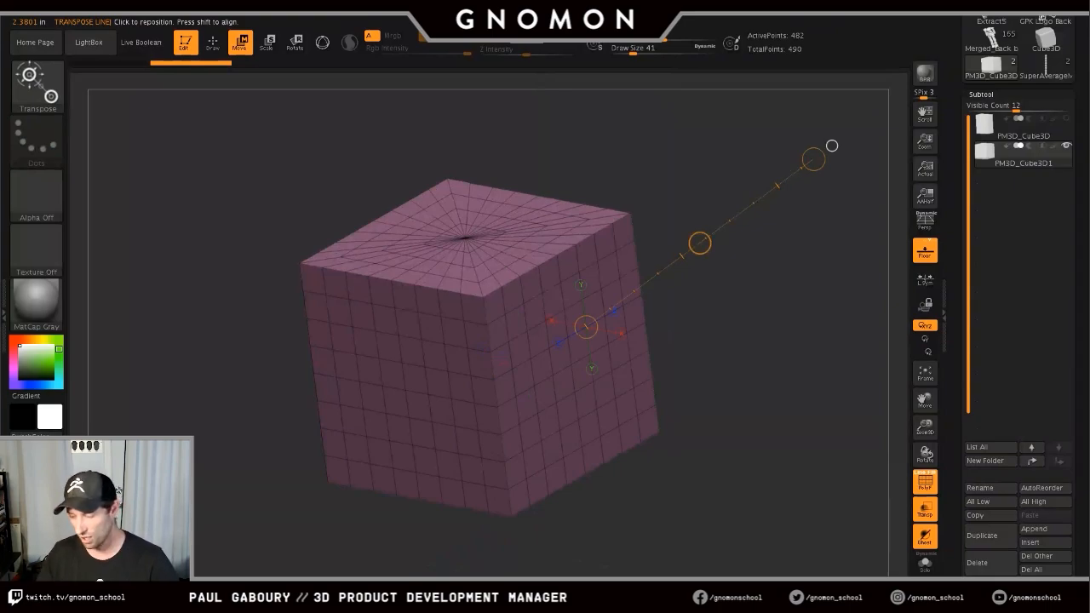
{"action": "left_click_drag", "start_coordinate": [832, 145], "coordinate": [812, 155]}
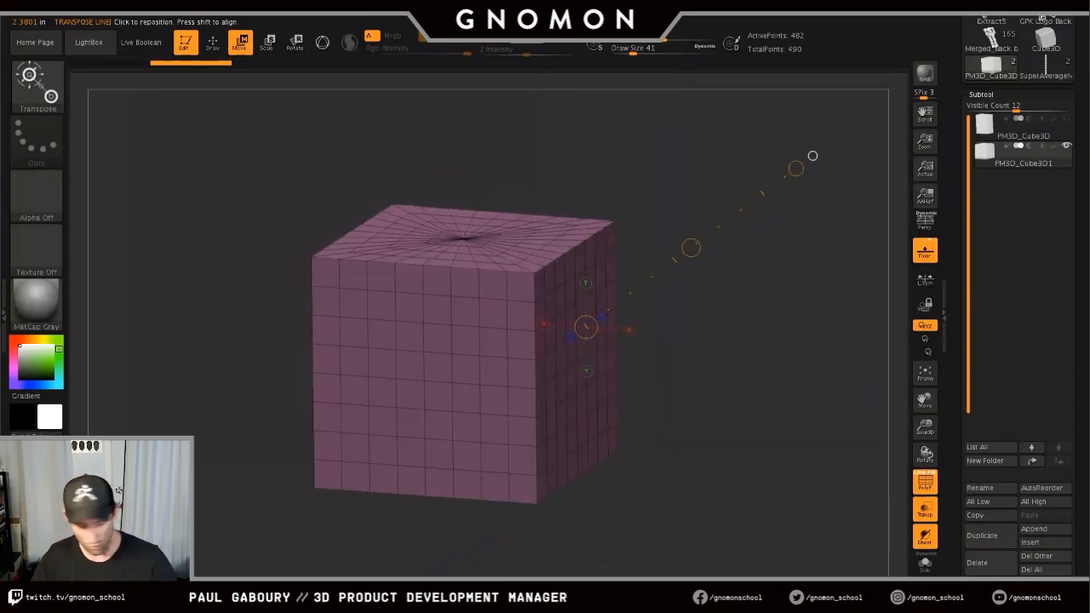
{"action": "right_click_drag", "start_coordinate": [545, 341], "coordinate": [340, 328], "text": "alt"}
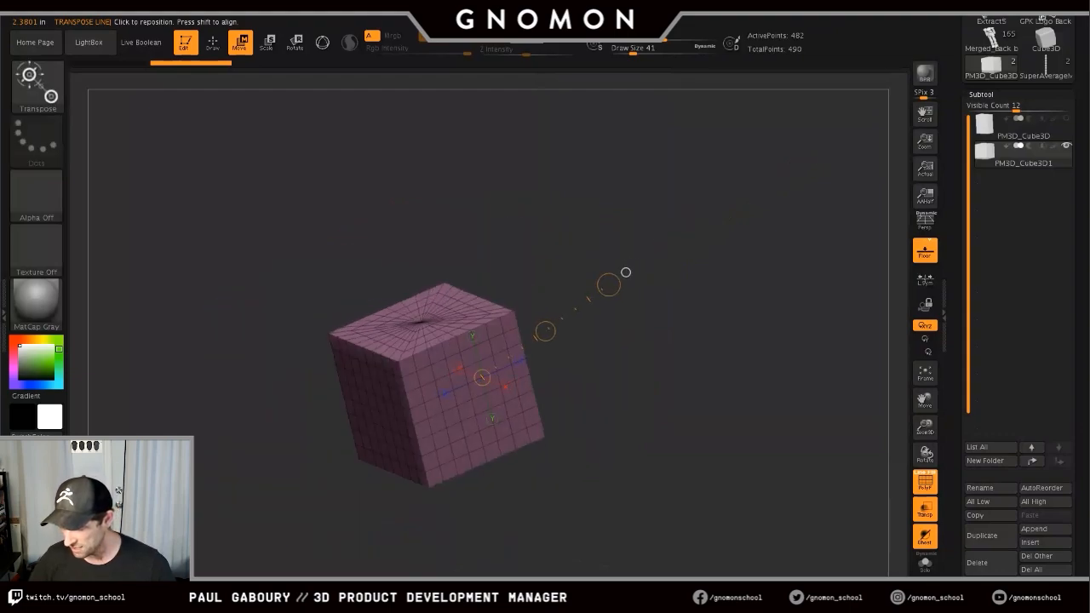
- Extend the transpose line to about 5.48 in and set its minor ticks per unit to 10
{"action": "left_click_drag", "start_coordinate": [626, 272], "coordinate": [802, 138]}
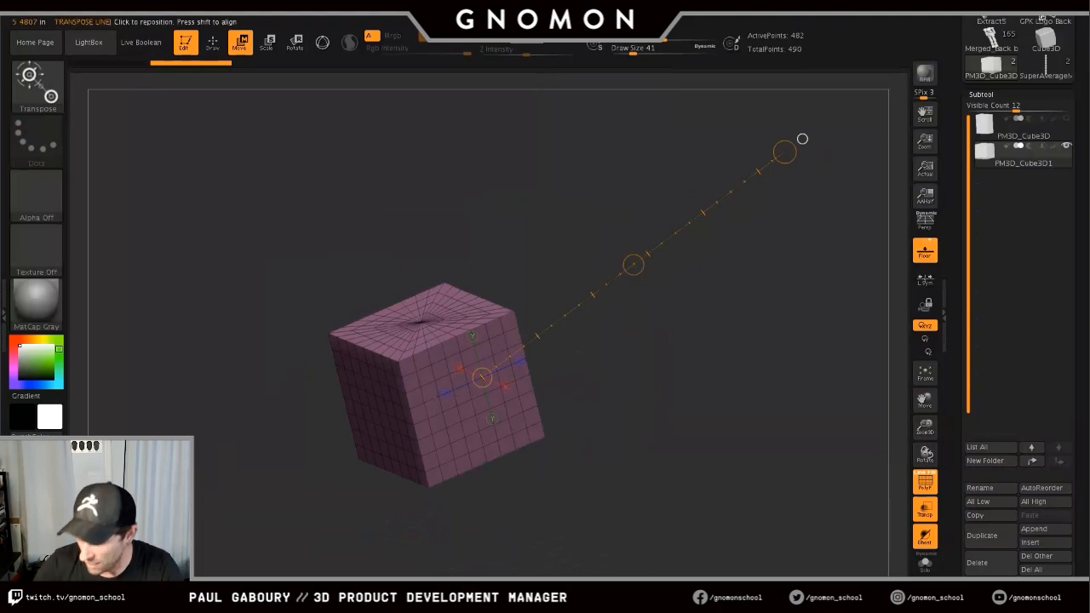
{"action": "mouse_move", "coordinate": [454, 11]}
{"action": "left_click", "coordinate": [473, 432]}
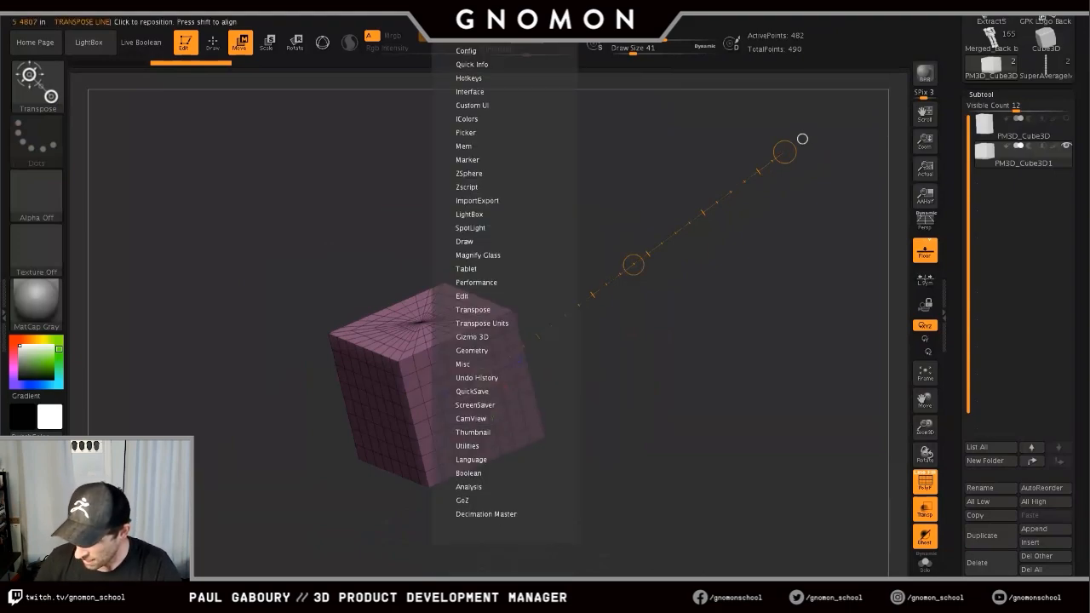
{"action": "left_click", "coordinate": [482, 323]}
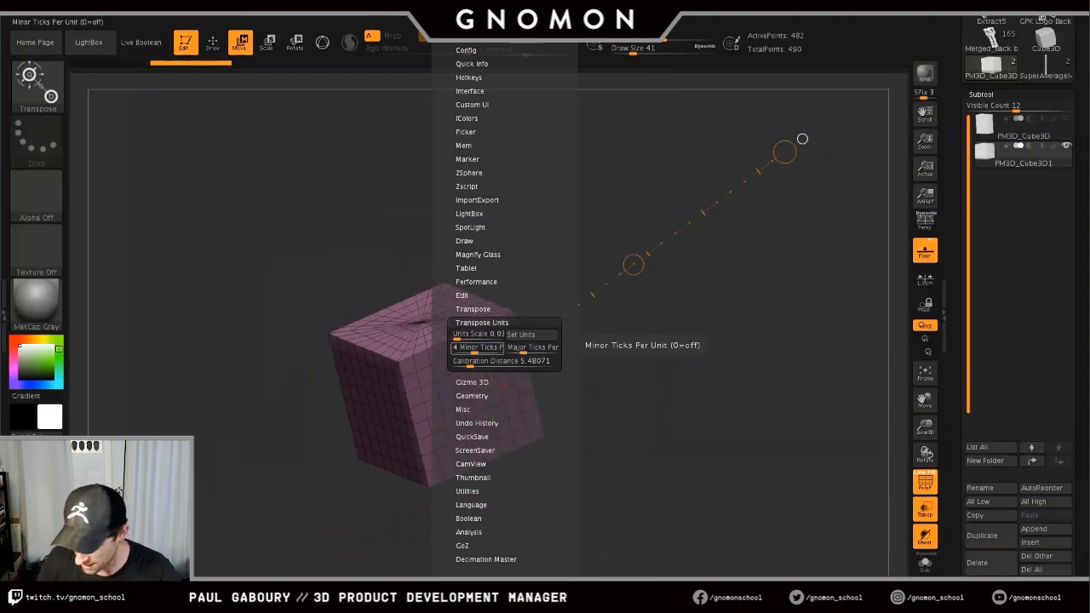
{"action": "left_click", "coordinate": [477, 347]}
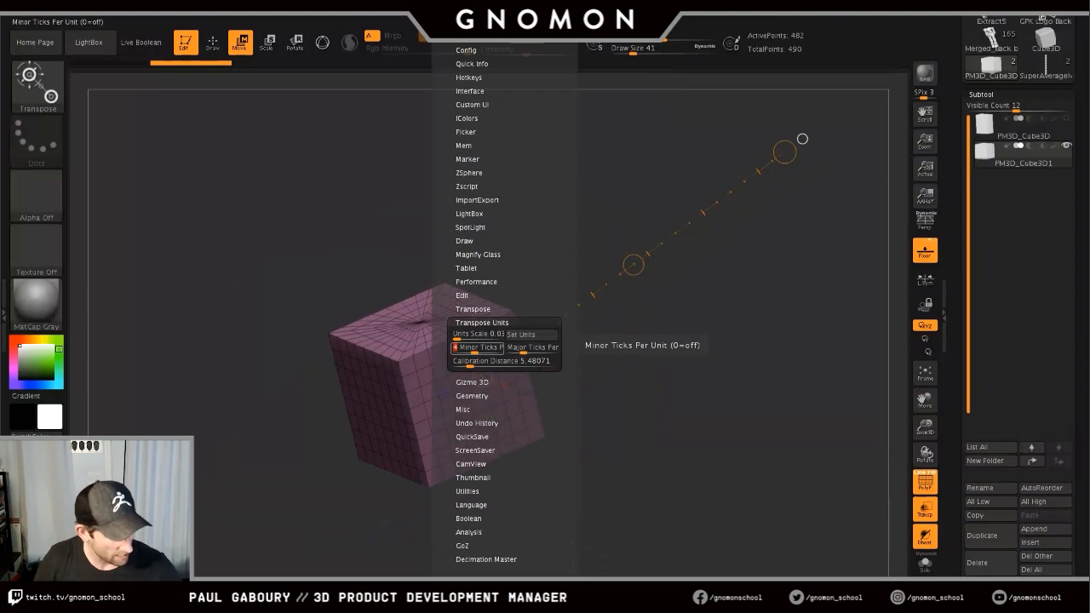
{"action": "type", "text": "10"}
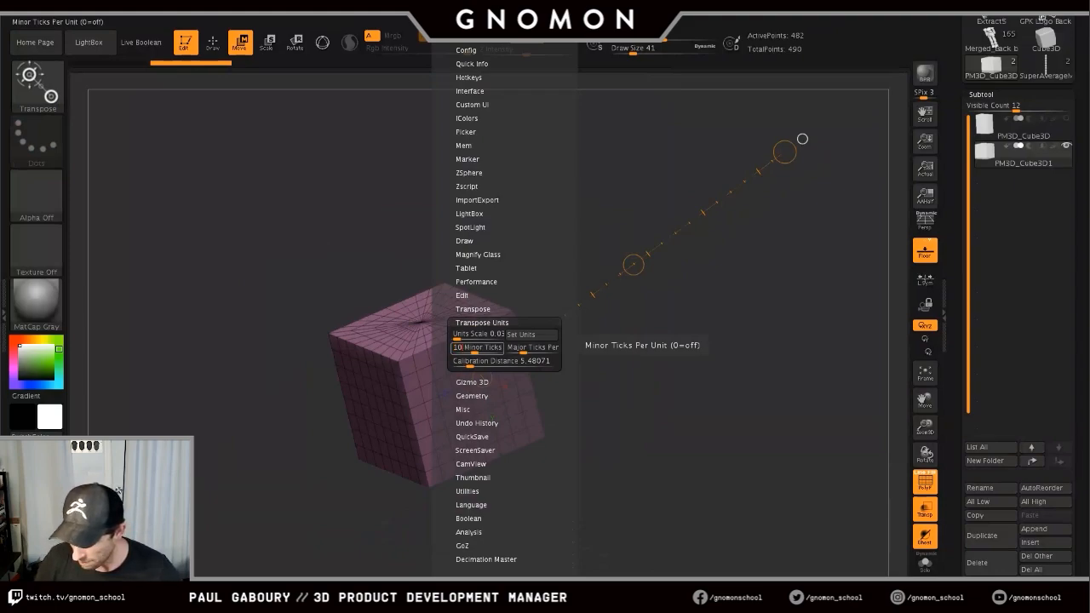
{"action": "key", "text": "Return"}
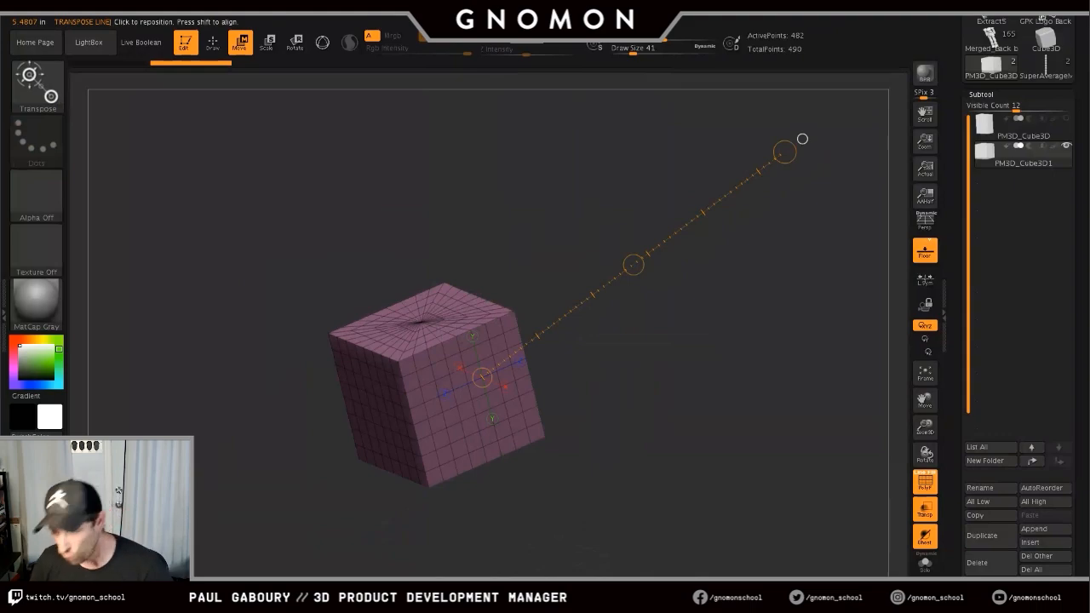
- Set the transpose line's minor ticks per unit back to 4
{"action": "mouse_move", "coordinate": [464, 8]}
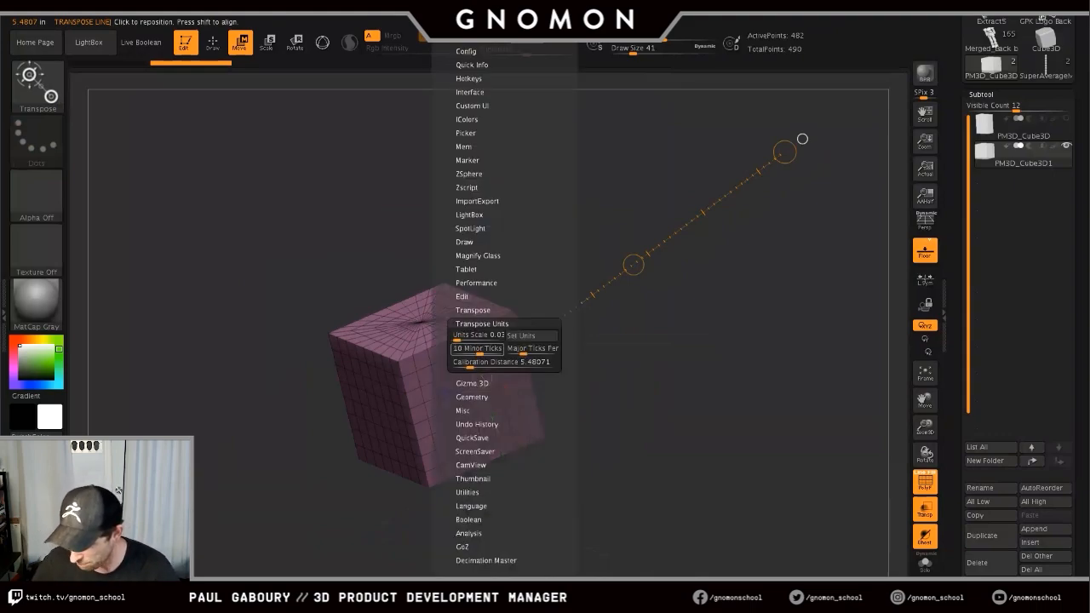
{"action": "left_click", "coordinate": [480, 349]}
{"action": "type", "text": "4"}
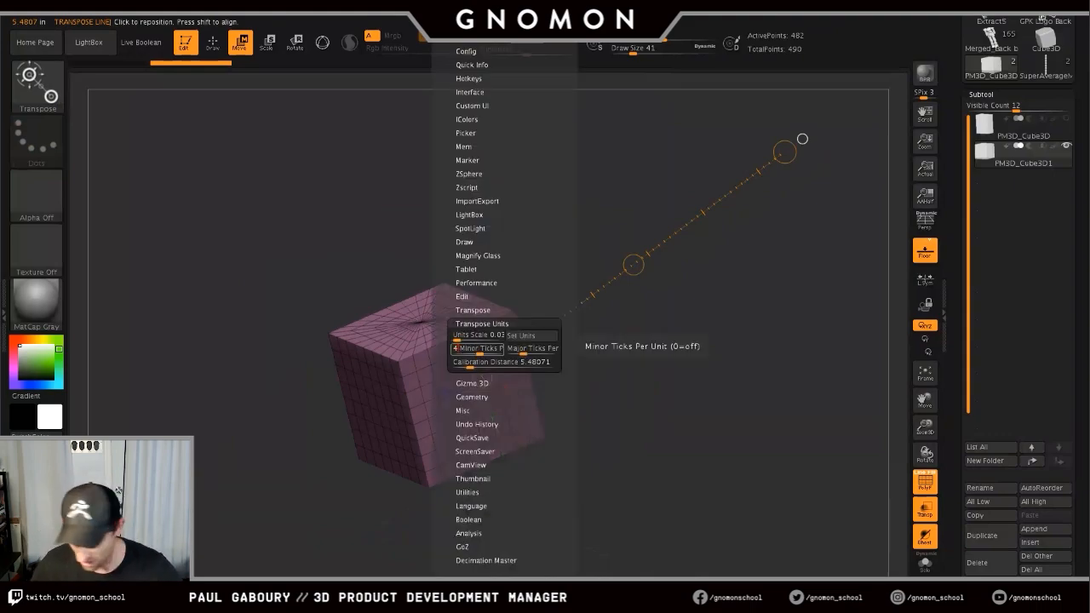
{"action": "key", "text": "Return"}
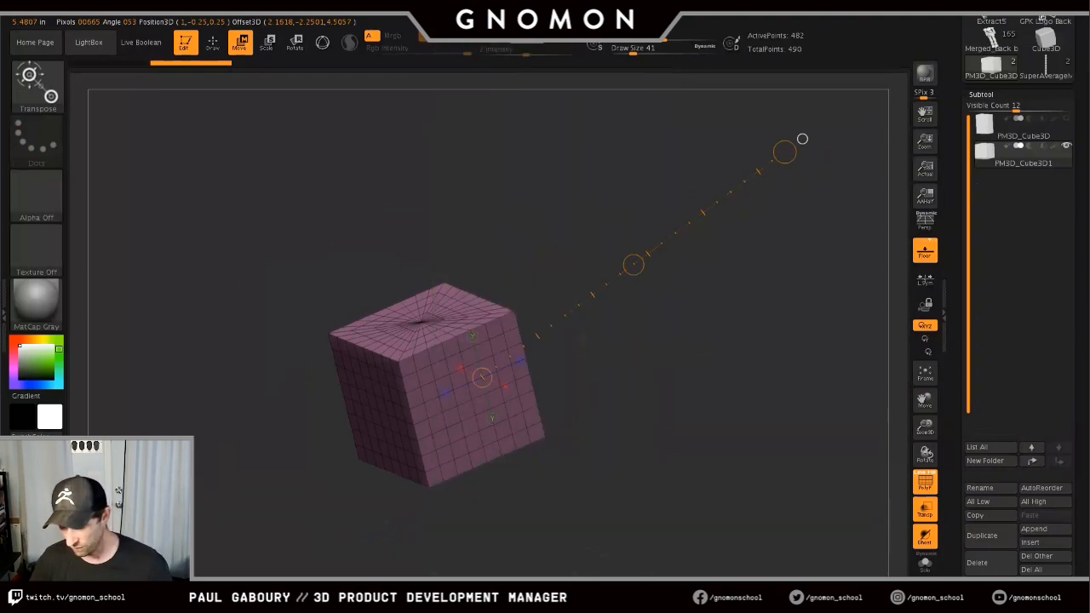
- Measure the cube's front face with transpose lines drawn diagonally, up its middle and along its vertical corner edge
{"action": "right_click_drag", "start_coordinate": [802, 138], "coordinate": [820, 157], "text": "alt"}
{"action": "mouse_move", "coordinate": [821, 158]}
{"action": "right_mouse_down"}
{"action": "mouse_move", "coordinate": [847, 128]}
{"action": "mouse_move", "coordinate": [834, 147]}
{"action": "right_mouse_up"}
{"action": "right_click_drag", "start_coordinate": [834, 146], "coordinate": [835, 170], "text": "ctrl"}
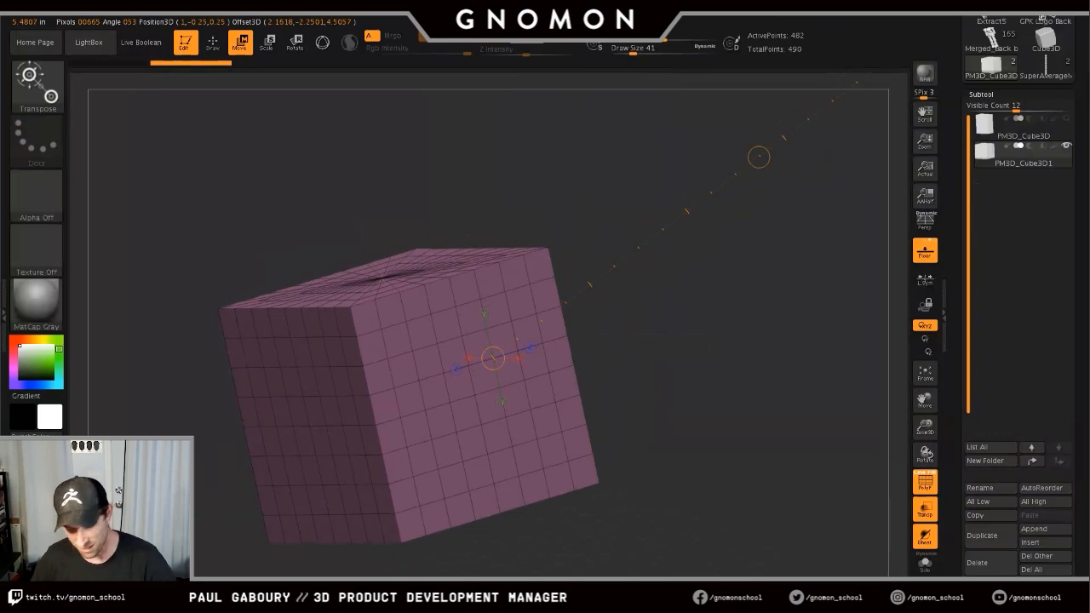
{"action": "mouse_move", "coordinate": [400, 542]}
{"action": "left_mouse_down"}
{"action": "mouse_move", "coordinate": [442, 406]}
{"action": "mouse_move", "coordinate": [477, 360]}
{"action": "mouse_move", "coordinate": [440, 321]}
{"action": "mouse_move", "coordinate": [501, 284]}
{"action": "mouse_move", "coordinate": [487, 278]}
{"action": "left_mouse_up"}
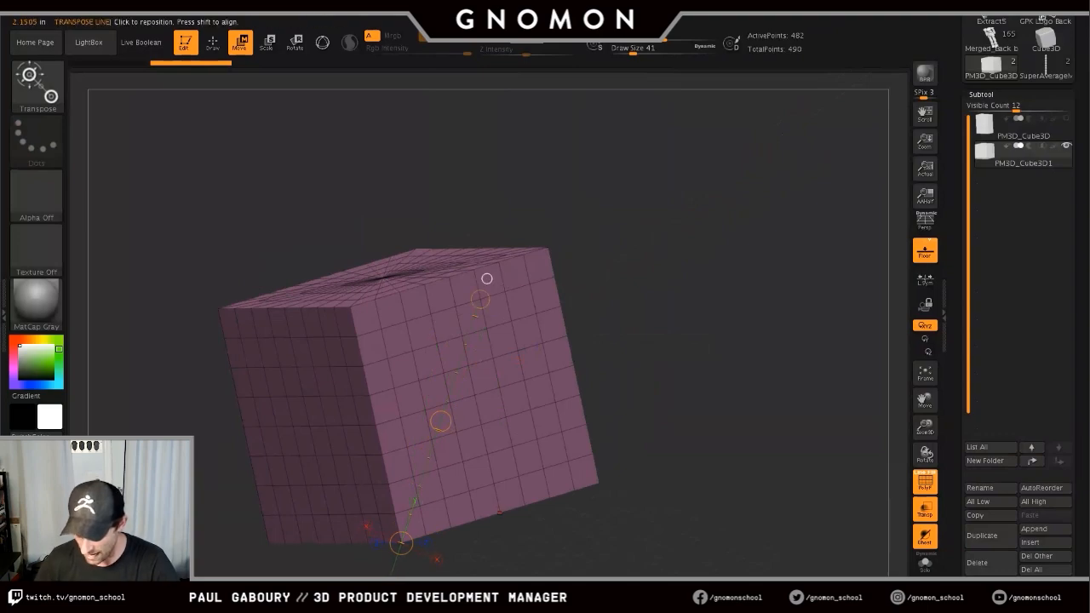
{"action": "mouse_move", "coordinate": [500, 511]}
{"action": "left_mouse_down"}
{"action": "mouse_move", "coordinate": [502, 475]}
{"action": "mouse_move", "coordinate": [525, 454]}
{"action": "mouse_move", "coordinate": [499, 438]}
{"action": "mouse_move", "coordinate": [507, 395]}
{"action": "mouse_move", "coordinate": [469, 372]}
{"action": "mouse_move", "coordinate": [492, 336]}
{"action": "mouse_move", "coordinate": [462, 343]}
{"action": "mouse_move", "coordinate": [450, 285]}
{"action": "left_mouse_up"}
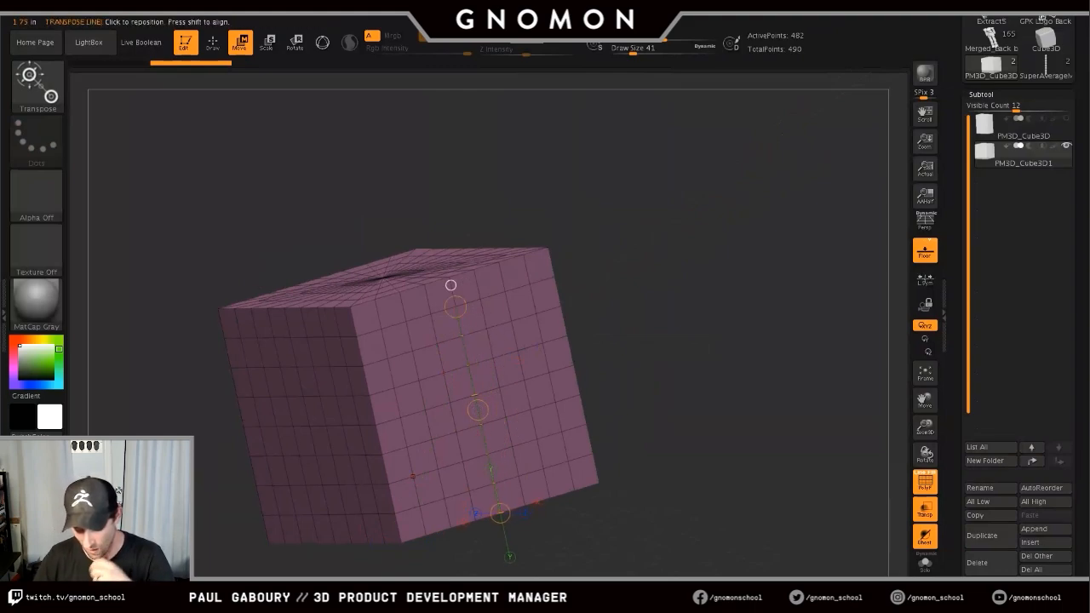
{"action": "left_click_drag", "start_coordinate": [401, 542], "coordinate": [350, 306]}
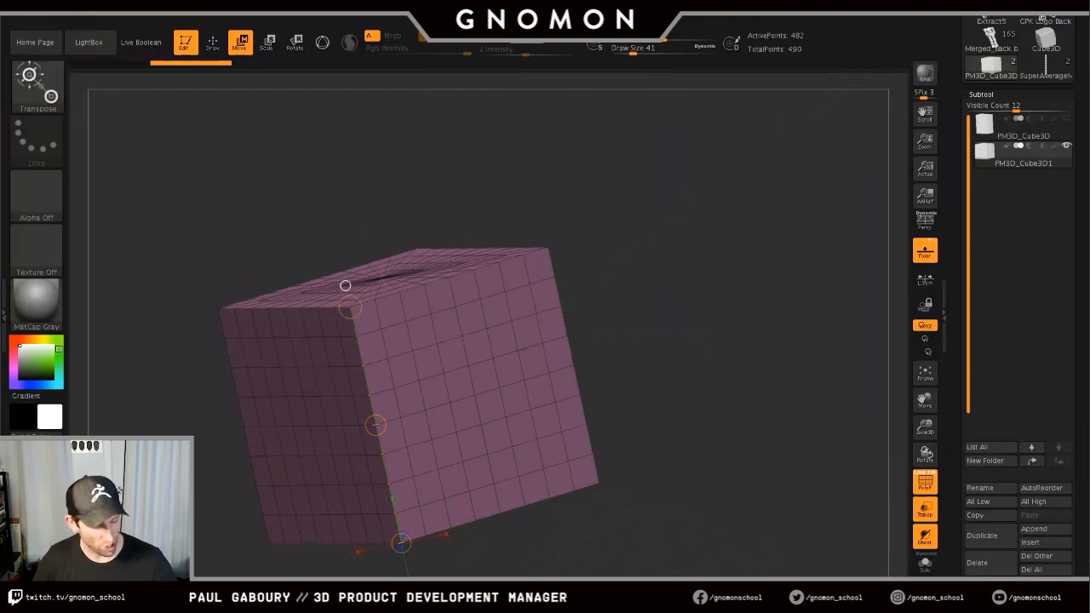
{"action": "right_click_drag", "start_coordinate": [345, 285], "coordinate": [367, 378], "text": "ctrl"}
{"action": "left_click_drag", "start_coordinate": [423, 498], "coordinate": [477, 390]}
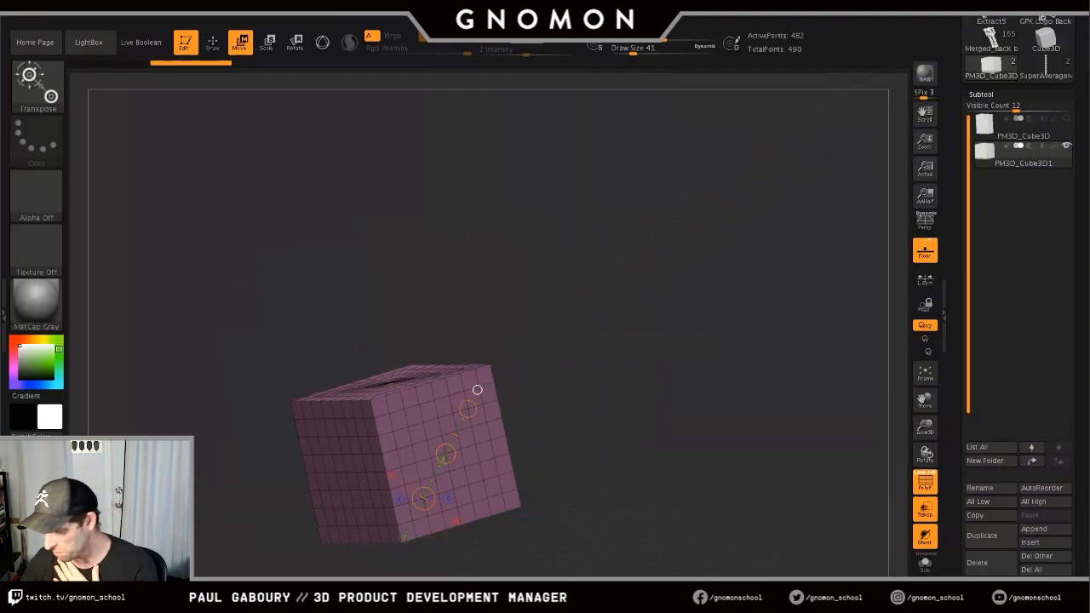
- Switch to the Back Tire tool with the full car model, and turn off transparency and the polyframe display
{"action": "left_click_drag", "start_coordinate": [988, 205], "coordinate": [988, 454]}
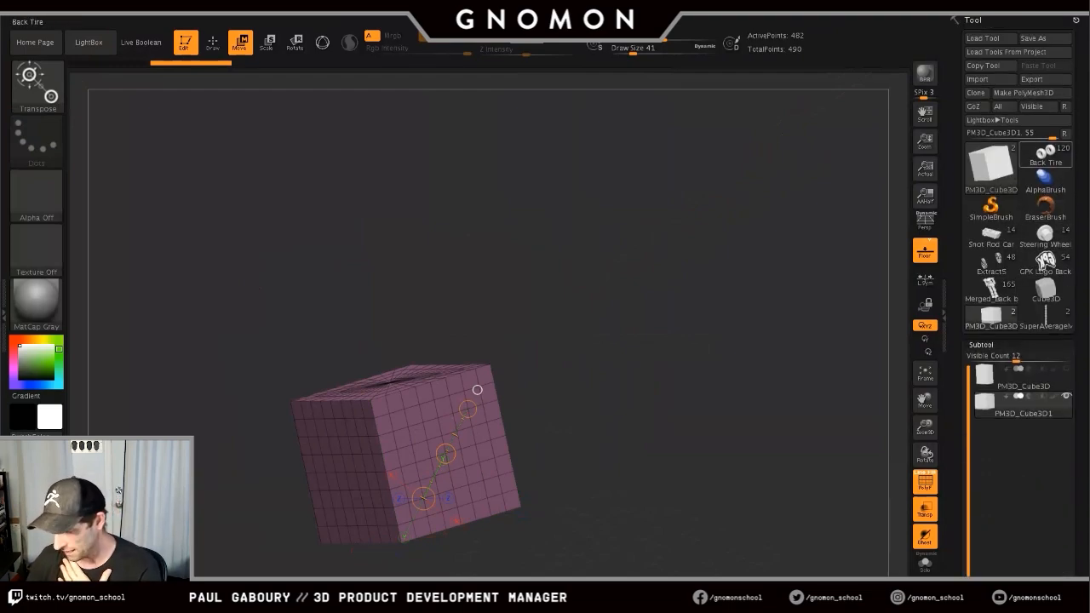
{"action": "left_click", "coordinate": [1045, 153]}
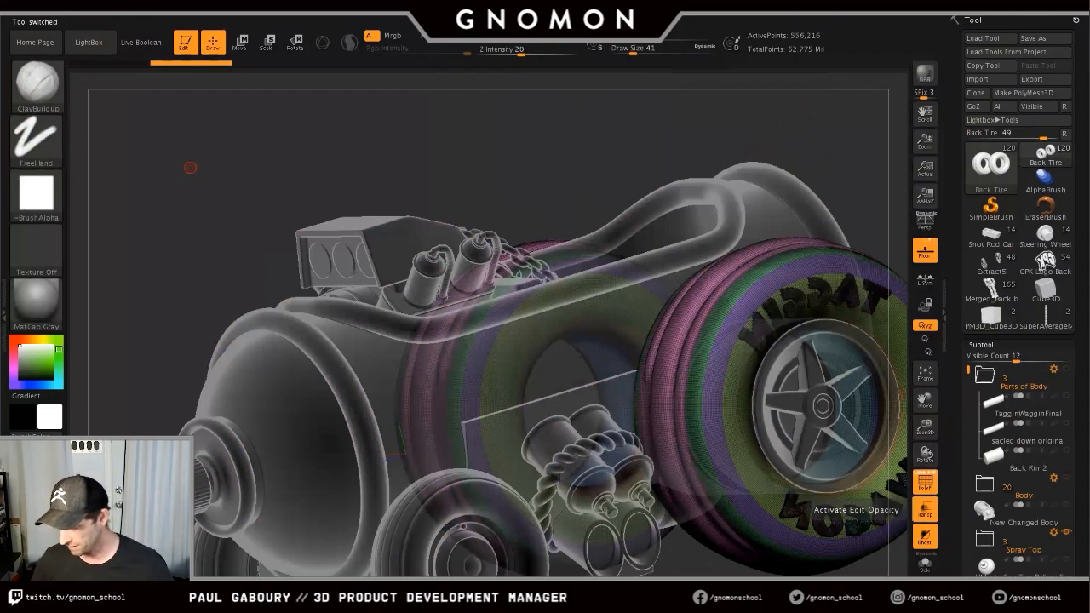
{"action": "left_click", "coordinate": [924, 509]}
{"action": "key", "text": "ctrl"}
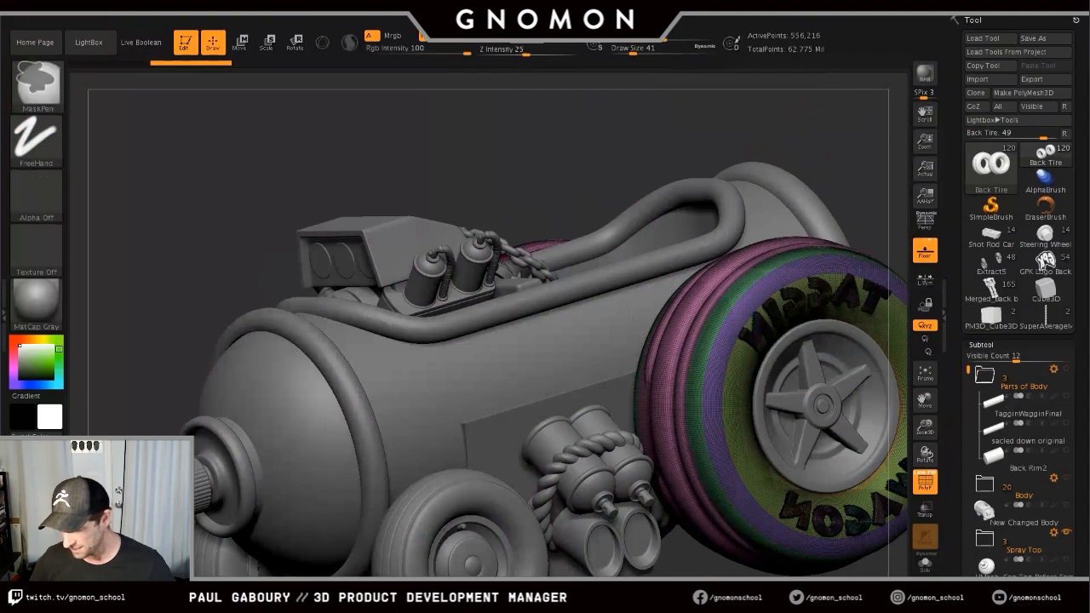
{"action": "left_click_drag", "start_coordinate": [510, 145], "coordinate": [505, 146]}
{"action": "right_click_drag", "start_coordinate": [642, 569], "coordinate": [641, 526], "text": "ctrl"}
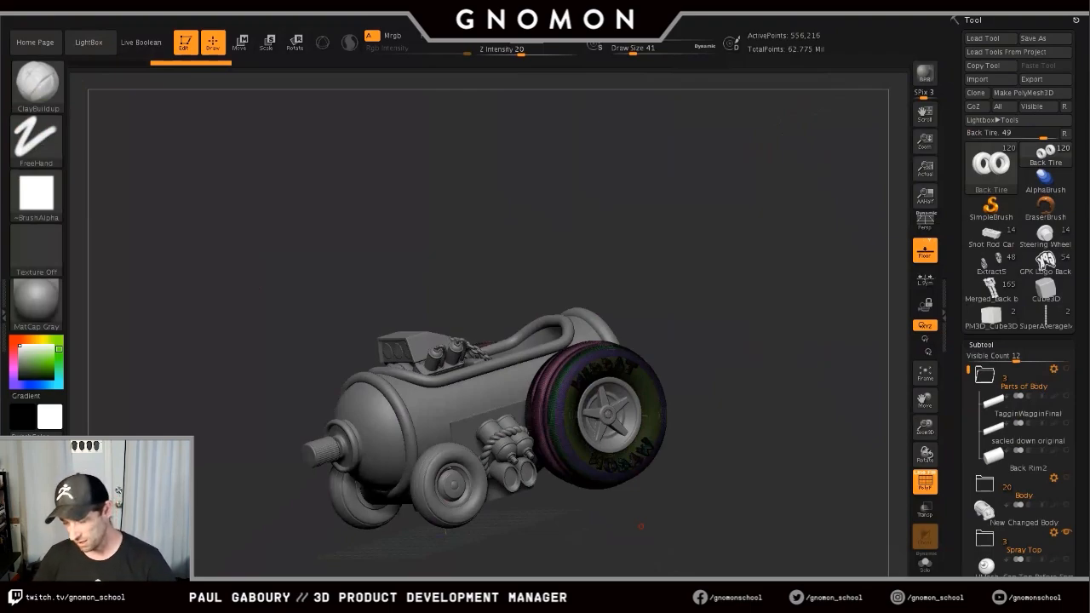
{"action": "key", "text": "shift"}
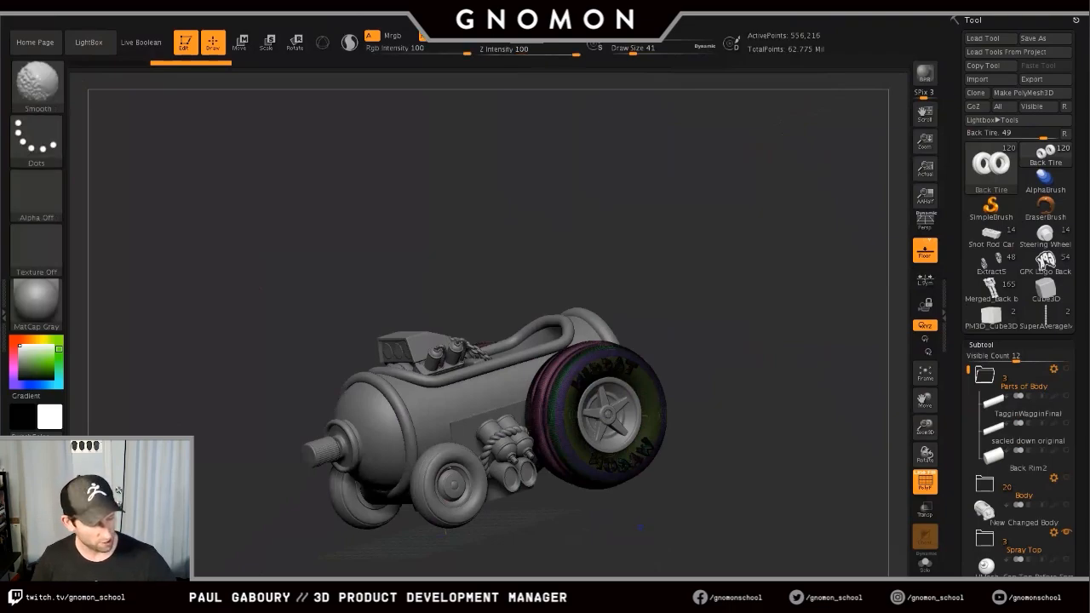
{"action": "key", "text": "shift+f"}
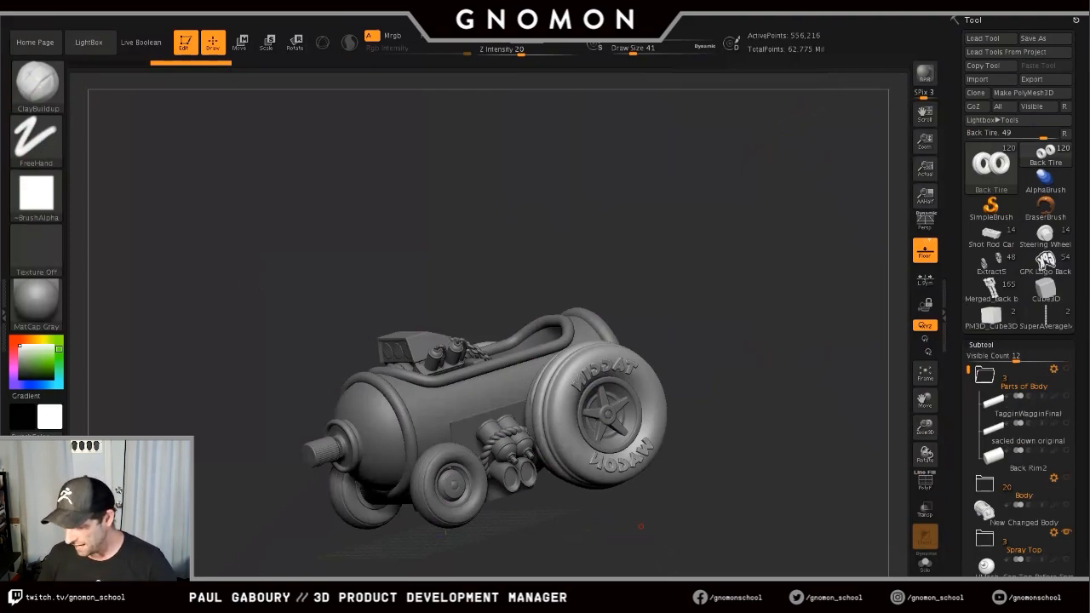
- Select the Character Cube subtool at the end of the car's subtool list and inspect it in the cockpit from several angles
{"action": "scroll", "coordinate": [1021, 417], "scroll_direction": "down", "scroll_amount": 5}
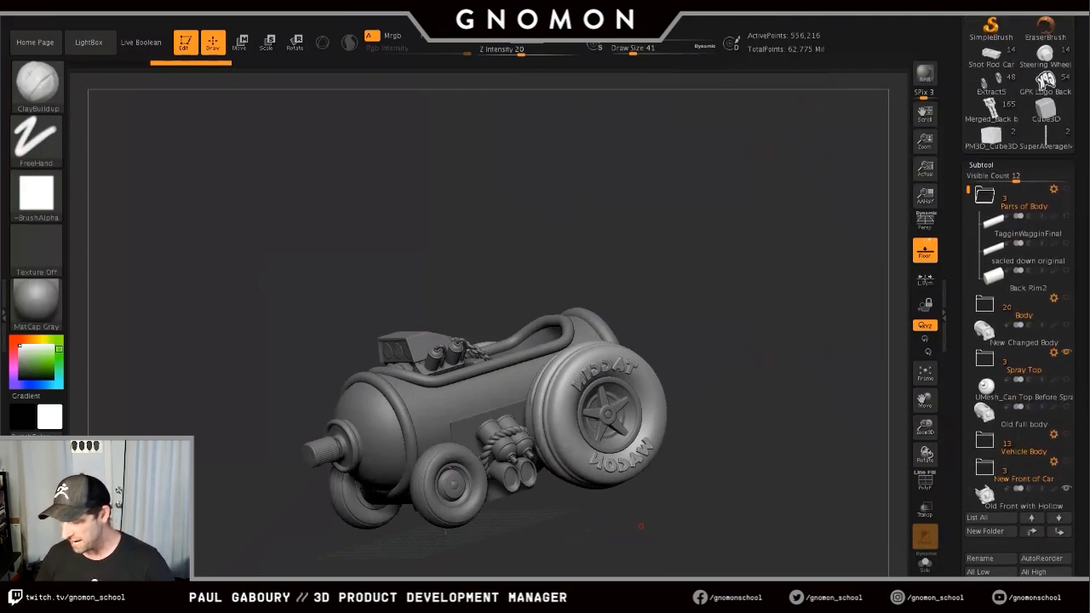
{"action": "mouse_move", "coordinate": [1022, 417]}
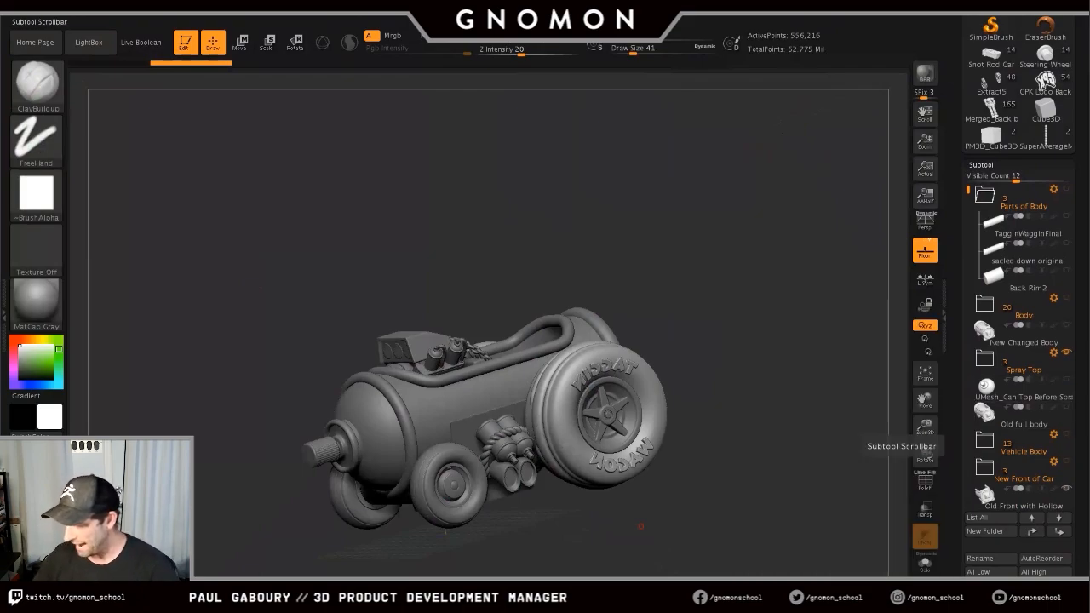
{"action": "scroll", "coordinate": [968, 425], "scroll_direction": "down", "scroll_amount": 5}
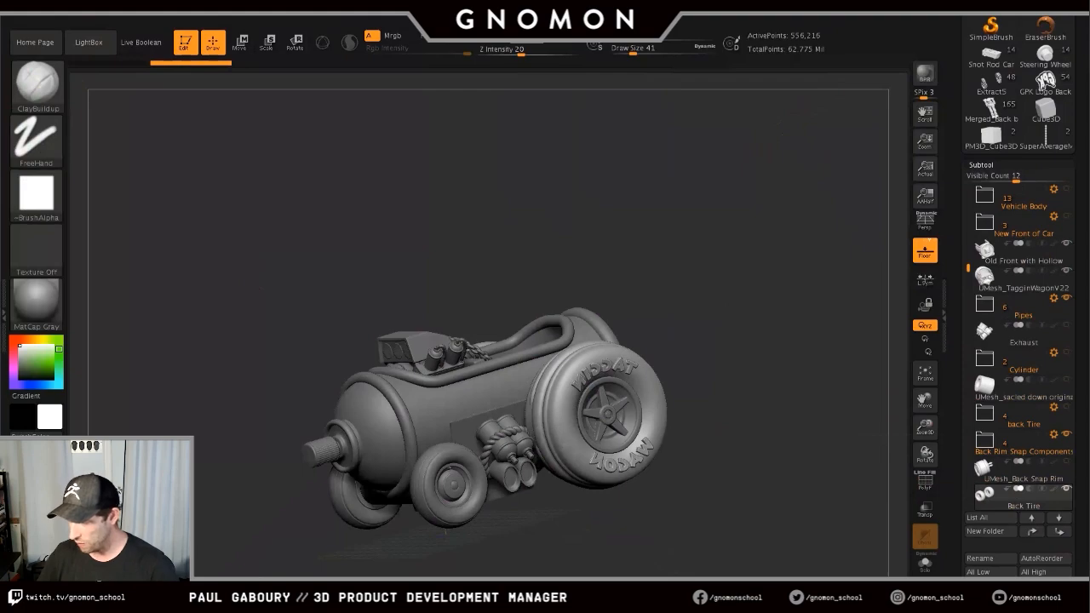
{"action": "left_click_drag", "start_coordinate": [445, 532], "coordinate": [519, 569]}
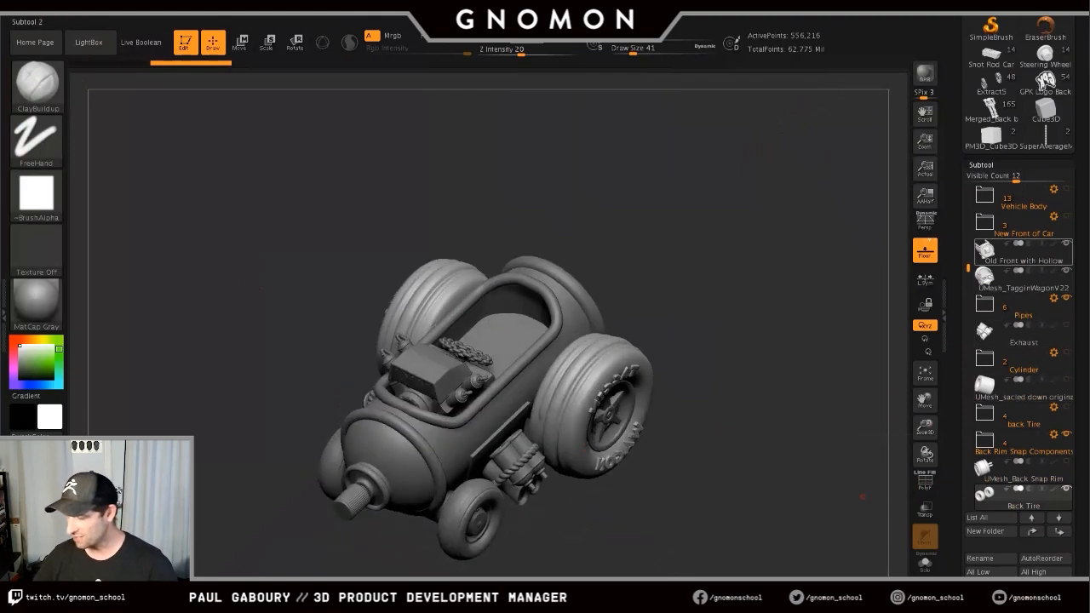
{"action": "left_click_drag", "start_coordinate": [968, 268], "coordinate": [968, 423]}
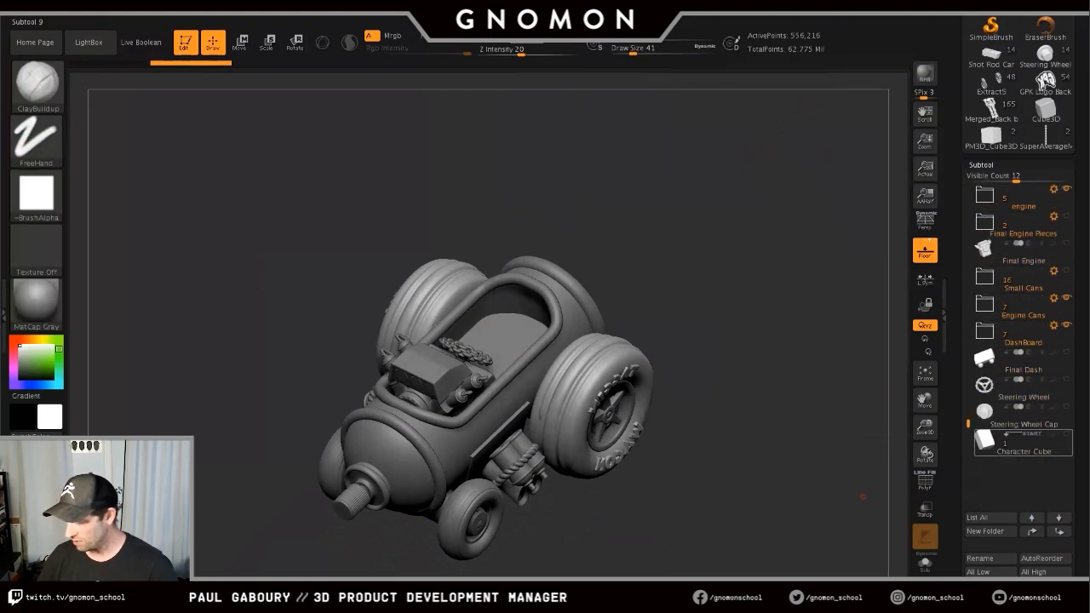
{"action": "left_click", "coordinate": [1022, 443]}
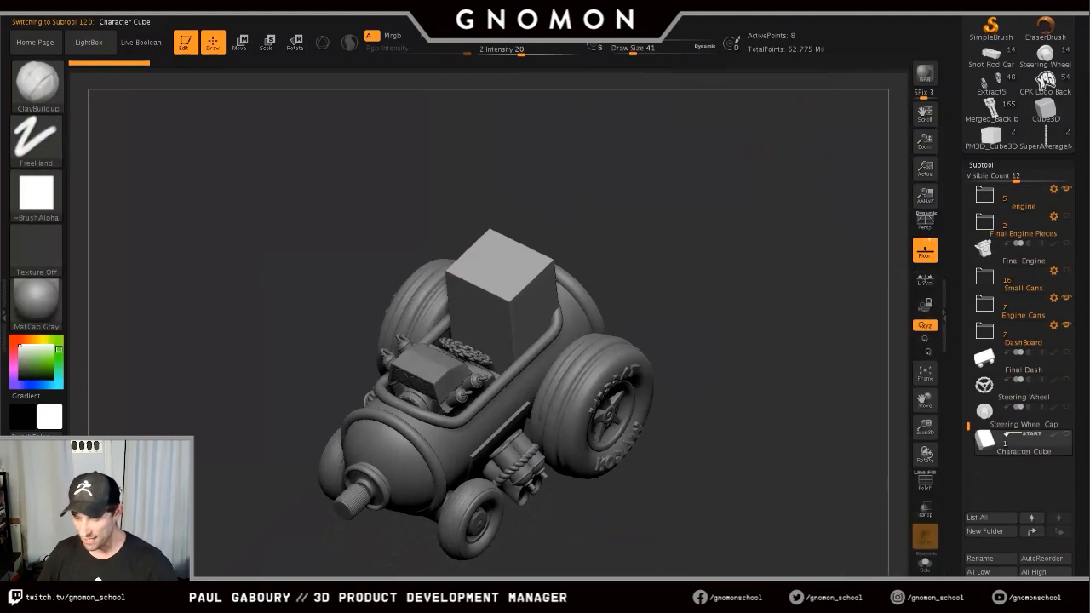
{"action": "left_click_drag", "start_coordinate": [749, 280], "coordinate": [670, 499]}
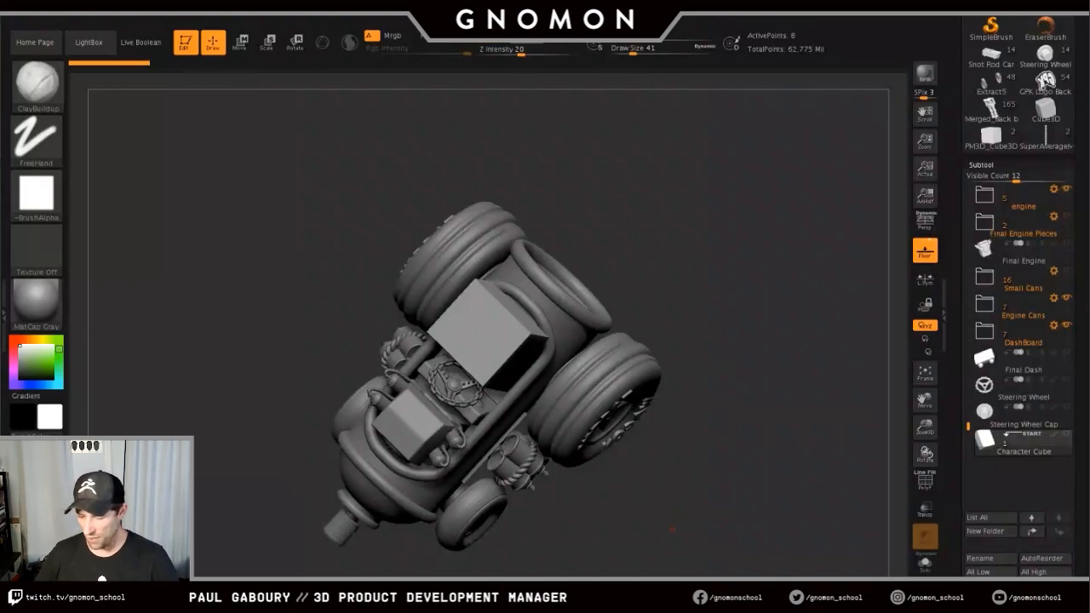
{"action": "left_click_drag", "start_coordinate": [741, 358], "coordinate": [743, 298]}
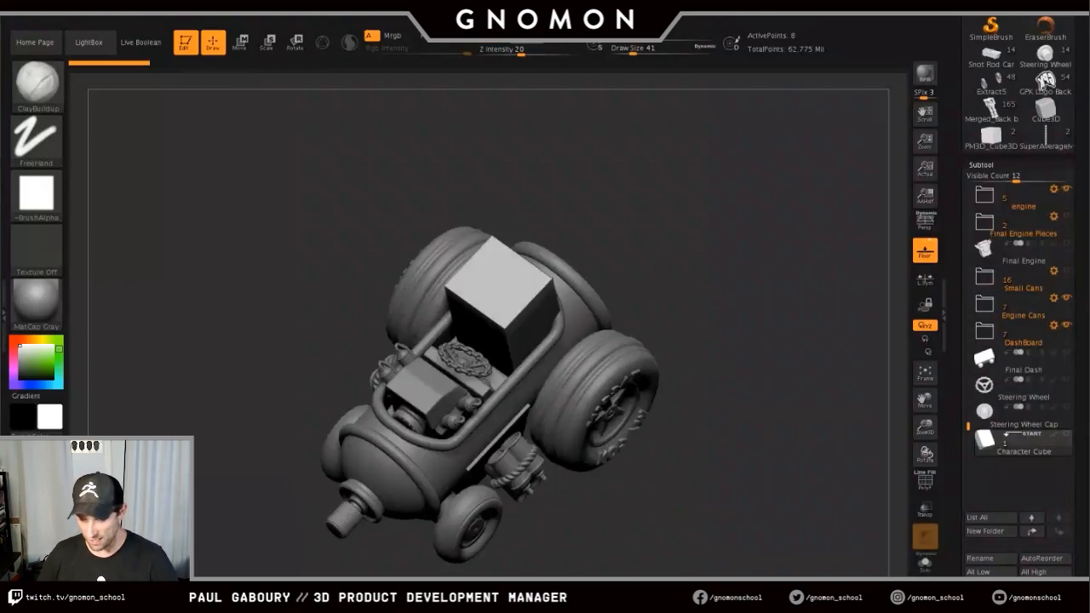
{"action": "left_click_drag", "start_coordinate": [686, 524], "coordinate": [684, 480]}
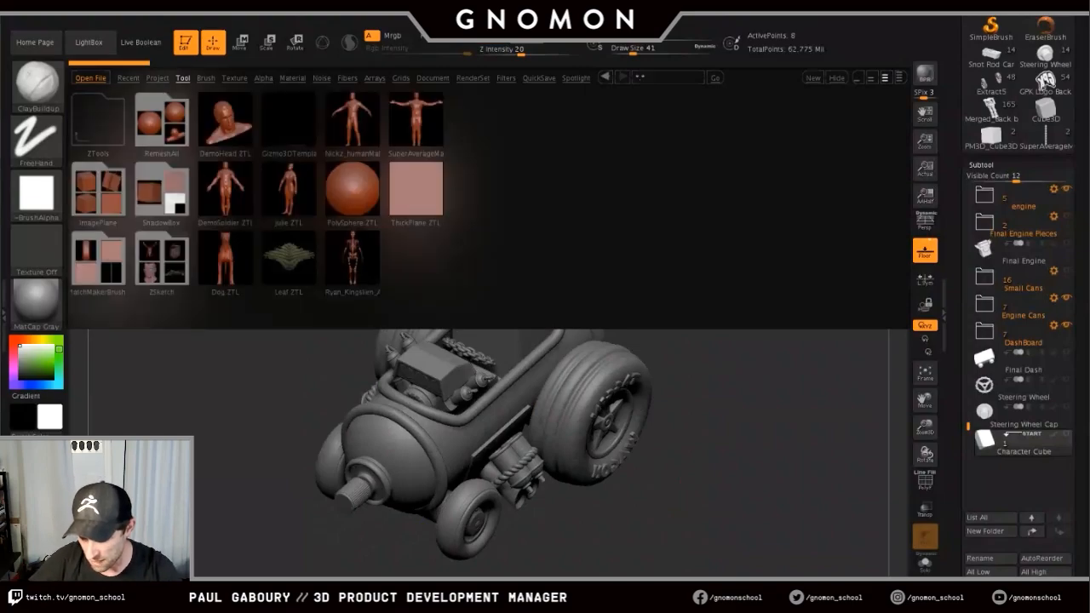
- Load the DemoSoldier tool from LightBox and show the whole figure from the front
{"action": "double_click", "coordinate": [226, 191]}
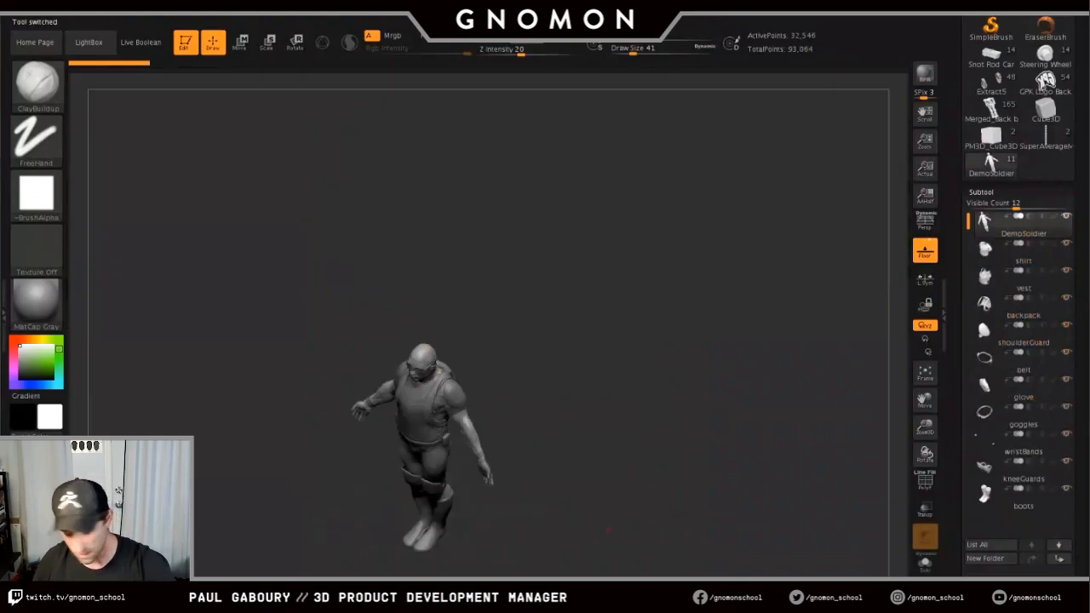
{"action": "right_click_drag", "start_coordinate": [608, 529], "coordinate": [686, 417]}
{"action": "right_click_drag", "start_coordinate": [685, 417], "coordinate": [674, 468], "text": "ctrl"}
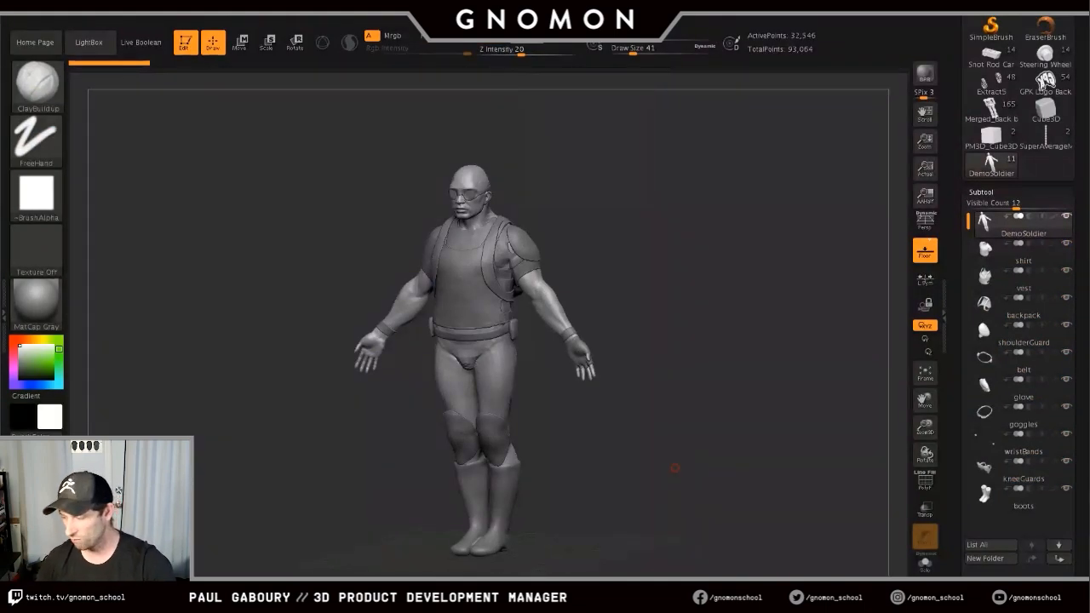
- Set the DemoSoldier's scene scale in Scale Master using the 5.44 x 7.91 x 1.45 in option
{"action": "left_click", "coordinate": [981, 193]}
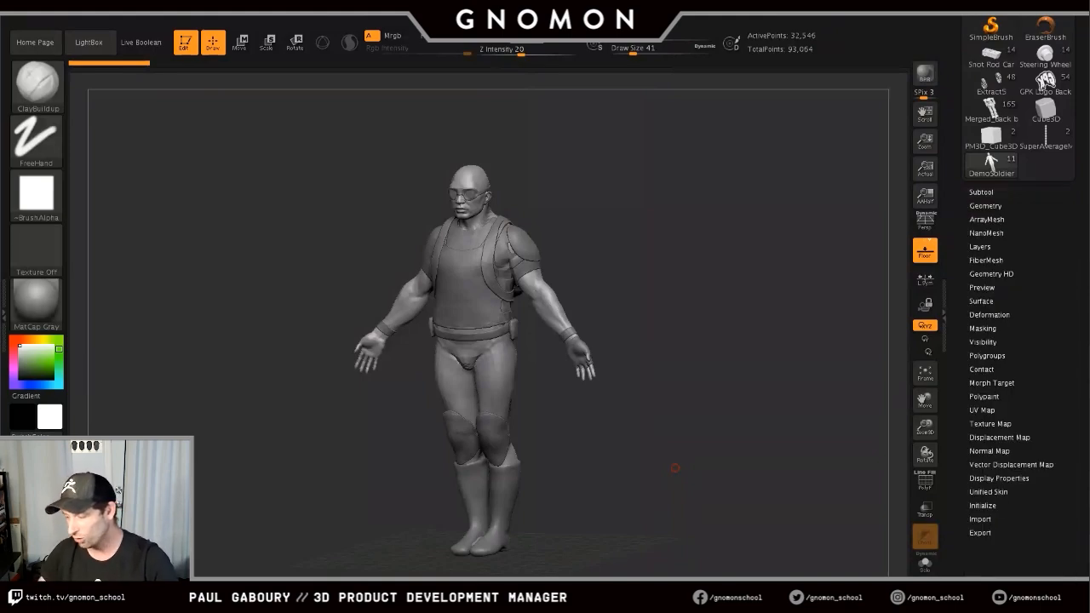
{"action": "scroll", "coordinate": [1019, 340], "scroll_direction": "up", "scroll_amount": 10}
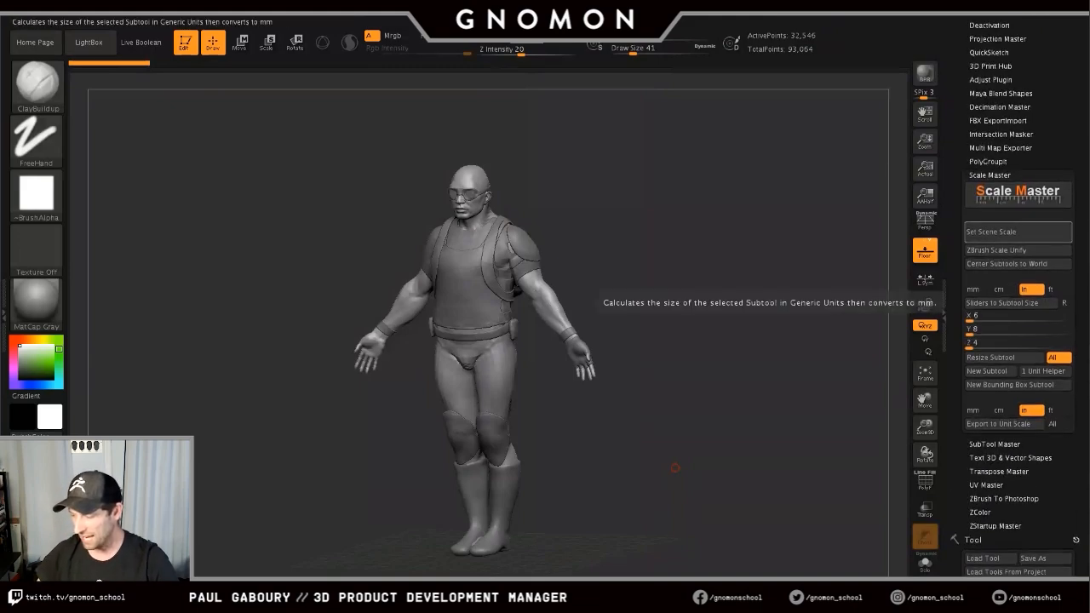
{"action": "left_click", "coordinate": [1013, 232]}
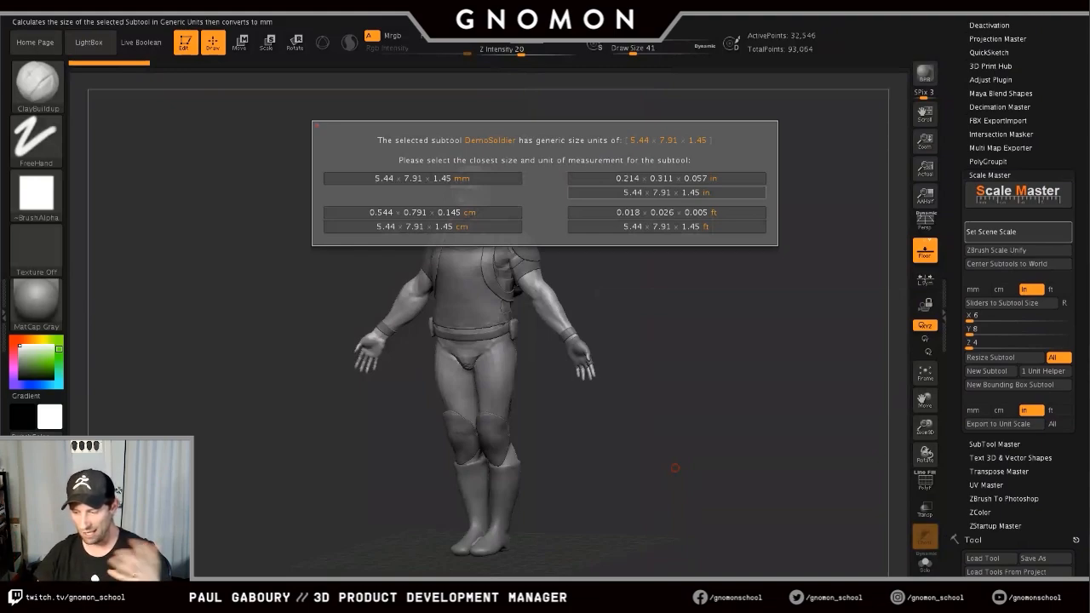
{"action": "left_click", "coordinate": [666, 192]}
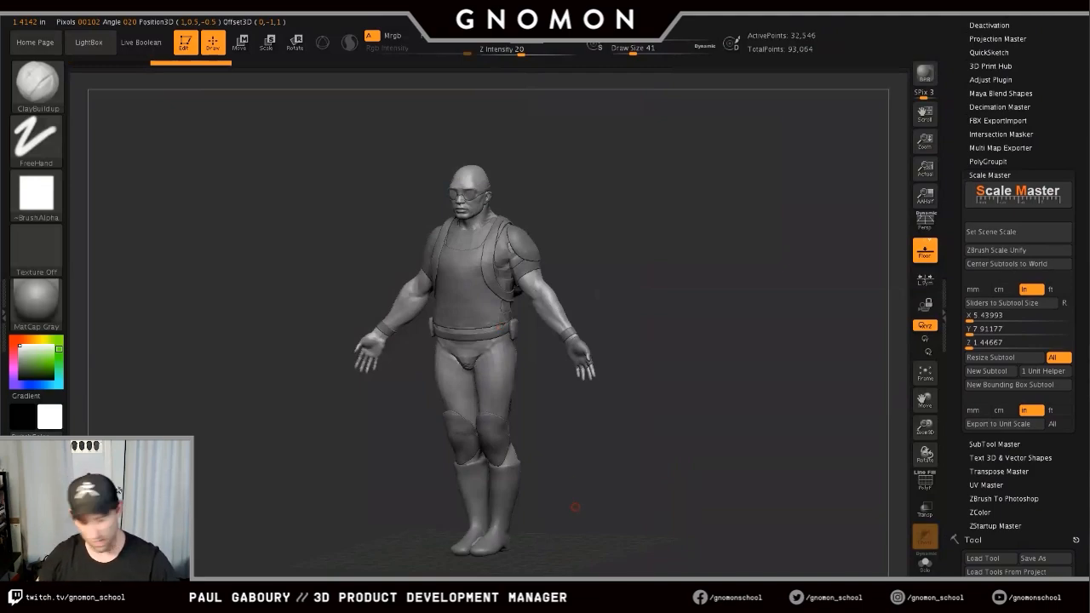
- Select the DemoSoldier's vest subtool and update the Scale Master sliders to its size in inches
{"action": "key", "text": "Down"}
{"action": "key", "text": "Down"}
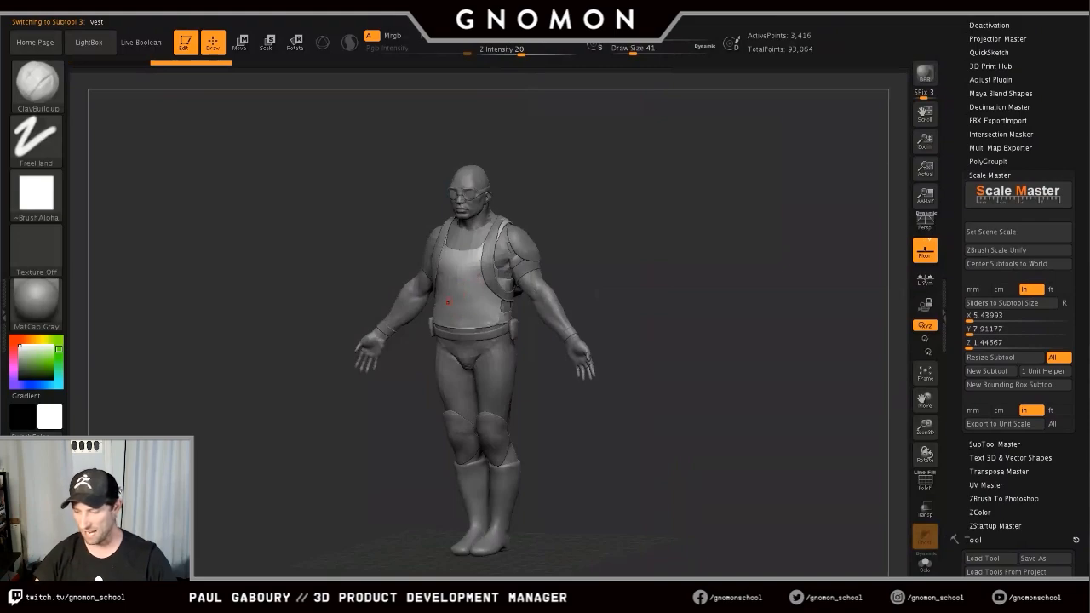
{"action": "left_click", "coordinate": [996, 329]}
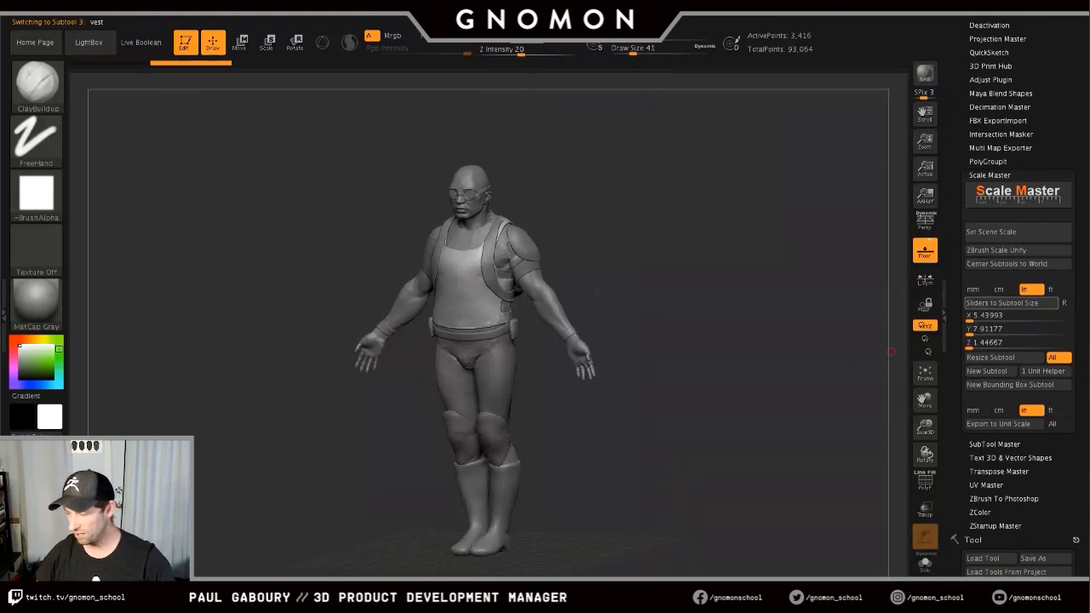
{"action": "left_click", "coordinate": [1009, 303]}
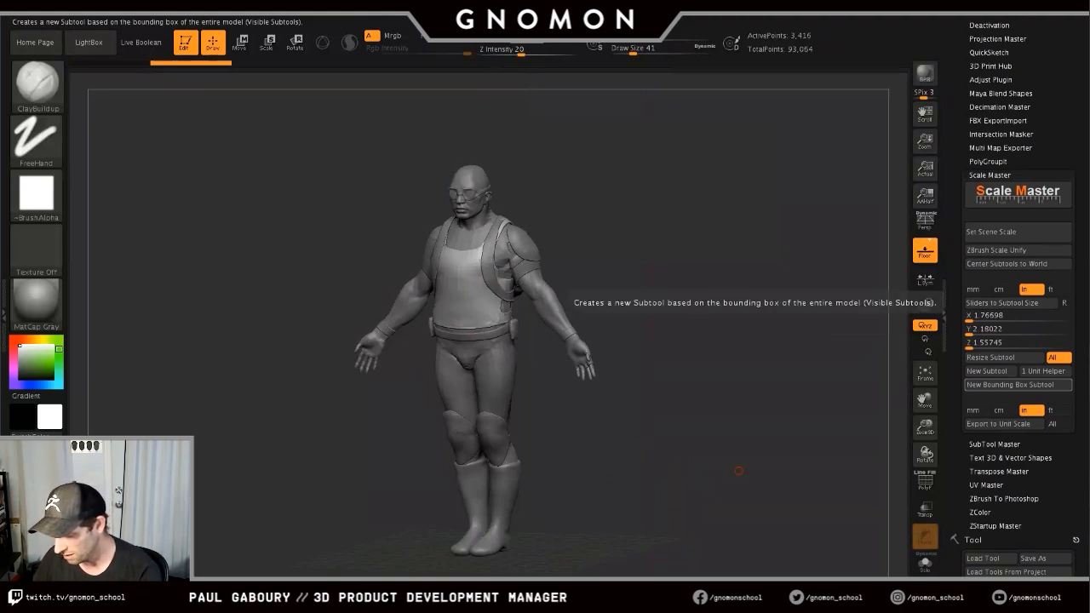
- Create a bounding box subtool around the whole DemoSoldier, turn on transparency, and inspect the fit from the front and side
{"action": "left_click", "coordinate": [1010, 383]}
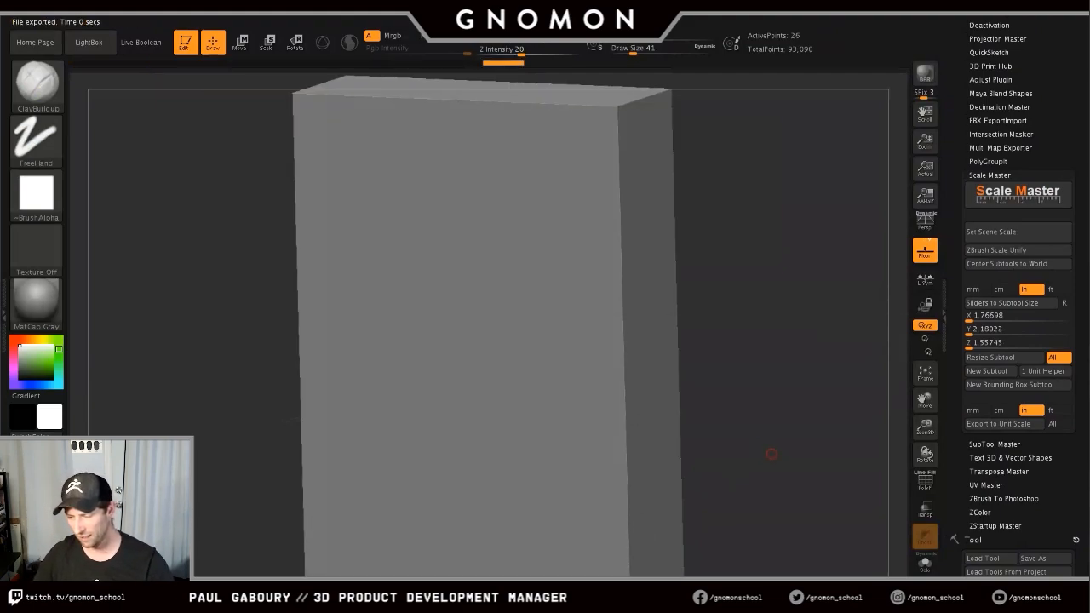
{"action": "key", "text": "f"}
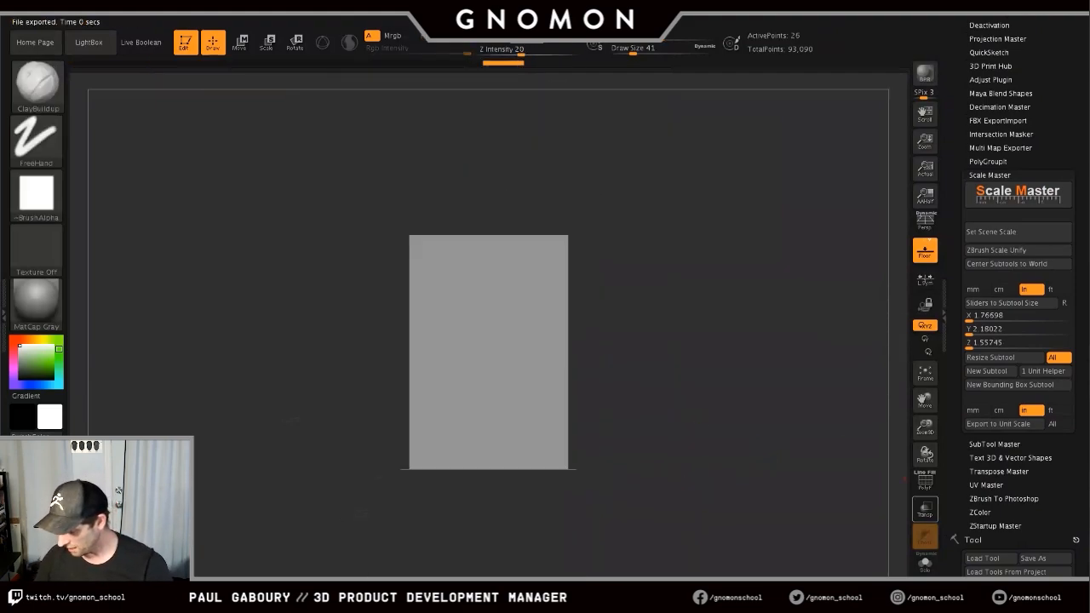
{"action": "left_click", "coordinate": [925, 509]}
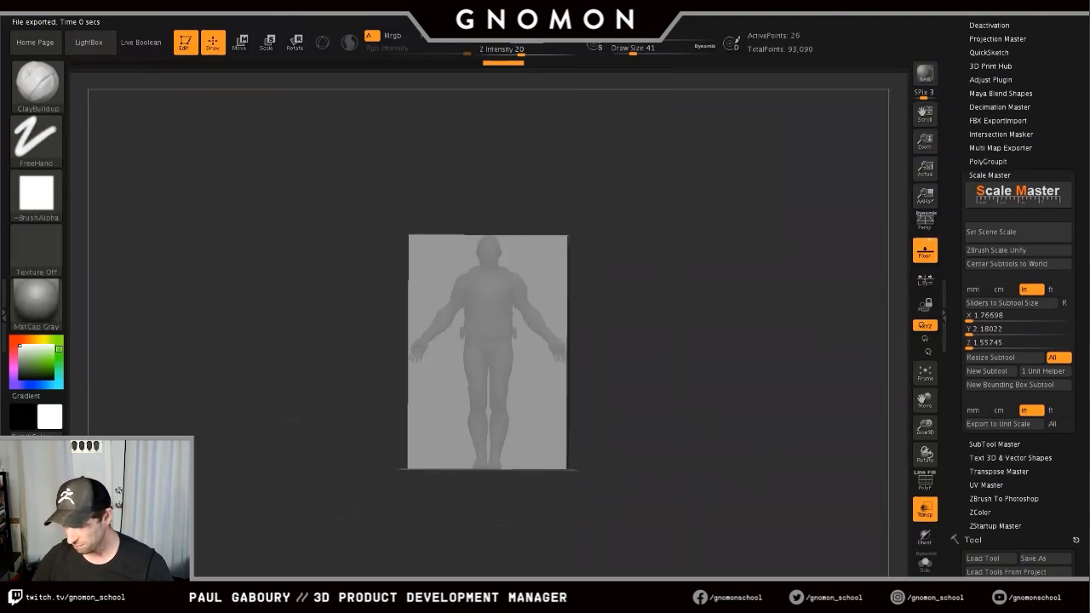
{"action": "mouse_move", "coordinate": [723, 409]}
{"action": "right_mouse_down", "text": "ctrl"}
{"action": "mouse_move", "coordinate": [685, 451]}
{"action": "mouse_move", "coordinate": [689, 493]}
{"action": "mouse_move", "coordinate": [755, 483]}
{"action": "right_mouse_up", "text": "ctrl"}
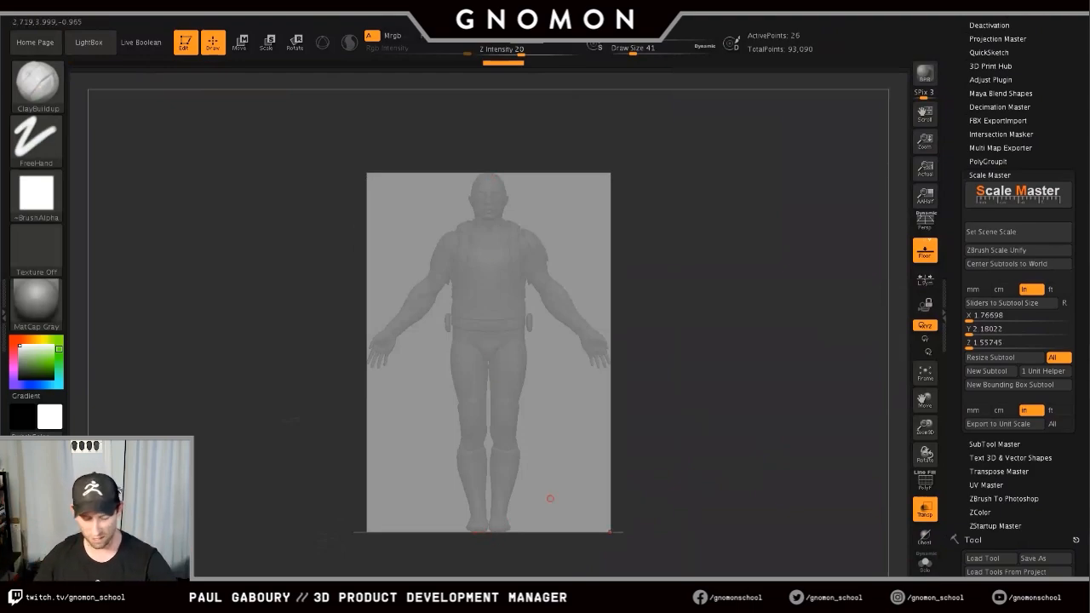
{"action": "left_click_drag", "start_coordinate": [732, 459], "coordinate": [632, 464], "text": "shift"}
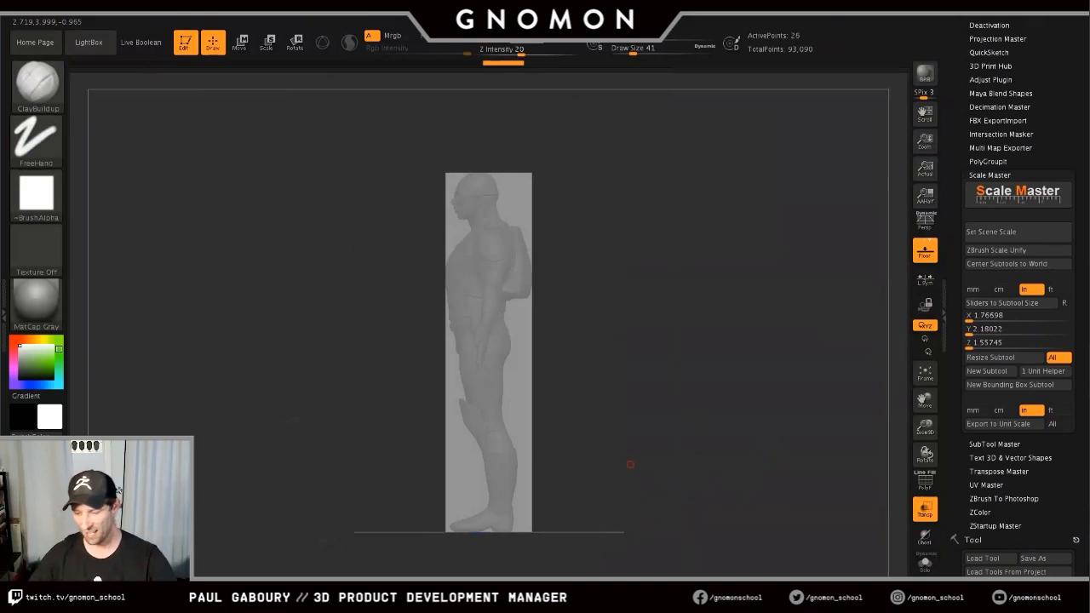
{"action": "left_click_drag", "start_coordinate": [630, 465], "coordinate": [733, 463], "text": "shift"}
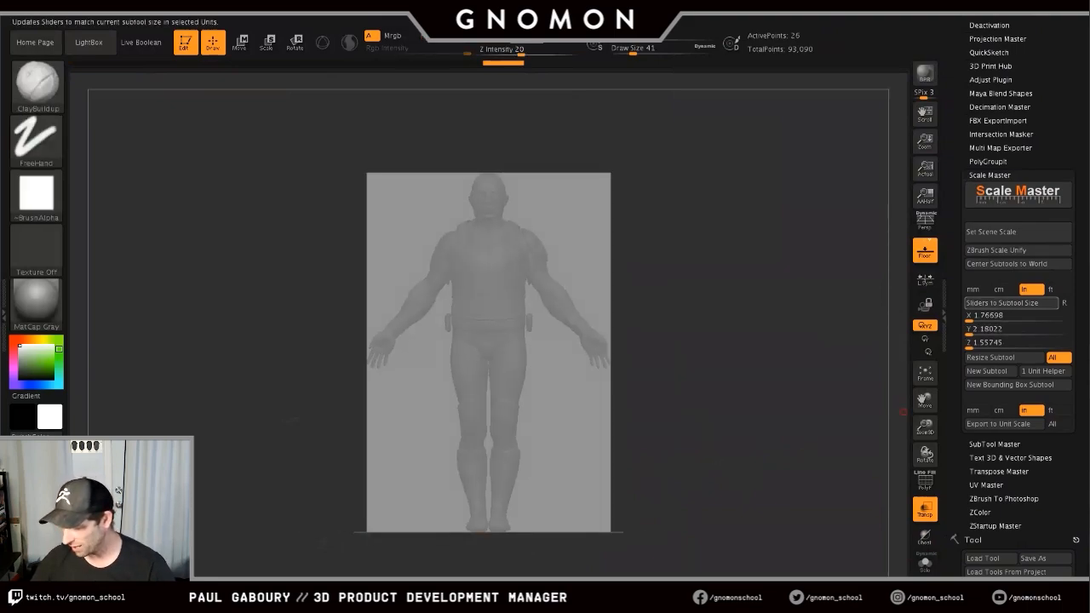
- Load the bounding box's size into the sliders, lock their ratio, set Y to 12 in, and resize all subtools
{"action": "left_click", "coordinate": [1009, 302]}
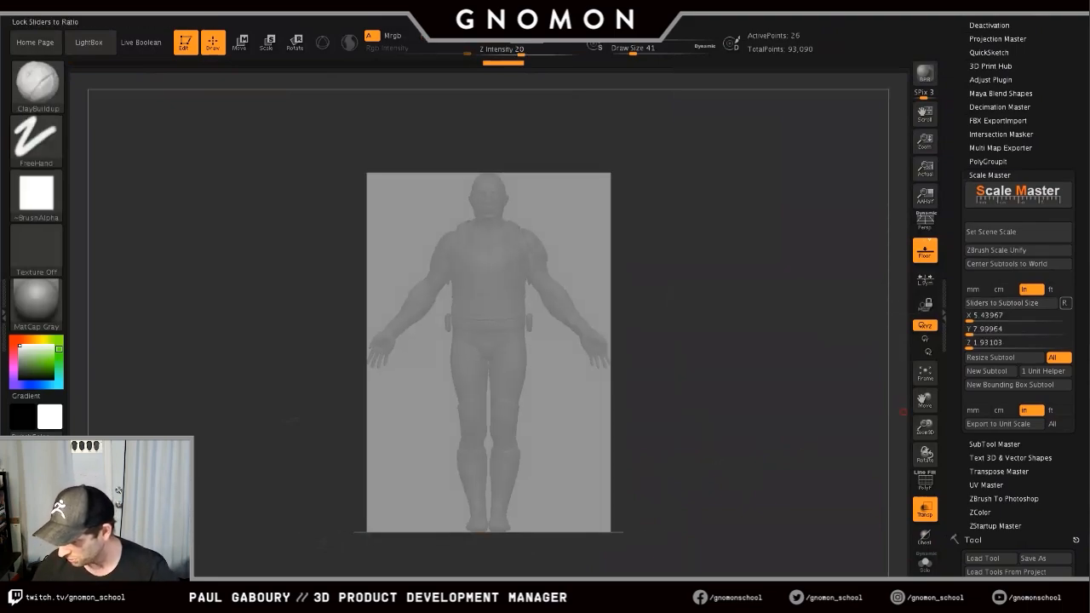
{"action": "left_click", "coordinate": [1064, 302]}
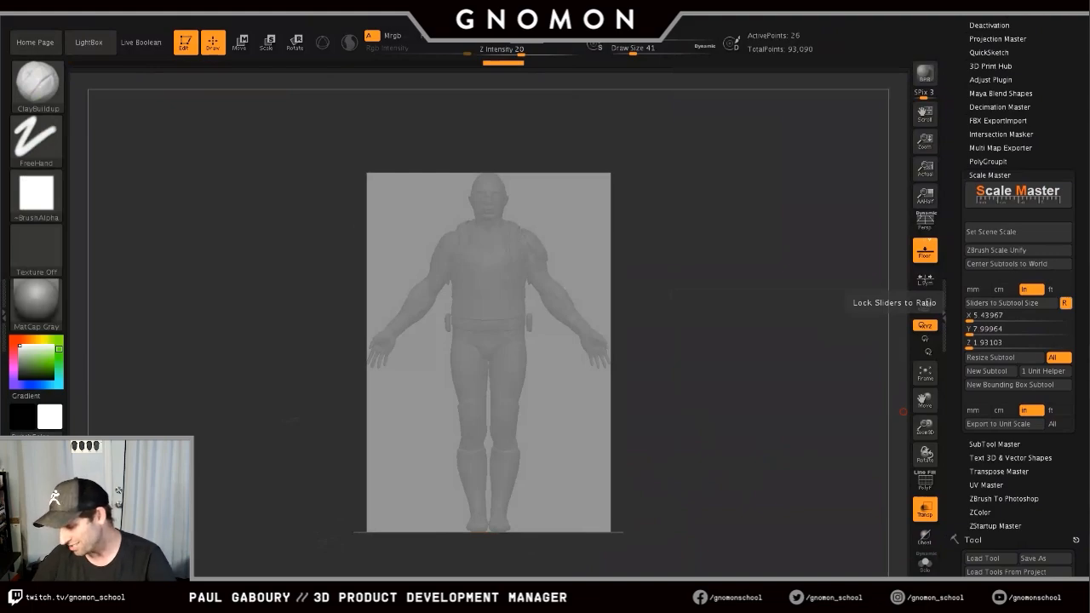
{"action": "left_click", "coordinate": [992, 329]}
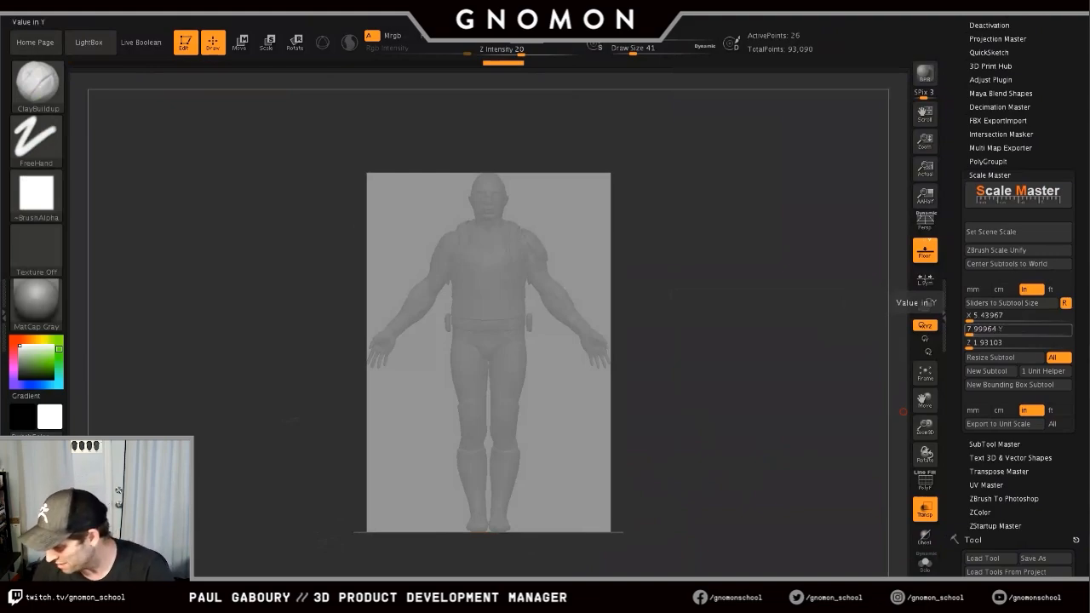
{"action": "left_click", "coordinate": [992, 328]}
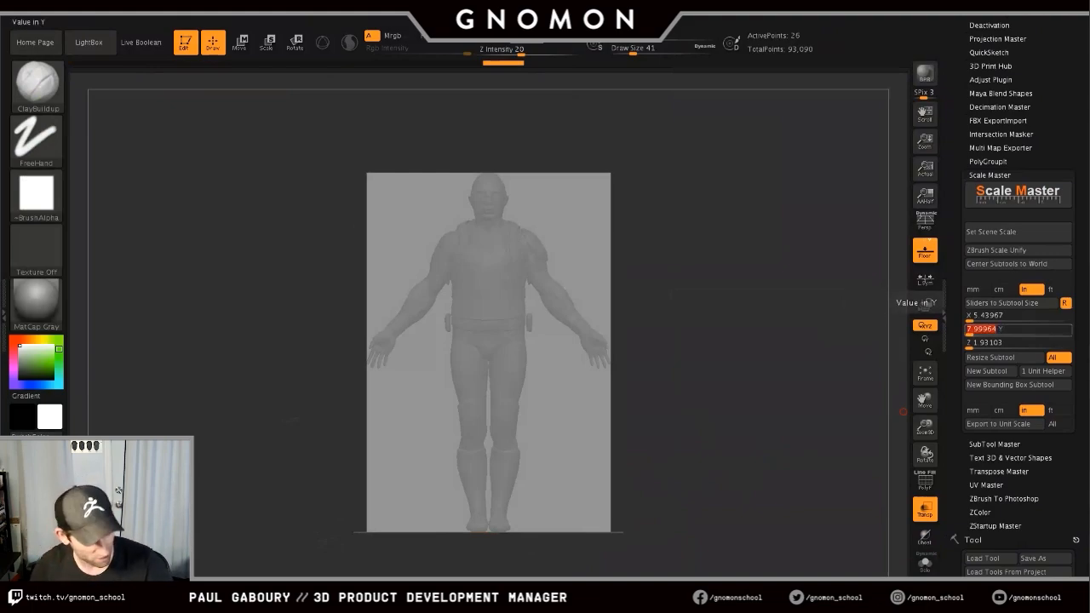
{"action": "type", "text": "12"}
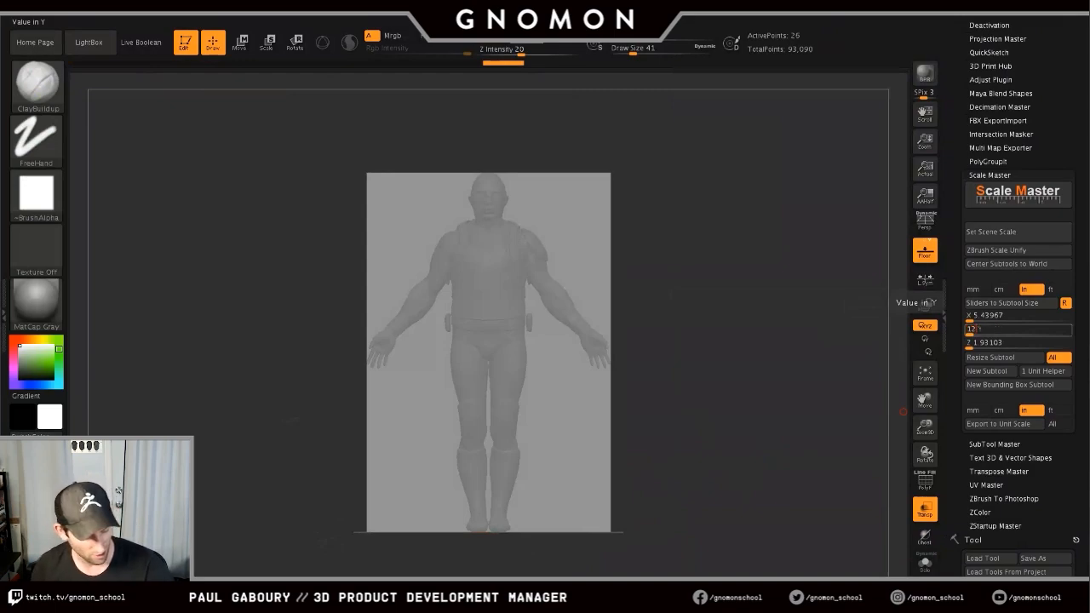
{"action": "key", "text": "Return"}
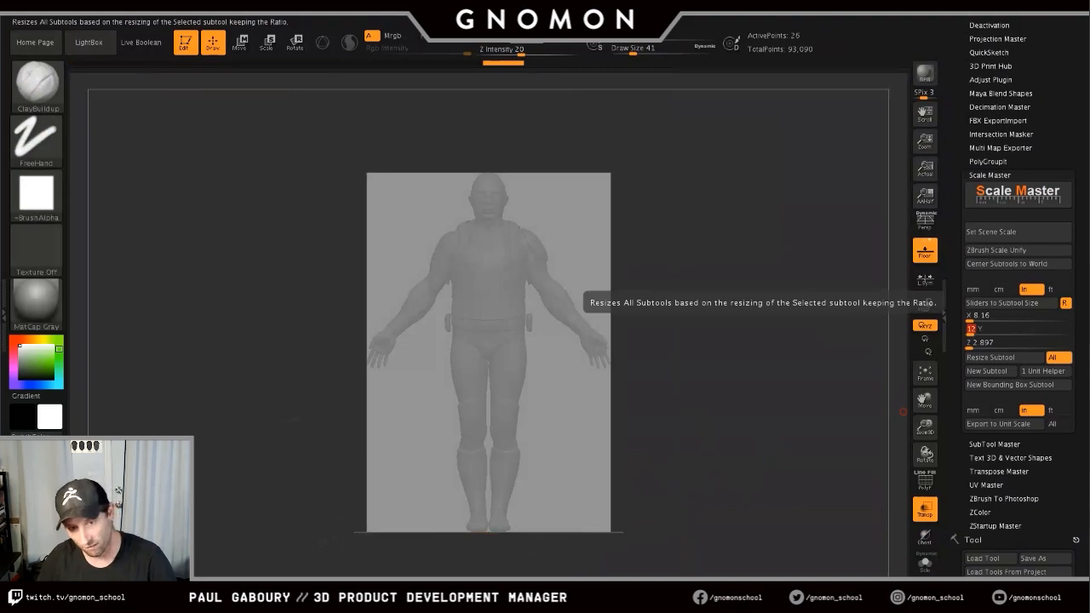
{"action": "left_click", "coordinate": [990, 357]}
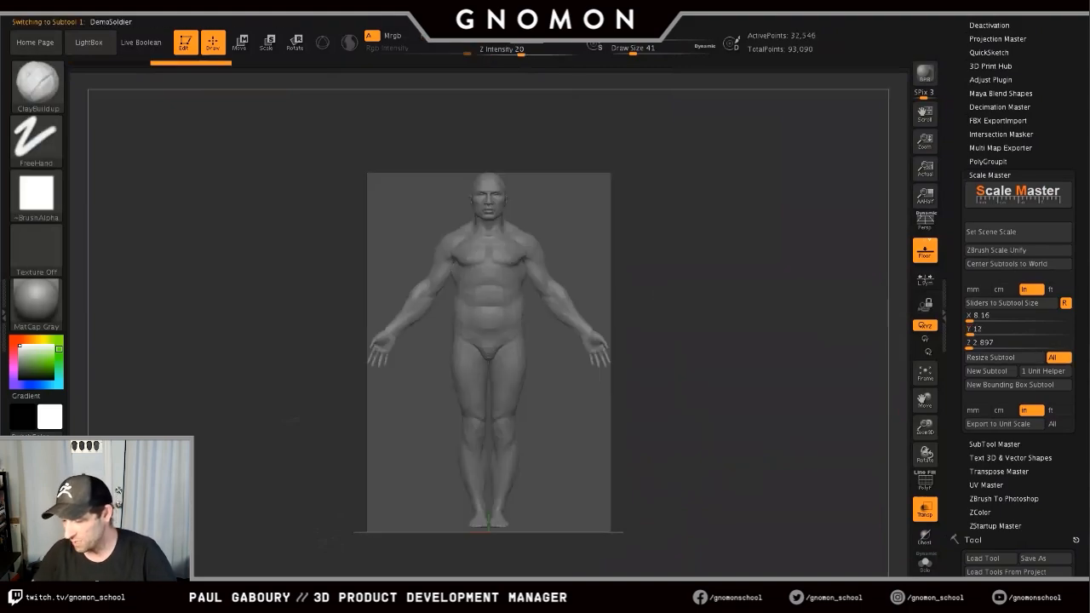
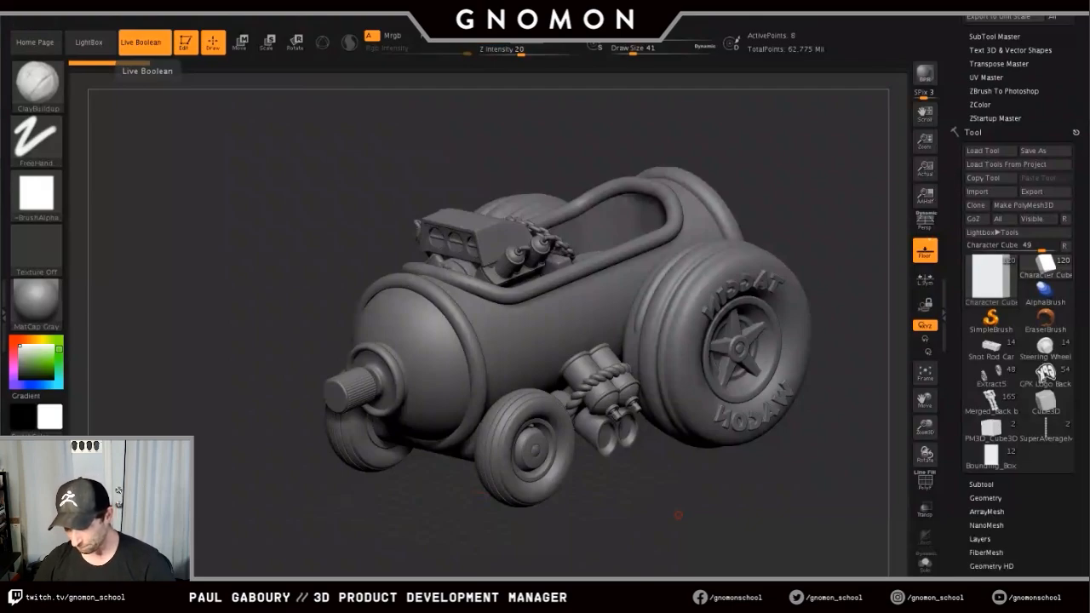
- Show the car's subtool list and expand the Vehicle Body folder
{"action": "scroll", "coordinate": [1018, 298], "scroll_direction": "down", "scroll_amount": 5}
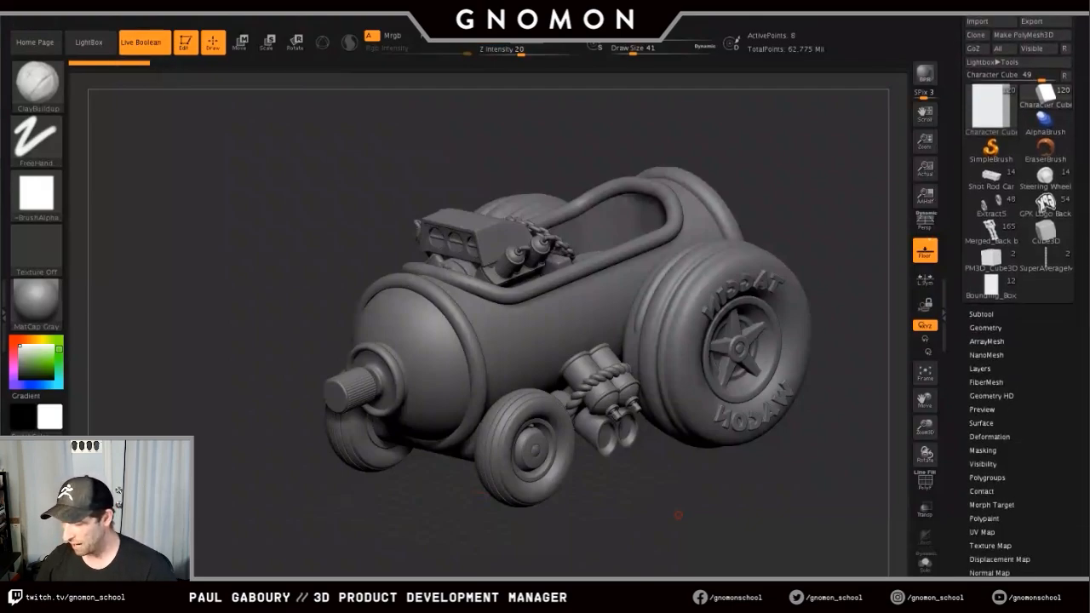
{"action": "left_click", "coordinate": [985, 328]}
{"action": "left_click", "coordinate": [981, 315]}
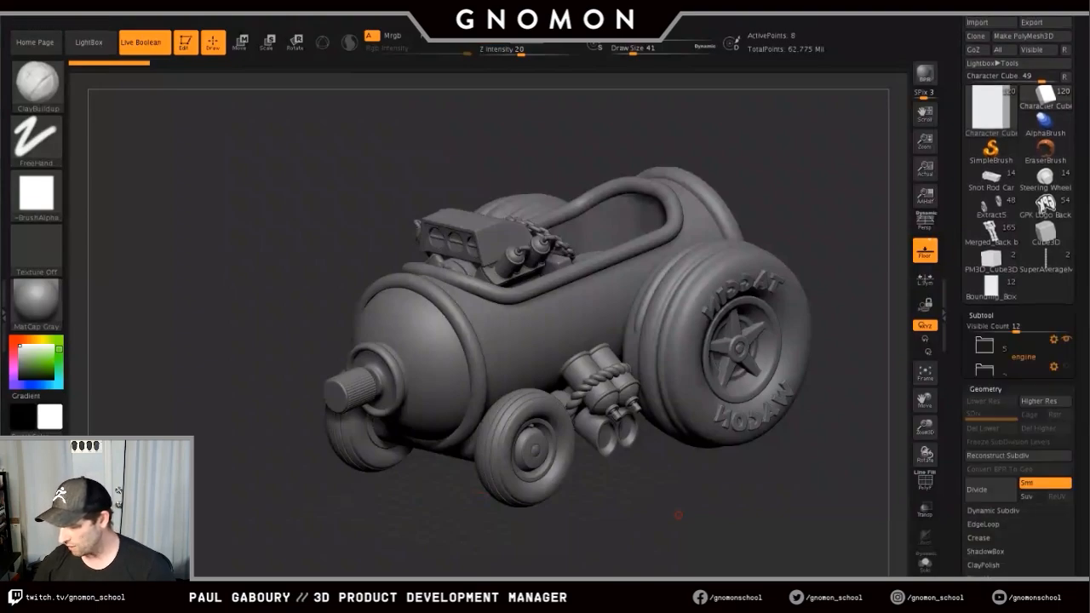
{"action": "scroll", "coordinate": [1005, 328], "scroll_direction": "down", "scroll_amount": 7}
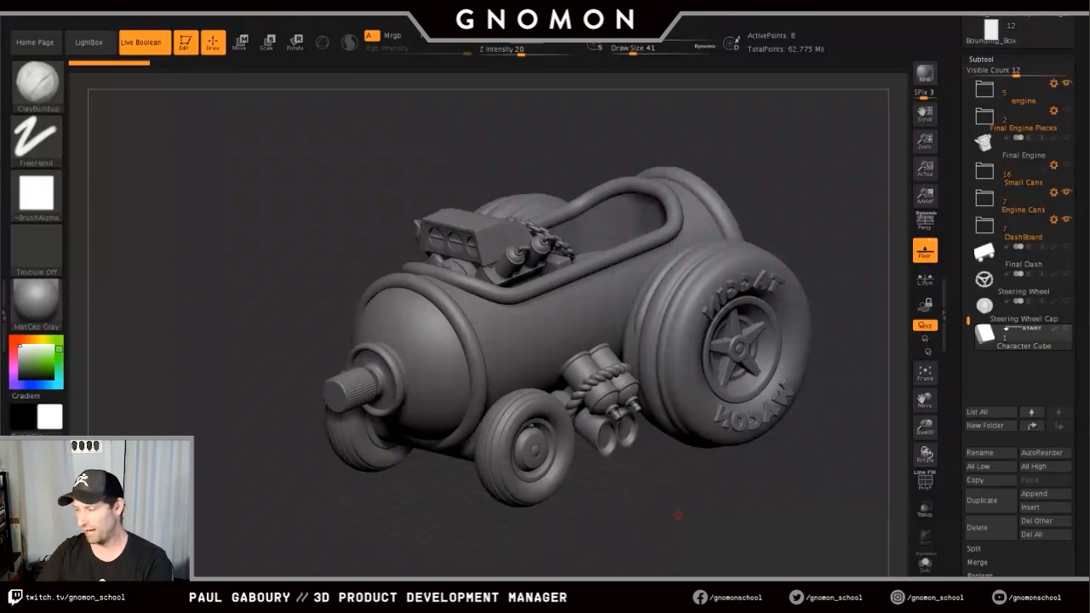
{"action": "left_click_drag", "start_coordinate": [968, 321], "coordinate": [967, 130]}
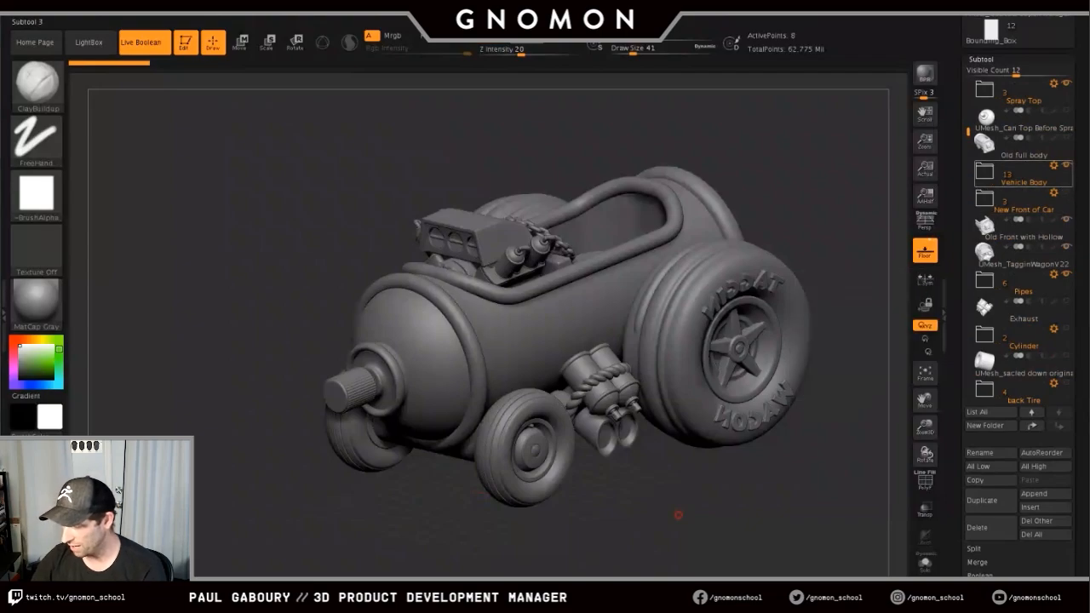
{"action": "left_click", "coordinate": [985, 171]}
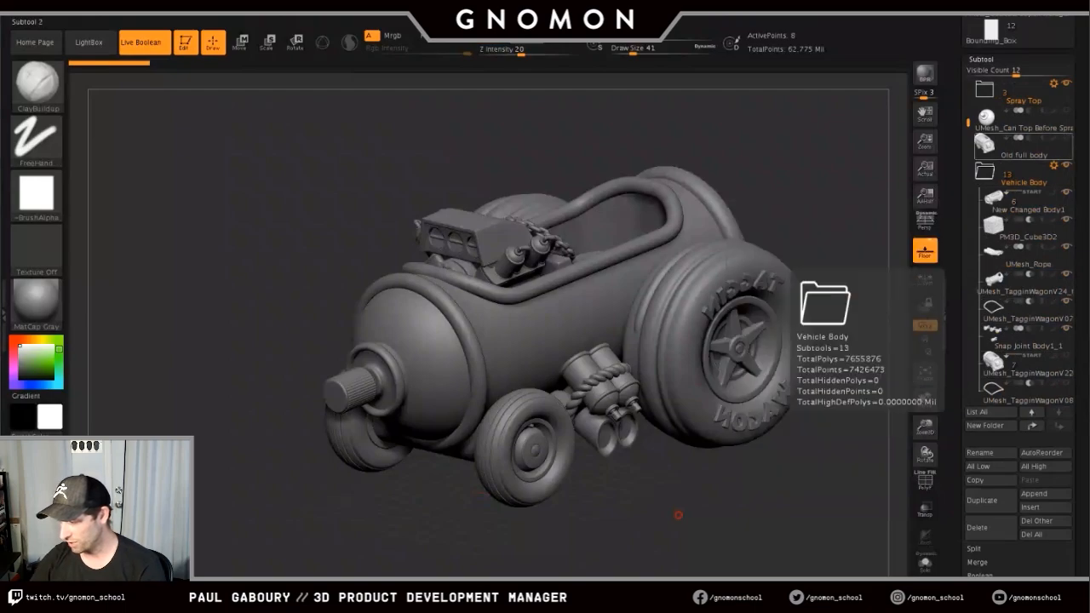
- Collapse the Parts of Body and Vehicle Body folders, and hide the Spray Top, the Pipes, and the car's rear body section
{"action": "scroll", "coordinate": [1022, 239], "scroll_direction": "up", "scroll_amount": 6}
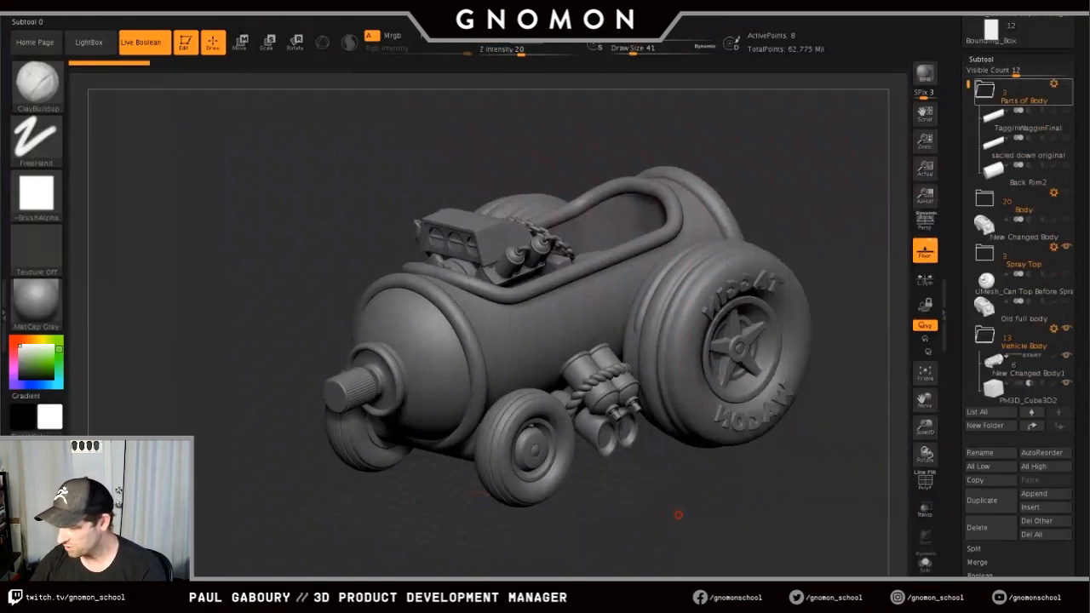
{"action": "left_click", "coordinate": [984, 90]}
{"action": "left_click", "coordinate": [1066, 165]}
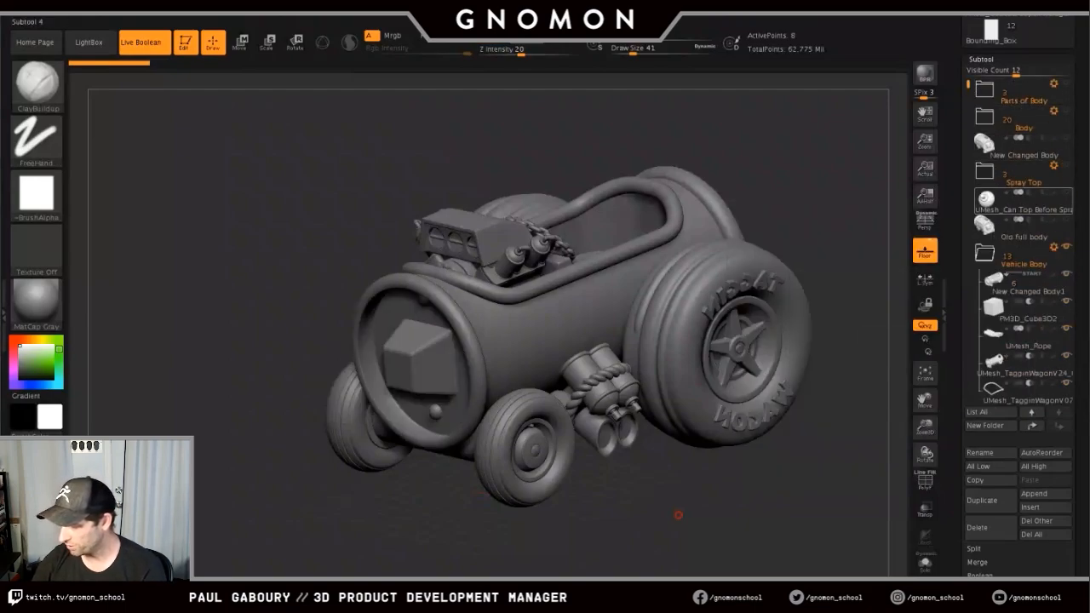
{"action": "mouse_move", "coordinate": [967, 85]}
{"action": "left_mouse_down"}
{"action": "mouse_move", "coordinate": [968, 162]}
{"action": "mouse_move", "coordinate": [967, 107]}
{"action": "mouse_move", "coordinate": [968, 130]}
{"action": "left_mouse_up"}
{"action": "left_click", "coordinate": [984, 144]}
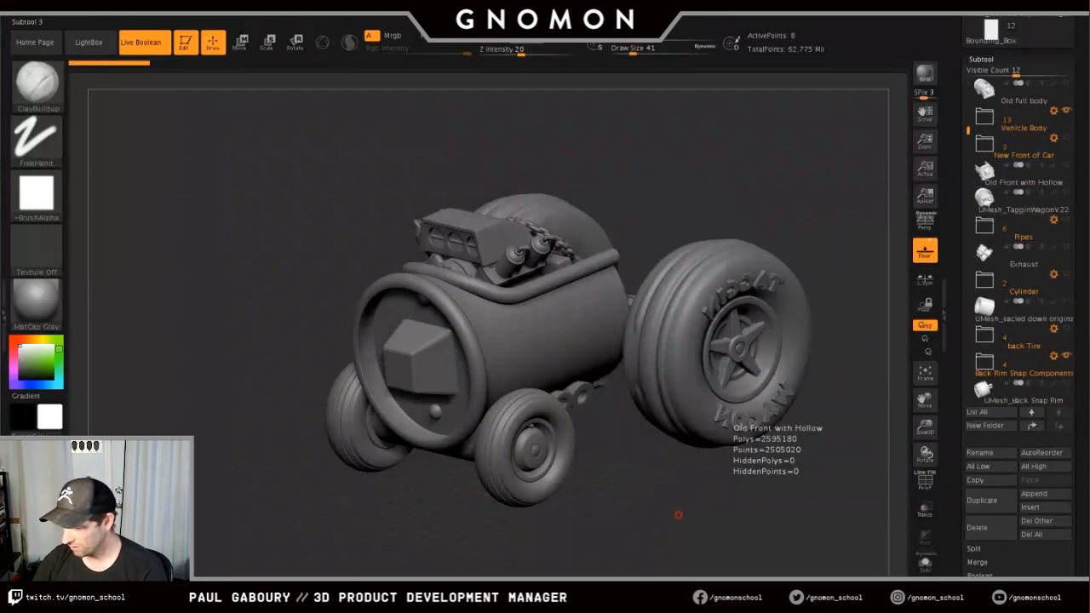
- Turn the car to see its interior and snap joints from above, and turn off the floor grid
{"action": "left_click_drag", "start_coordinate": [968, 130], "coordinate": [968, 147]}
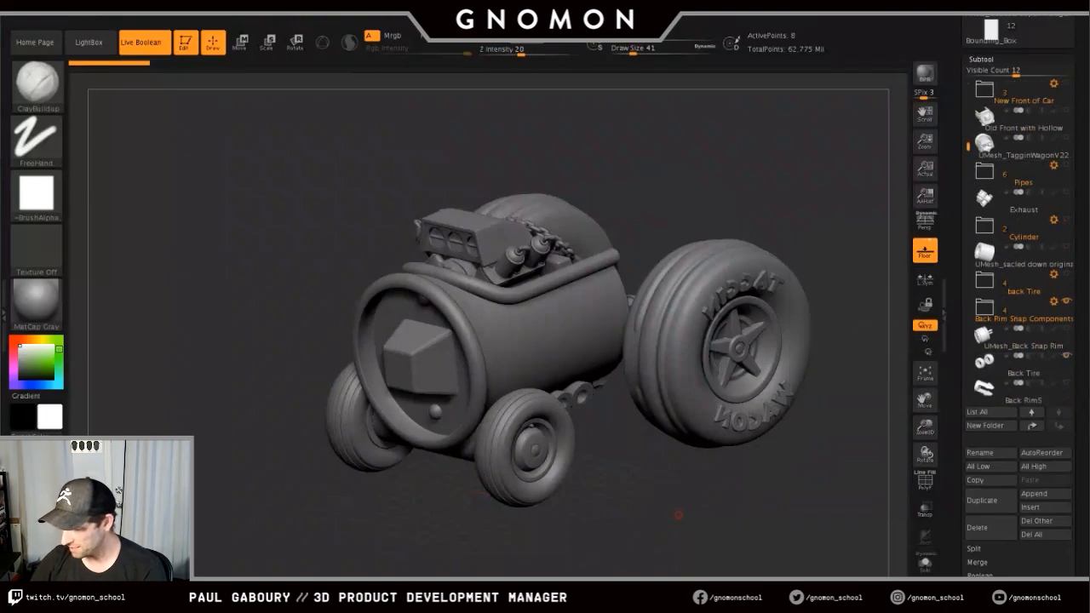
{"action": "left_click_drag", "start_coordinate": [647, 519], "coordinate": [583, 566]}
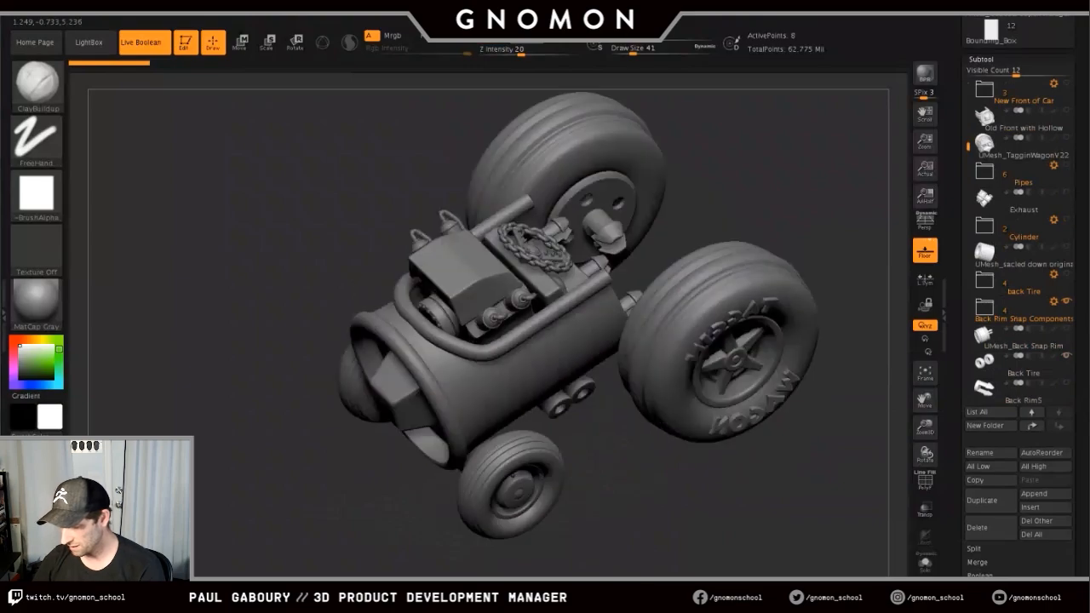
{"action": "left_click_drag", "start_coordinate": [596, 494], "coordinate": [566, 545]}
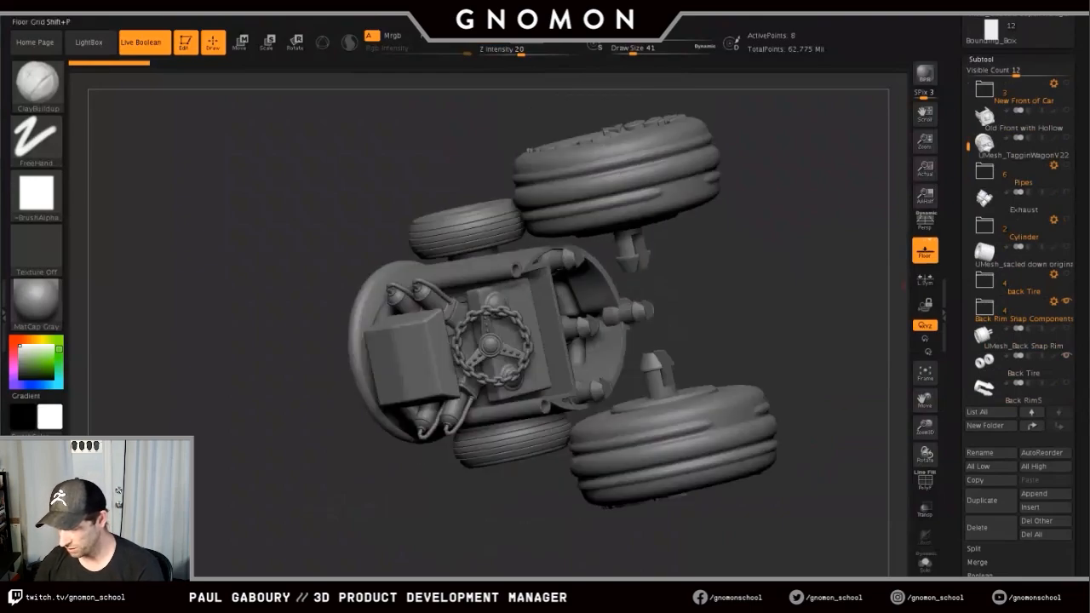
{"action": "left_click", "coordinate": [925, 250]}
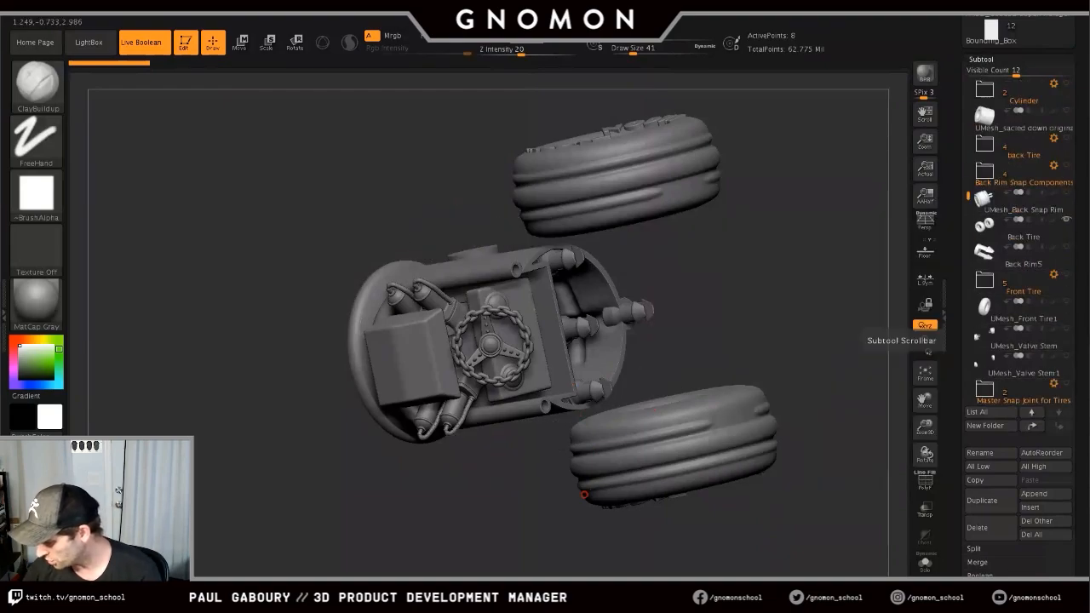
- Hide the Engine Cans, DashBoard, and engine folders to expose the sockets inside the car body
{"action": "left_click_drag", "start_coordinate": [968, 197], "coordinate": [968, 263]}
{"action": "left_click", "coordinate": [1065, 328]}
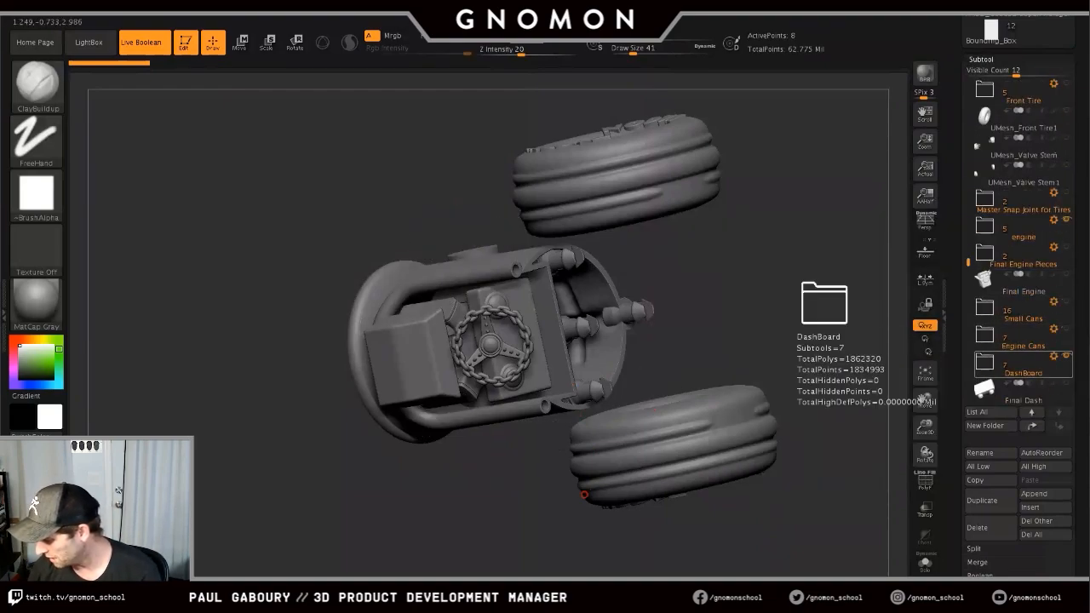
{"action": "left_click", "coordinate": [1066, 356]}
{"action": "left_click", "coordinate": [1065, 220]}
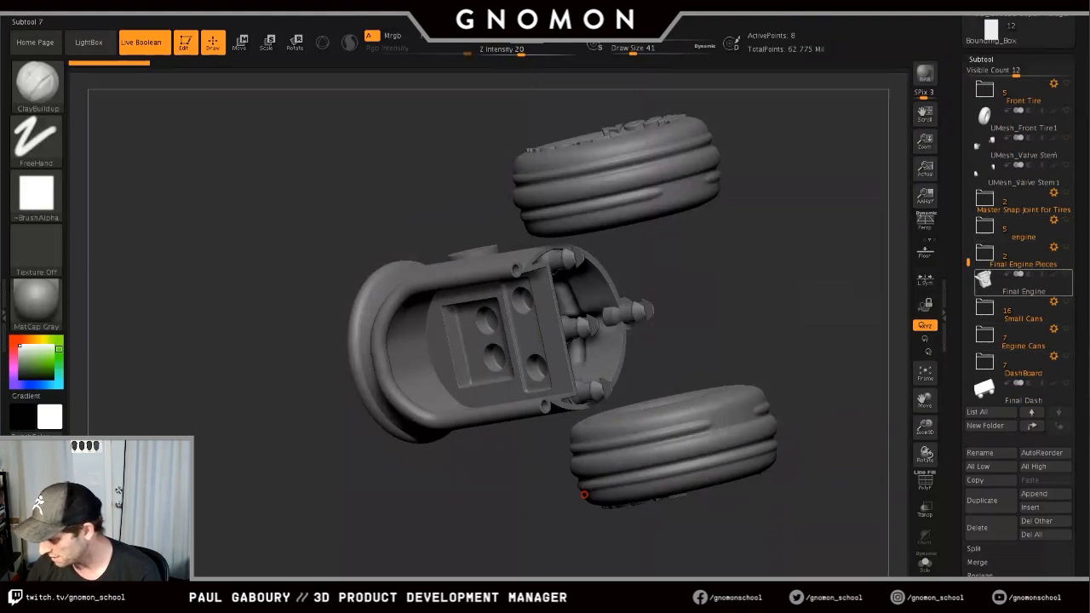
- Expand the Vehicle Body folder and show the rear body section, UMesh_TagginWagonV22, viewing the car from the front side
{"action": "mouse_move", "coordinate": [968, 263]}
{"action": "left_mouse_down"}
{"action": "mouse_move", "coordinate": [968, 330]}
{"action": "mouse_move", "coordinate": [968, 104]}
{"action": "left_mouse_up"}
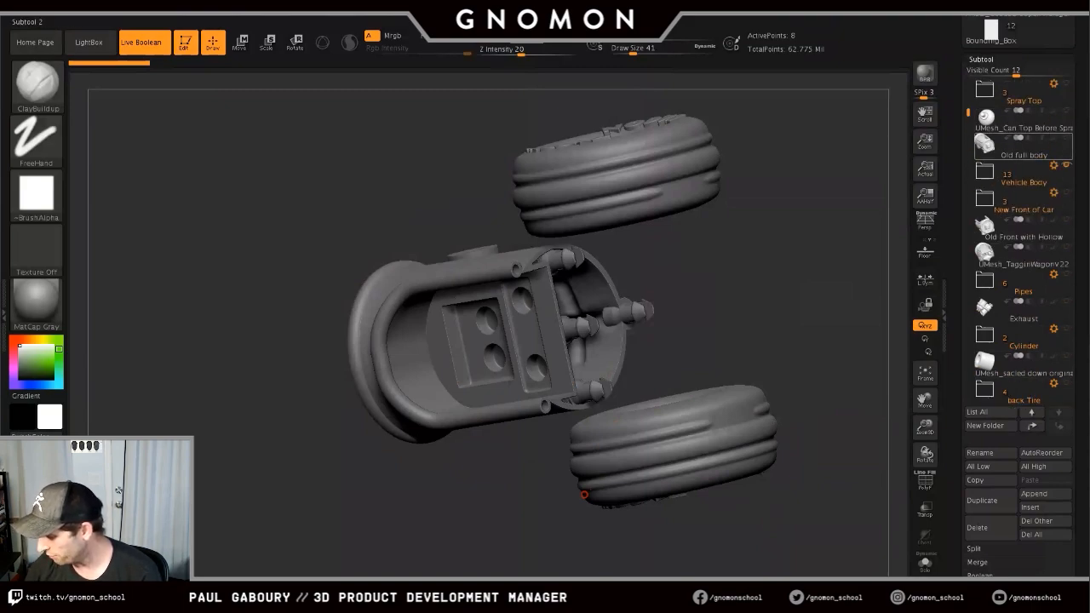
{"action": "left_click", "coordinate": [984, 172]}
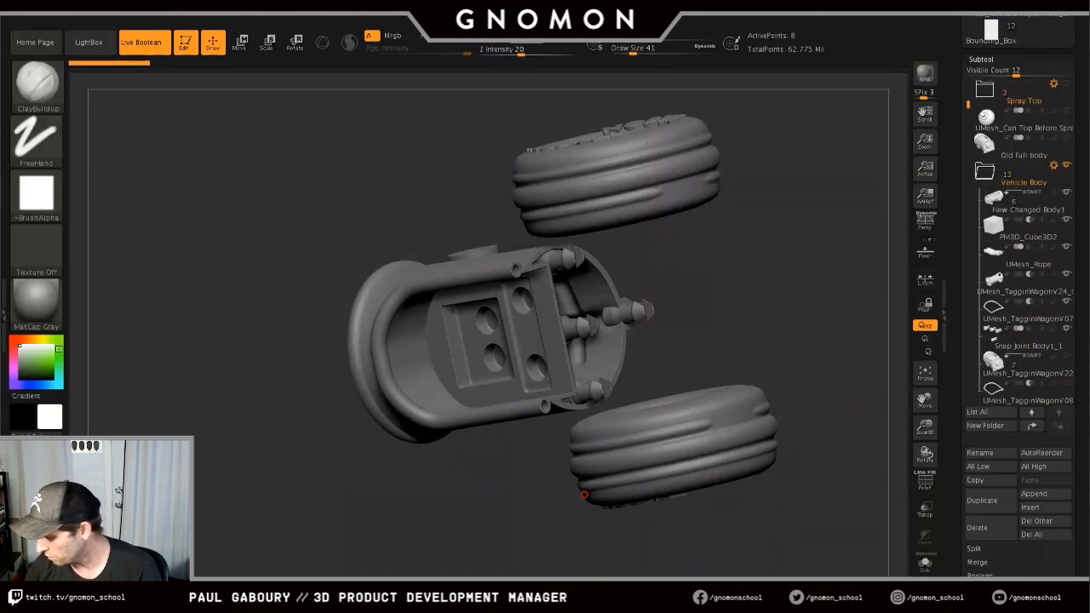
{"action": "left_click_drag", "start_coordinate": [648, 309], "coordinate": [689, 196]}
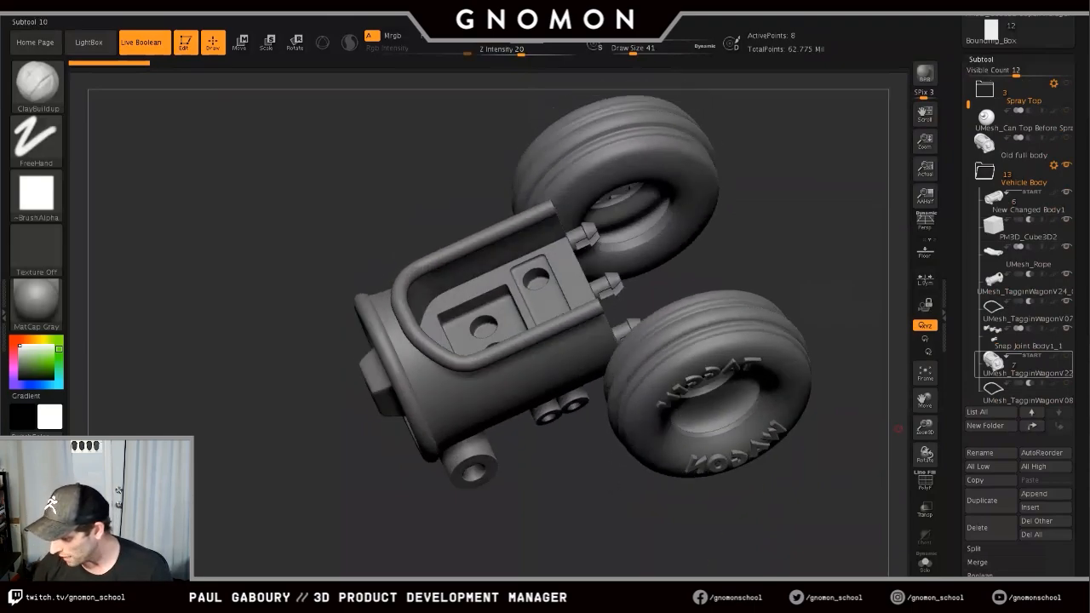
{"action": "left_click", "coordinate": [1066, 356]}
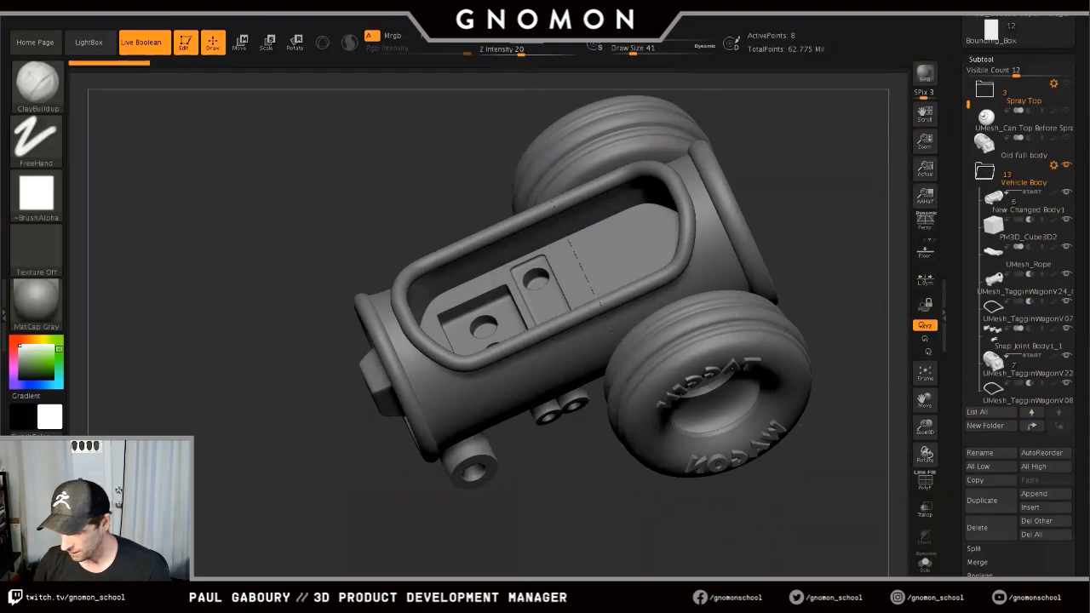
- Find the Back Tire subtool and hide the back tires, keeping the bare car body in view
{"action": "left_click_drag", "start_coordinate": [732, 501], "coordinate": [787, 434]}
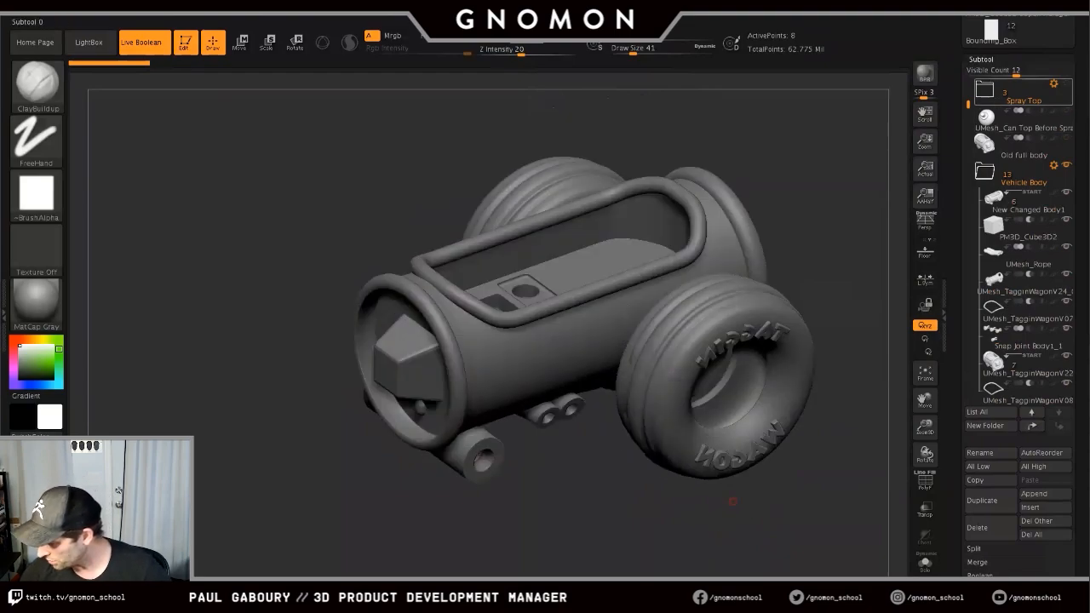
{"action": "left_click_drag", "start_coordinate": [968, 104], "coordinate": [968, 230]}
{"action": "mouse_move", "coordinate": [988, 308]}
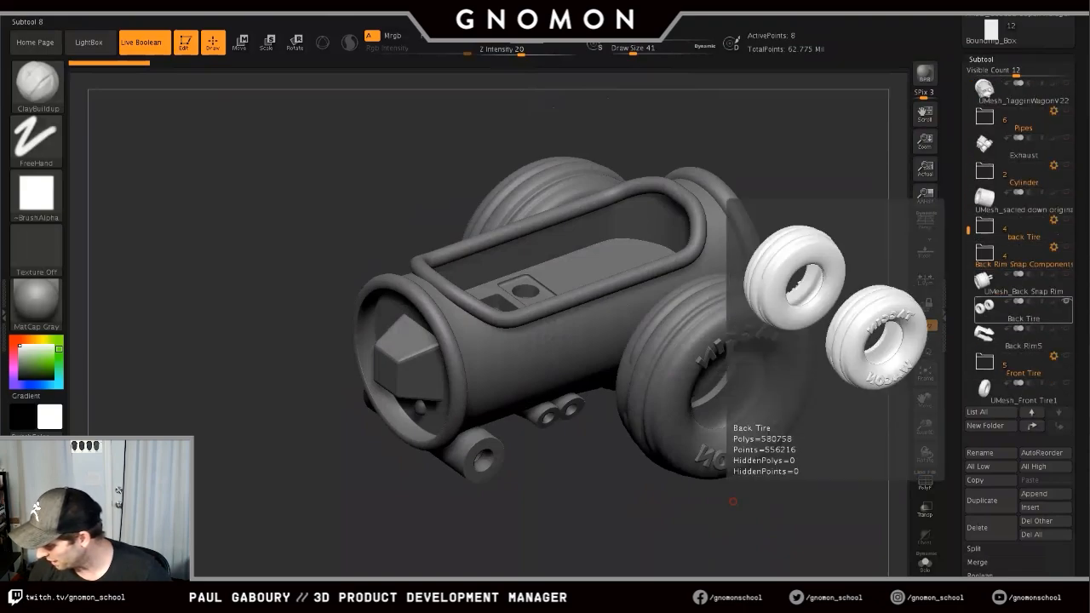
{"action": "left_click_drag", "start_coordinate": [968, 230], "coordinate": [968, 124]}
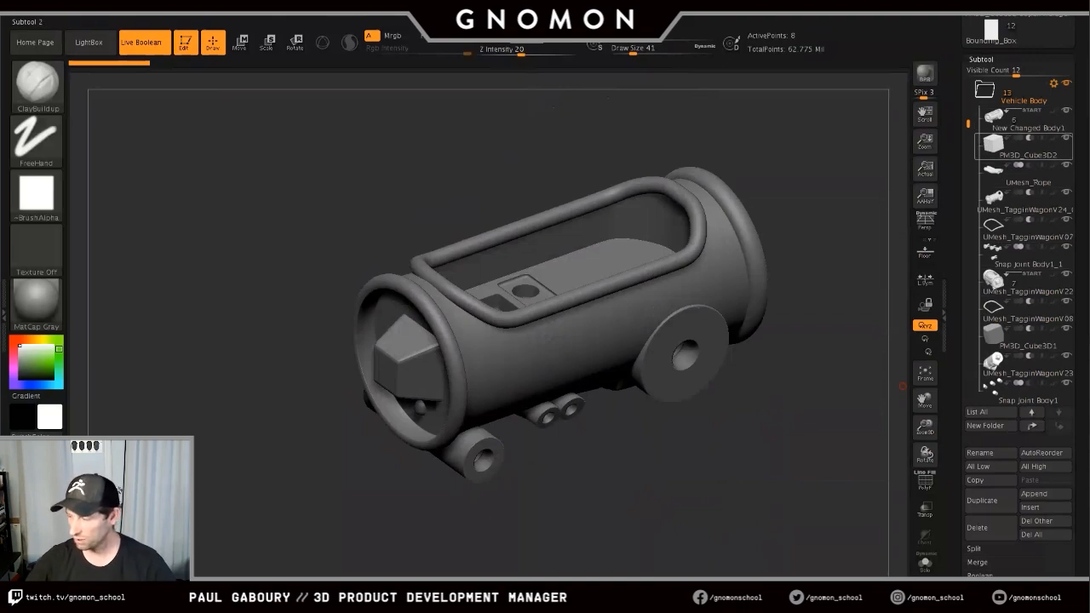
{"action": "mouse_move", "coordinate": [1028, 337]}
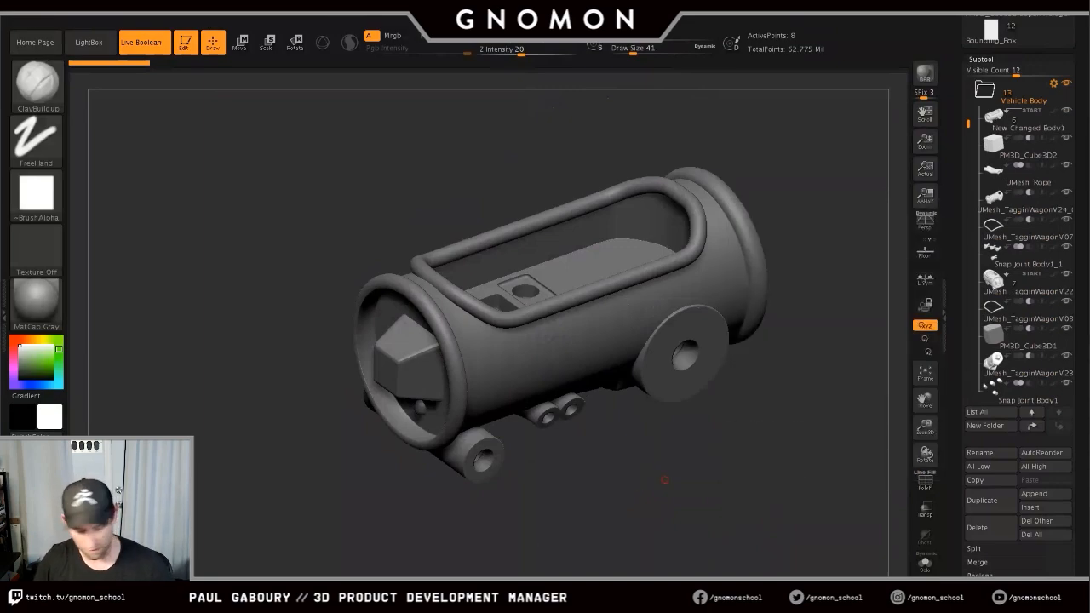
{"action": "left_click_drag", "start_coordinate": [749, 460], "coordinate": [689, 480], "text": "alt"}
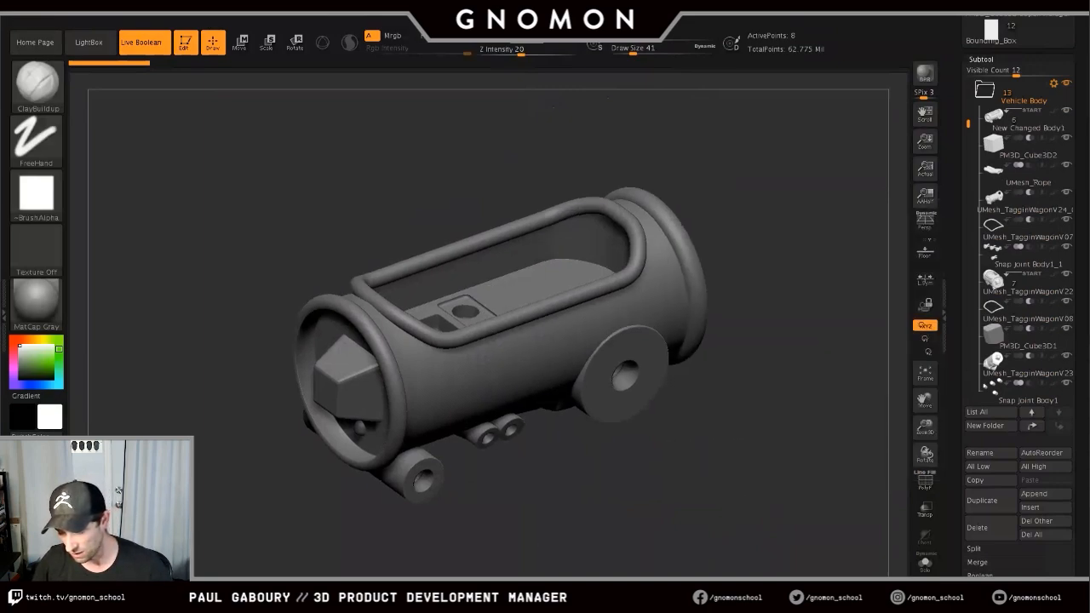
- Turn on the PolyFrame display and select the New Changed Body1 subtool
{"action": "key", "text": "shift"}
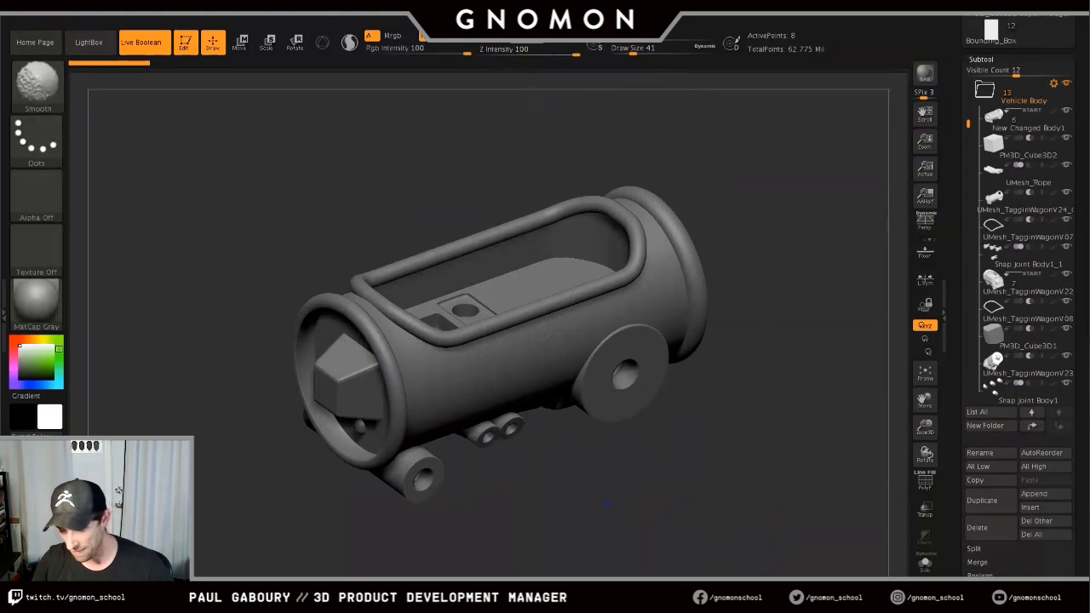
{"action": "key", "text": "shift+f"}
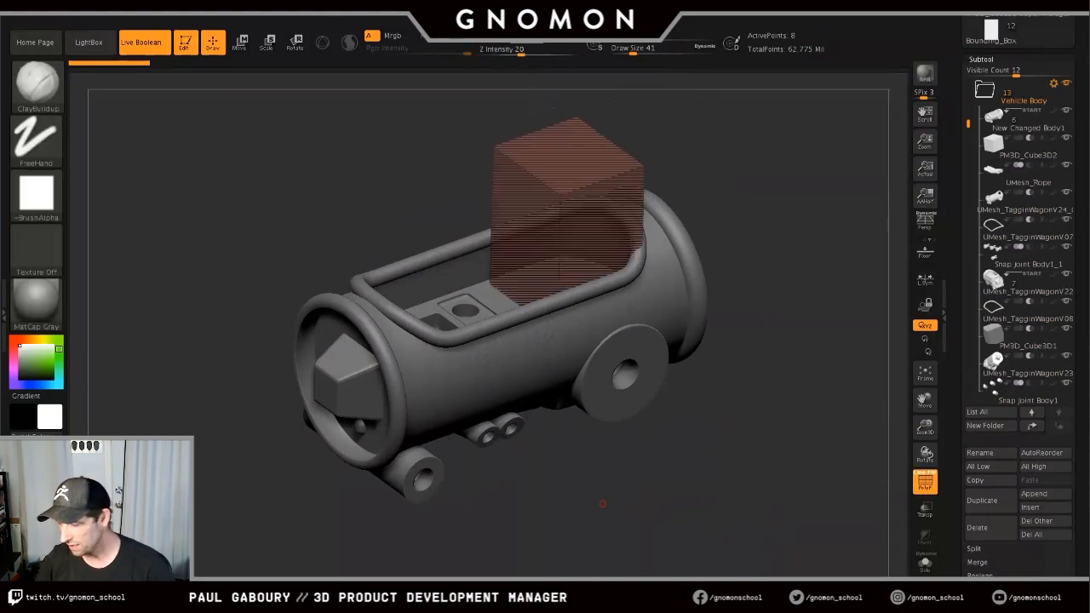
{"action": "key", "text": "Down"}
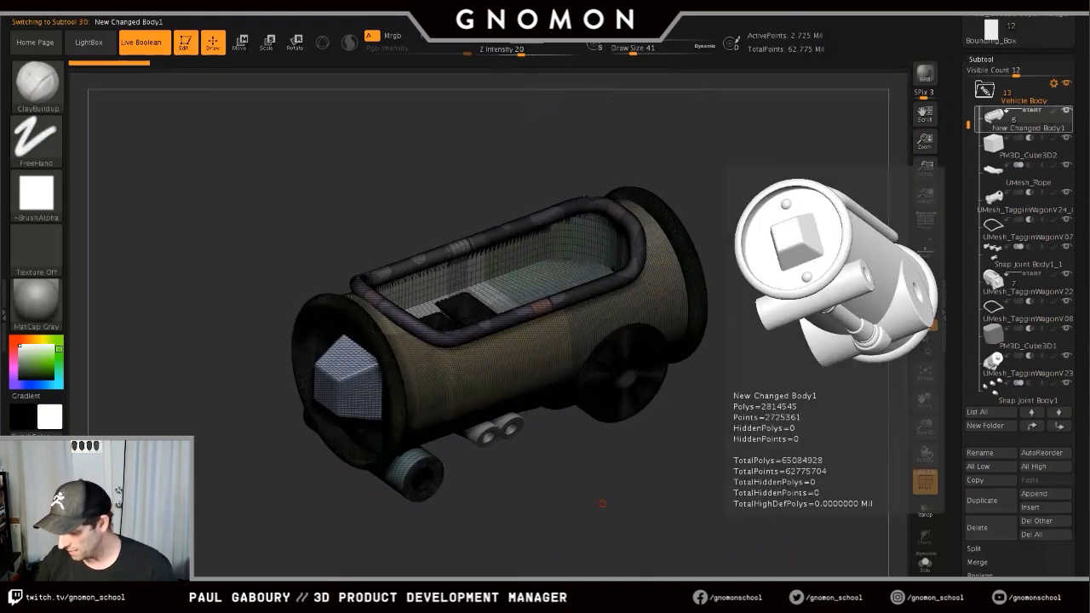
- Isolate New Changed Body1 with Solo, turn off PolyFrame, and view the full body from the side and above
{"action": "left_click", "coordinate": [924, 563]}
{"action": "mouse_move", "coordinate": [627, 530]}
{"action": "left_mouse_down"}
{"action": "mouse_move", "coordinate": [625, 490]}
{"action": "mouse_move", "coordinate": [612, 477]}
{"action": "left_mouse_up"}
{"action": "key", "text": "shift+f"}
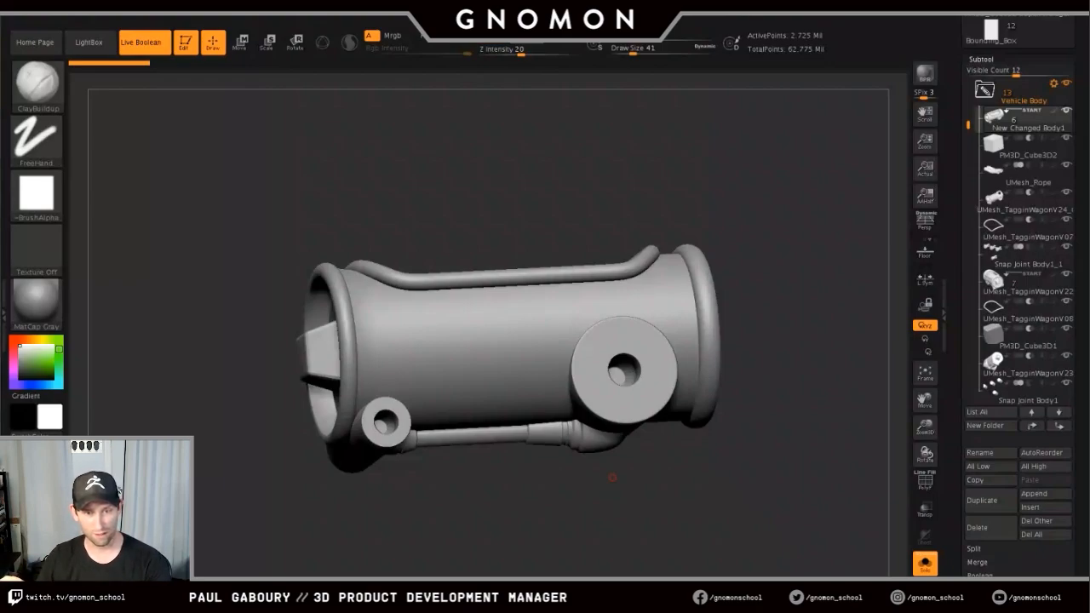
{"action": "left_click_drag", "start_coordinate": [697, 467], "coordinate": [709, 511]}
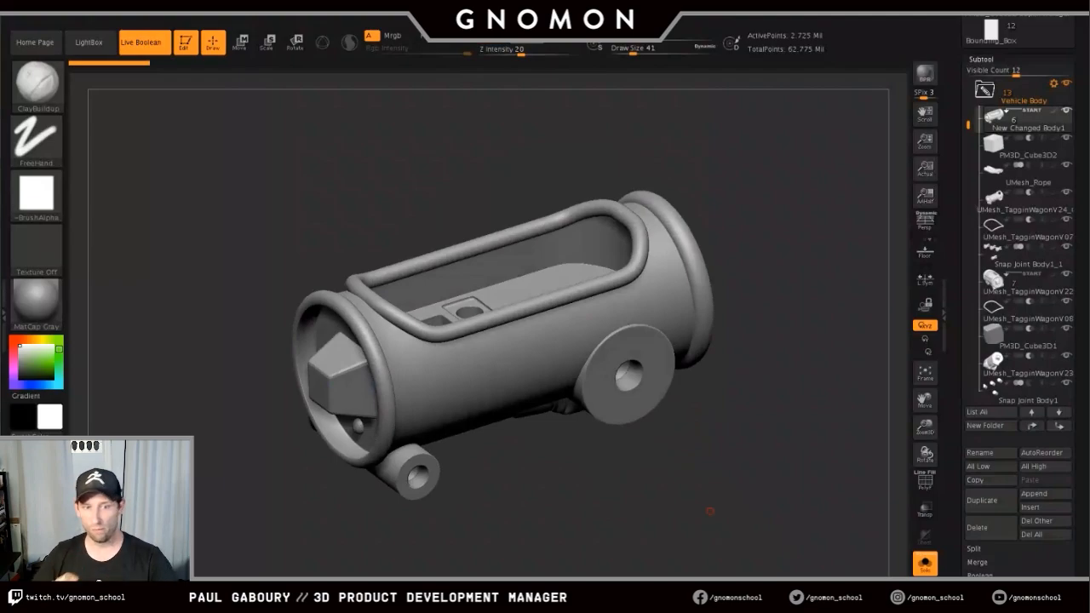
{"action": "left_click_drag", "start_coordinate": [691, 464], "coordinate": [653, 475]}
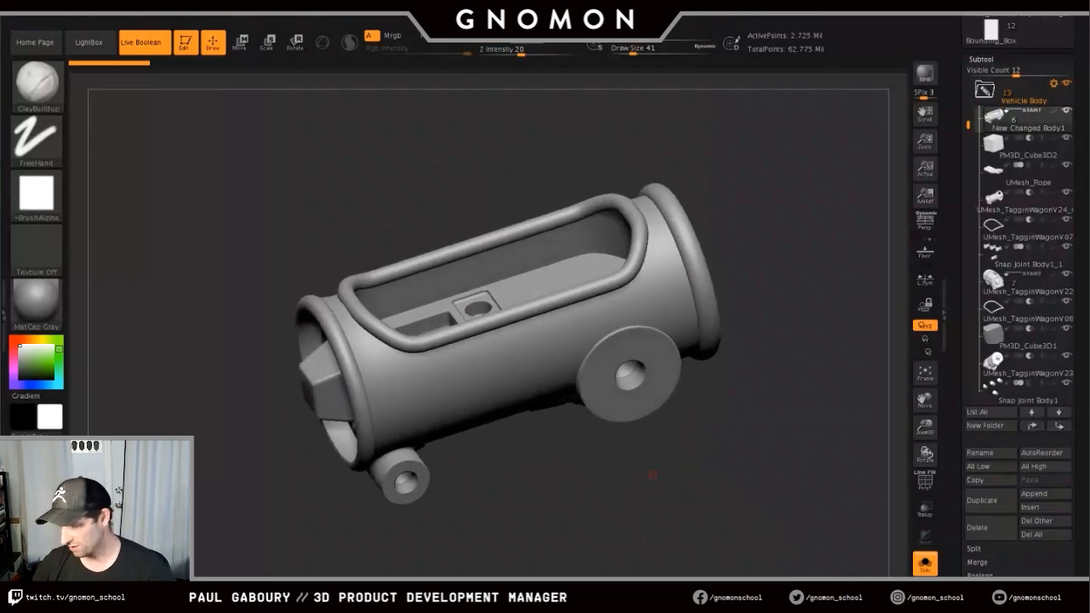
- Hide the rear body parts starting at UMesh_TagginWagonV22, and turn off Solo to show the front section with its snap joints
{"action": "left_click", "coordinate": [1066, 274], "text": "shift"}
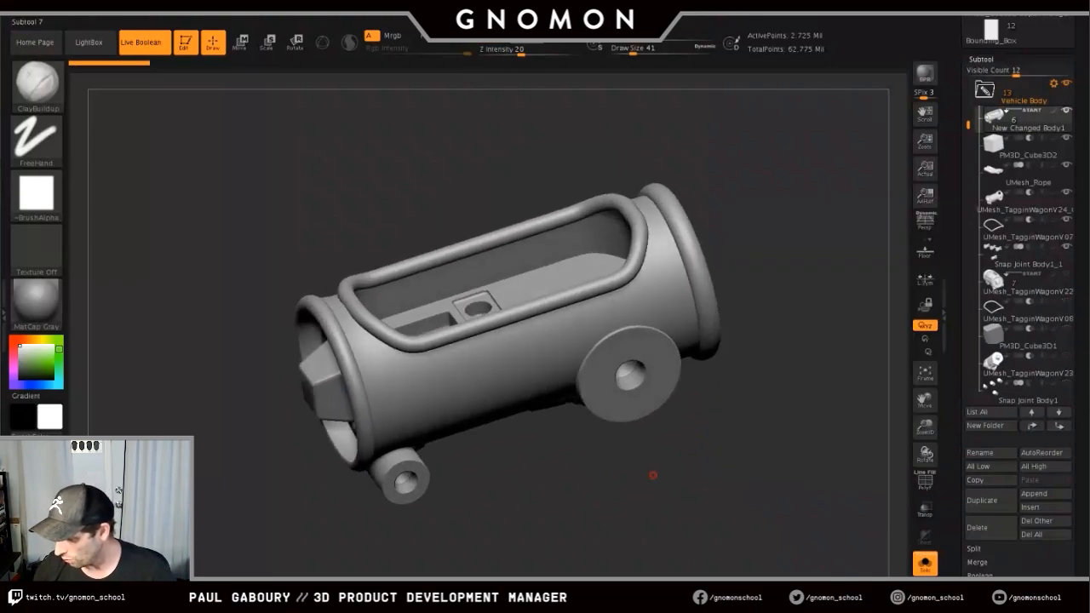
{"action": "left_click_drag", "start_coordinate": [660, 516], "coordinate": [646, 471]}
{"action": "left_click", "coordinate": [925, 564]}
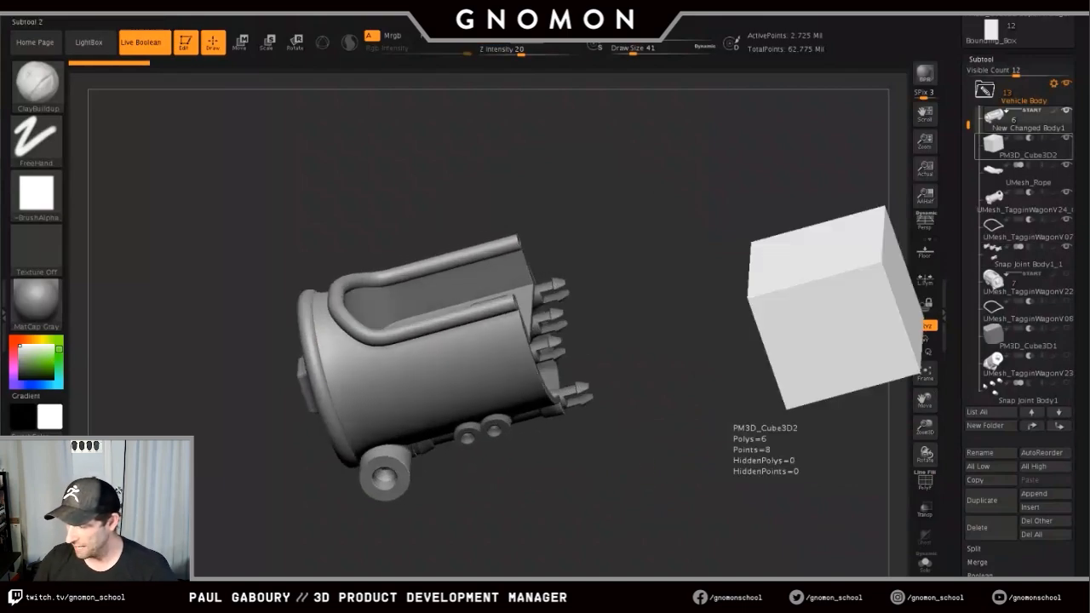
{"action": "mouse_move", "coordinate": [1017, 119]}
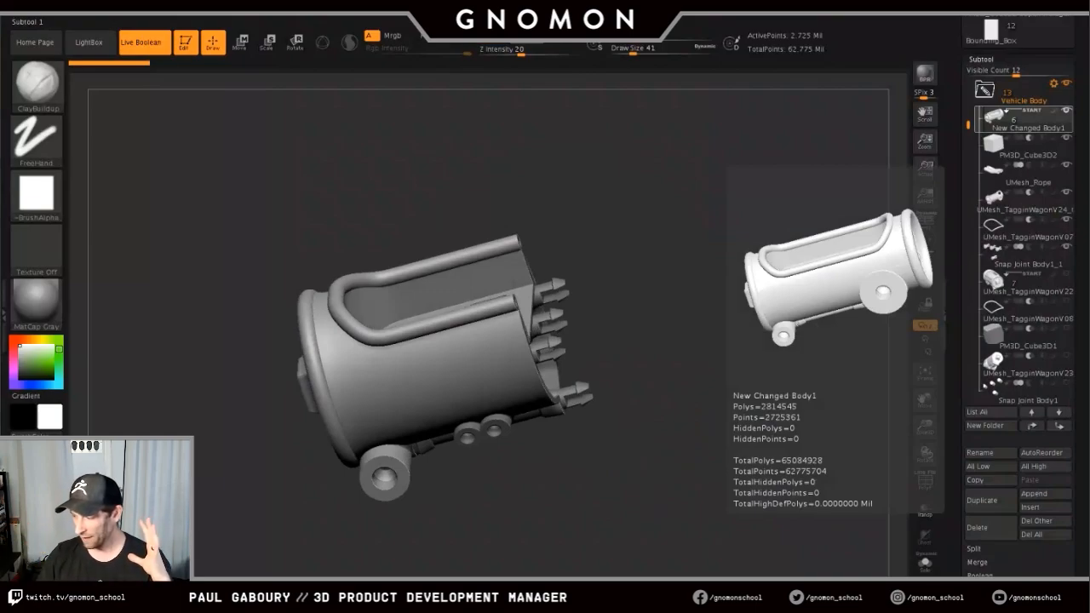
{"action": "mouse_move", "coordinate": [1022, 174]}
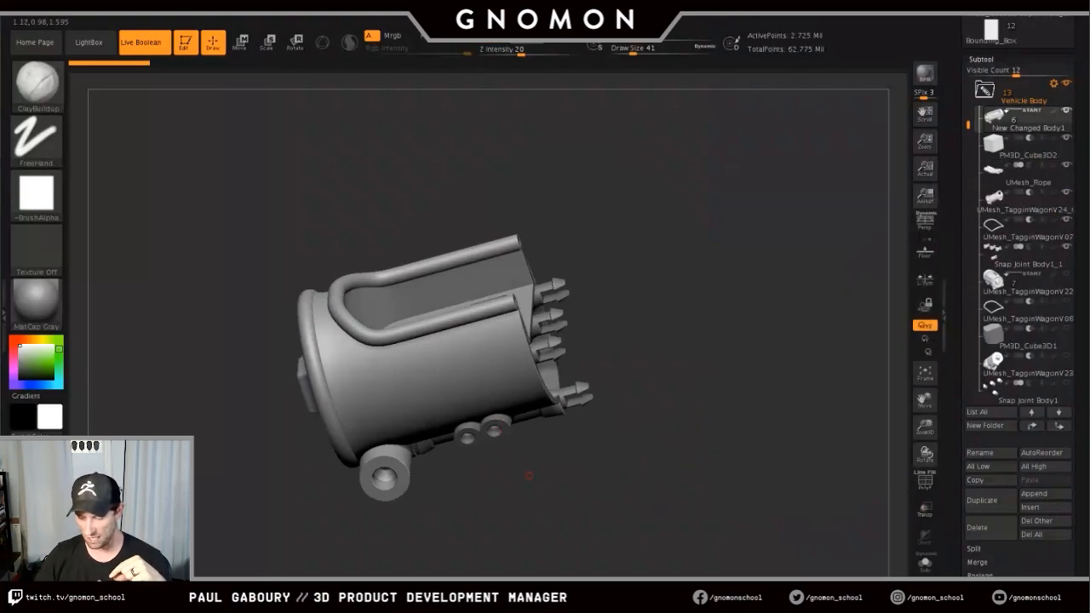
- Inspect the front section from below and behind, selecting the UMesh_TagginWagonV07 trim and the Snap Joint Body1_1 subtool
{"action": "left_click_drag", "start_coordinate": [531, 498], "coordinate": [532, 462]}
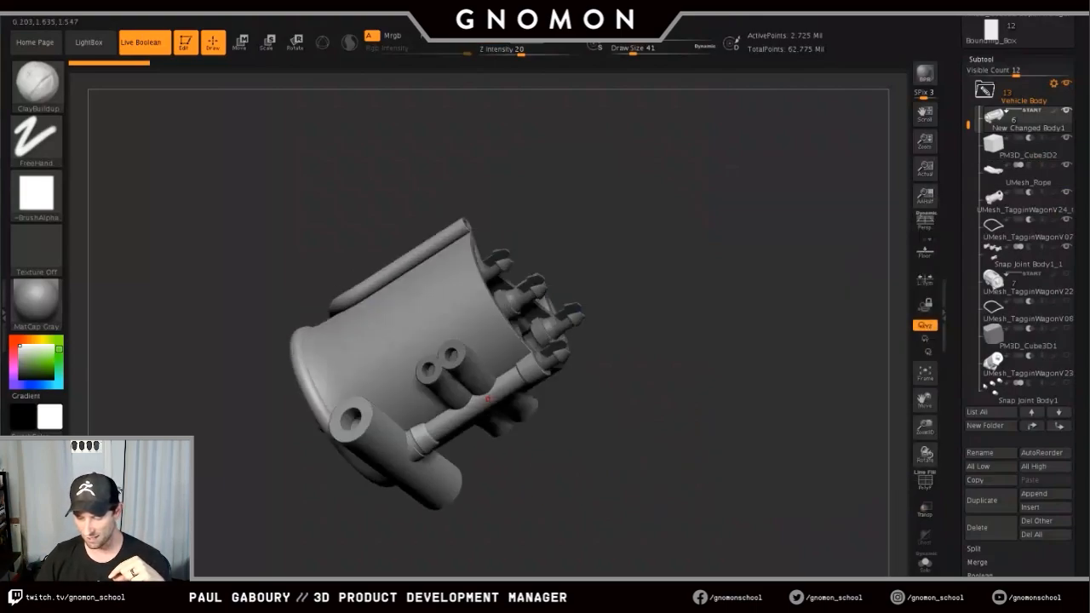
{"action": "mouse_move", "coordinate": [1022, 202]}
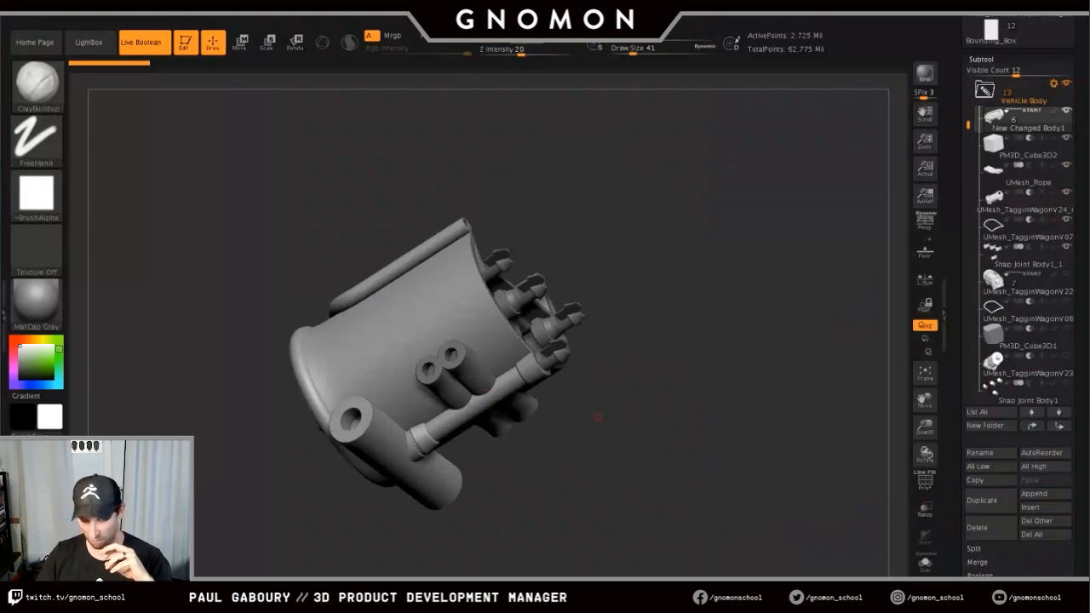
{"action": "left_click_drag", "start_coordinate": [723, 341], "coordinate": [580, 455]}
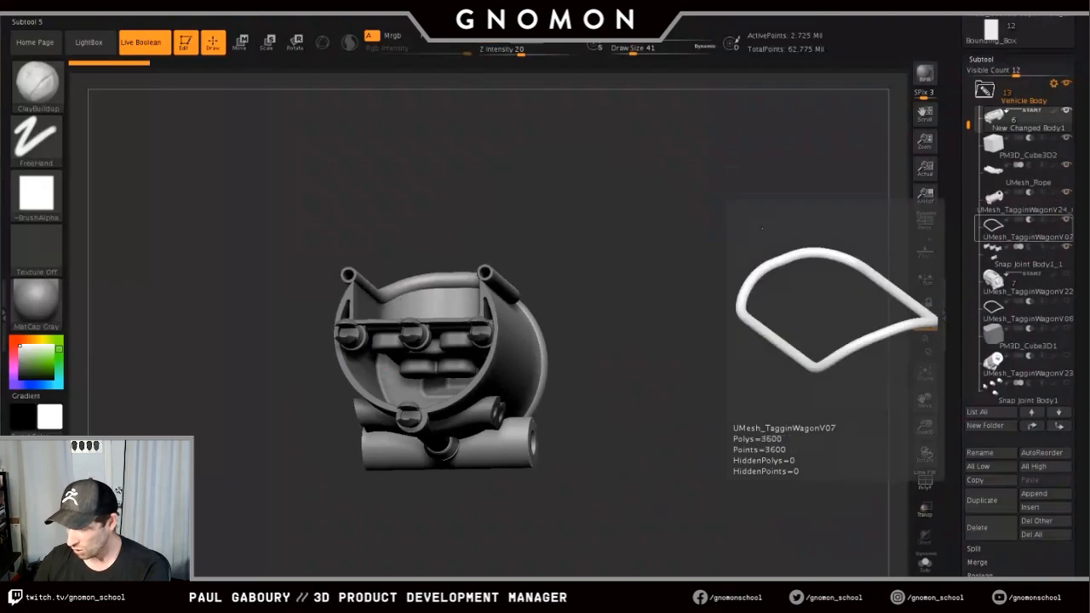
{"action": "left_click", "coordinate": [1022, 228]}
{"action": "left_click_drag", "start_coordinate": [687, 418], "coordinate": [671, 430]}
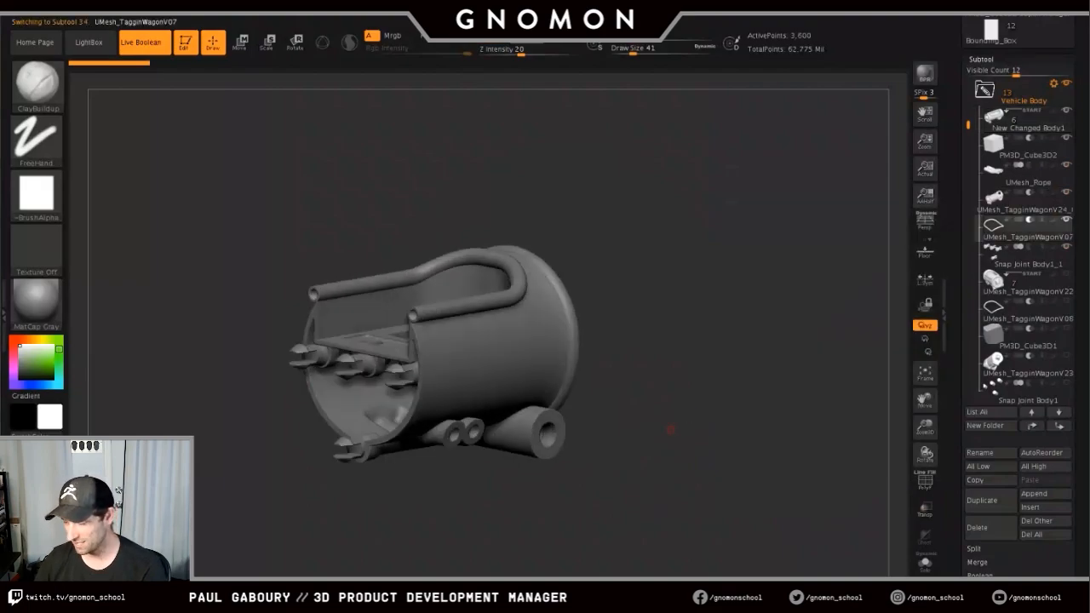
{"action": "left_click", "coordinate": [1022, 255]}
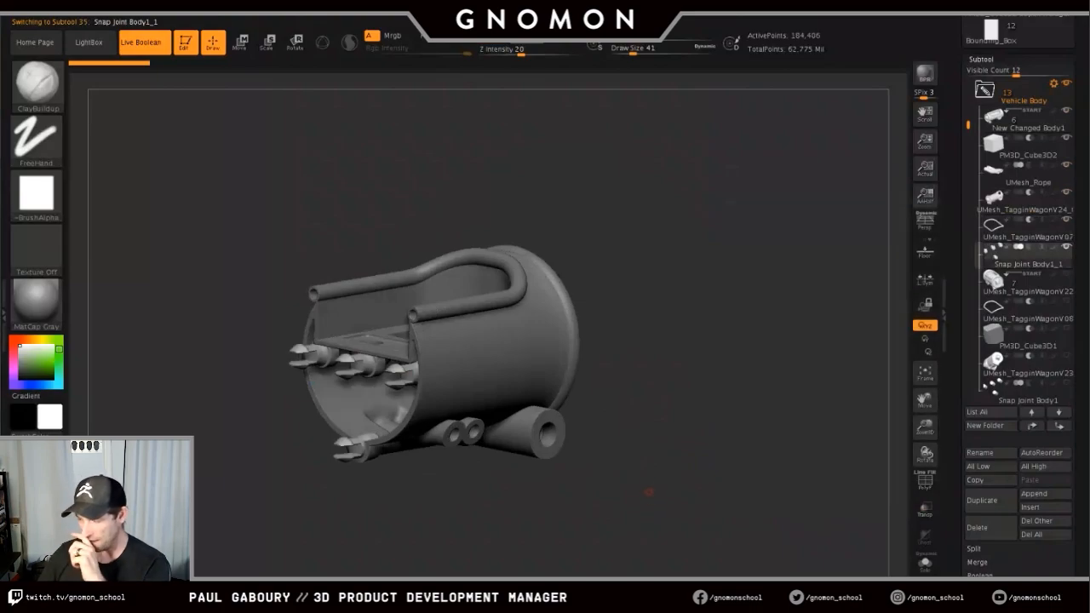
- Clone the New Changed Body1 subtool as a separate tool, switch to the clone, and view it from the side
{"action": "mouse_move", "coordinate": [1022, 285]}
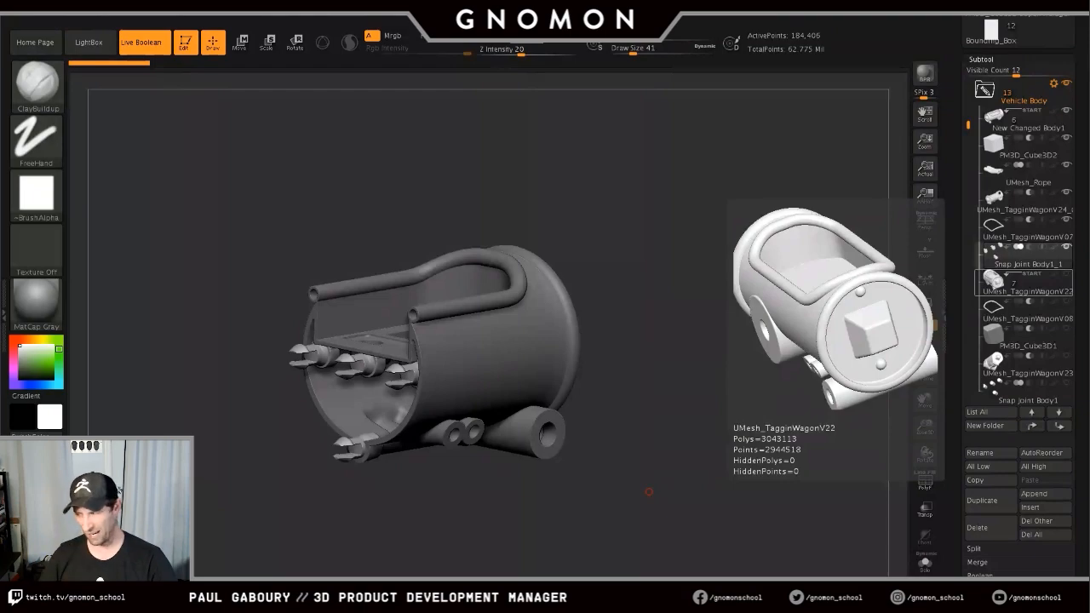
{"action": "scroll", "coordinate": [991, 281], "scroll_direction": "up", "scroll_amount": 5}
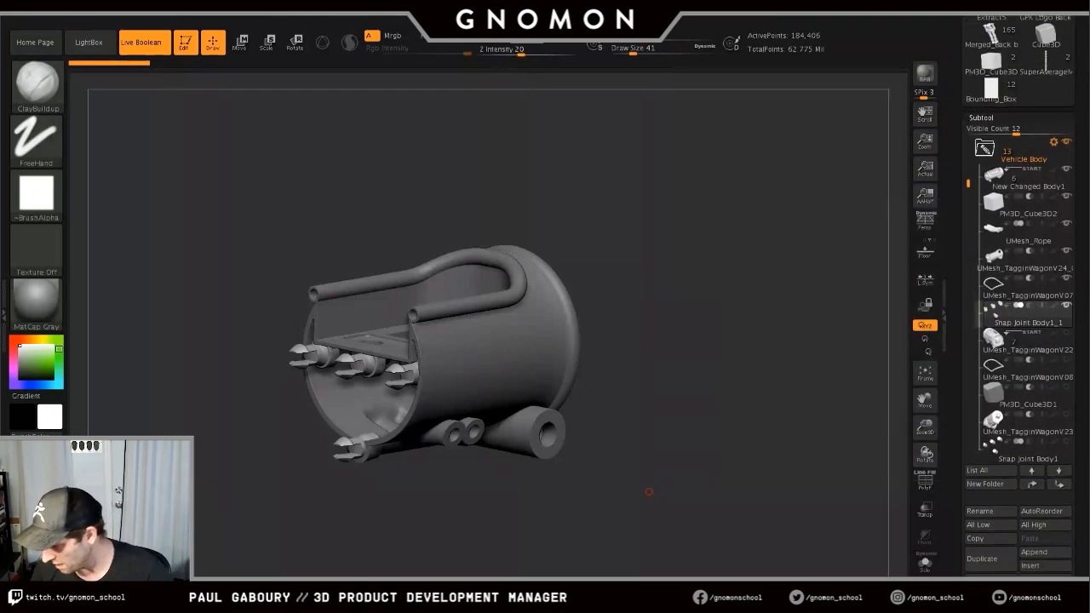
{"action": "left_click", "coordinate": [1025, 286]}
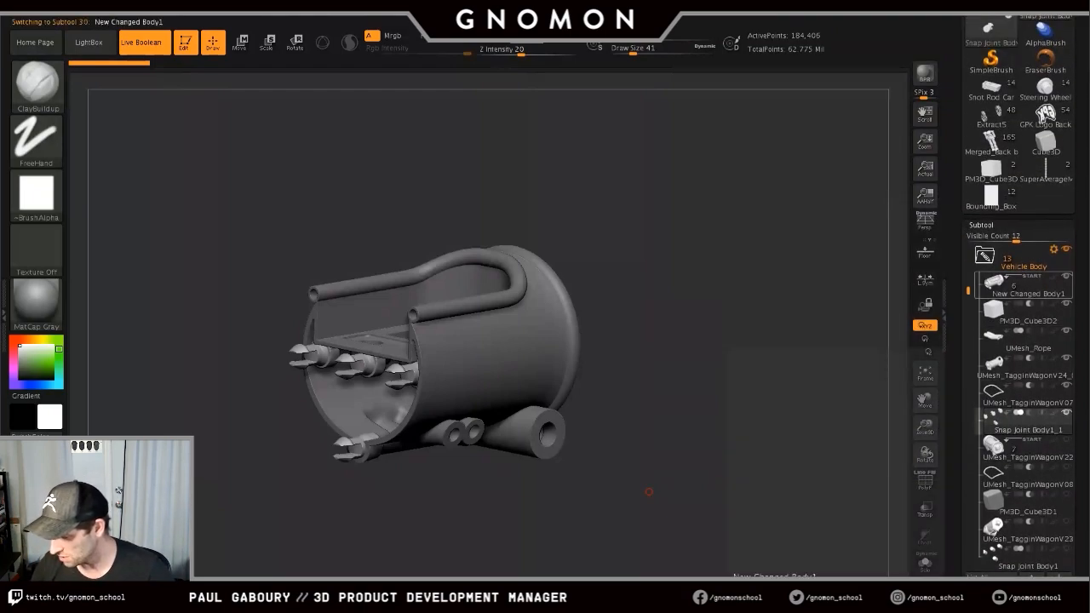
{"action": "scroll", "coordinate": [1025, 286], "scroll_direction": "up", "scroll_amount": 5}
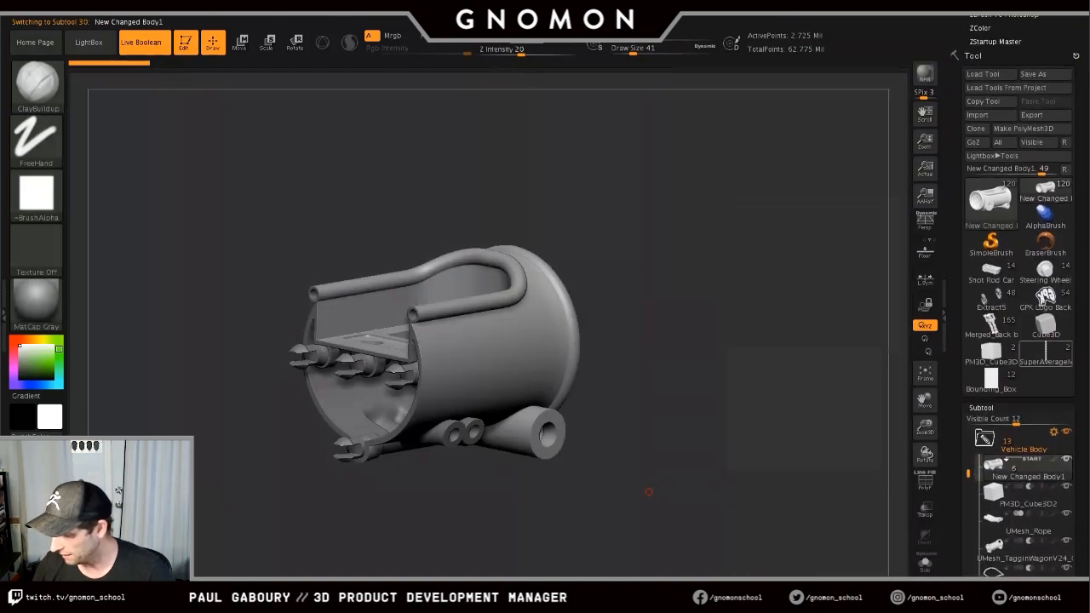
{"action": "left_click", "coordinate": [976, 129]}
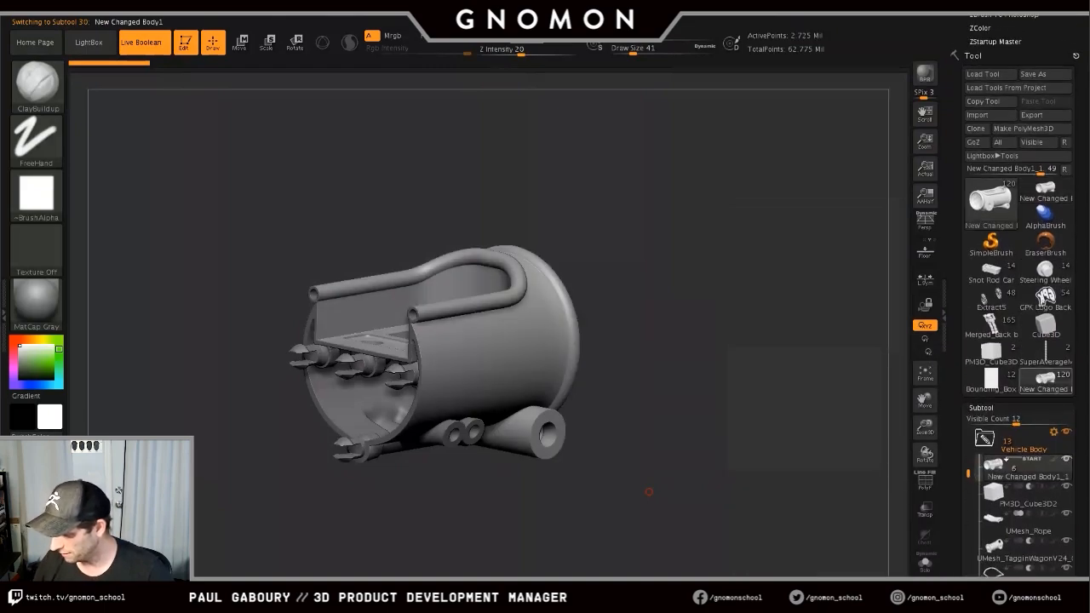
{"action": "mouse_move", "coordinate": [1045, 379]}
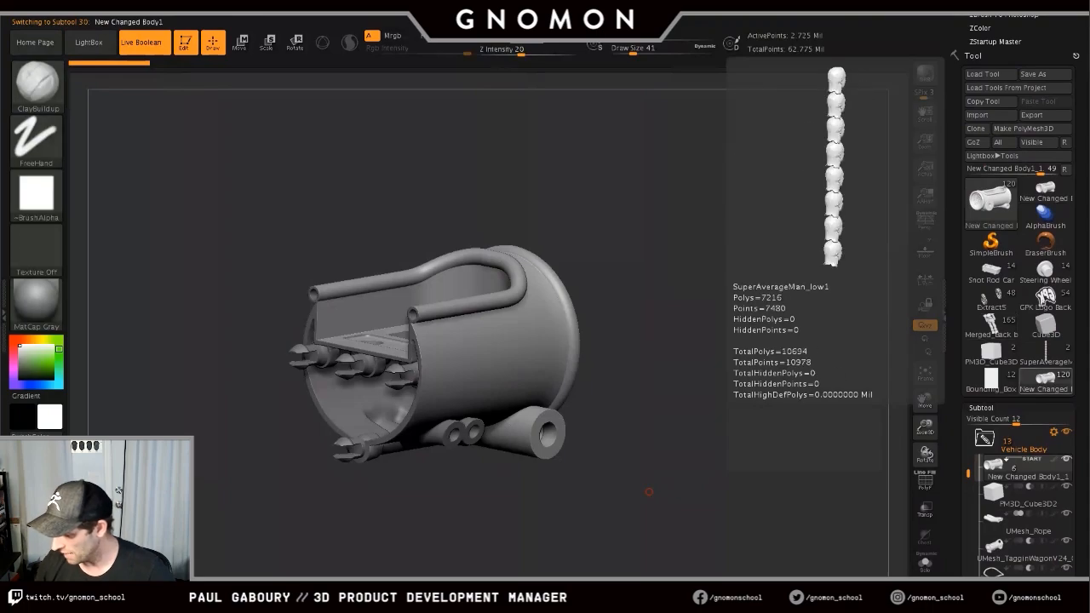
{"action": "left_click", "coordinate": [989, 197]}
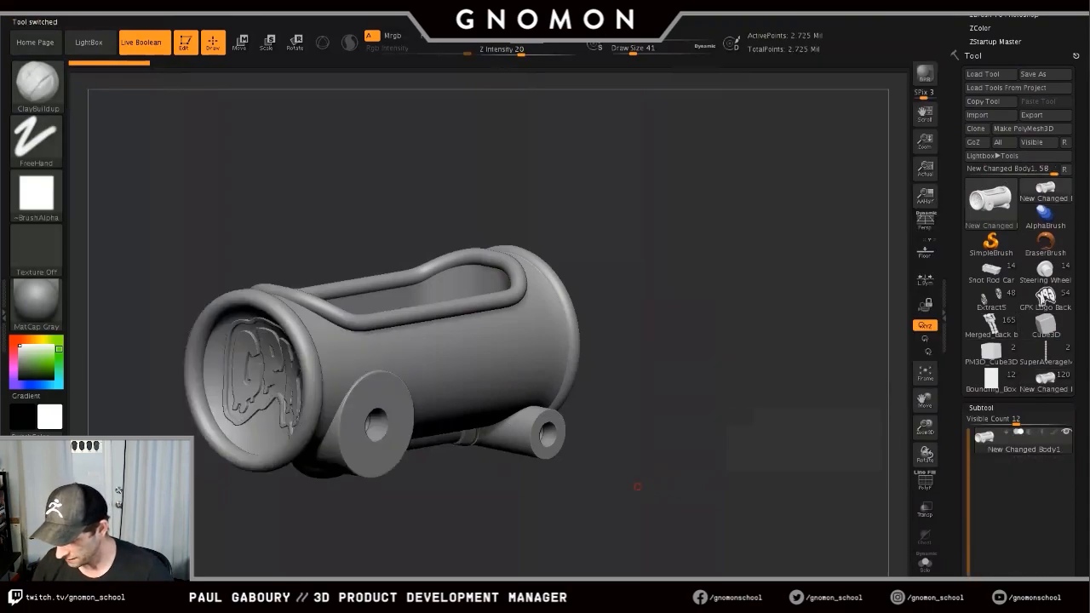
{"action": "left_click_drag", "start_coordinate": [766, 460], "coordinate": [498, 460]}
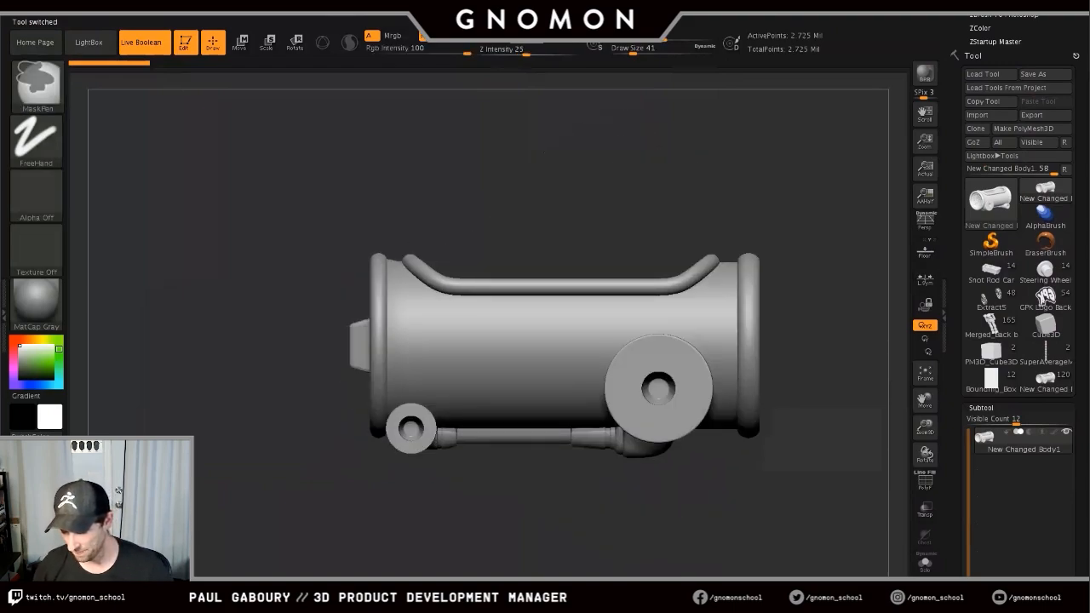
{"action": "right_click_drag", "start_coordinate": [498, 460], "coordinate": [498, 408], "text": "ctrl"}
{"action": "left_click_drag", "start_coordinate": [643, 477], "coordinate": [581, 478], "text": "alt"}
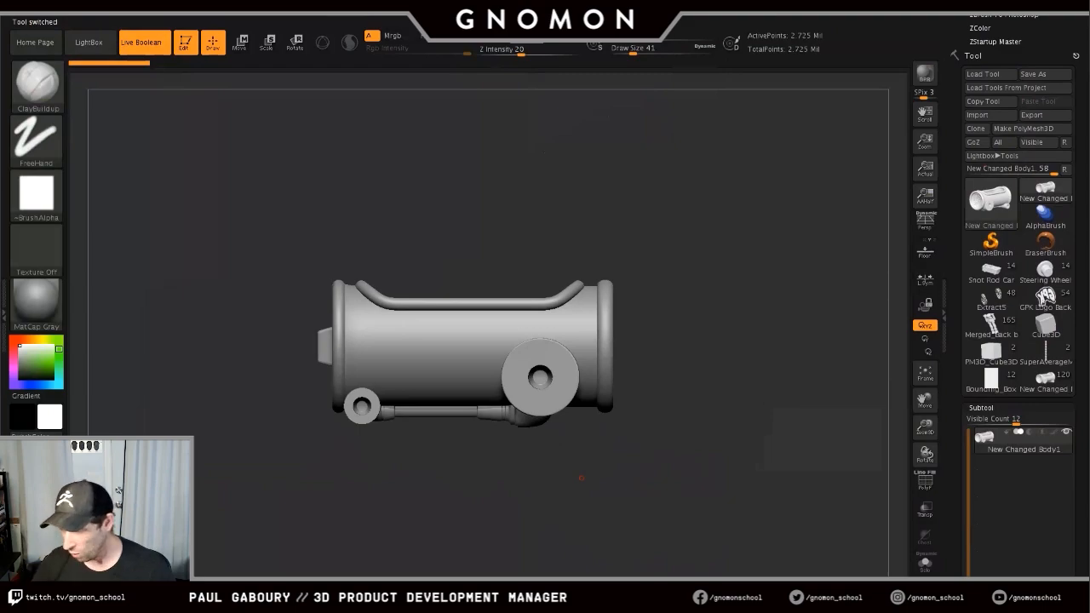
- Set the cloned body's scene scale in Scale Master to 4.018 x 4.463 x 8.939 in
{"action": "left_click_drag", "start_coordinate": [1078, 111], "coordinate": [1078, 522]}
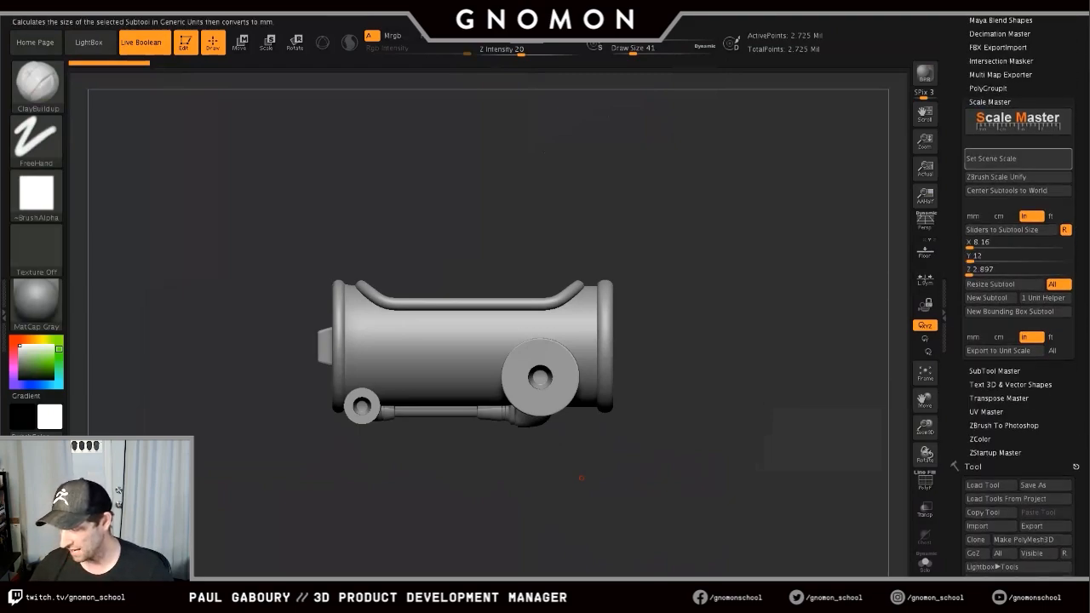
{"action": "left_click", "coordinate": [990, 158]}
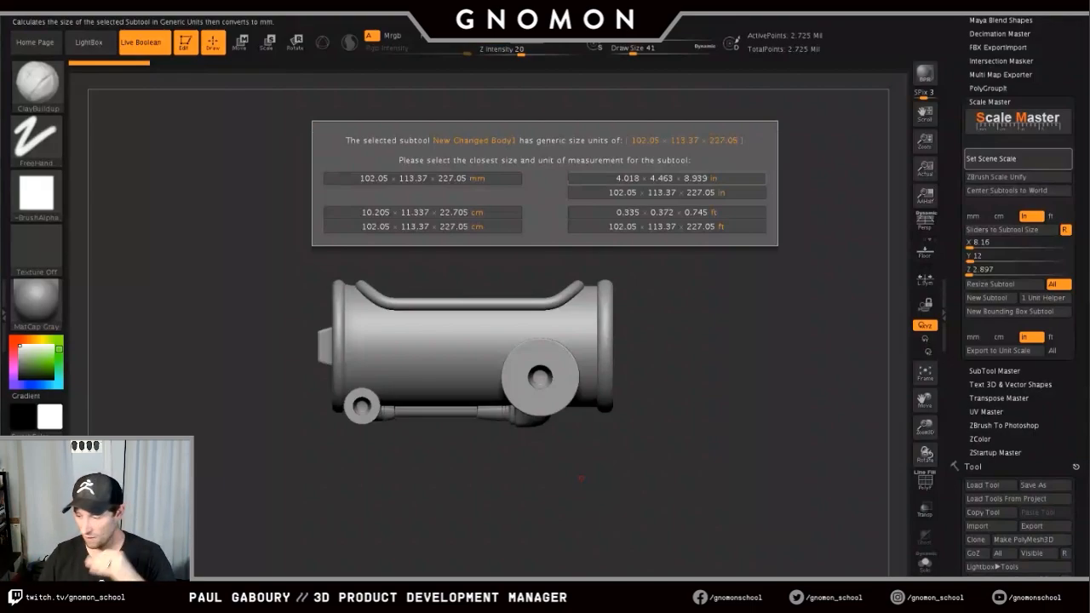
{"action": "left_click", "coordinate": [666, 178]}
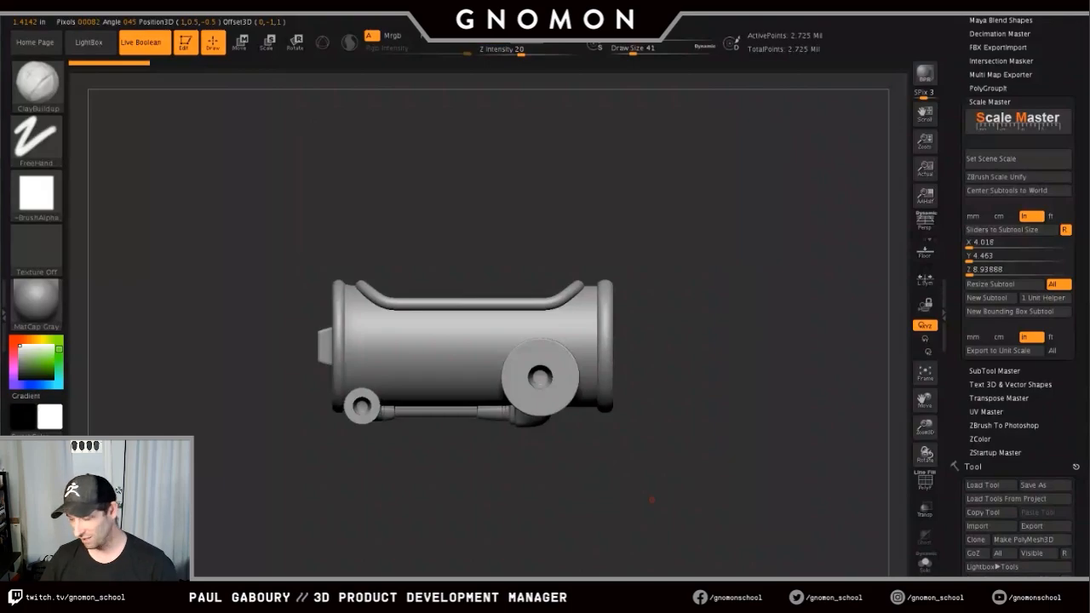
- Create a new subtool folder for New Changed Body1 with the default title Untitled Folder
{"action": "scroll", "coordinate": [1020, 341], "scroll_direction": "down", "scroll_amount": 10}
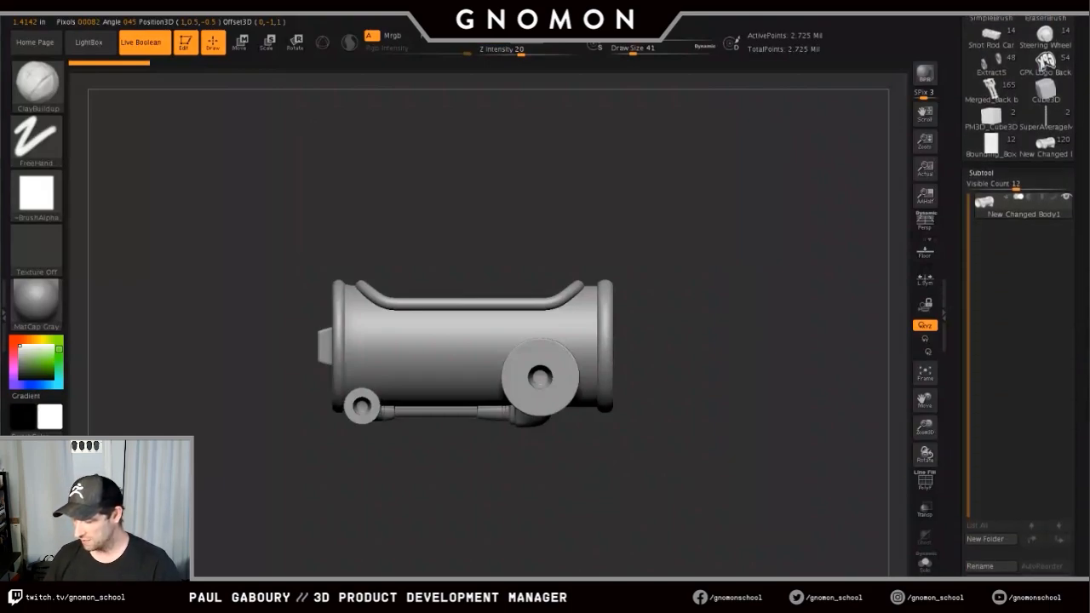
{"action": "scroll", "coordinate": [1019, 340], "scroll_direction": "down", "scroll_amount": 2}
{"action": "left_click", "coordinate": [985, 483]}
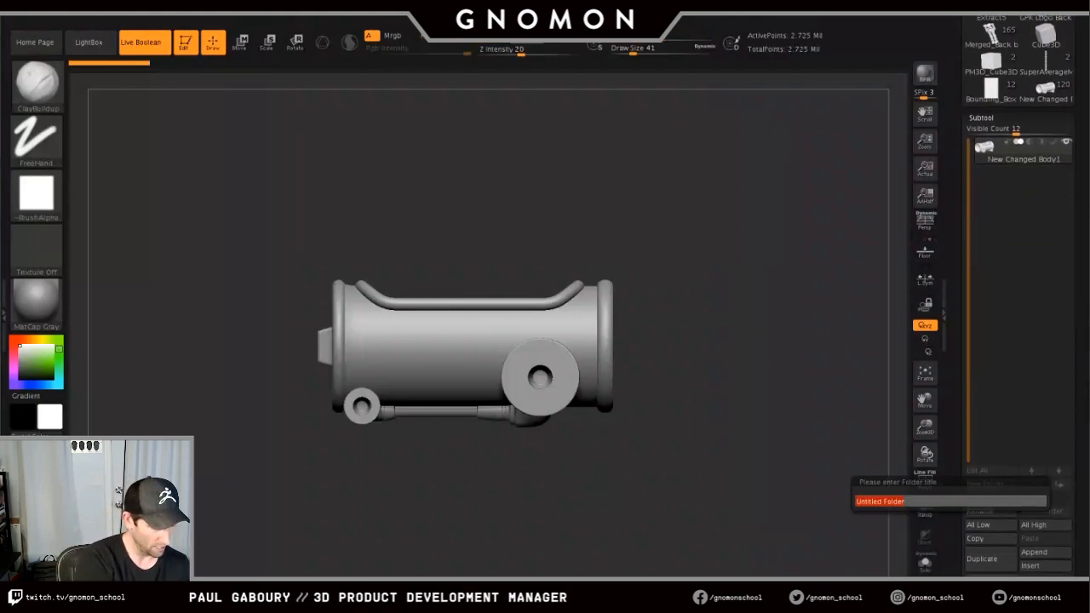
{"action": "key", "text": "Return"}
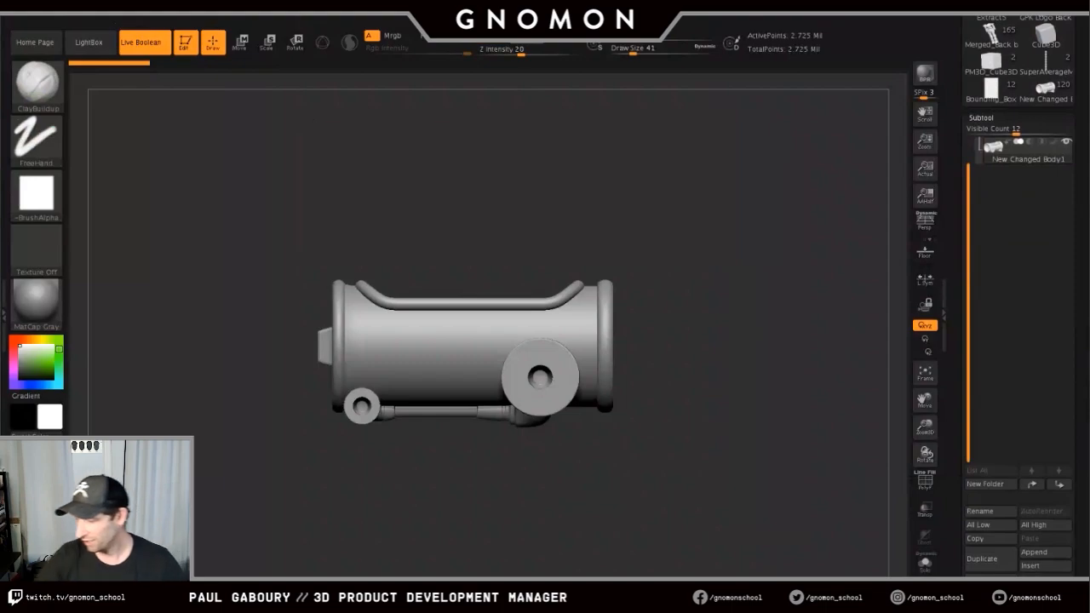
- Append a Cube3D subtool and move it into the Car folder beneath New Changed Body1
{"action": "left_click_drag", "start_coordinate": [968, 172], "coordinate": [968, 132]}
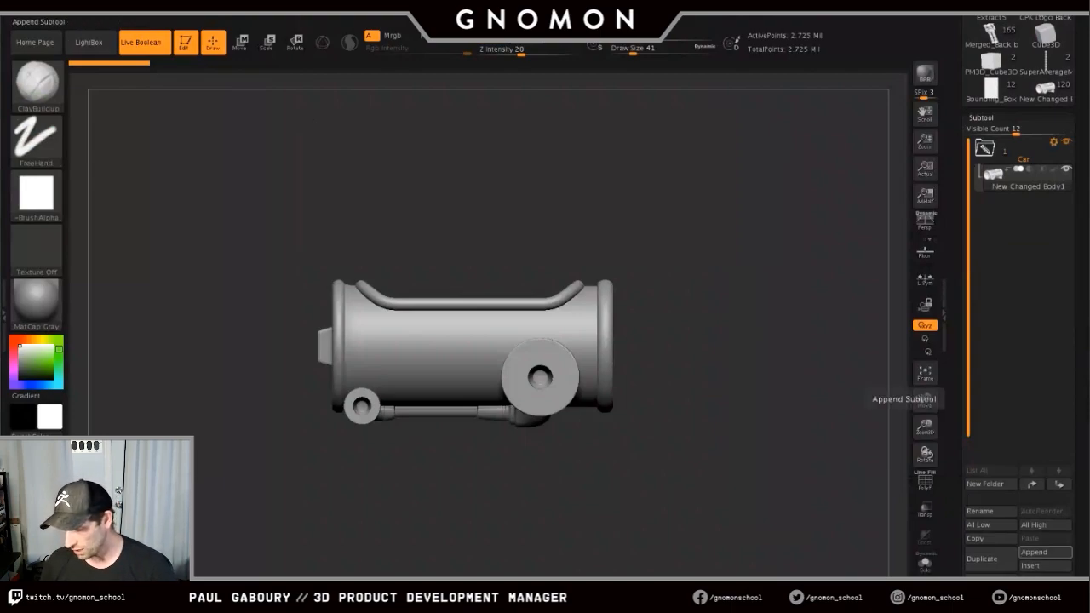
{"action": "left_click", "coordinate": [1045, 551]}
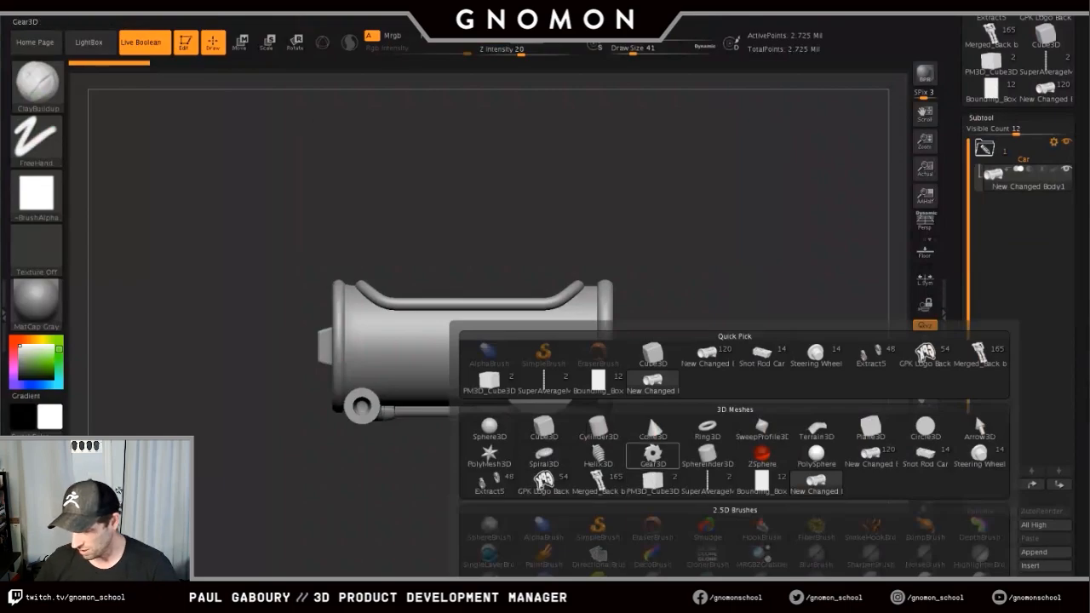
{"action": "left_click", "coordinate": [543, 429]}
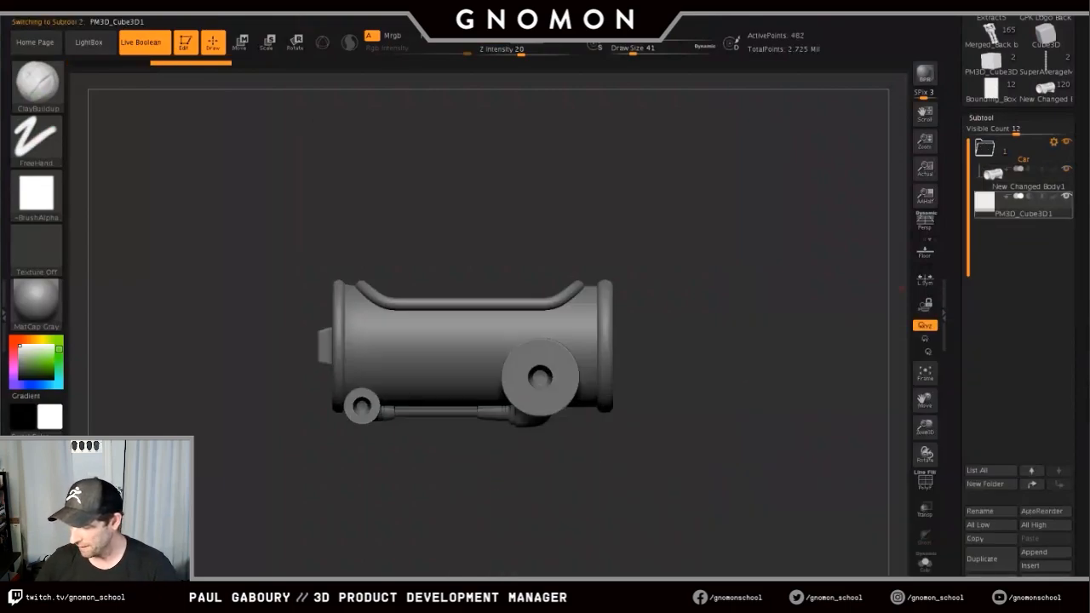
{"action": "left_click_drag", "start_coordinate": [1023, 206], "coordinate": [1025, 178]}
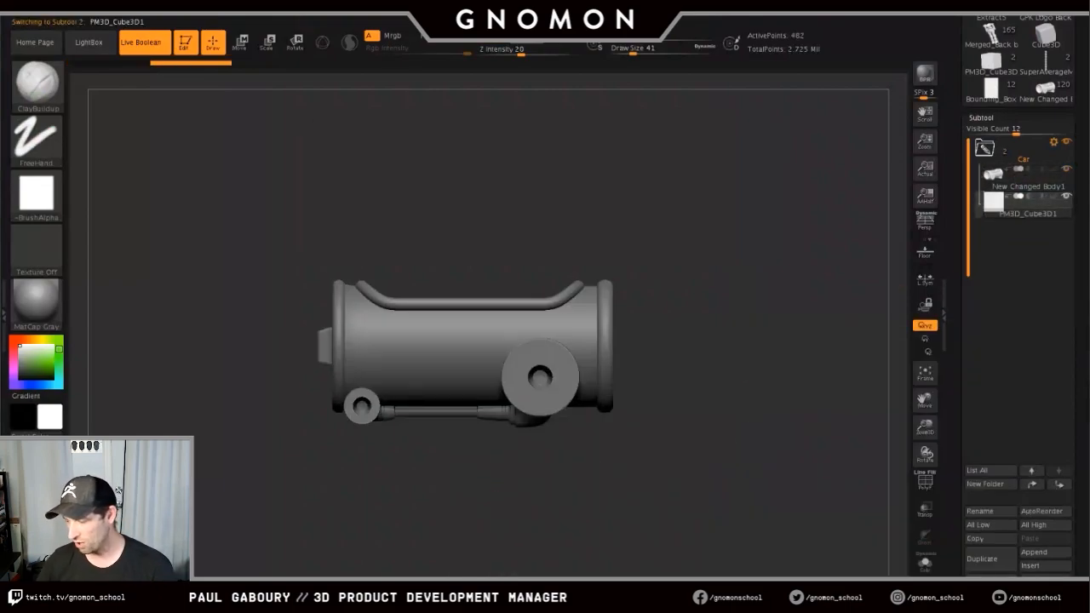
- Turn on the polyframe, convert the appended cube to a PolyCube with the gizmo, and enlarge it over the body's front end
{"action": "left_click_drag", "start_coordinate": [742, 408], "coordinate": [729, 510]}
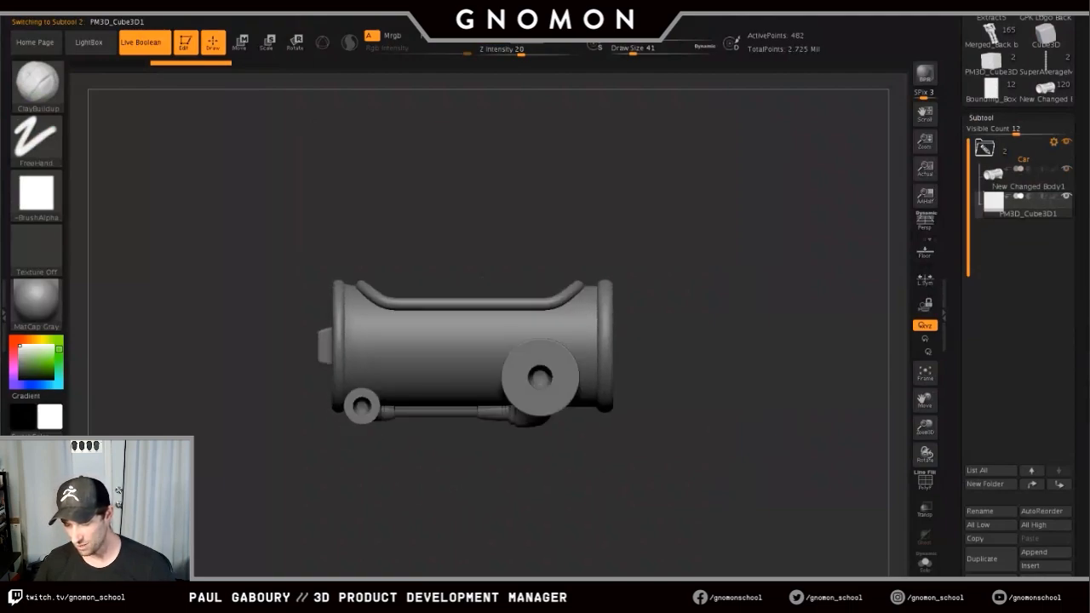
{"action": "left_click_drag", "start_coordinate": [699, 392], "coordinate": [692, 476]}
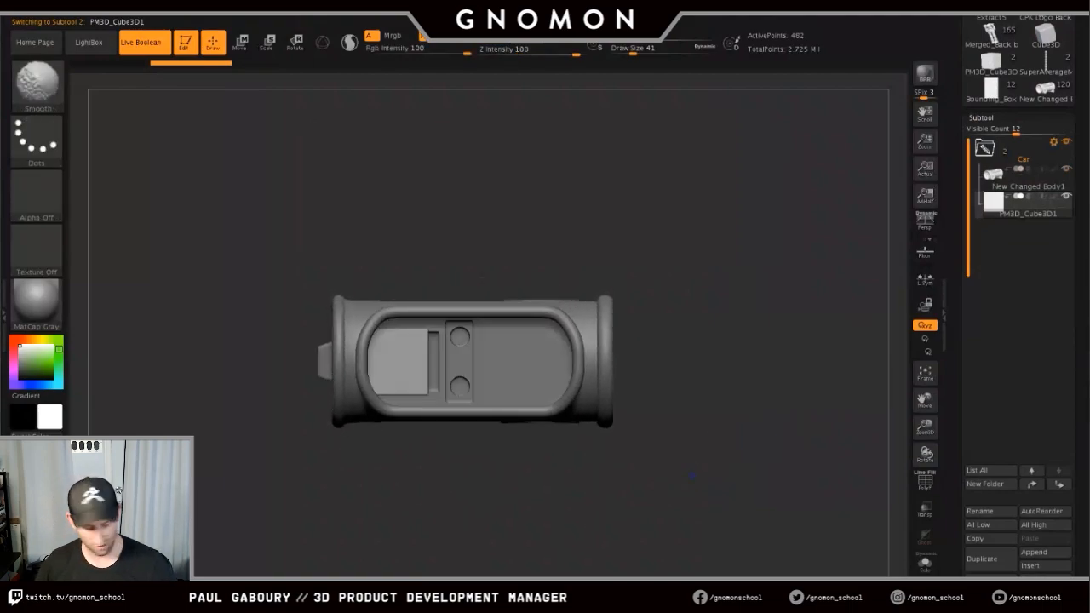
{"action": "key", "text": "shift+f"}
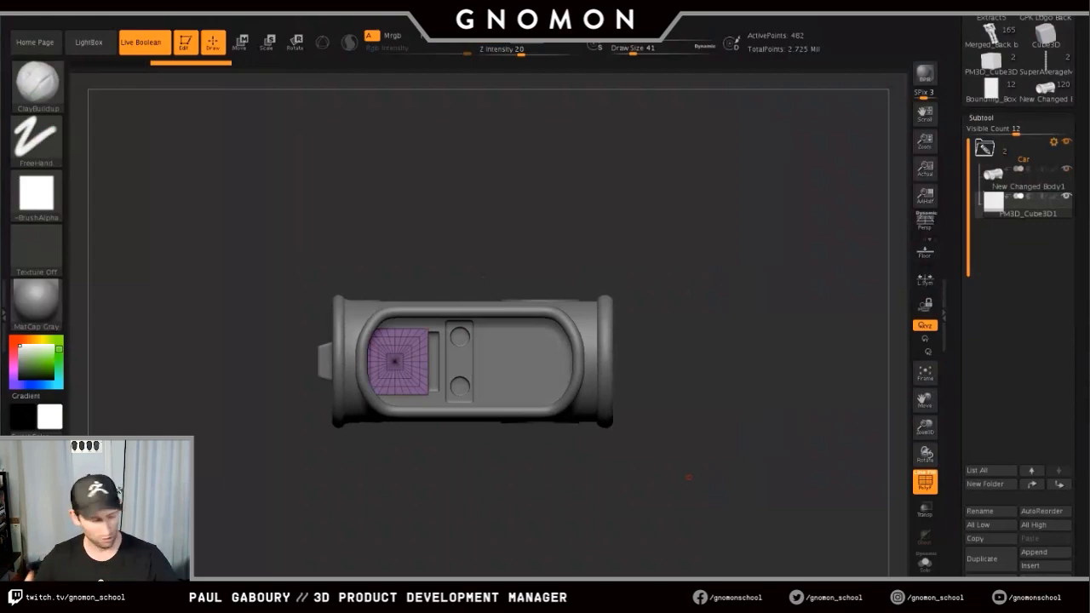
{"action": "key", "text": "w"}
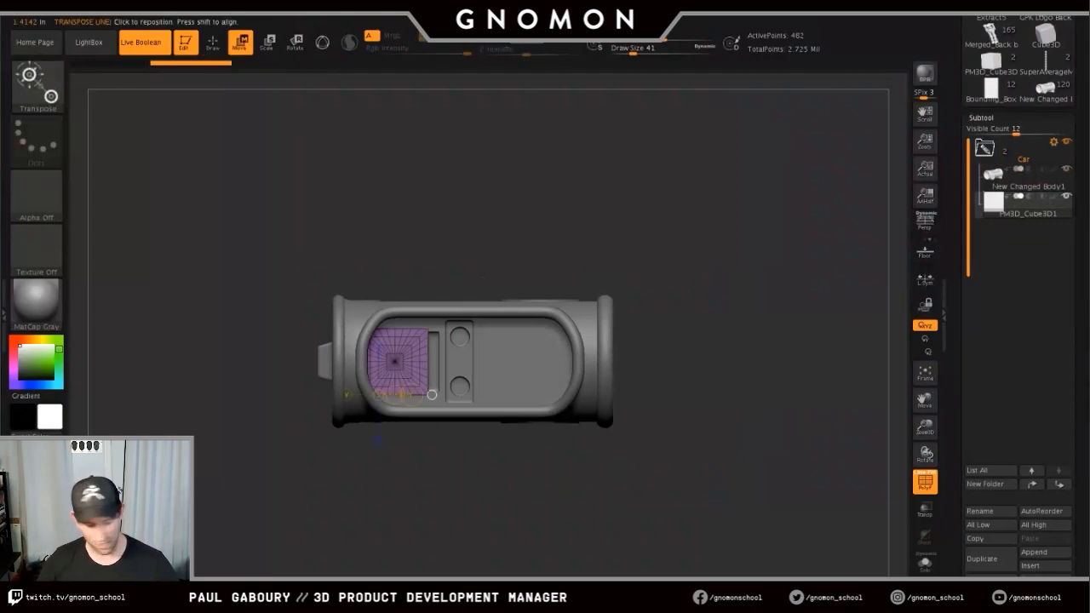
{"action": "key", "text": "y"}
{"action": "right_click_drag", "start_coordinate": [483, 275], "coordinate": [483, 361], "text": "ctrl"}
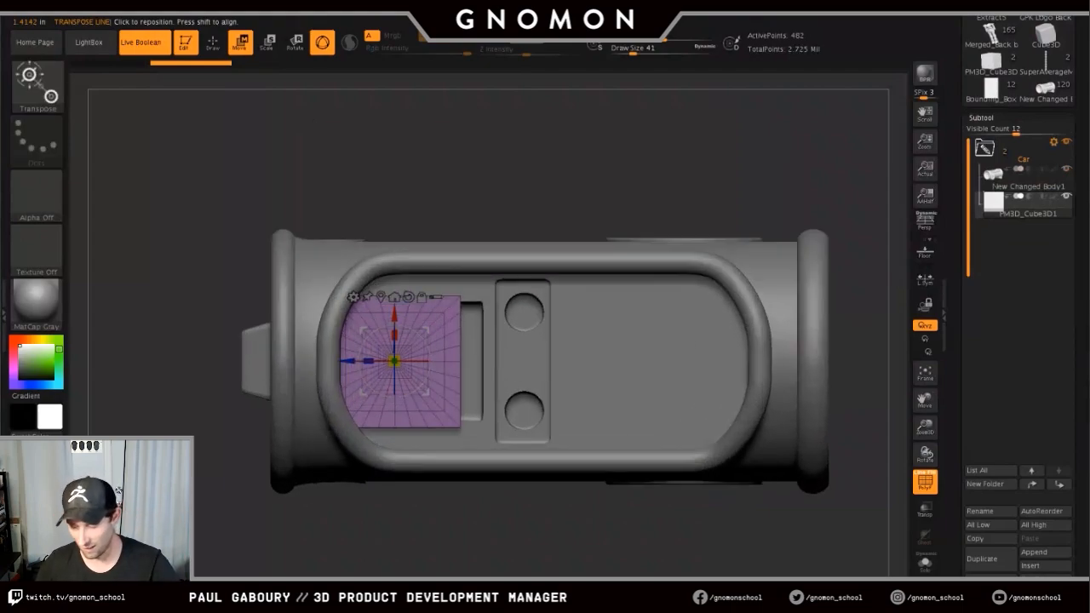
{"action": "left_click", "coordinate": [354, 297]}
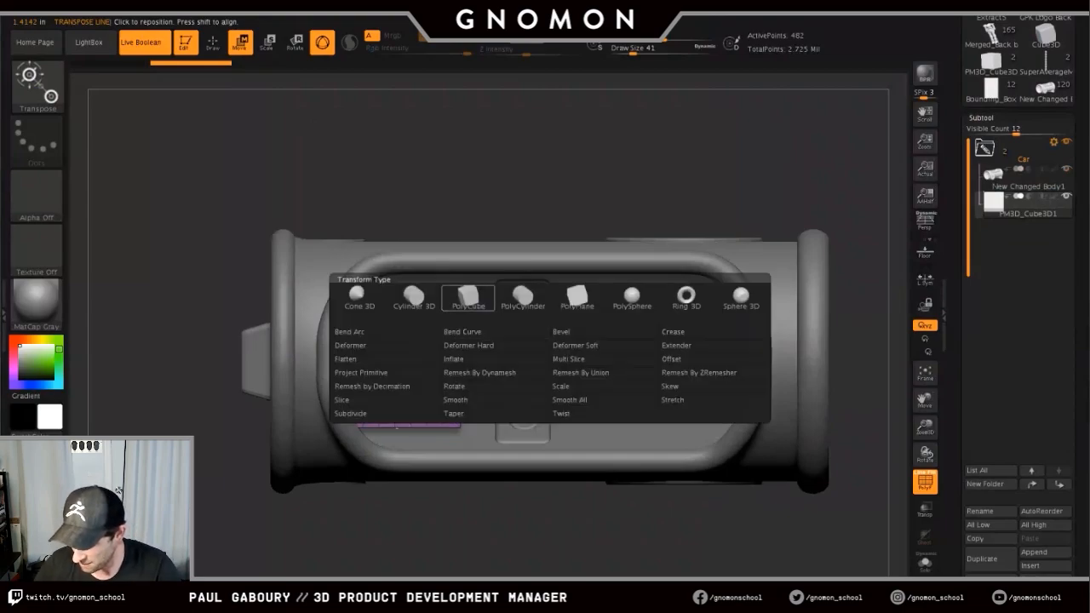
{"action": "left_click", "coordinate": [467, 296]}
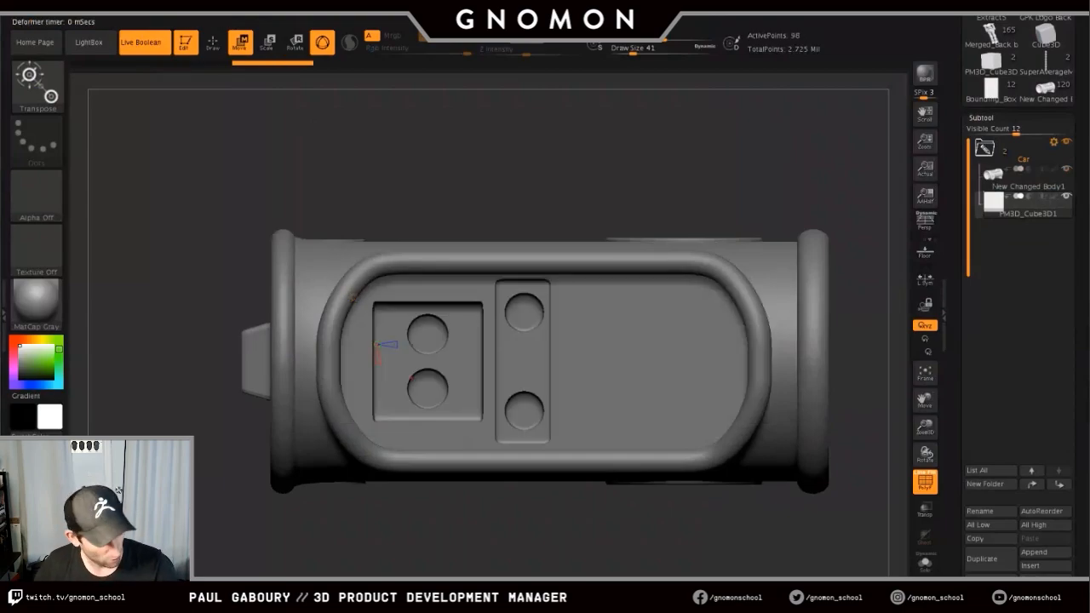
{"action": "left_click_drag", "start_coordinate": [394, 361], "coordinate": [474, 434]}
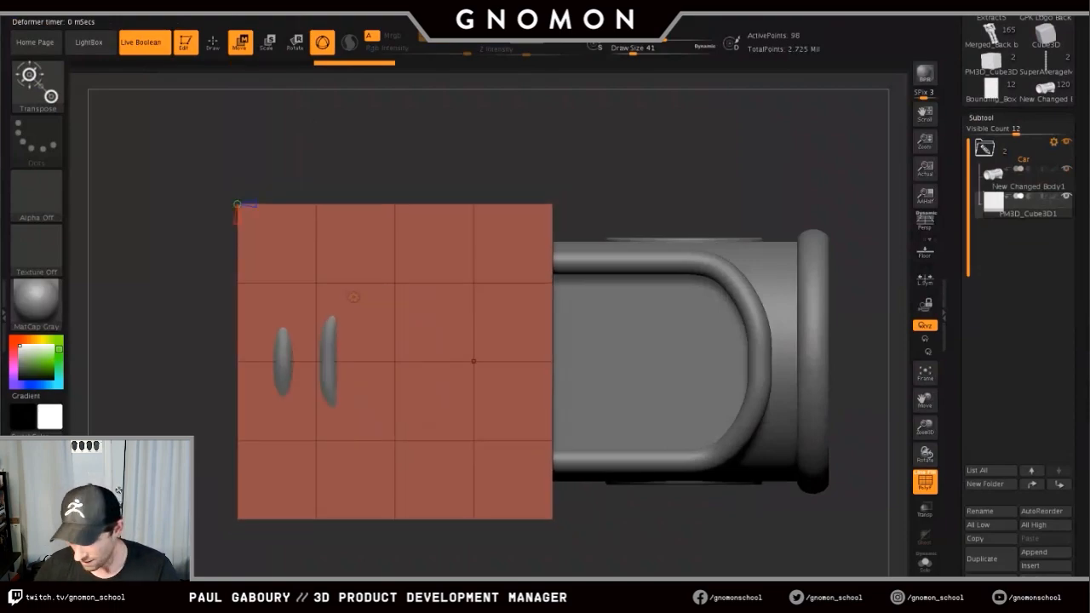
- Reduce the PolyCube's resolution to a single segment along every axis and adjust its overall scale with the gizmo
{"action": "left_click_drag", "start_coordinate": [238, 219], "coordinate": [244, 205]}
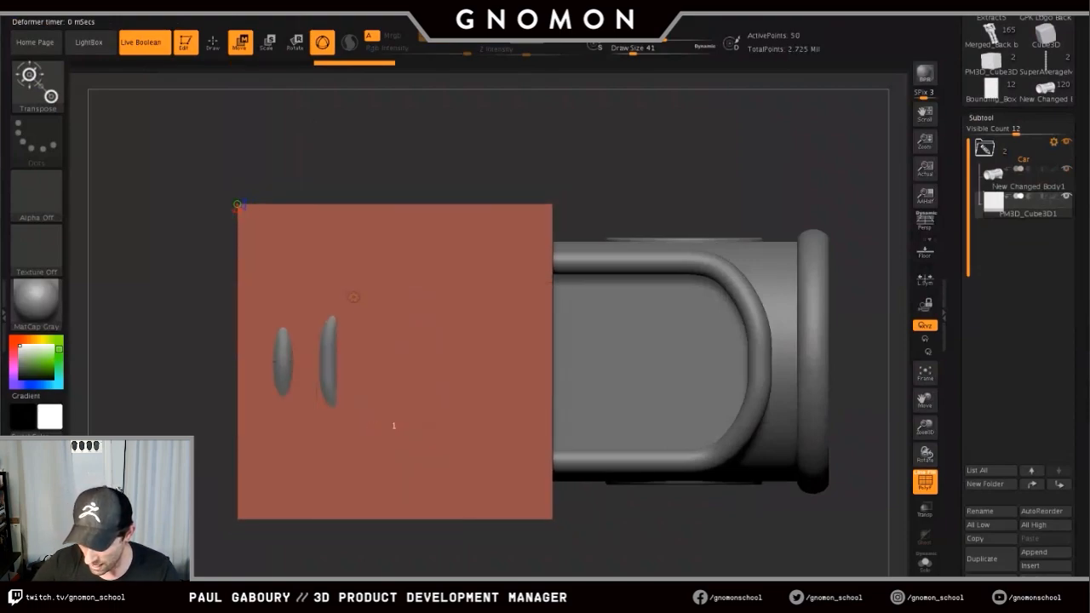
{"action": "left_click_drag", "start_coordinate": [205, 175], "coordinate": [357, 235]}
{"action": "left_click_drag", "start_coordinate": [424, 272], "coordinate": [431, 276]}
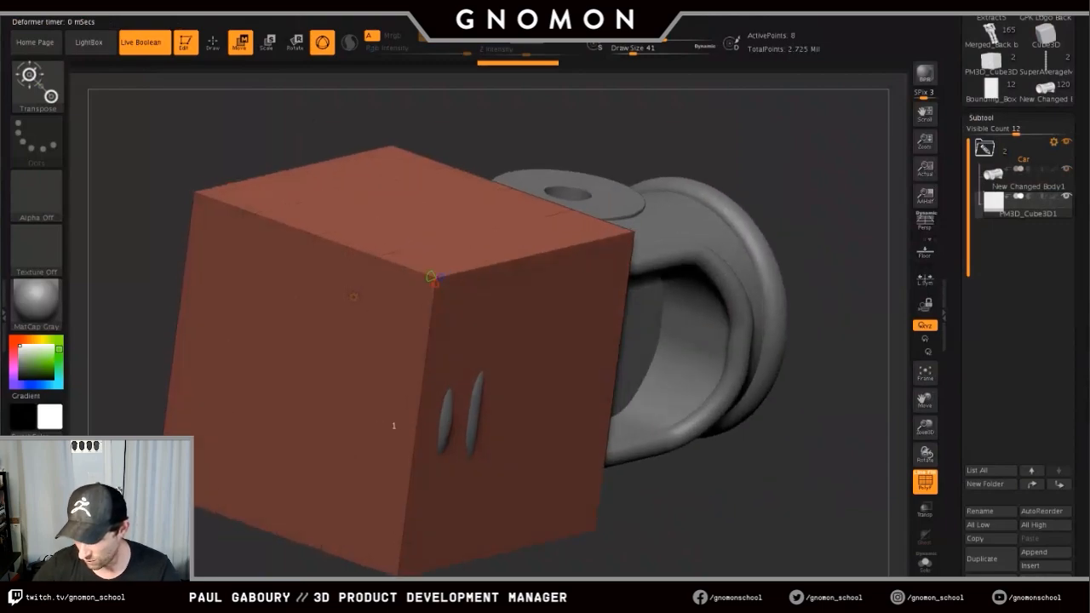
{"action": "right_click_drag", "start_coordinate": [353, 297], "coordinate": [353, 212], "text": "ctrl"}
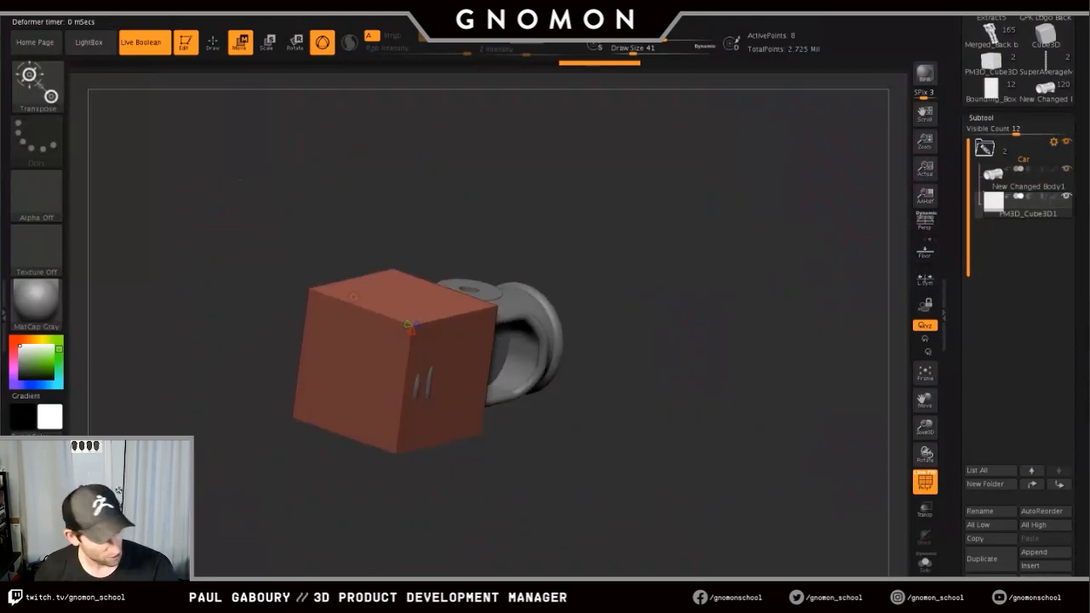
{"action": "key", "text": "w"}
{"action": "right_click_drag", "start_coordinate": [353, 375], "coordinate": [383, 388]}
{"action": "left_click_drag", "start_coordinate": [394, 361], "coordinate": [404, 357]}
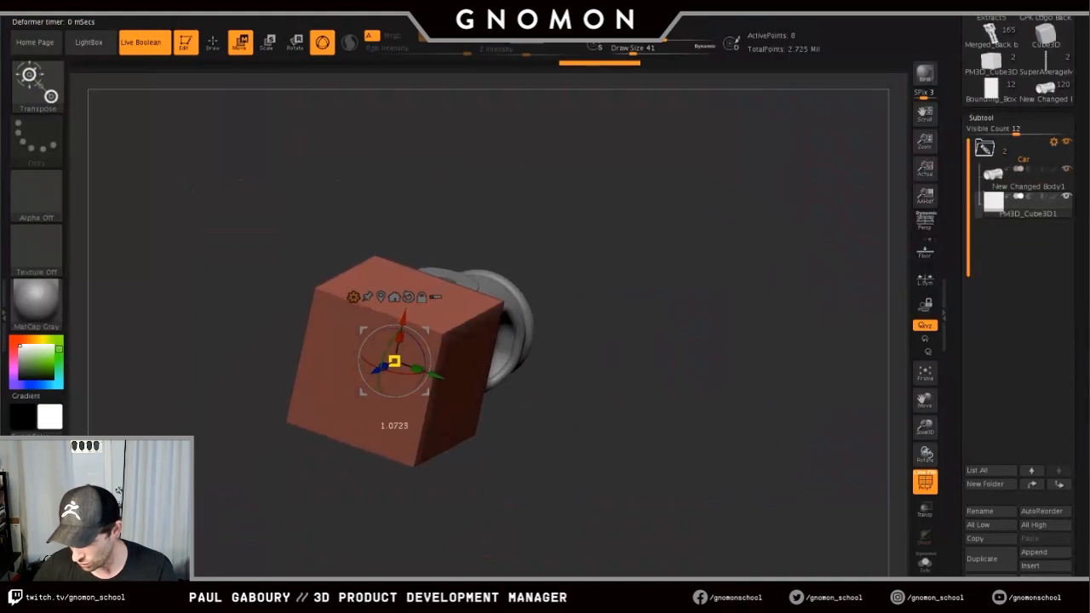
- Raise the cube slightly and shift it lengthwise until it covers the front half of the body
{"action": "right_click_drag", "start_coordinate": [394, 361], "coordinate": [272, 366]}
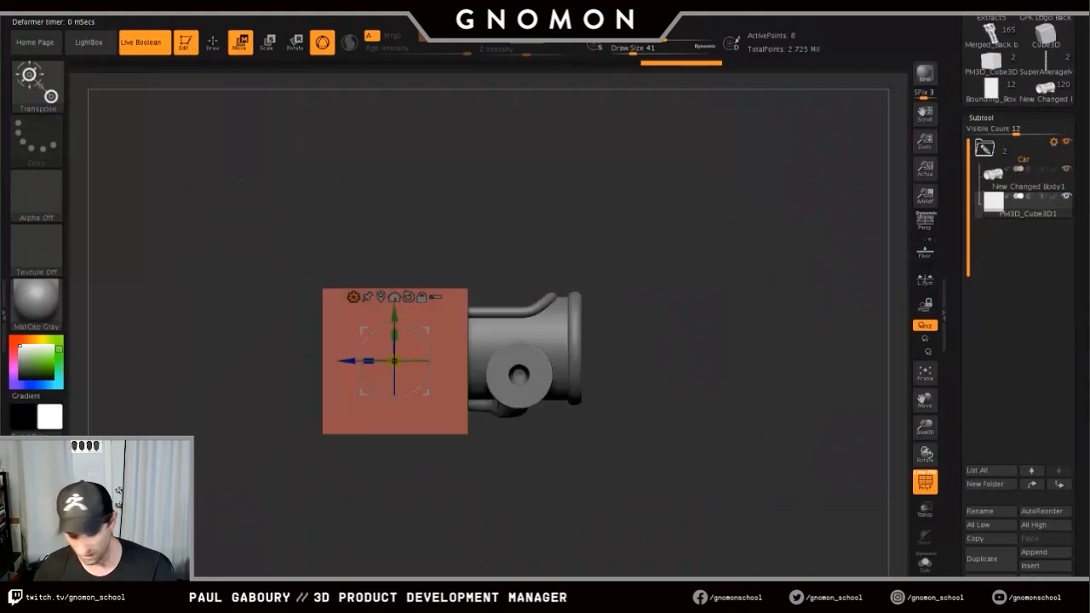
{"action": "key", "text": "q"}
{"action": "mouse_move", "coordinate": [579, 449]}
{"action": "right_mouse_down"}
{"action": "mouse_move", "coordinate": [639, 483]}
{"action": "mouse_move", "coordinate": [614, 474]}
{"action": "right_mouse_up"}
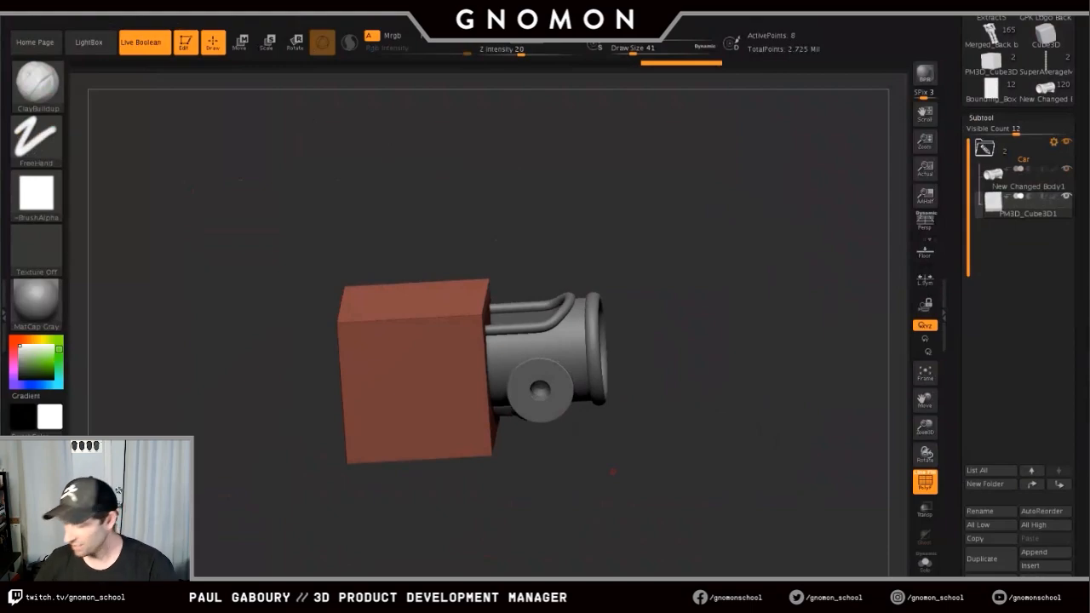
{"action": "mouse_move", "coordinate": [613, 471]}
{"action": "right_mouse_down"}
{"action": "mouse_move", "coordinate": [587, 464]}
{"action": "mouse_move", "coordinate": [609, 475]}
{"action": "mouse_move", "coordinate": [614, 503]}
{"action": "mouse_move", "coordinate": [607, 494]}
{"action": "right_mouse_up"}
{"action": "key", "text": "w"}
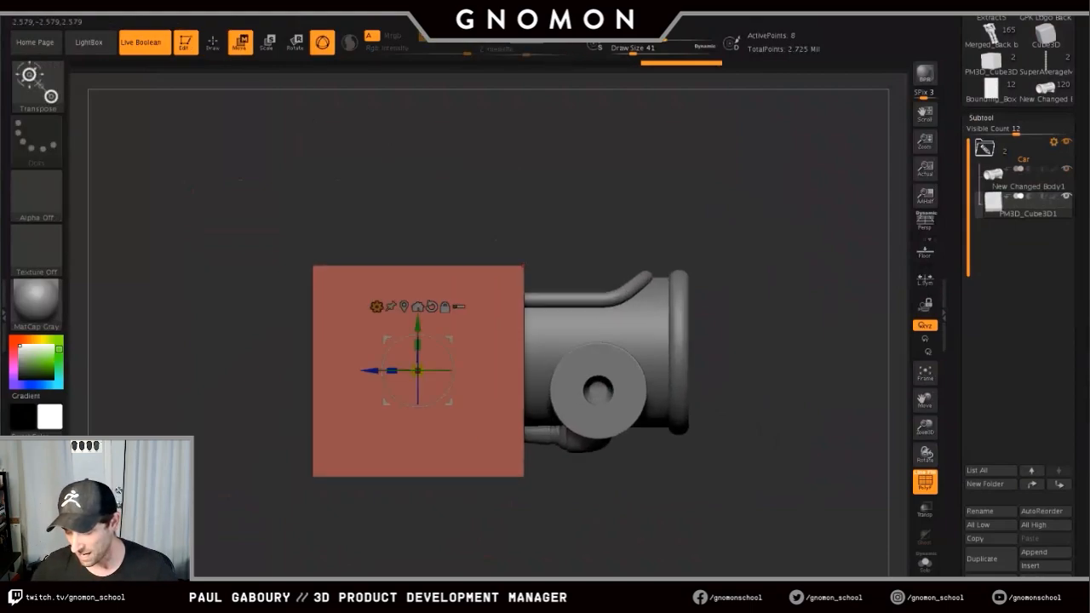
{"action": "left_click_drag", "start_coordinate": [417, 324], "coordinate": [418, 308]}
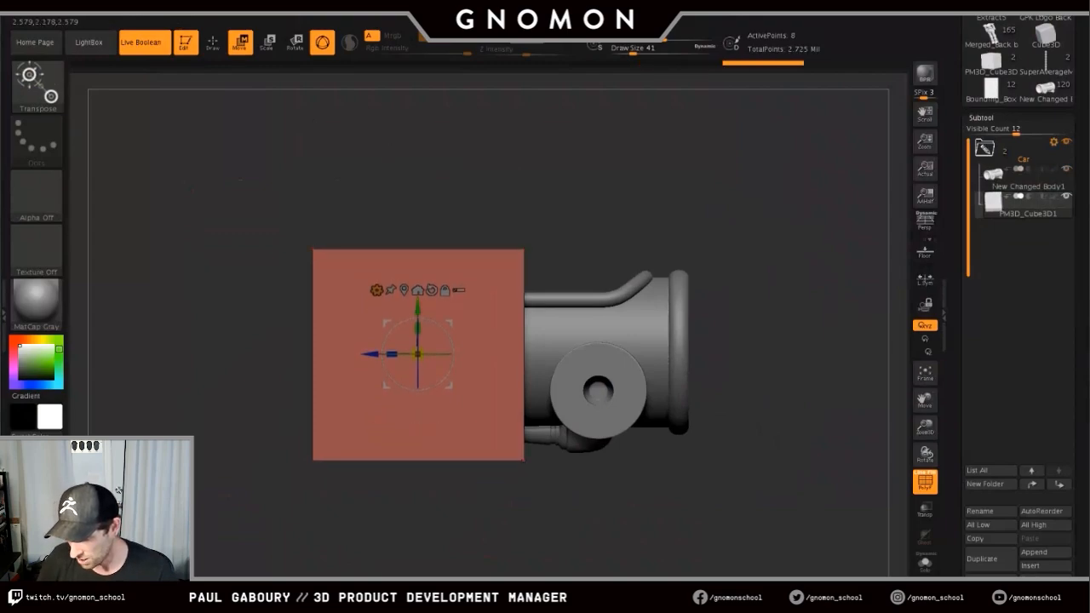
{"action": "left_click_drag", "start_coordinate": [369, 354], "coordinate": [469, 354]}
{"action": "left_click_drag", "start_coordinate": [493, 519], "coordinate": [300, 353]}
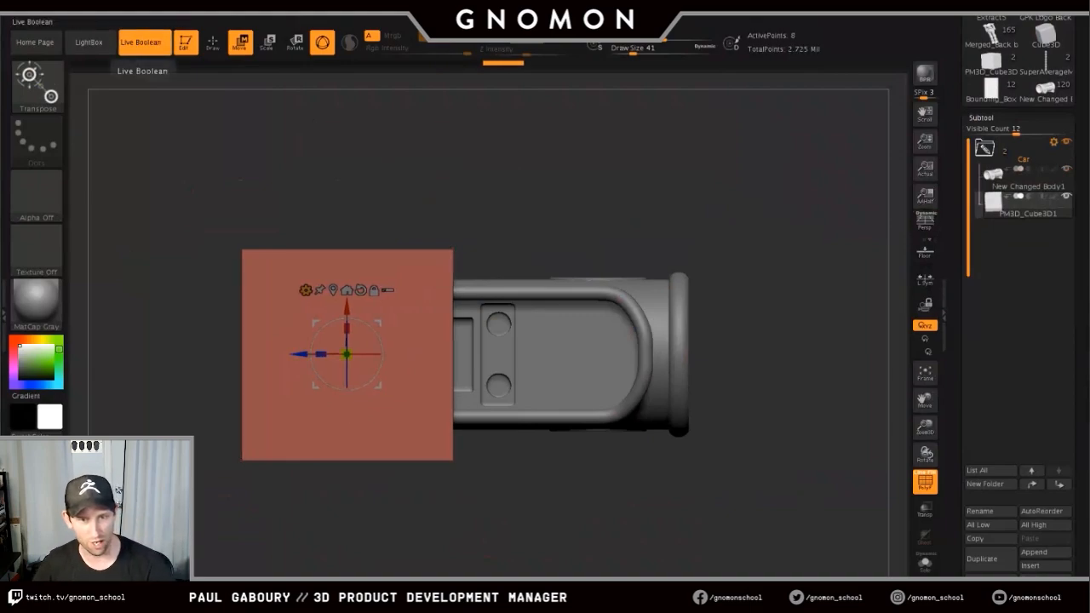
- Set PM3D_Cube3D1 to subtraction for Live Boolean, try intersection, and return it to subtraction
{"action": "mouse_move", "coordinate": [1021, 177]}
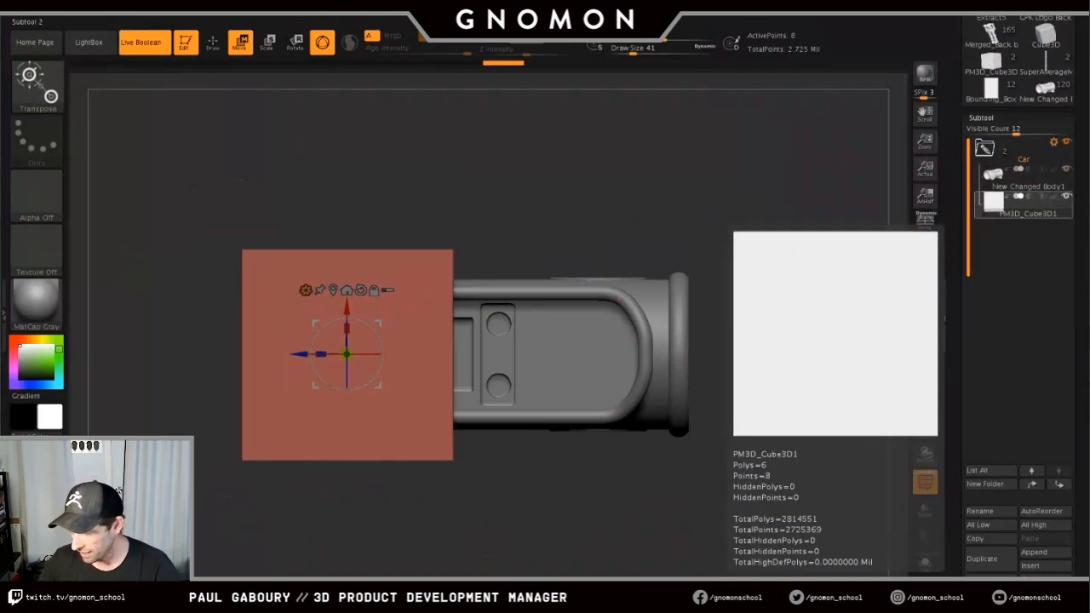
{"action": "left_click", "coordinate": [1029, 197]}
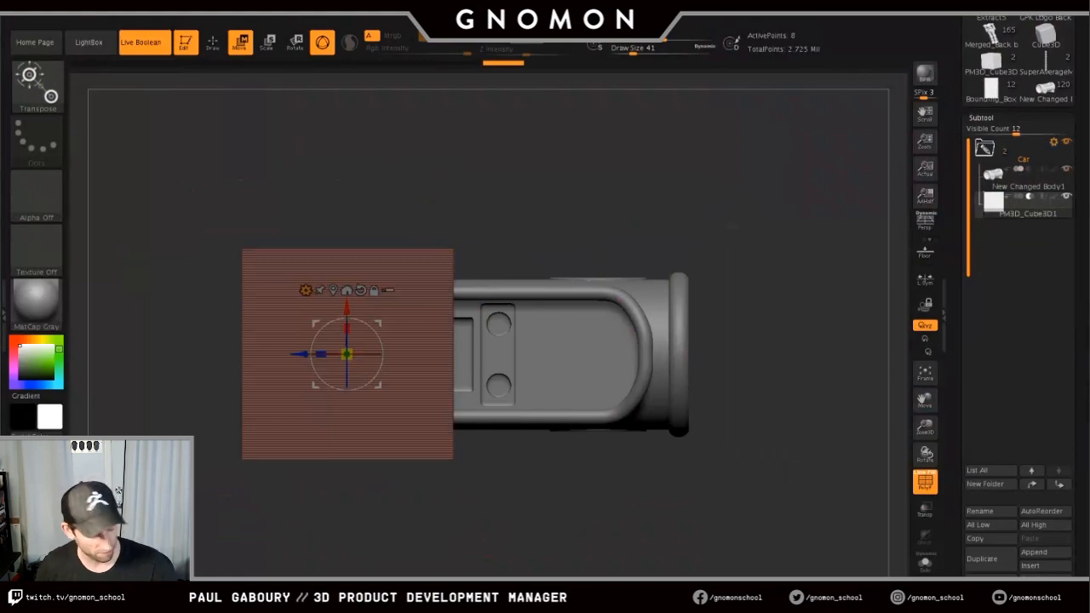
{"action": "mouse_move", "coordinate": [1021, 208]}
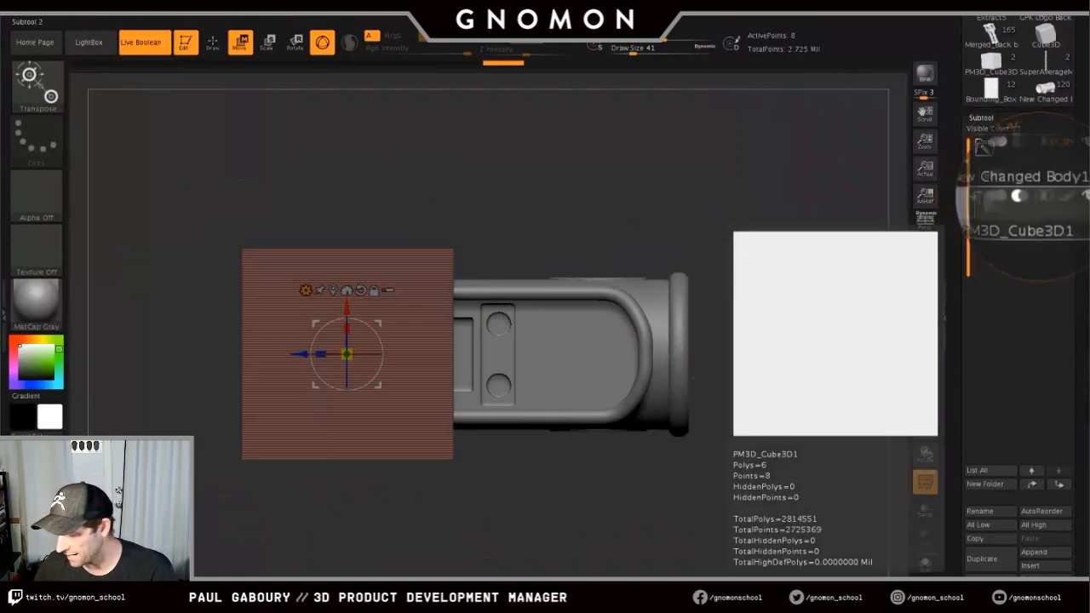
{"action": "mouse_move", "coordinate": [1022, 183]}
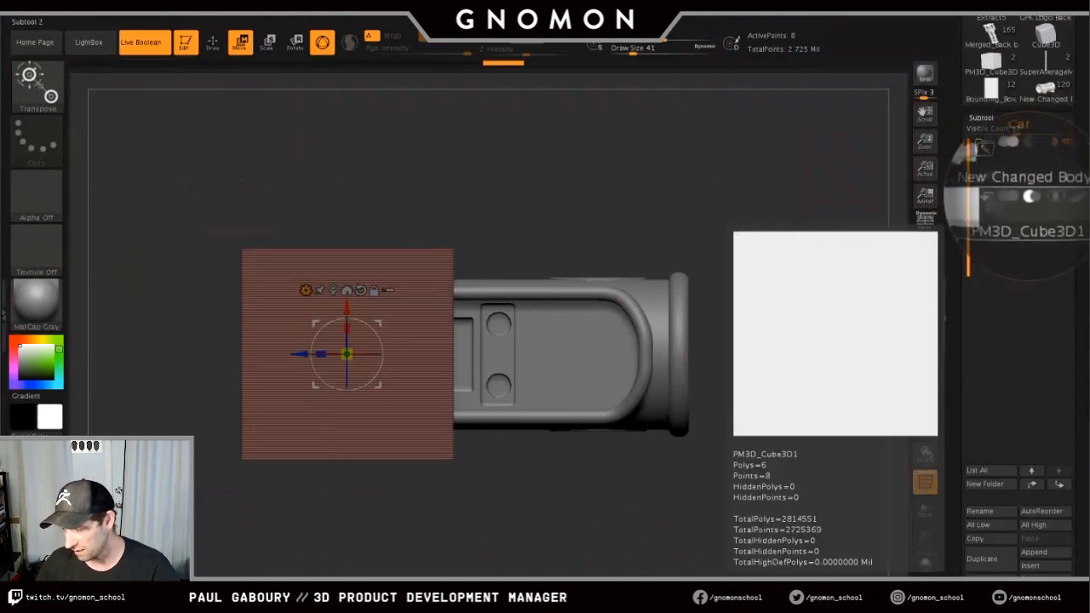
{"action": "left_click", "coordinate": [1038, 195]}
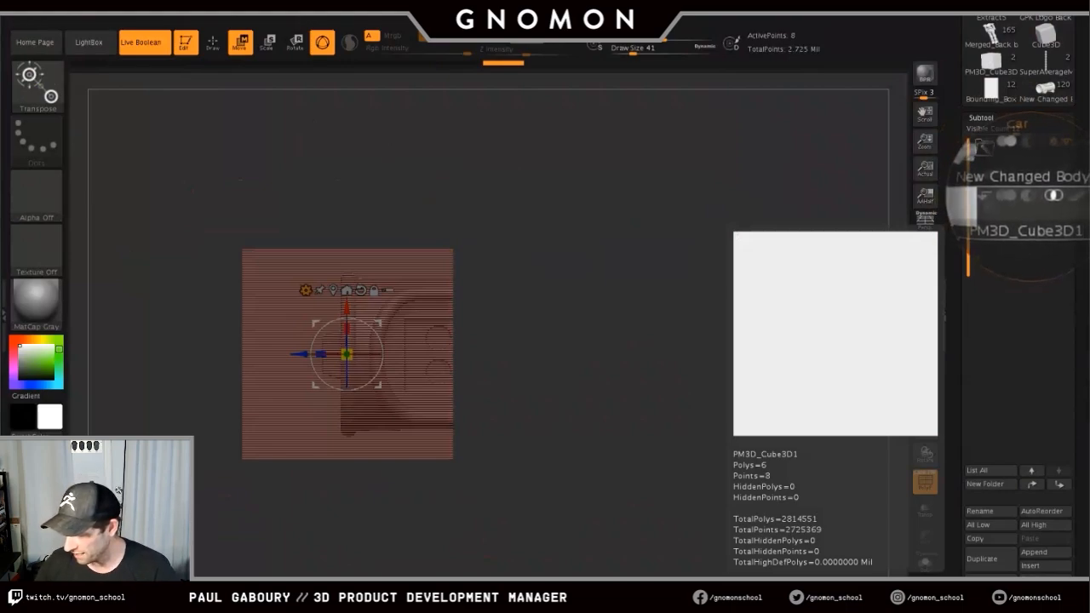
{"action": "left_click", "coordinate": [1028, 196]}
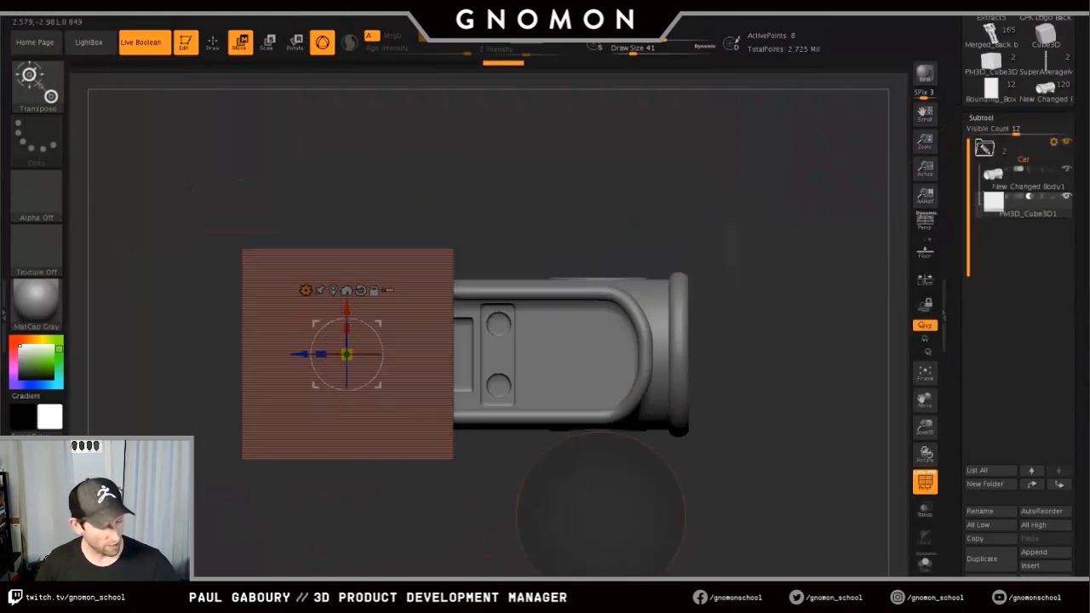
- Hide the gizmo and polyframe and examine the cut face of the body from above and the front
{"action": "key", "text": "q"}
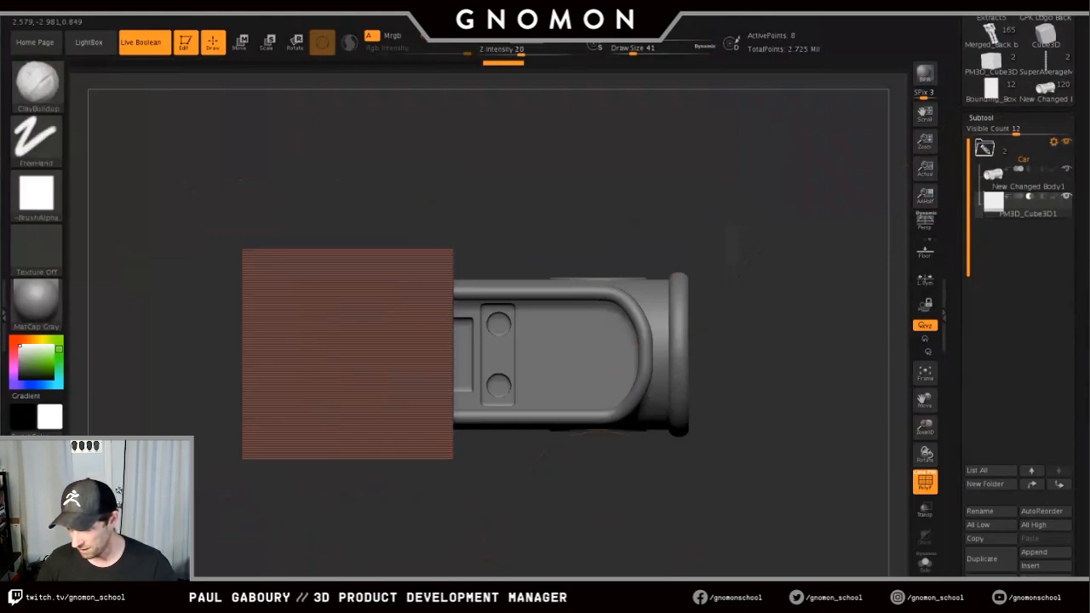
{"action": "left_click_drag", "start_coordinate": [598, 517], "coordinate": [603, 491]}
{"action": "key", "text": "shift+f"}
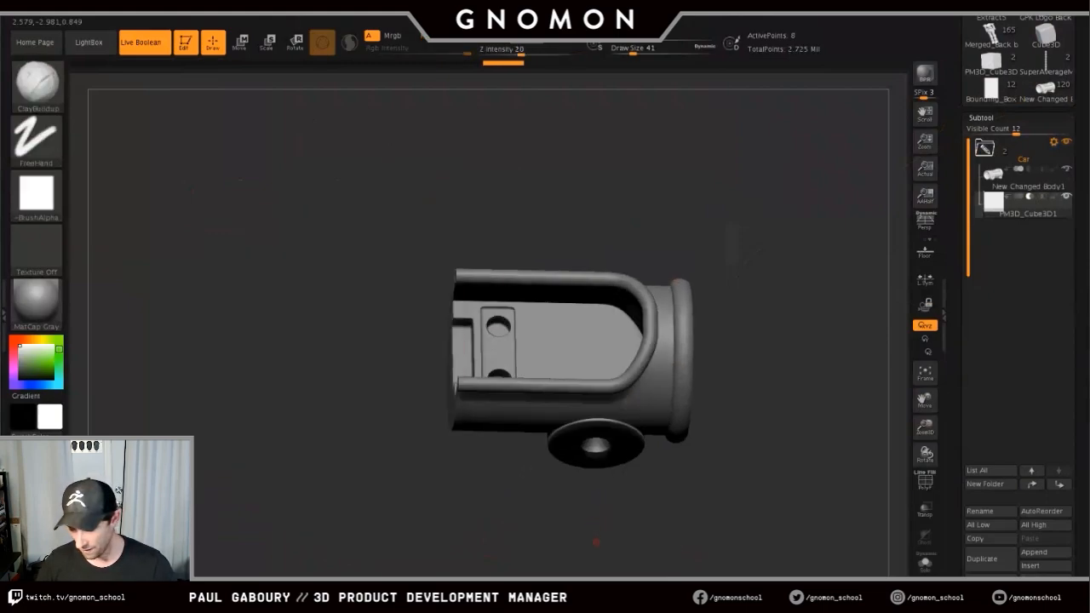
{"action": "mouse_move", "coordinate": [596, 540]}
{"action": "left_mouse_down"}
{"action": "mouse_move", "coordinate": [680, 492]}
{"action": "mouse_move", "coordinate": [712, 458]}
{"action": "left_mouse_up"}
{"action": "mouse_move", "coordinate": [713, 457]}
{"action": "right_mouse_down", "text": "ctrl"}
{"action": "mouse_move", "coordinate": [683, 443]}
{"action": "mouse_move", "coordinate": [677, 505]}
{"action": "right_mouse_up", "text": "ctrl"}
{"action": "right_click_drag", "start_coordinate": [671, 425], "coordinate": [662, 501], "text": "alt"}
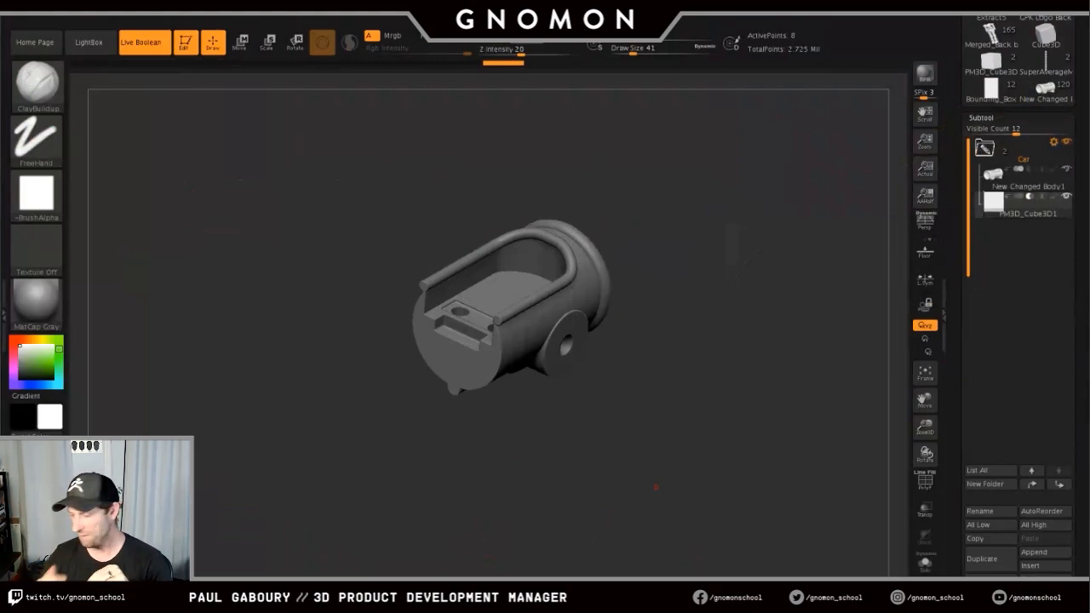
- Select New Changed Body1, duplicate it, and isolate the copy in Solo mode
{"action": "key", "text": "alt+Up"}
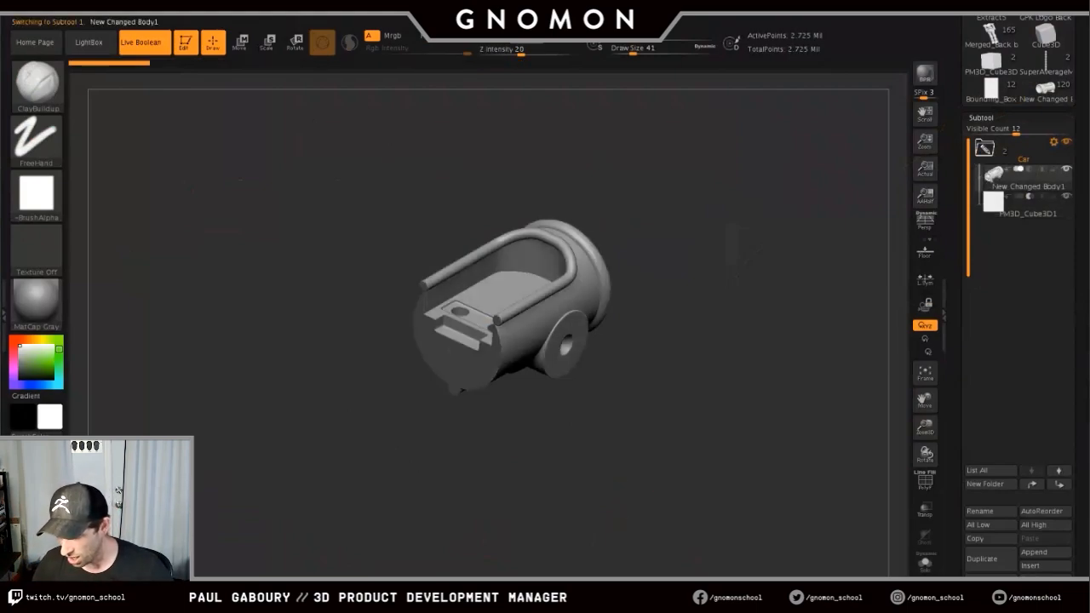
{"action": "left_click_drag", "start_coordinate": [732, 426], "coordinate": [549, 341]}
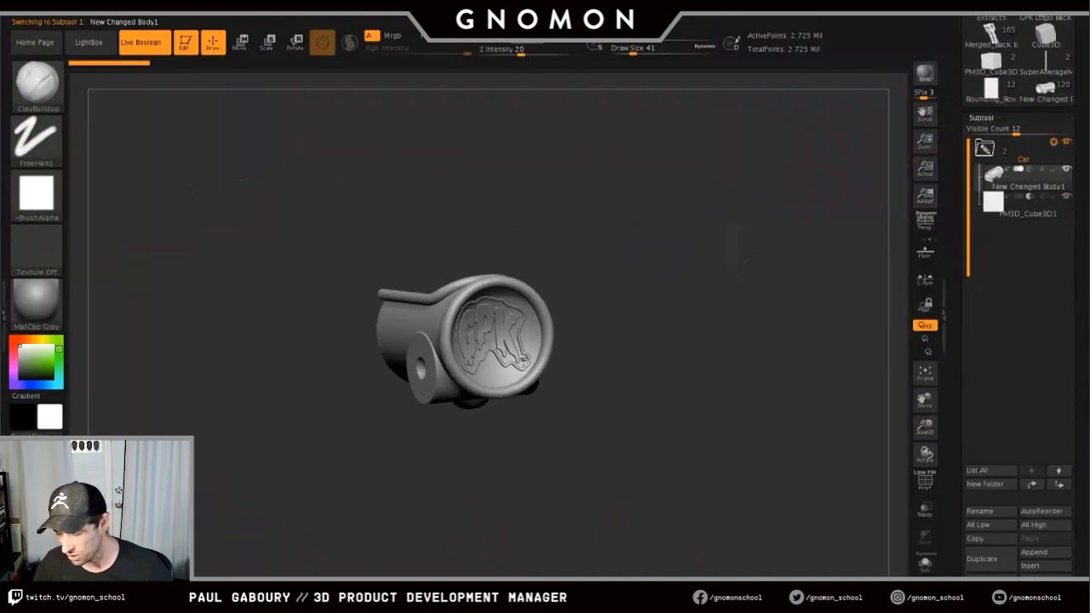
{"action": "mouse_move", "coordinate": [724, 409]}
{"action": "right_mouse_down", "text": "ctrl"}
{"action": "mouse_move", "coordinate": [729, 514]}
{"action": "mouse_move", "coordinate": [694, 486]}
{"action": "right_mouse_up", "text": "ctrl"}
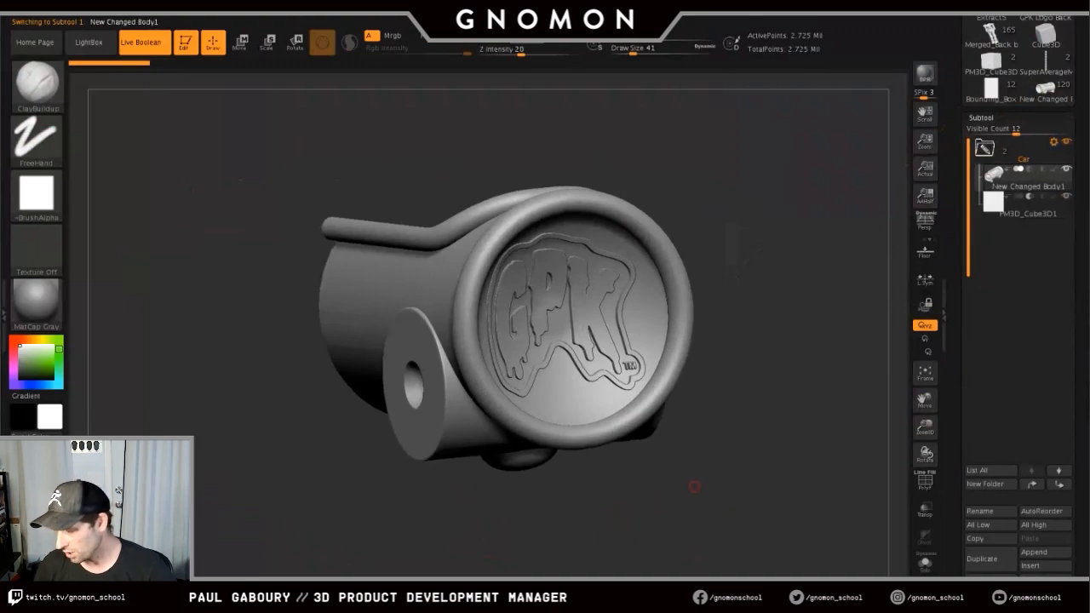
{"action": "left_click", "coordinate": [982, 559]}
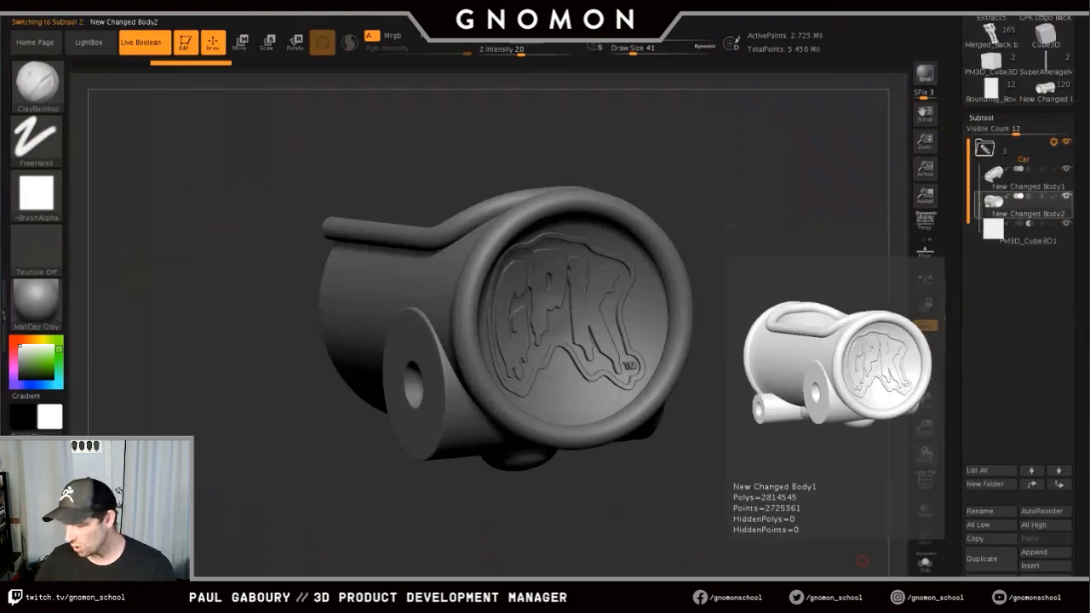
{"action": "left_click", "coordinate": [924, 563]}
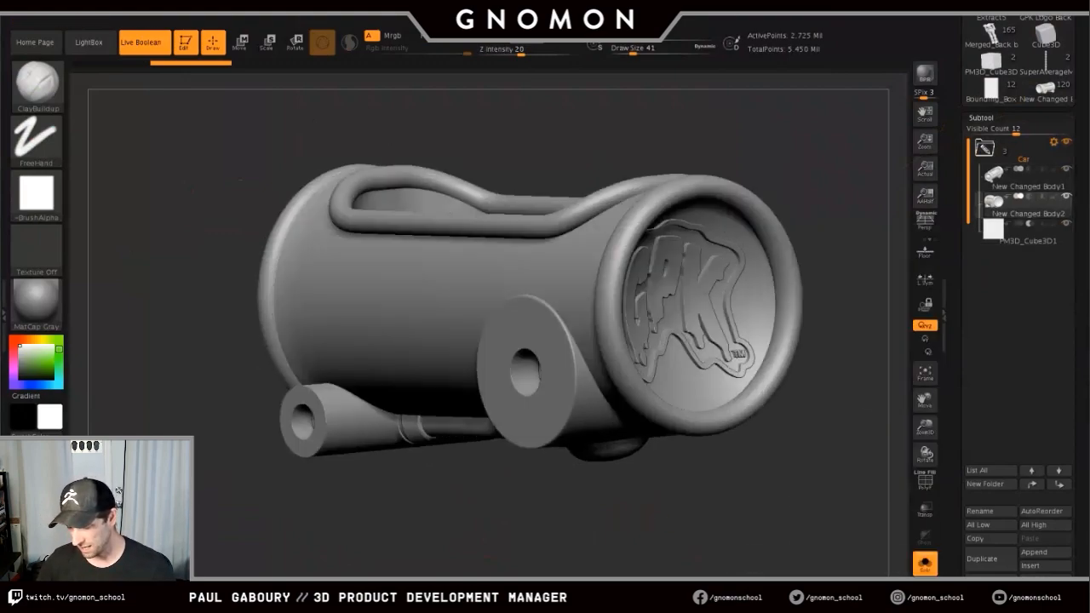
- View the isolated body copy from the side and open its DynaMesh geometry settings
{"action": "mouse_move", "coordinate": [647, 515]}
{"action": "left_mouse_down"}
{"action": "mouse_move", "coordinate": [754, 494]}
{"action": "mouse_move", "coordinate": [556, 503]}
{"action": "left_mouse_up"}
{"action": "left_click", "coordinate": [982, 117]}
{"action": "left_click", "coordinate": [985, 132]}
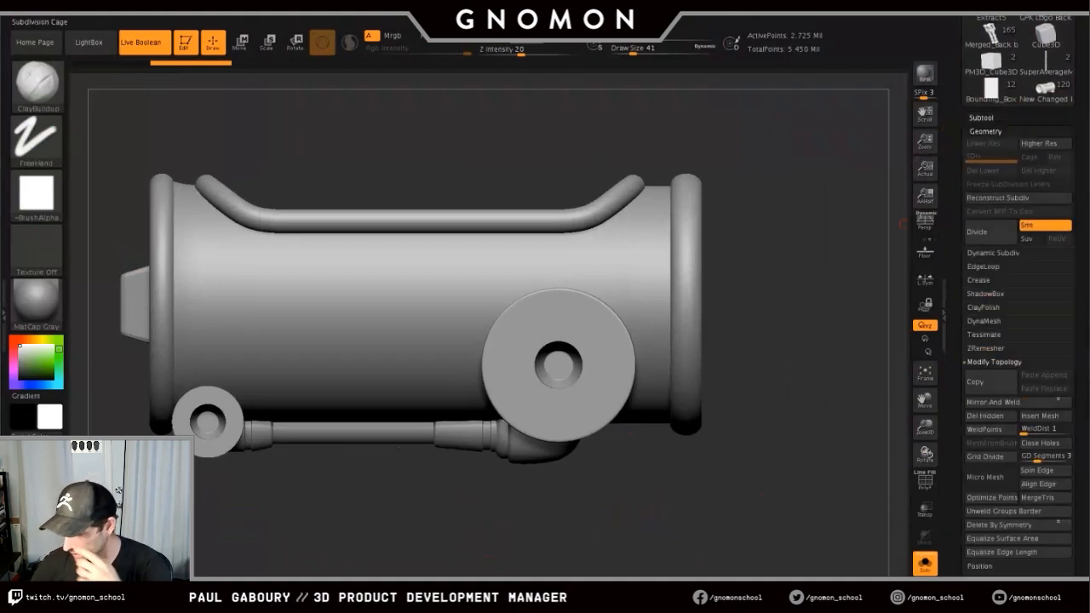
{"action": "scroll", "coordinate": [1019, 297], "scroll_direction": "up", "scroll_amount": 5}
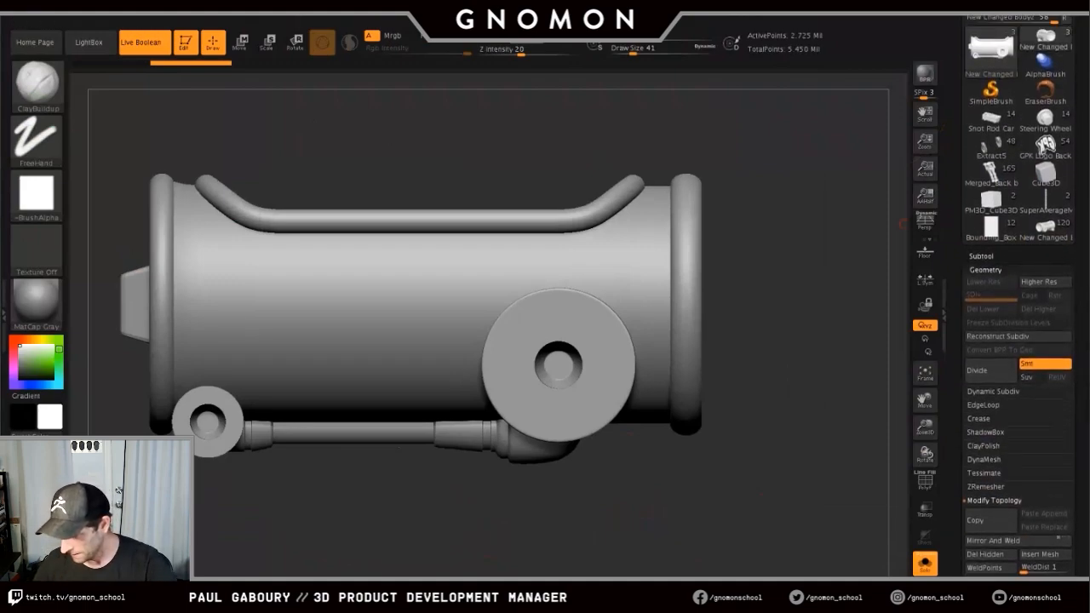
{"action": "scroll", "coordinate": [1018, 298], "scroll_direction": "up", "scroll_amount": 2}
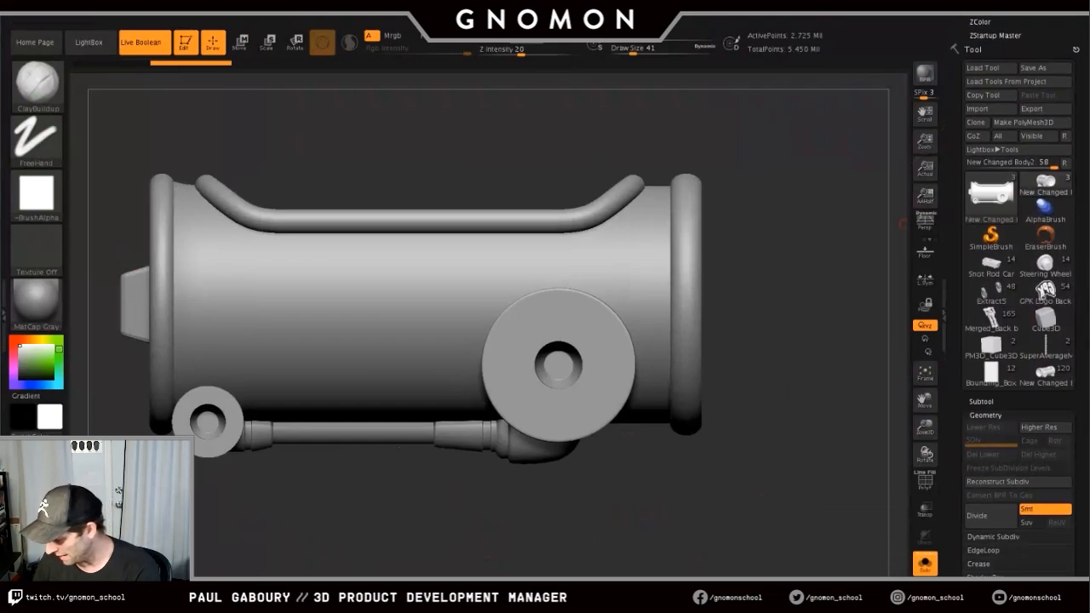
{"action": "scroll", "coordinate": [1018, 298], "scroll_direction": "down", "scroll_amount": 5}
{"action": "left_click", "coordinate": [994, 440]}
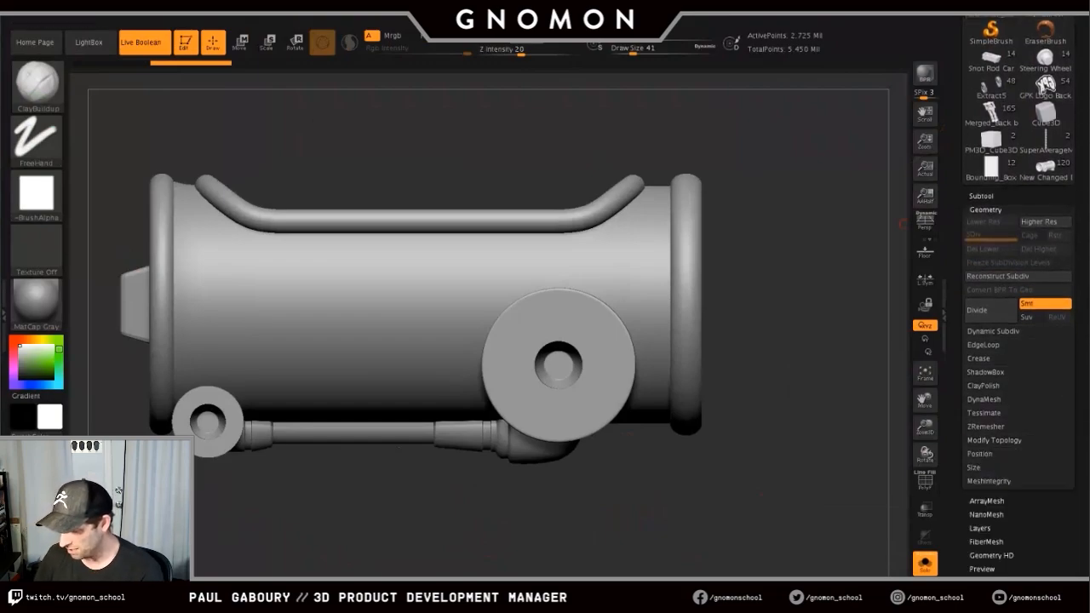
{"action": "left_click", "coordinate": [983, 400]}
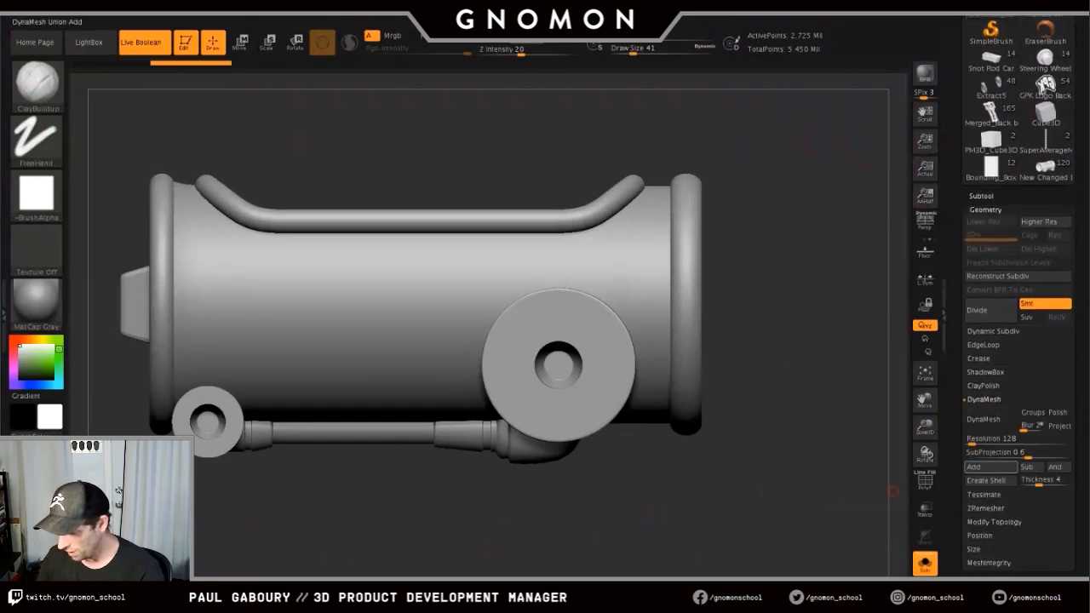
- Set the DynaMesh blur to 0 and resolution to 32, and apply DynaMesh to the body copy
{"action": "left_click", "coordinate": [1032, 426]}
{"action": "type", "text": "0"}
{"action": "left_click", "coordinate": [1009, 439]}
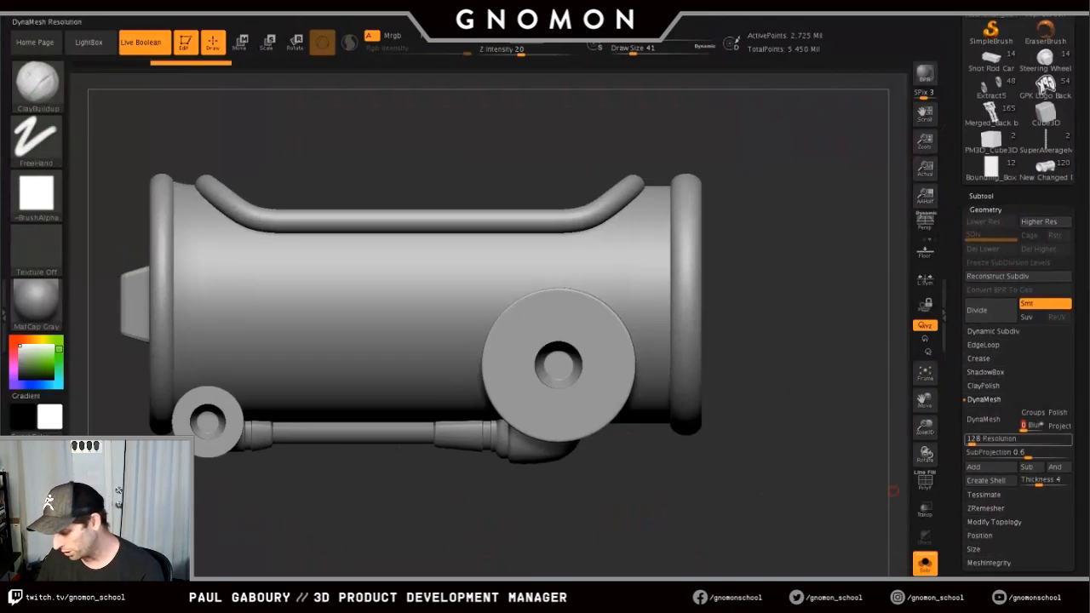
{"action": "left_click", "coordinate": [991, 439]}
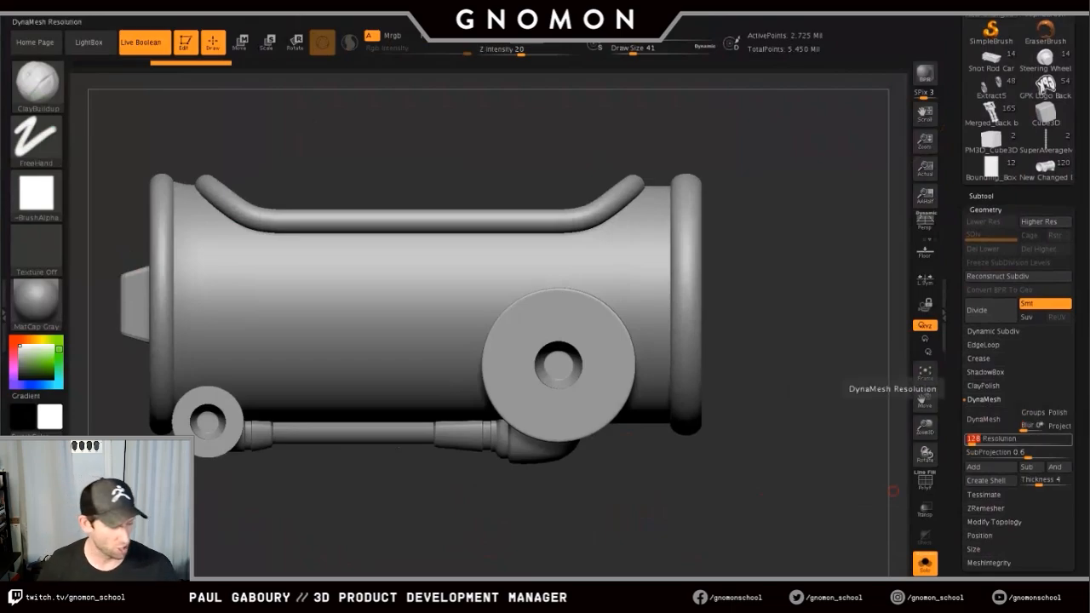
{"action": "type", "text": "32"}
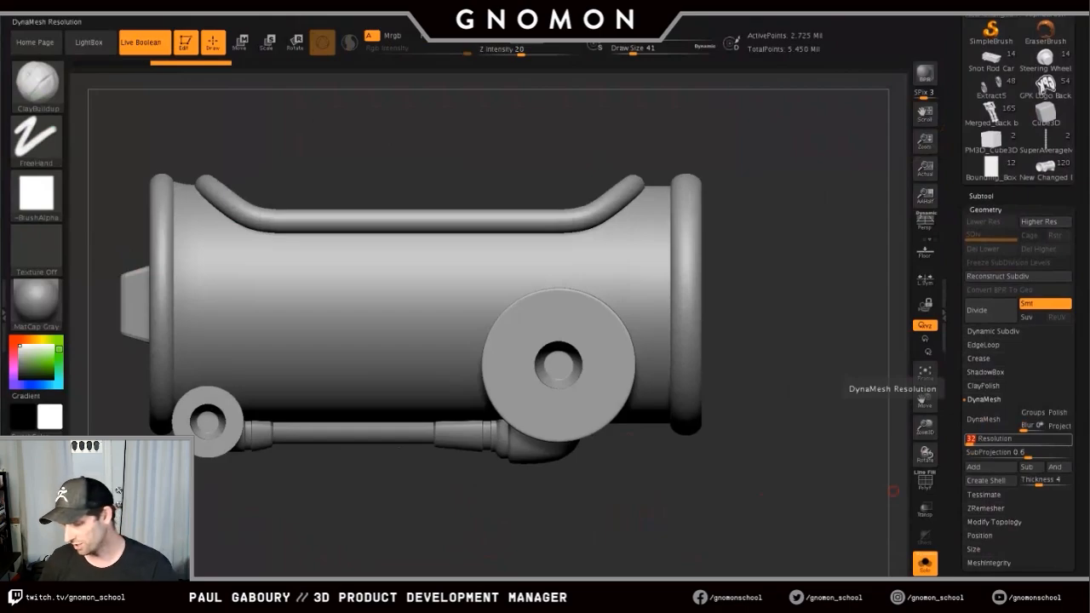
{"action": "key", "text": "Return"}
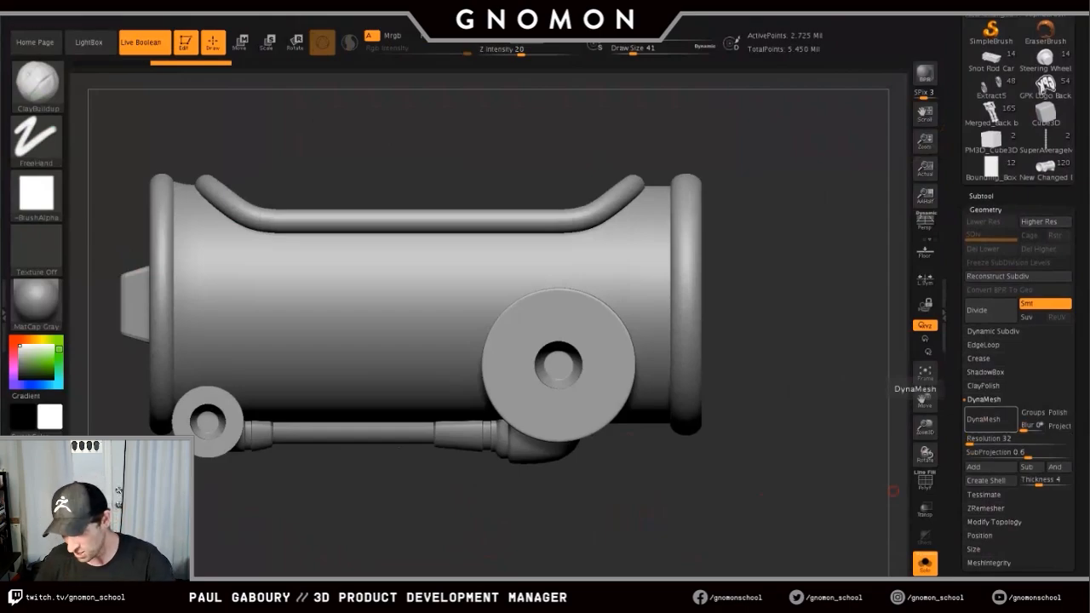
{"action": "left_click", "coordinate": [990, 419]}
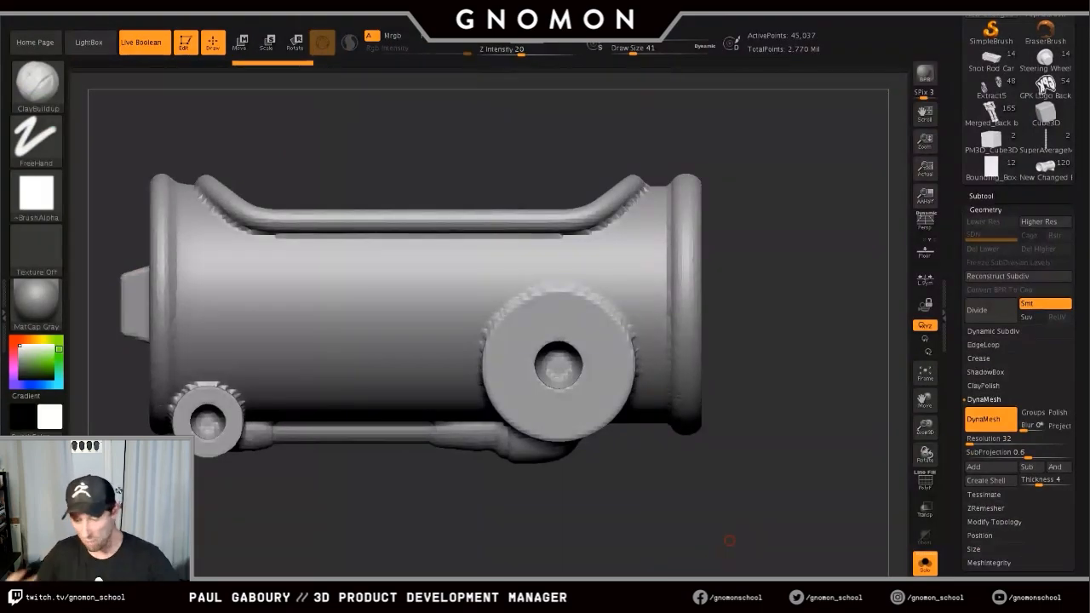
- Show the polyframe, set the draw size to 268, and sculpt ClayBuildup test strokes across the middle of the body's side
{"action": "key", "text": "shift+f"}
{"action": "left_click_drag", "start_coordinate": [729, 540], "coordinate": [665, 493]}
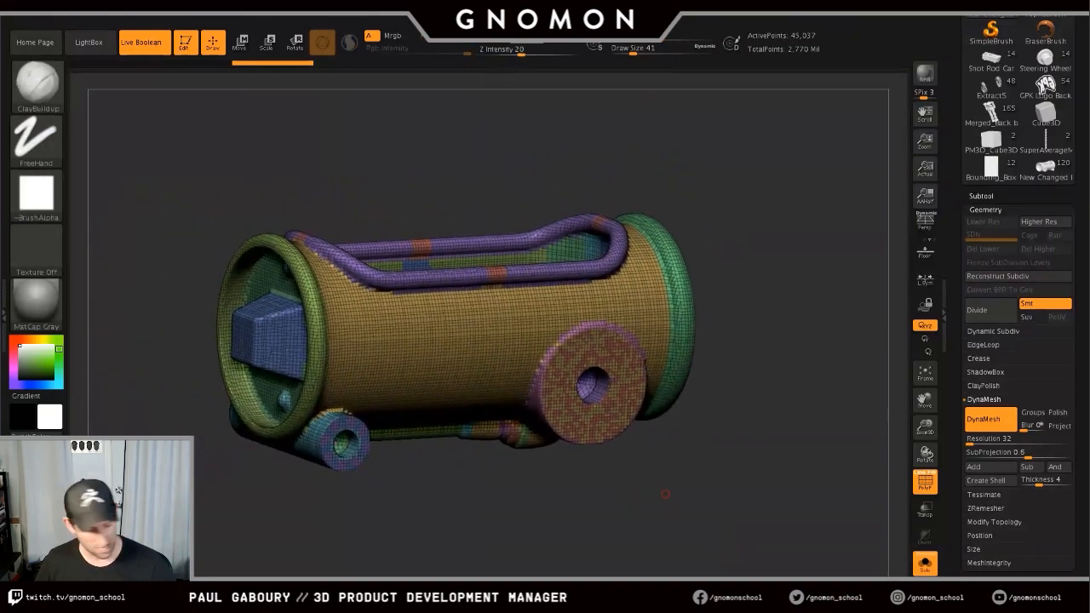
{"action": "key", "text": "s"}
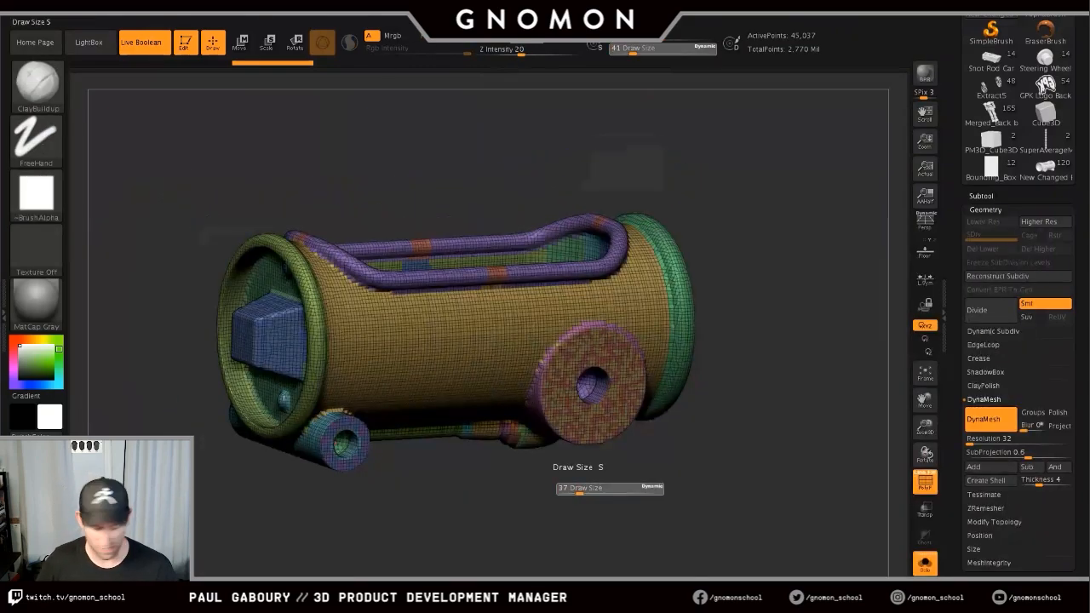
{"action": "left_click_drag", "start_coordinate": [607, 490], "coordinate": [612, 489]}
{"action": "right_click_drag", "start_coordinate": [486, 360], "coordinate": [484, 409], "text": "ctrl"}
{"action": "mouse_move", "coordinate": [482, 342]}
{"action": "left_mouse_down", "text": "alt"}
{"action": "mouse_move", "coordinate": [459, 373]}
{"action": "mouse_move", "coordinate": [452, 349]}
{"action": "mouse_move", "coordinate": [463, 353]}
{"action": "mouse_move", "coordinate": [430, 338]}
{"action": "left_mouse_up", "text": "alt"}
{"action": "left_click_drag", "start_coordinate": [369, 366], "coordinate": [536, 317]}
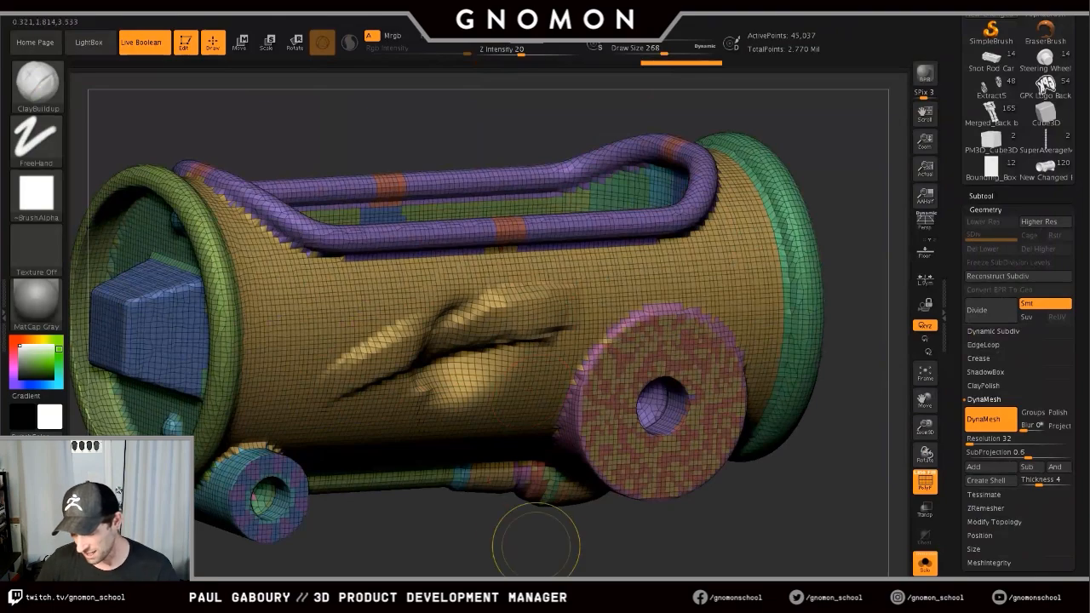
- Remesh the sculpted body with DynaMesh, smooth the test strokes, and remesh it again
{"action": "left_click_drag", "start_coordinate": [509, 542], "coordinate": [548, 575], "text": "ctrl"}
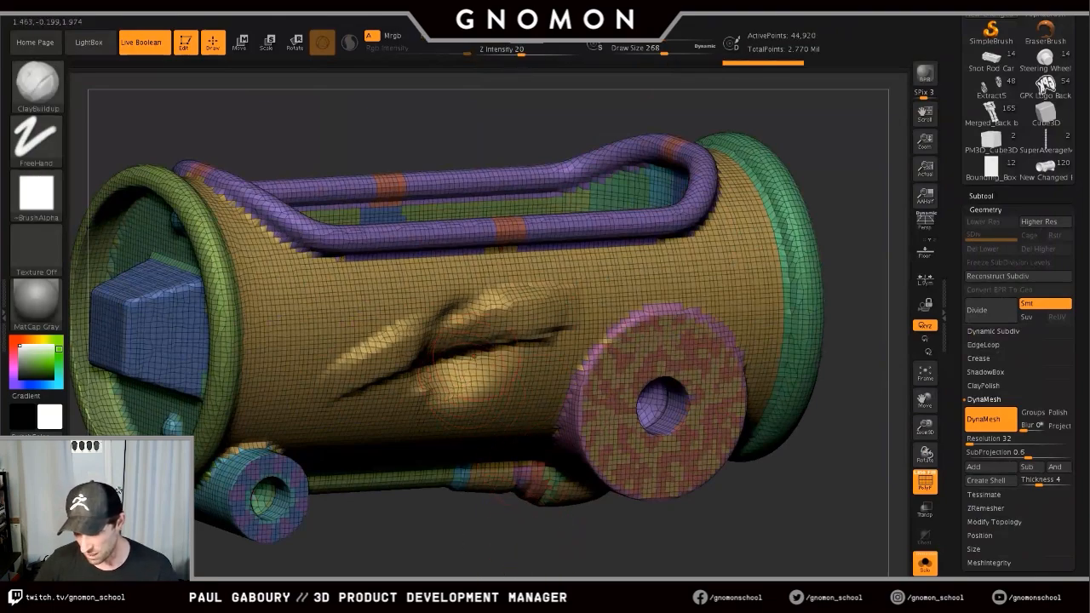
{"action": "mouse_move", "coordinate": [461, 383]}
{"action": "left_mouse_down", "text": "alt"}
{"action": "mouse_move", "coordinate": [443, 333]}
{"action": "mouse_move", "coordinate": [426, 367]}
{"action": "mouse_move", "coordinate": [443, 336]}
{"action": "mouse_move", "coordinate": [459, 374]}
{"action": "mouse_move", "coordinate": [341, 362]}
{"action": "mouse_move", "coordinate": [524, 298]}
{"action": "mouse_move", "coordinate": [441, 405]}
{"action": "left_mouse_up", "text": "alt"}
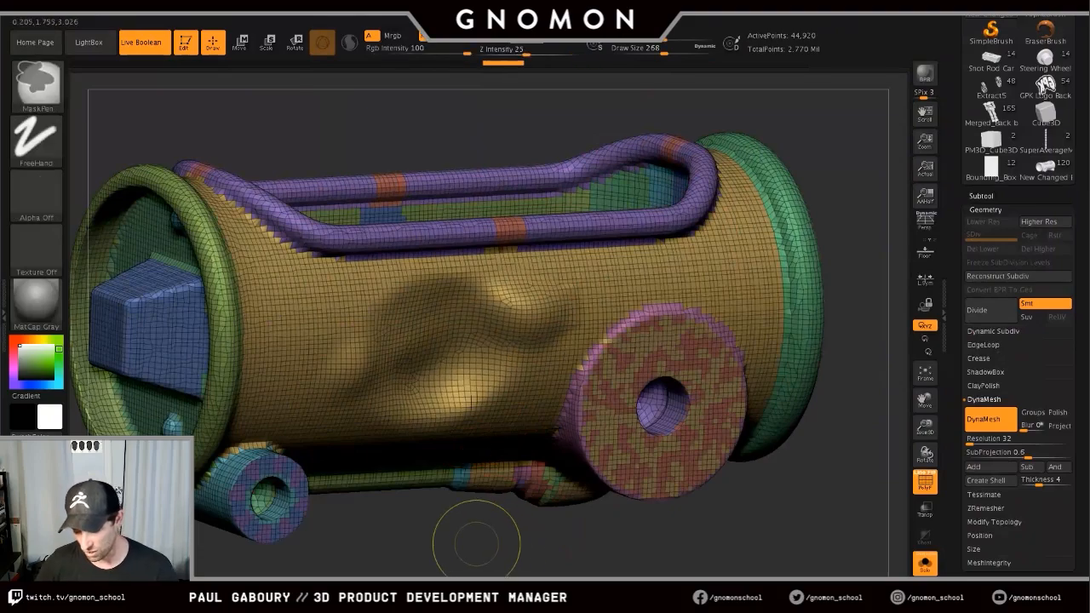
{"action": "left_click_drag", "start_coordinate": [475, 541], "coordinate": [523, 576], "text": "ctrl"}
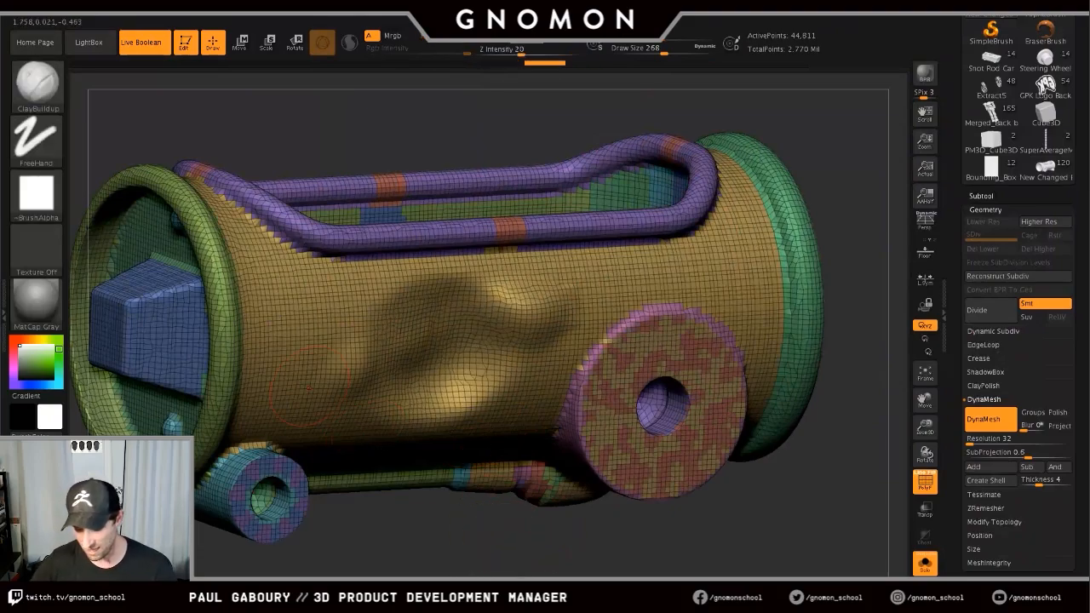
- Sculpt a diagonal ClayBuildup stroke near the body's ring-shaped end and remesh with DynaMesh
{"action": "mouse_move", "coordinate": [271, 294]}
{"action": "left_mouse_down"}
{"action": "mouse_move", "coordinate": [328, 366]}
{"action": "mouse_move", "coordinate": [294, 308]}
{"action": "mouse_move", "coordinate": [362, 368]}
{"action": "mouse_move", "coordinate": [367, 388]}
{"action": "left_mouse_up"}
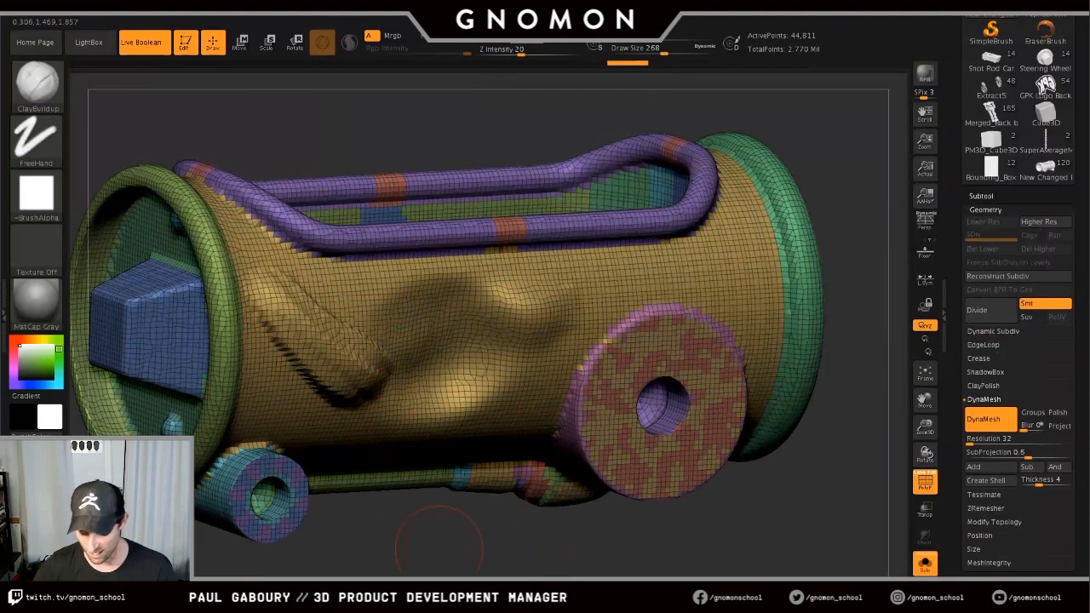
{"action": "mouse_move", "coordinate": [442, 537]}
{"action": "left_mouse_down"}
{"action": "mouse_move", "coordinate": [460, 529]}
{"action": "mouse_move", "coordinate": [464, 425]}
{"action": "left_mouse_up"}
{"action": "left_click_drag", "start_coordinate": [753, 267], "coordinate": [801, 337], "text": "ctrl"}
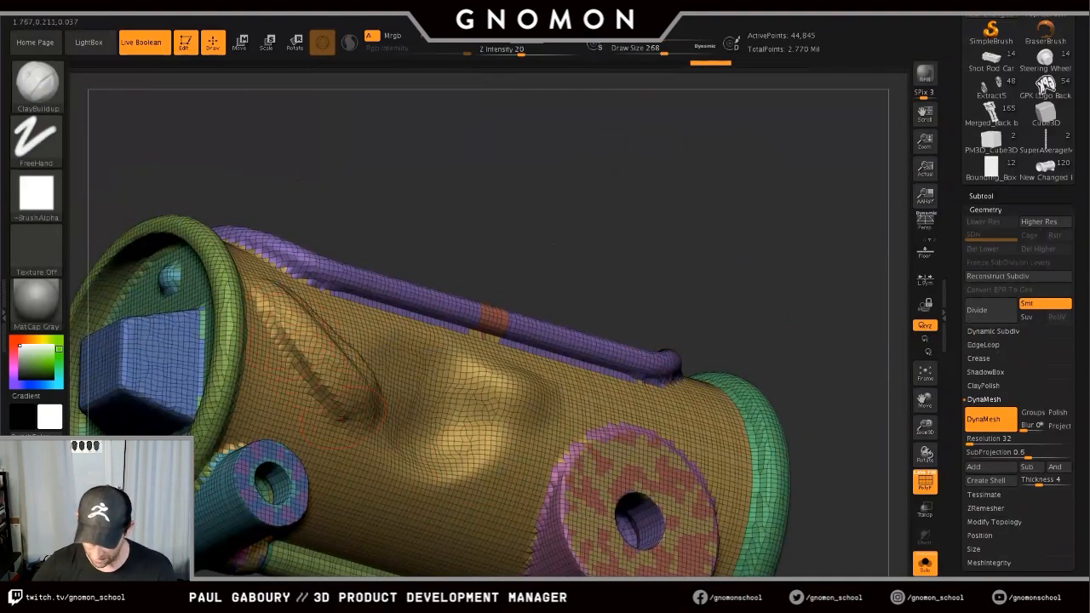
{"action": "mouse_move", "coordinate": [596, 466]}
{"action": "right_mouse_down", "text": "ctrl"}
{"action": "mouse_move", "coordinate": [588, 374]}
{"action": "mouse_move", "coordinate": [574, 358]}
{"action": "mouse_move", "coordinate": [549, 384]}
{"action": "right_mouse_up", "text": "ctrl"}
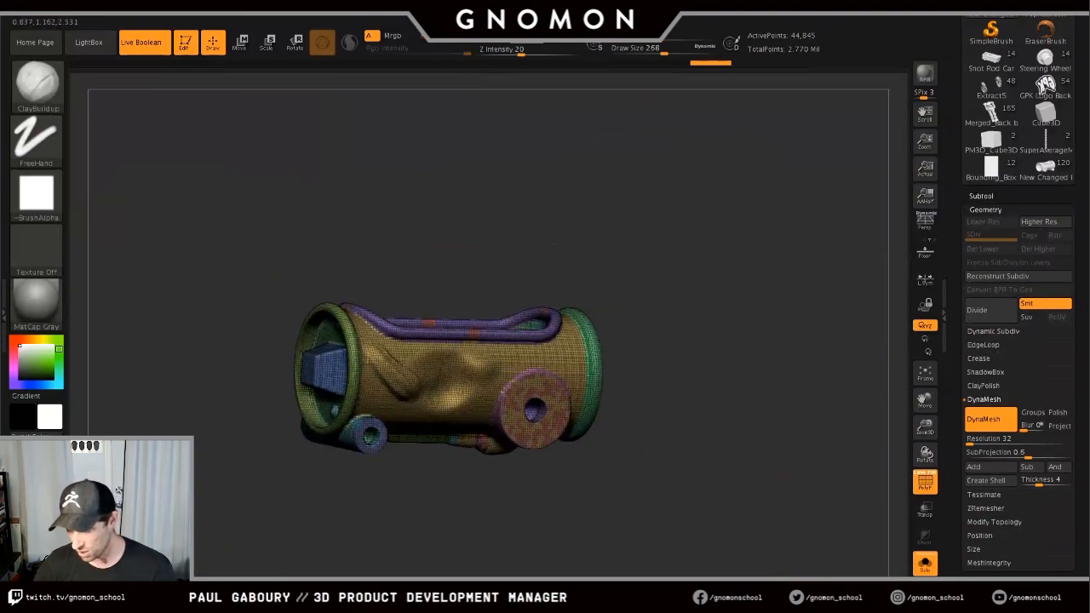
- Undo all test strokes and remeshes back to the original body before DynaMesh, and hide the polyframe
{"action": "key", "text": "ctrl+z"}
{"action": "key", "text": "ctrl+z"}
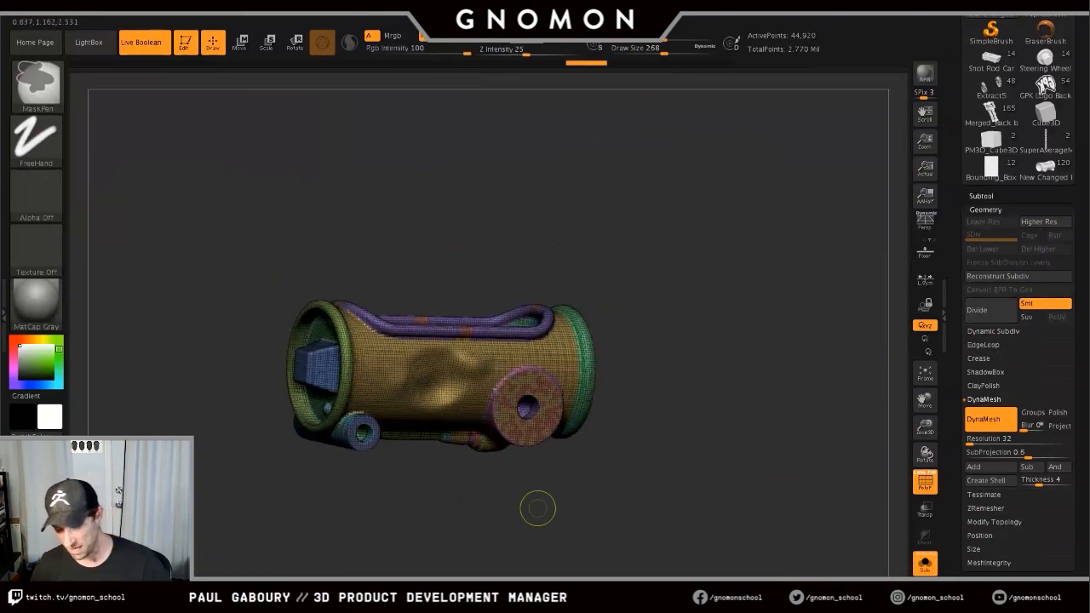
{"action": "key", "text": "ctrl+z"}
{"action": "key", "text": "ctrl+z"}
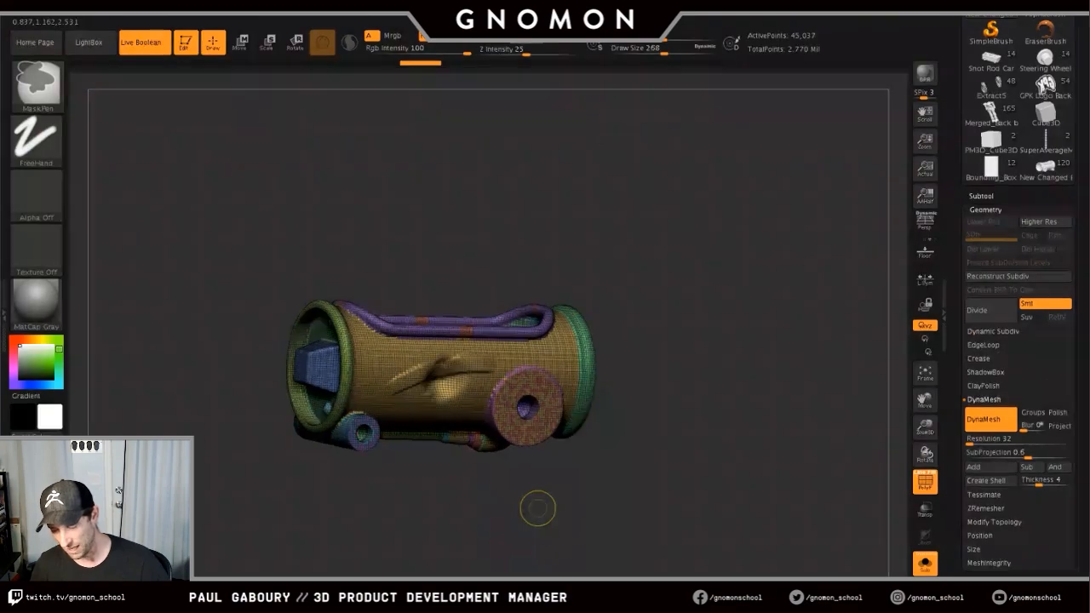
{"action": "key", "text": "ctrl+z"}
{"action": "key", "text": "ctrl+z"}
{"action": "key", "text": "ctrl+z"}
{"action": "key", "text": "ctrl+z"}
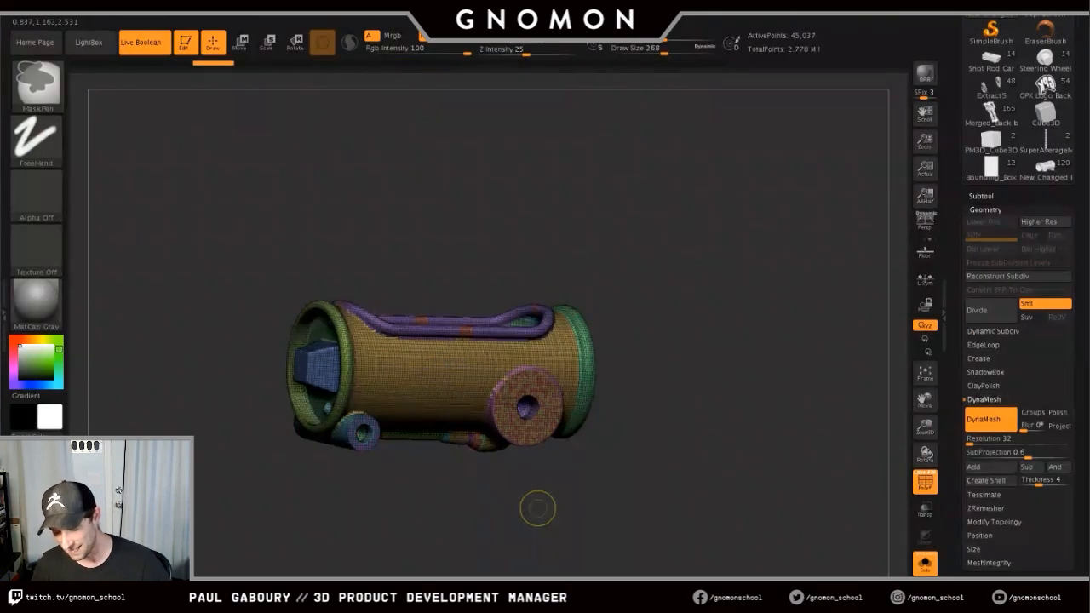
{"action": "key", "text": "ctrl+z"}
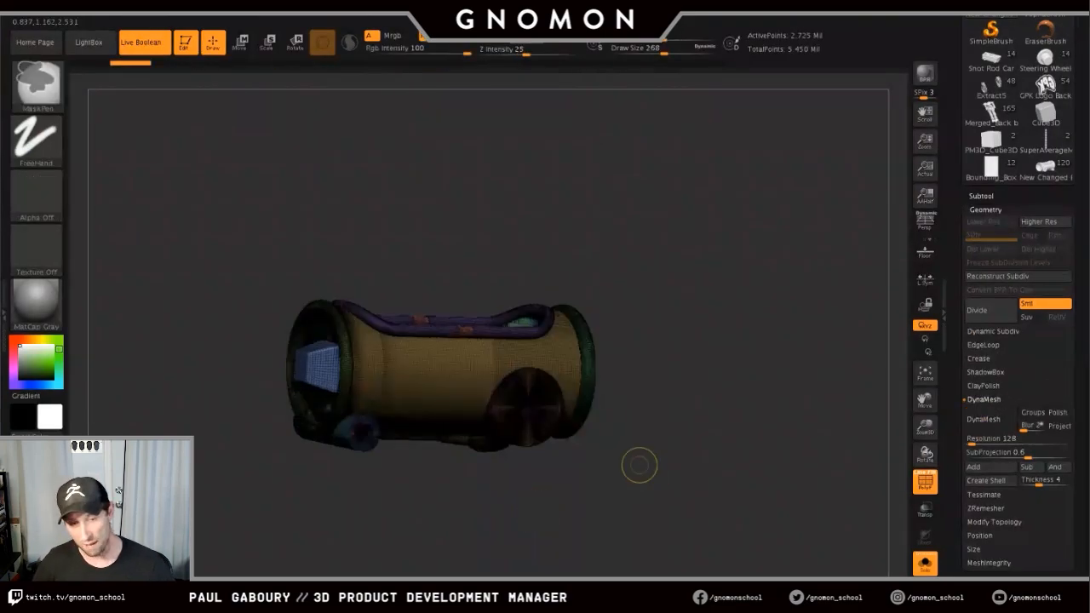
{"action": "key", "text": "ctrl+z"}
{"action": "right_click_drag", "start_coordinate": [677, 435], "coordinate": [678, 486], "text": "ctrl"}
{"action": "key", "text": "shift+f"}
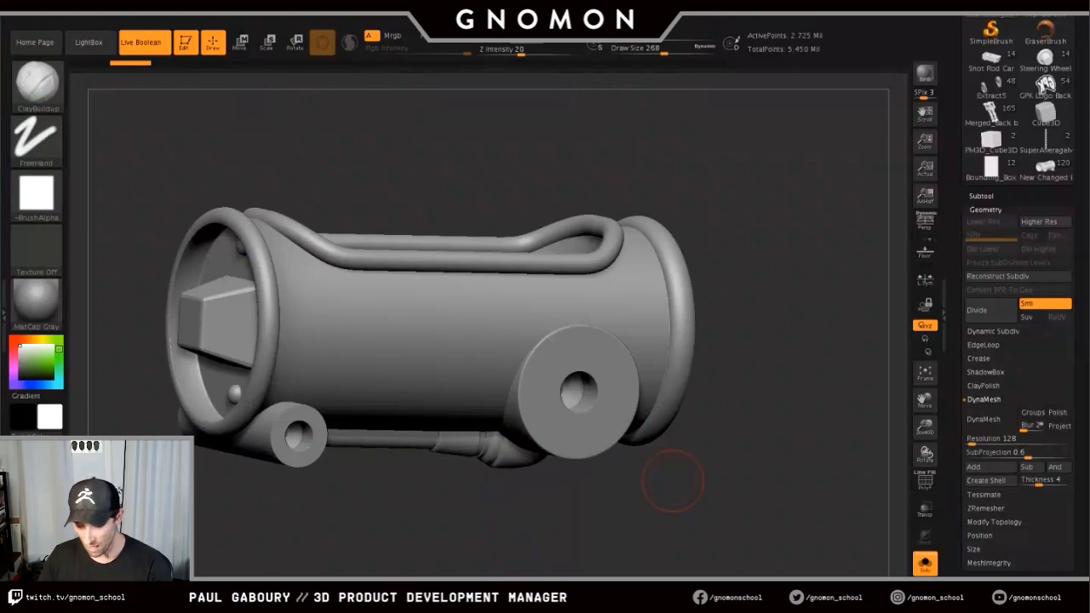
- Reapply DynaMesh at blur 0 and resolution 32, and inspect the cockpit rail's edge up close
{"action": "left_click_drag", "start_coordinate": [673, 481], "coordinate": [545, 357]}
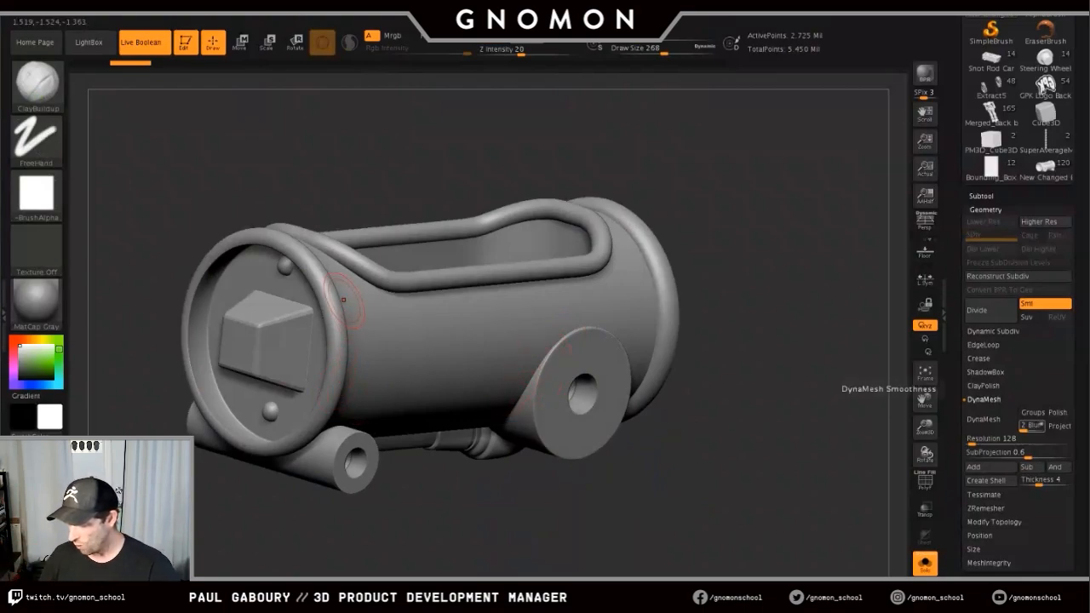
{"action": "left_click", "coordinate": [1022, 427]}
{"action": "left_click", "coordinate": [969, 441]}
{"action": "key", "text": "Return"}
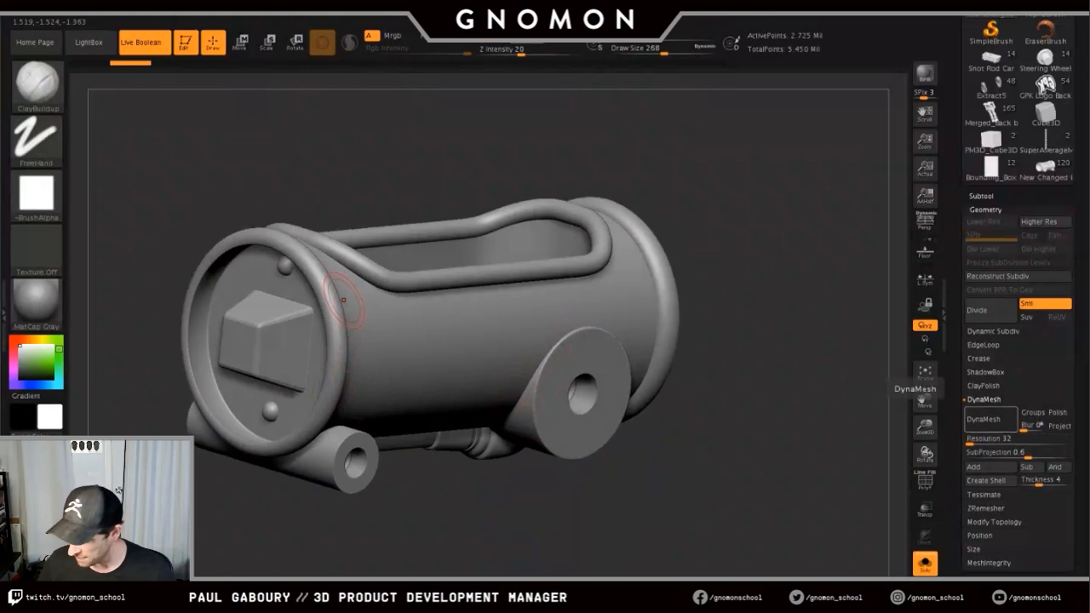
{"action": "left_click", "coordinate": [983, 419]}
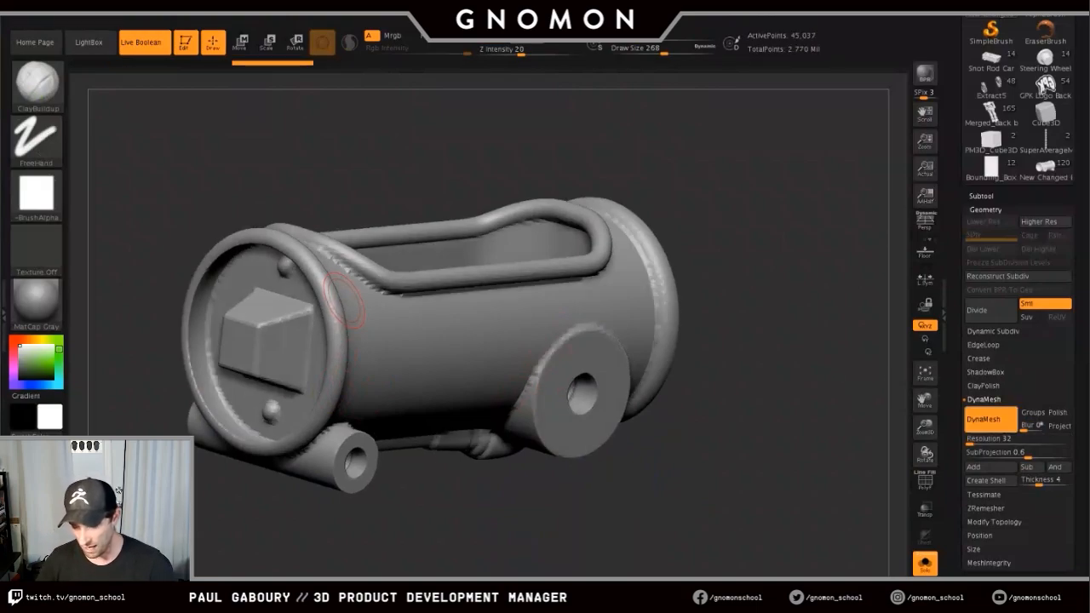
{"action": "right_click_drag", "start_coordinate": [327, 285], "coordinate": [334, 375], "text": "ctrl"}
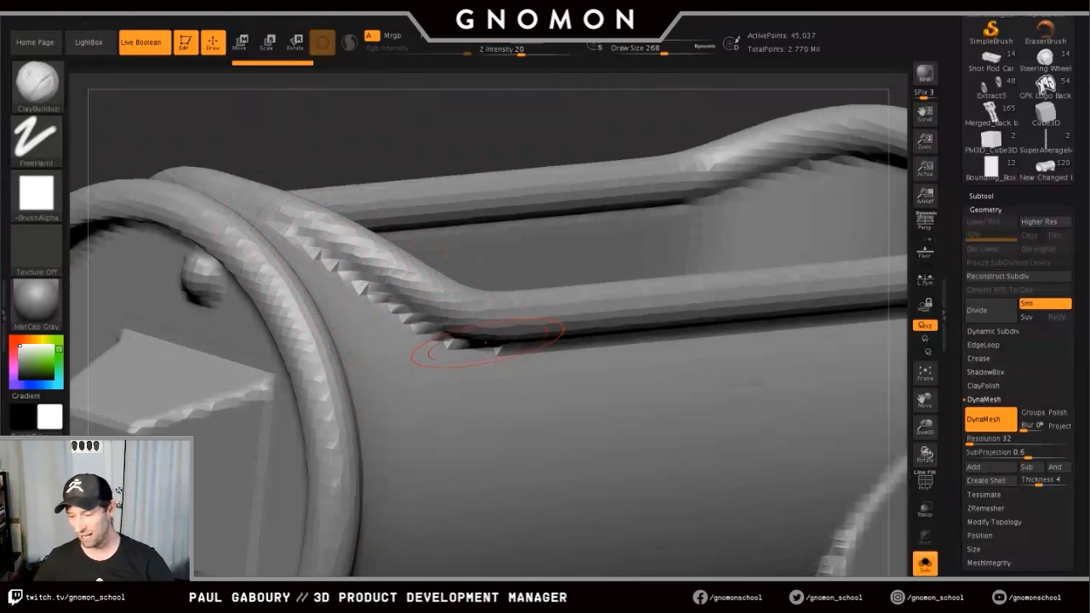
- Compare the rail before and after DynaMesh by undoing and redoing it, and end on the undone state
{"action": "key", "text": "ctrl+z"}
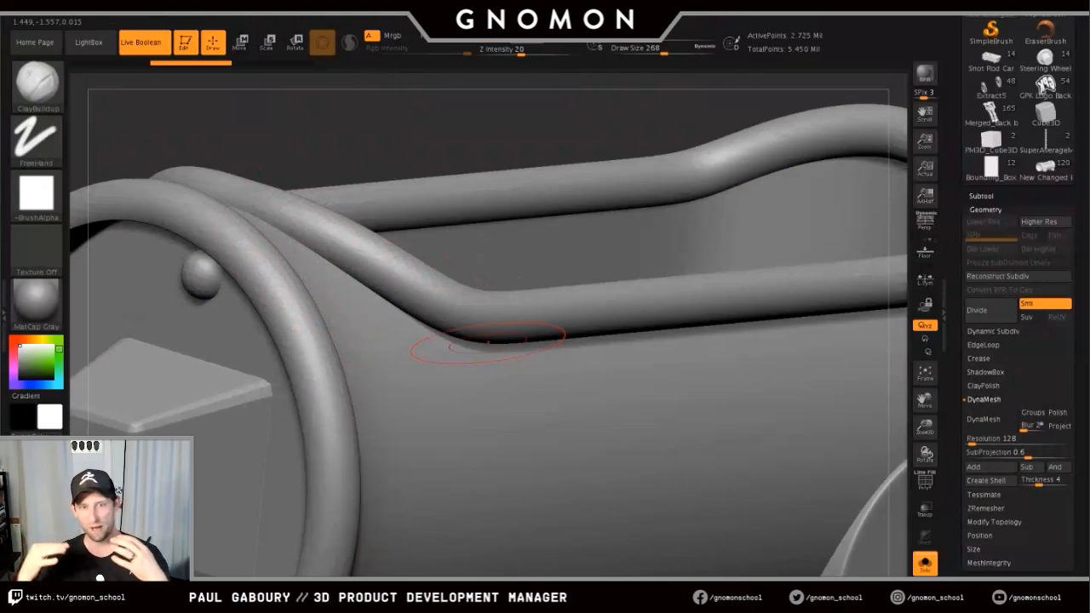
{"action": "key", "text": "ctrl+shift+z"}
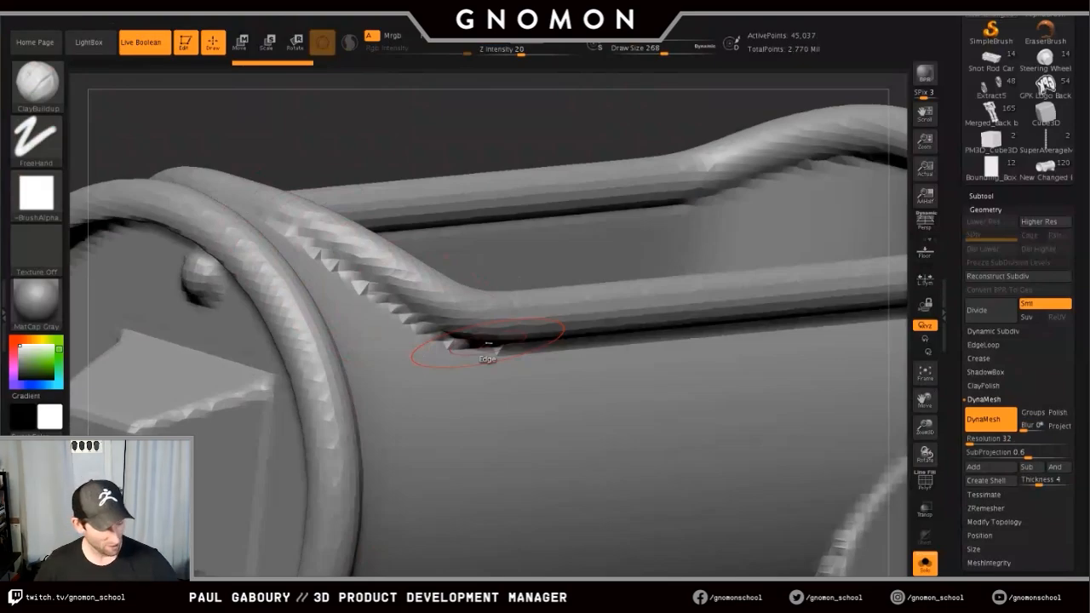
{"action": "key", "text": "ctrl+z"}
- Apply DynaMesh to the body copy with resolution 64 and blur 0
{"action": "left_click", "coordinate": [991, 438]}
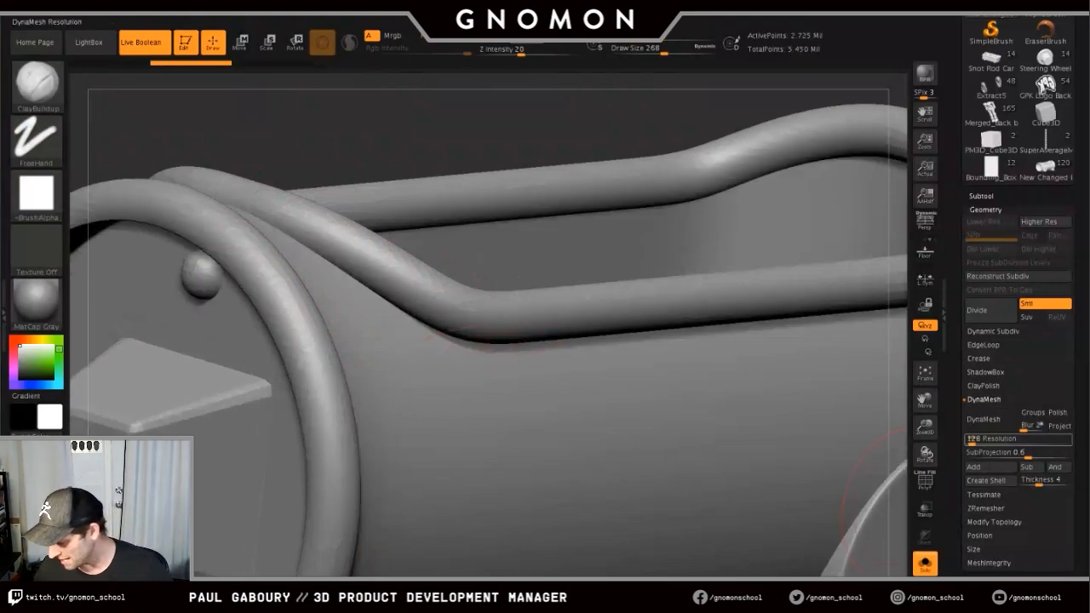
{"action": "type", "text": "104"}
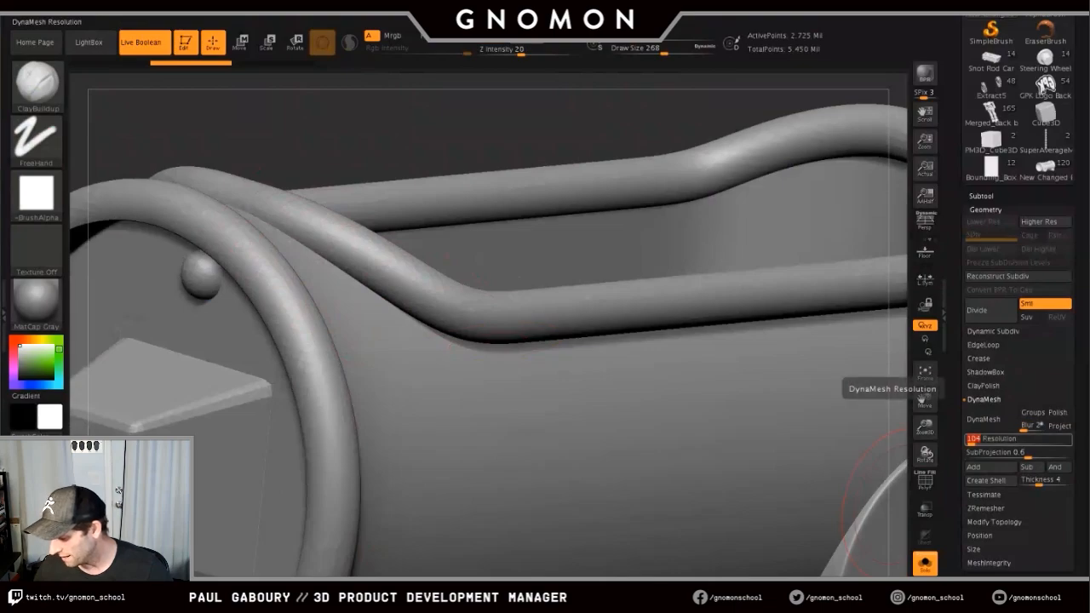
{"action": "type", "text": "64"}
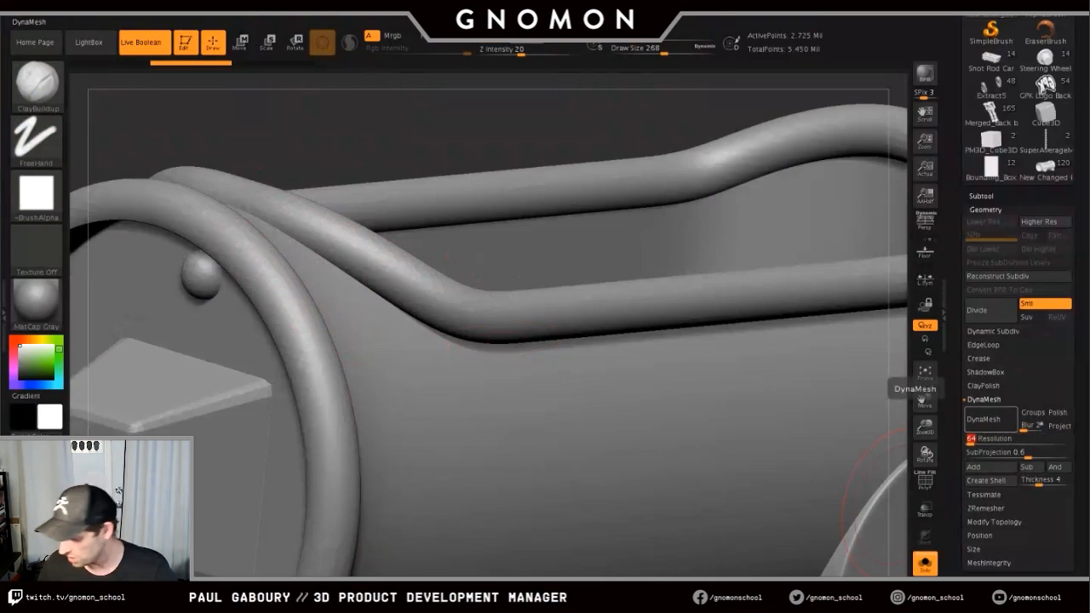
{"action": "left_click", "coordinate": [1031, 426]}
{"action": "type", "text": "0"}
{"action": "key", "text": "Return"}
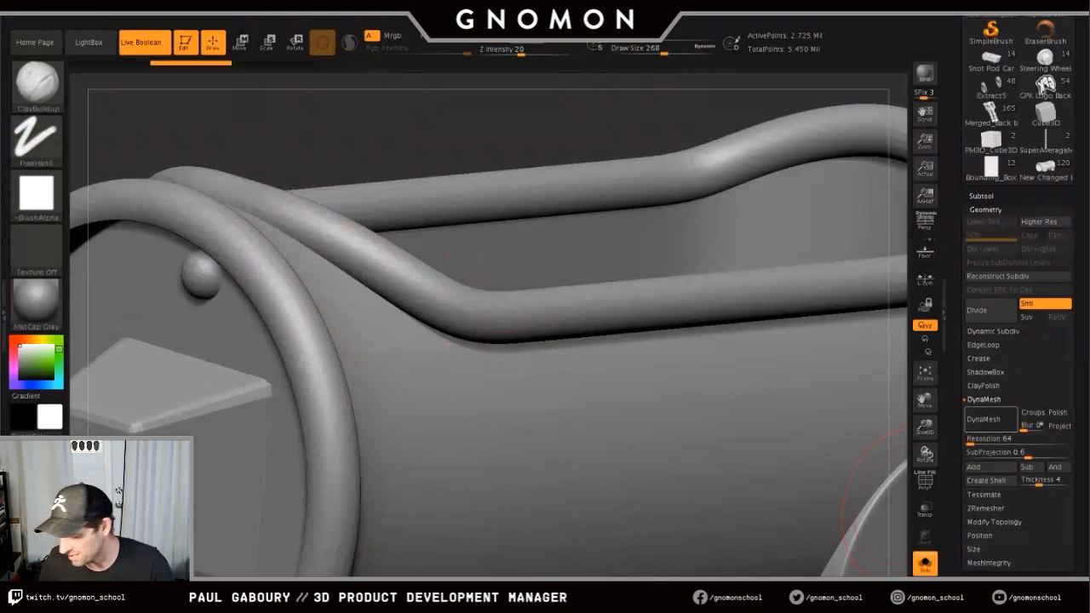
{"action": "left_click", "coordinate": [987, 419]}
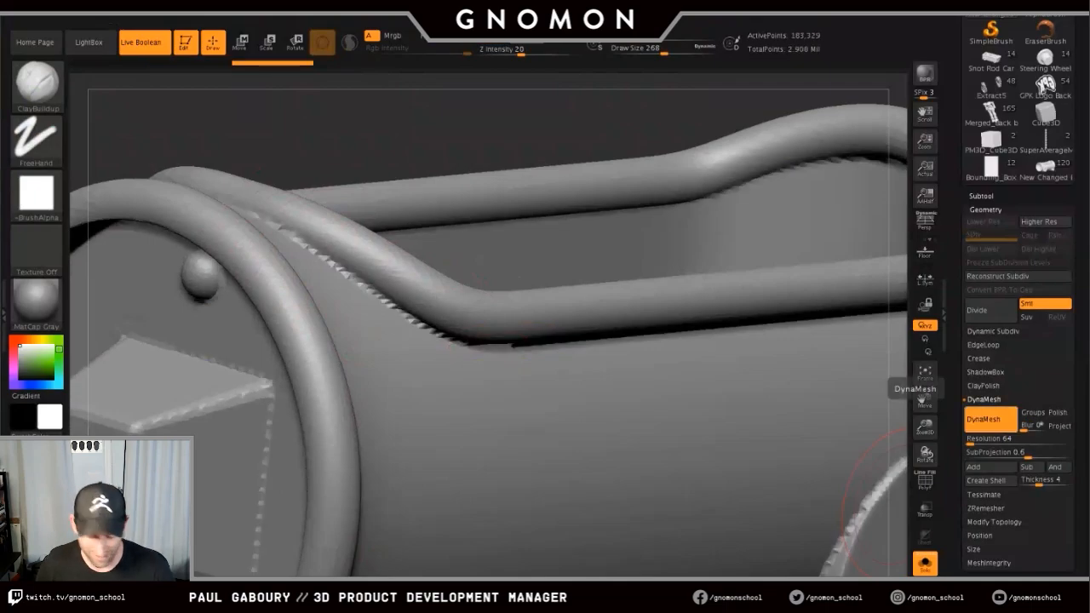
- Undo the last DynaMesh, reapply it to the body copy with resolution 128 and blur 0, and inspect the whole body
{"action": "key", "text": "ctrl+z"}
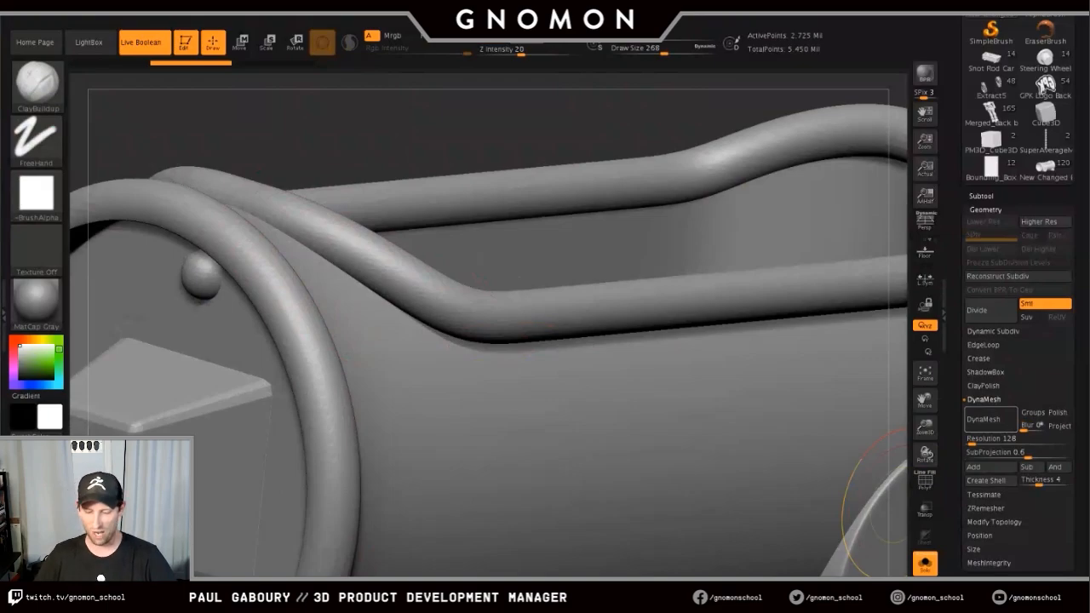
{"action": "left_click", "coordinate": [988, 418]}
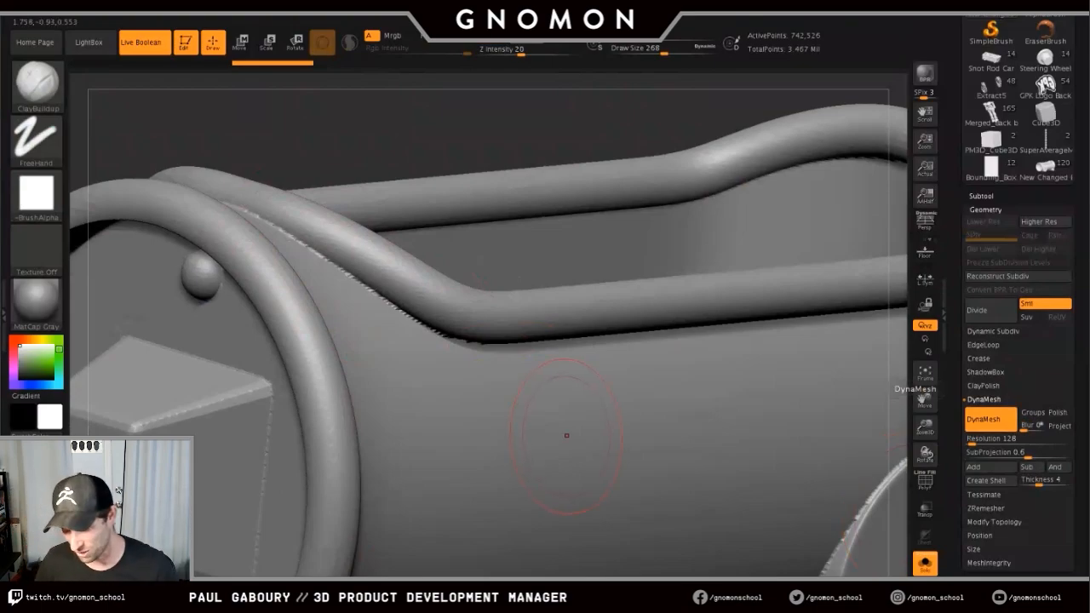
{"action": "mouse_move", "coordinate": [564, 456]}
{"action": "right_mouse_down", "text": "ctrl"}
{"action": "mouse_move", "coordinate": [489, 412]}
{"action": "mouse_move", "coordinate": [448, 346]}
{"action": "right_mouse_up", "text": "ctrl"}
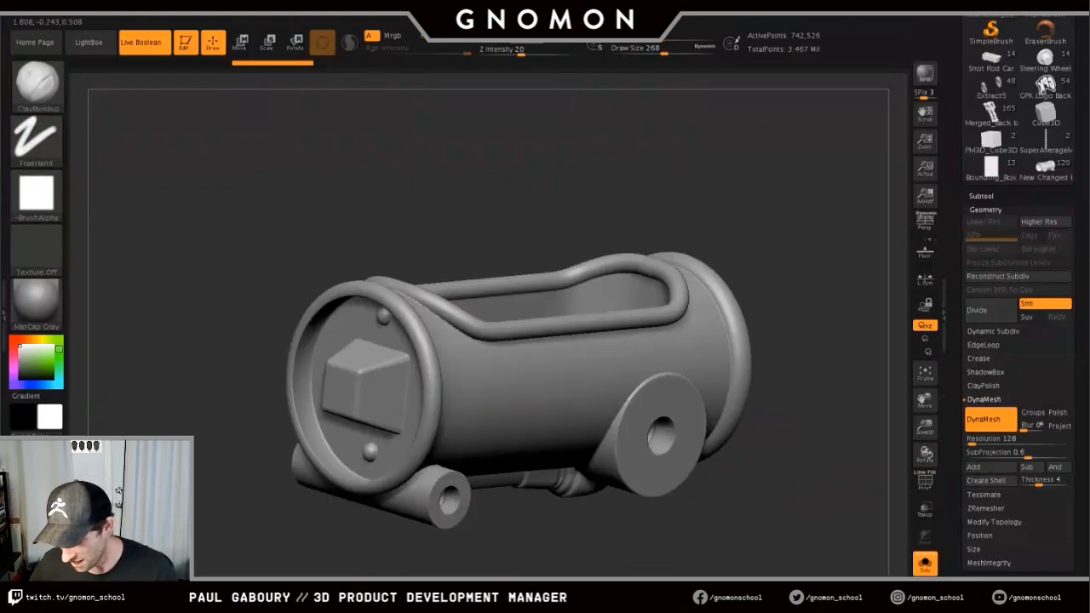
{"action": "right_click_drag", "start_coordinate": [538, 486], "coordinate": [484, 415], "text": "alt"}
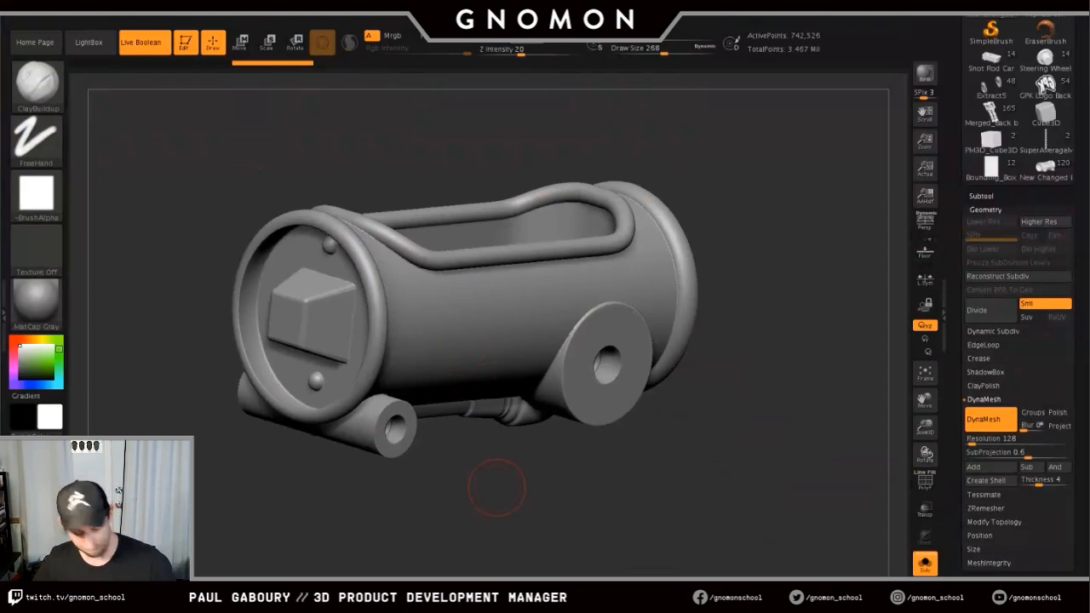
- Display the polyframe on the DynaMeshed body and examine its polygon density from the side
{"action": "key", "text": "shift+f"}
{"action": "mouse_move", "coordinate": [645, 498]}
{"action": "left_mouse_down"}
{"action": "mouse_move", "coordinate": [608, 495]}
{"action": "mouse_move", "coordinate": [599, 523]}
{"action": "left_mouse_up"}
{"action": "key", "text": "shift+f"}
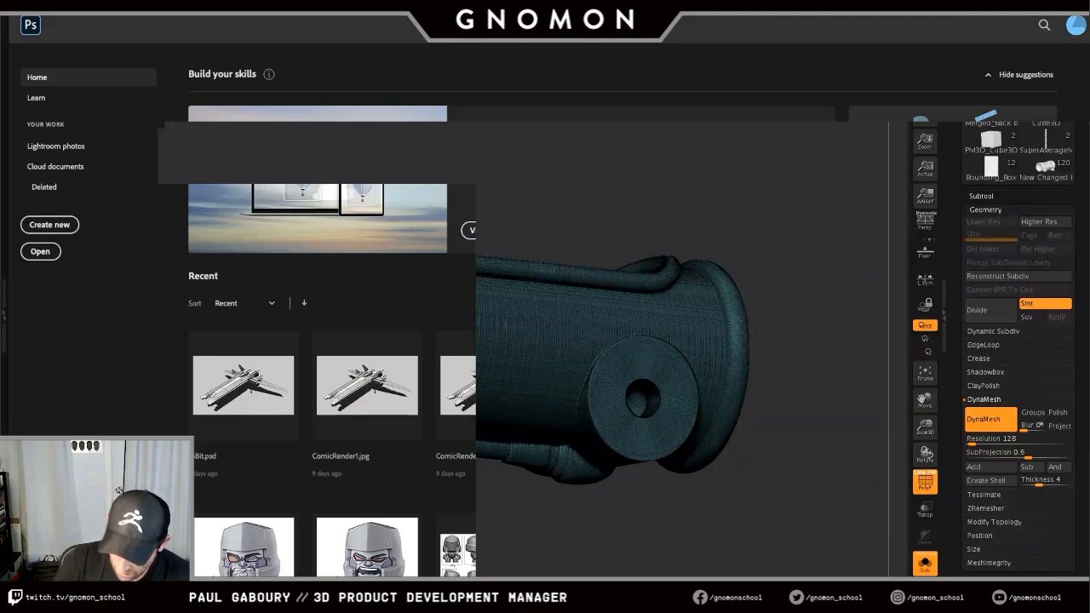
- Switch to Photoshop, create a new document and sketch a green cube outline on a separate layer
{"action": "left_click", "coordinate": [50, 225]}
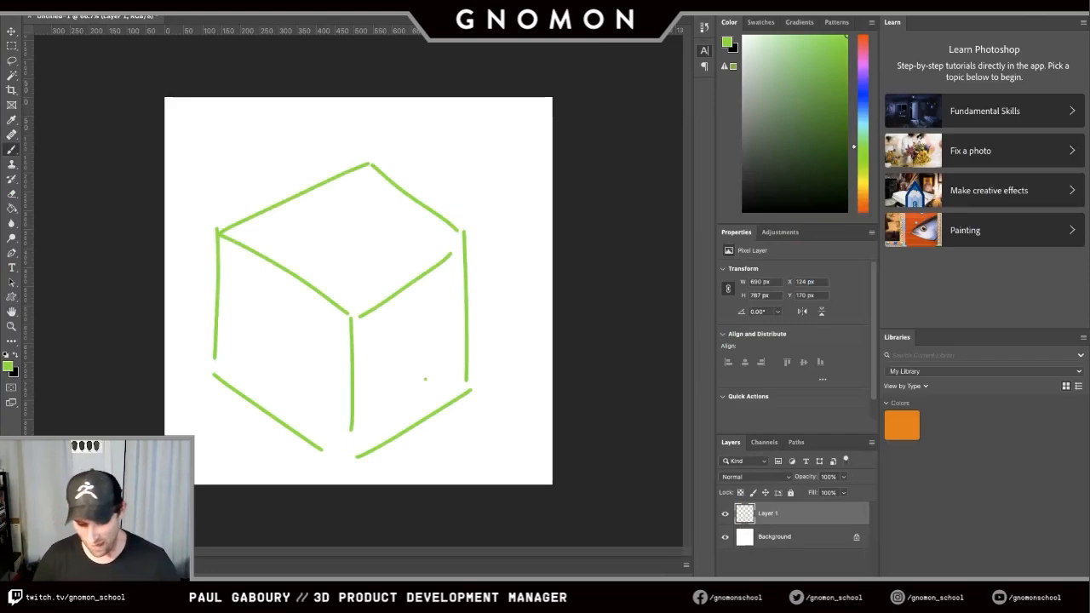
- Draw a red (ff0000) smiley face with outline, eyes and mouth inside the cube on a new layer
{"action": "key", "text": "alt+shift+super+n"}
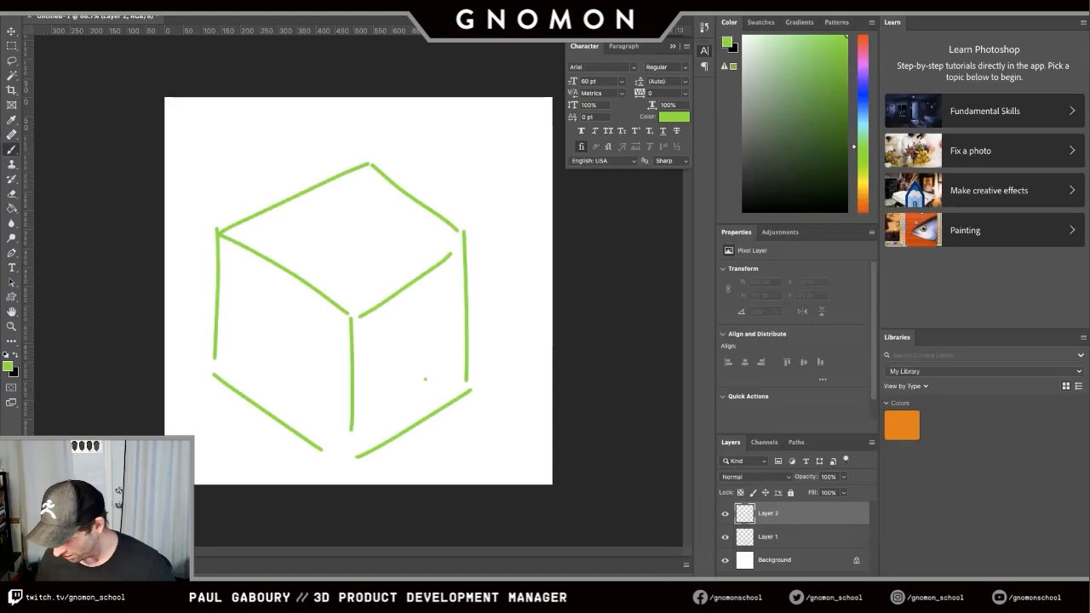
{"action": "left_click", "coordinate": [8, 366]}
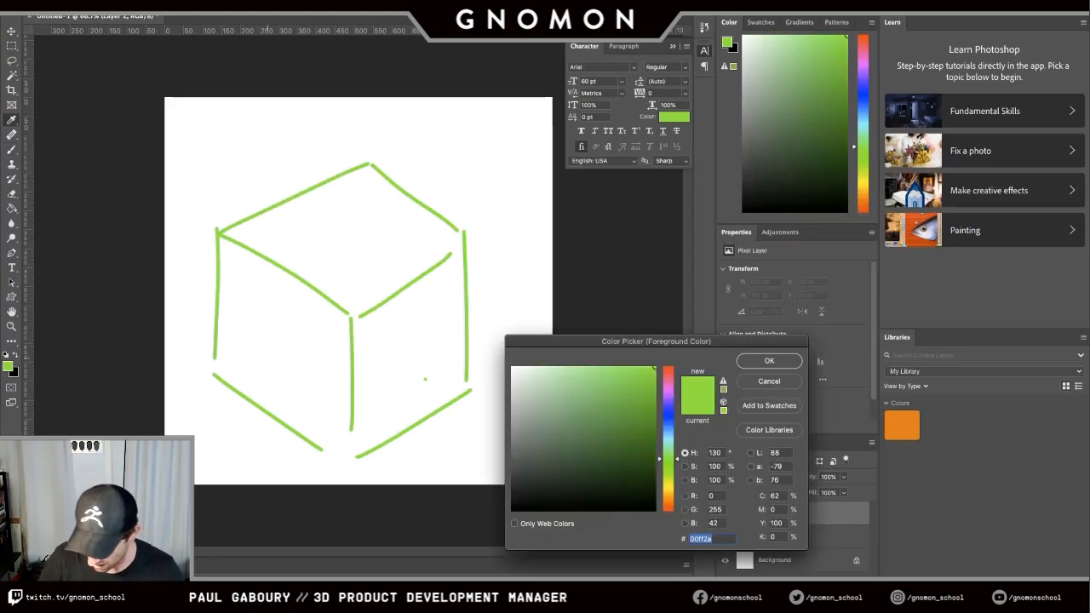
{"action": "left_click", "coordinate": [668, 367]}
{"action": "left_click", "coordinate": [769, 361]}
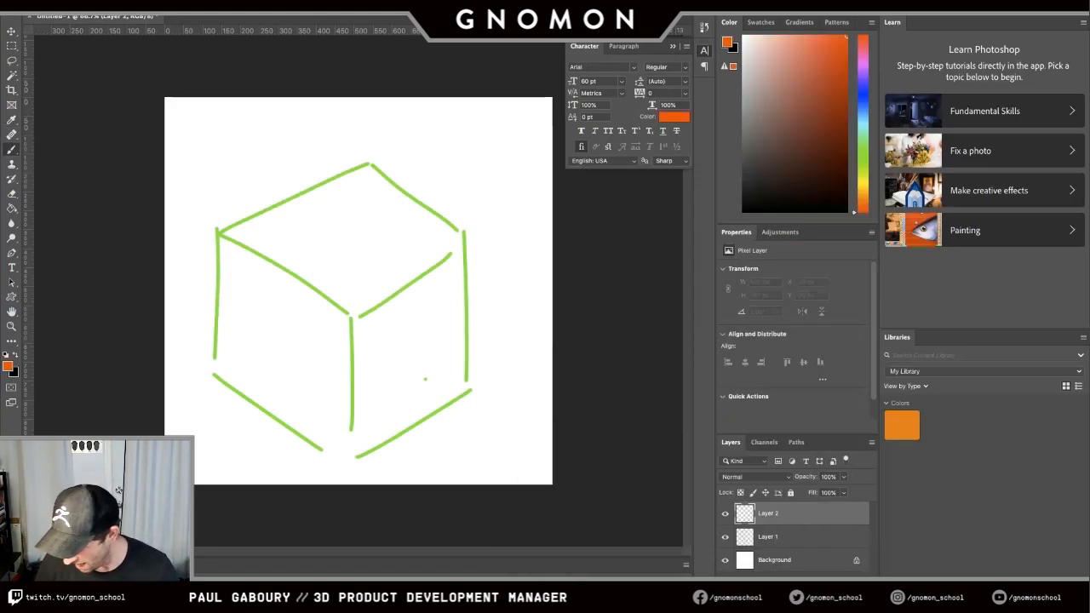
{"action": "mouse_move", "coordinate": [338, 237]}
{"action": "left_mouse_down"}
{"action": "mouse_move", "coordinate": [390, 243]}
{"action": "mouse_move", "coordinate": [336, 239]}
{"action": "left_mouse_up"}
{"action": "left_click", "coordinate": [339, 282]}
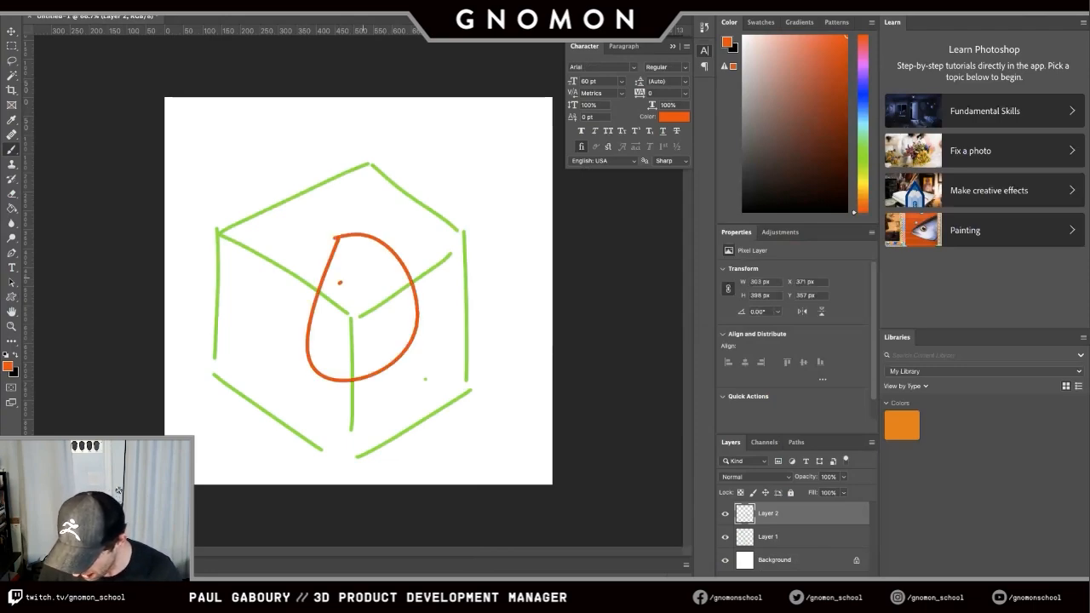
{"action": "left_click", "coordinate": [368, 280]}
{"action": "left_click", "coordinate": [342, 282]}
{"action": "left_click_drag", "start_coordinate": [325, 314], "coordinate": [378, 317]}
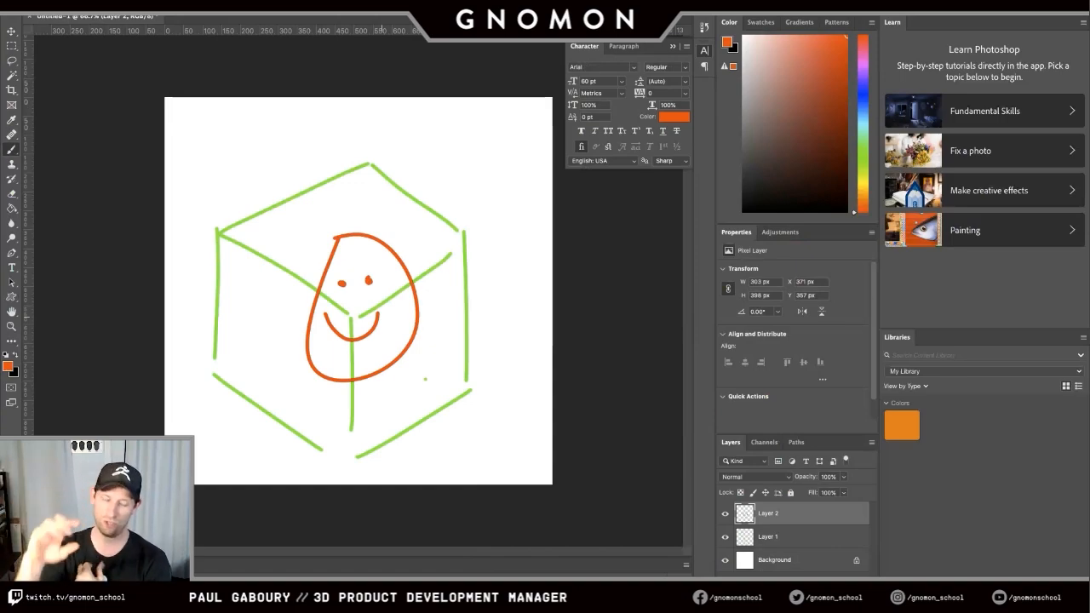
- Draw a small three-by-three grid in blue (3c00ff) above the cube's right corner on a new layer
{"action": "key", "text": "ctrl+shift+alt+n"}
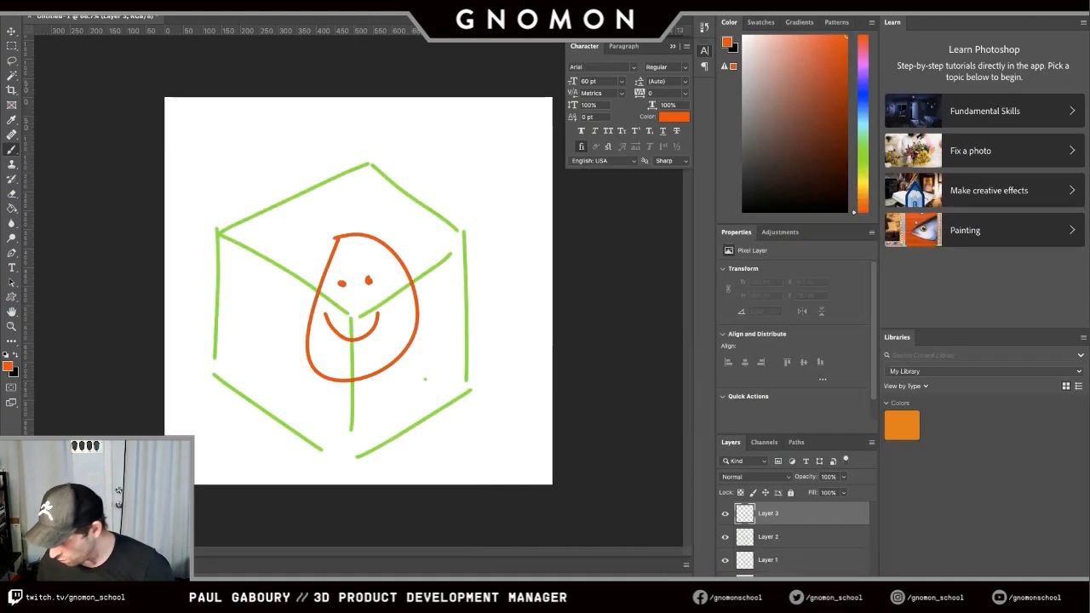
{"action": "left_click", "coordinate": [7, 367]}
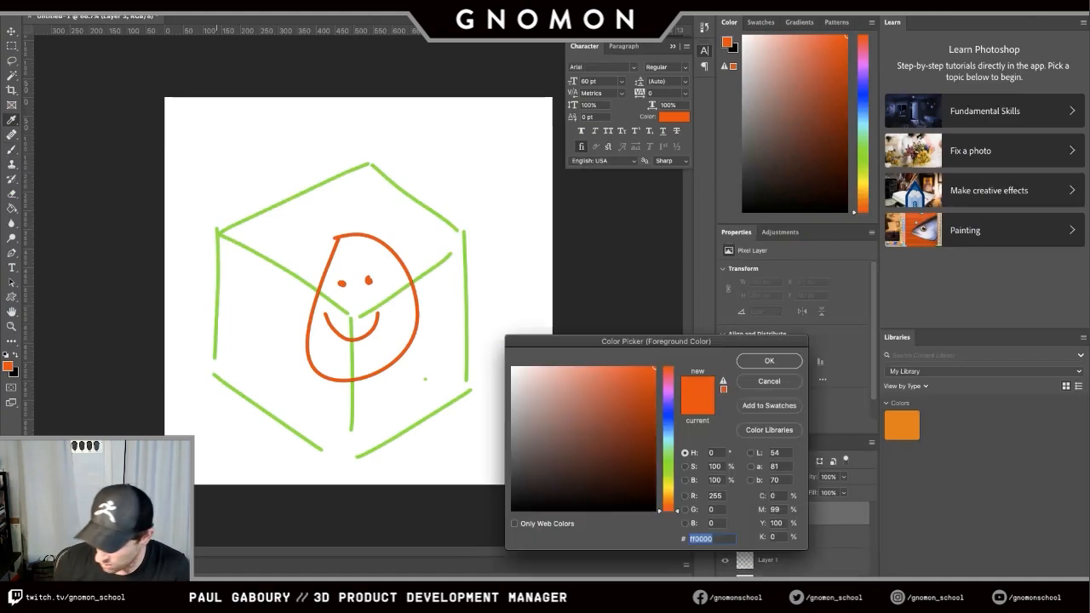
{"action": "left_click", "coordinate": [668, 406]}
{"action": "left_click", "coordinate": [768, 360]}
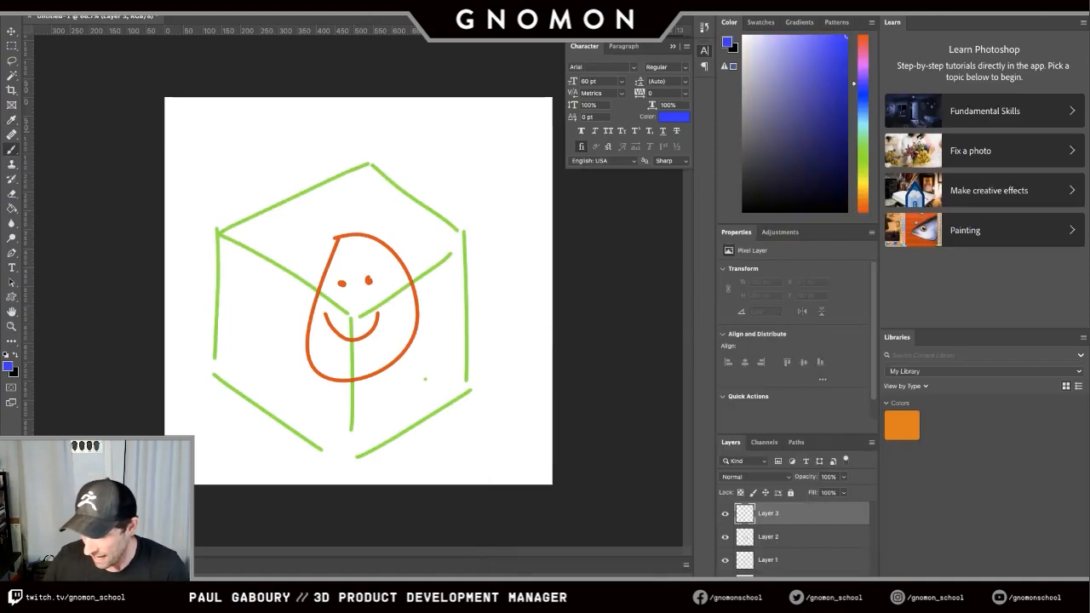
{"action": "mouse_move", "coordinate": [434, 193]}
{"action": "left_mouse_down"}
{"action": "mouse_move", "coordinate": [434, 124]}
{"action": "mouse_move", "coordinate": [475, 120]}
{"action": "mouse_move", "coordinate": [520, 121]}
{"action": "mouse_move", "coordinate": [520, 192]}
{"action": "mouse_move", "coordinate": [480, 195]}
{"action": "mouse_move", "coordinate": [519, 193]}
{"action": "left_mouse_up"}
{"action": "mouse_move", "coordinate": [465, 123]}
{"action": "left_mouse_down"}
{"action": "mouse_move", "coordinate": [465, 194]}
{"action": "mouse_move", "coordinate": [491, 181]}
{"action": "mouse_move", "coordinate": [491, 191]}
{"action": "left_mouse_up"}
{"action": "left_click_drag", "start_coordinate": [436, 151], "coordinate": [519, 147]}
{"action": "left_click_drag", "start_coordinate": [438, 175], "coordinate": [518, 166]}
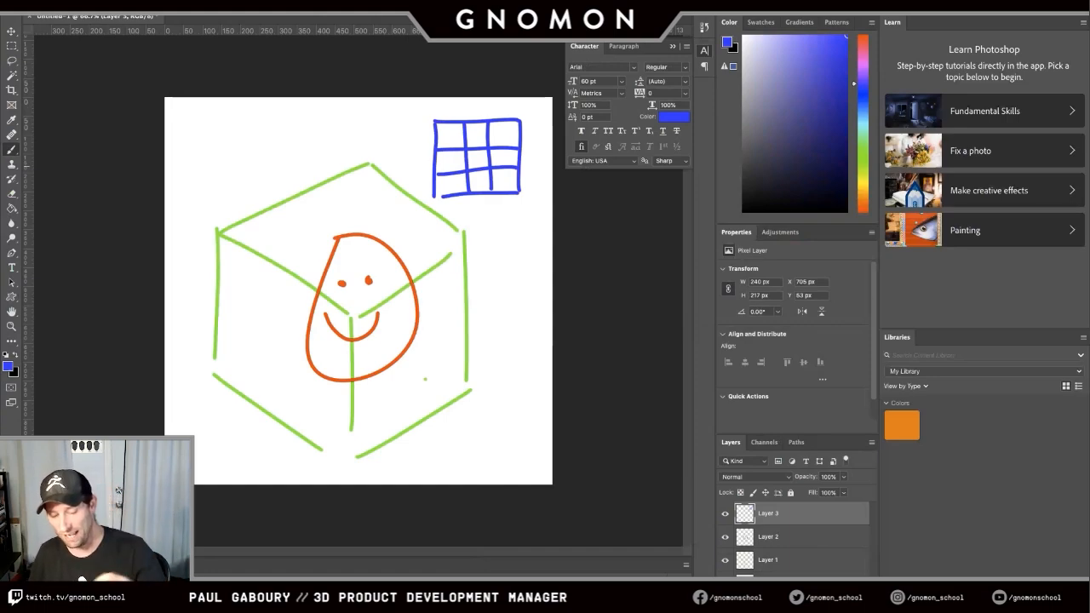
- Mark points on the small grid's inner lines in yellow-orange, connect them into an octagon and scribble it full
{"action": "left_click", "coordinate": [7, 366]}
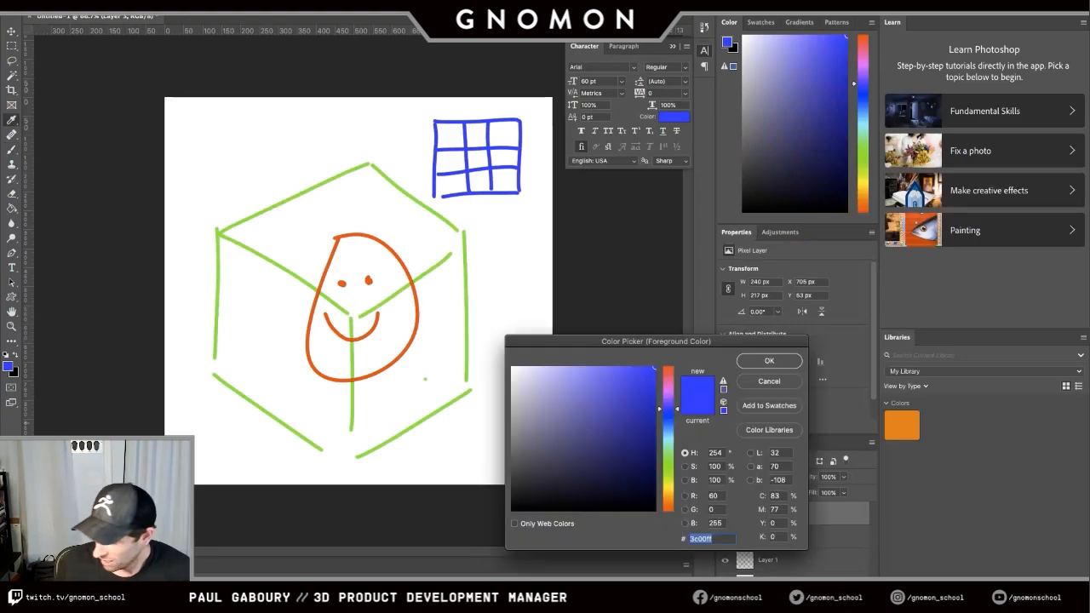
{"action": "left_click", "coordinate": [669, 494]}
{"action": "left_click", "coordinate": [769, 361]}
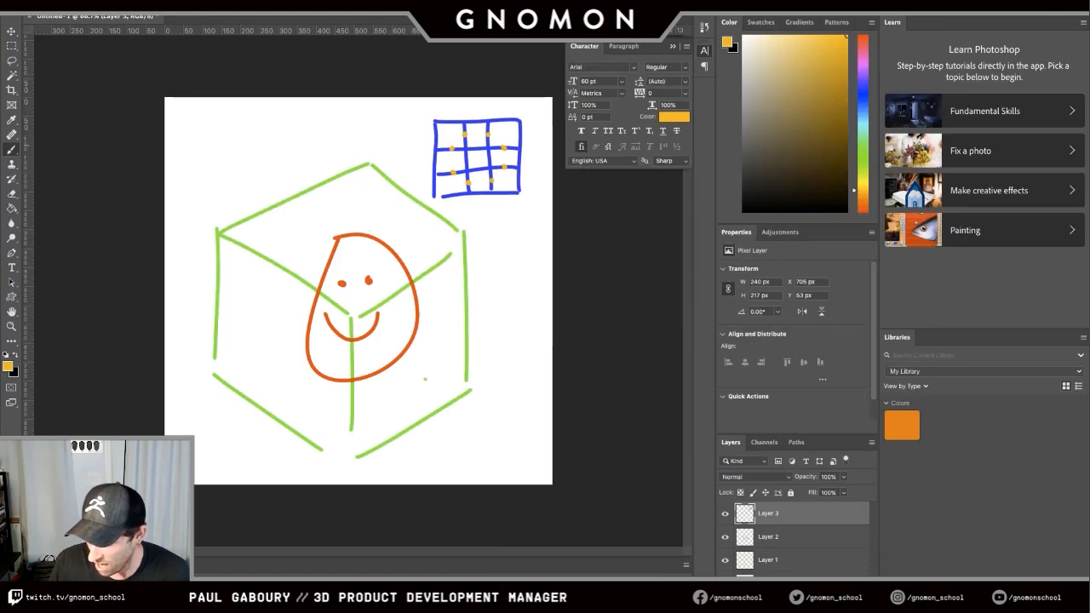
{"action": "mouse_move", "coordinate": [463, 134]}
{"action": "left_mouse_down"}
{"action": "mouse_move", "coordinate": [452, 146]}
{"action": "mouse_move", "coordinate": [488, 135]}
{"action": "mouse_move", "coordinate": [506, 161]}
{"action": "mouse_move", "coordinate": [500, 177]}
{"action": "mouse_move", "coordinate": [454, 173]}
{"action": "mouse_move", "coordinate": [456, 140]}
{"action": "mouse_move", "coordinate": [477, 168]}
{"action": "mouse_move", "coordinate": [495, 160]}
{"action": "mouse_move", "coordinate": [482, 140]}
{"action": "mouse_move", "coordinate": [481, 151]}
{"action": "left_mouse_up"}
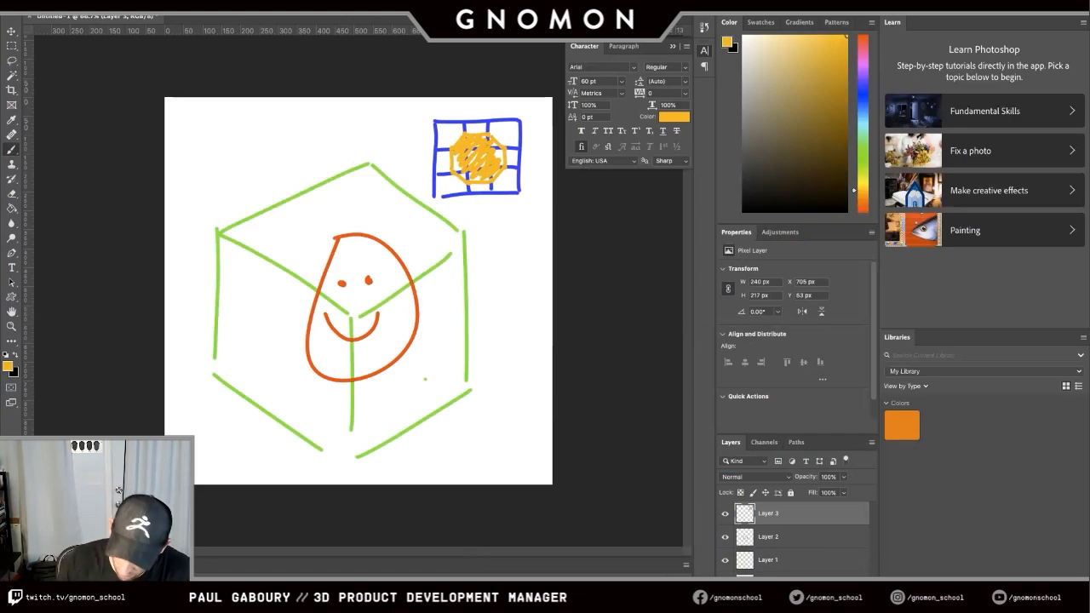
- Set the brush color to violet-blue and draw a vertical line on the cube's right face
{"action": "left_click", "coordinate": [8, 366]}
{"action": "left_click", "coordinate": [668, 402]}
{"action": "left_click", "coordinate": [769, 361]}
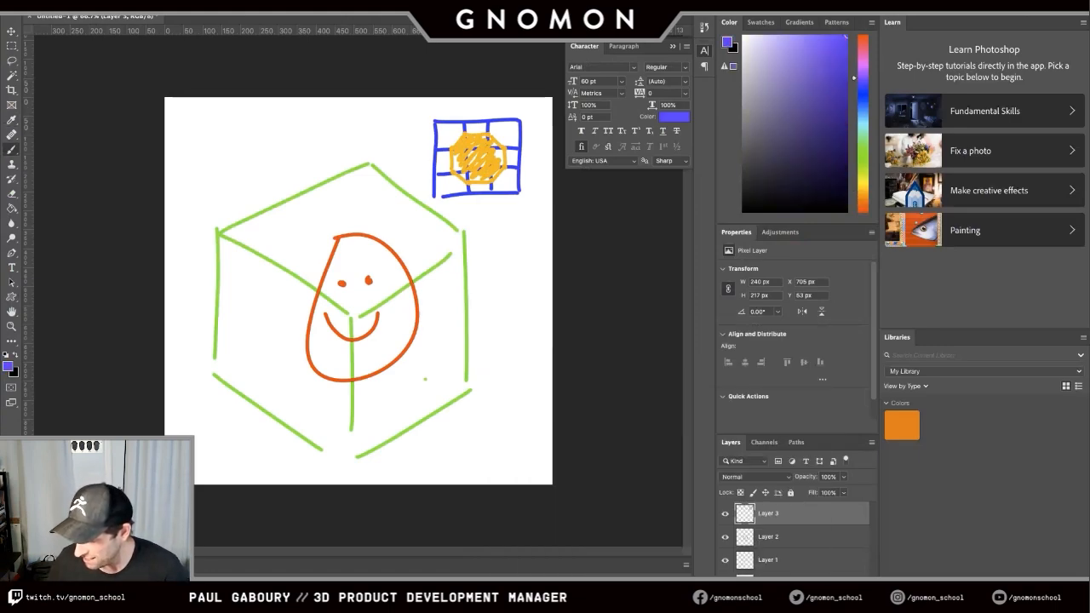
{"action": "left_click_drag", "start_coordinate": [441, 288], "coordinate": [444, 398]}
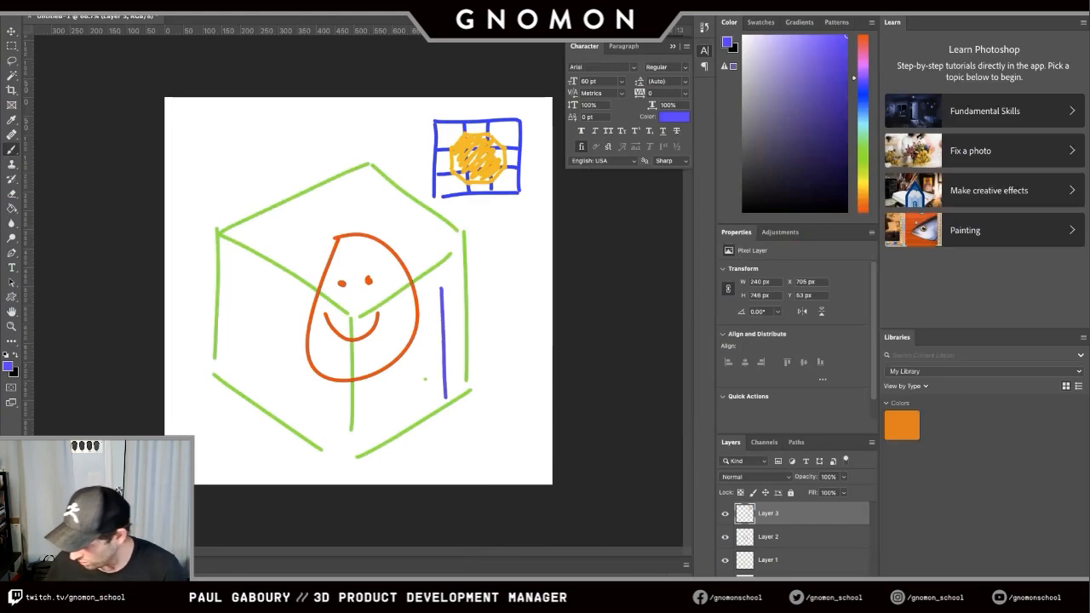
- Hide the cube and smiley face layers and undo the vertical line
{"action": "left_click", "coordinate": [724, 559]}
{"action": "left_click", "coordinate": [725, 536]}
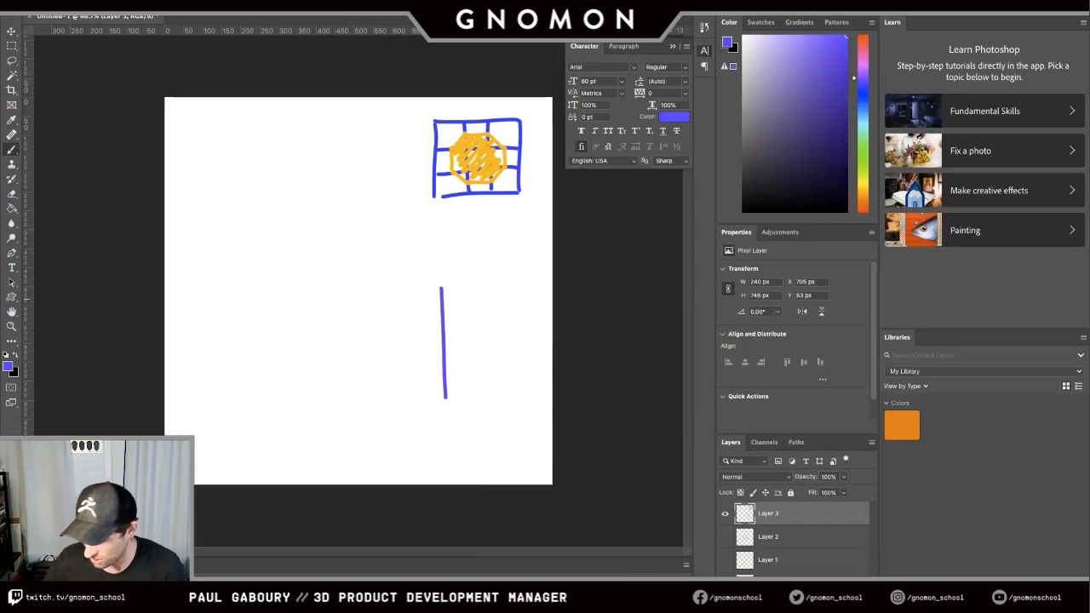
{"action": "key", "text": "ctrl+z"}
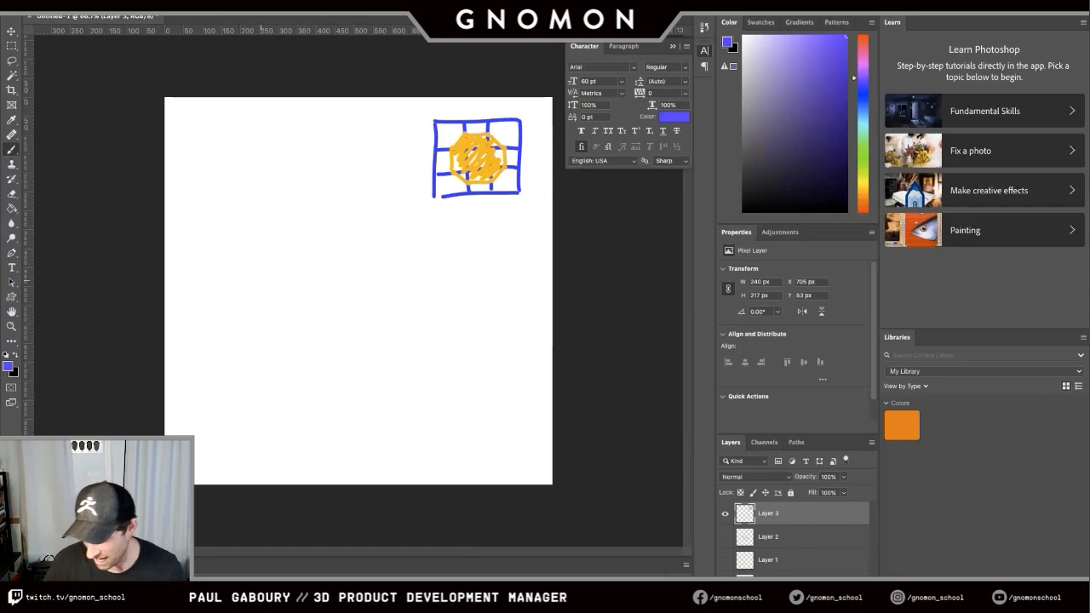
- Draw a large violet-blue rectangle in the empty area below the small grid
{"action": "mouse_move", "coordinate": [259, 246]}
{"action": "left_mouse_down"}
{"action": "mouse_move", "coordinate": [258, 409]}
{"action": "mouse_move", "coordinate": [331, 249]}
{"action": "mouse_move", "coordinate": [461, 412]}
{"action": "mouse_move", "coordinate": [255, 411]}
{"action": "left_mouse_up"}
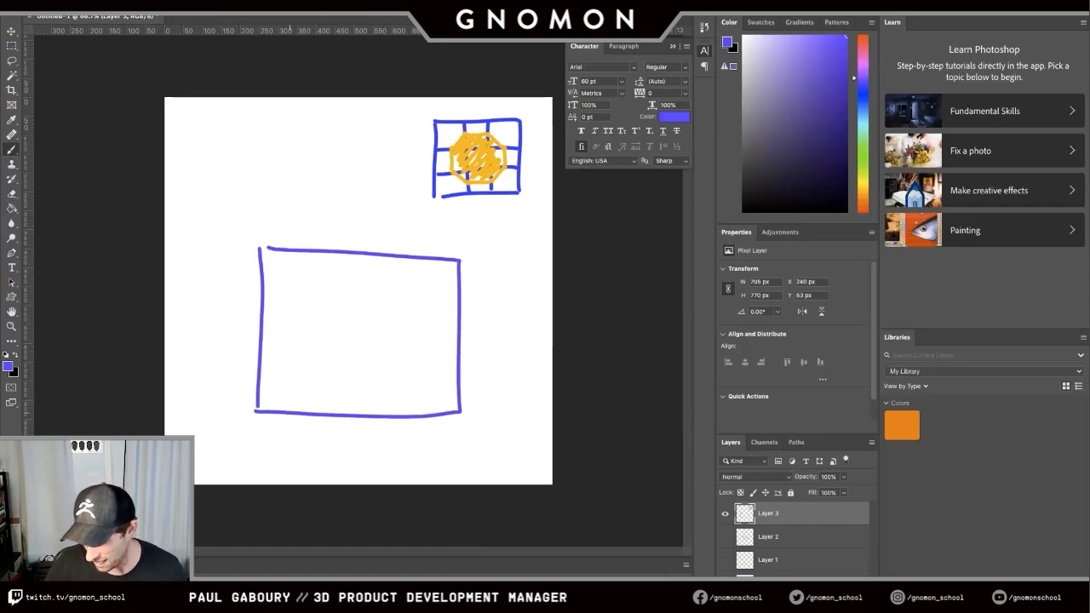
- Fill the large blue rectangle with a grid of four vertical and five horizontal freehand lines
{"action": "left_click_drag", "start_coordinate": [297, 252], "coordinate": [297, 413]}
{"action": "left_click_drag", "start_coordinate": [341, 254], "coordinate": [337, 417]}
{"action": "left_click_drag", "start_coordinate": [379, 261], "coordinate": [373, 427]}
{"action": "mouse_move", "coordinate": [415, 255]}
{"action": "left_mouse_down"}
{"action": "mouse_move", "coordinate": [404, 429]}
{"action": "mouse_move", "coordinate": [430, 414]}
{"action": "left_mouse_up"}
{"action": "left_click_drag", "start_coordinate": [254, 274], "coordinate": [468, 278]}
{"action": "left_click_drag", "start_coordinate": [255, 312], "coordinate": [470, 314]}
{"action": "left_click_drag", "start_coordinate": [267, 332], "coordinate": [465, 341]}
{"action": "left_click_drag", "start_coordinate": [253, 362], "coordinate": [473, 365]}
{"action": "left_click_drag", "start_coordinate": [258, 384], "coordinate": [477, 386]}
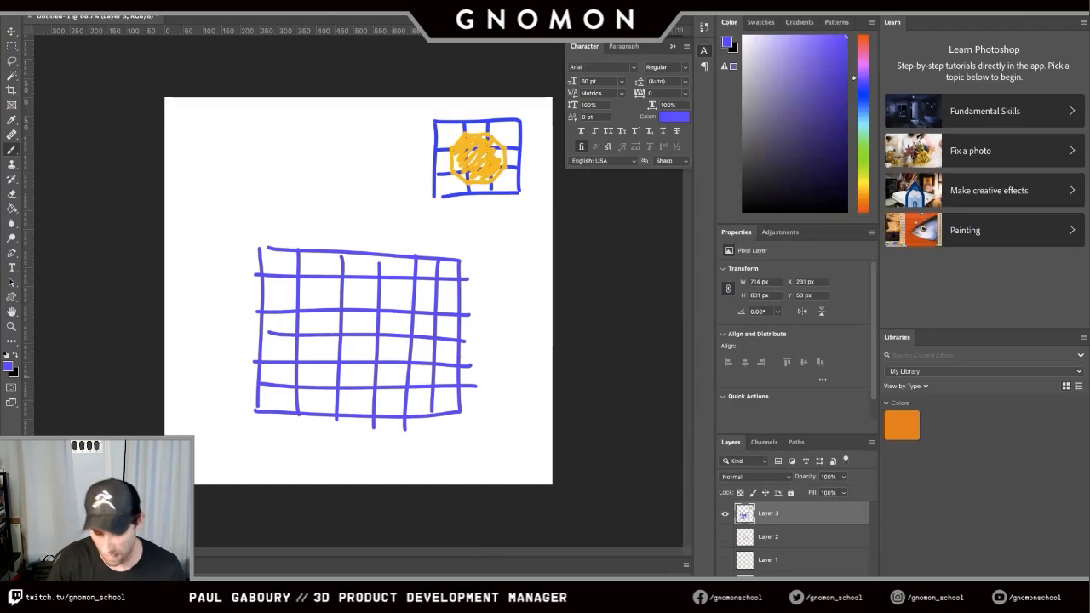
- Change the foreground colour to green (00ff84) and draw a large circle over the blue grid
{"action": "left_click", "coordinate": [7, 366]}
{"action": "left_click", "coordinate": [667, 469]}
{"action": "left_click_drag", "start_coordinate": [666, 469], "coordinate": [667, 449]}
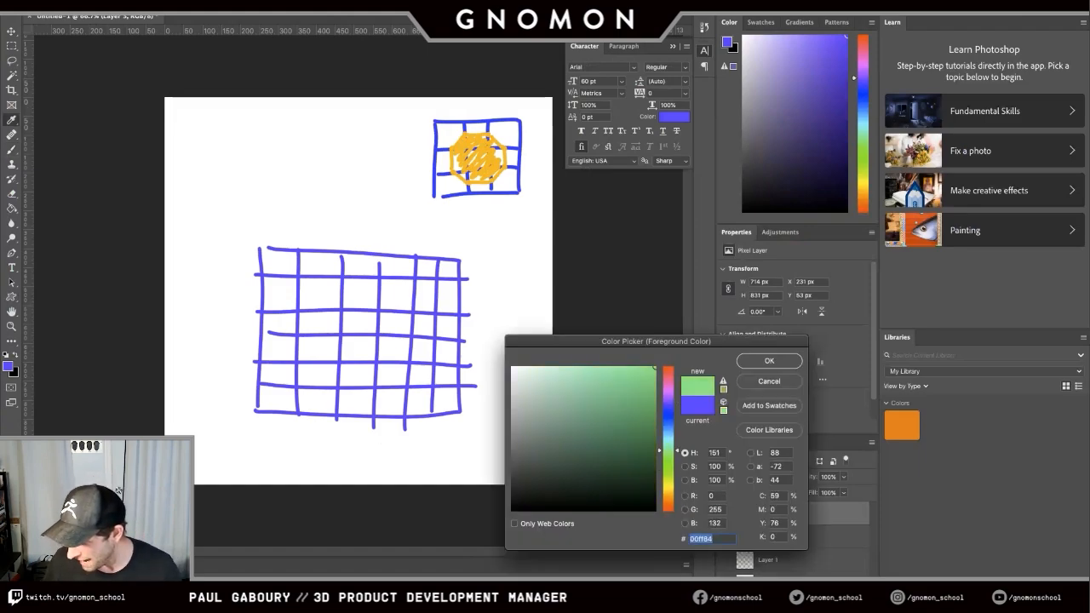
{"action": "left_click", "coordinate": [769, 361]}
{"action": "mouse_move", "coordinate": [351, 269]}
{"action": "left_mouse_down"}
{"action": "mouse_move", "coordinate": [297, 312]}
{"action": "mouse_move", "coordinate": [437, 352]}
{"action": "mouse_move", "coordinate": [320, 271]}
{"action": "left_mouse_up"}
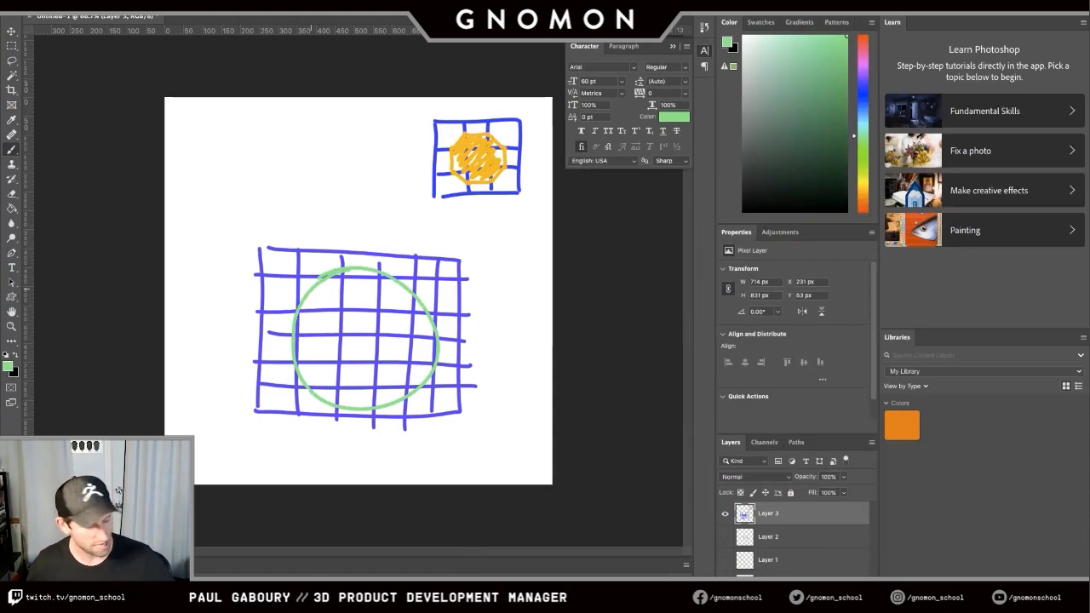
- Quit Photoshop and return to the car body model in ZBrush, viewing it from slightly above
{"action": "key", "text": "super+q"}
{"action": "left_click", "coordinate": [503, 188]}
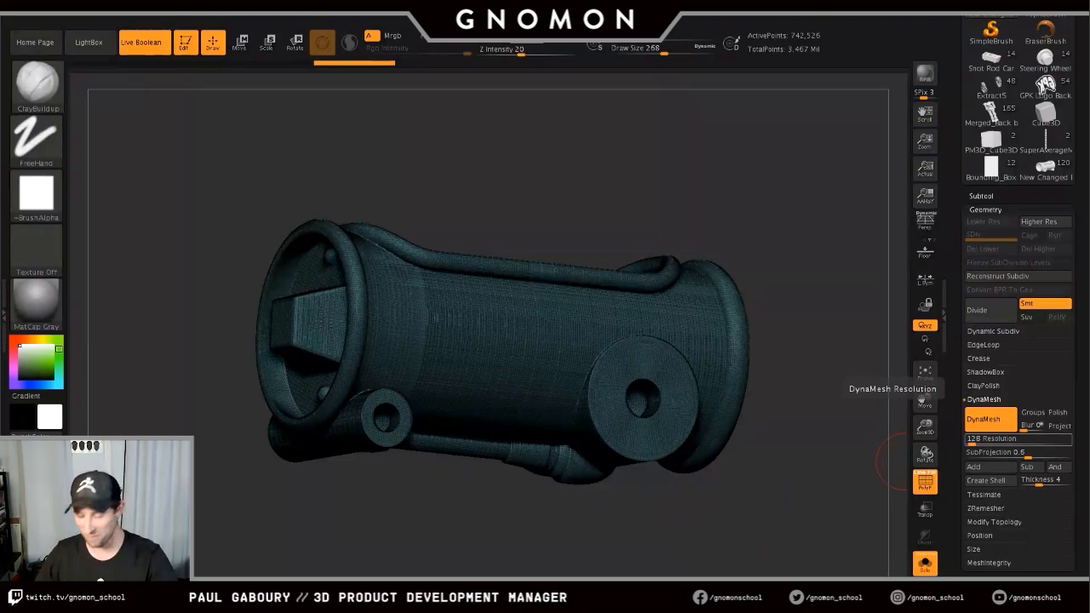
{"action": "mouse_move", "coordinate": [770, 455]}
{"action": "left_mouse_down"}
{"action": "mouse_move", "coordinate": [776, 519]}
{"action": "mouse_move", "coordinate": [754, 464]}
{"action": "left_mouse_up"}
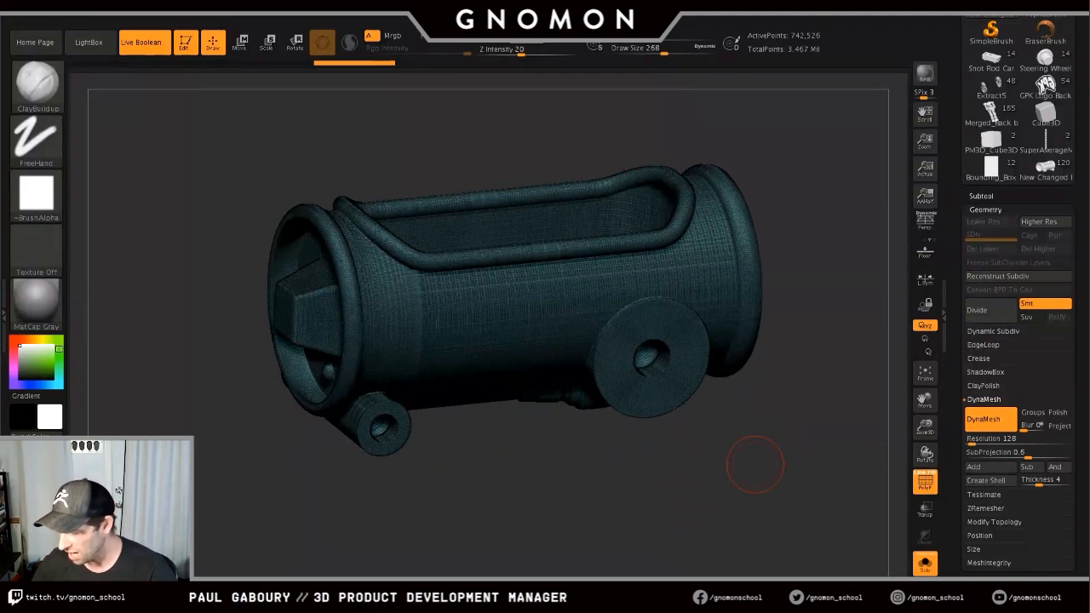
- Compare the New Changed Body1 and New Changed Body2 subtools, ending on New Changed Body2 with the polyframe hidden
{"action": "left_click", "coordinate": [981, 196]}
{"action": "left_click", "coordinate": [1028, 257]}
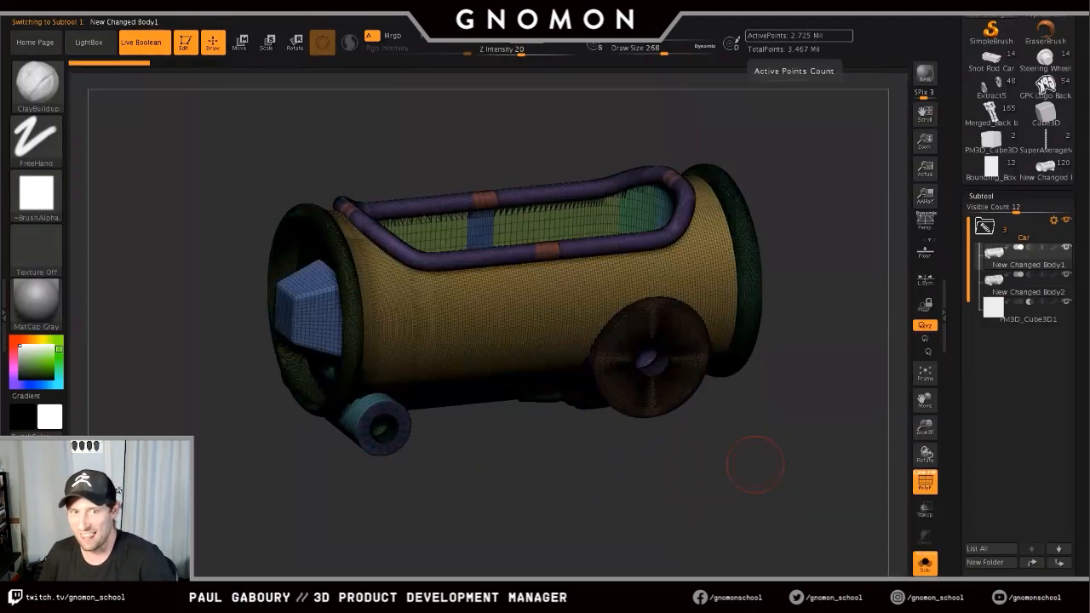
{"action": "key", "text": "alt+Down"}
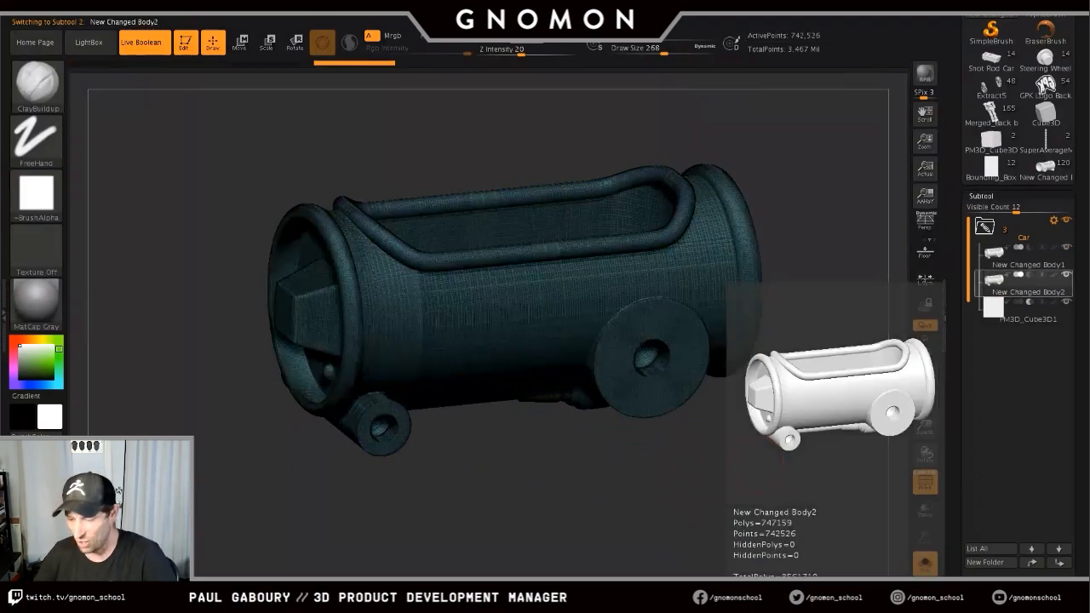
{"action": "key", "text": "shift+f"}
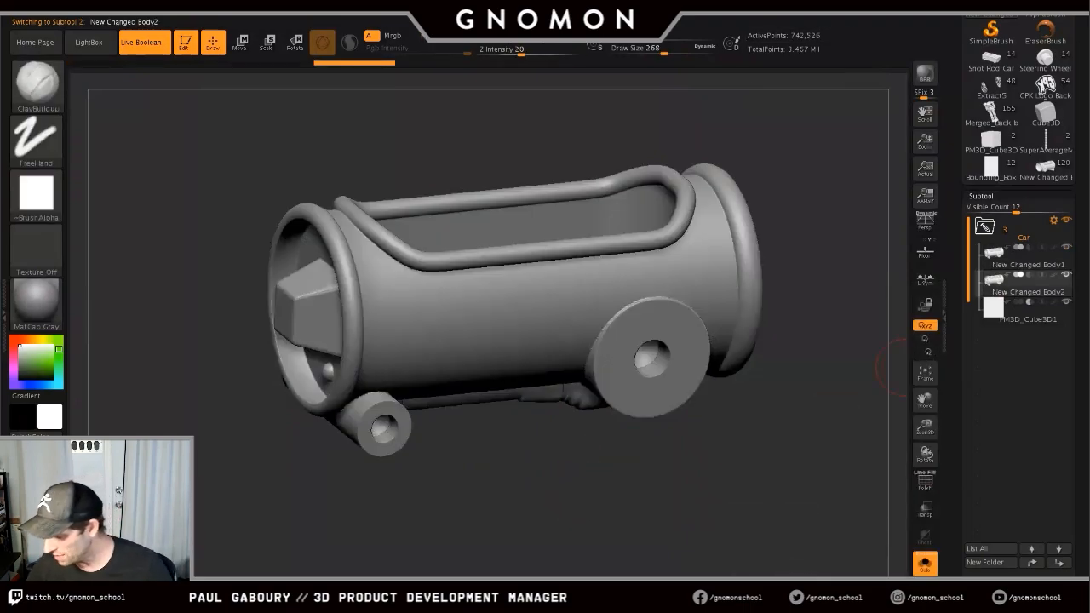
- Show the geometry settings of New Changed Body2 and set the brush draw size to 124
{"action": "left_click", "coordinate": [981, 196]}
{"action": "left_click", "coordinate": [985, 210]}
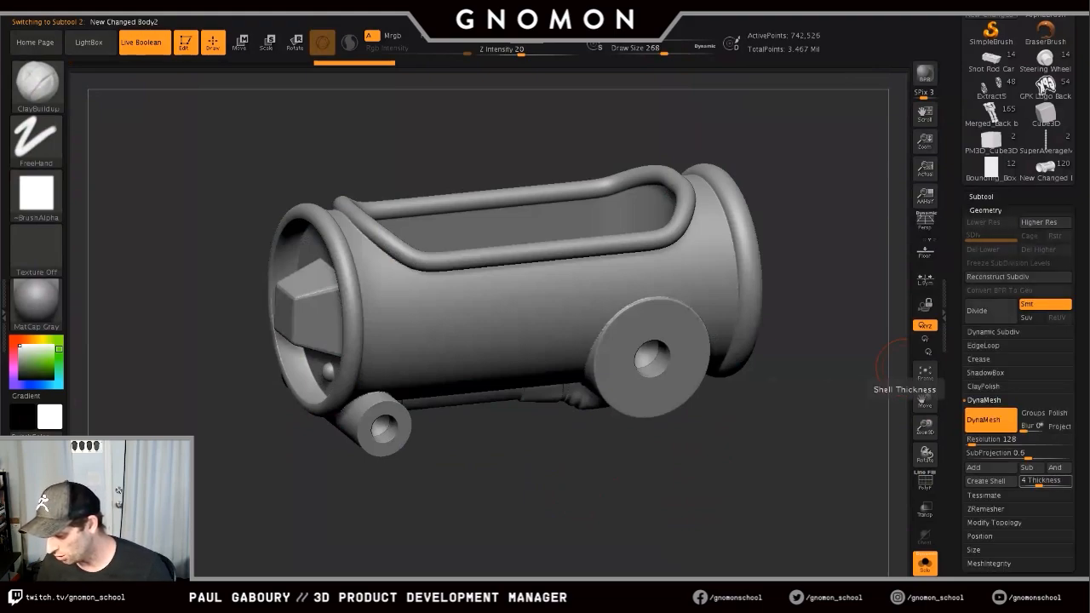
{"action": "key", "text": "shift"}
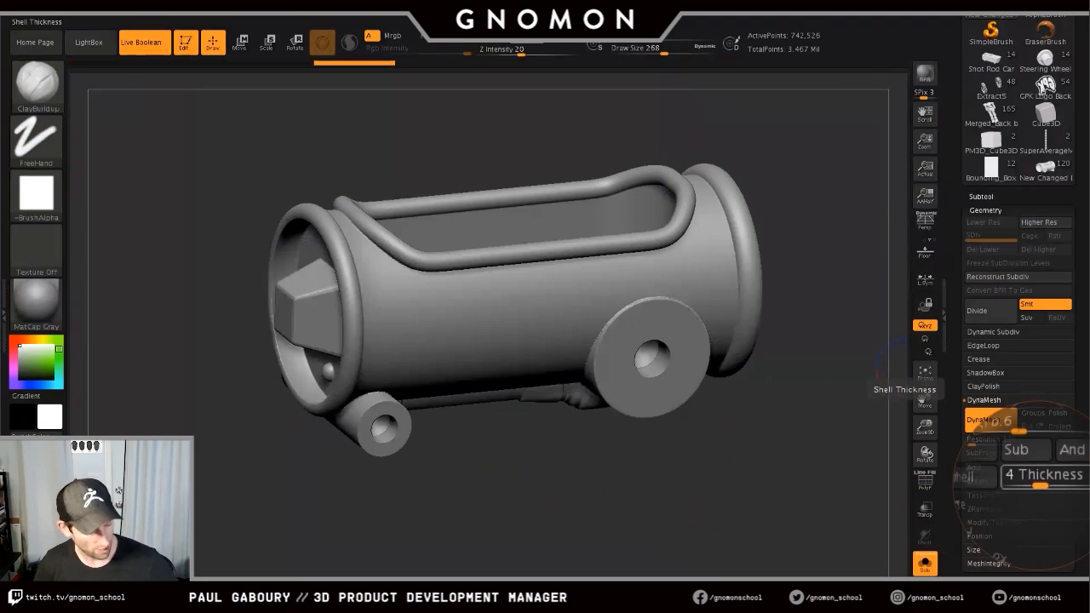
{"action": "key", "text": "shift+m"}
{"action": "mouse_move", "coordinate": [591, 523]}
{"action": "left_mouse_down"}
{"action": "mouse_move", "coordinate": [591, 493]}
{"action": "mouse_move", "coordinate": [578, 505]}
{"action": "left_mouse_up"}
{"action": "key", "text": "s"}
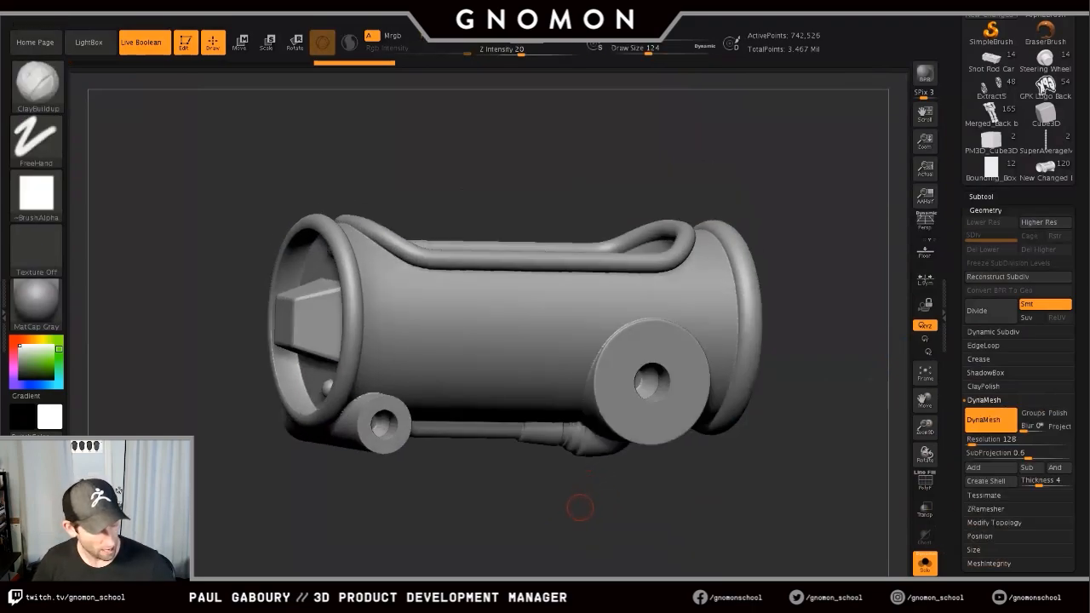
{"action": "key", "text": "b"}
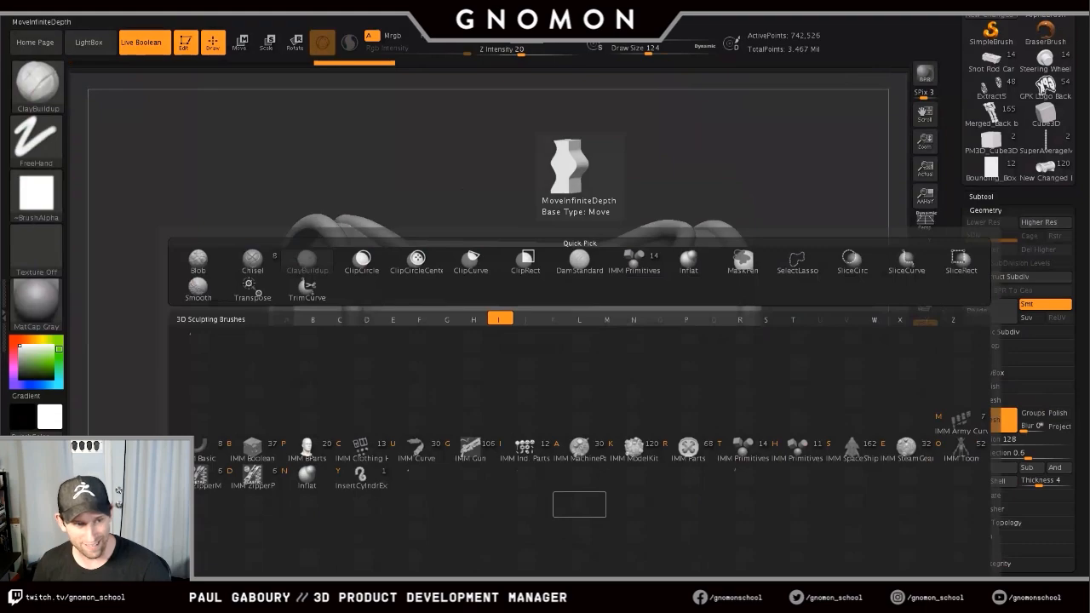
{"action": "key", "text": "Escape"}
{"action": "key", "text": "b"}
{"action": "key", "text": "n"}
{"action": "key", "text": "u"}
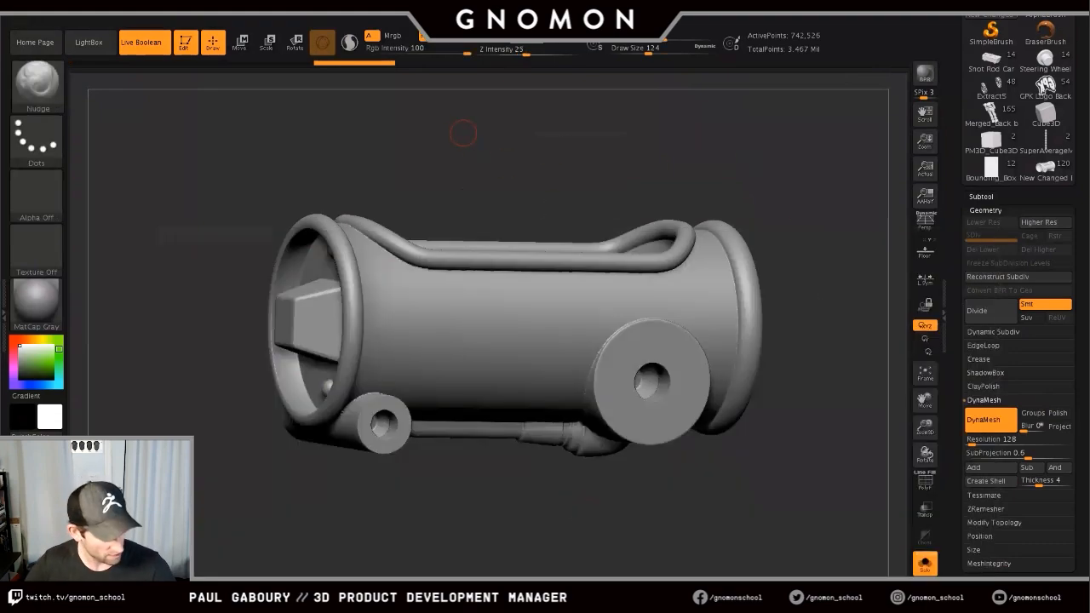
{"action": "key", "text": "b"}
{"action": "key", "text": "m"}
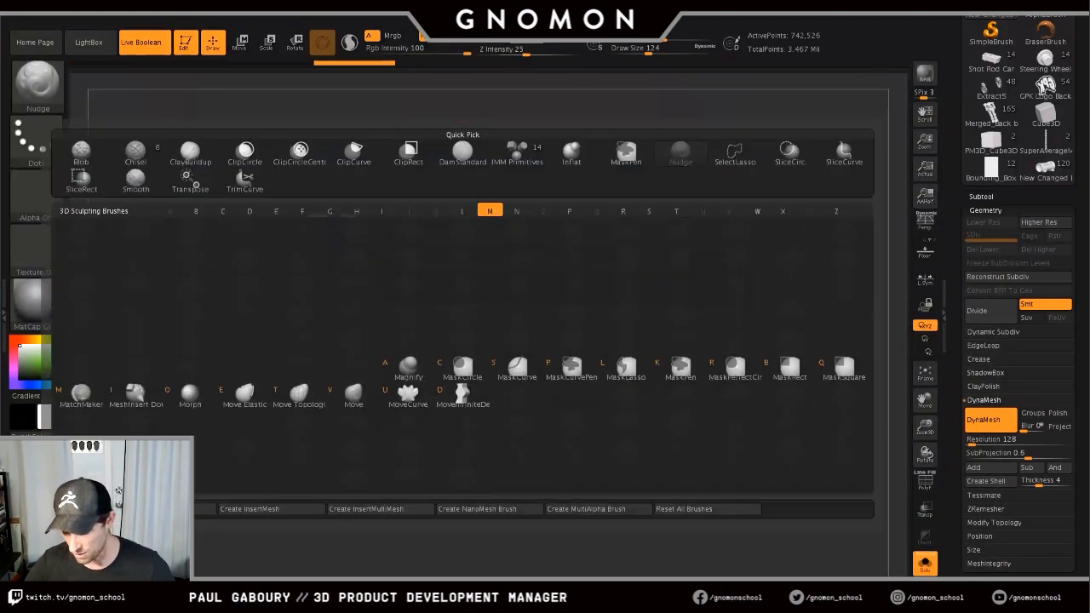
- Choose the IMM Primitives brush with the Cylinder Inner mesh and insert a cylinder on the body's side between the two wheel hubs
{"action": "key", "text": "b"}
{"action": "key", "text": "i"}
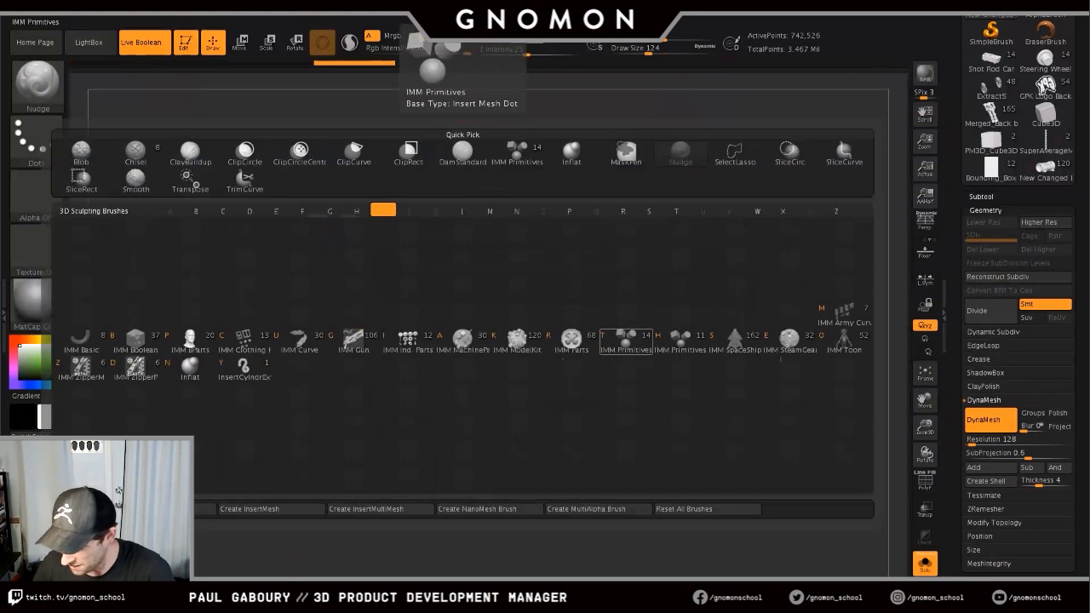
{"action": "left_click", "coordinate": [626, 340]}
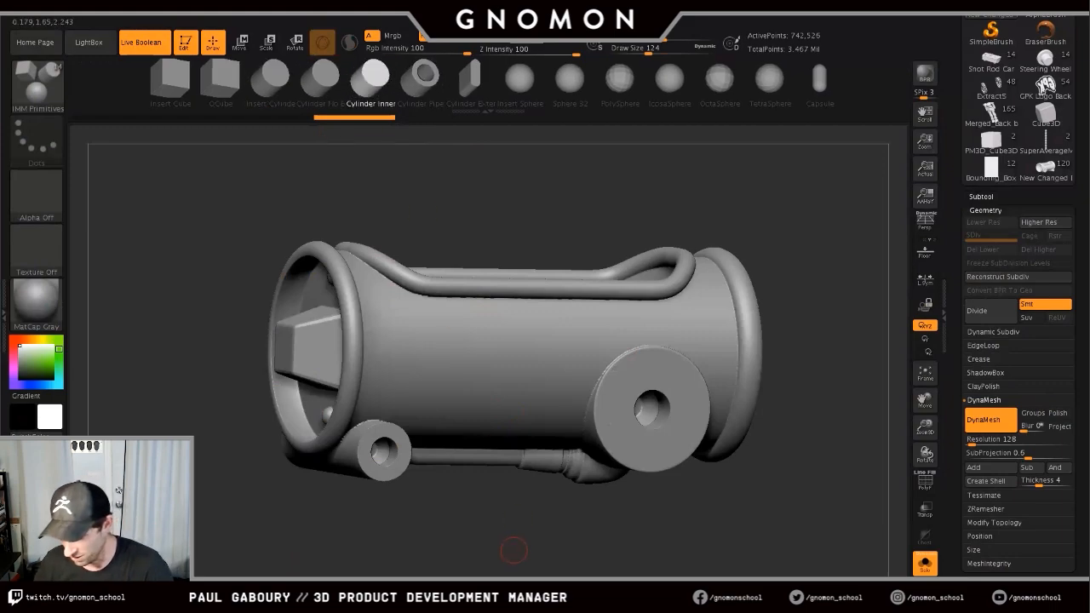
{"action": "mouse_move", "coordinate": [518, 554]}
{"action": "left_mouse_down"}
{"action": "mouse_move", "coordinate": [503, 569]}
{"action": "mouse_move", "coordinate": [520, 510]}
{"action": "left_mouse_up"}
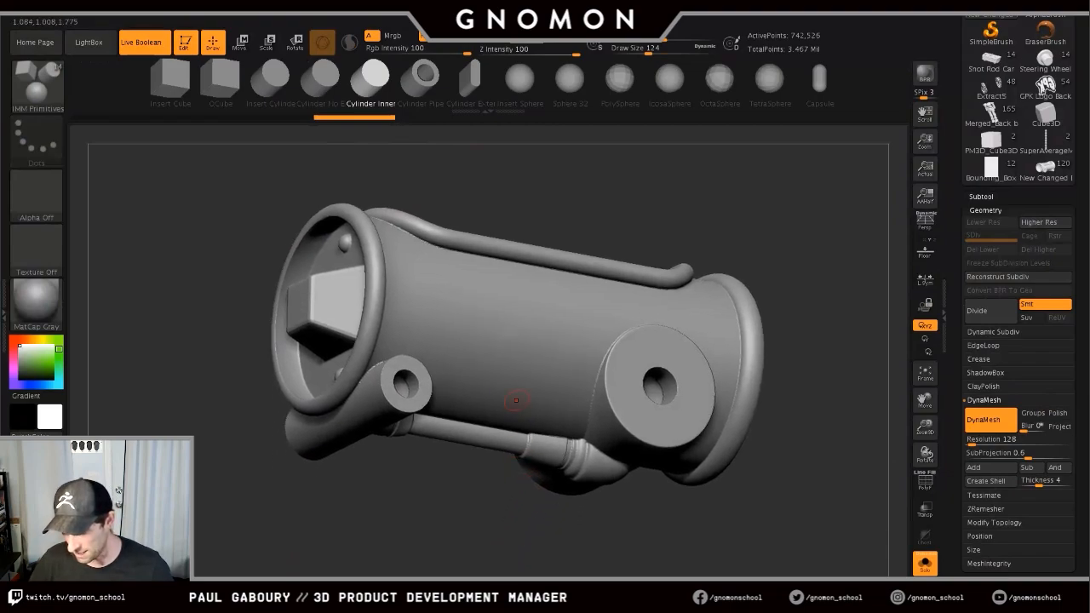
{"action": "left_click_drag", "start_coordinate": [515, 394], "coordinate": [544, 448]}
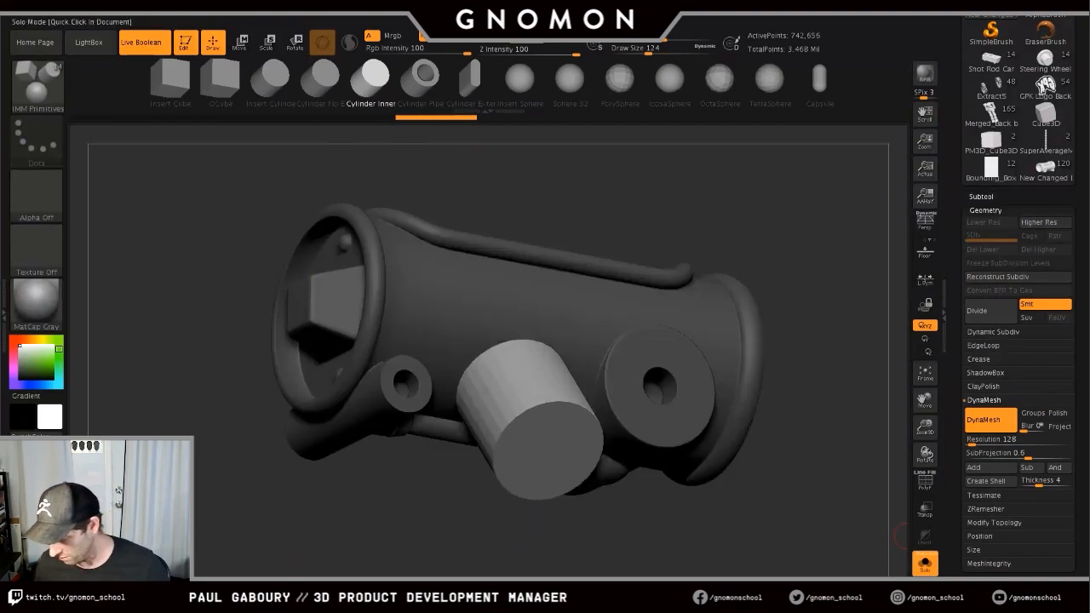
- Turn off Solo mode and hide the PM3D_Cube3D1 and New Changed Body1 subtools
{"action": "left_click", "coordinate": [924, 564]}
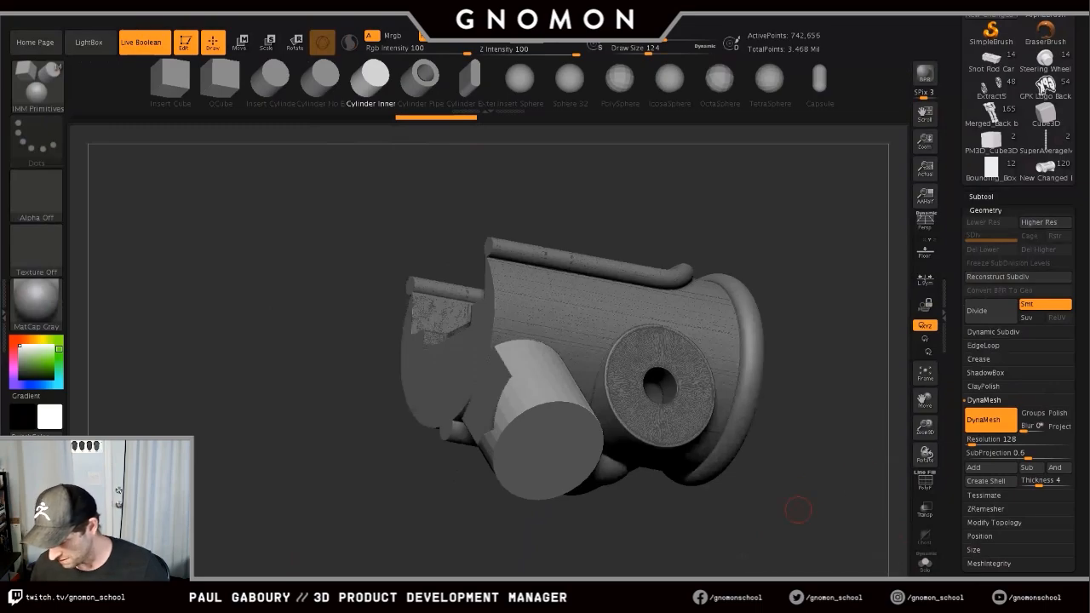
{"action": "left_click_drag", "start_coordinate": [805, 521], "coordinate": [841, 469]}
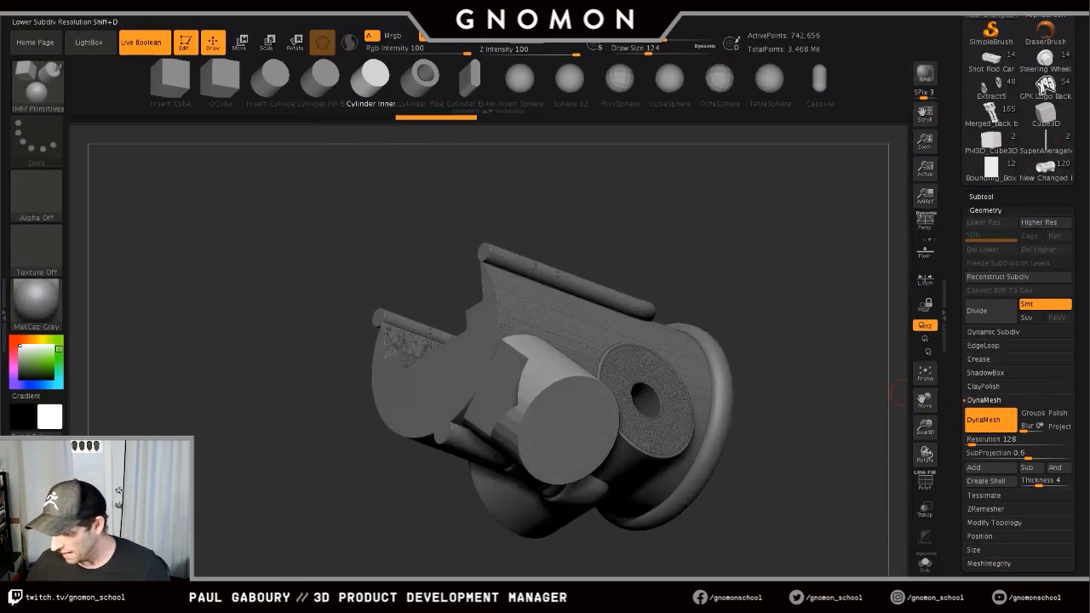
{"action": "left_click", "coordinate": [980, 197], "text": "shift"}
{"action": "left_click", "coordinate": [1066, 302]}
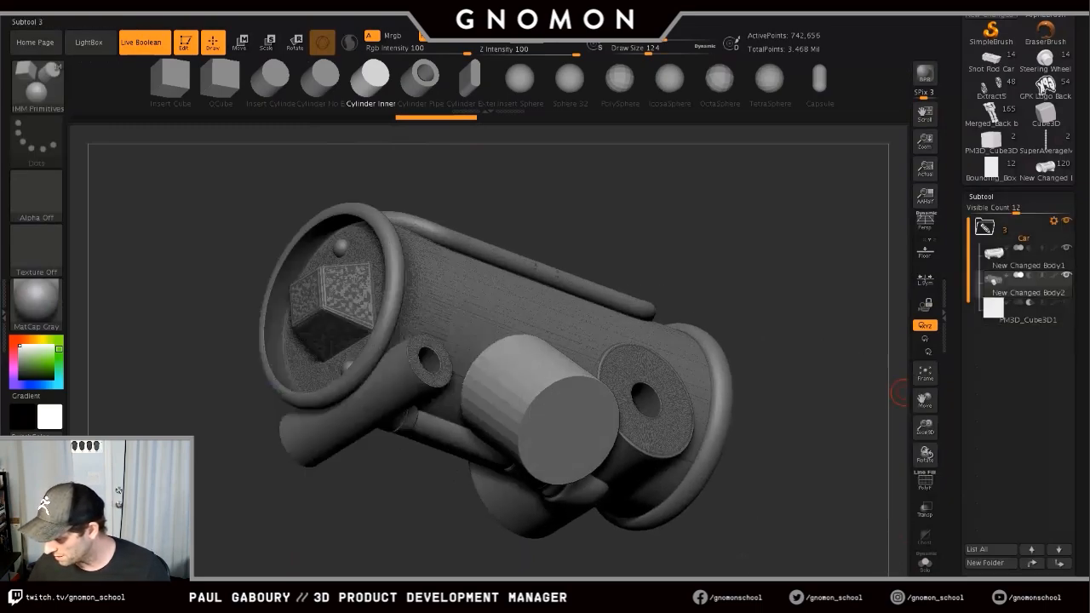
{"action": "left_click", "coordinate": [1065, 247]}
- Push the inserted cylinder deeper into the car body along its axis
{"action": "mouse_move", "coordinate": [746, 528]}
{"action": "right_mouse_down", "text": "alt"}
{"action": "mouse_move", "coordinate": [726, 456]}
{"action": "mouse_move", "coordinate": [694, 442]}
{"action": "mouse_move", "coordinate": [709, 527]}
{"action": "right_mouse_up", "text": "alt"}
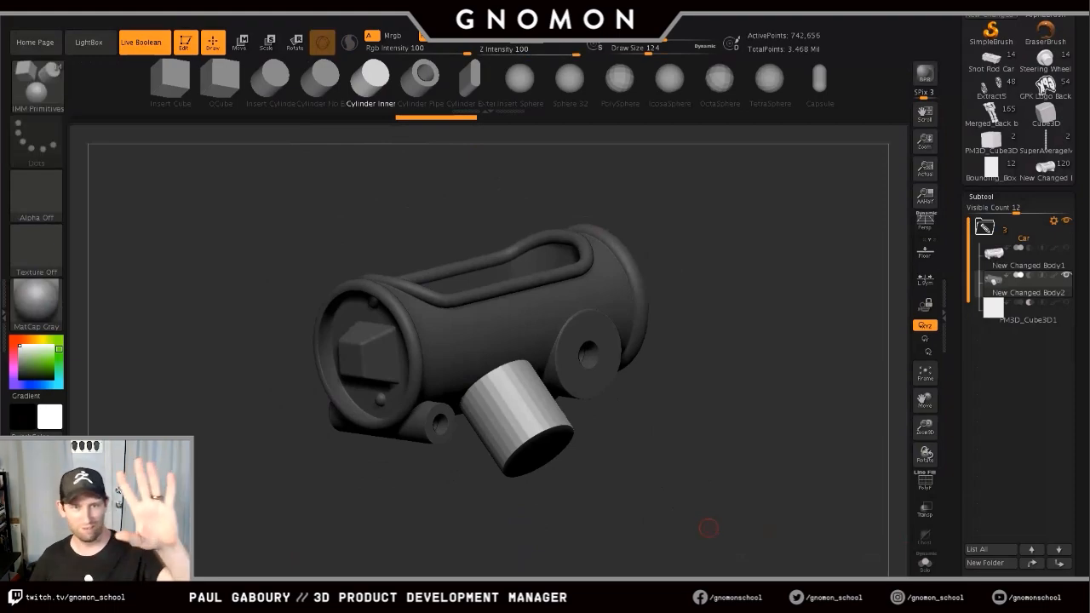
{"action": "right_click_drag", "start_coordinate": [601, 458], "coordinate": [638, 511], "text": "ctrl"}
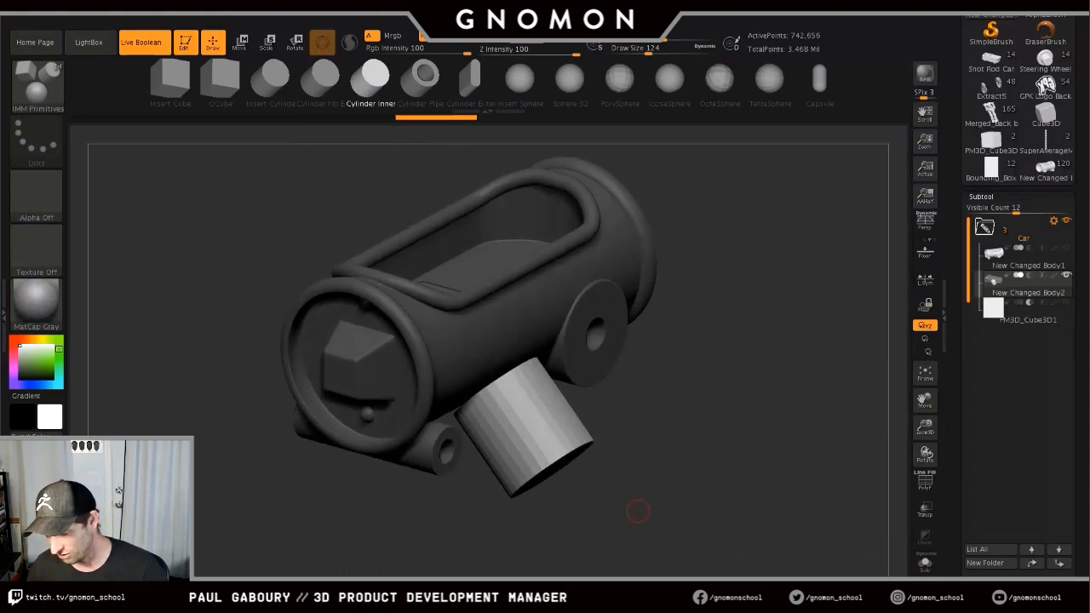
{"action": "key", "text": "w"}
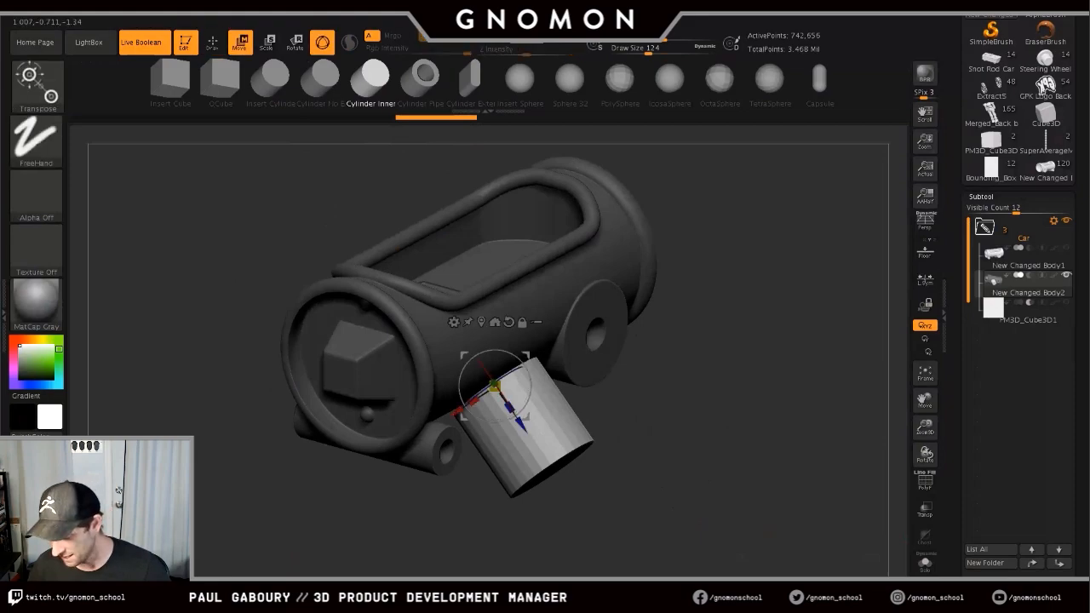
{"action": "right_click_drag", "start_coordinate": [636, 508], "coordinate": [646, 539], "text": "ctrl"}
{"action": "mouse_move", "coordinate": [520, 423]}
{"action": "left_mouse_down"}
{"action": "mouse_move", "coordinate": [477, 400]}
{"action": "mouse_move", "coordinate": [470, 364]}
{"action": "left_mouse_up"}
{"action": "key", "text": "q"}
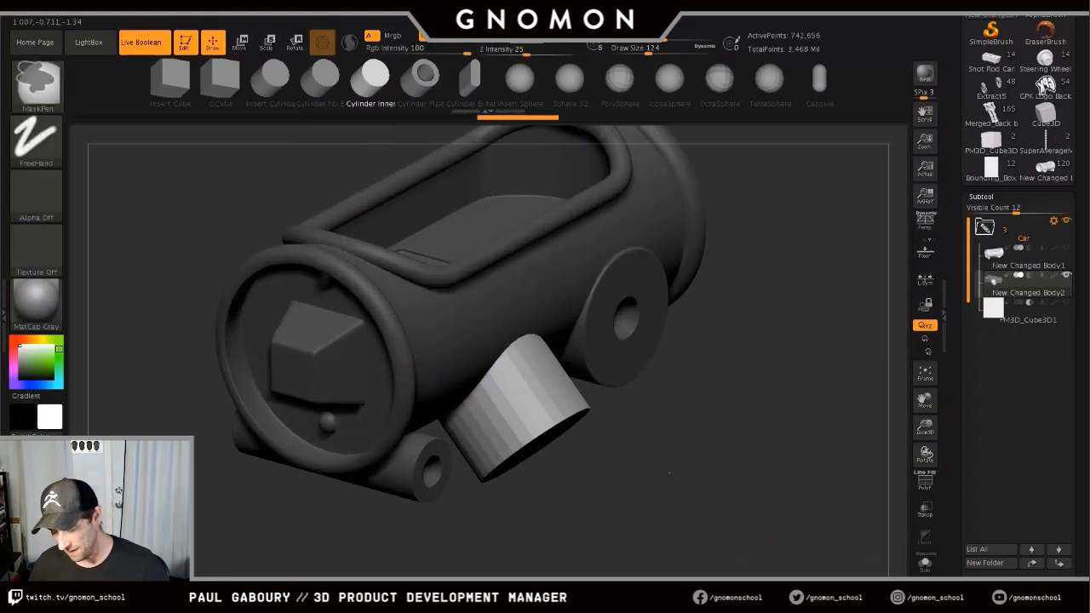
- Clear the mask on the body and update the DynaMesh to fuse the cylinder with it
{"action": "left_click_drag", "start_coordinate": [671, 477], "coordinate": [728, 539], "text": "ctrl"}
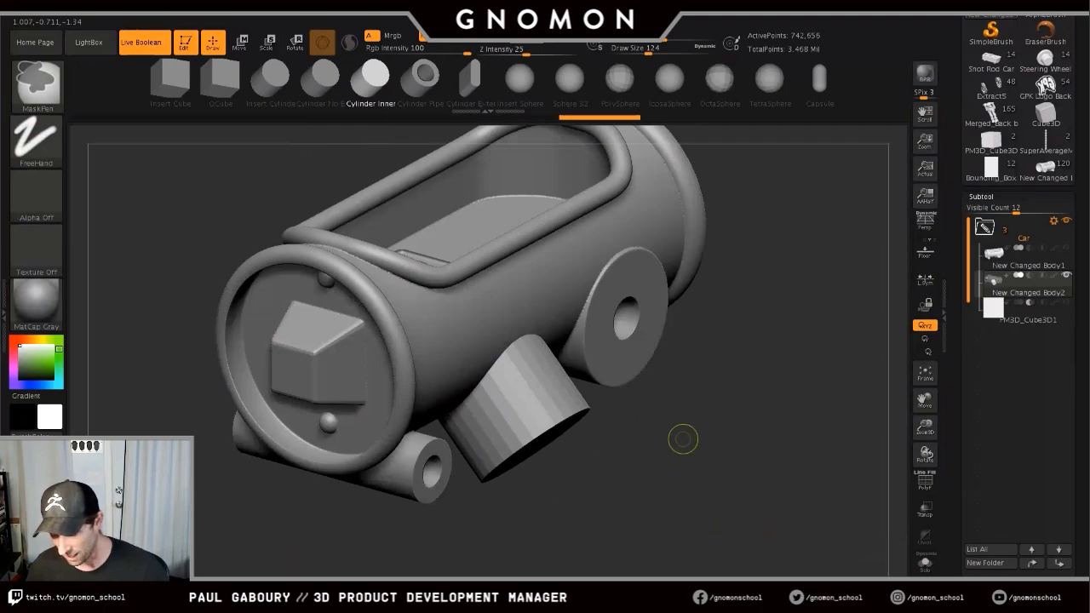
{"action": "left_click_drag", "start_coordinate": [681, 438], "coordinate": [749, 546]}
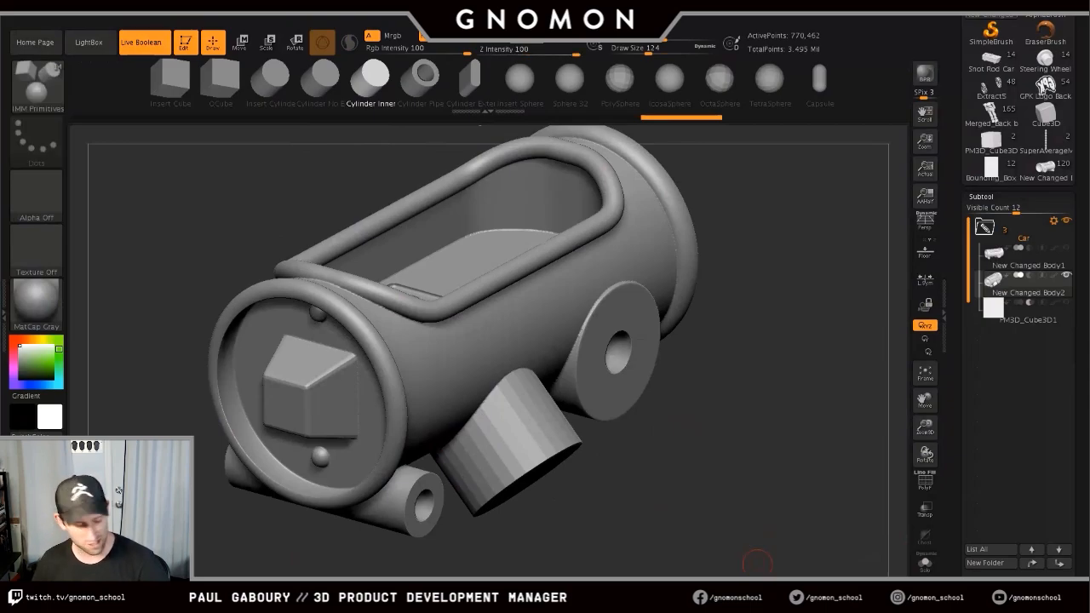
- Set the draw size to 228, smooth the seam between cylinder and body, and show the polyframe
{"action": "key", "text": "s"}
{"action": "left_click_drag", "start_coordinate": [686, 494], "coordinate": [697, 495]}
{"action": "mouse_move", "coordinate": [509, 392]}
{"action": "left_mouse_down", "text": "shift"}
{"action": "mouse_move", "coordinate": [509, 381]}
{"action": "mouse_move", "coordinate": [488, 400]}
{"action": "left_mouse_up", "text": "shift"}
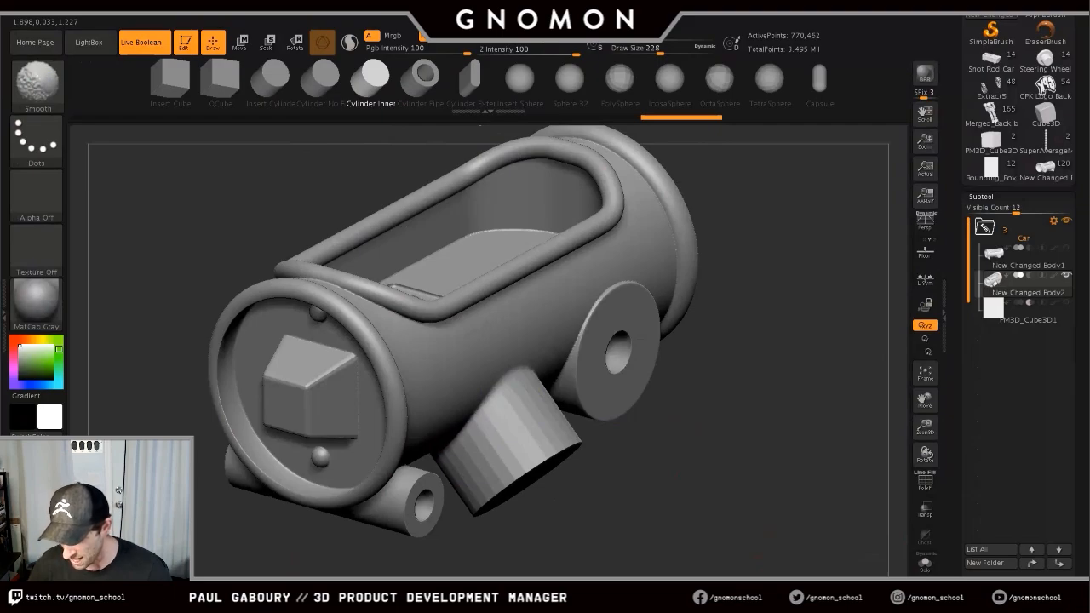
{"action": "key", "text": "shift+f"}
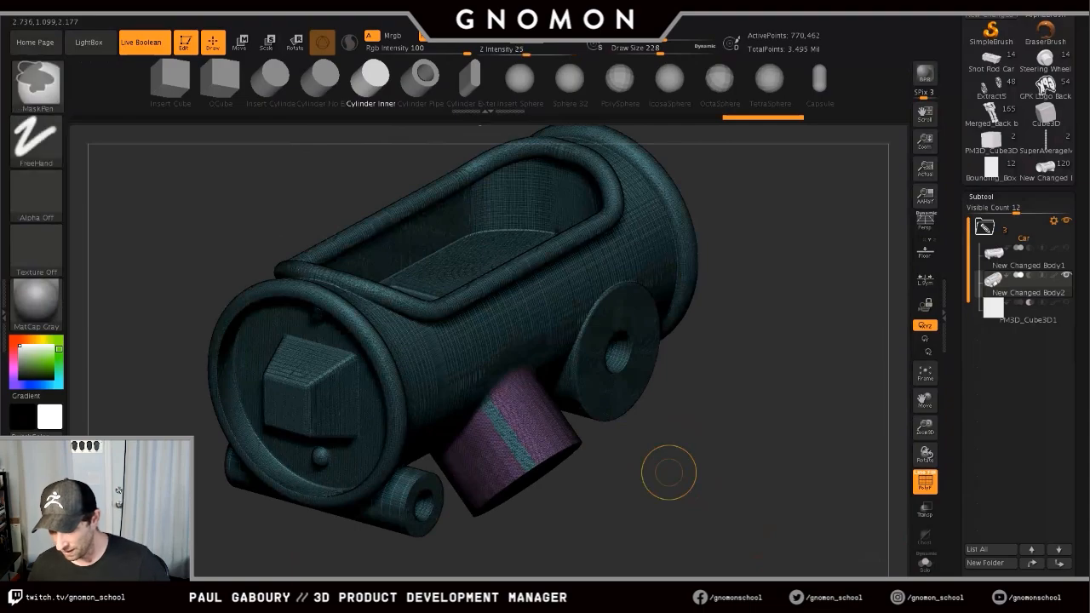
- Undo the smoothing, DynaMesh update, mask clearing, move and insertion of the cylinder
{"action": "key", "text": "ctrl+z"}
{"action": "key", "text": "ctrl+z"}
{"action": "key", "text": "ctrl+z"}
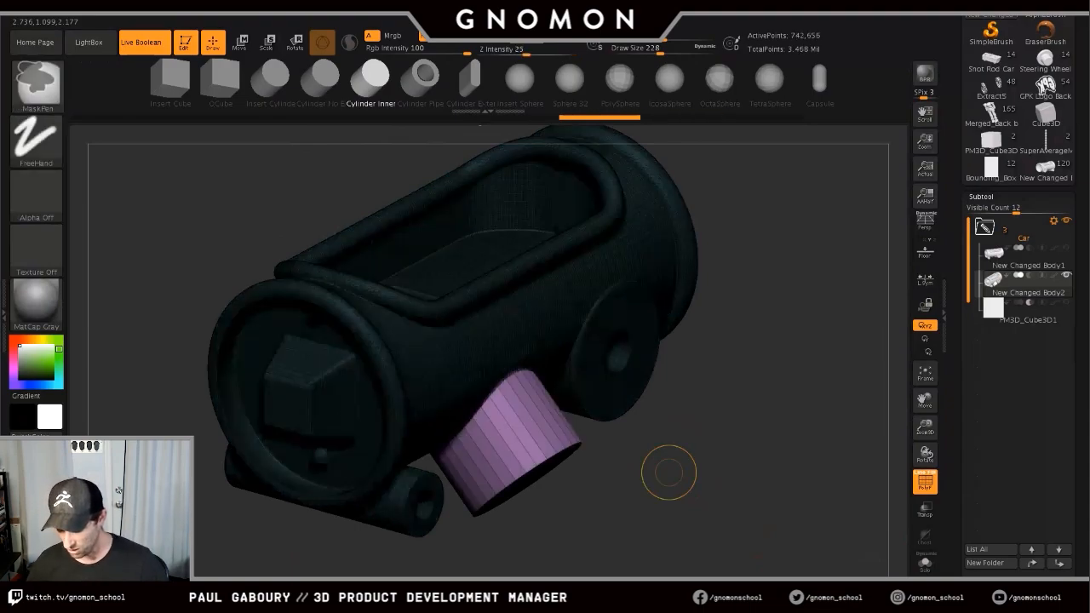
{"action": "key", "text": "ctrl+z"}
{"action": "key", "text": "ctrl+z"}
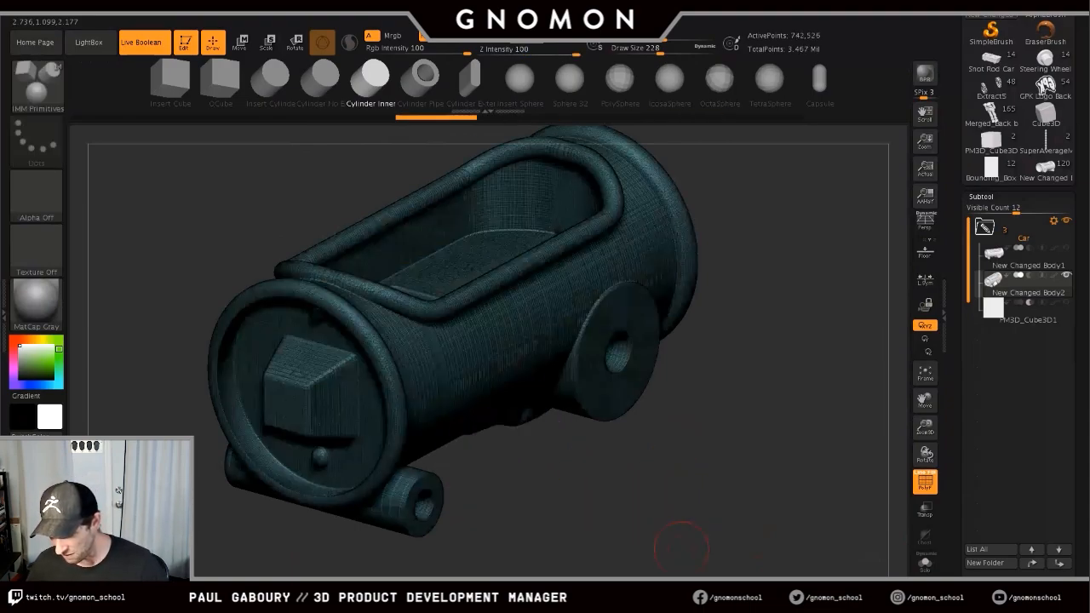
- Insert a smaller Cylinder Inner mesh on the body's side between the two wheel hubs
{"action": "left_click_drag", "start_coordinate": [669, 535], "coordinate": [587, 463]}
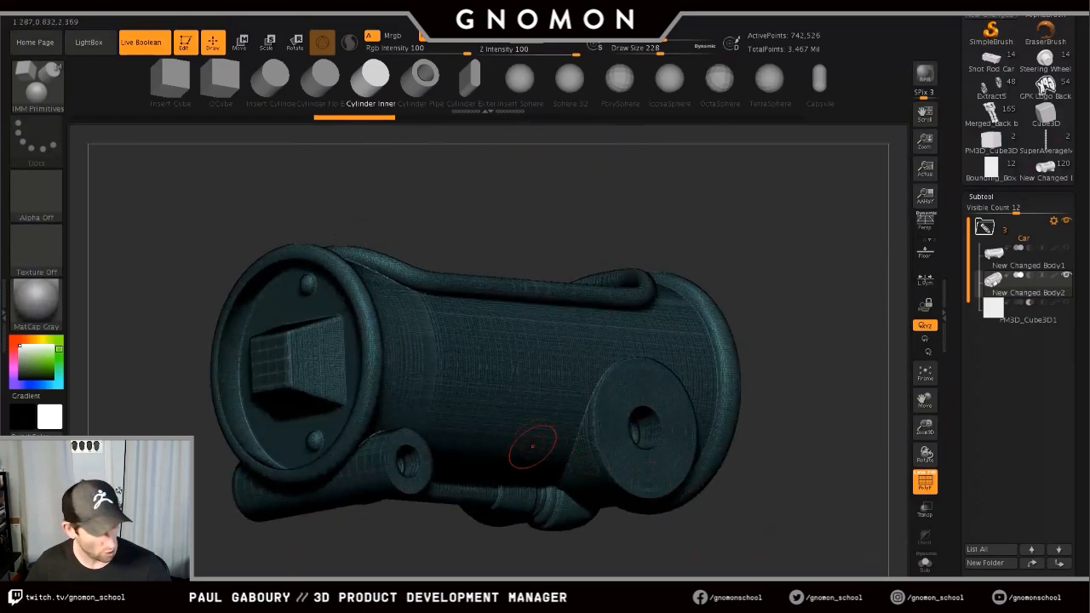
{"action": "left_click_drag", "start_coordinate": [511, 405], "coordinate": [509, 414]}
{"action": "left_click_drag", "start_coordinate": [758, 474], "coordinate": [763, 491]}
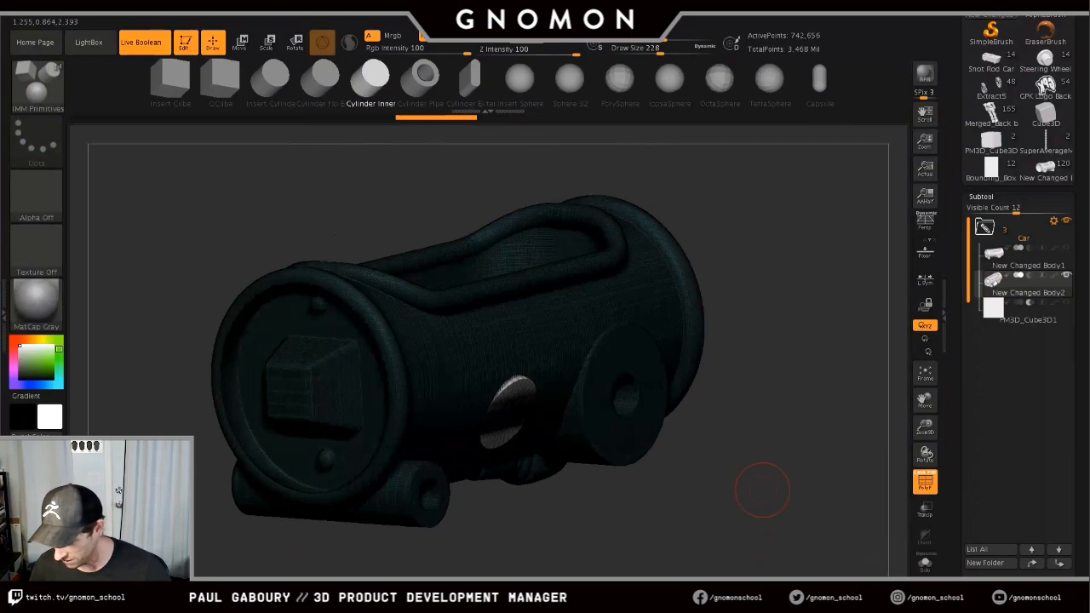
- Move the small cylinder outward so that it protrudes from the car body's side
{"action": "key", "text": "w"}
{"action": "left_click_drag", "start_coordinate": [507, 414], "coordinate": [548, 440]}
{"action": "key", "text": "q"}
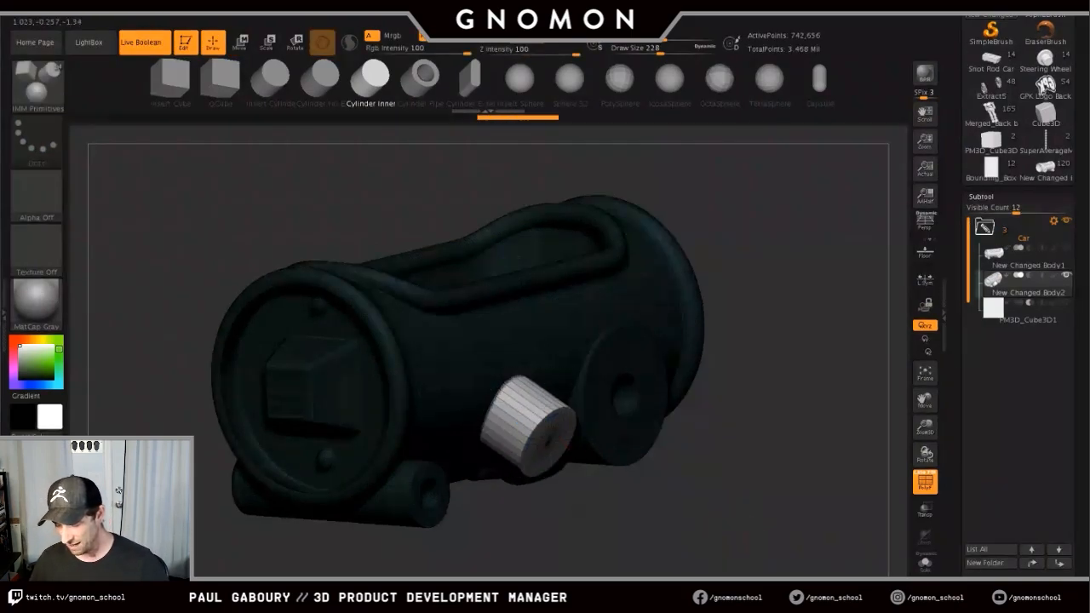
{"action": "left_click_drag", "start_coordinate": [734, 572], "coordinate": [732, 504]}
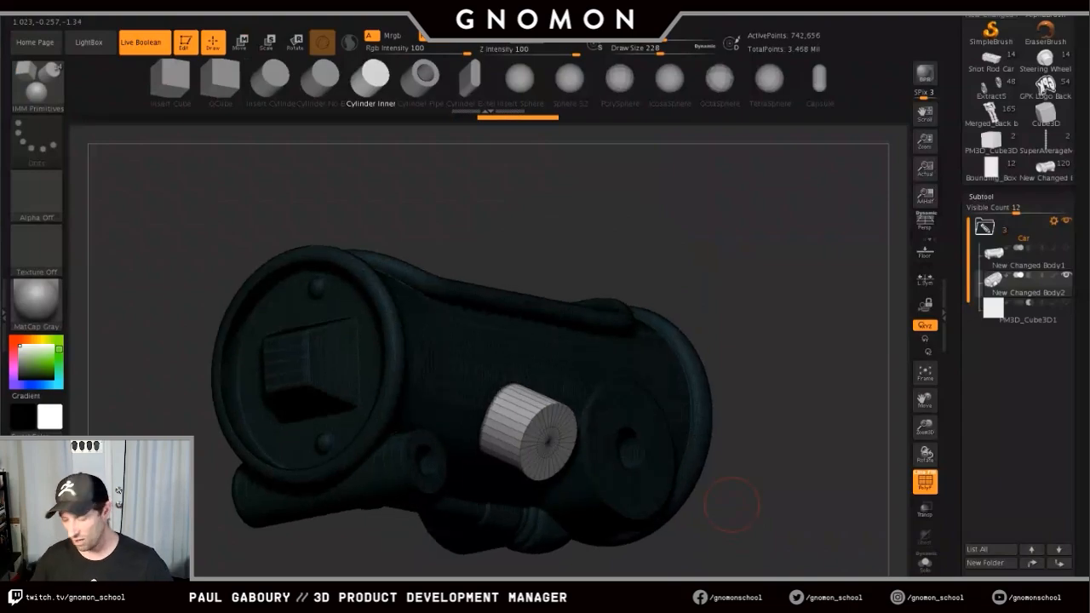
- Clear the mask, update the DynaMesh to subtract the small cylinder from the car body, and hide the polyframe
{"action": "left_click_drag", "start_coordinate": [777, 454], "coordinate": [801, 529], "text": "ctrl"}
{"action": "left_click_drag", "start_coordinate": [781, 454], "coordinate": [827, 561], "text": "ctrl"}
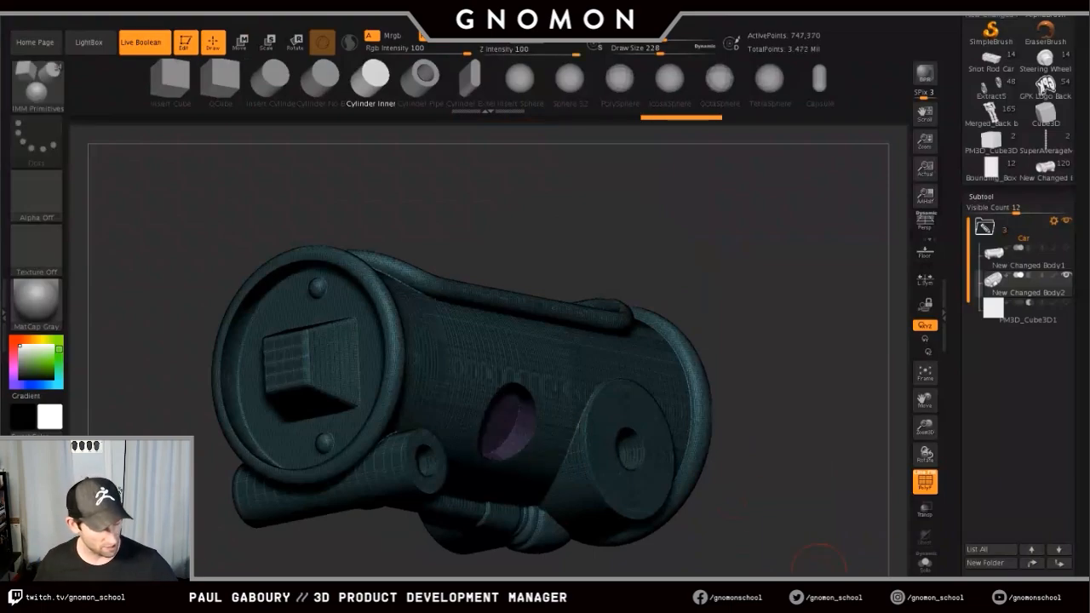
{"action": "key", "text": "shift+f"}
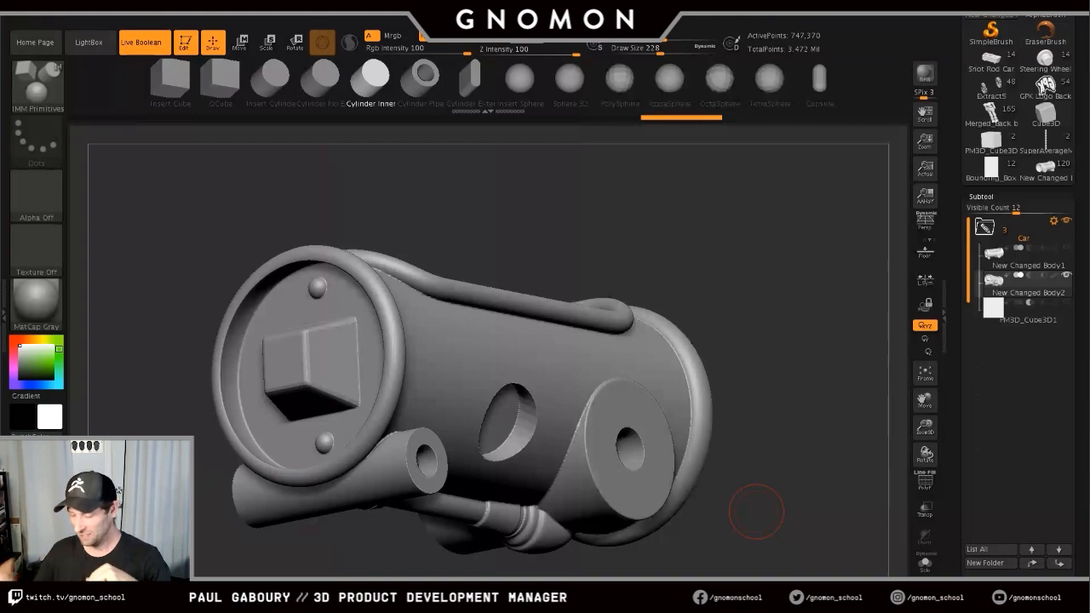
{"action": "left_click_drag", "start_coordinate": [762, 413], "coordinate": [770, 446]}
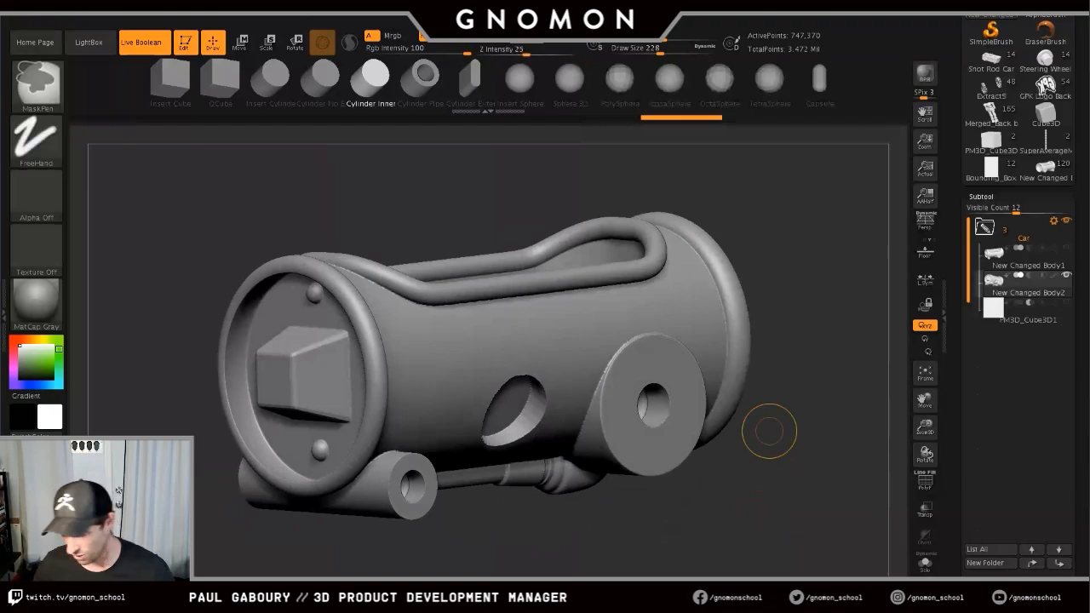
- Undo the DynaMesh subtraction, the mask clearing, the move and the insertion of the small cylinder
{"action": "key", "text": "ctrl+z"}
{"action": "key", "text": "ctrl+z"}
{"action": "key", "text": "ctrl+z"}
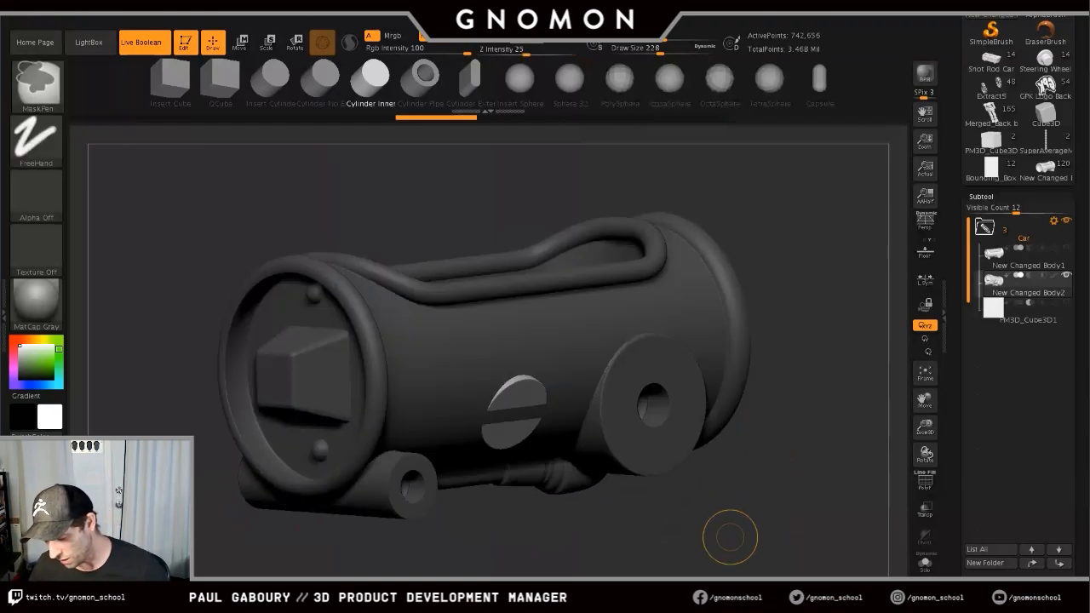
{"action": "key", "text": "ctrl+z"}
{"action": "left_click_drag", "start_coordinate": [729, 530], "coordinate": [732, 498]}
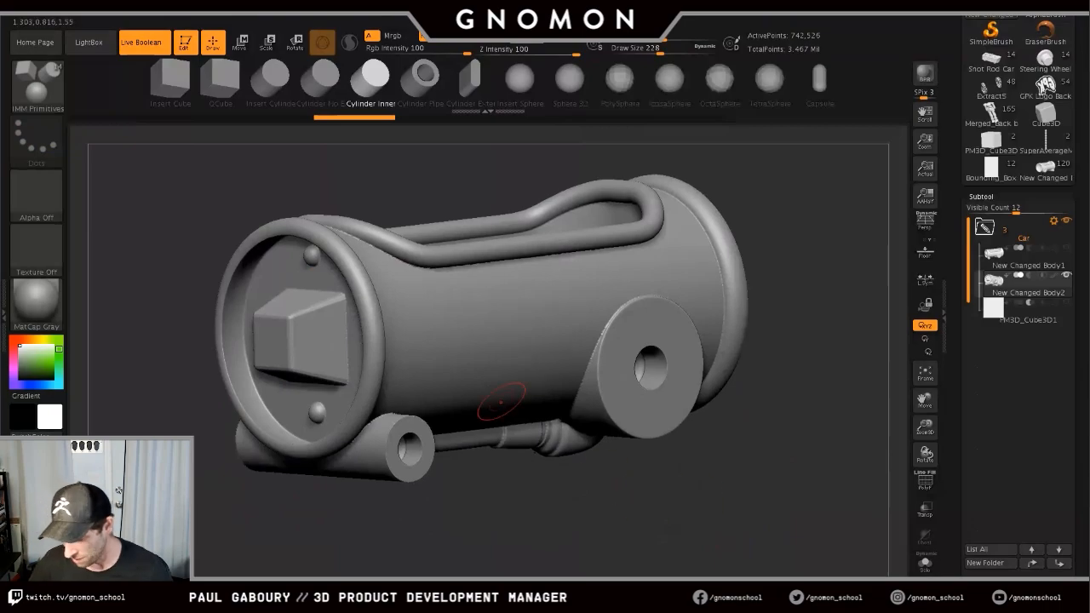
- Insert a Cylinder Inner mesh between the two wheel hubs again and move it outward, completely clear of the body
{"action": "left_click_drag", "start_coordinate": [499, 389], "coordinate": [471, 414]}
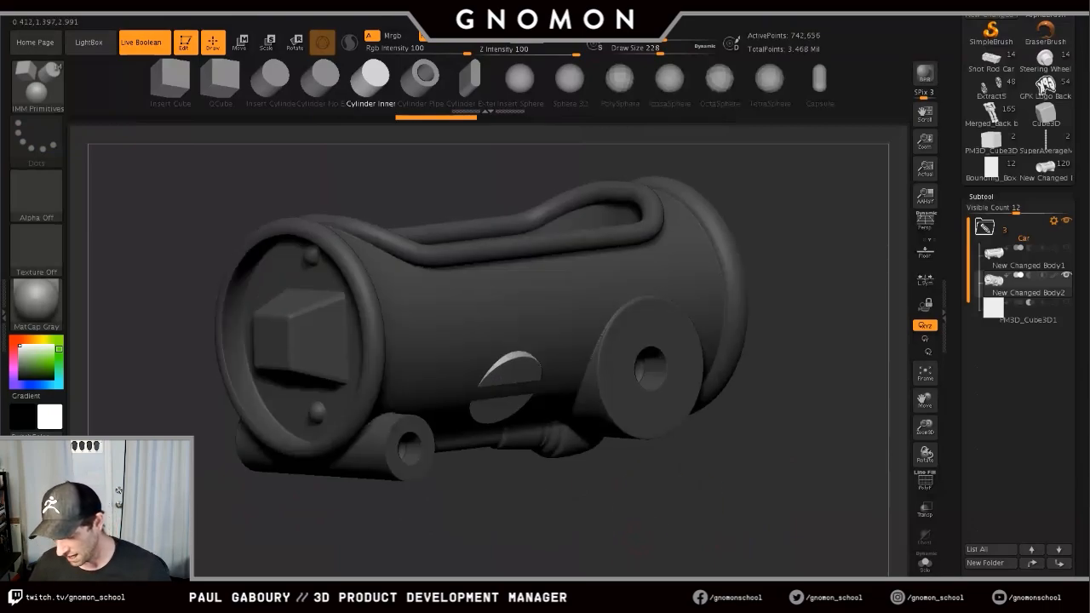
{"action": "left_click_drag", "start_coordinate": [699, 538], "coordinate": [727, 475]}
{"action": "key", "text": "w"}
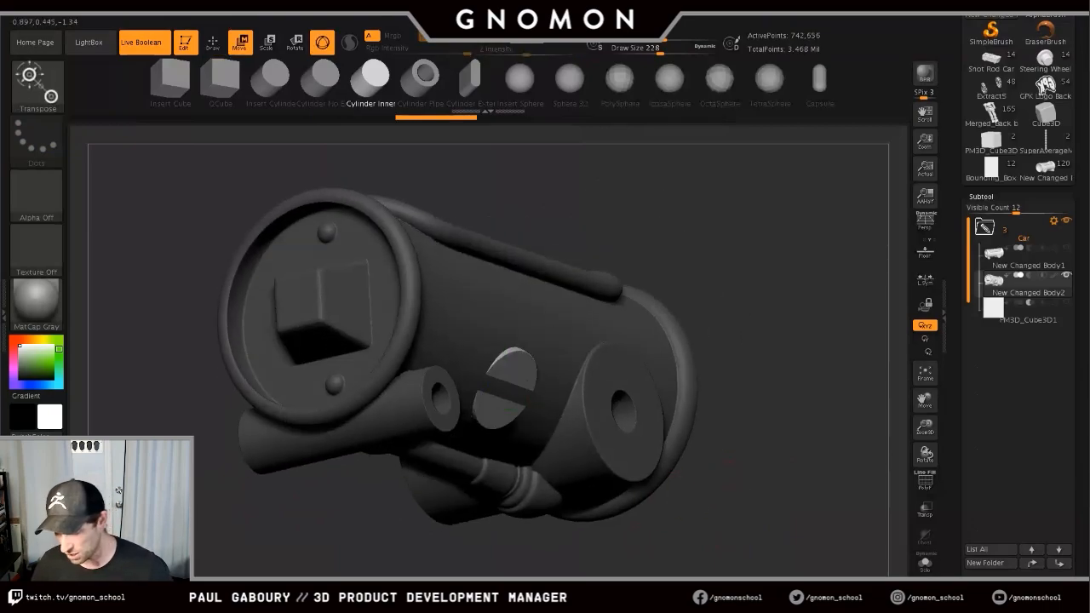
{"action": "right_click_drag", "start_coordinate": [728, 475], "coordinate": [721, 393], "text": "alt"}
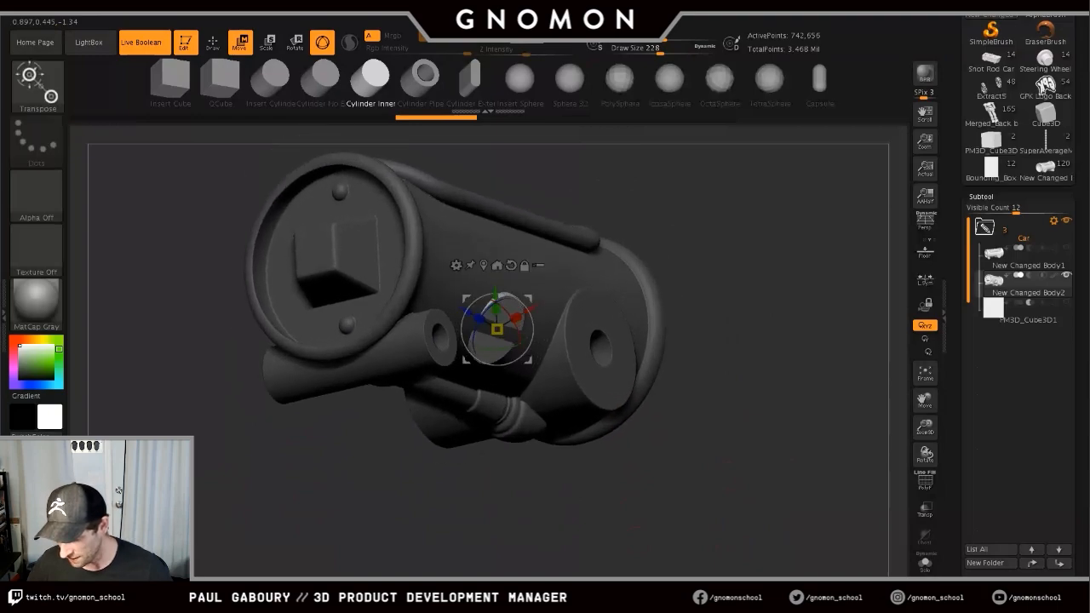
{"action": "left_click_drag", "start_coordinate": [465, 309], "coordinate": [600, 389]}
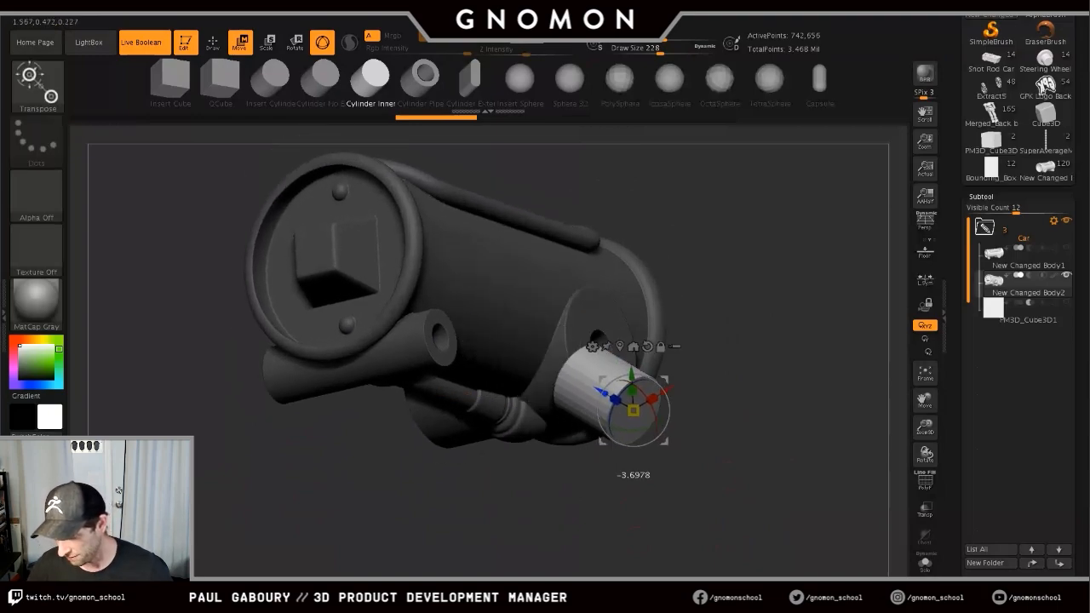
{"action": "right_click_drag", "start_coordinate": [600, 389], "coordinate": [485, 364]}
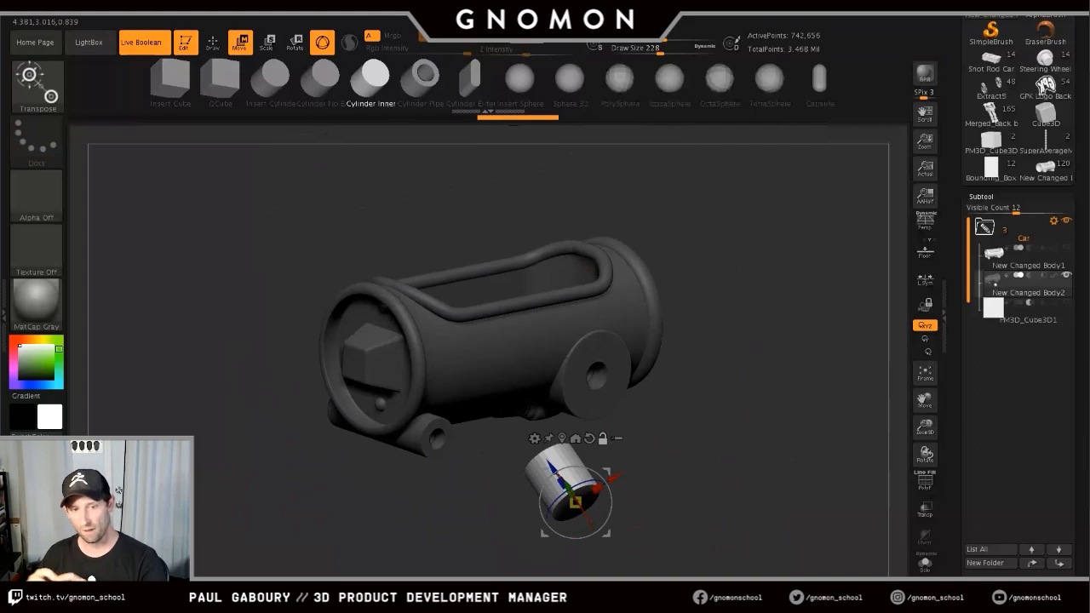
- Clear the mask and create a DynaMesh shell from the car body with thickness 4
{"action": "left_click", "coordinate": [981, 196]}
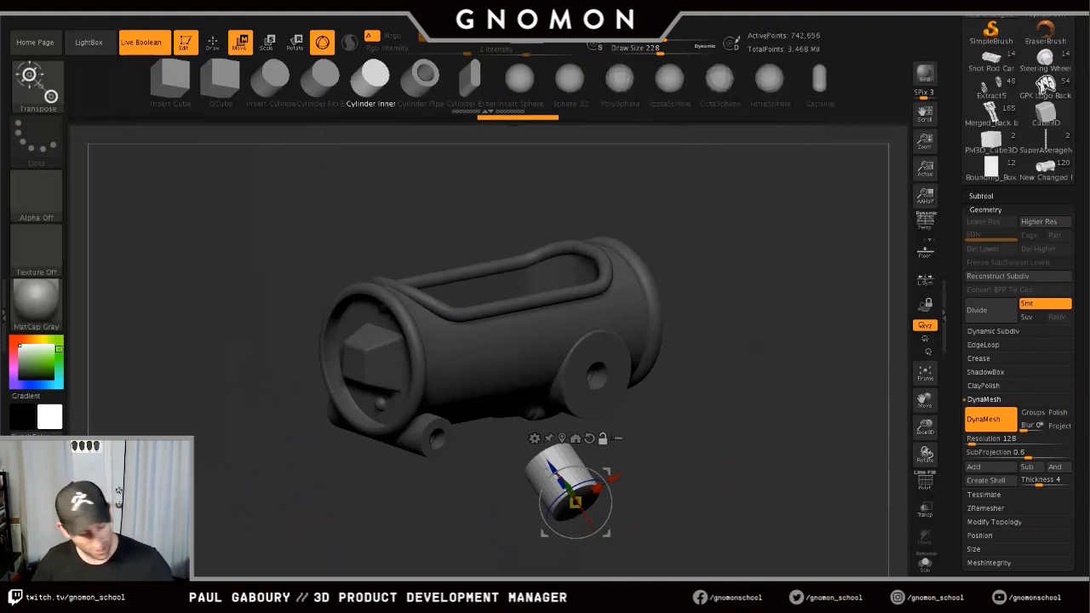
{"action": "left_click_drag", "start_coordinate": [713, 458], "coordinate": [775, 547], "text": "ctrl"}
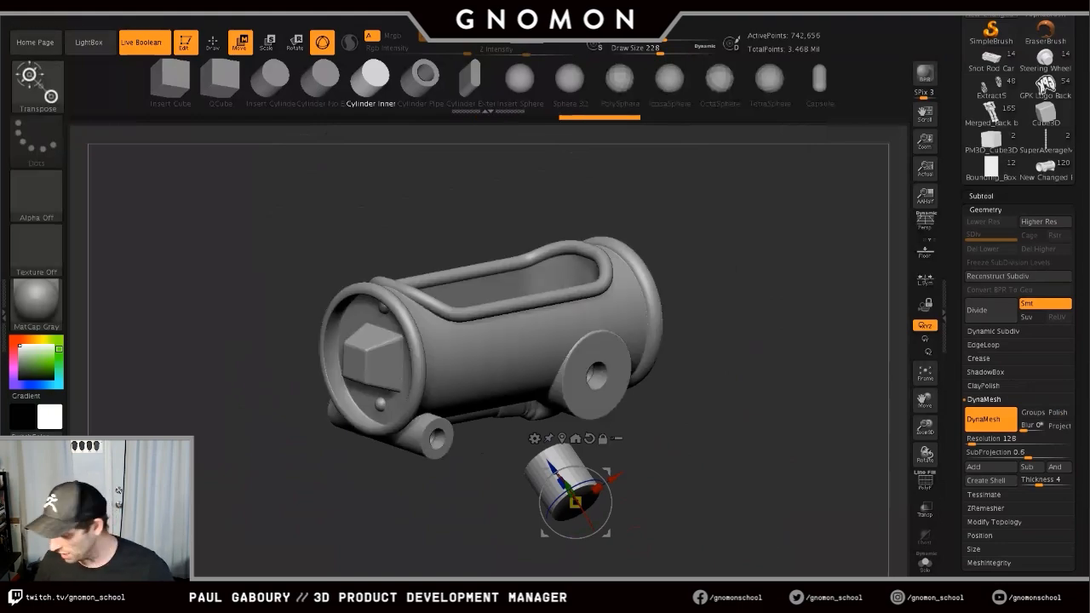
{"action": "key", "text": "q"}
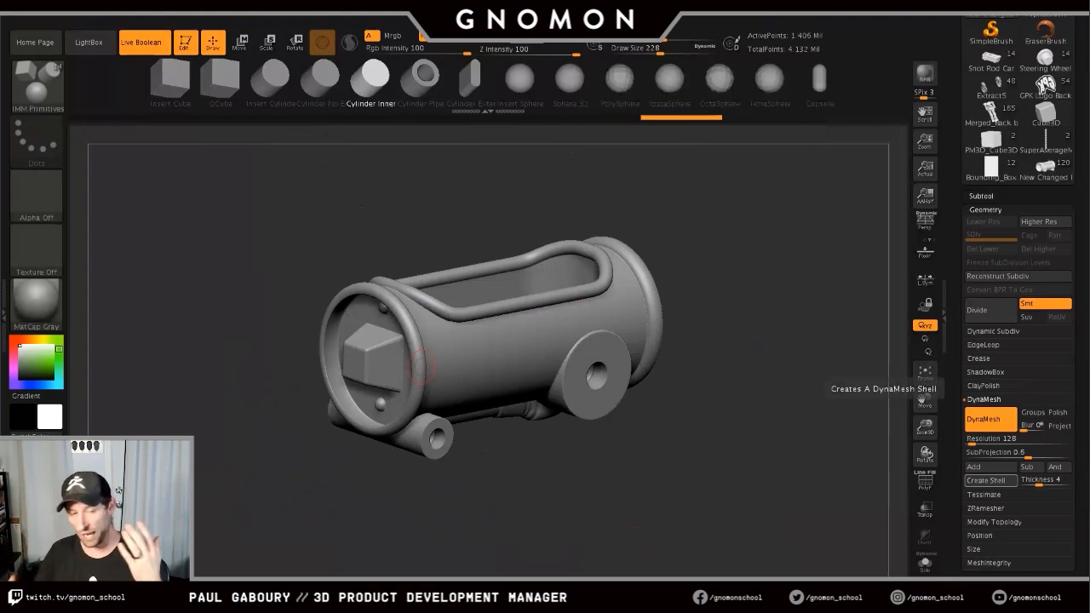
- Isolate the front part of the shelled body, set the draw size to 80, and examine the hollow interior
{"action": "mouse_move", "coordinate": [599, 479]}
{"action": "left_mouse_down"}
{"action": "mouse_move", "coordinate": [588, 519]}
{"action": "mouse_move", "coordinate": [609, 495]}
{"action": "mouse_move", "coordinate": [591, 496]}
{"action": "left_mouse_up"}
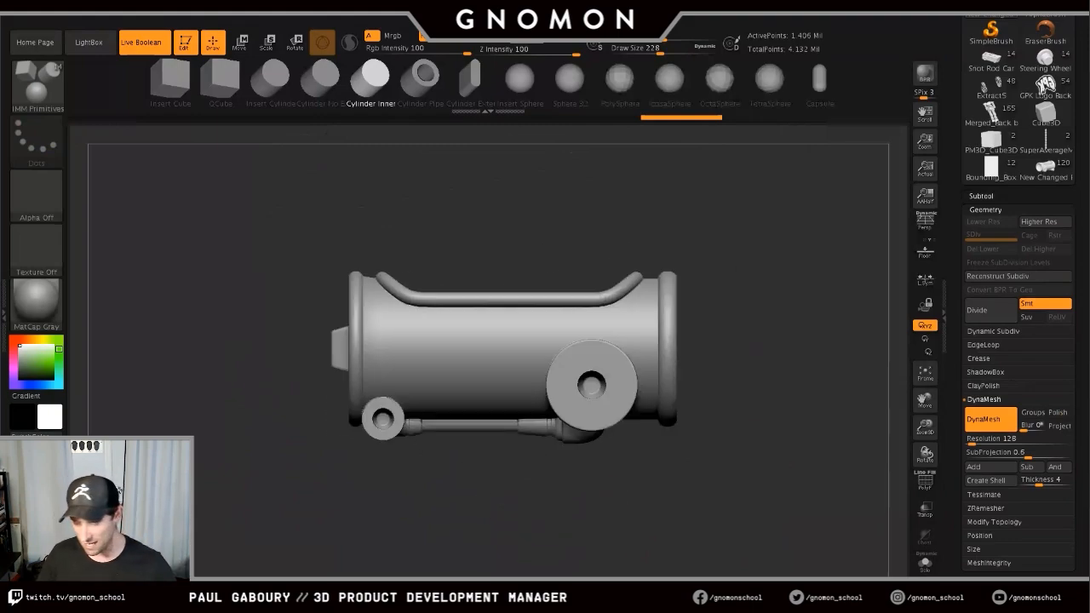
{"action": "left_click_drag", "start_coordinate": [272, 250], "coordinate": [562, 516], "text": "ctrl+shift"}
{"action": "mouse_move", "coordinate": [487, 354]}
{"action": "right_mouse_down", "text": "ctrl"}
{"action": "mouse_move", "coordinate": [531, 481]}
{"action": "mouse_move", "coordinate": [513, 294]}
{"action": "right_mouse_up", "text": "ctrl"}
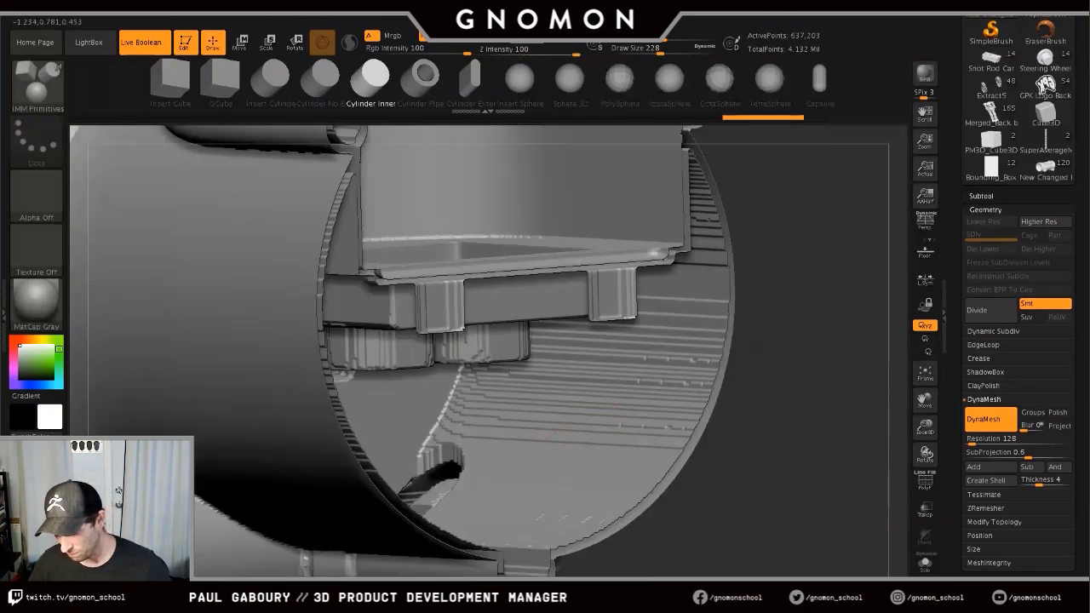
{"action": "mouse_move", "coordinate": [565, 457]}
{"action": "right_mouse_down"}
{"action": "mouse_move", "coordinate": [521, 504]}
{"action": "mouse_move", "coordinate": [512, 497]}
{"action": "mouse_move", "coordinate": [545, 472]}
{"action": "mouse_move", "coordinate": [477, 408]}
{"action": "mouse_move", "coordinate": [541, 444]}
{"action": "mouse_move", "coordinate": [558, 489]}
{"action": "right_mouse_up"}
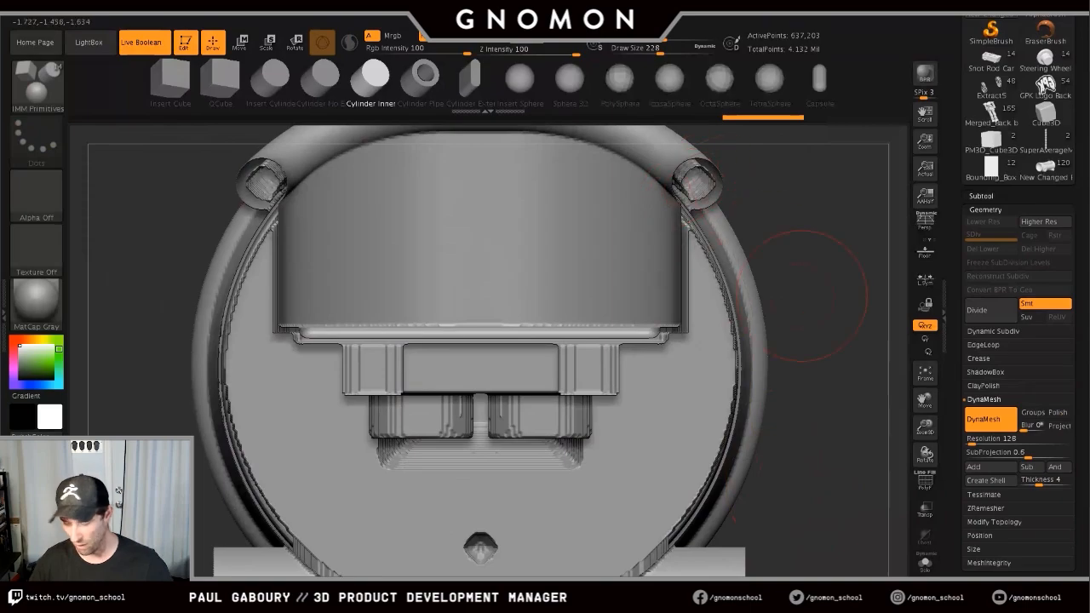
{"action": "key", "text": "s"}
{"action": "left_click_drag", "start_coordinate": [821, 318], "coordinate": [802, 317]}
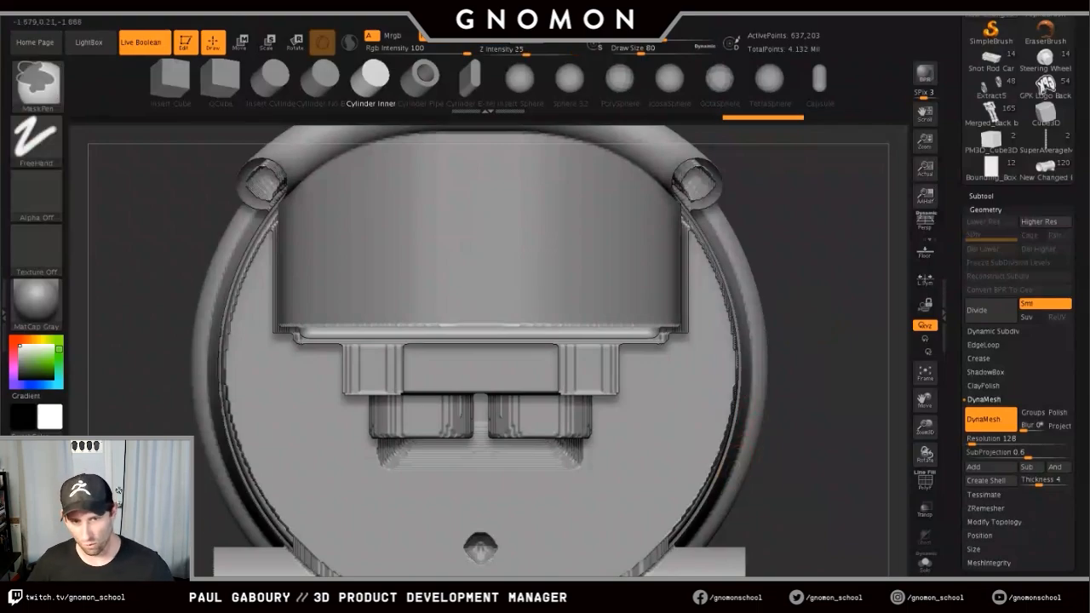
{"action": "right_click_drag", "start_coordinate": [718, 461], "coordinate": [614, 359], "text": "ctrl"}
{"action": "right_click_drag", "start_coordinate": [647, 397], "coordinate": [730, 452], "text": "alt"}
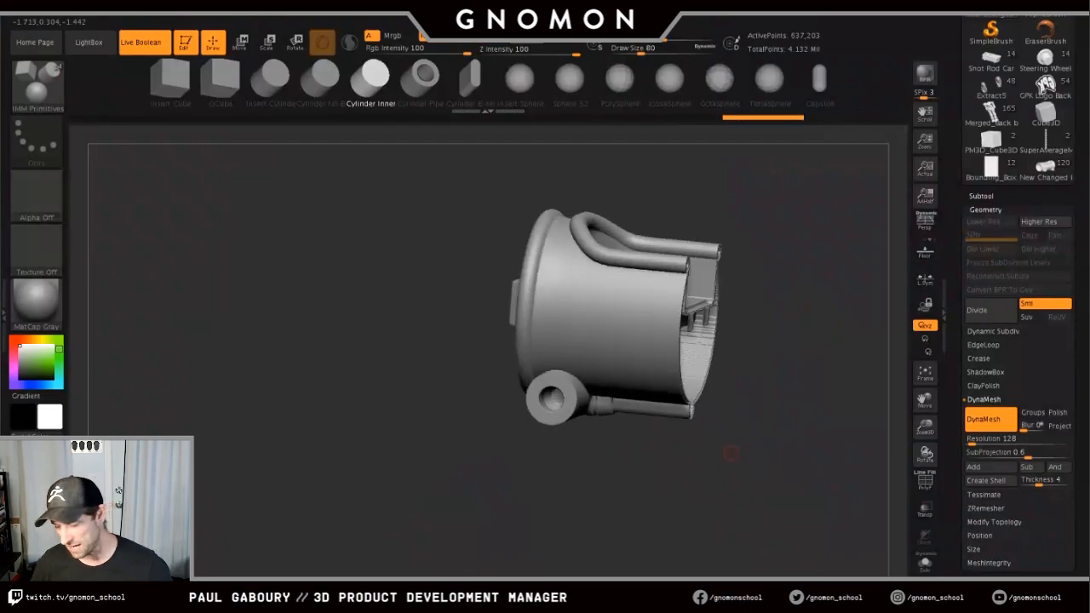
- Undo the partial hiding, the shell, the mask clearing, and the move and insertion of the detached cylinder
{"action": "key", "text": "ctrl+z"}
{"action": "right_click_drag", "start_coordinate": [783, 475], "coordinate": [615, 514], "text": "alt"}
{"action": "right_click_drag", "start_coordinate": [518, 482], "coordinate": [695, 491], "text": "alt"}
{"action": "key", "text": "ctrl+z"}
{"action": "mouse_move", "coordinate": [627, 473]}
{"action": "right_mouse_down"}
{"action": "mouse_move", "coordinate": [723, 464]}
{"action": "mouse_move", "coordinate": [649, 409]}
{"action": "mouse_move", "coordinate": [423, 405]}
{"action": "right_mouse_up"}
{"action": "right_click_drag", "start_coordinate": [612, 381], "coordinate": [607, 479], "text": "alt"}
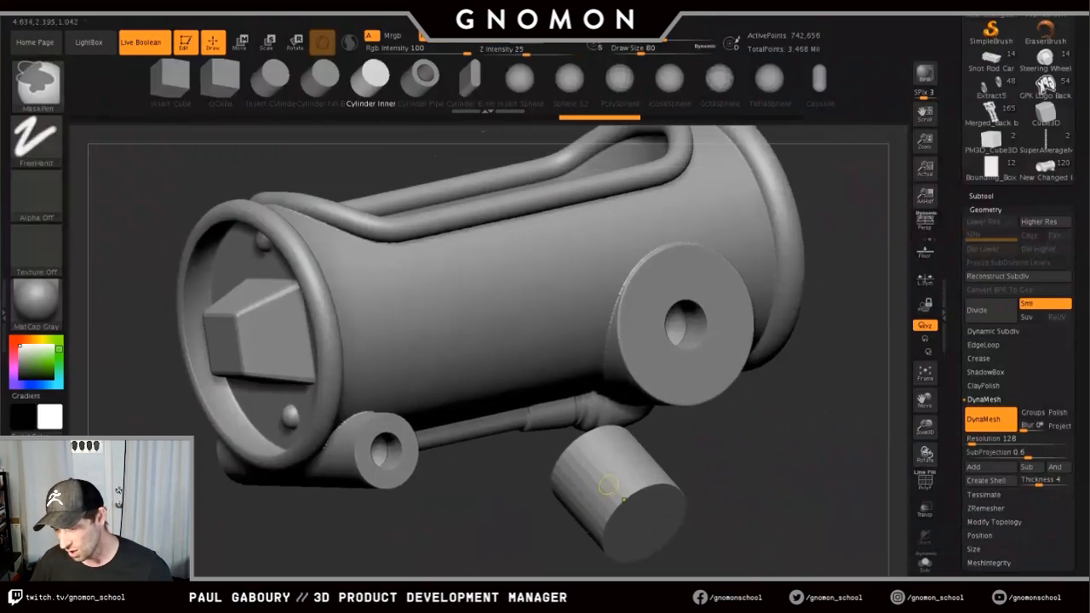
{"action": "key", "text": "ctrl+z"}
{"action": "key", "text": "ctrl+z"}
{"action": "key", "text": "ctrl+z"}
{"action": "key", "text": "ctrl+z"}
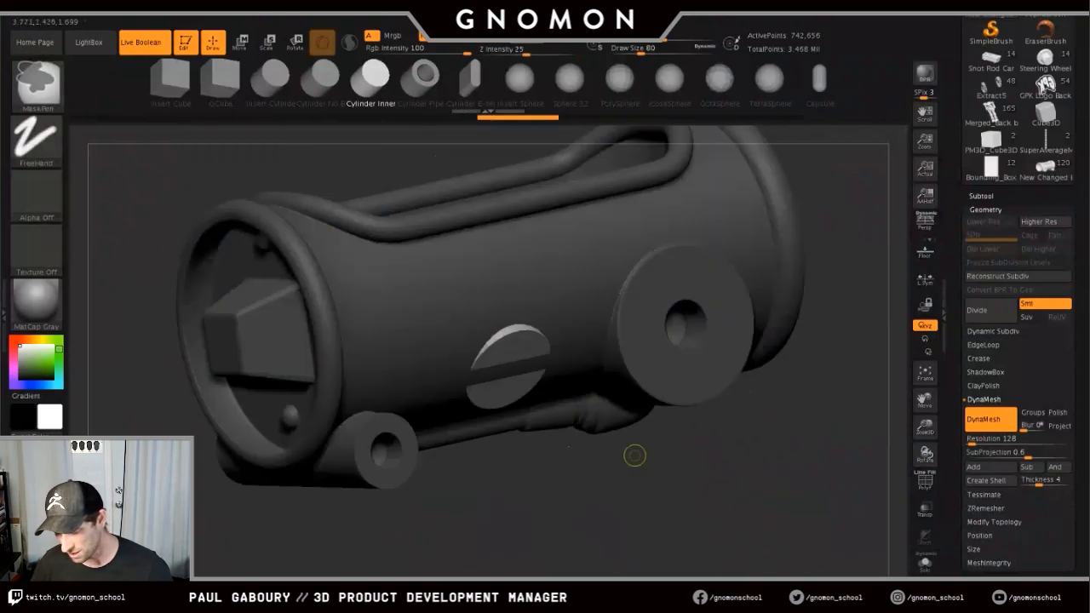
- Try placing an Insert Cylinder mesh on the body's side between the wheel hubs, and undo it
{"action": "left_click", "coordinate": [270, 80]}
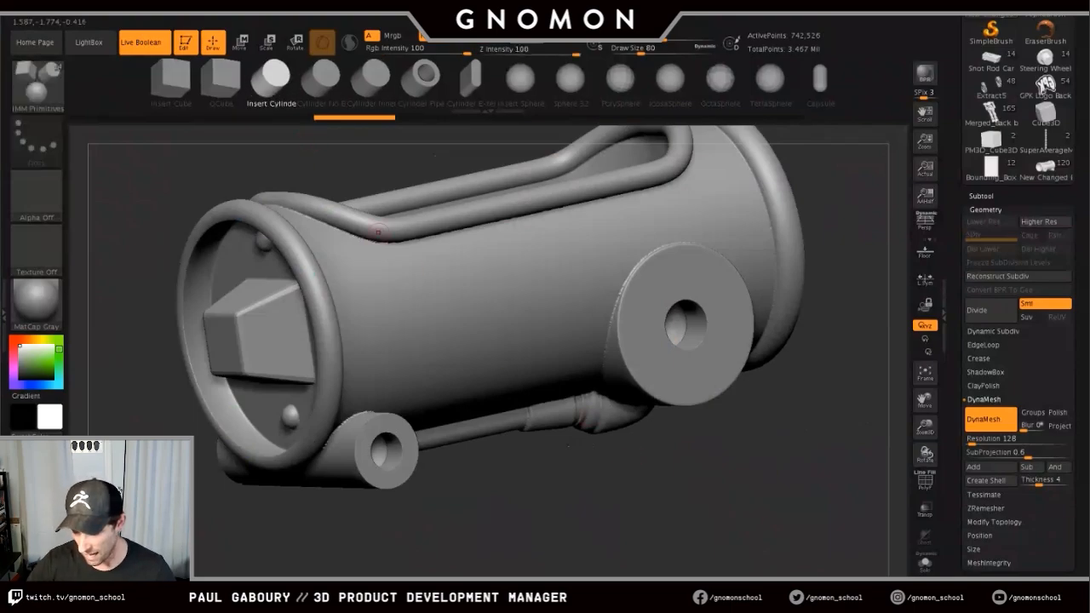
{"action": "left_click_drag", "start_coordinate": [509, 366], "coordinate": [499, 401]}
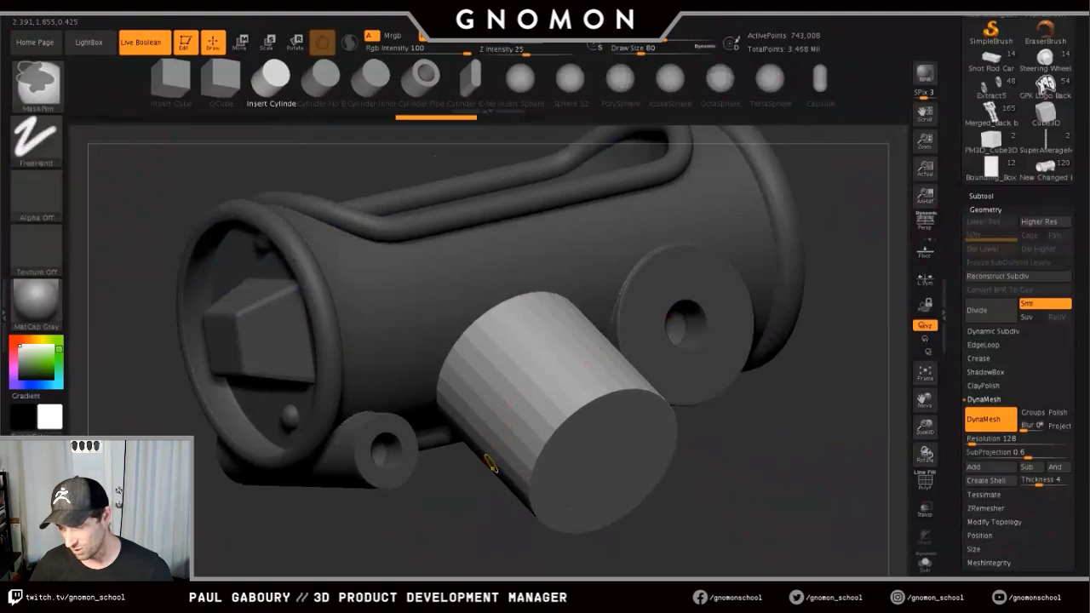
{"action": "key", "text": "ctrl+z"}
- Switch the active tool to the Cylinder3D primitive and view it straight from the side at a larger size
{"action": "right_click_drag", "start_coordinate": [807, 442], "coordinate": [795, 345], "text": "ctrl"}
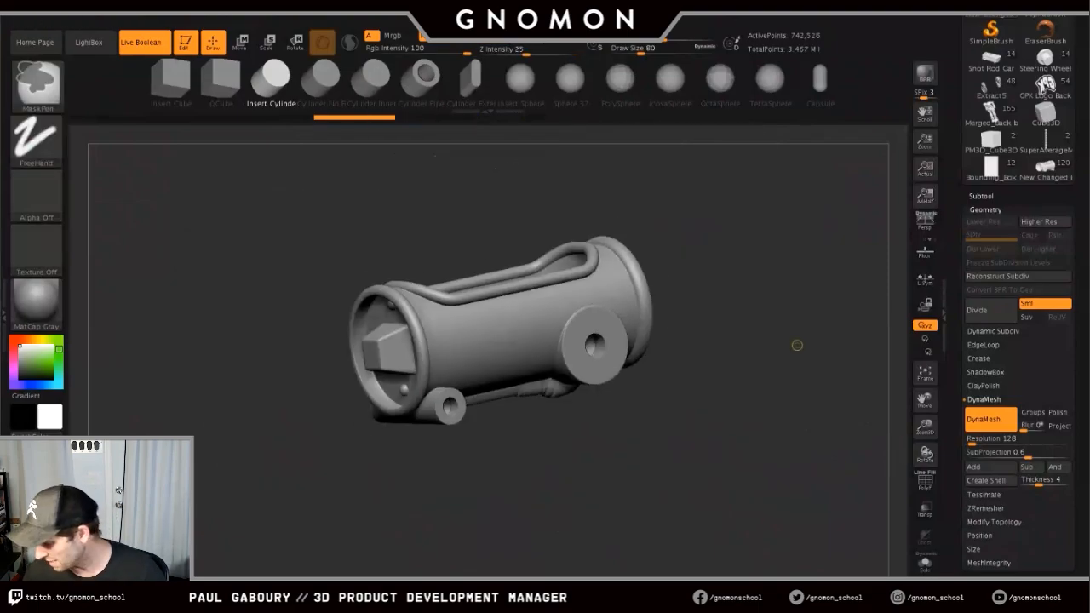
{"action": "left_click_drag", "start_coordinate": [1076, 197], "coordinate": [1076, 367]}
{"action": "left_click", "coordinate": [990, 162]}
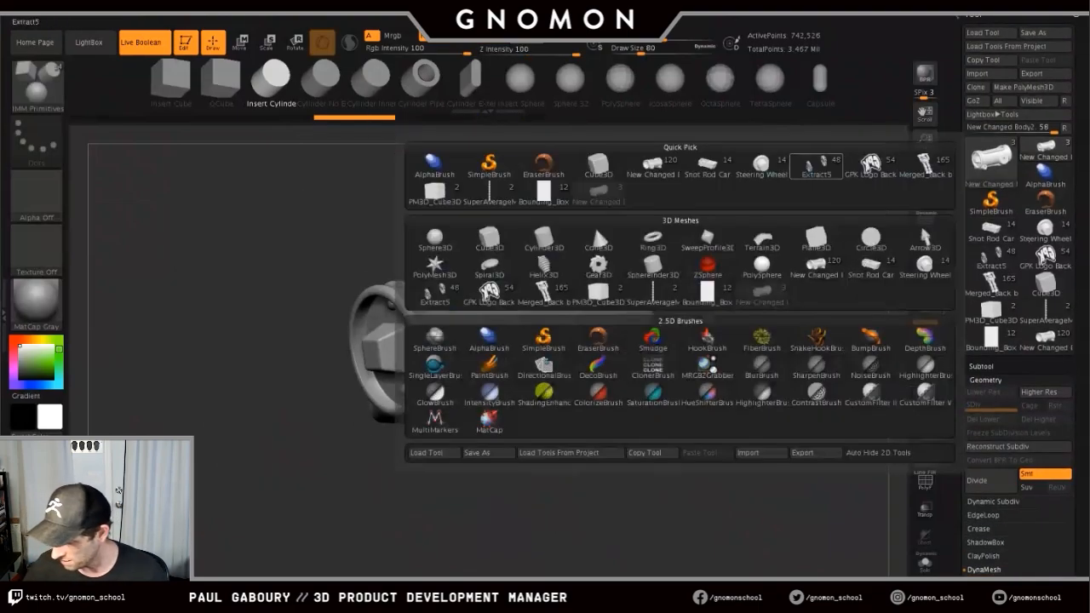
{"action": "left_click", "coordinate": [543, 238]}
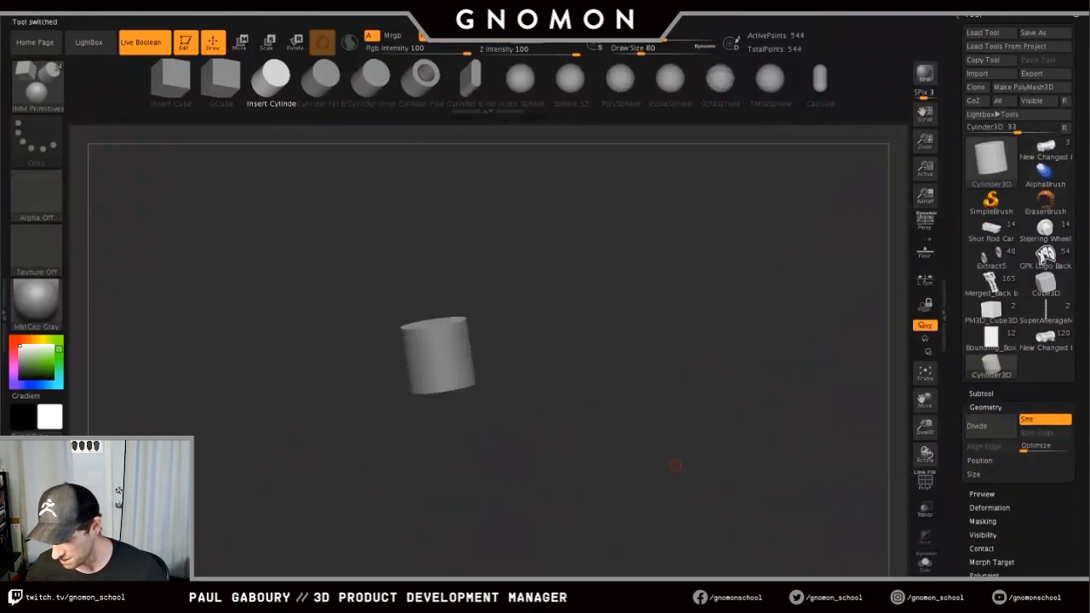
{"action": "right_click_drag", "start_coordinate": [620, 424], "coordinate": [693, 410], "text": "alt"}
{"action": "right_click_drag", "start_coordinate": [693, 410], "coordinate": [722, 472], "text": "ctrl"}
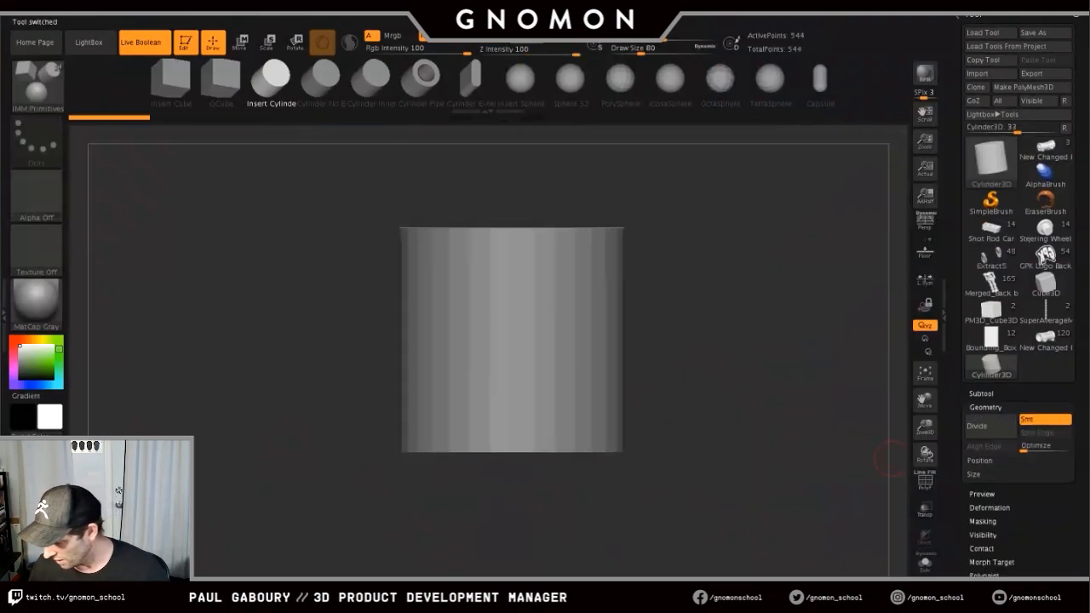
- Show the polyframe and set the cylinder's initial subdivisions to HDivide 68 and VDivide 21
{"action": "key", "text": "shift+f"}
{"action": "left_click_drag", "start_coordinate": [706, 474], "coordinate": [841, 506]}
{"action": "left_click", "coordinate": [981, 393]}
{"action": "left_click_drag", "start_coordinate": [1045, 527], "coordinate": [1045, 363]}
{"action": "left_click", "coordinate": [982, 406], "text": "shift"}
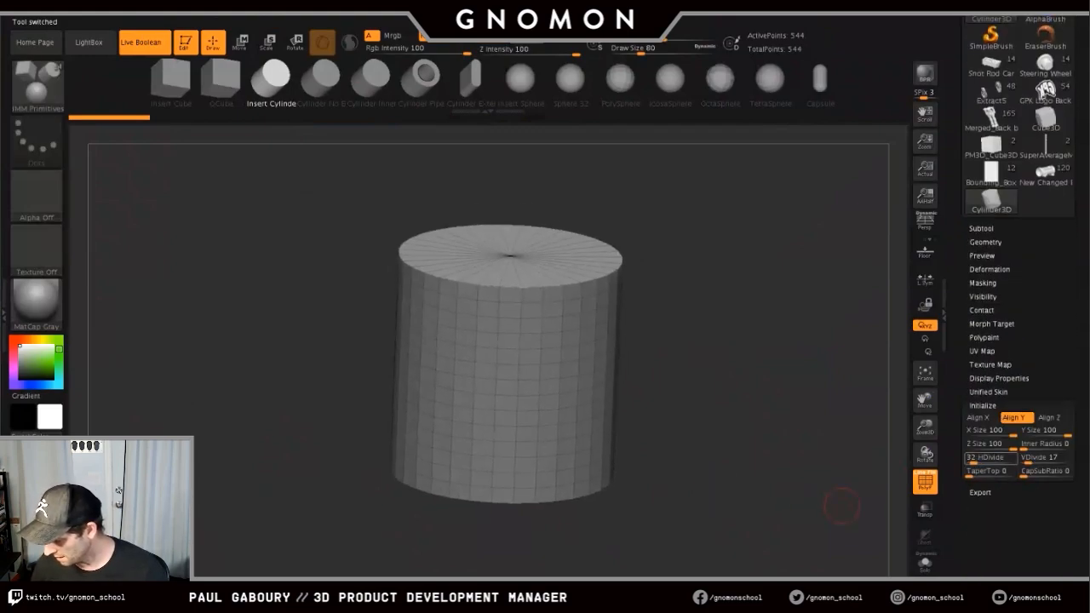
{"action": "mouse_move", "coordinate": [975, 458]}
{"action": "left_mouse_down"}
{"action": "mouse_move", "coordinate": [989, 458]}
{"action": "mouse_move", "coordinate": [977, 458]}
{"action": "left_mouse_up"}
{"action": "key", "text": "shift+f"}
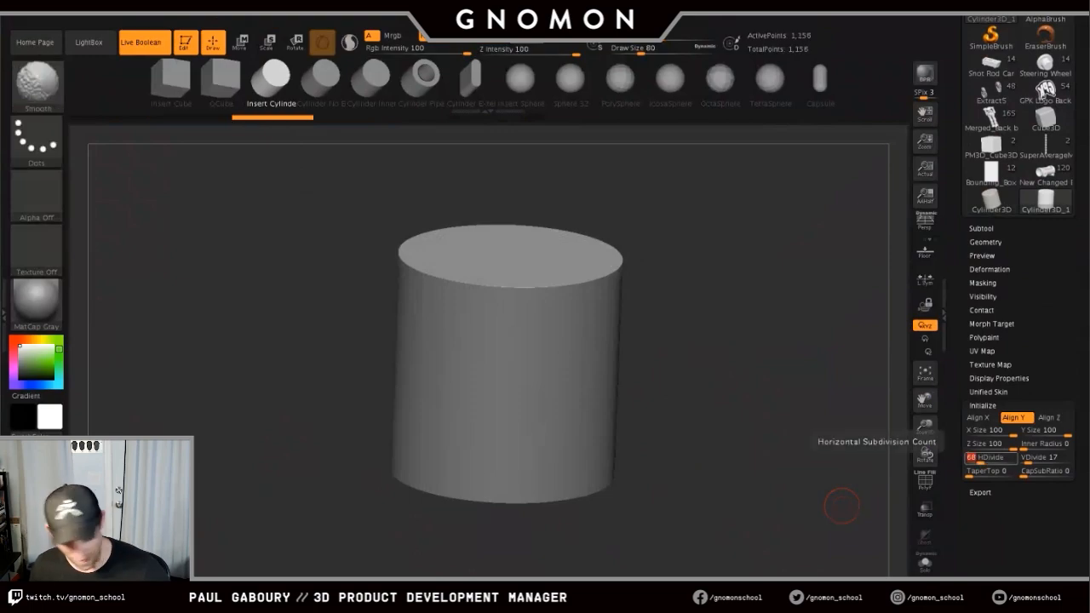
{"action": "key", "text": "shift+f"}
{"action": "mouse_move", "coordinate": [1045, 458]}
{"action": "left_mouse_down"}
{"action": "mouse_move", "coordinate": [1035, 458]}
{"action": "mouse_move", "coordinate": [1046, 457]}
{"action": "left_mouse_up"}
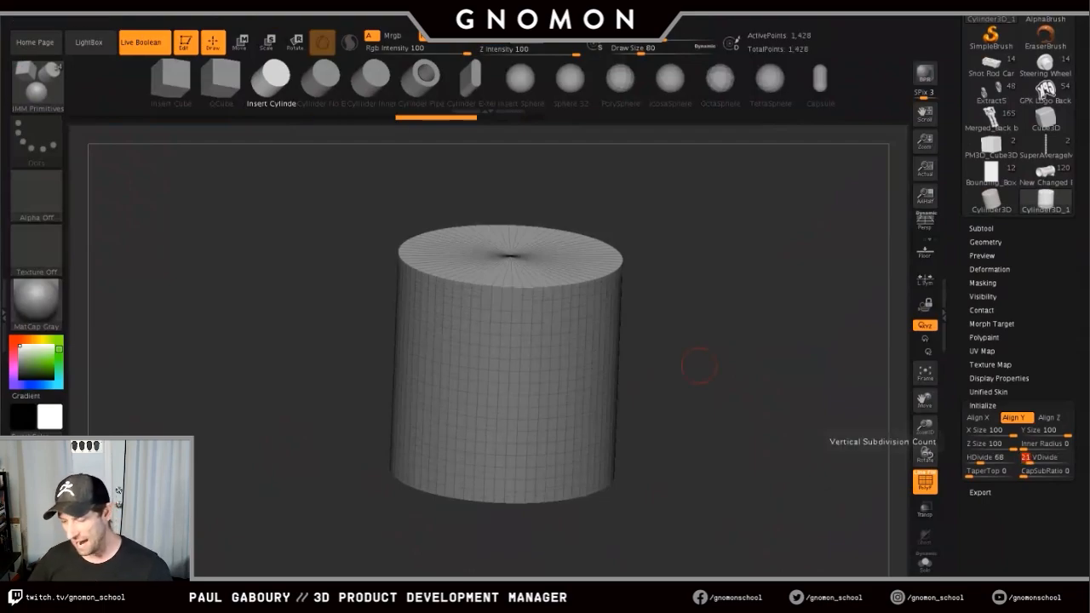
- View the cylinder straight onto its cap and append it to the IMM Primitives brush as an InsertMesh
{"action": "left_click_drag", "start_coordinate": [698, 365], "coordinate": [720, 438], "text": "shift"}
{"action": "key", "text": "ctrl"}
{"action": "mouse_move", "coordinate": [711, 423]}
{"action": "right_mouse_down", "text": "alt"}
{"action": "mouse_move", "coordinate": [710, 447]}
{"action": "mouse_move", "coordinate": [696, 421]}
{"action": "right_mouse_up", "text": "alt"}
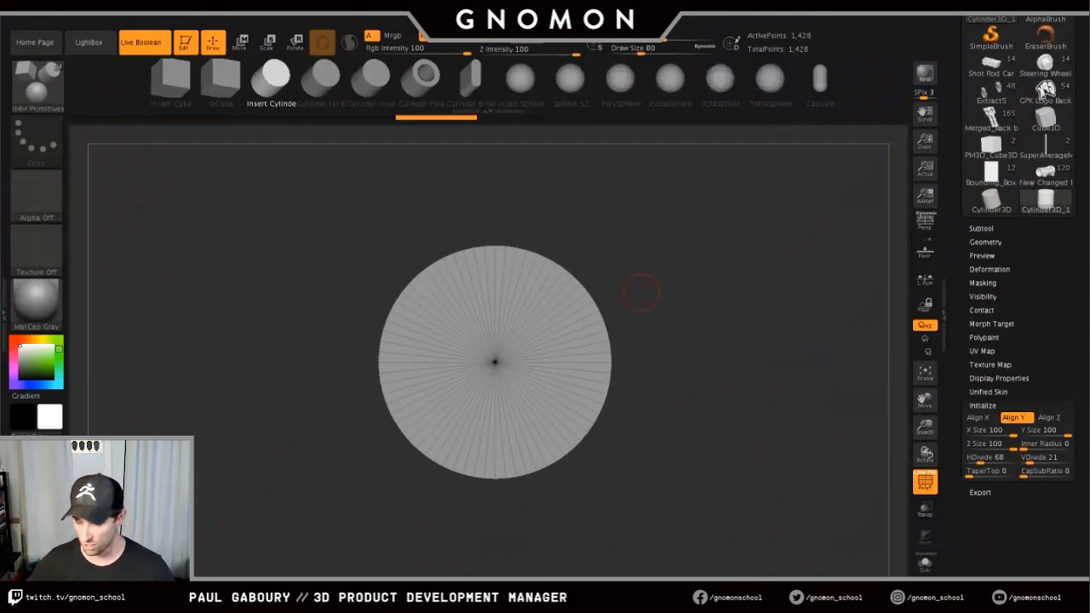
{"action": "key", "text": "b"}
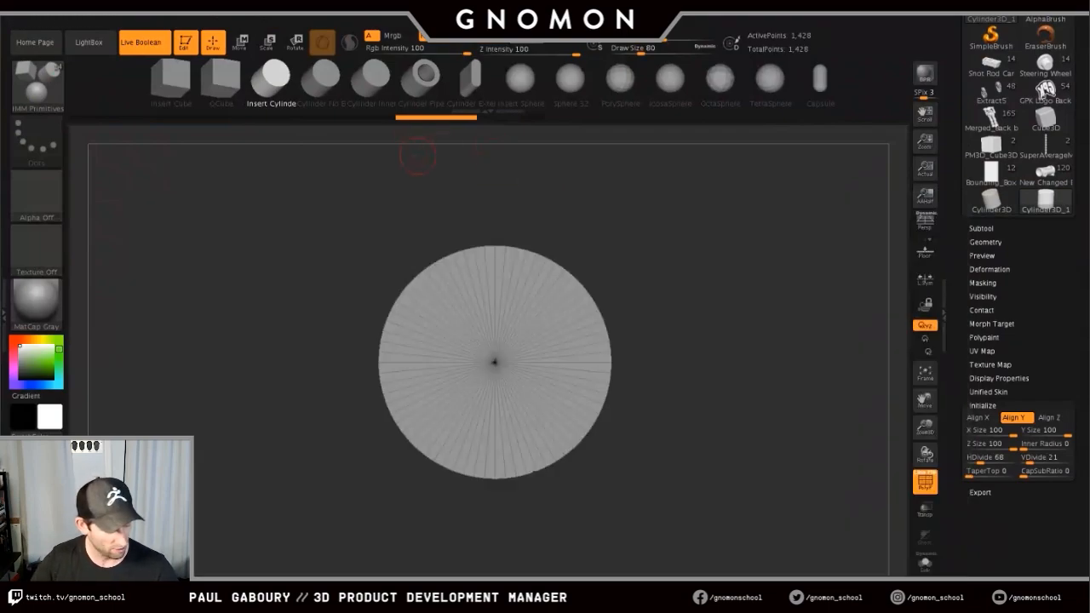
{"action": "key", "text": "b"}
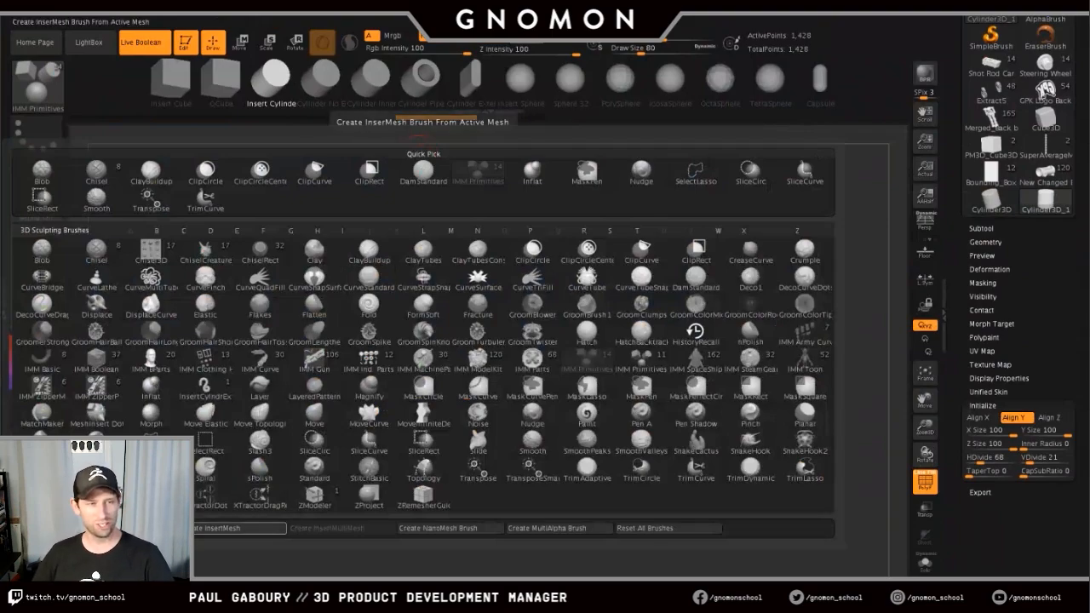
{"action": "left_click", "coordinate": [240, 527]}
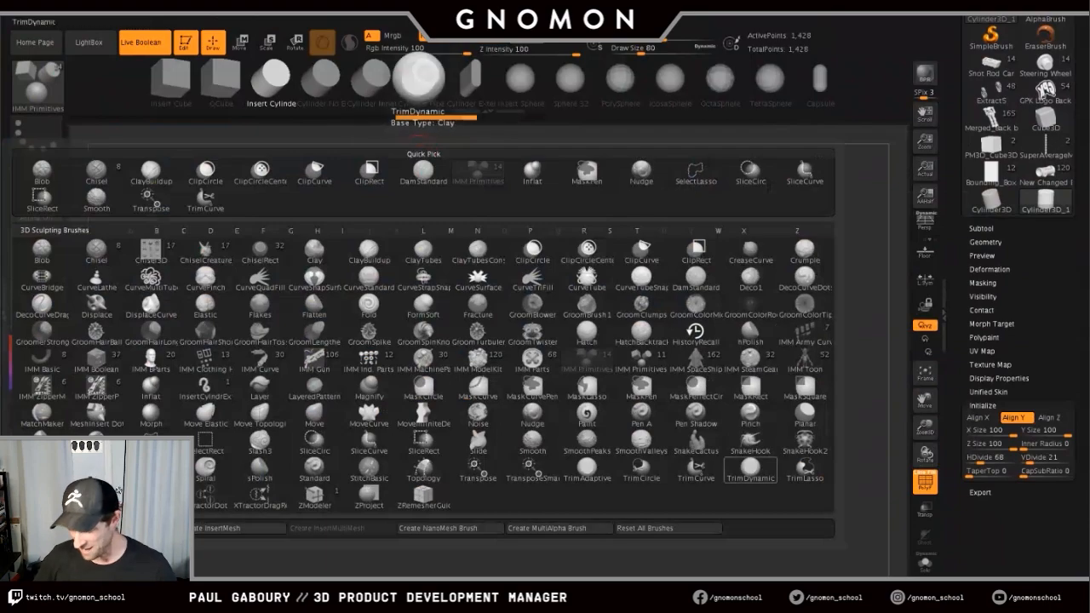
{"action": "key", "text": "b"}
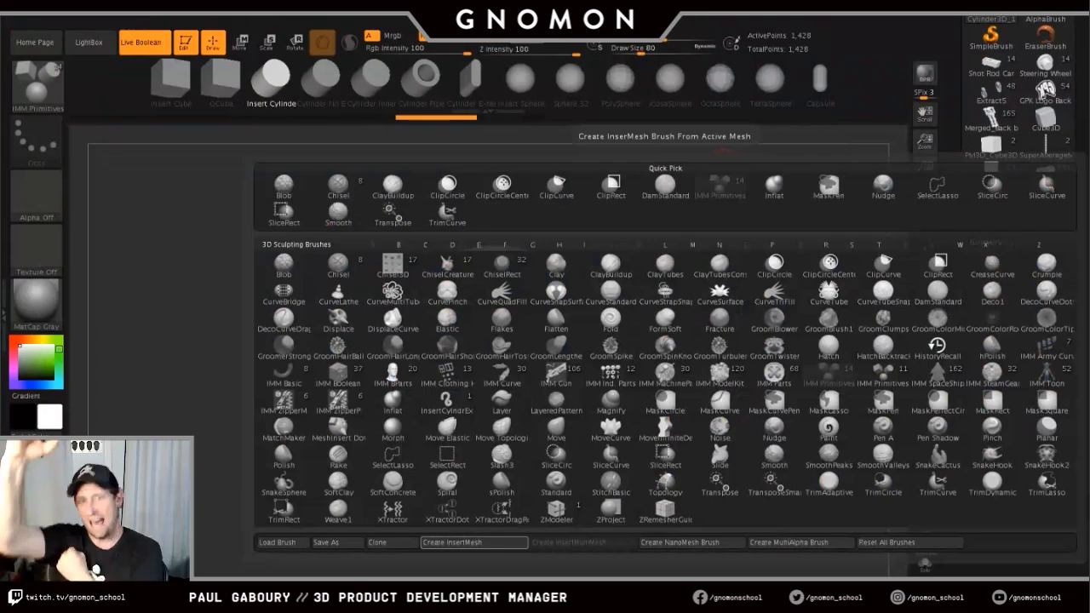
{"action": "left_click", "coordinate": [464, 542]}
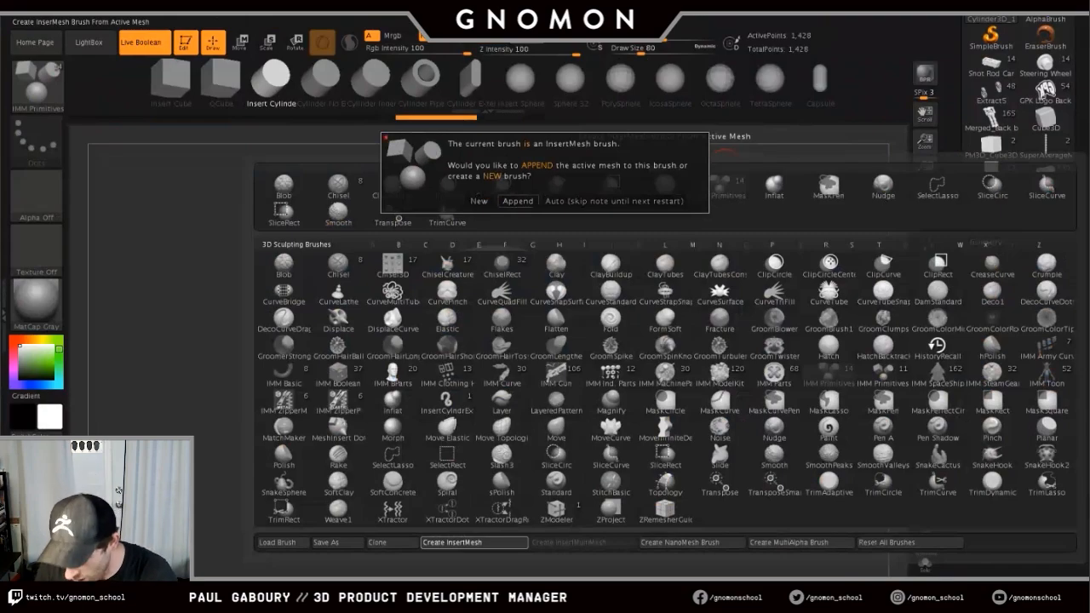
{"action": "left_click", "coordinate": [517, 200]}
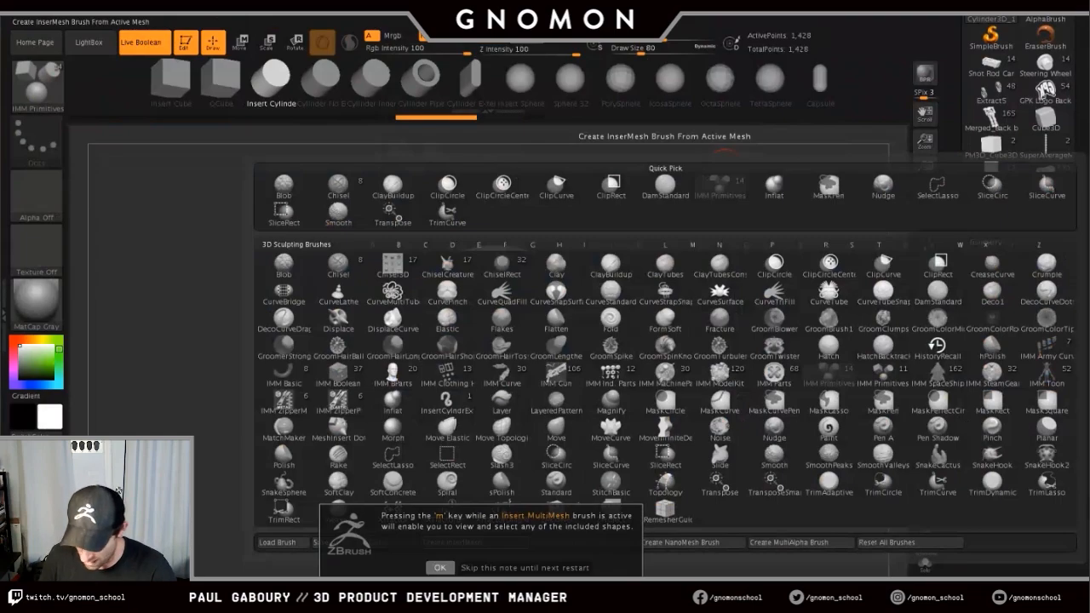
{"action": "left_click", "coordinate": [439, 567]}
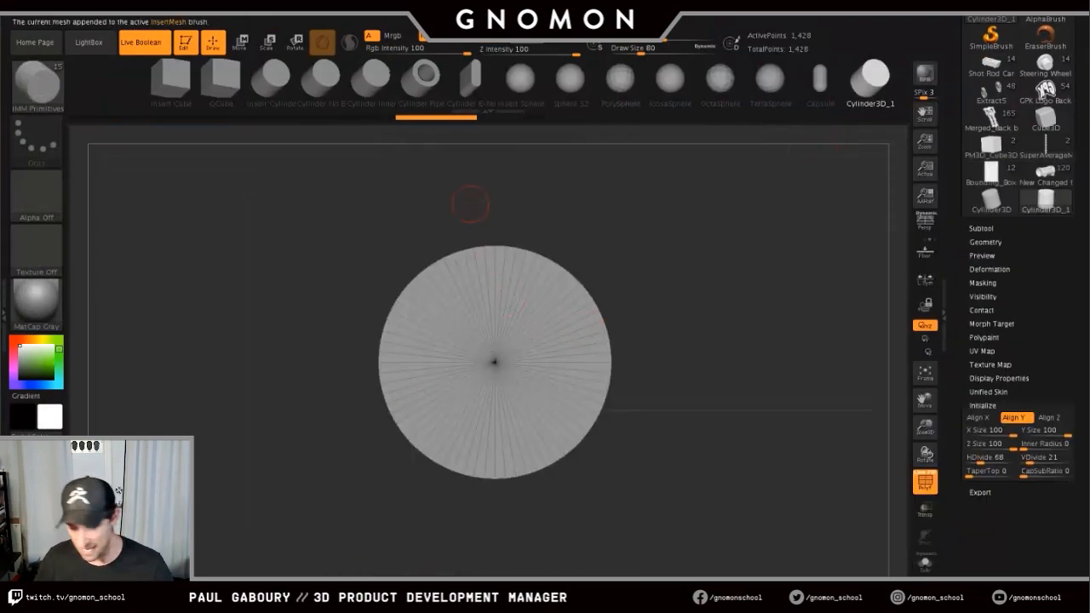
- Display the overview of meshes included in the IMM Primitives brush
{"action": "key", "text": "m"}
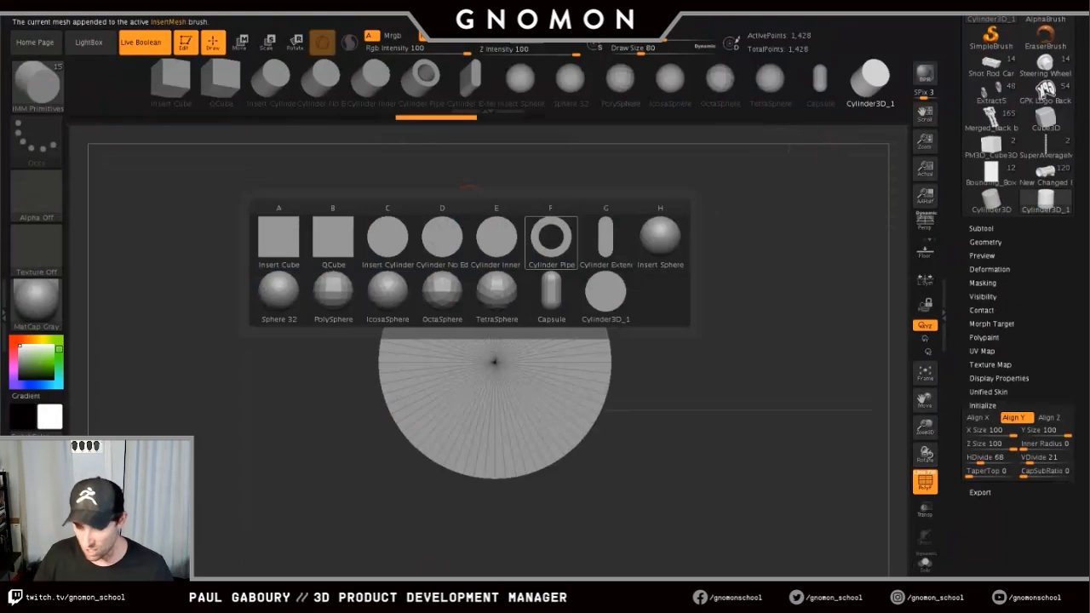
{"action": "mouse_move", "coordinate": [333, 239]}
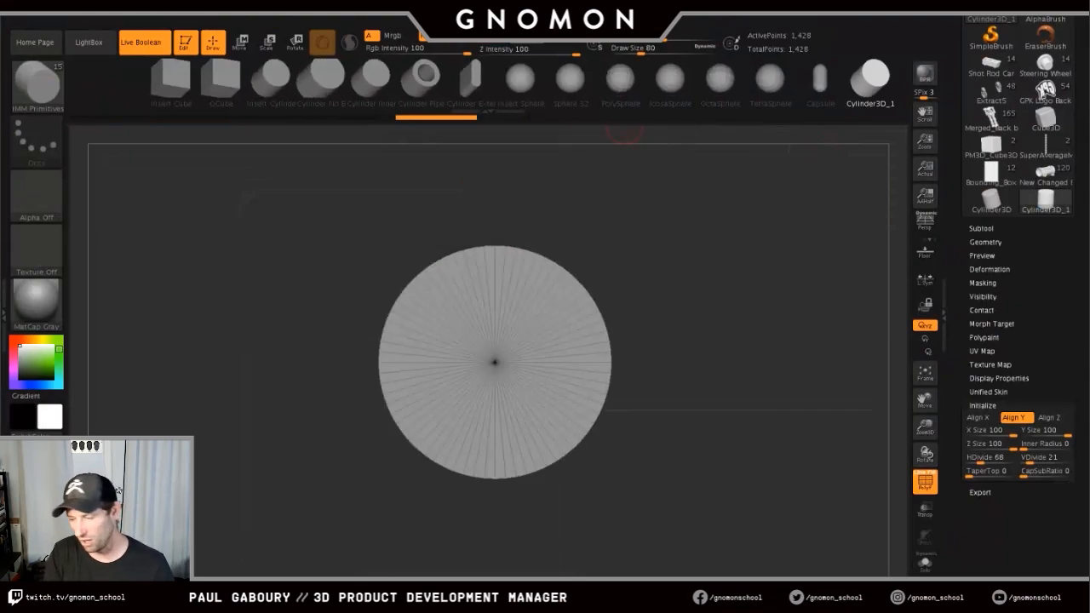
{"action": "key", "text": "m"}
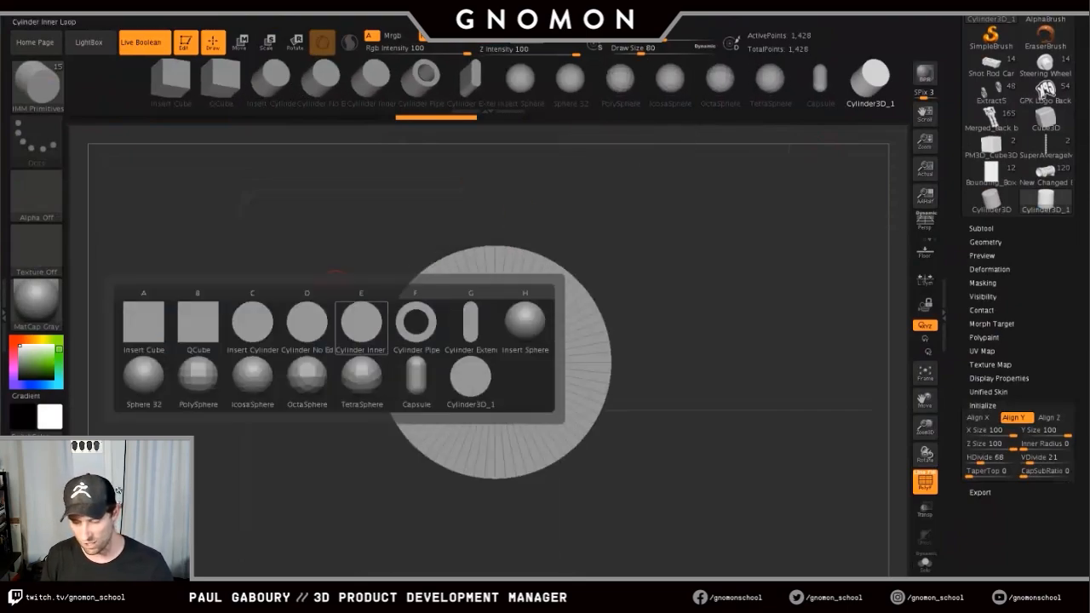
{"action": "mouse_move", "coordinate": [337, 345]}
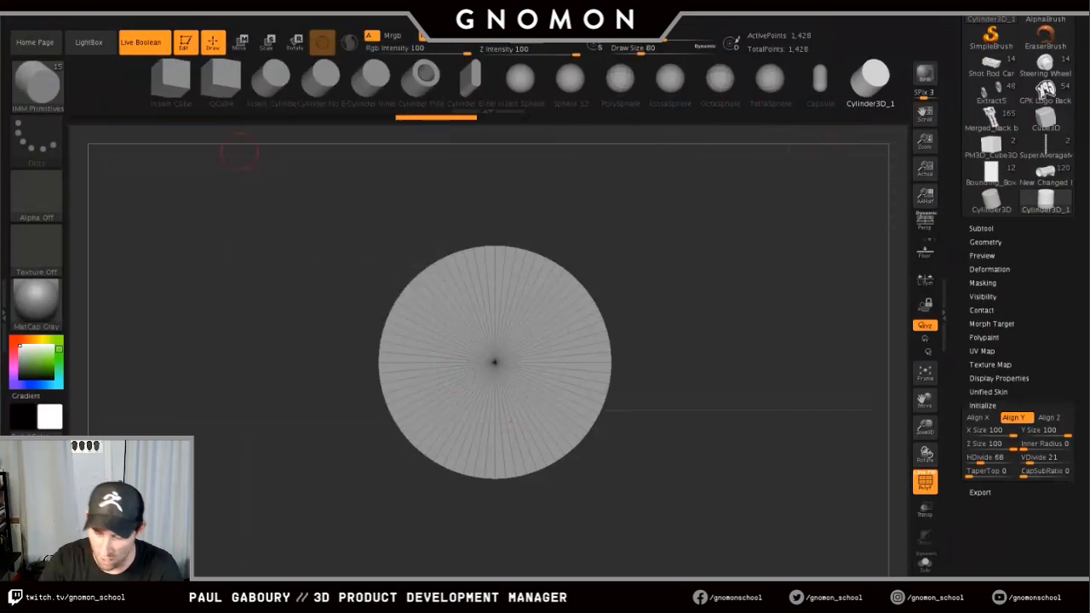
- Append the cylinder to the IMM Primitives brush once more using the brush's Create InsertMesh command
{"action": "mouse_move", "coordinate": [64, 14]}
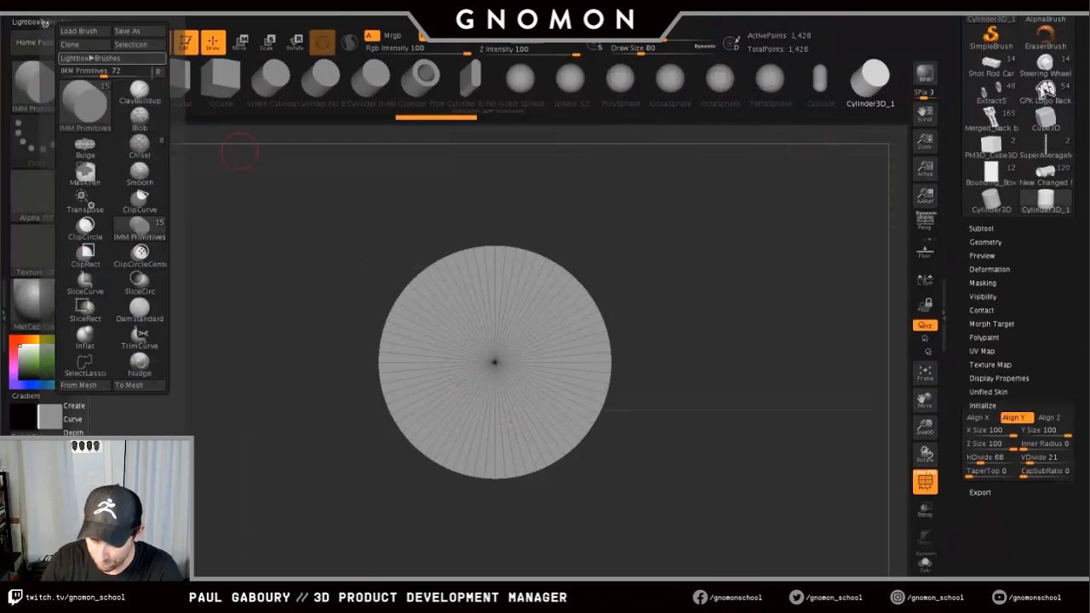
{"action": "left_click", "coordinate": [160, 72]}
{"action": "left_click", "coordinate": [74, 187]}
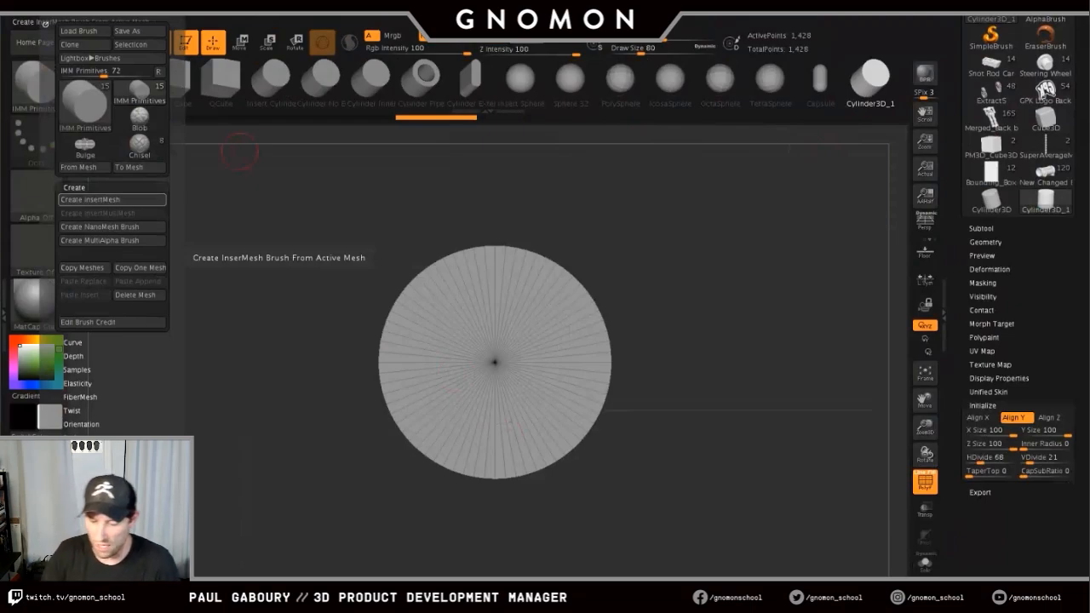
{"action": "left_click", "coordinate": [84, 168]}
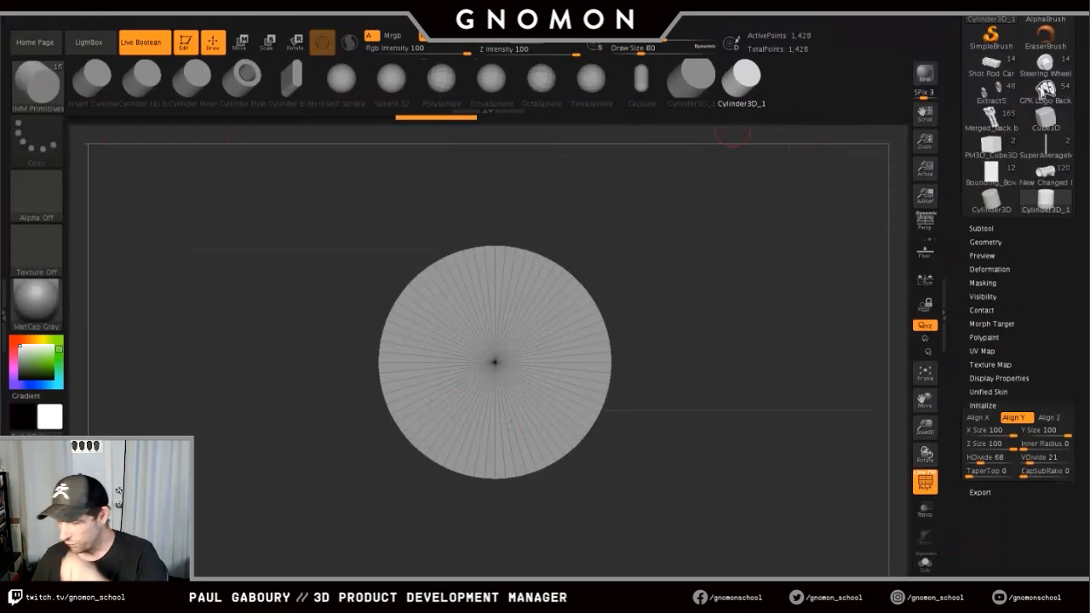
- Switch the active tool back to the car body, turn it to a side view and hide the polyframe
{"action": "left_click_drag", "start_coordinate": [1049, 256], "coordinate": [1049, 312]}
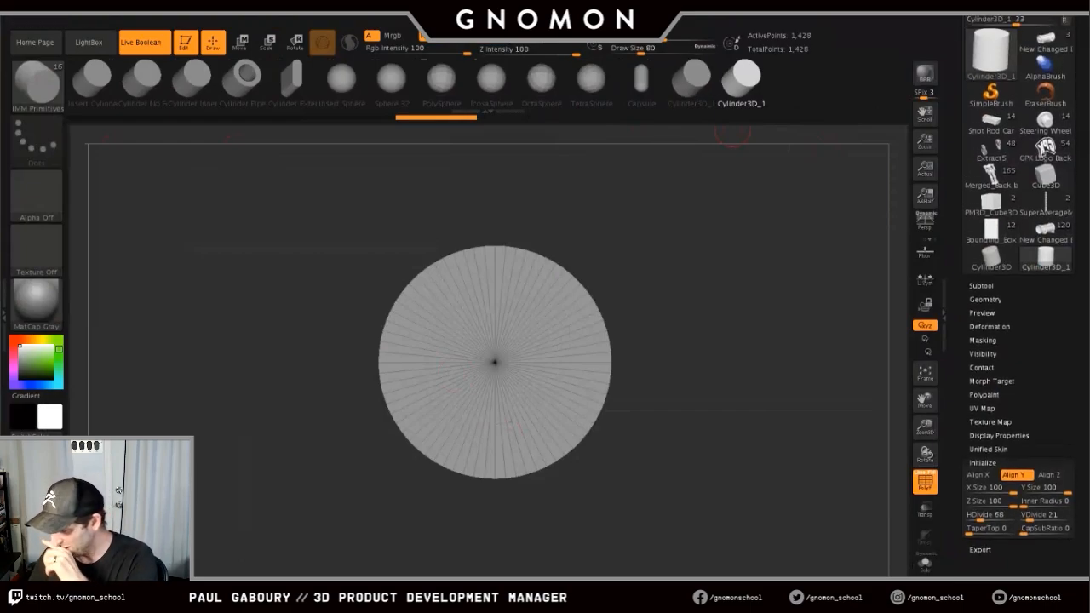
{"action": "left_click", "coordinate": [1045, 42]}
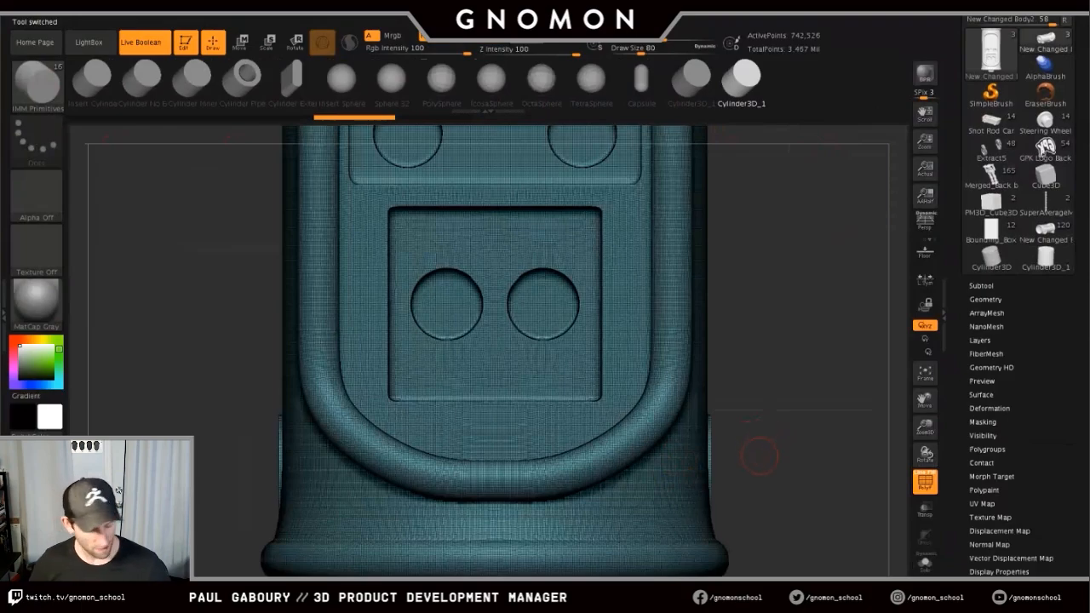
{"action": "right_click_drag", "start_coordinate": [759, 455], "coordinate": [651, 481], "text": "ctrl"}
{"action": "key", "text": "shift+f"}
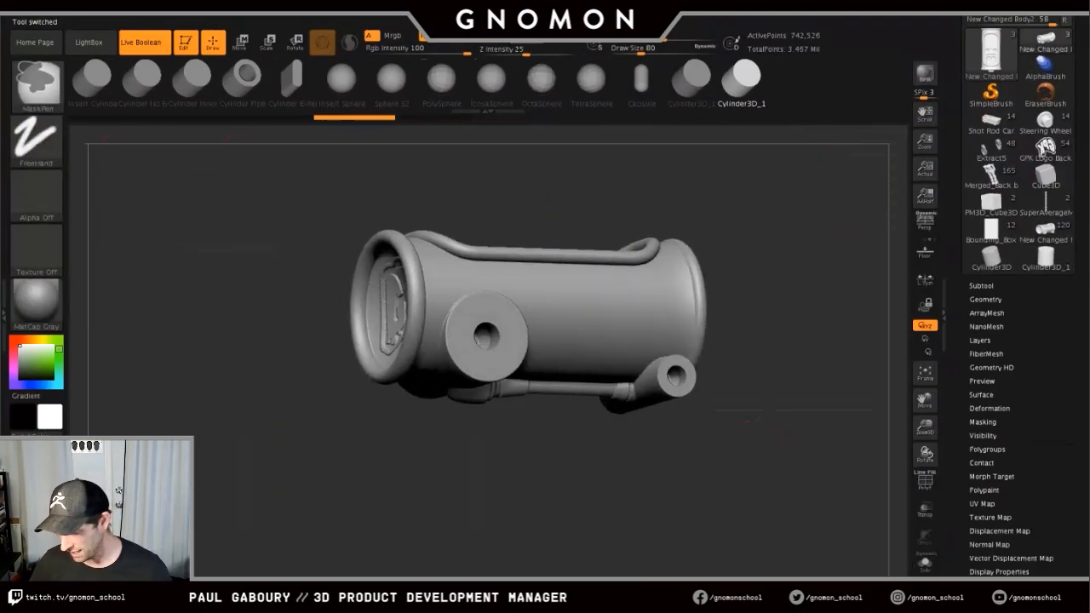
- Try inserting the Cylinder3D_1 mesh on the car body's side between the wheel hubs, inspect it, and undo it
{"action": "left_click_drag", "start_coordinate": [603, 370], "coordinate": [623, 404]}
{"action": "right_click_drag", "start_coordinate": [623, 403], "coordinate": [669, 409]}
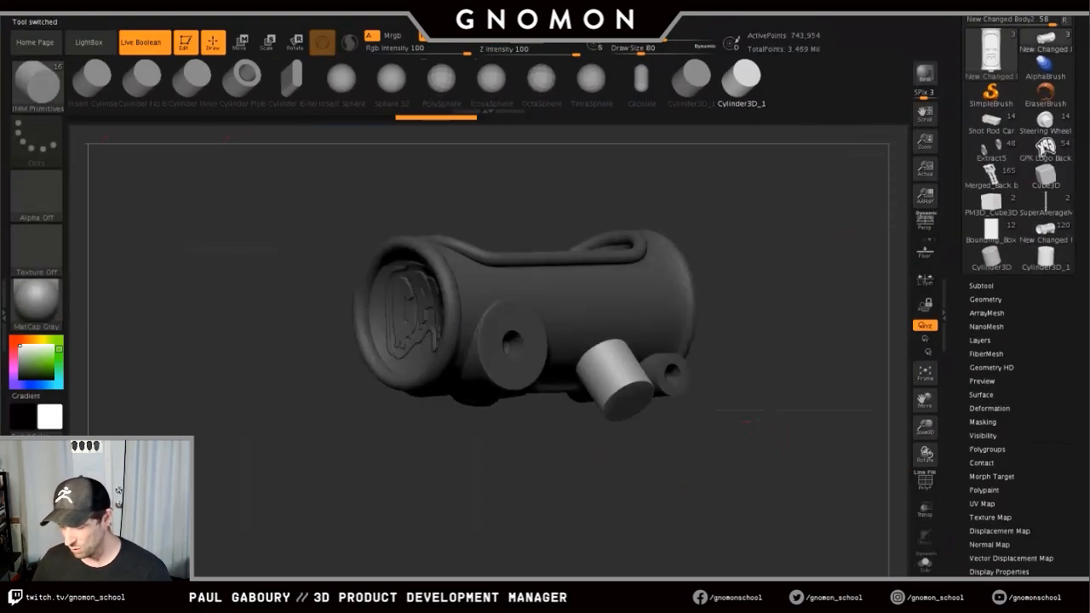
{"action": "right_click_drag", "start_coordinate": [746, 421], "coordinate": [687, 471]}
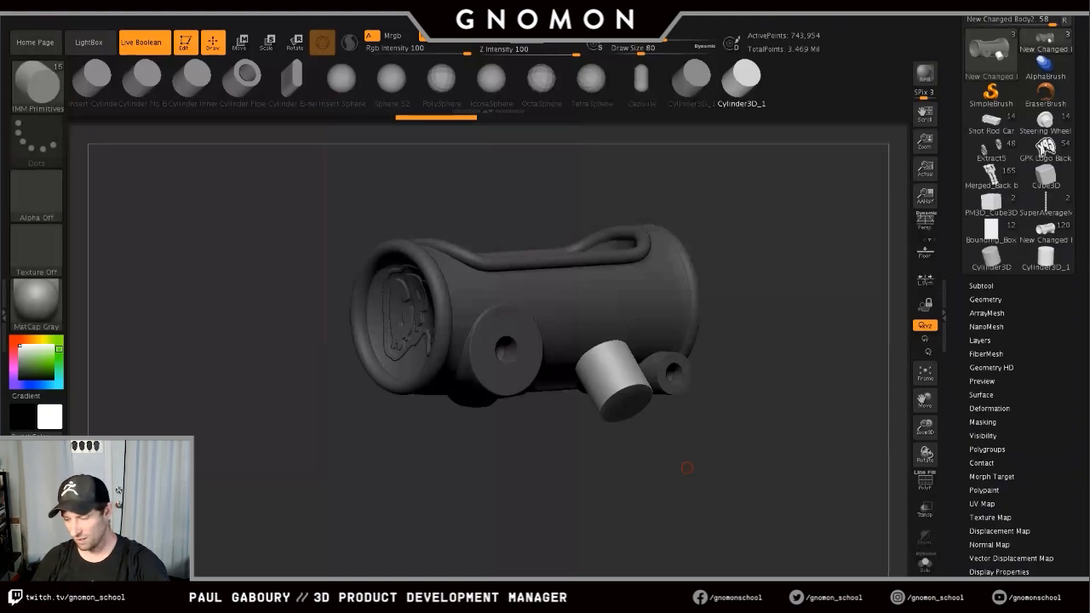
{"action": "mouse_move", "coordinate": [649, 477]}
{"action": "right_mouse_down"}
{"action": "mouse_move", "coordinate": [700, 467]}
{"action": "mouse_move", "coordinate": [701, 513]}
{"action": "right_mouse_up"}
{"action": "key", "text": "ctrl+z"}
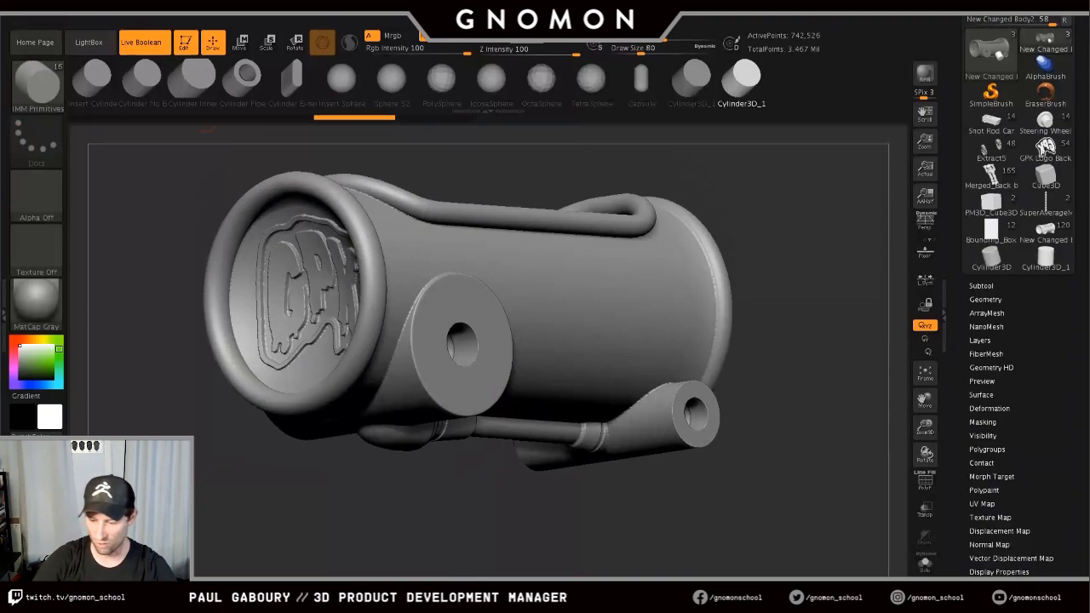
- Insert the Cylinder Inner Loop mesh on the car body's side beside the smaller wheel hub and show the polyframe
{"action": "left_click", "coordinate": [194, 80]}
{"action": "left_click_drag", "start_coordinate": [611, 361], "coordinate": [661, 437]}
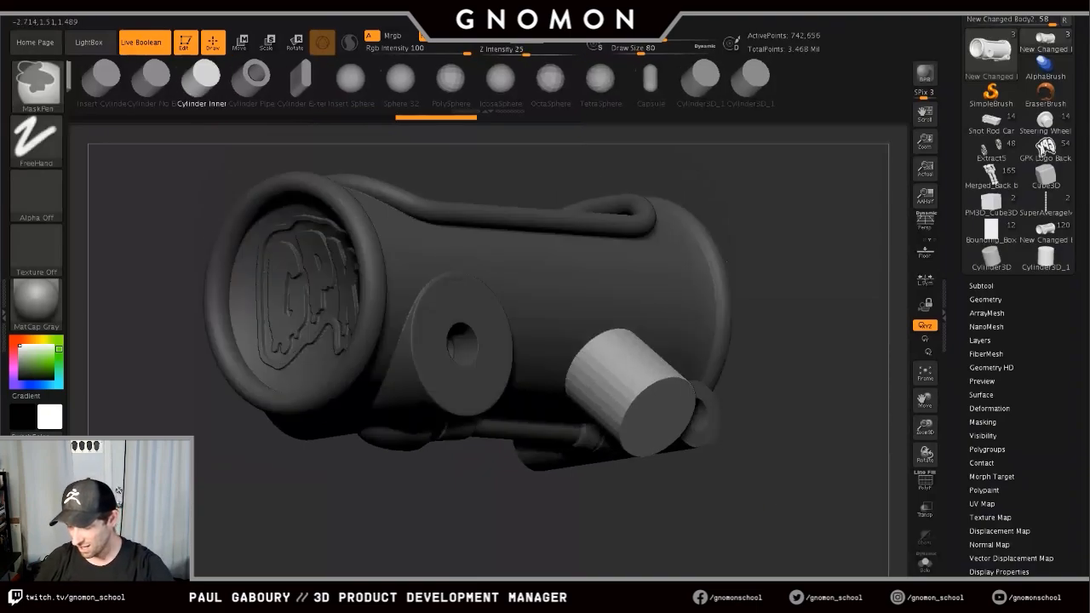
{"action": "mouse_move", "coordinate": [749, 514]}
{"action": "right_mouse_down", "text": "ctrl"}
{"action": "mouse_move", "coordinate": [746, 481]}
{"action": "mouse_move", "coordinate": [737, 511]}
{"action": "mouse_move", "coordinate": [740, 488]}
{"action": "right_mouse_up", "text": "ctrl"}
{"action": "key", "text": "shift"}
{"action": "key", "text": "shift+f"}
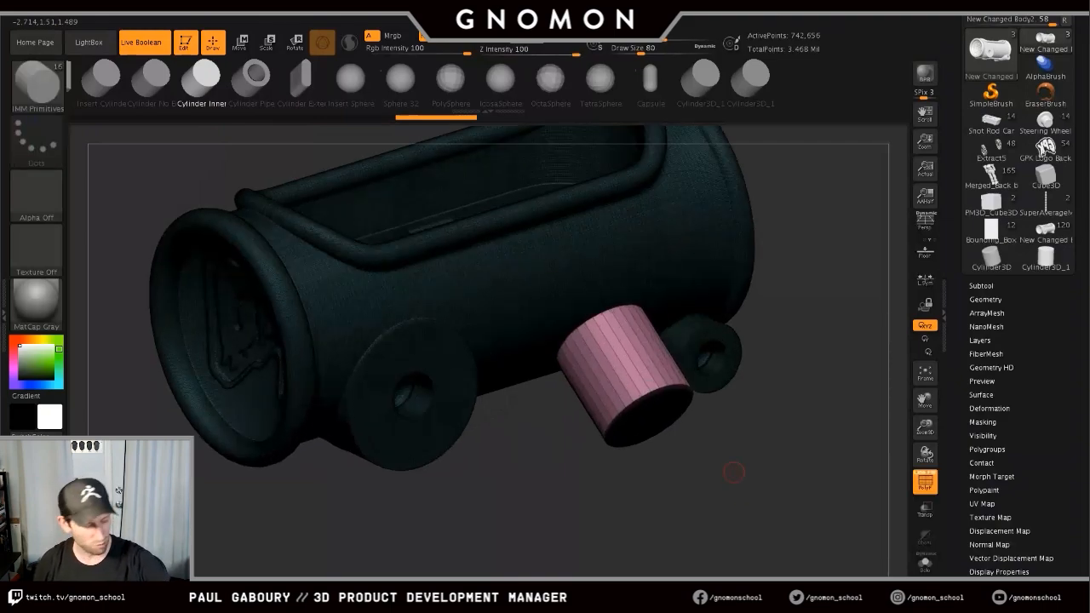
- Try subdividing the unmasked inserted cylinder twice, compare it with and without the polyframe, and undo both divisions
{"action": "key", "text": "ctrl+d"}
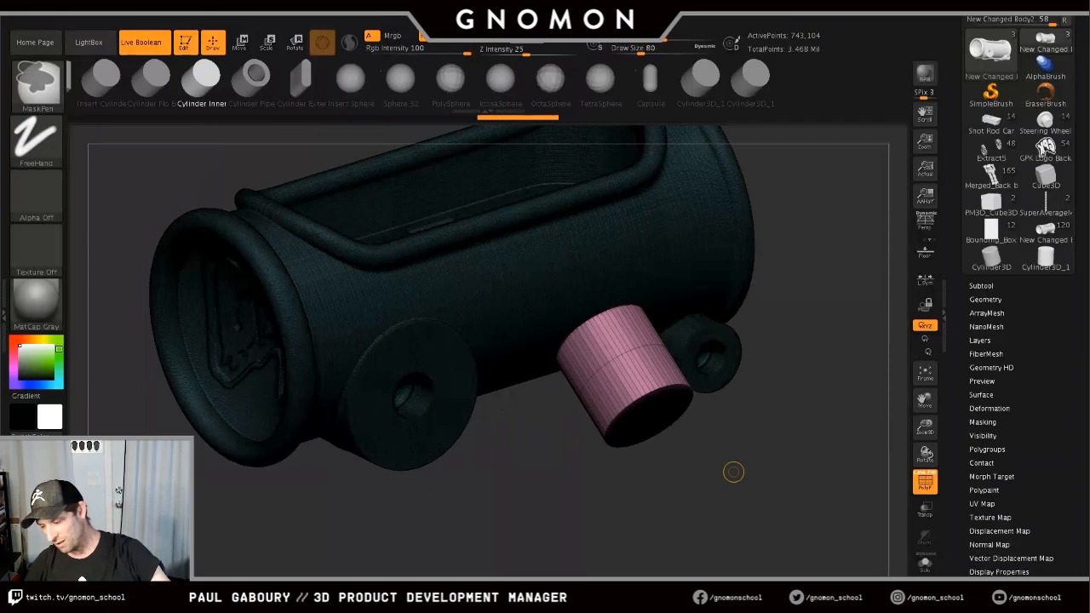
{"action": "key", "text": "ctrl+d"}
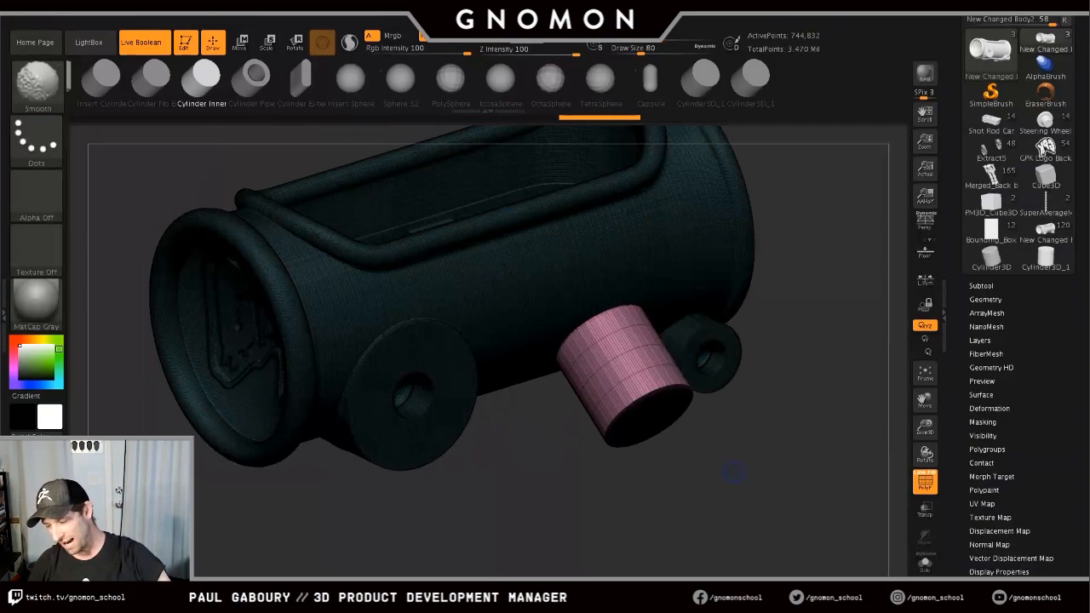
{"action": "key", "text": "shift+f"}
{"action": "key", "text": "ctrl"}
{"action": "key", "text": "ctrl+z"}
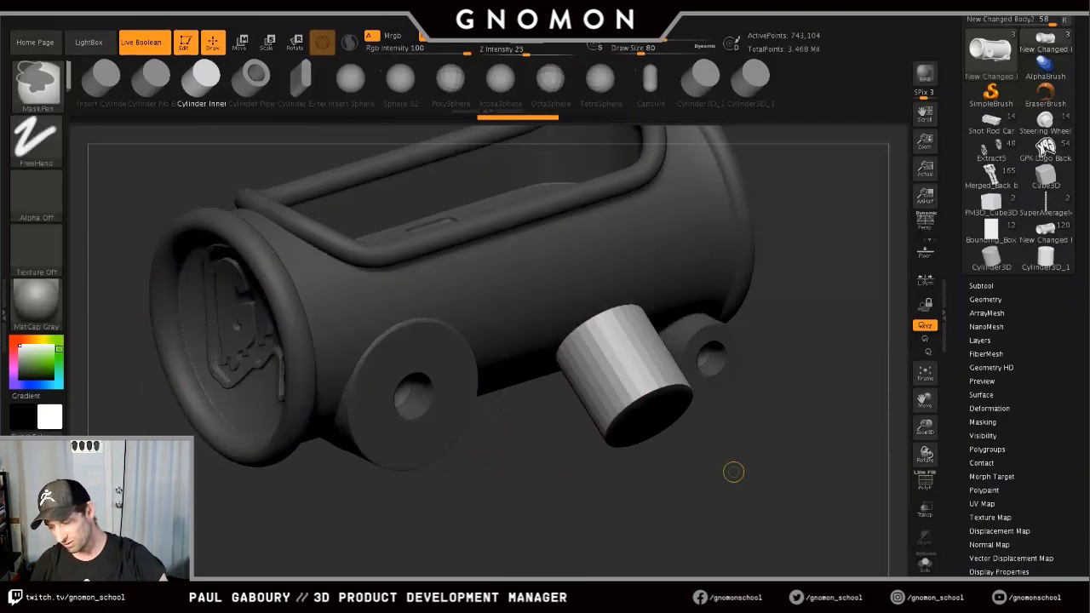
{"action": "key", "text": "shift+f"}
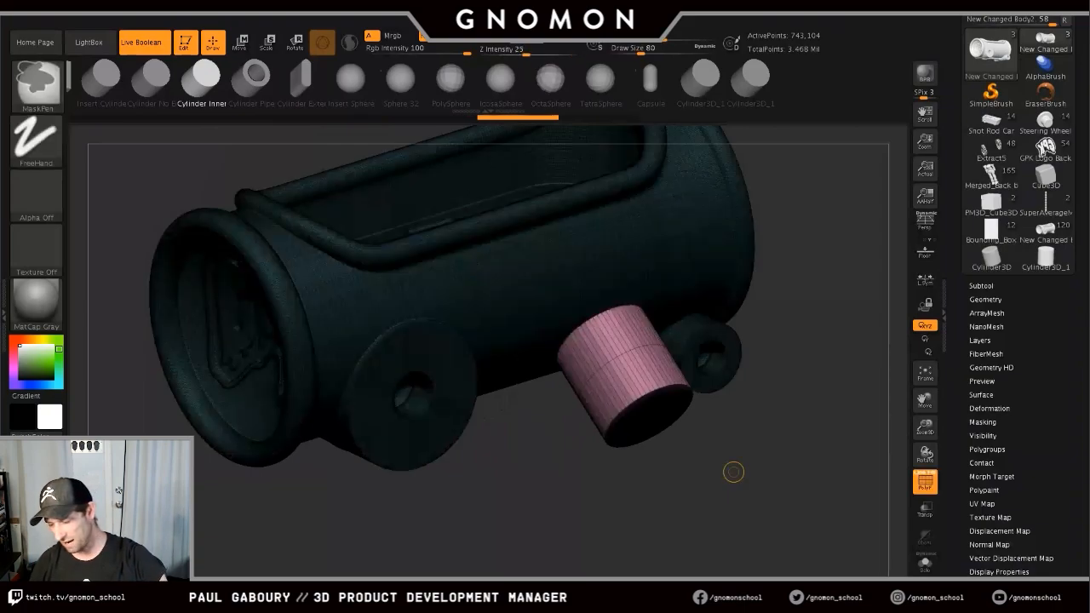
{"action": "key", "text": "ctrl+z"}
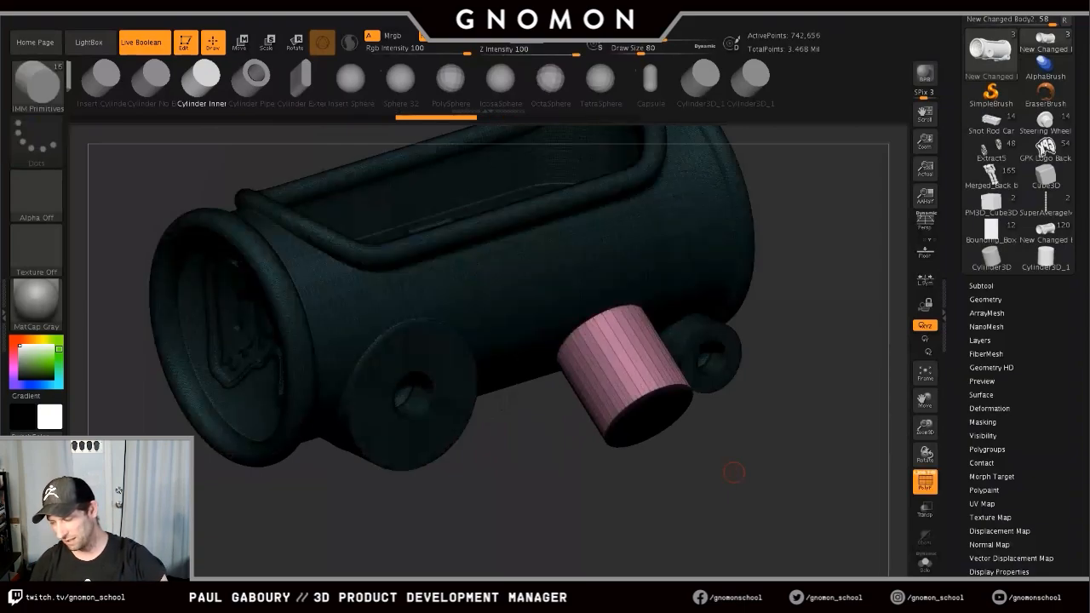
- Open the Geometry settings, divide the inserted cylinder two more times with Smt on, and undo both divisions
{"action": "left_click", "coordinate": [985, 299]}
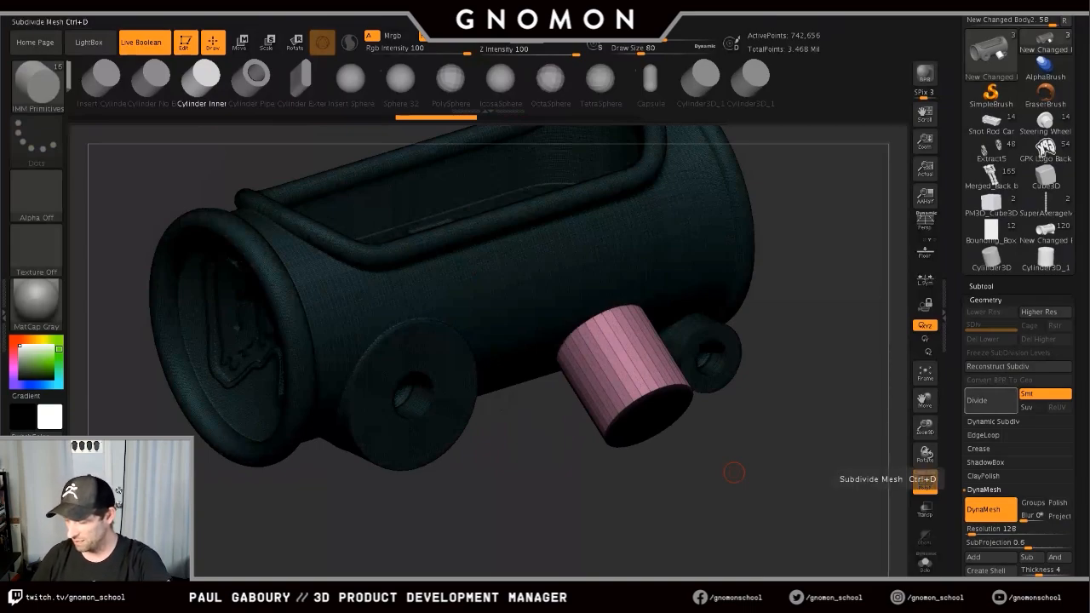
{"action": "key", "text": "ctrl+d"}
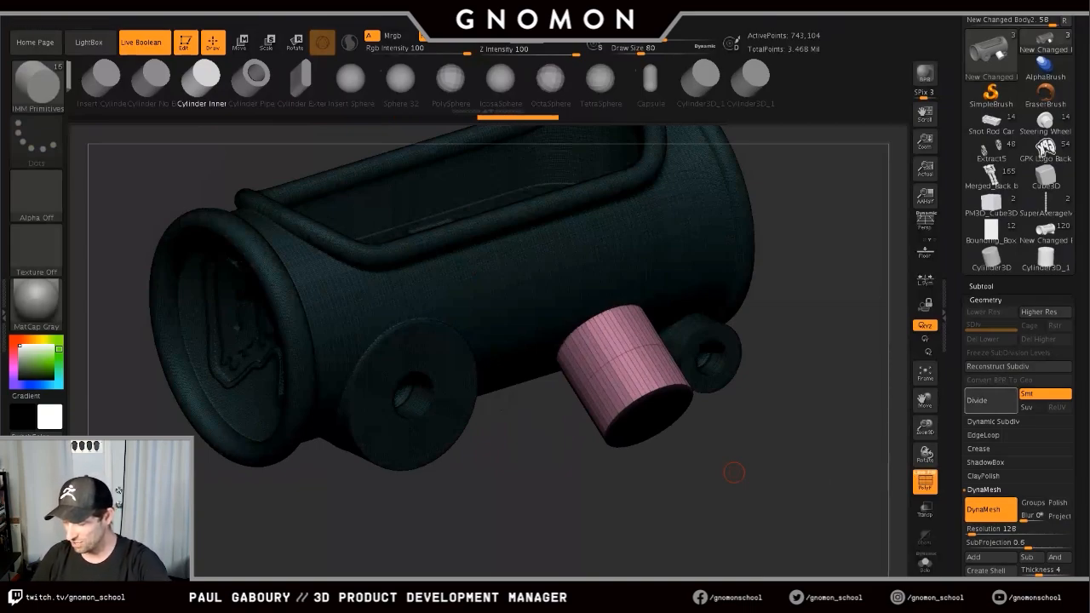
{"action": "key", "text": "ctrl+d"}
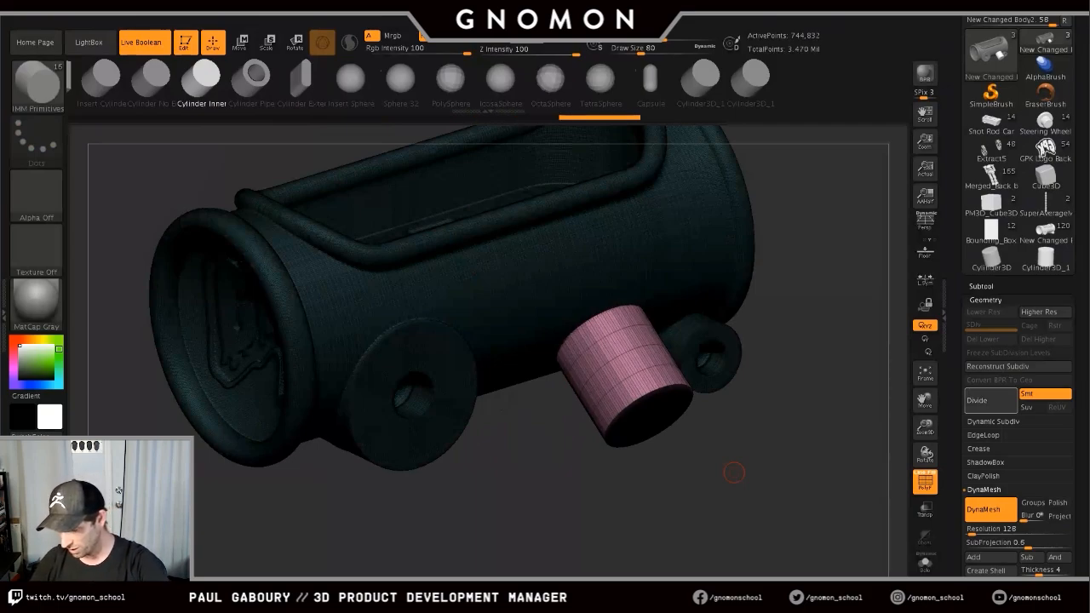
{"action": "key", "text": "ctrl+z"}
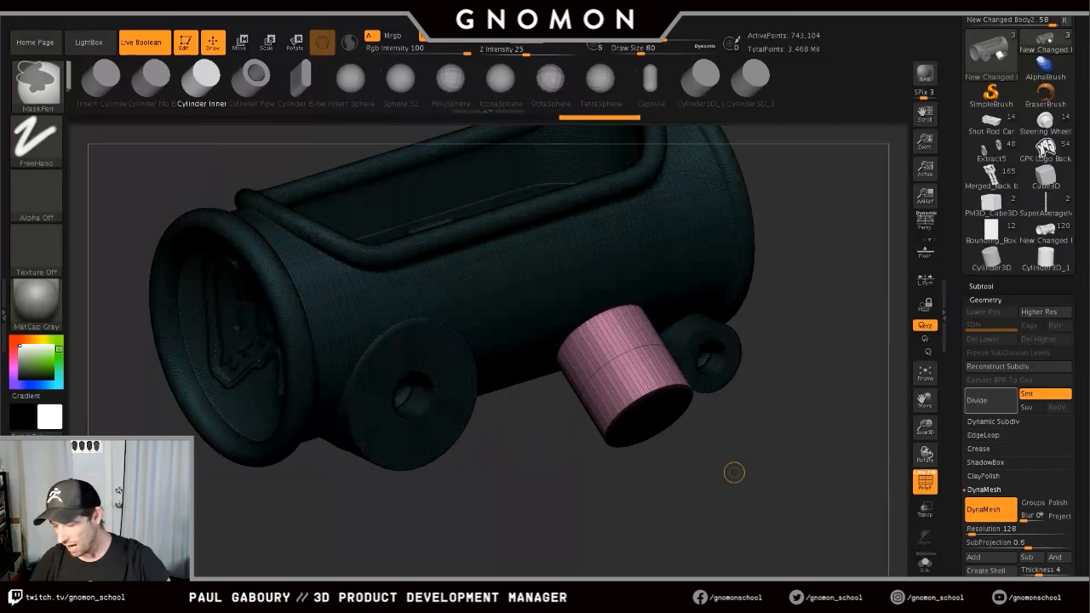
{"action": "key", "text": "ctrl+z"}
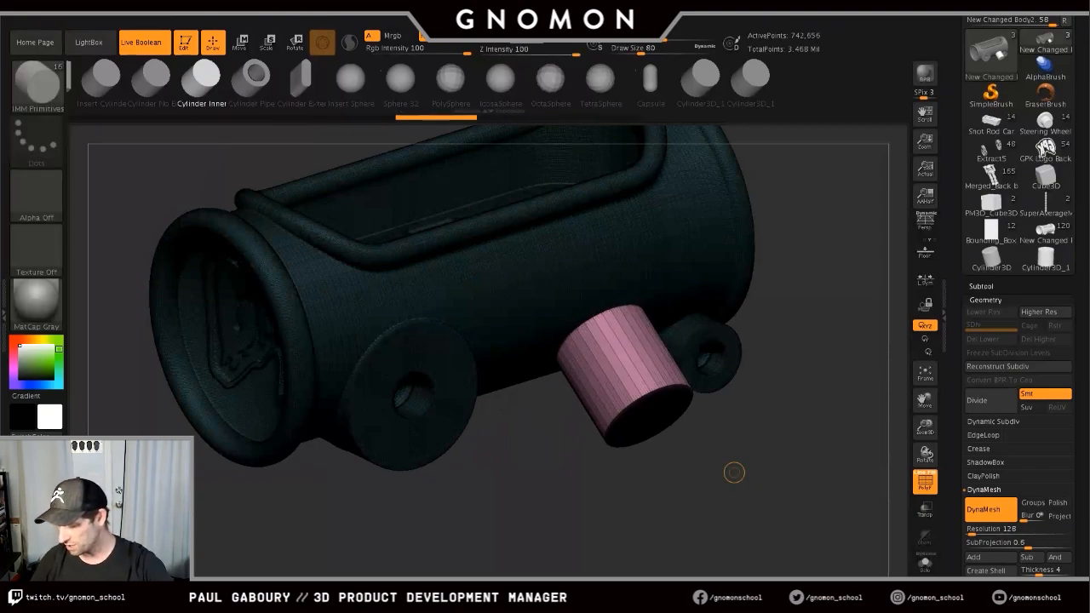
- Expand the Dynamic Subdiv settings, clear the mask from the body, and examine the inserted cylinder with and without the polyframe
{"action": "left_click", "coordinate": [993, 420]}
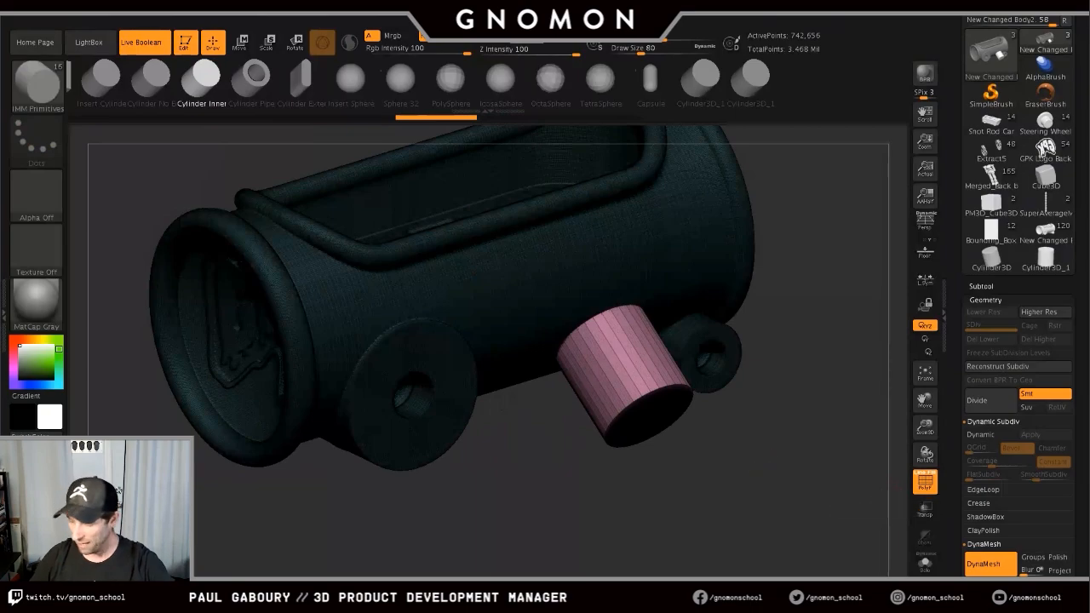
{"action": "left_click_drag", "start_coordinate": [663, 438], "coordinate": [637, 463], "text": "alt"}
{"action": "right_click_drag", "start_coordinate": [638, 463], "coordinate": [577, 304], "text": "ctrl"}
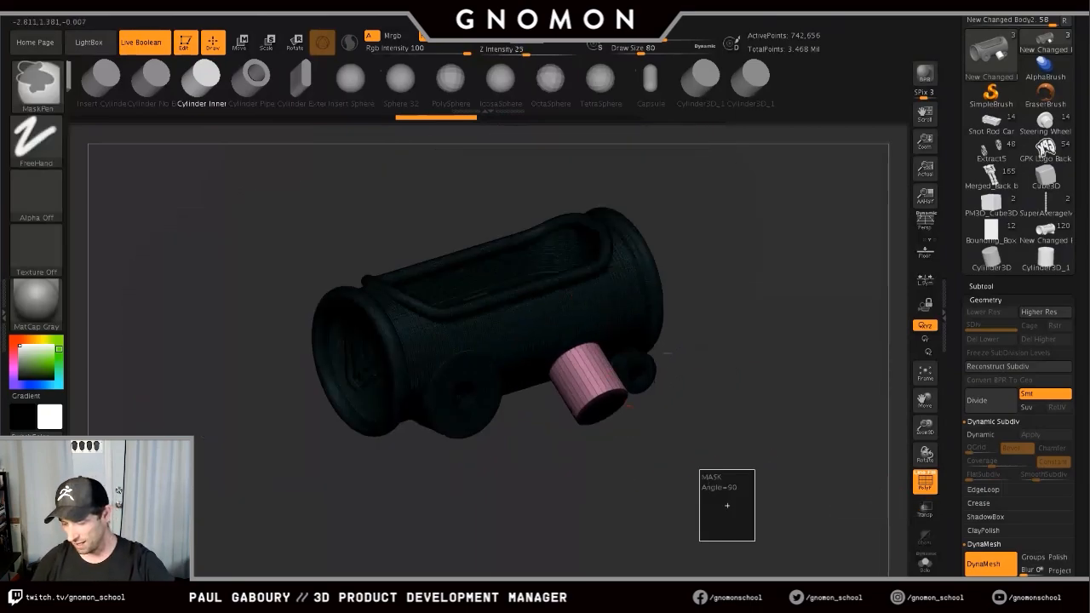
{"action": "left_click_drag", "start_coordinate": [707, 486], "coordinate": [600, 398]}
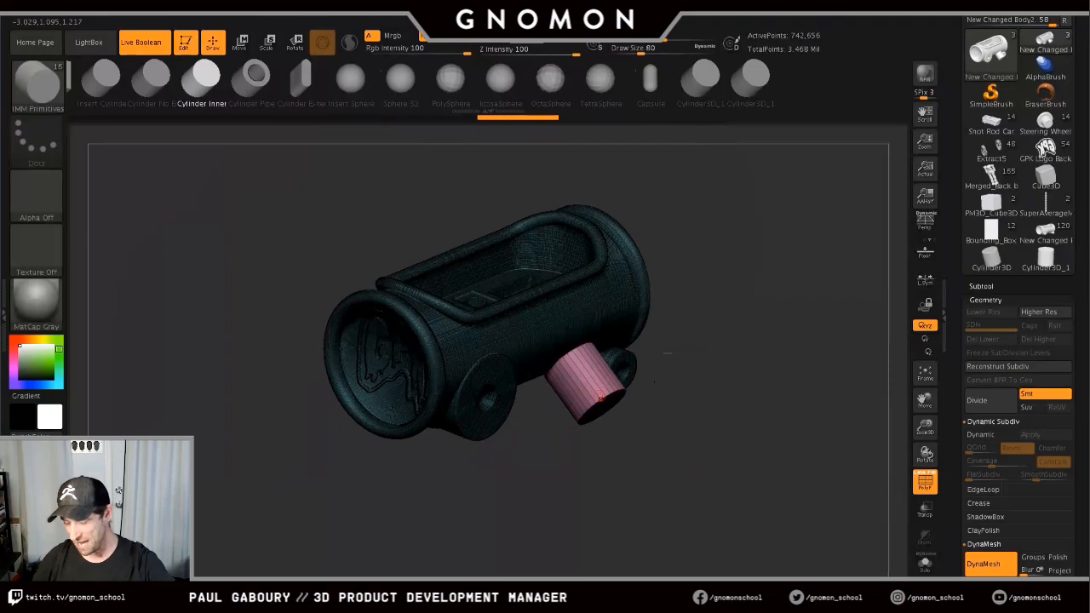
{"action": "right_click_drag", "start_coordinate": [698, 489], "coordinate": [637, 454]}
{"action": "right_click_drag", "start_coordinate": [638, 391], "coordinate": [630, 454], "text": "ctrl"}
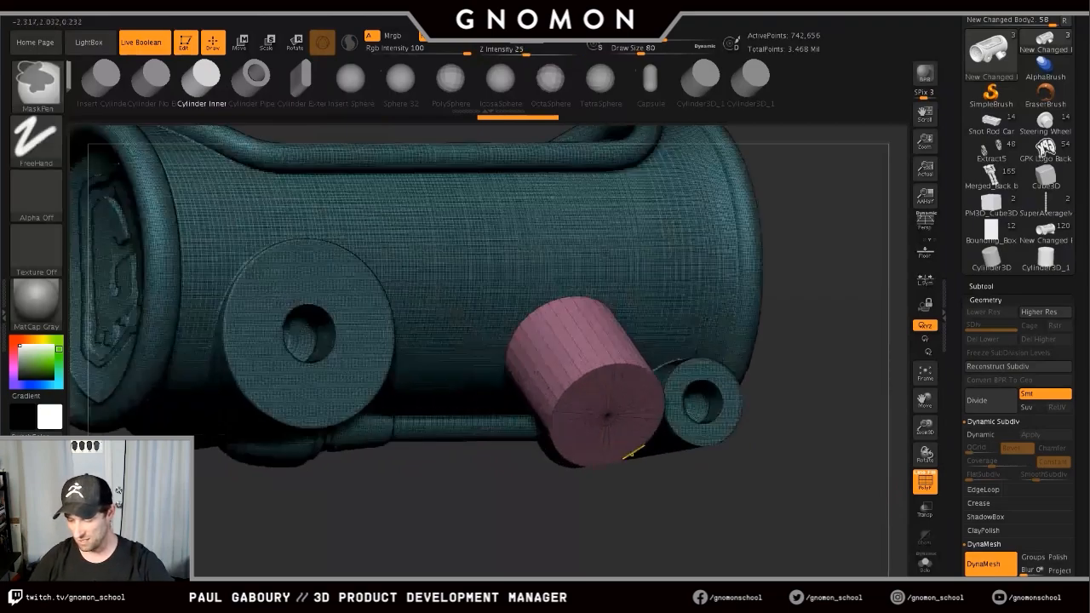
{"action": "key", "text": "shift+f"}
{"action": "right_click_drag", "start_coordinate": [698, 500], "coordinate": [754, 501]}
{"action": "mouse_move", "coordinate": [680, 523]}
{"action": "right_mouse_down", "text": "ctrl"}
{"action": "mouse_move", "coordinate": [679, 511]}
{"action": "mouse_move", "coordinate": [646, 500]}
{"action": "mouse_move", "coordinate": [647, 486]}
{"action": "mouse_move", "coordinate": [716, 464]}
{"action": "mouse_move", "coordinate": [712, 410]}
{"action": "right_mouse_up", "text": "ctrl"}
- Mask everything except the inserted cylinder, try dividing it once, check its polyframe, and undo the division
{"action": "key", "text": "w"}
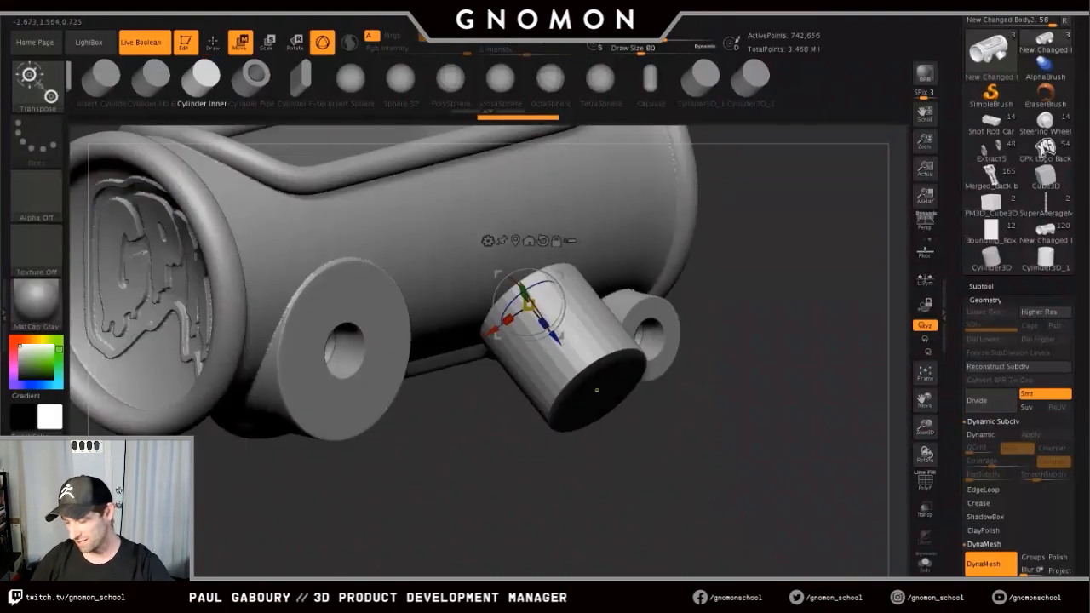
{"action": "left_click", "coordinate": [562, 345], "text": "ctrl"}
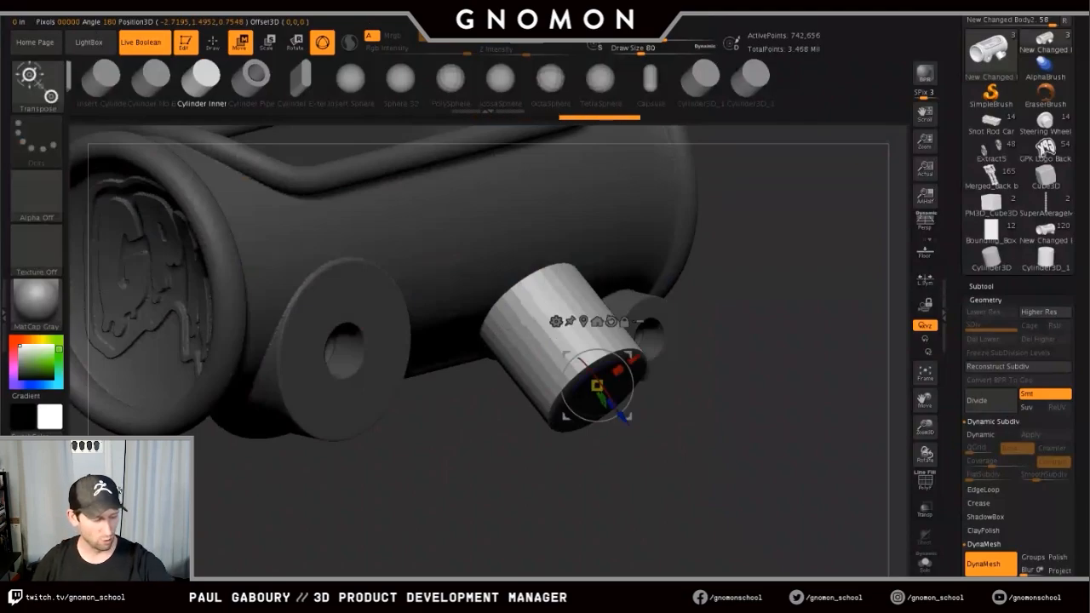
{"action": "key", "text": "q"}
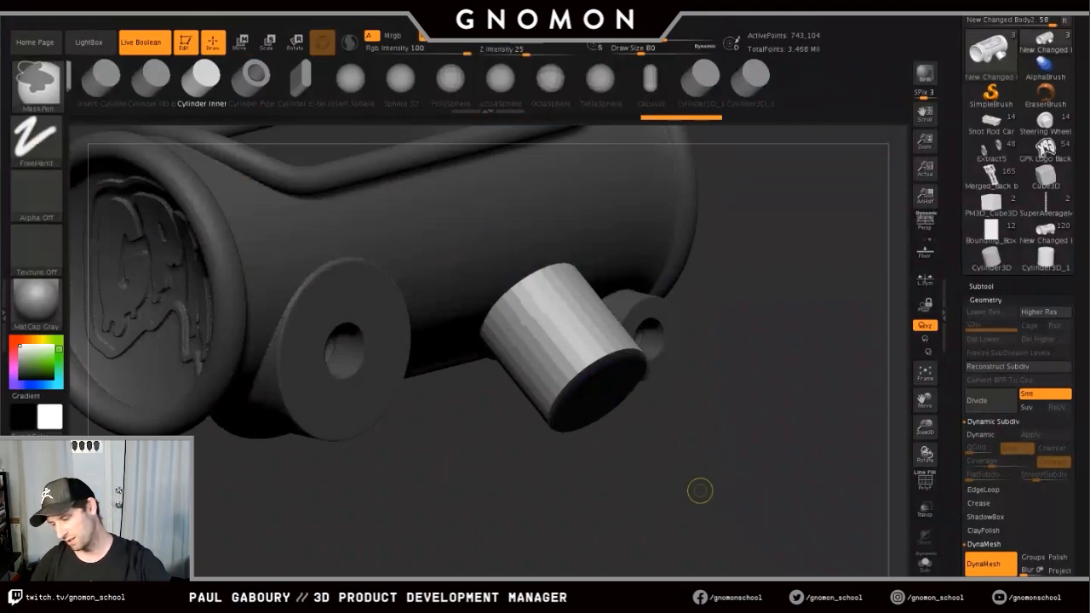
{"action": "key", "text": "shift+f"}
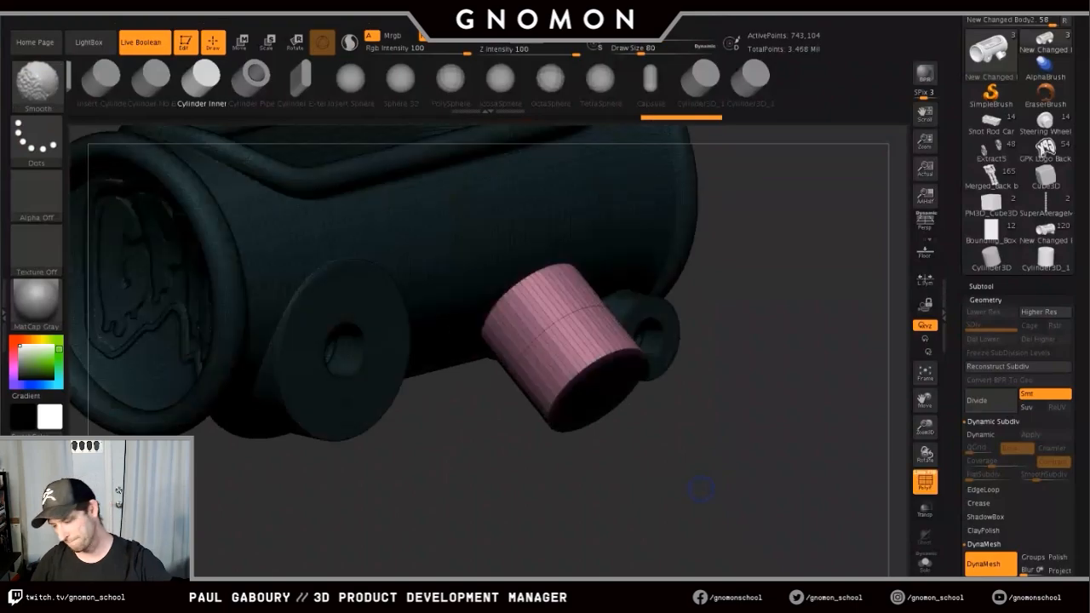
{"action": "key", "text": "ctrl+z"}
{"action": "key", "text": "shift+f"}
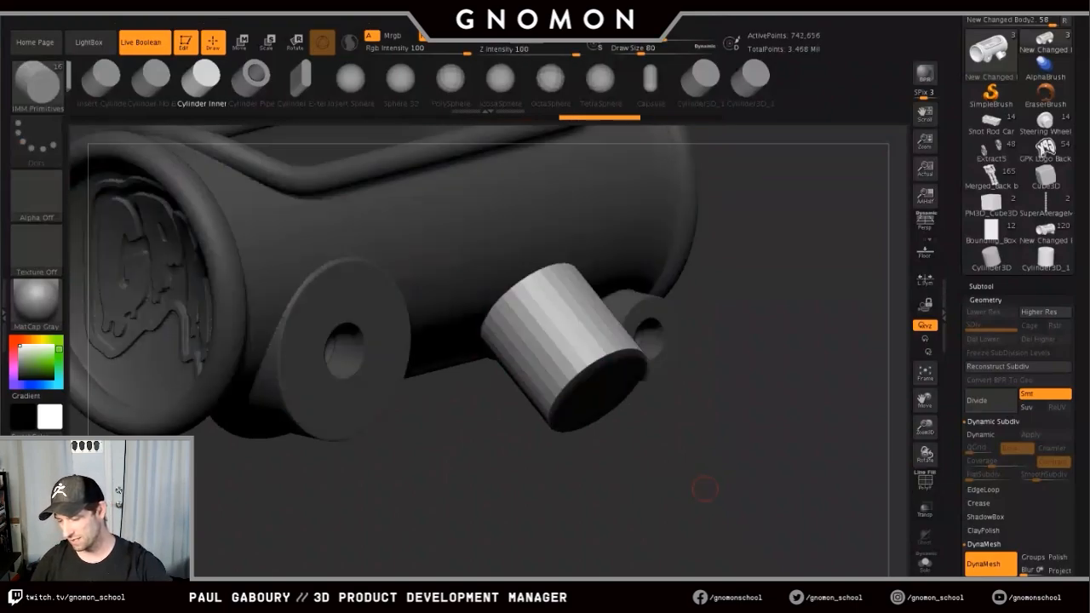
- Clear the mask, and undo back past the cylinder insertion on the car body
{"action": "left_click_drag", "start_coordinate": [701, 472], "coordinate": [738, 540], "text": "ctrl"}
{"action": "mouse_move", "coordinate": [738, 539]}
{"action": "right_mouse_down", "text": "ctrl"}
{"action": "mouse_move", "coordinate": [652, 428]}
{"action": "mouse_move", "coordinate": [643, 474]}
{"action": "right_mouse_up", "text": "ctrl"}
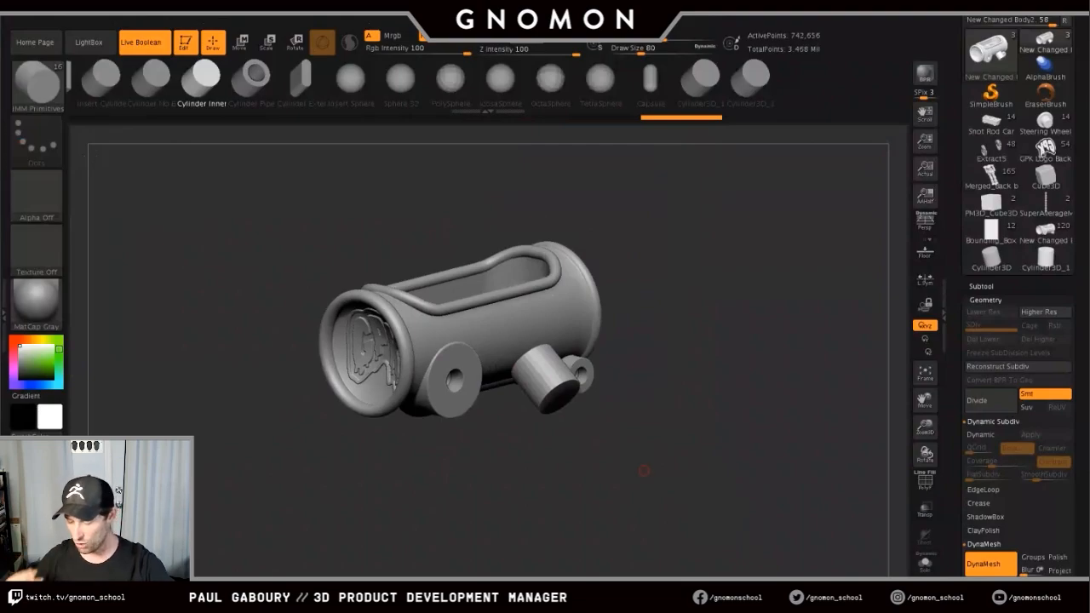
{"action": "key", "text": "ctrl+z"}
{"action": "left_click_drag", "start_coordinate": [746, 513], "coordinate": [741, 523], "text": "ctrl"}
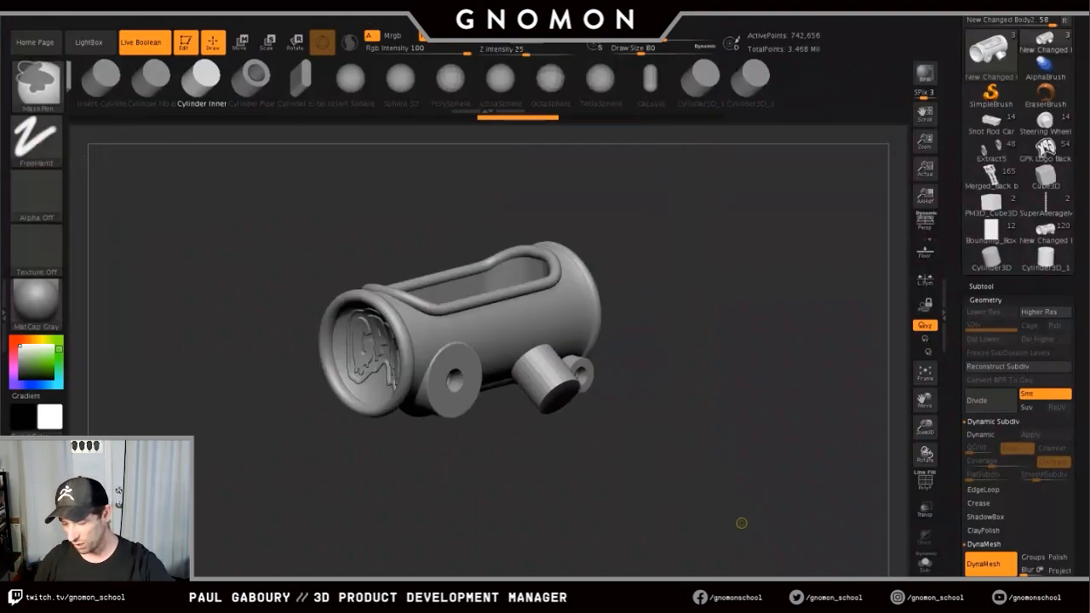
{"action": "key", "text": "ctrl+z"}
{"action": "key", "text": "ctrl+z"}
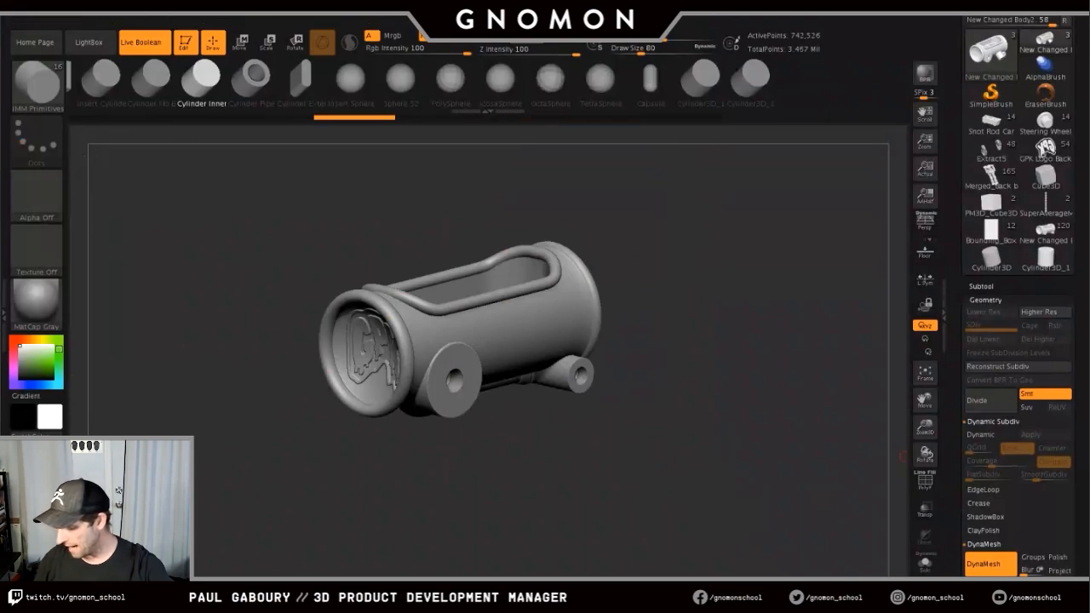
- Set the DynaMesh shell Thickness to 6
{"action": "scroll", "coordinate": [1046, 350], "scroll_direction": "down", "scroll_amount": 5}
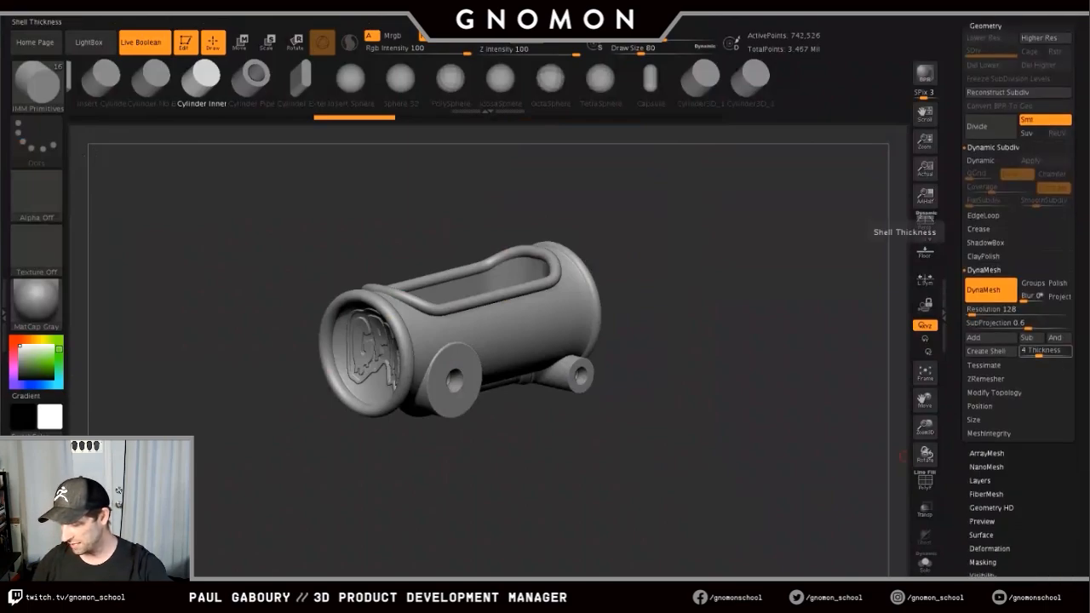
{"action": "left_click", "coordinate": [1041, 351]}
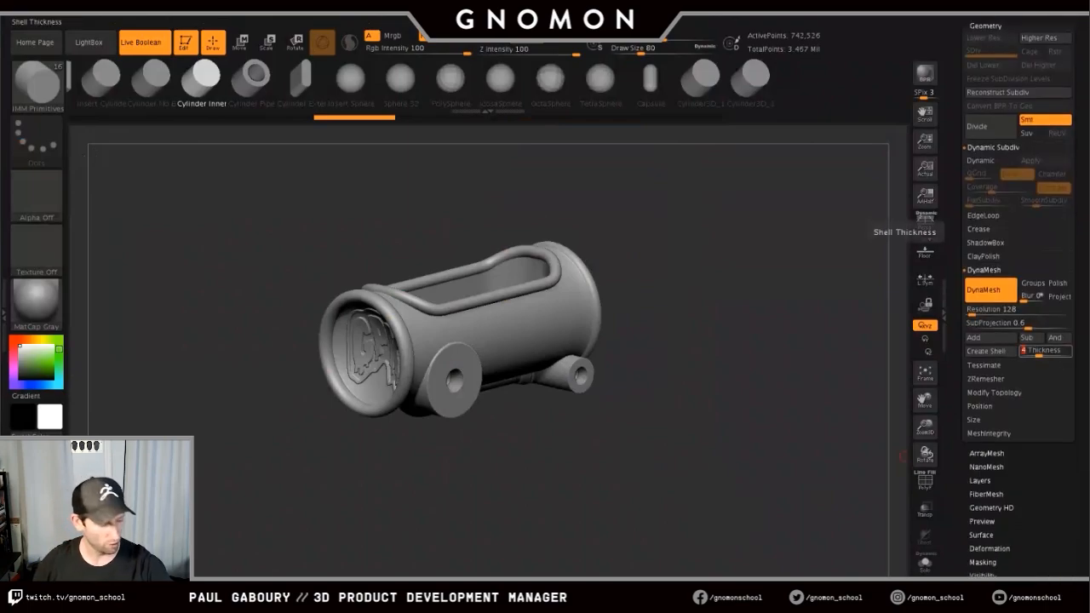
{"action": "type", "text": "6"}
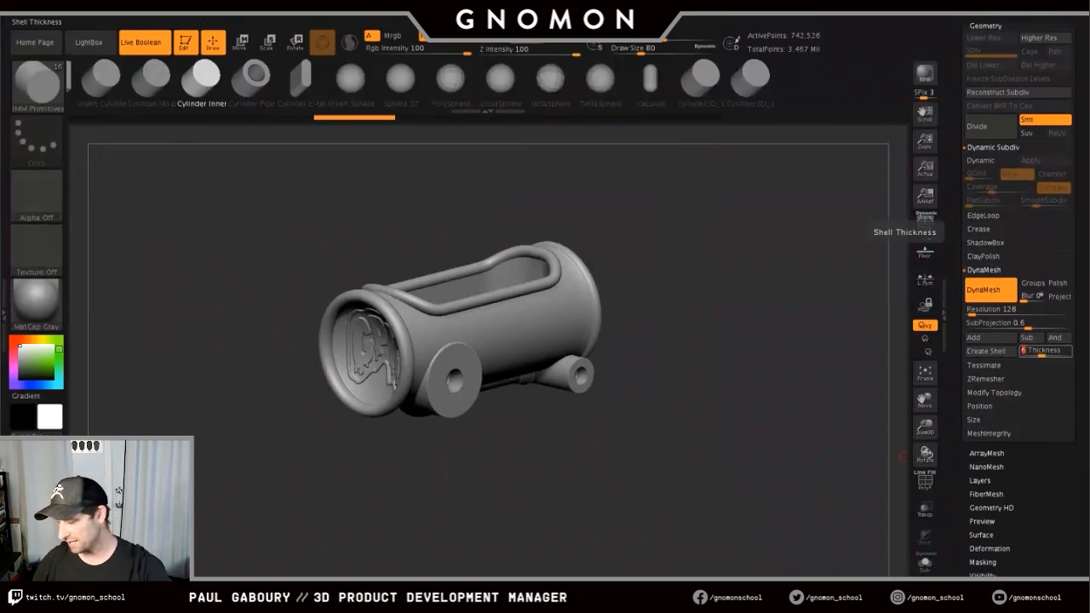
{"action": "key", "text": "Return"}
- Insert the Cylinder Inner Loop mesh between the wheel hubs and move it completely off the car body
{"action": "key", "text": "shift+f"}
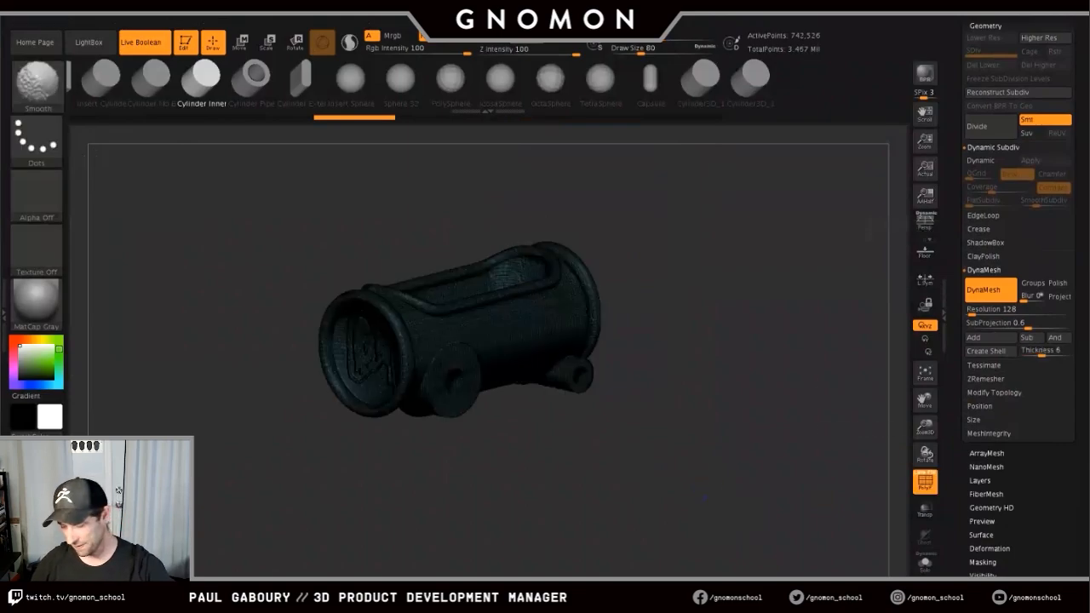
{"action": "mouse_move", "coordinate": [704, 498]}
{"action": "right_mouse_down"}
{"action": "mouse_move", "coordinate": [695, 491]}
{"action": "mouse_move", "coordinate": [705, 502]}
{"action": "right_mouse_up"}
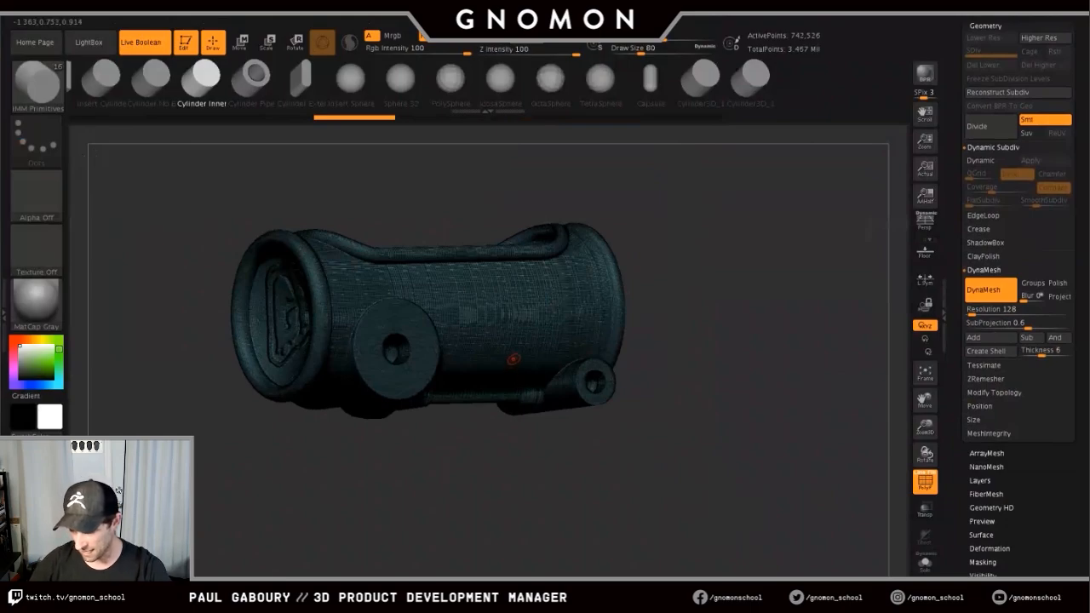
{"action": "left_click_drag", "start_coordinate": [514, 359], "coordinate": [602, 475]}
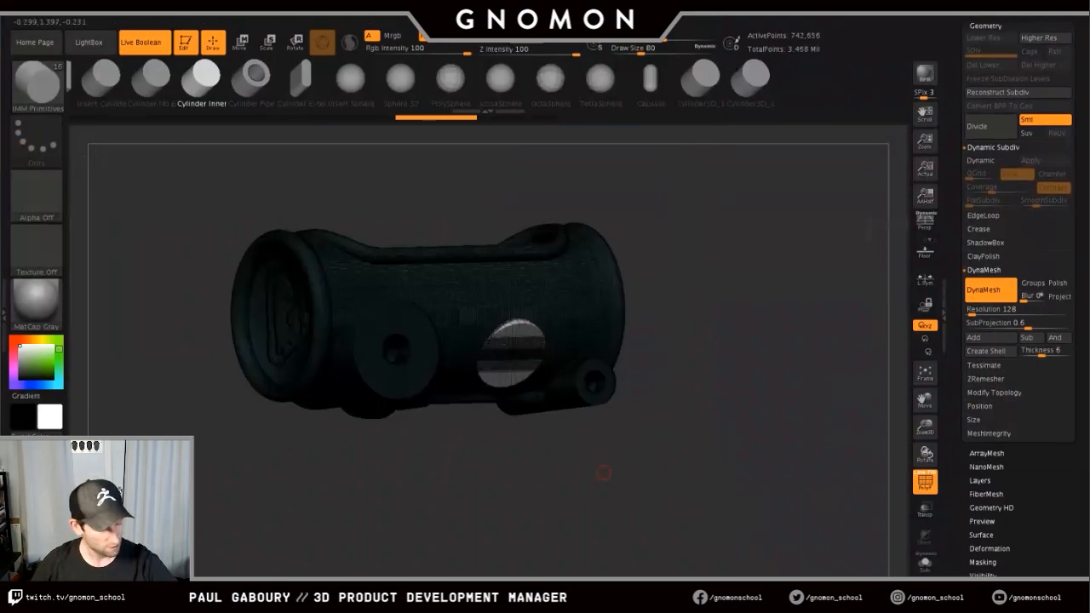
{"action": "key", "text": "w"}
{"action": "right_click_drag", "start_coordinate": [602, 471], "coordinate": [654, 498]}
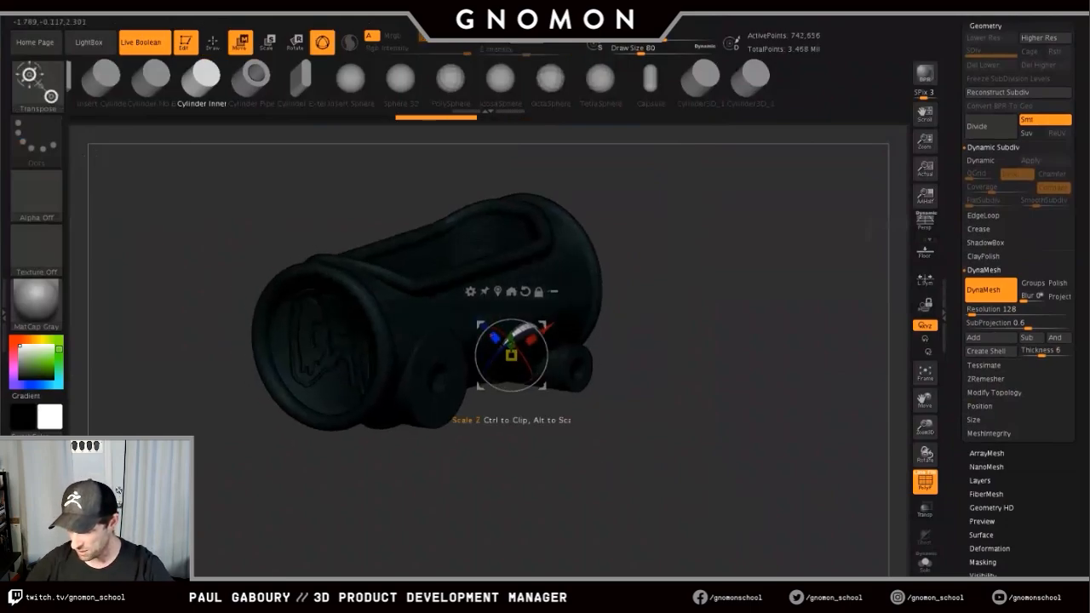
{"action": "left_click_drag", "start_coordinate": [511, 354], "coordinate": [631, 482]}
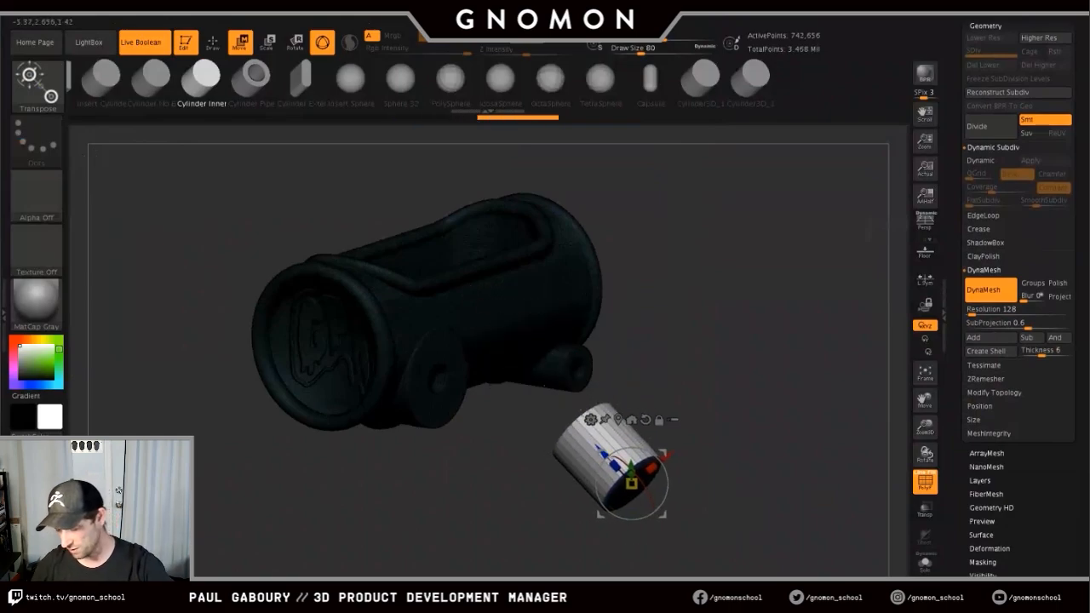
- Clear the mask, hide the polyframe, and create the DynaMesh shell of the car body
{"action": "key", "text": "q"}
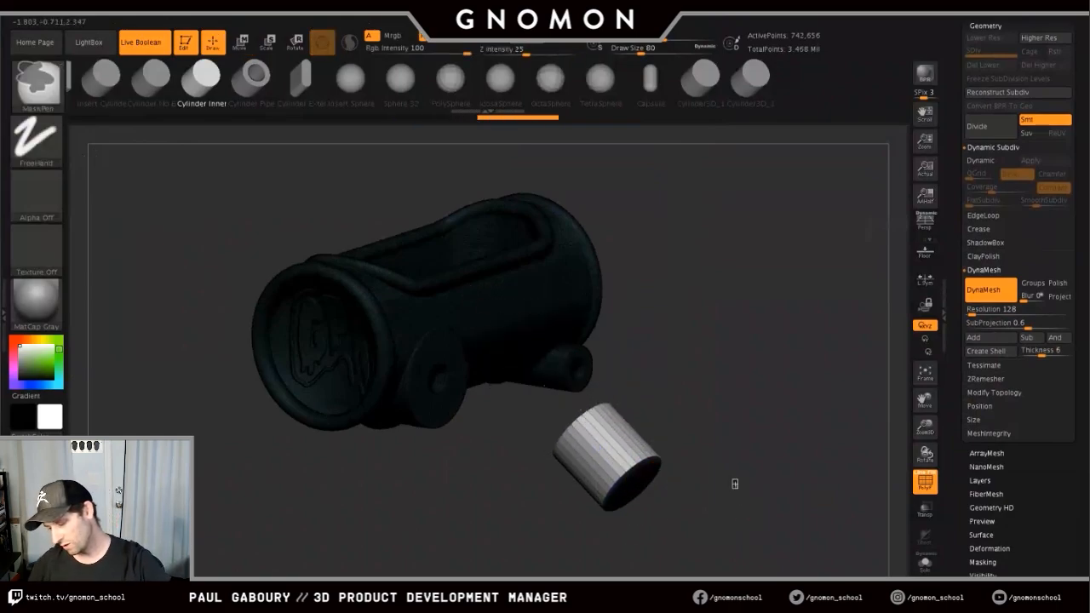
{"action": "left_click_drag", "start_coordinate": [737, 484], "coordinate": [784, 567], "text": "ctrl"}
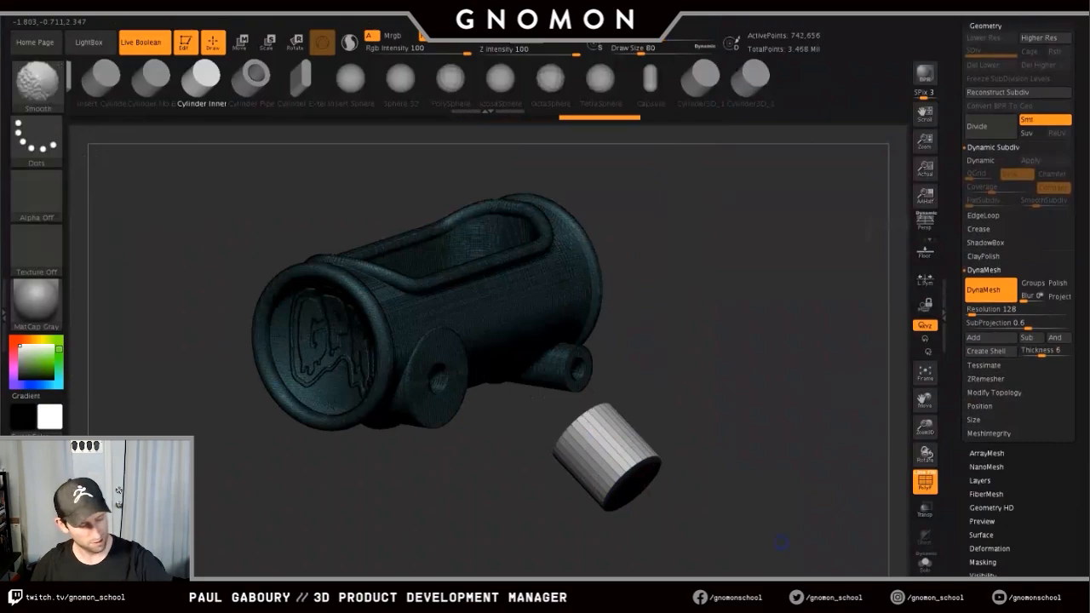
{"action": "key", "text": "shift+f"}
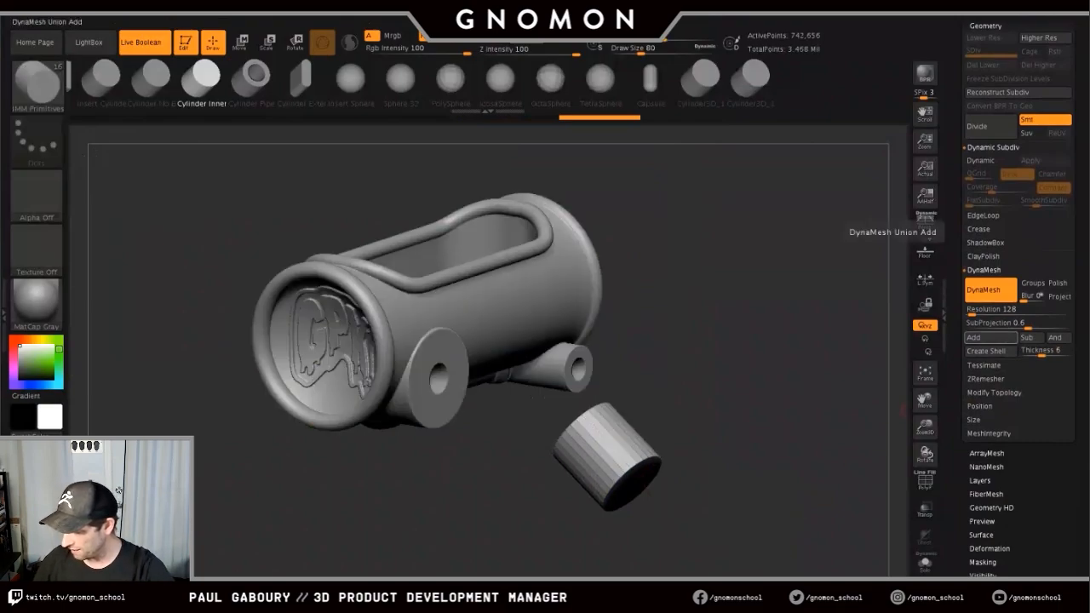
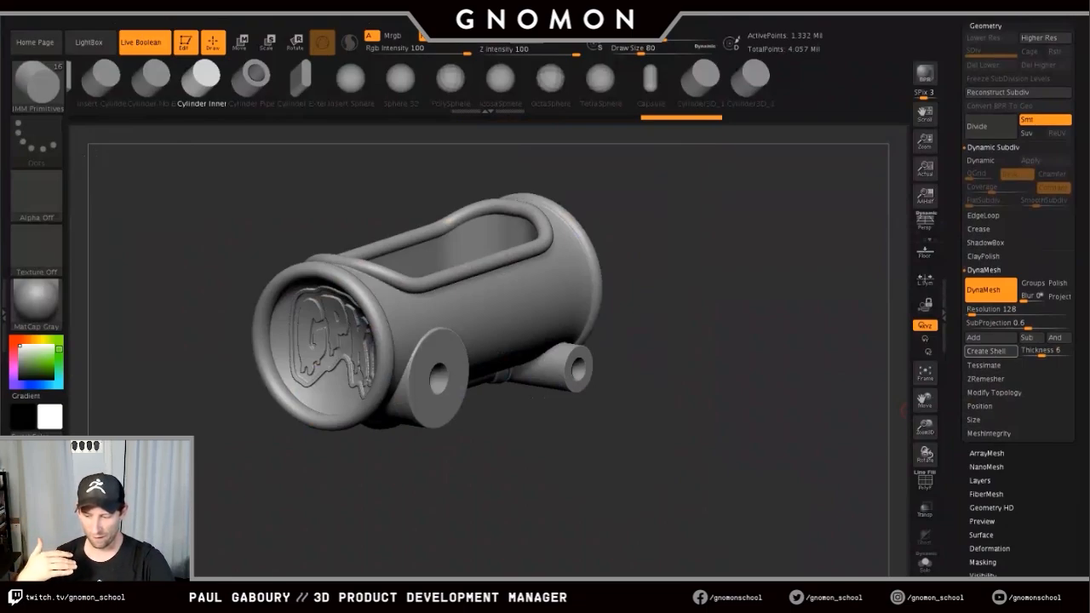
- Isolate the half of the shelled body with the smaller wheel hub and examine its hollow interior with the polyframe on
{"action": "scroll", "coordinate": [1018, 341], "scroll_direction": "up", "scroll_amount": 10}
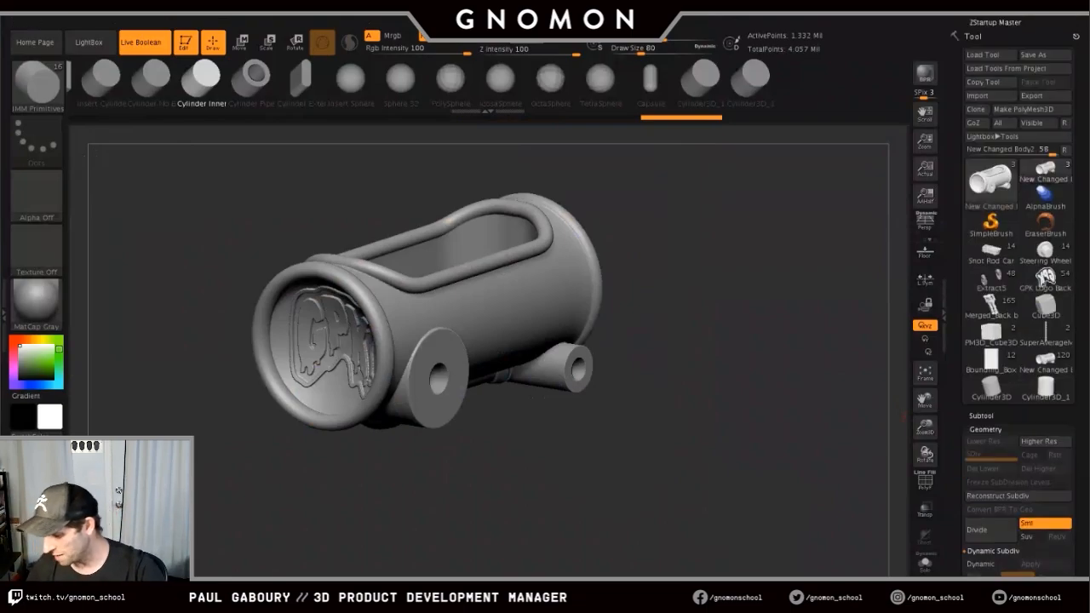
{"action": "scroll", "coordinate": [1018, 341], "scroll_direction": "down", "scroll_amount": 5}
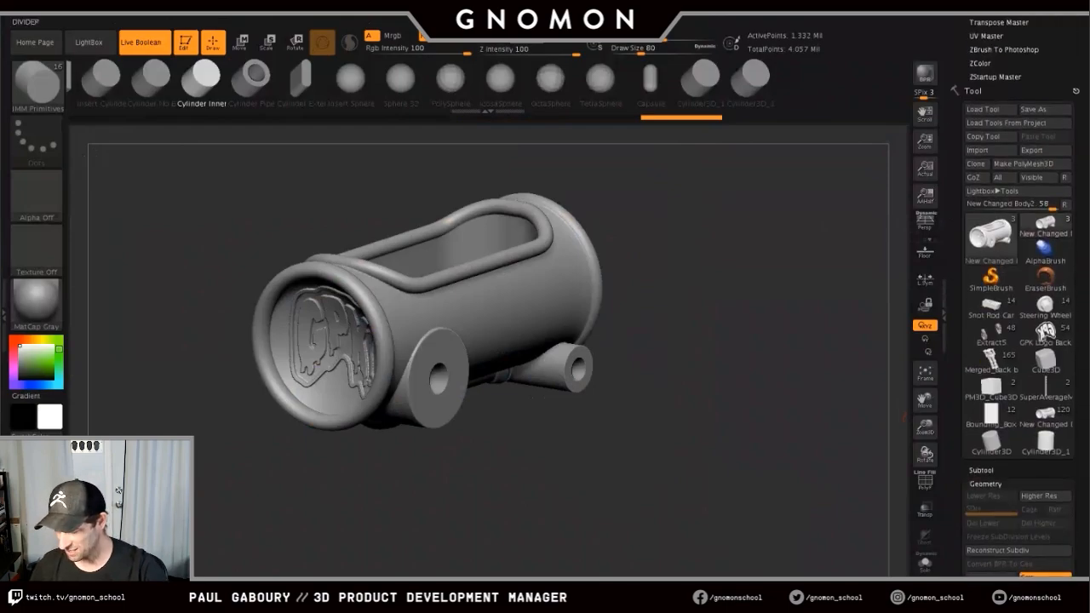
{"action": "left_click_drag", "start_coordinate": [714, 497], "coordinate": [462, 202], "text": "shift"}
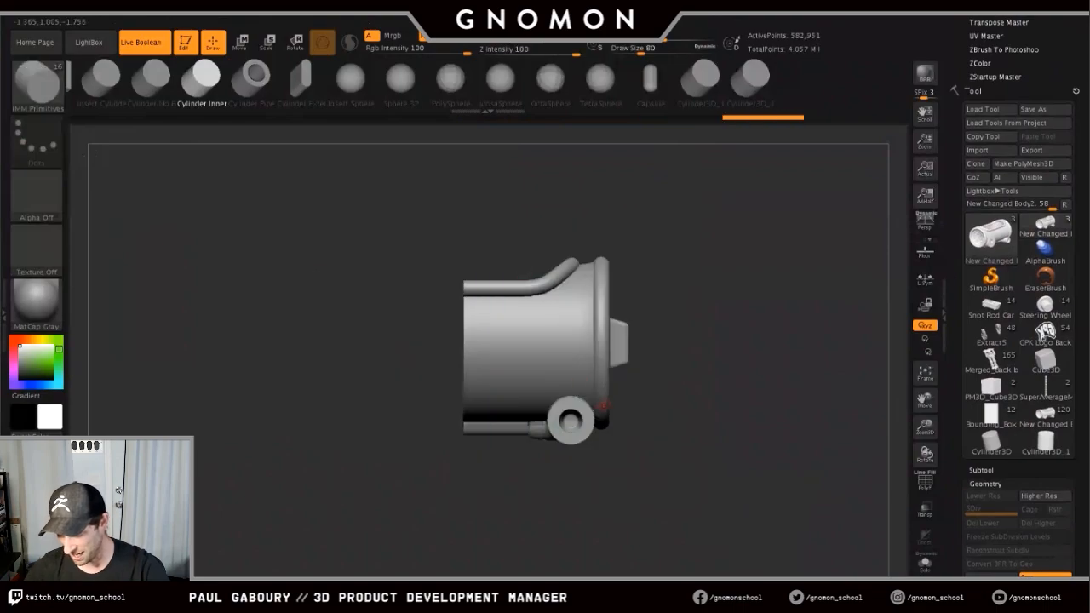
{"action": "left_click_drag", "start_coordinate": [655, 477], "coordinate": [698, 374]}
{"action": "left_click_drag", "start_coordinate": [687, 443], "coordinate": [667, 462], "text": "alt"}
{"action": "key", "text": "shift+f"}
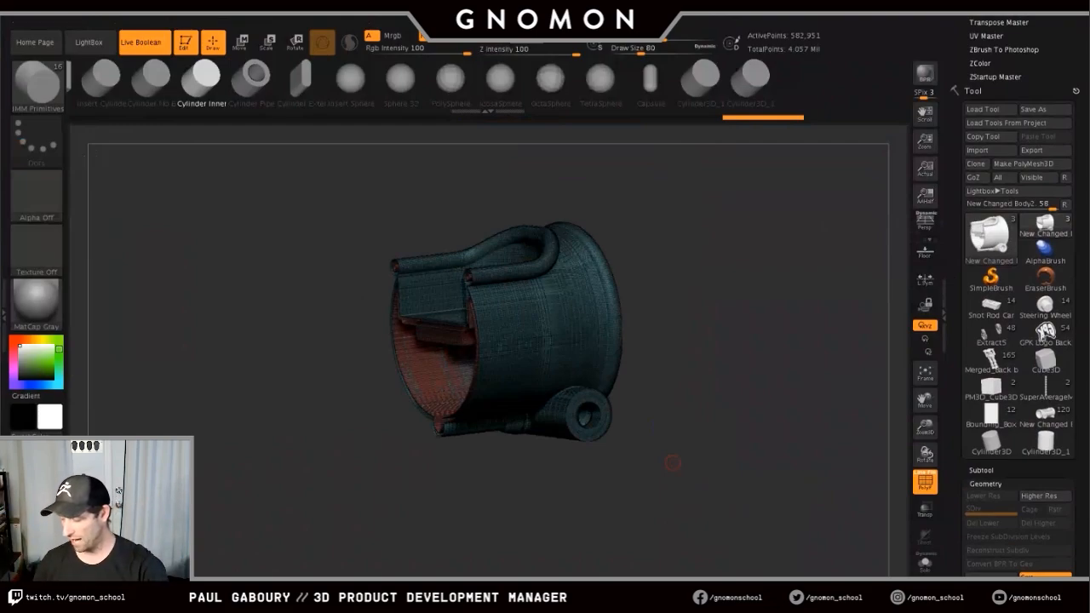
- Expand the Subtool list, turn off the polyframe's lines, and examine the wall thickness along the cut body and the New Changed Body1 preview
{"action": "left_click", "coordinate": [981, 470]}
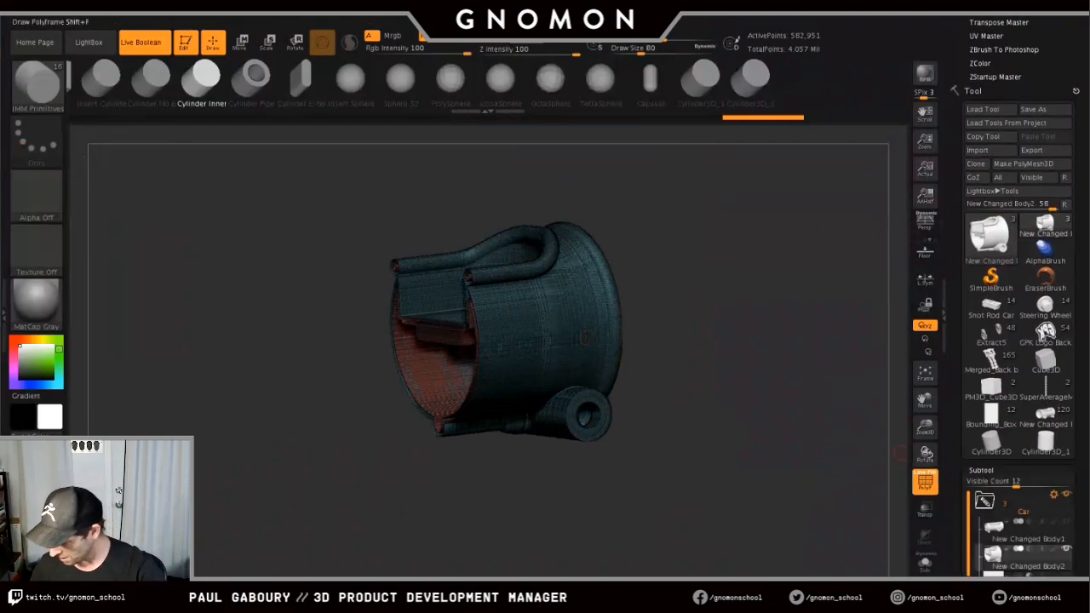
{"action": "left_click", "coordinate": [919, 473]}
{"action": "right_click_drag", "start_coordinate": [646, 468], "coordinate": [647, 521], "text": "ctrl"}
{"action": "right_click_drag", "start_coordinate": [542, 277], "coordinate": [562, 333], "text": "ctrl"}
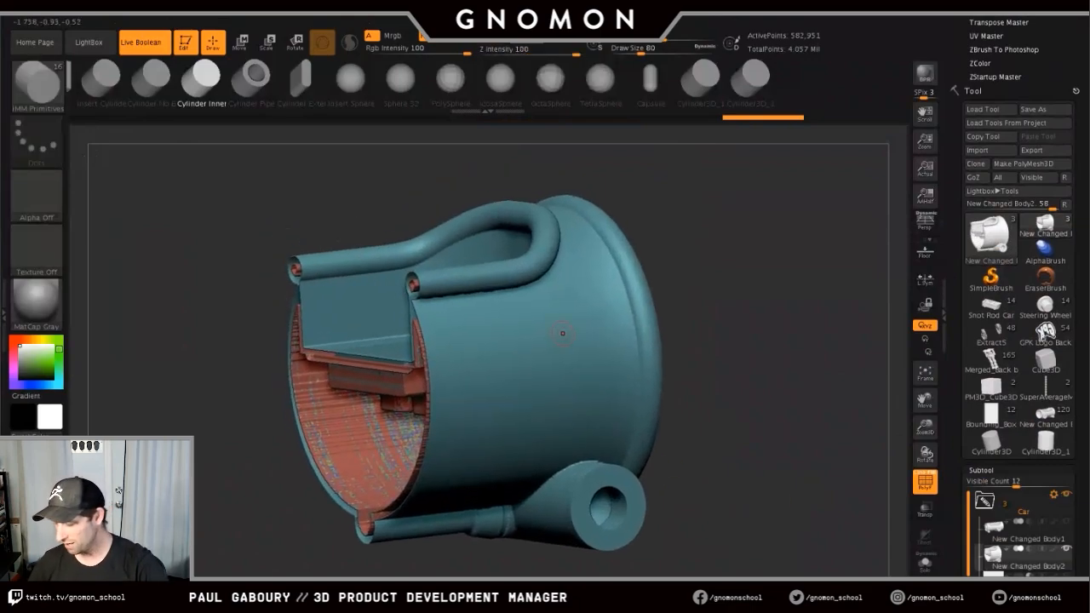
{"action": "scroll", "coordinate": [1020, 298], "scroll_direction": "down", "scroll_amount": 5}
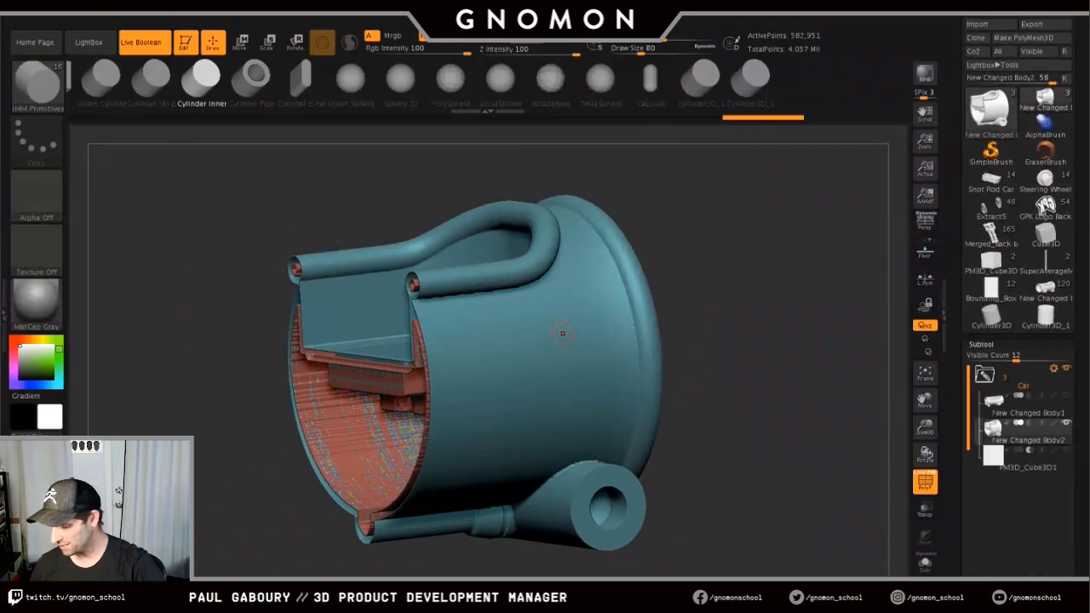
{"action": "mouse_move", "coordinate": [1026, 388]}
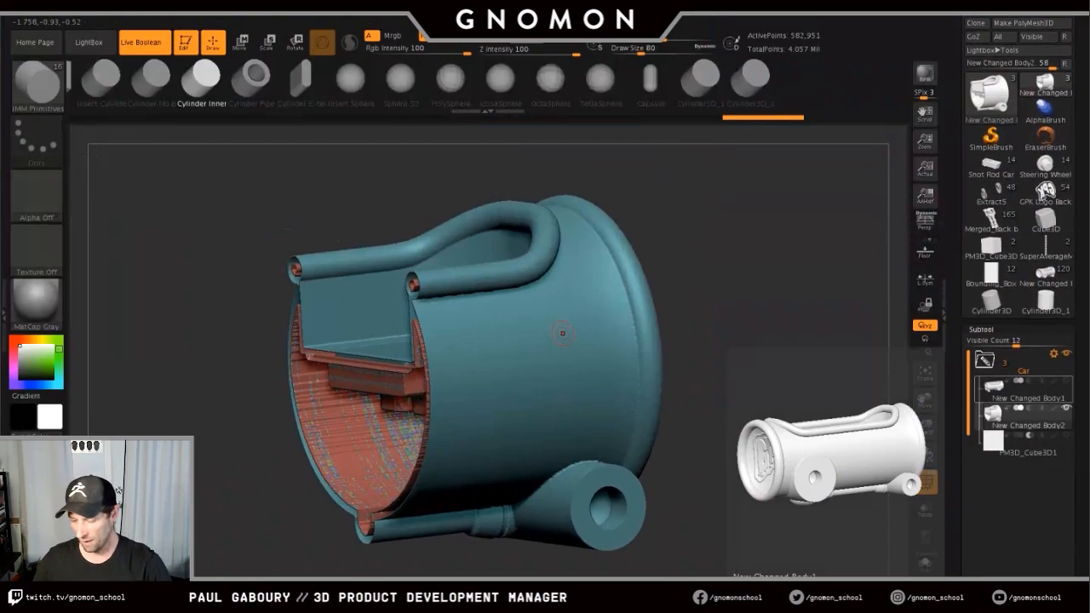
{"action": "left_click_drag", "start_coordinate": [677, 481], "coordinate": [716, 509]}
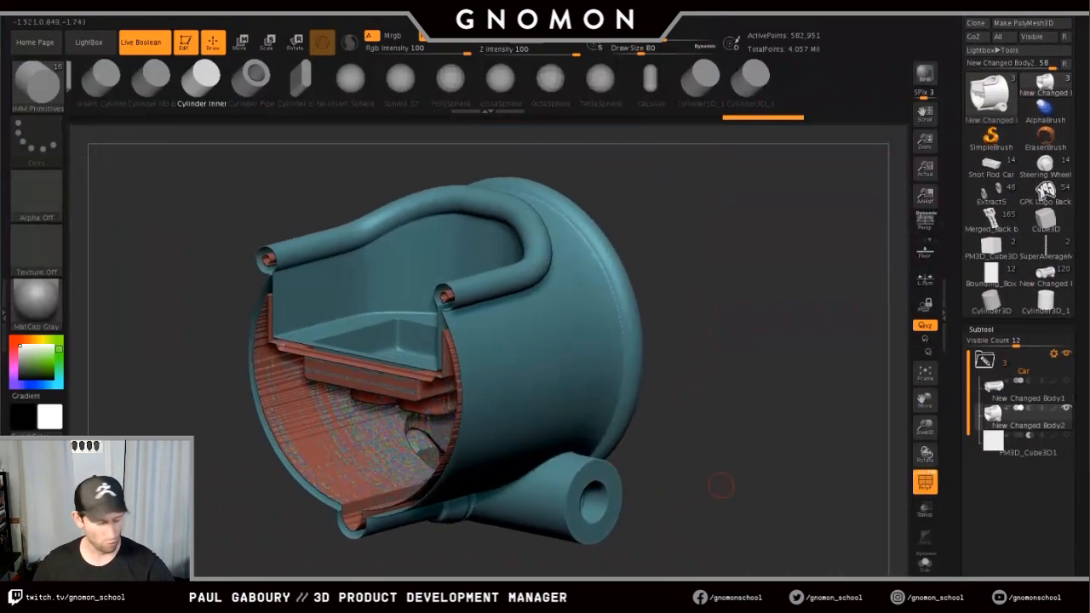
- Unhide the whole shelled car body and assign its polygroups with Auto Groups
{"action": "left_click", "coordinate": [722, 486], "text": "ctrl+shift"}
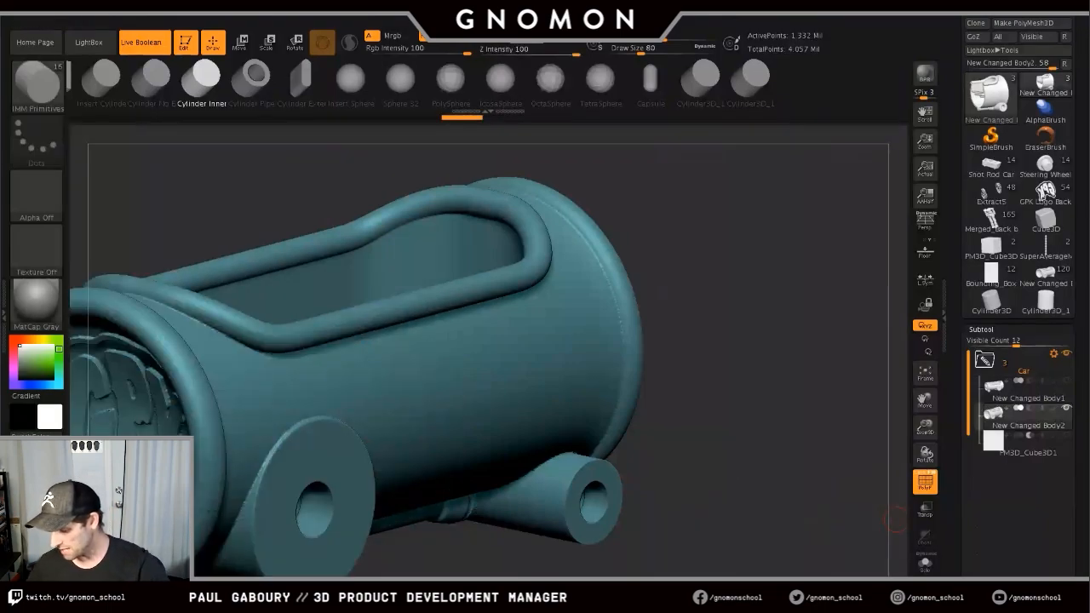
{"action": "left_click", "coordinate": [981, 329]}
{"action": "left_click", "coordinate": [987, 492]}
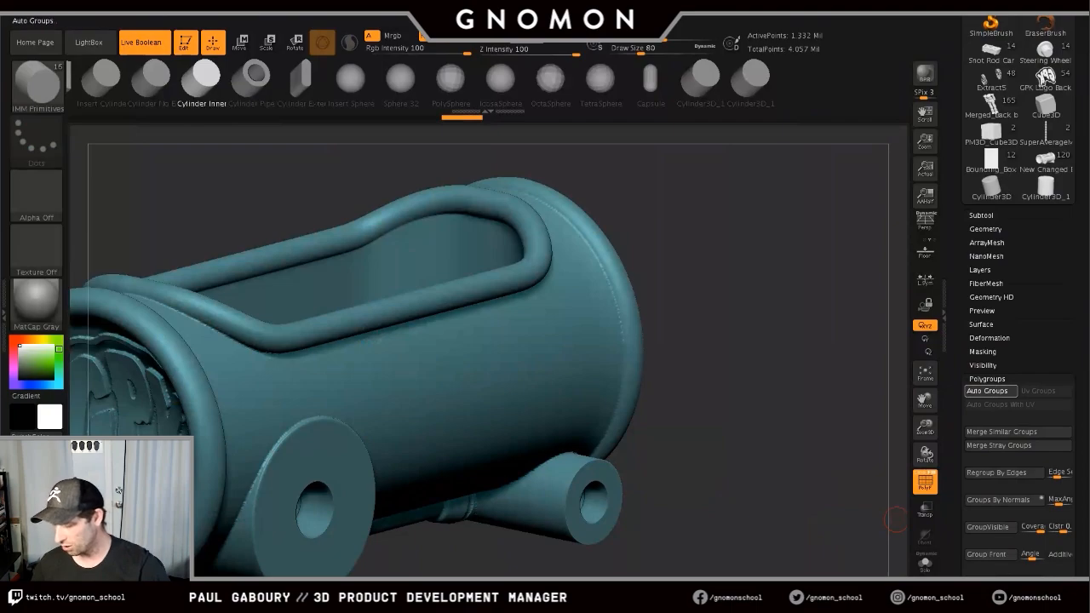
{"action": "left_click", "coordinate": [987, 390]}
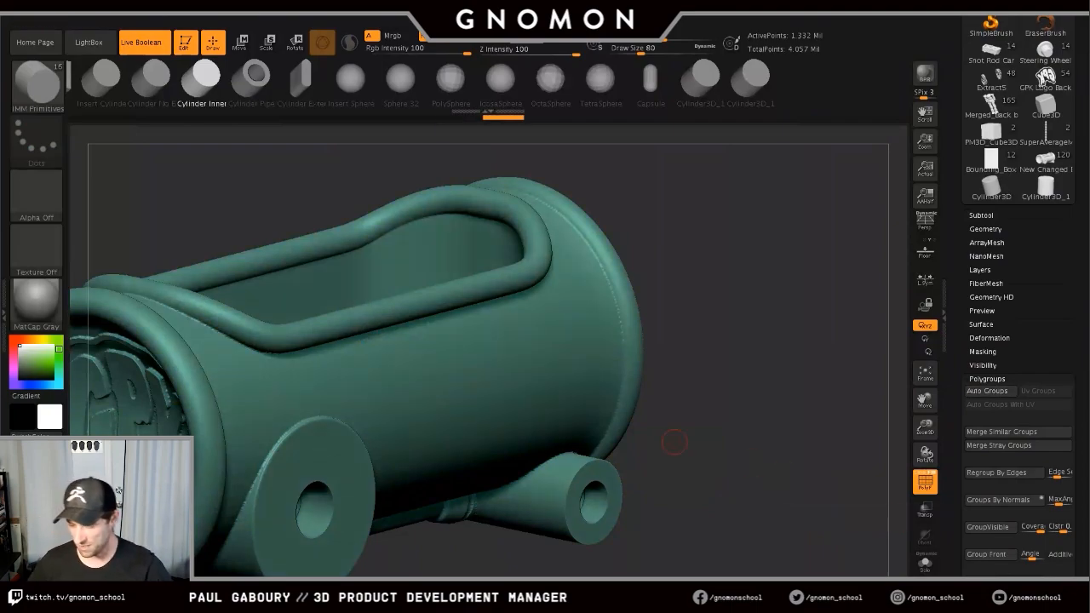
- Set the selection brush to SelectRect and hide the outer body's polygroup, leaving only the inner shell surface and stray pieces shown
{"action": "left_click", "coordinate": [582, 393], "text": "ctrl+shift"}
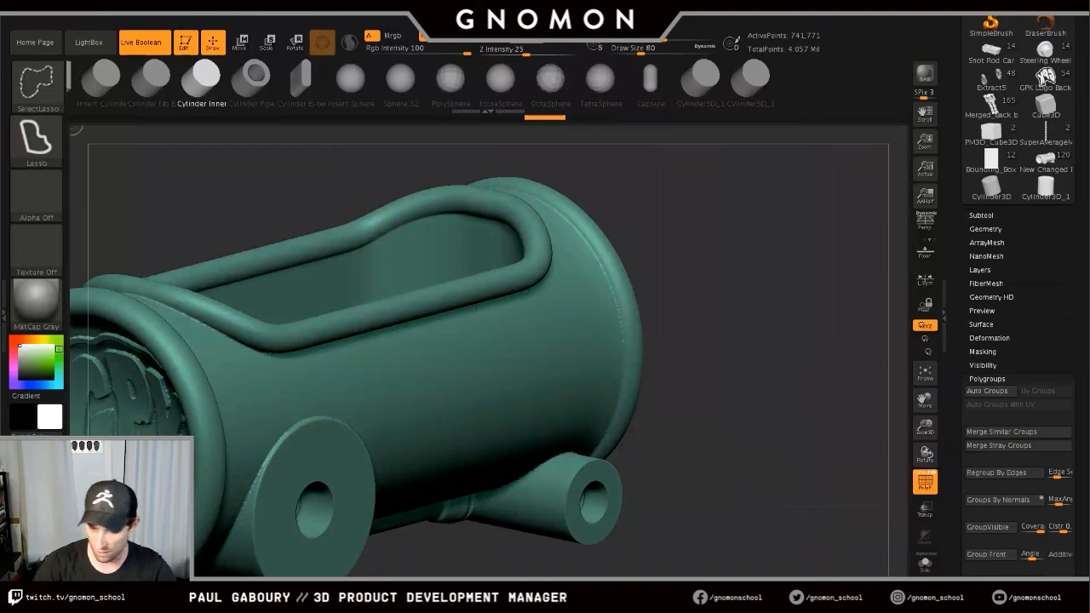
{"action": "left_click", "coordinate": [36, 86], "text": "ctrl+shift"}
{"action": "left_click", "coordinate": [434, 146], "text": "ctrl+shift"}
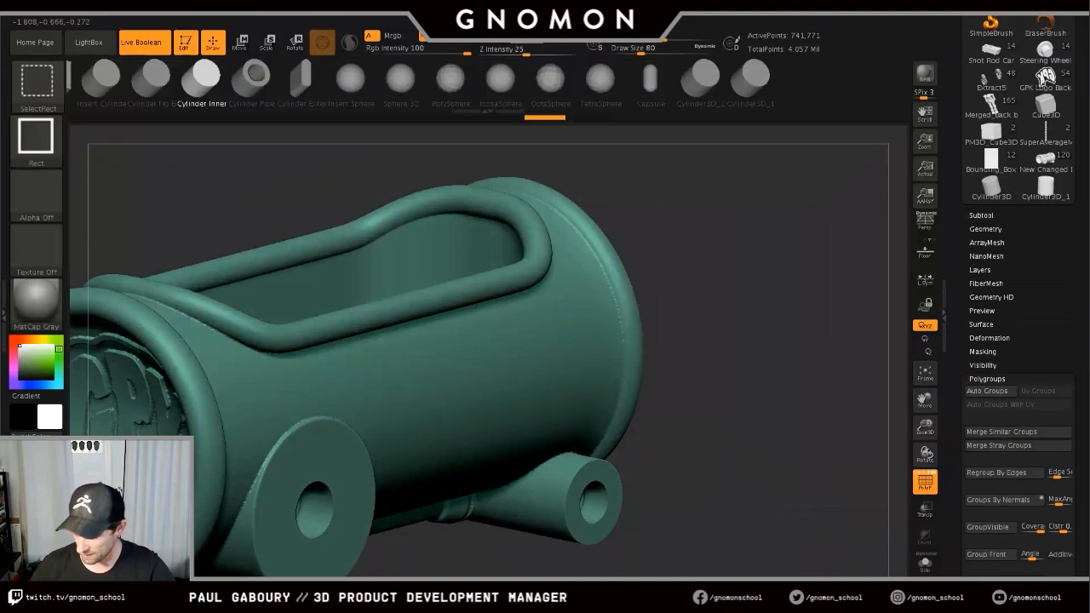
{"action": "left_click", "coordinate": [556, 359], "text": "ctrl+shift"}
{"action": "right_click_drag", "start_coordinate": [556, 359], "coordinate": [519, 234], "text": "alt"}
{"action": "right_click_drag", "start_coordinate": [644, 243], "coordinate": [640, 431]}
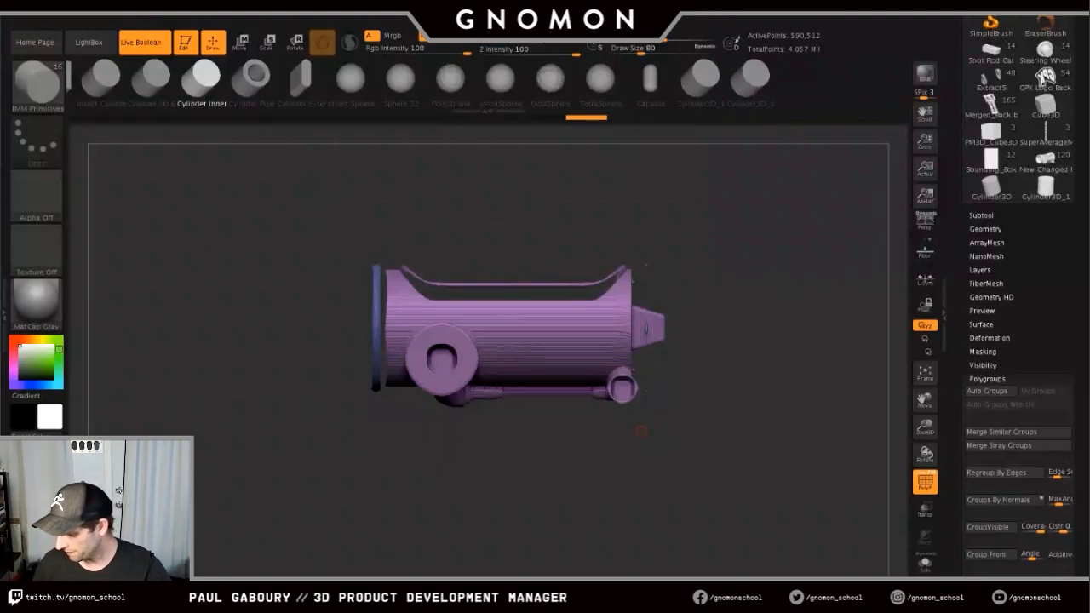
- Split the hidden outer body into its own subtool and turn off that subtool's visibility
{"action": "left_click", "coordinate": [987, 379]}
{"action": "left_click", "coordinate": [980, 215]}
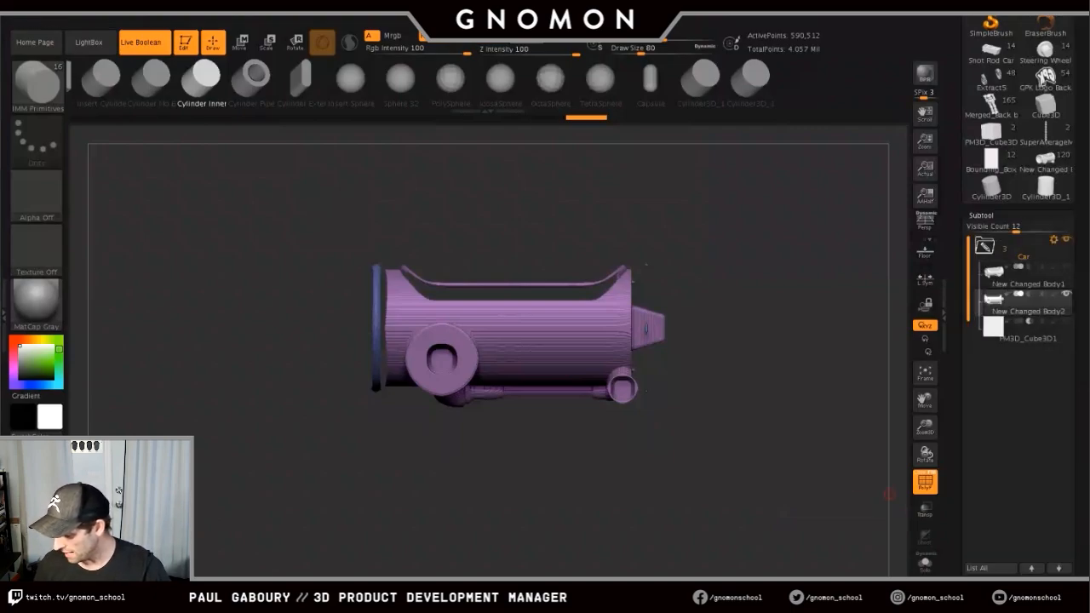
{"action": "scroll", "coordinate": [1018, 298], "scroll_direction": "down", "scroll_amount": 5}
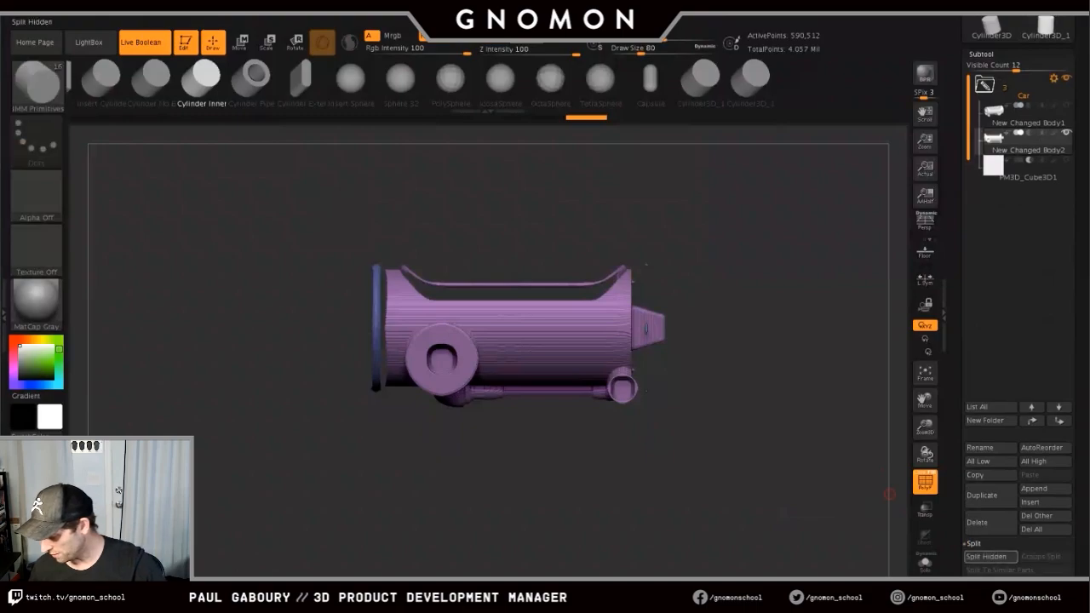
{"action": "left_click", "coordinate": [985, 556]}
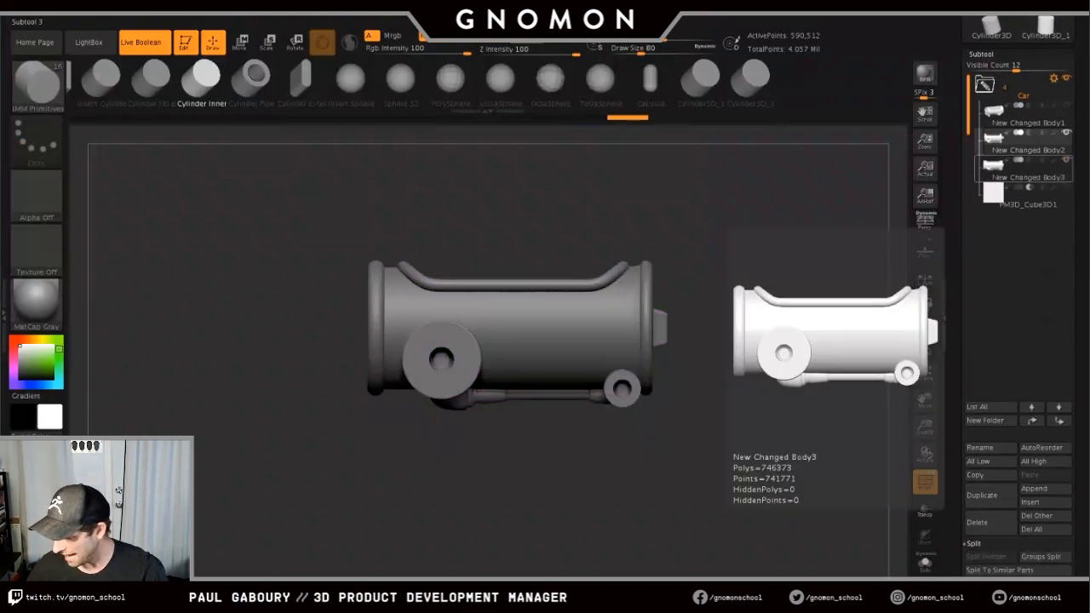
{"action": "left_click", "coordinate": [1066, 160]}
{"action": "left_click_drag", "start_coordinate": [701, 443], "coordinate": [702, 480], "text": "alt"}
{"action": "right_click_drag", "start_coordinate": [702, 480], "coordinate": [706, 517], "text": "ctrl"}
{"action": "right_click_drag", "start_coordinate": [781, 464], "coordinate": [724, 481]}
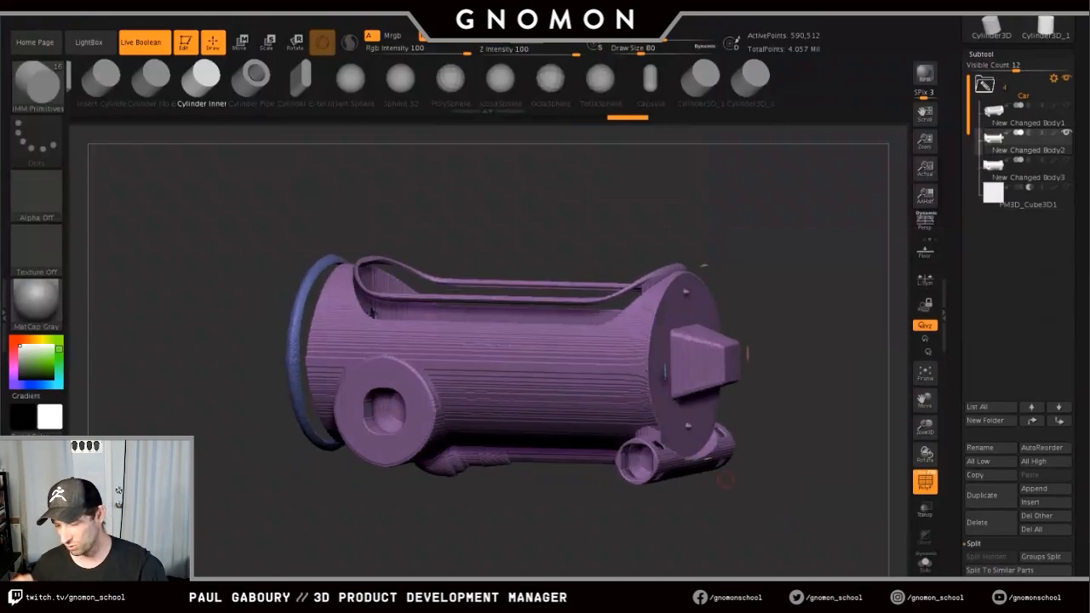
{"action": "right_click_drag", "start_coordinate": [725, 481], "coordinate": [755, 479], "text": "shift"}
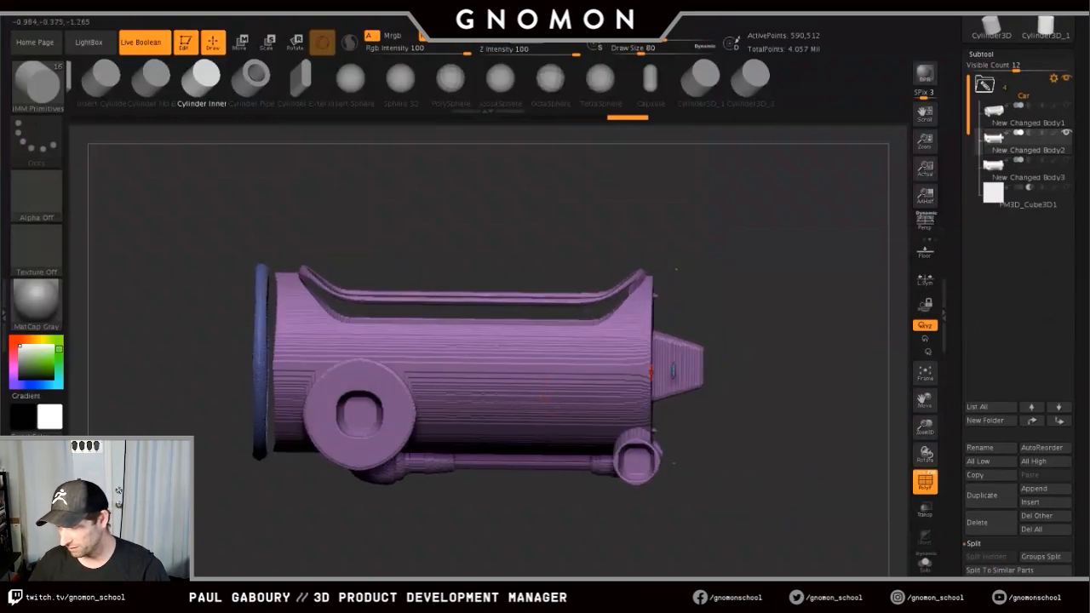
- Show the New Changed Body1 and PM3D_Cube3D1 subtools, turn off the polyframe, and view the cut end of the car
{"action": "left_click", "coordinate": [1066, 105]}
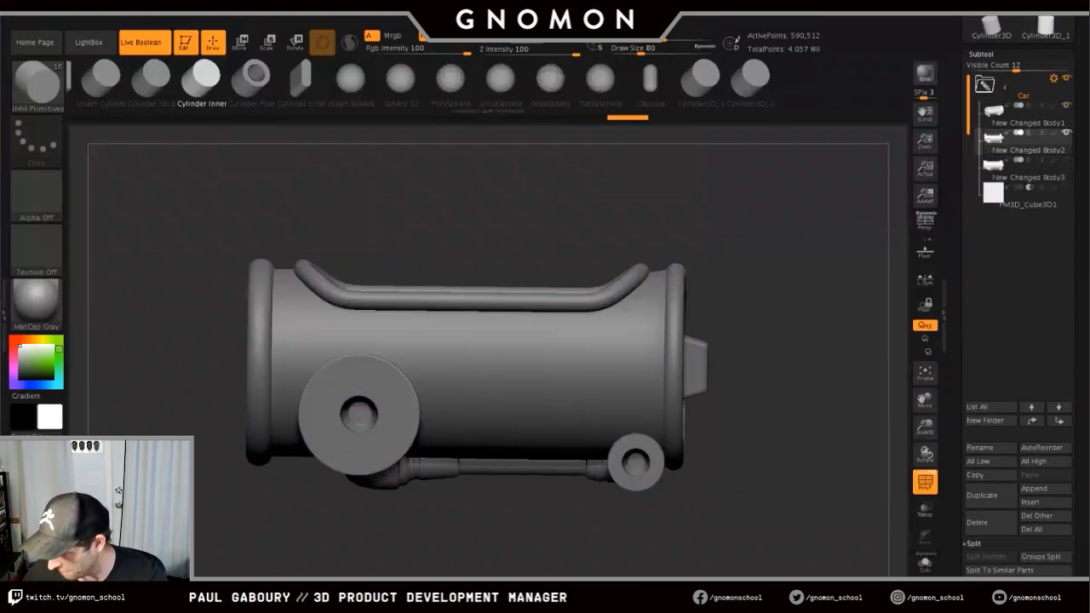
{"action": "right_click_drag", "start_coordinate": [749, 476], "coordinate": [846, 504]}
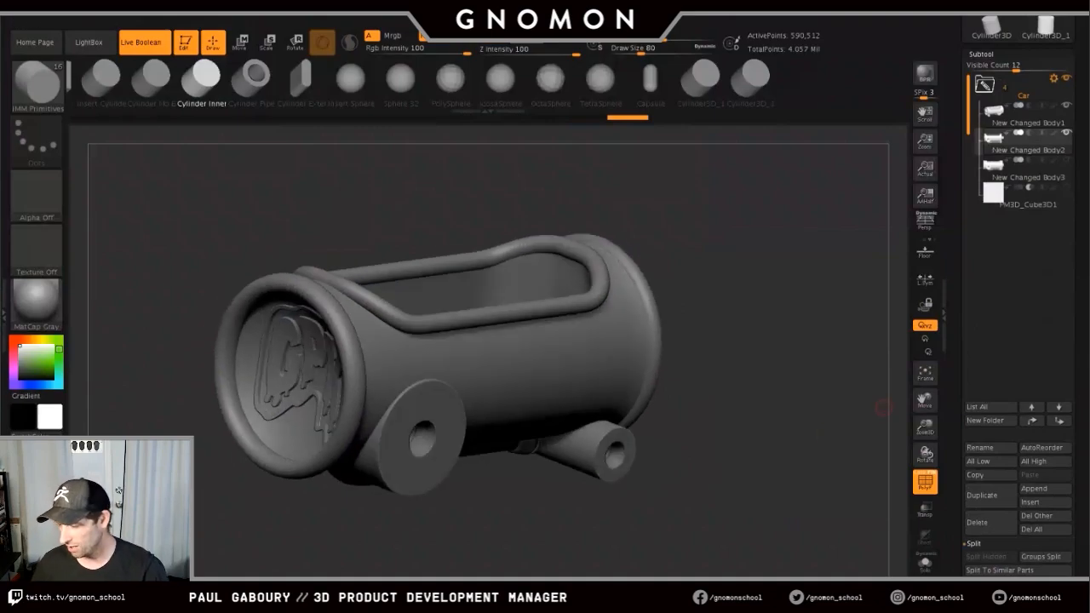
{"action": "mouse_move", "coordinate": [1015, 198]}
{"action": "left_click", "coordinate": [1066, 187]}
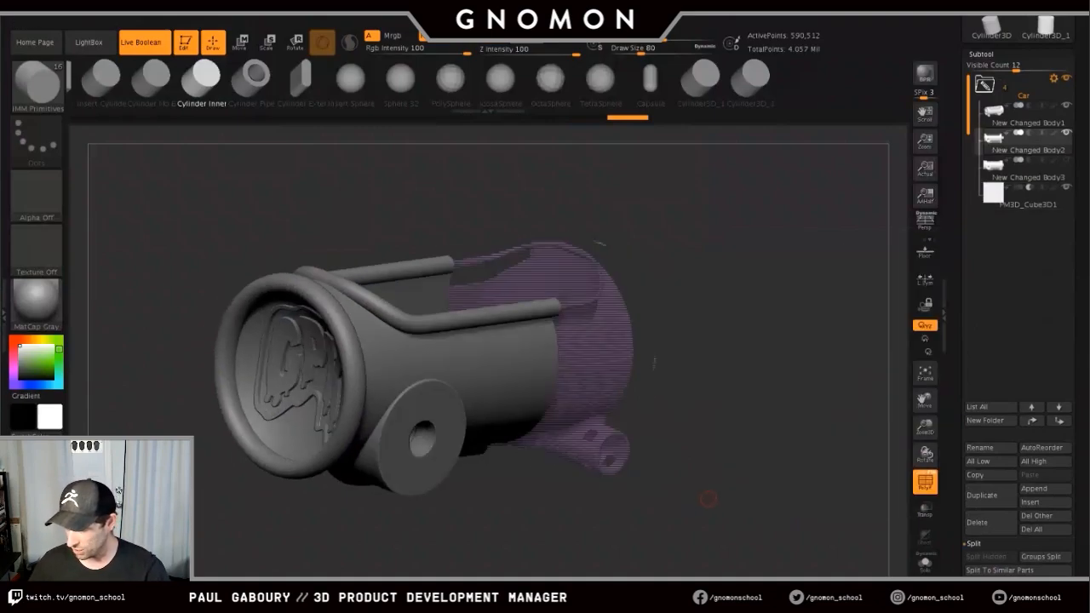
{"action": "key", "text": "shift"}
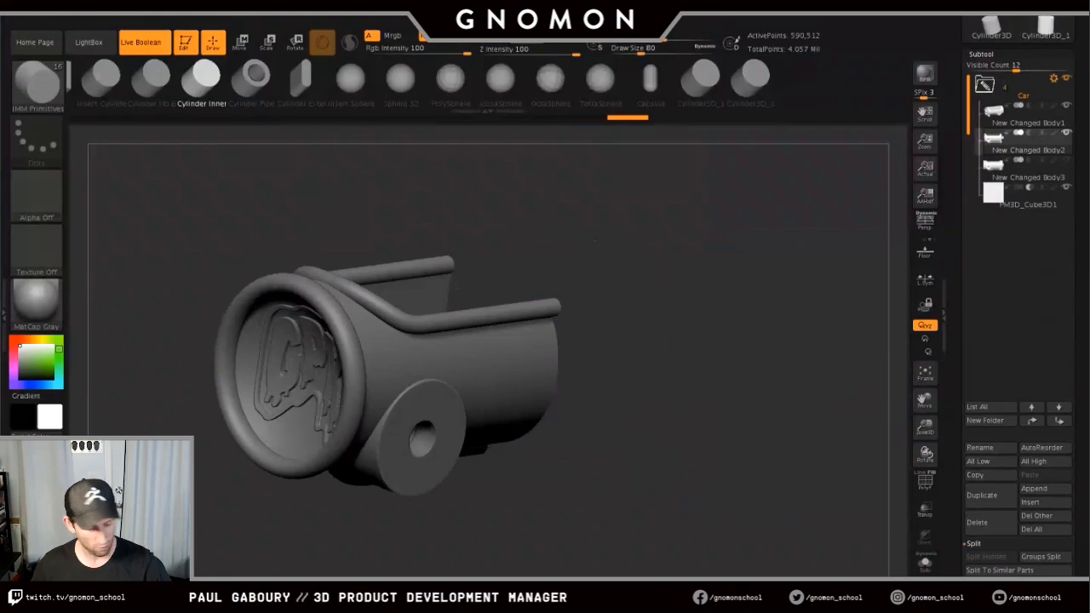
{"action": "left_click_drag", "start_coordinate": [511, 503], "coordinate": [674, 499]}
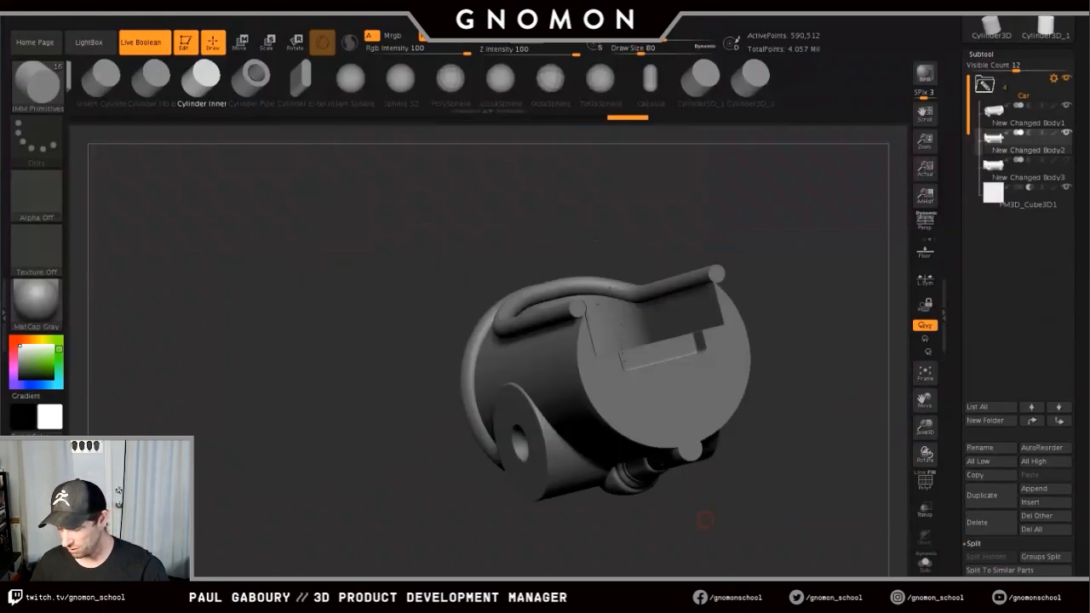
- Set the New Changed Body2 subtool to Boolean subtraction and examine the hollowed cross-section of the car
{"action": "mouse_move", "coordinate": [1022, 140]}
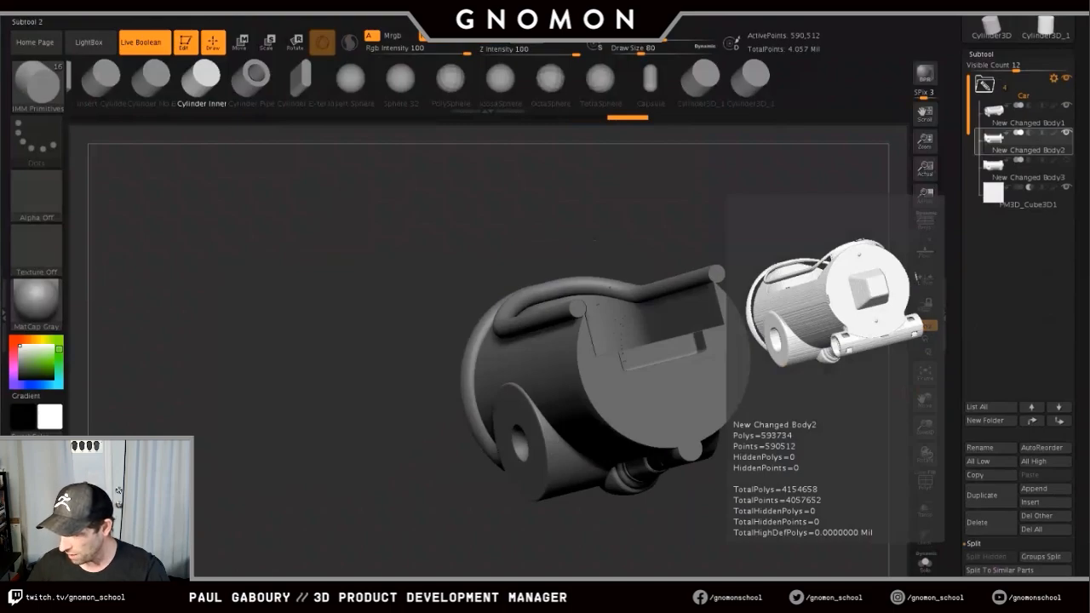
{"action": "left_click", "coordinate": [1029, 133]}
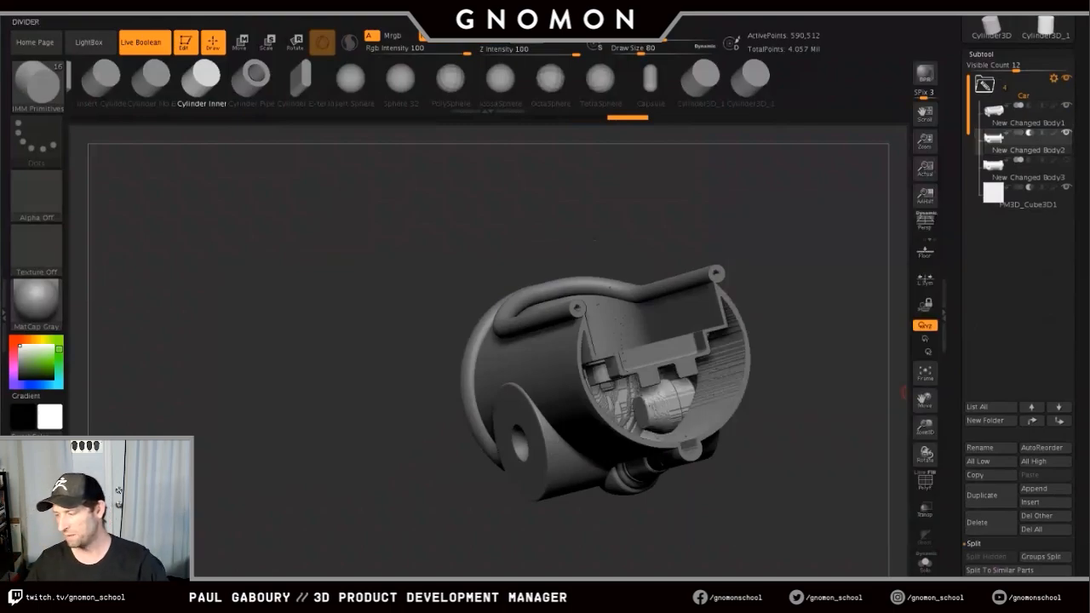
{"action": "left_click_drag", "start_coordinate": [817, 426], "coordinate": [732, 430]}
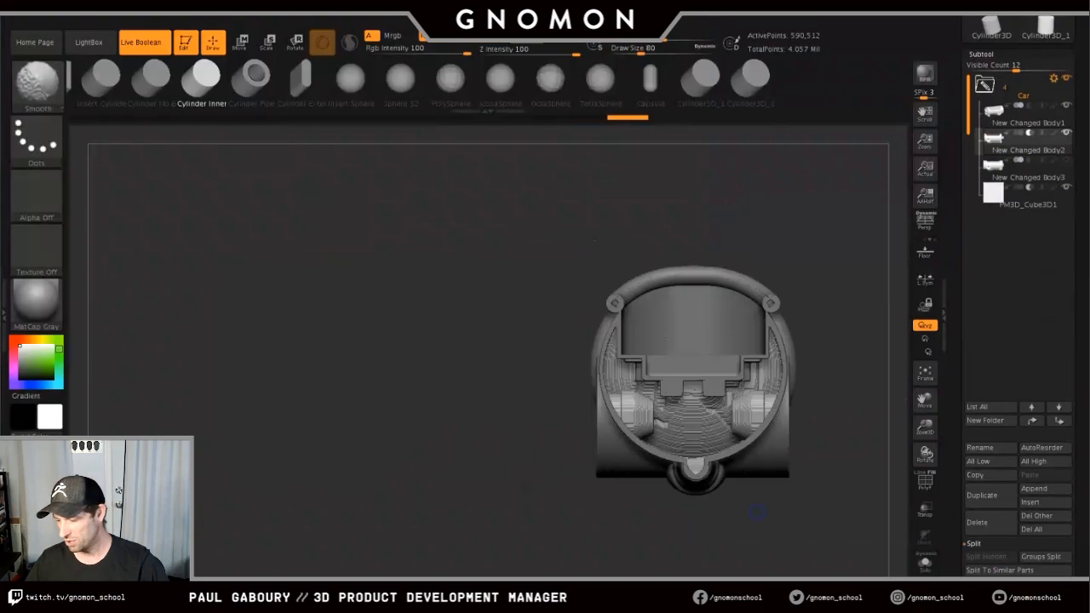
{"action": "left_click_drag", "start_coordinate": [800, 430], "coordinate": [763, 426], "text": "alt"}
{"action": "left_click_drag", "start_coordinate": [721, 510], "coordinate": [683, 502], "text": "alt"}
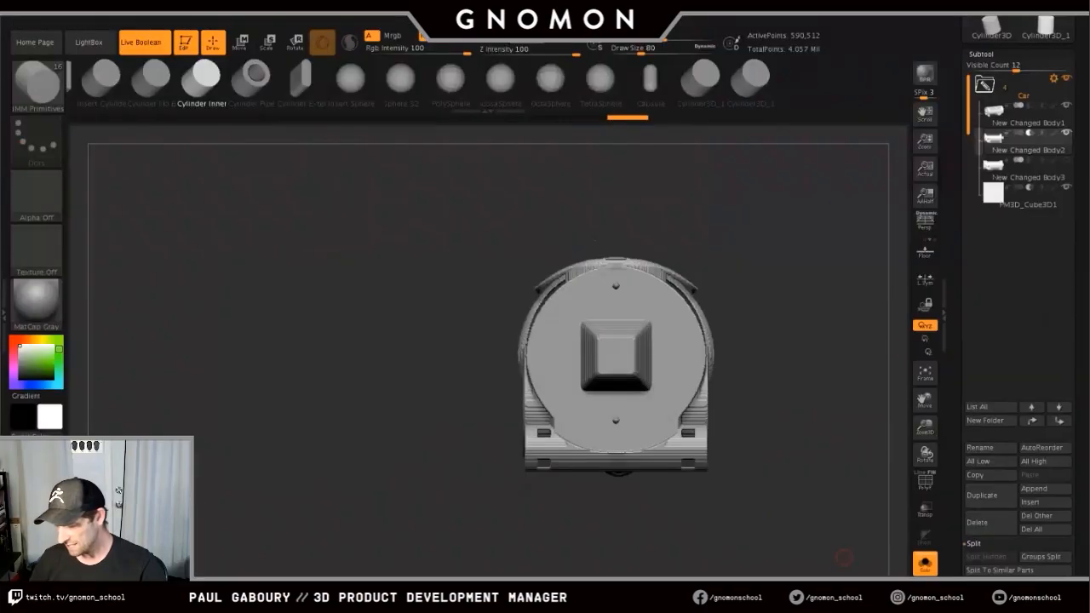
- Smooth the soloed New Changed Body2 inner mesh with the Polish deformation
{"action": "mouse_move", "coordinate": [843, 558]}
{"action": "left_mouse_down"}
{"action": "mouse_move", "coordinate": [690, 532]}
{"action": "mouse_move", "coordinate": [729, 528]}
{"action": "left_mouse_up"}
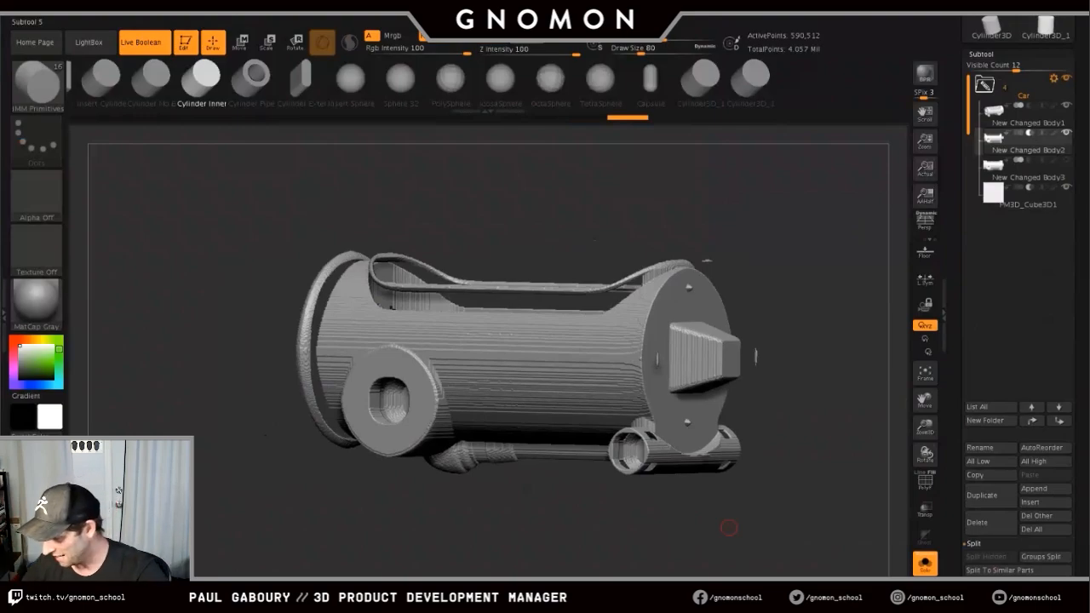
{"action": "left_click", "coordinate": [981, 53]}
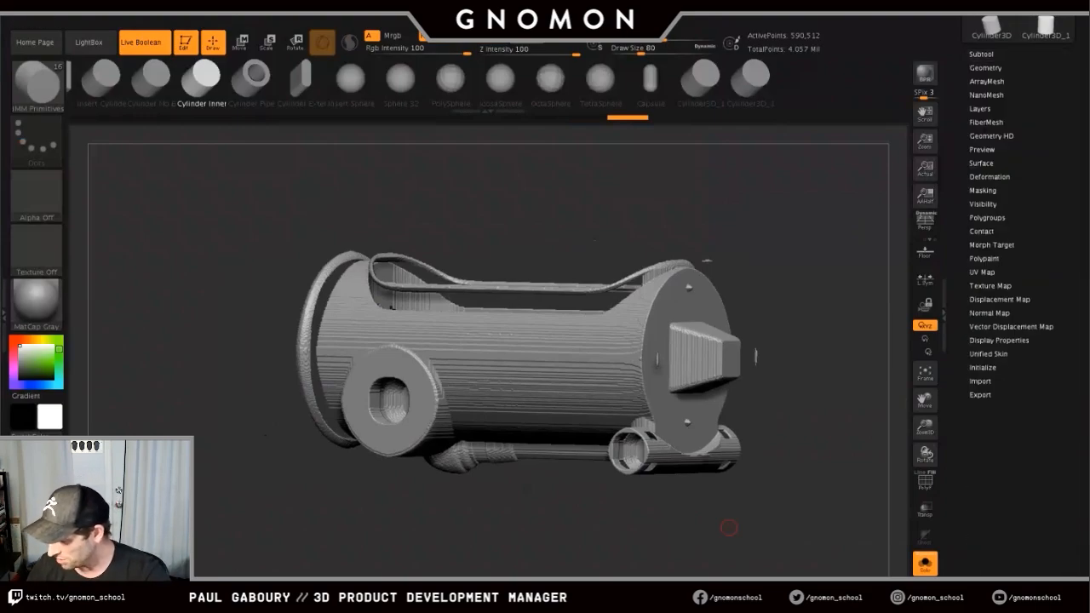
{"action": "left_click", "coordinate": [989, 176]}
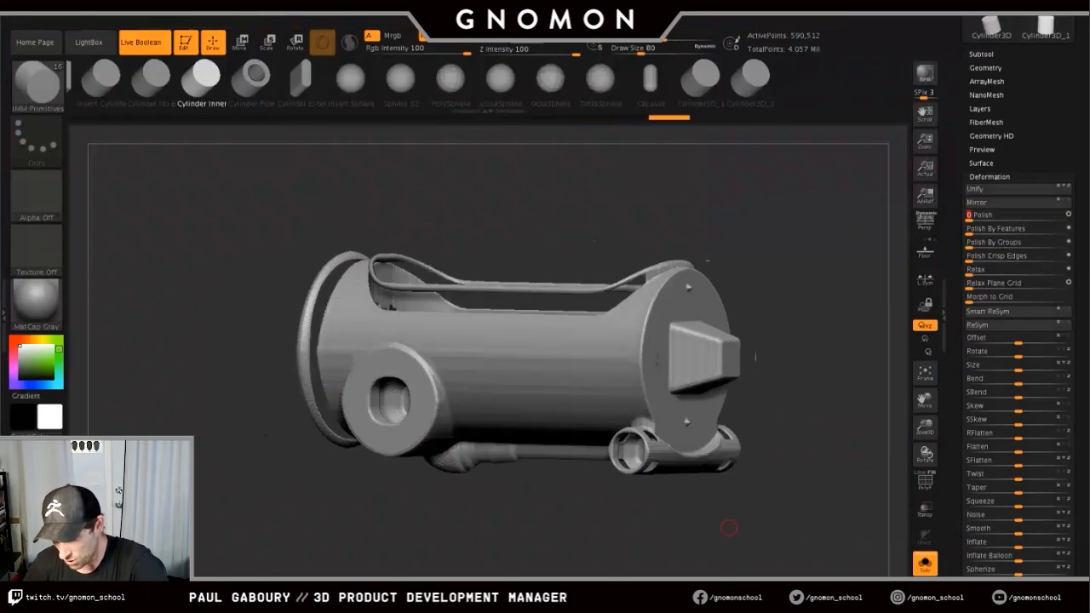
- Examine the polished inner mesh from the side and around the detached ring at its front end
{"action": "left_click_drag", "start_coordinate": [577, 490], "coordinate": [545, 383]}
{"action": "key", "text": "ctrl+shift"}
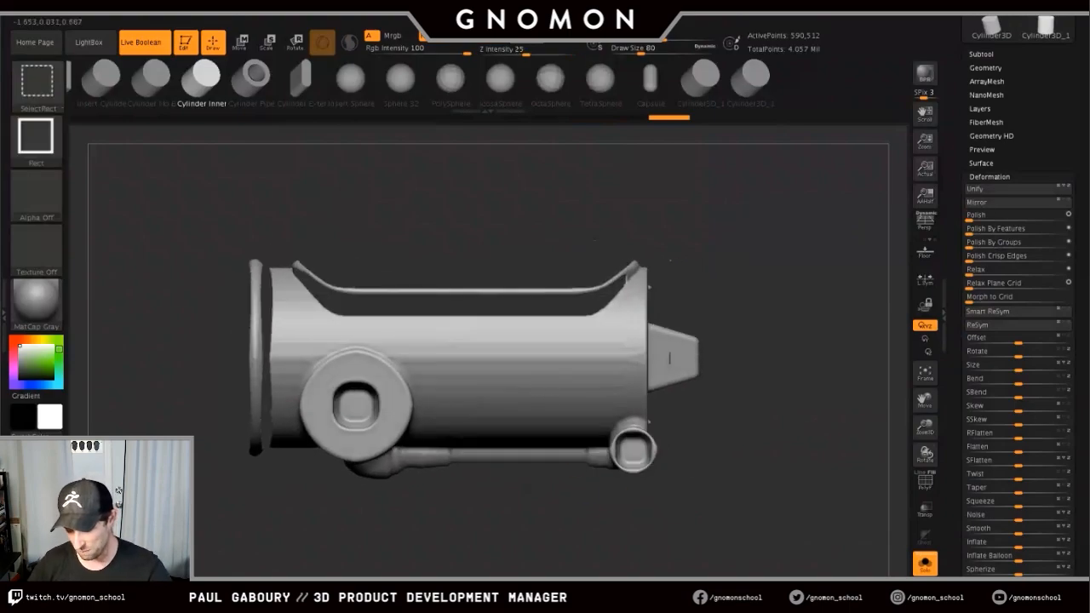
{"action": "left_click", "coordinate": [670, 357], "text": "ctrl+shift"}
{"action": "mouse_move", "coordinate": [669, 516]}
{"action": "left_mouse_down", "text": "alt"}
{"action": "mouse_move", "coordinate": [688, 493]}
{"action": "mouse_move", "coordinate": [477, 498]}
{"action": "mouse_move", "coordinate": [524, 489]}
{"action": "mouse_move", "coordinate": [661, 511]}
{"action": "left_mouse_up", "text": "alt"}
{"action": "left_click", "coordinate": [662, 511], "text": "ctrl+shift"}
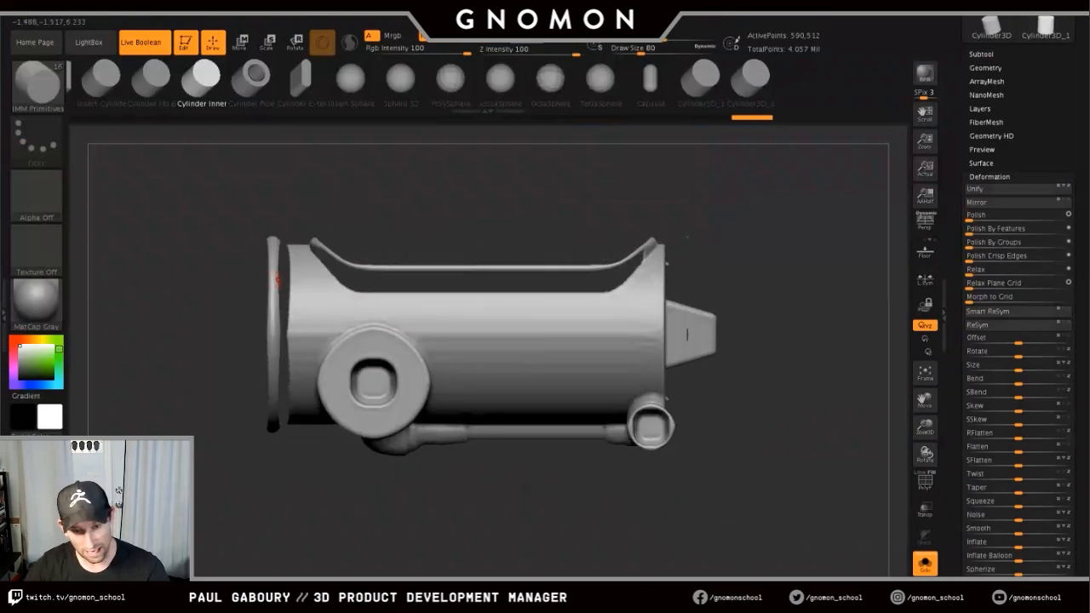
{"action": "left_click_drag", "start_coordinate": [247, 283], "coordinate": [283, 286]}
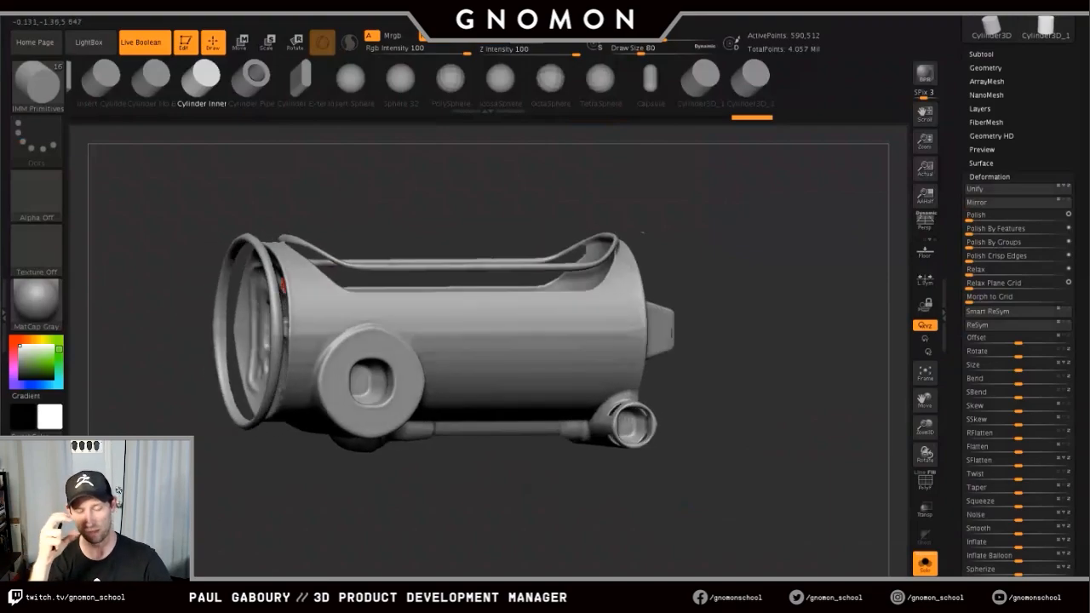
{"action": "left_click_drag", "start_coordinate": [641, 232], "coordinate": [606, 238], "text": "shift"}
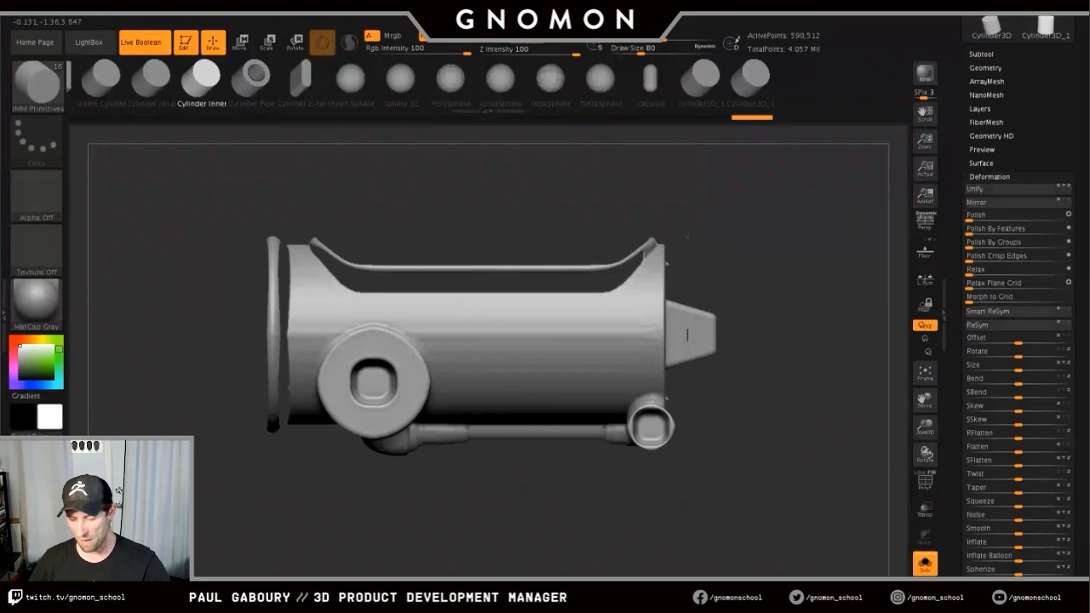
- Isolate the main polygroup of the inner mesh with the polyframe on, and delete the hidden front ring and stray pieces
{"action": "left_click", "coordinate": [548, 364], "text": "ctrl+shift"}
{"action": "left_click_drag", "start_coordinate": [628, 505], "coordinate": [594, 531]}
{"action": "key", "text": "shift+f"}
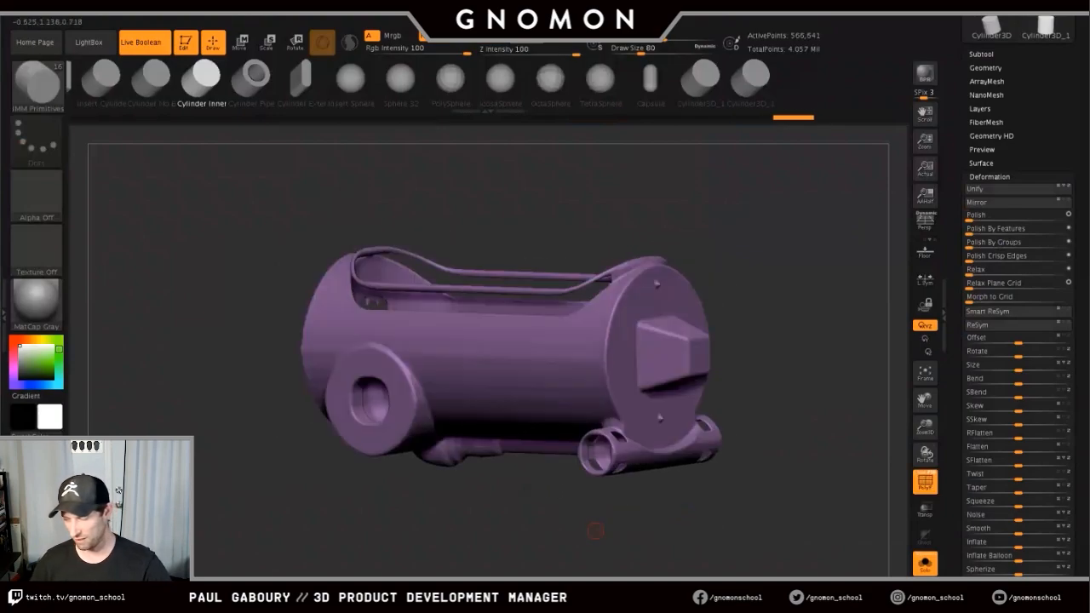
{"action": "left_click", "coordinate": [985, 68]}
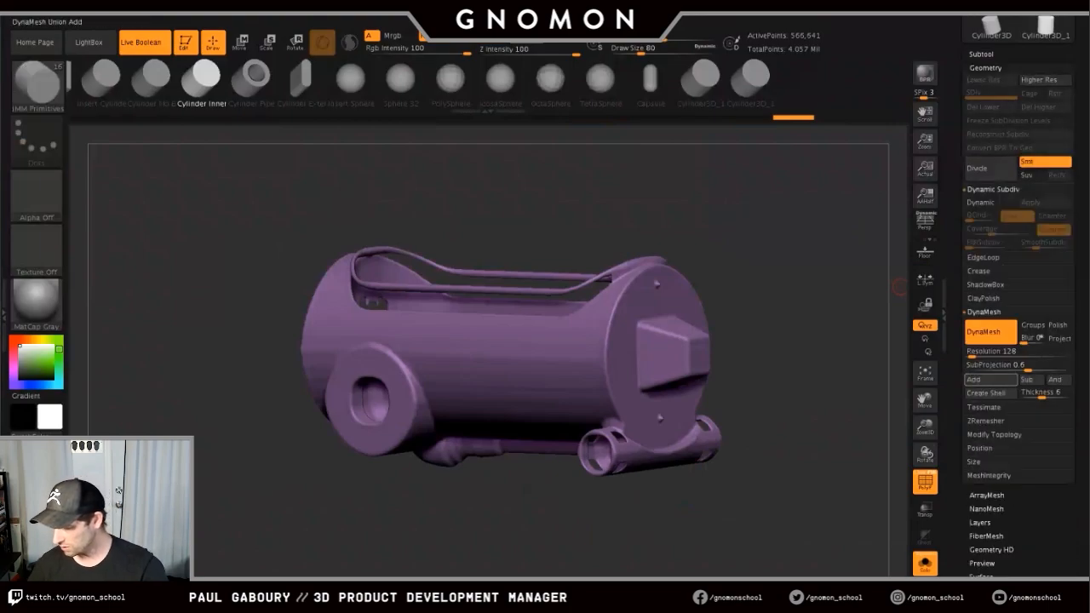
{"action": "left_click", "coordinate": [993, 434]}
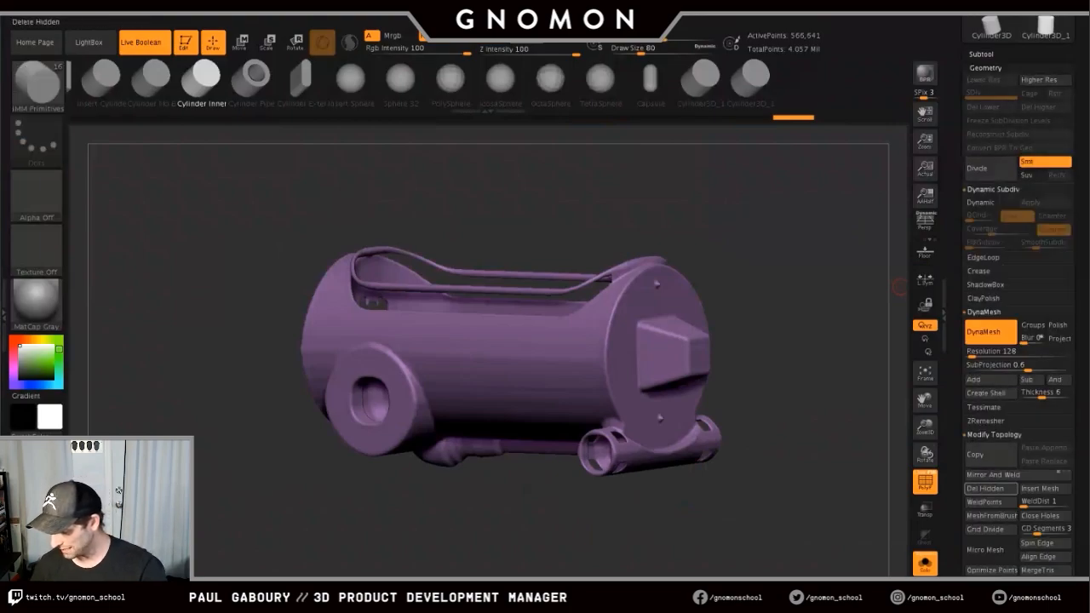
{"action": "left_click", "coordinate": [985, 488]}
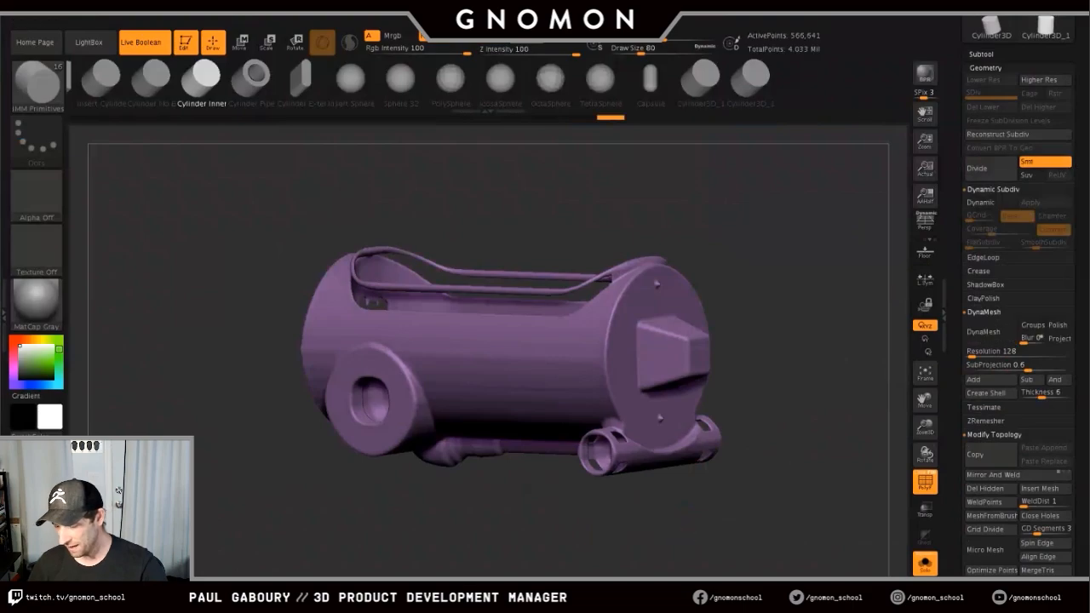
{"action": "left_click_drag", "start_coordinate": [792, 324], "coordinate": [839, 324], "text": "shift"}
{"action": "right_click_drag", "start_coordinate": [601, 285], "coordinate": [620, 375], "text": "ctrl"}
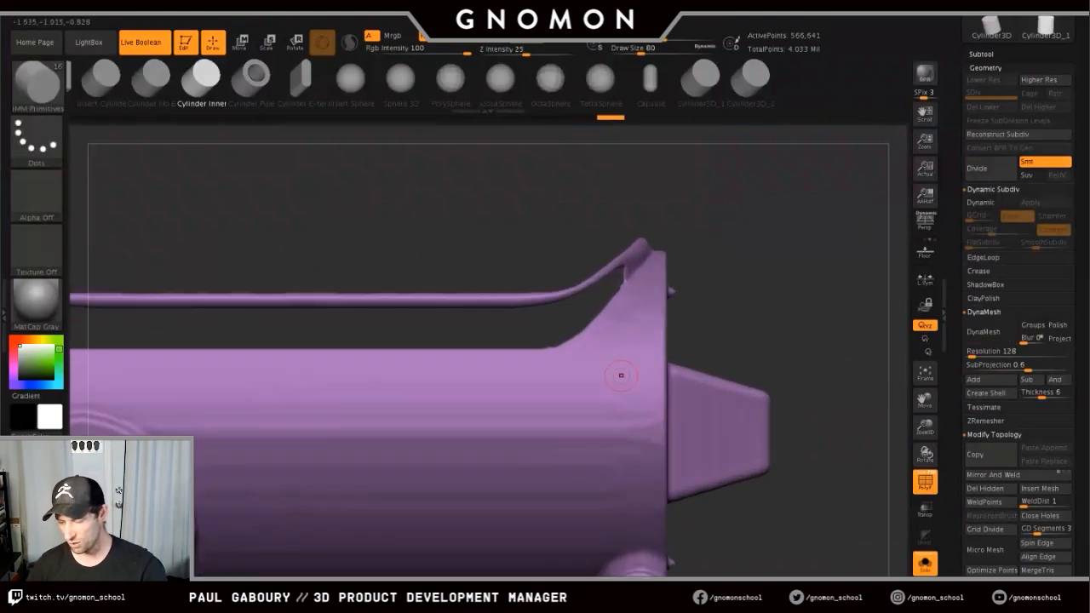
{"action": "right_click_drag", "start_coordinate": [715, 402], "coordinate": [666, 382], "text": "ctrl"}
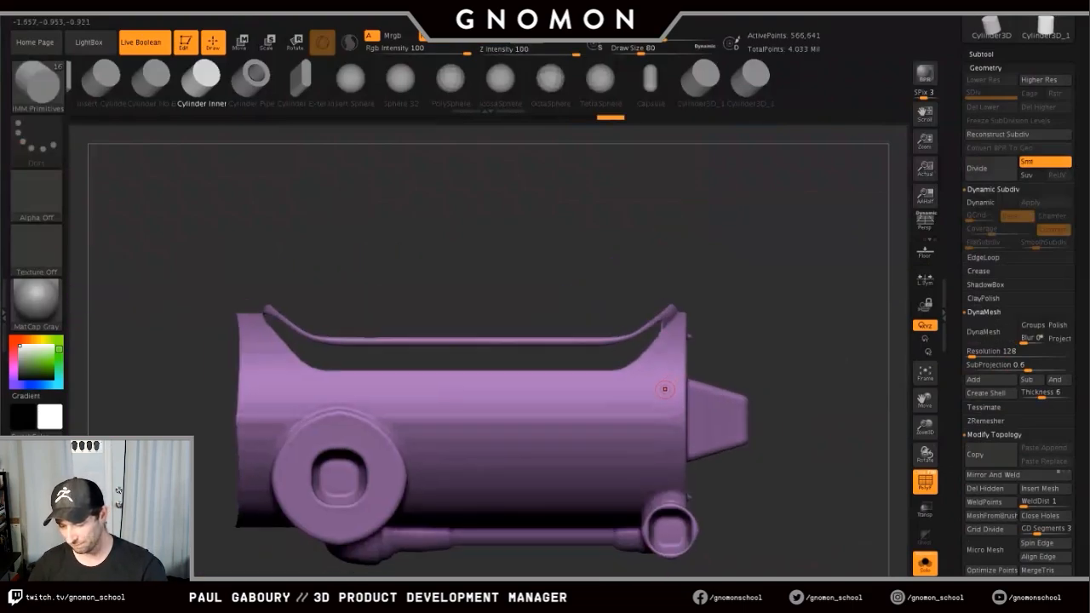
{"action": "right_click_drag", "start_coordinate": [536, 382], "coordinate": [590, 416]}
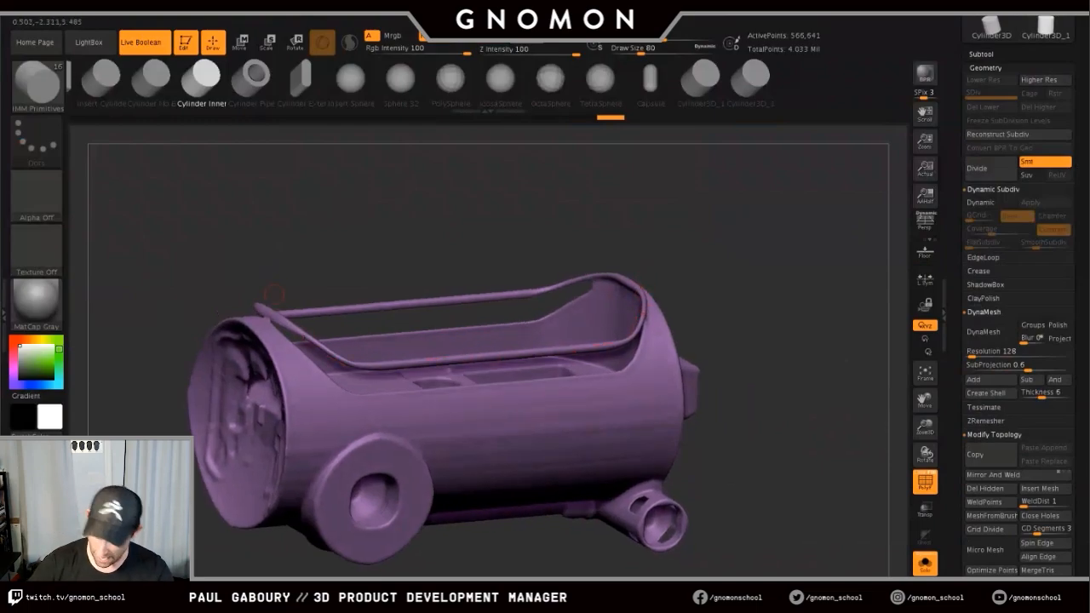
{"action": "left_click_drag", "start_coordinate": [763, 423], "coordinate": [742, 371], "text": "shift"}
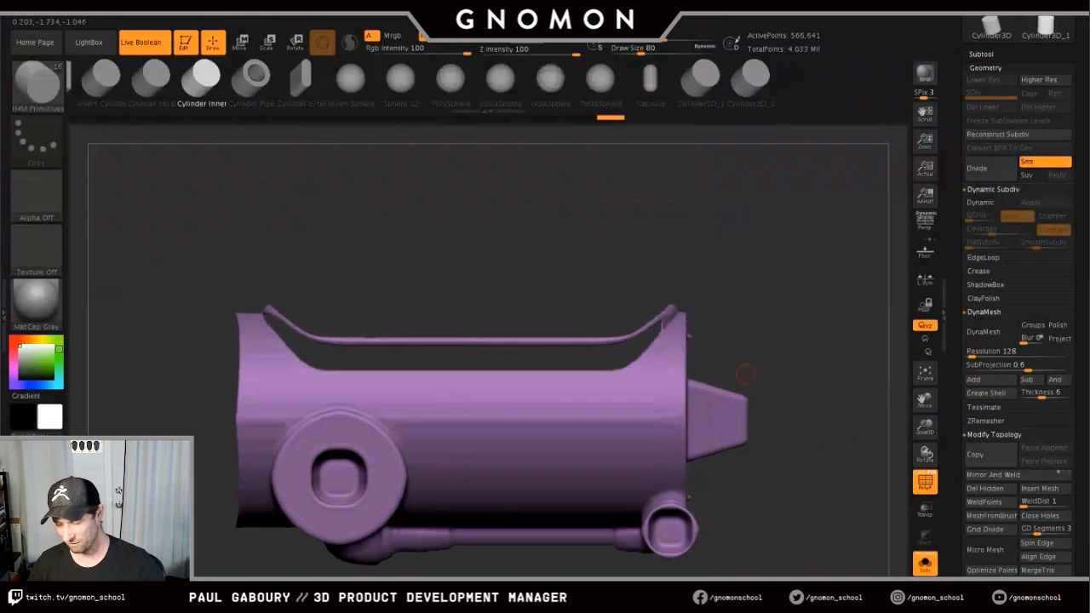
- Choose the TrimCurve brush with the thin rail above the inner mesh's opening framed from the side
{"action": "right_click_drag", "start_coordinate": [656, 330], "coordinate": [661, 364], "text": "ctrl"}
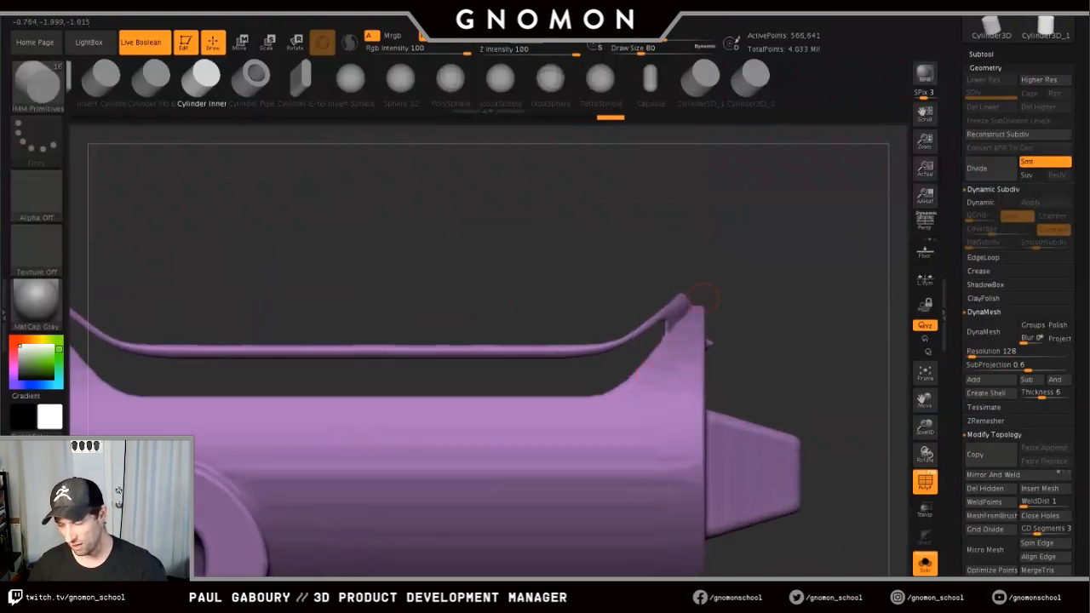
{"action": "right_click_drag", "start_coordinate": [710, 392], "coordinate": [681, 383], "text": "ctrl"}
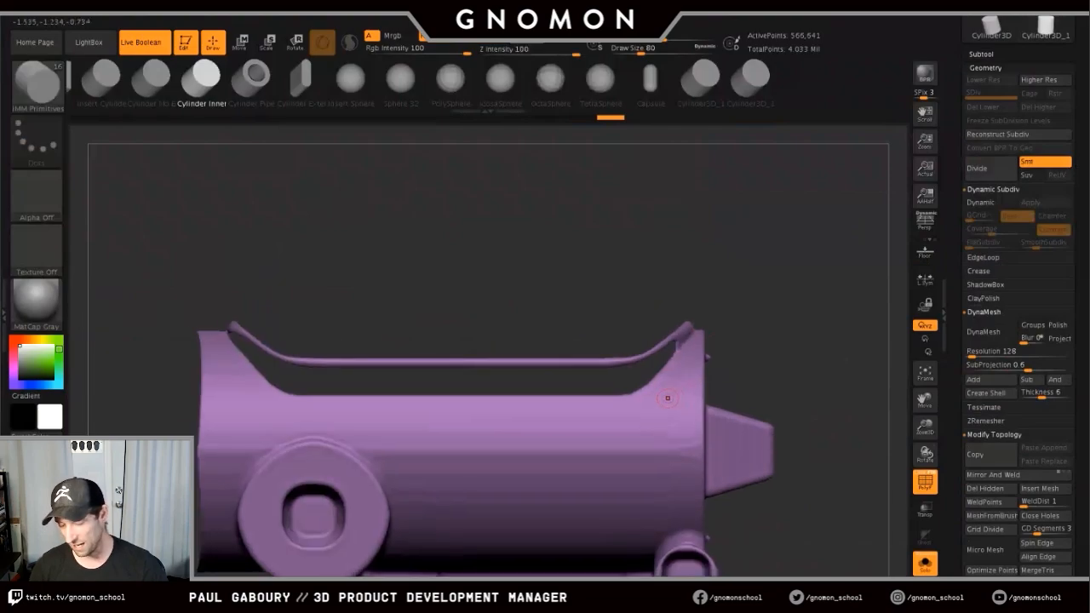
{"action": "left_click", "coordinate": [37, 86], "text": "ctrl+shift"}
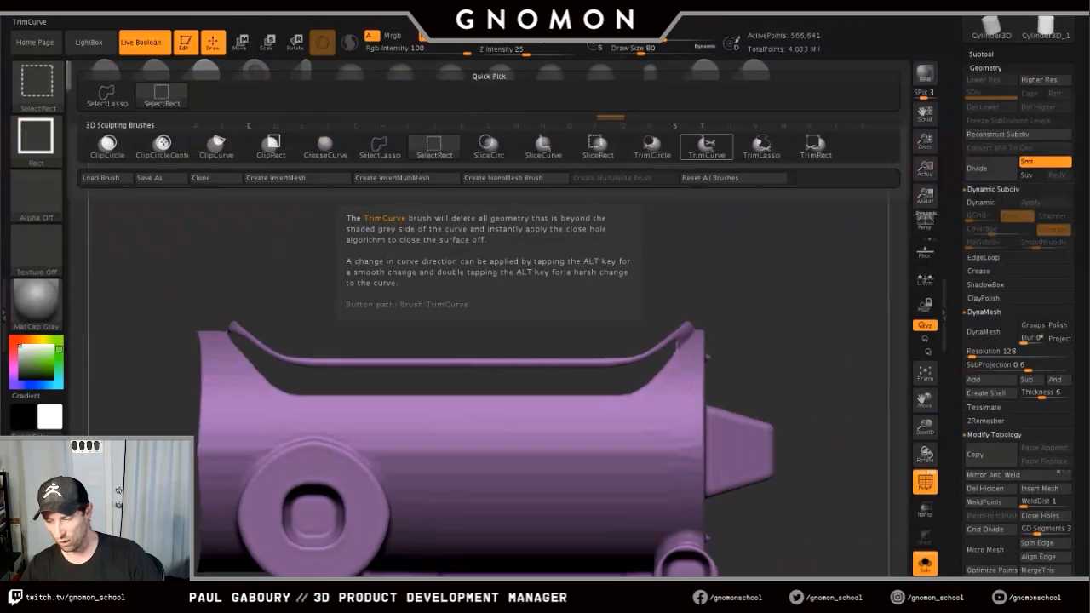
{"action": "left_click", "coordinate": [705, 145]}
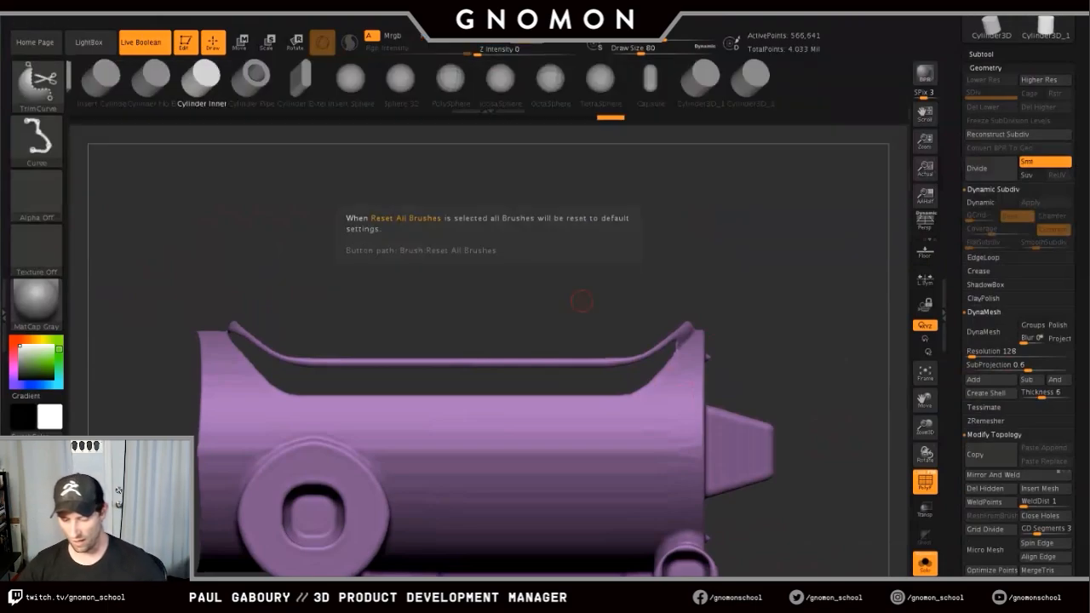
{"action": "mouse_move", "coordinate": [184, 288]}
{"action": "left_mouse_down"}
{"action": "mouse_move", "coordinate": [231, 316]}
{"action": "mouse_move", "coordinate": [255, 361]}
{"action": "mouse_move", "coordinate": [435, 383]}
{"action": "mouse_move", "coordinate": [659, 364]}
{"action": "mouse_move", "coordinate": [750, 269]}
{"action": "left_mouse_up"}
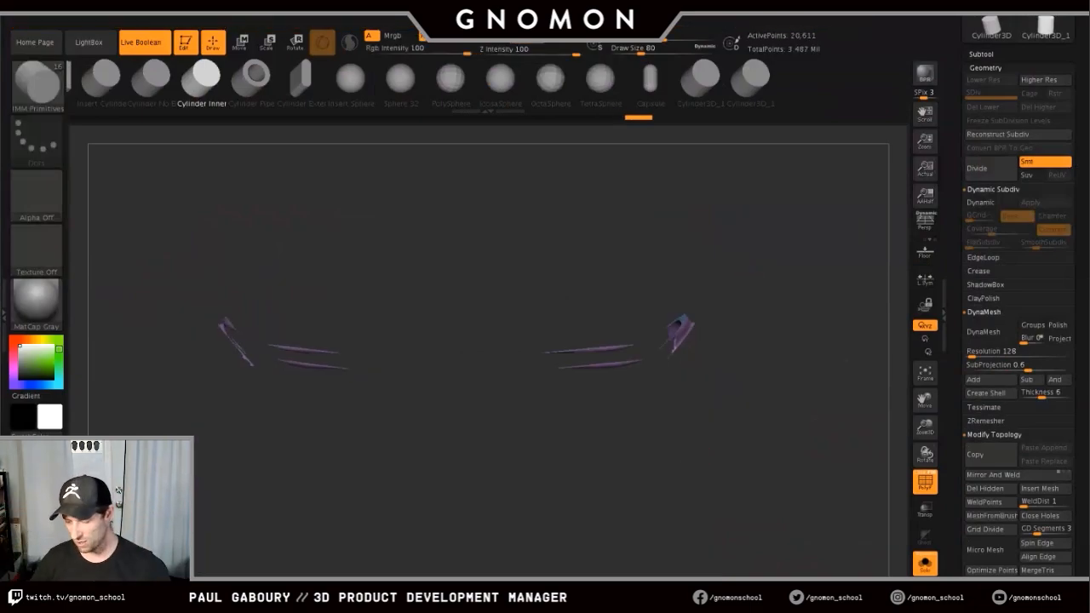
{"action": "key", "text": "shift"}
{"action": "key", "text": "ctrl+z"}
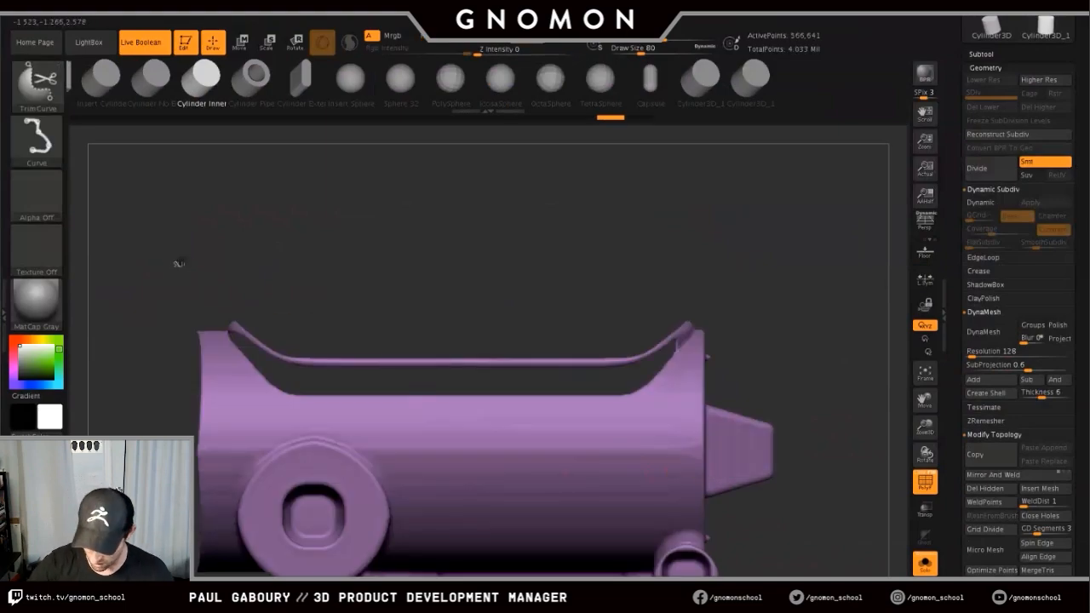
- Trim away the thin rail above the inner mesh's opening with a TrimCurve cut, and set the draw size to 274
{"action": "mouse_move", "coordinate": [175, 263]}
{"action": "left_mouse_down", "text": "ctrl+shift"}
{"action": "mouse_move", "coordinate": [231, 340]}
{"action": "mouse_move", "coordinate": [310, 381]}
{"action": "mouse_move", "coordinate": [494, 387]}
{"action": "mouse_move", "coordinate": [653, 361]}
{"action": "mouse_move", "coordinate": [759, 260]}
{"action": "mouse_move", "coordinate": [783, 252]}
{"action": "left_mouse_up", "text": "ctrl+shift"}
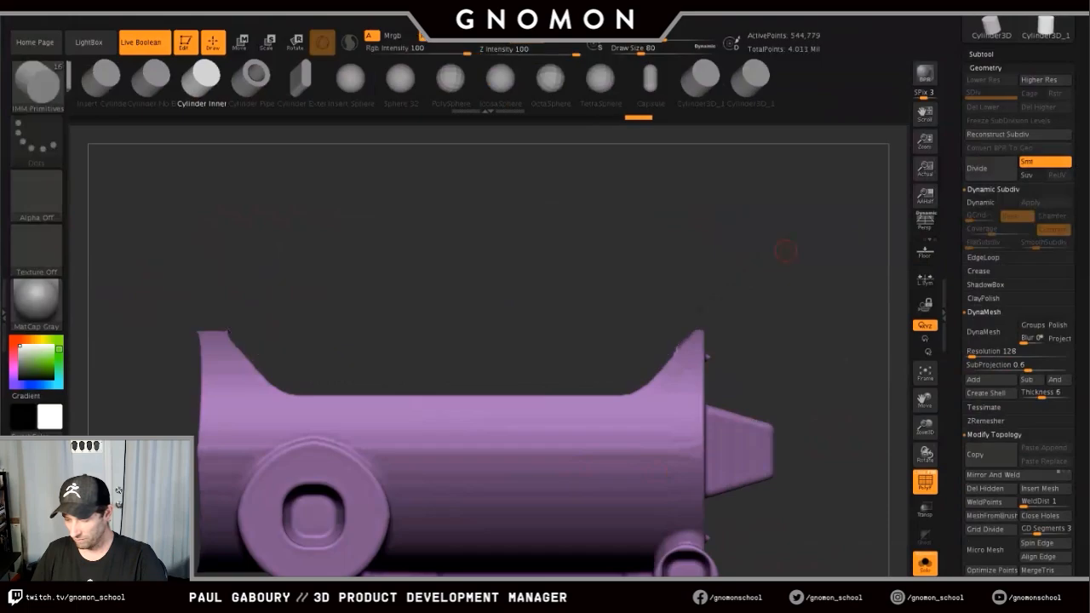
{"action": "mouse_move", "coordinate": [796, 397]}
{"action": "right_mouse_down", "text": "ctrl"}
{"action": "mouse_move", "coordinate": [738, 357]}
{"action": "mouse_move", "coordinate": [766, 428]}
{"action": "right_mouse_up", "text": "ctrl"}
{"action": "key", "text": "s"}
{"action": "left_click_drag", "start_coordinate": [766, 429], "coordinate": [788, 430]}
{"action": "right_click_drag", "start_coordinate": [766, 392], "coordinate": [749, 455], "text": "ctrl"}
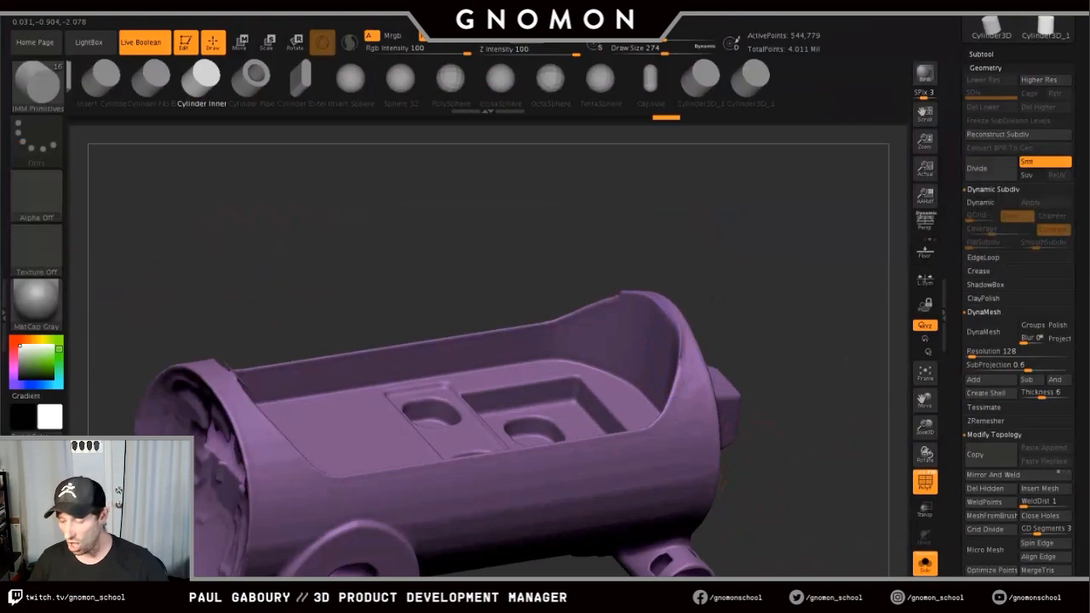
{"action": "right_click_drag", "start_coordinate": [758, 490], "coordinate": [776, 403], "text": "alt"}
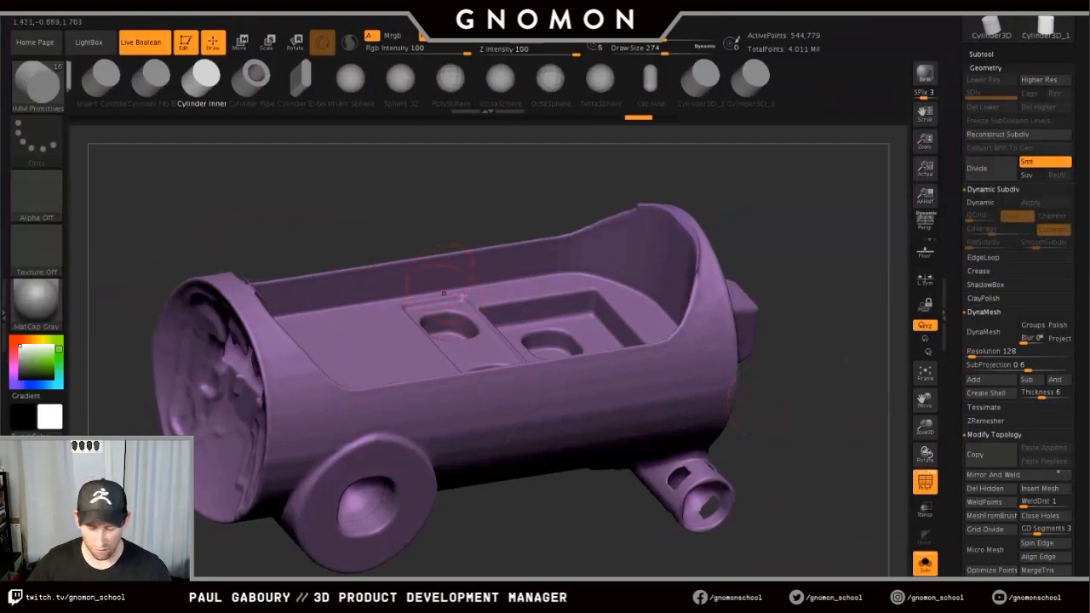
- Select the ClayBuildup brush and turn off Live Boolean
{"action": "key", "text": "b"}
{"action": "key", "text": "c"}
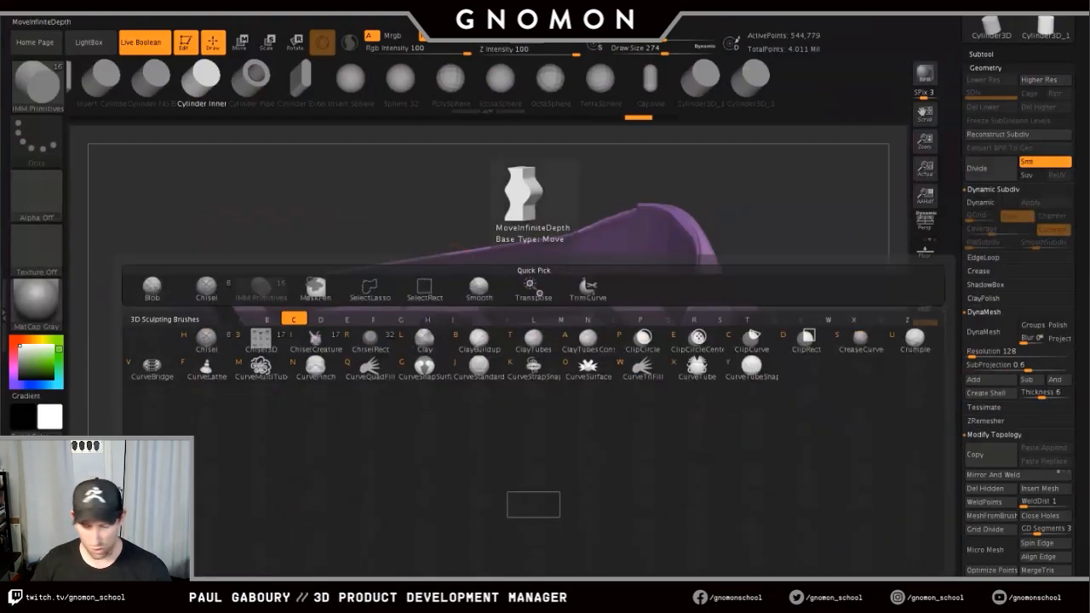
{"action": "key", "text": "b"}
{"action": "left_click_drag", "start_coordinate": [554, 499], "coordinate": [540, 480]}
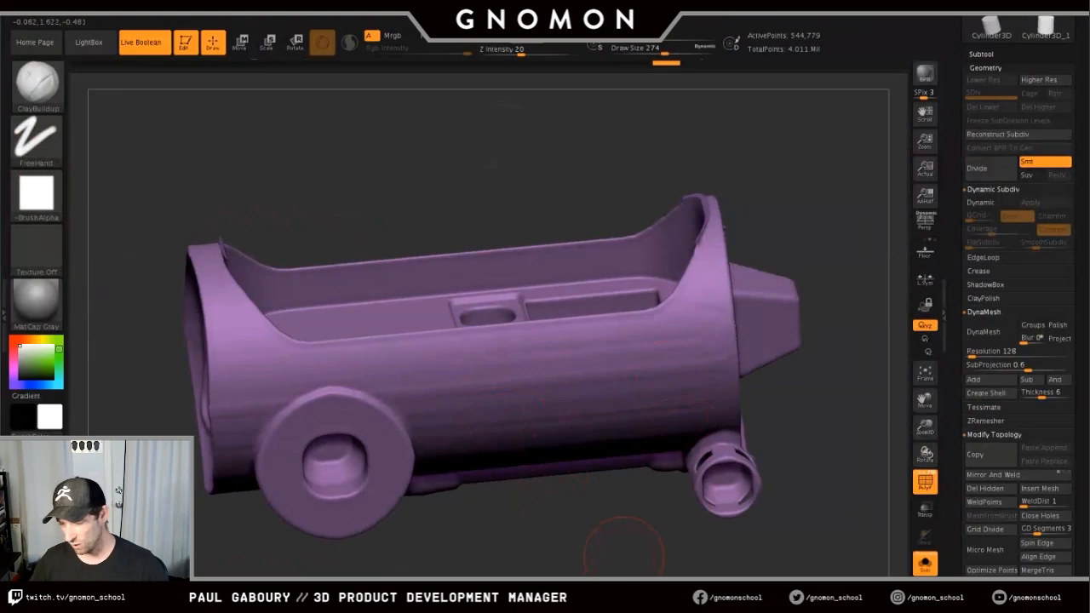
{"action": "left_click", "coordinate": [145, 43]}
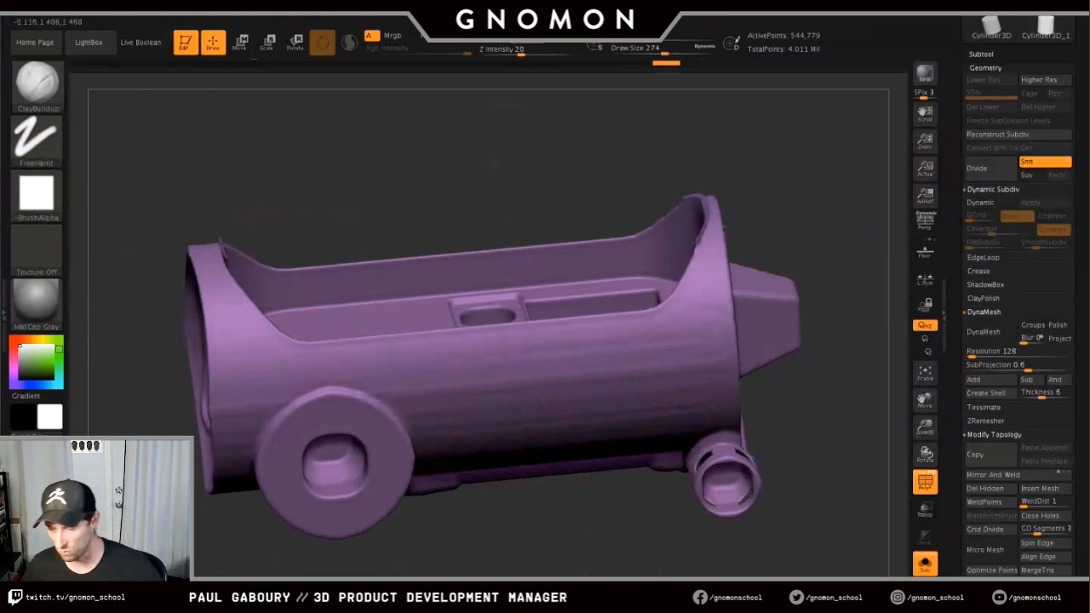
{"action": "left_click_drag", "start_coordinate": [540, 511], "coordinate": [620, 543]}
- Switch to the Standard brush and enable Sculptris Pro mode
{"action": "key", "text": "b"}
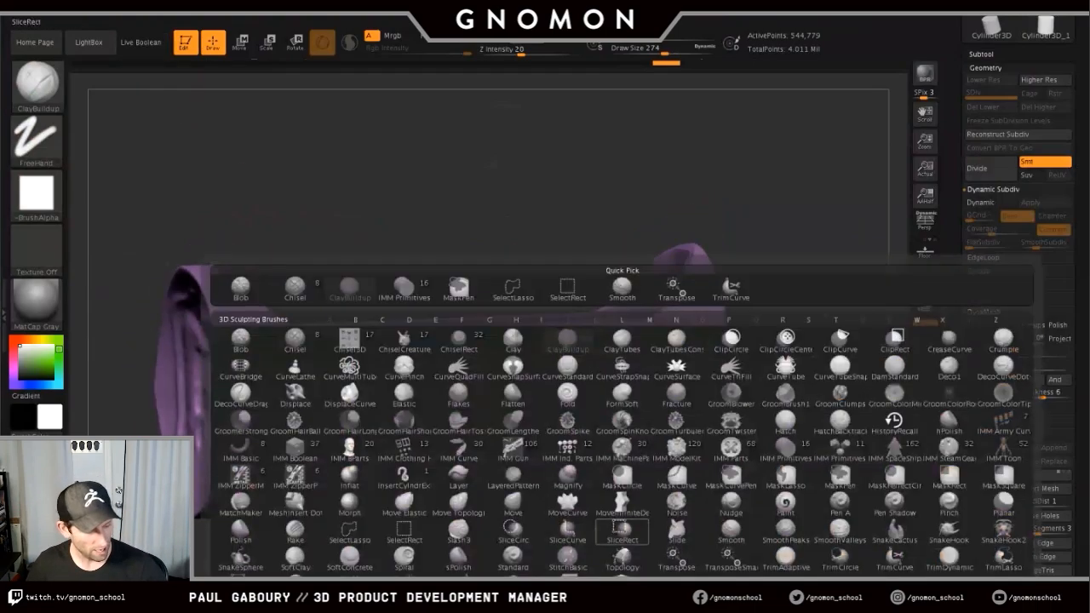
{"action": "key", "text": "s"}
{"action": "key", "text": "t"}
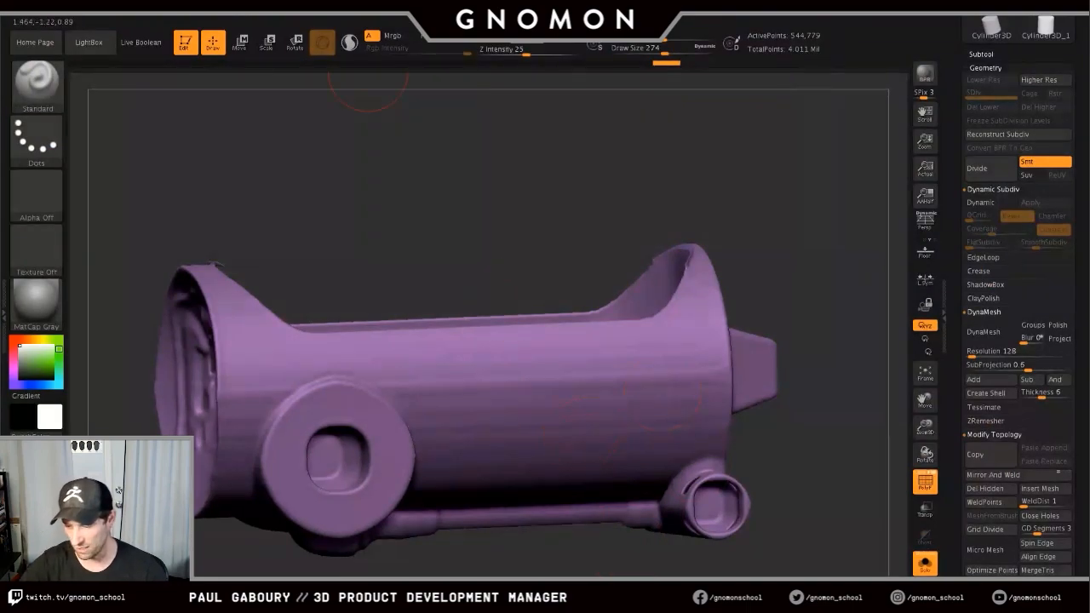
{"action": "left_click", "coordinate": [349, 42]}
- Try a Sculptris Pro smoothing stroke across the body's side, inspect the wireframe with the polyframe on, and undo the stroke
{"action": "mouse_move", "coordinate": [482, 445]}
{"action": "left_mouse_down"}
{"action": "mouse_move", "coordinate": [506, 417]}
{"action": "mouse_move", "coordinate": [656, 362]}
{"action": "left_mouse_up"}
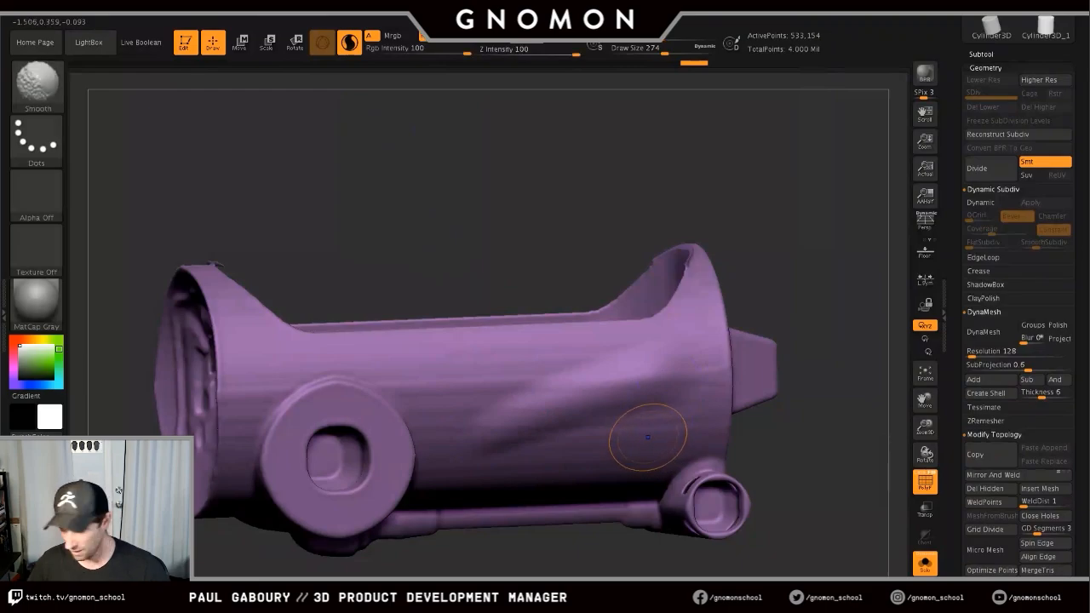
{"action": "key", "text": "shift+f"}
{"action": "key", "text": "shift+f"}
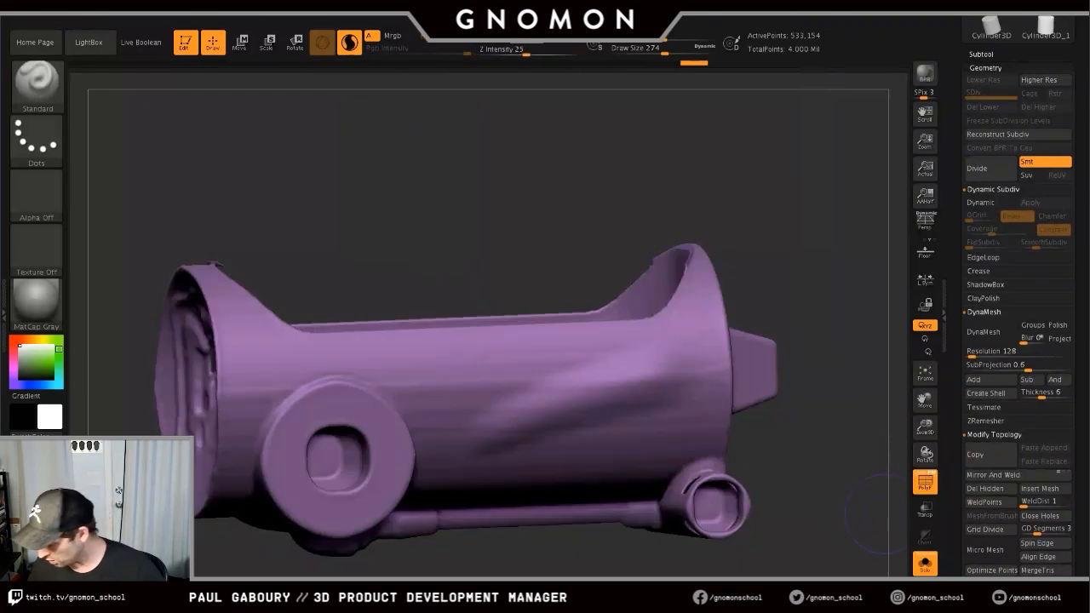
{"action": "left_click", "coordinate": [925, 482]}
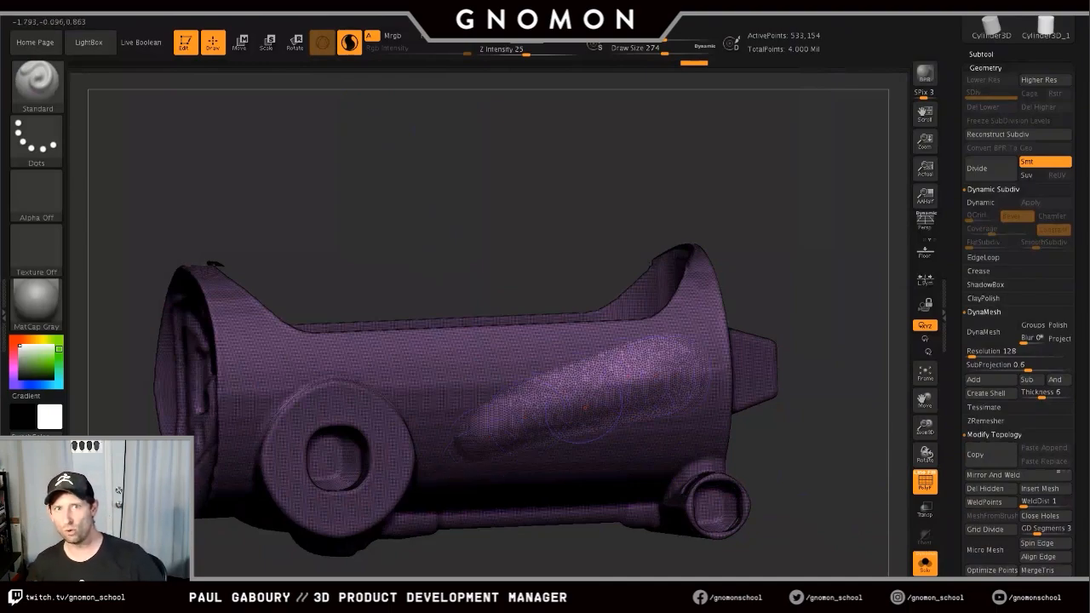
{"action": "left_click_drag", "start_coordinate": [583, 414], "coordinate": [583, 409], "text": "shift"}
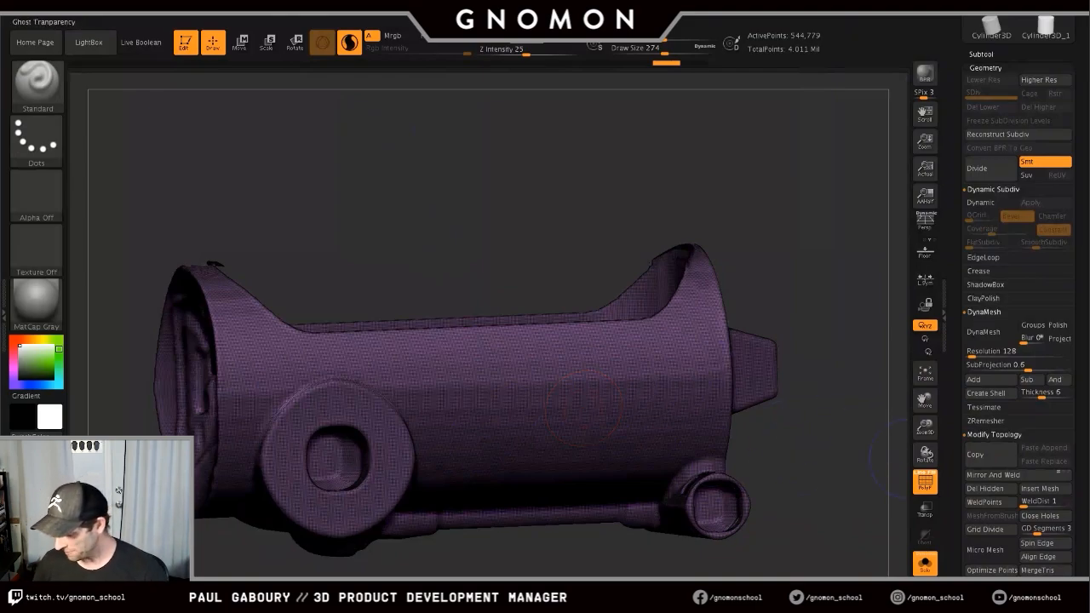
- Smooth the rough cut rim at the cone end of the opening with a draw size of 140 and the polyframe lines hidden
{"action": "key", "text": "shift+f"}
{"action": "right_click_drag", "start_coordinate": [687, 240], "coordinate": [639, 435], "text": "alt"}
{"action": "key", "text": "s"}
{"action": "left_click_drag", "start_coordinate": [639, 435], "coordinate": [625, 437]}
{"action": "right_click_drag", "start_coordinate": [595, 400], "coordinate": [623, 436]}
{"action": "mouse_move", "coordinate": [621, 436]}
{"action": "left_mouse_down", "text": "shift"}
{"action": "mouse_move", "coordinate": [611, 477]}
{"action": "mouse_move", "coordinate": [617, 383]}
{"action": "mouse_move", "coordinate": [596, 340]}
{"action": "mouse_move", "coordinate": [532, 286]}
{"action": "mouse_move", "coordinate": [511, 247]}
{"action": "mouse_move", "coordinate": [400, 242]}
{"action": "mouse_move", "coordinate": [340, 268]}
{"action": "left_mouse_up", "text": "shift"}
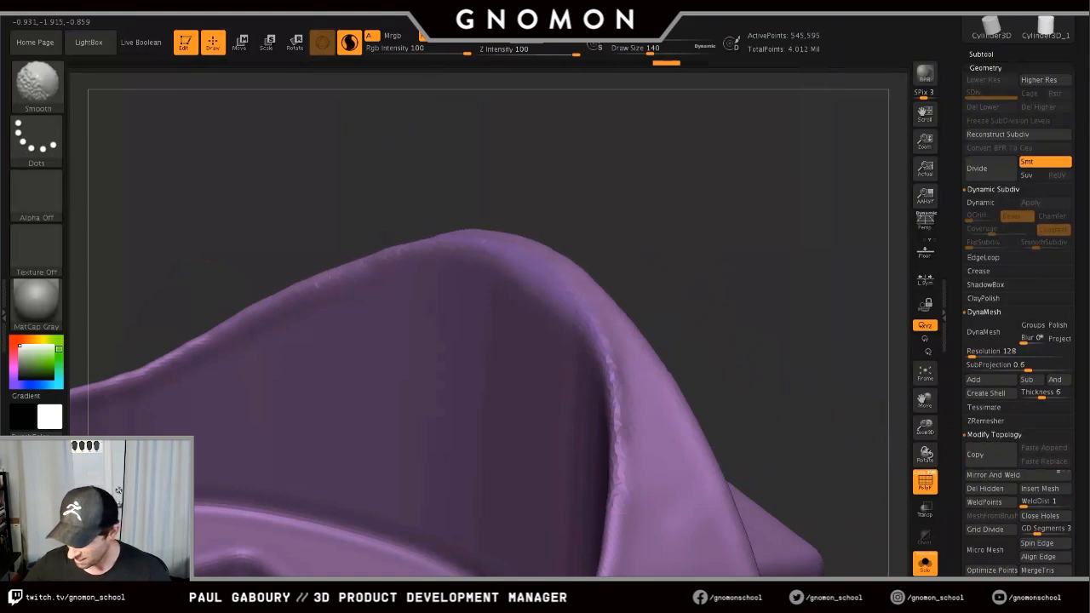
{"action": "left_click_drag", "start_coordinate": [607, 353], "coordinate": [609, 532], "text": "shift"}
{"action": "mouse_move", "coordinate": [588, 307]}
{"action": "left_mouse_down", "text": "shift"}
{"action": "mouse_move", "coordinate": [298, 289]}
{"action": "mouse_move", "coordinate": [119, 374]}
{"action": "left_mouse_up", "text": "shift"}
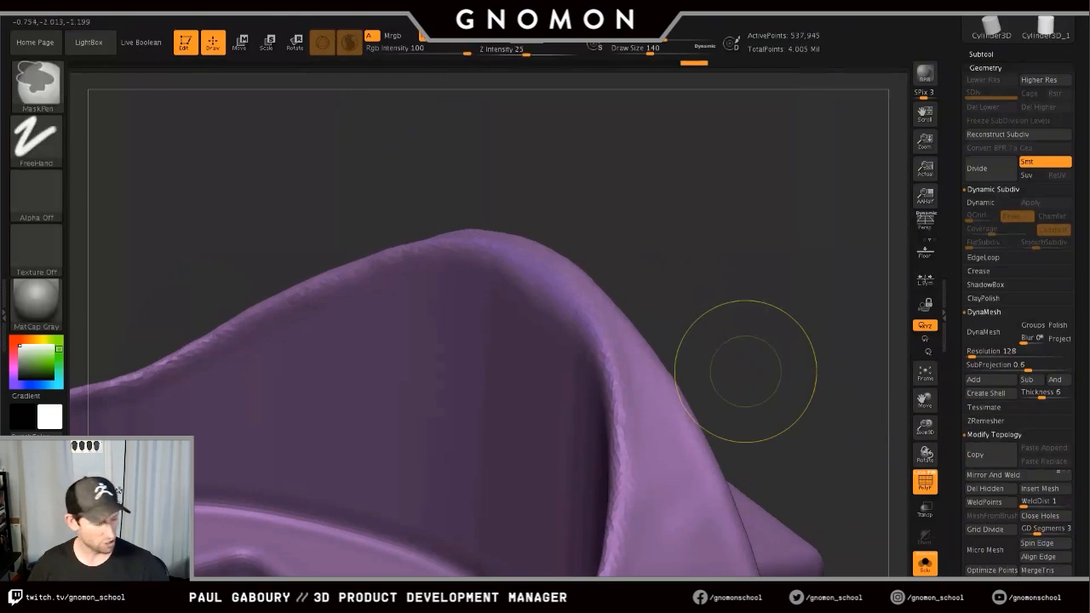
- Assign the whole mesh a new polygroup and smooth the remaining roughness along the rim at draw size 87
{"action": "key", "text": "ctrl+w"}
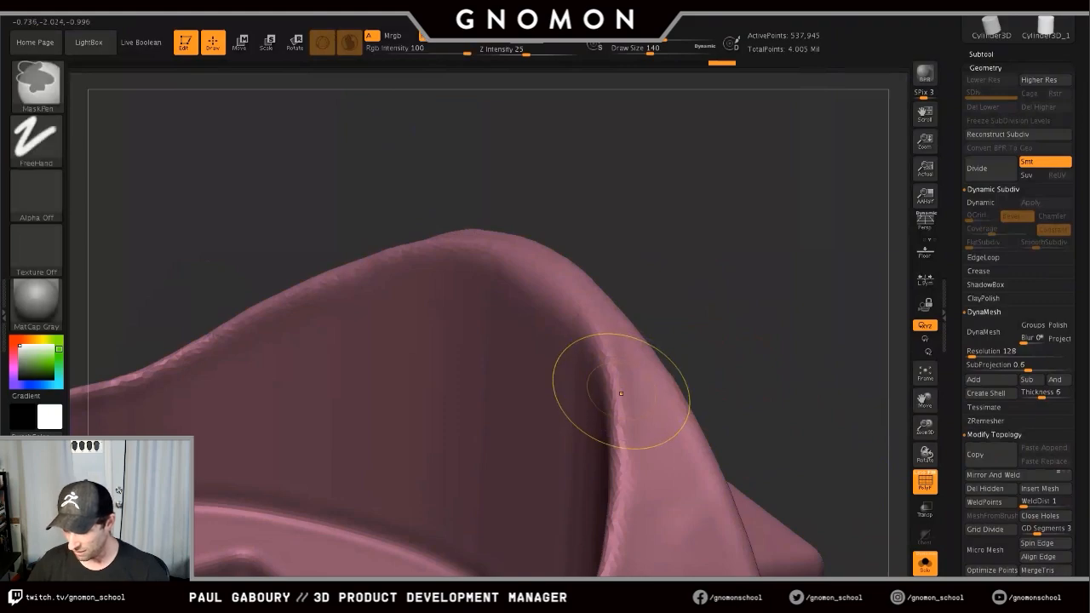
{"action": "right_click_drag", "start_coordinate": [620, 389], "coordinate": [613, 397], "text": "ctrl"}
{"action": "key", "text": "s"}
{"action": "left_click_drag", "start_coordinate": [619, 389], "coordinate": [610, 388]}
{"action": "key", "text": "shift"}
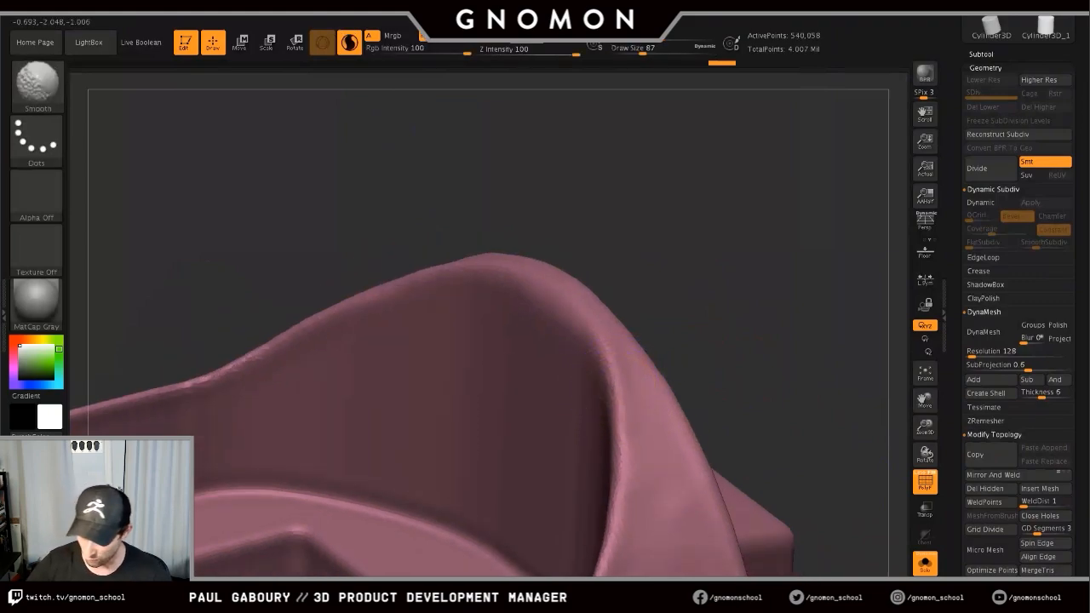
{"action": "left_click_drag", "start_coordinate": [202, 379], "coordinate": [238, 366], "text": "shift"}
- Smooth away the thin flap sticking up from the rim at the end opposite the cone
{"action": "mouse_move", "coordinate": [762, 409]}
{"action": "right_mouse_down", "text": "ctrl"}
{"action": "mouse_move", "coordinate": [637, 337]}
{"action": "mouse_move", "coordinate": [676, 213]}
{"action": "right_mouse_up", "text": "ctrl"}
{"action": "mouse_move", "coordinate": [502, 409]}
{"action": "right_mouse_down"}
{"action": "mouse_move", "coordinate": [338, 387]}
{"action": "mouse_move", "coordinate": [499, 433]}
{"action": "right_mouse_up"}
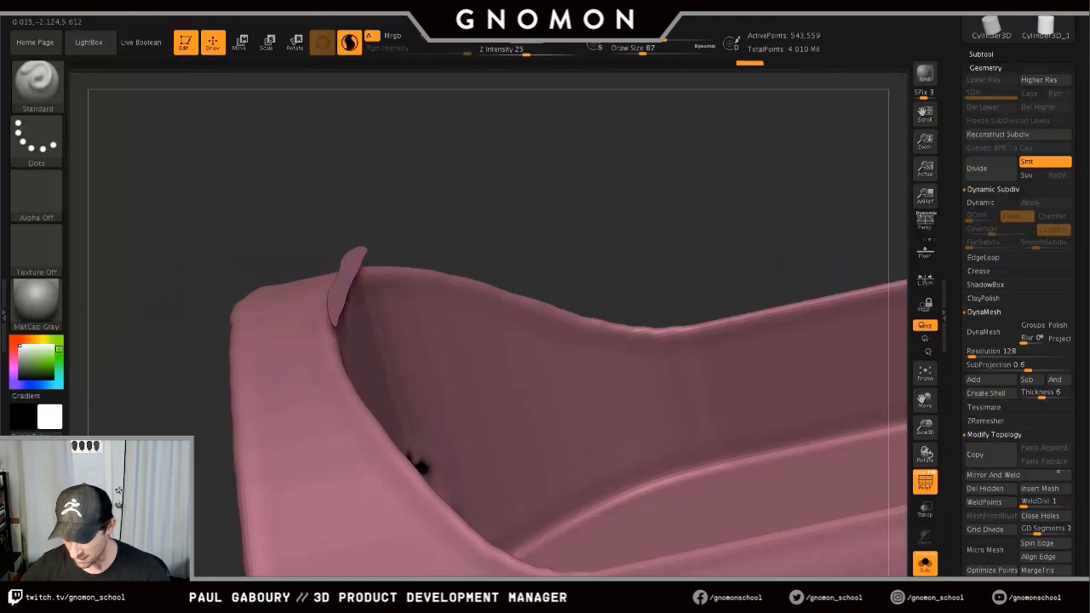
{"action": "mouse_move", "coordinate": [350, 274]}
{"action": "right_mouse_down"}
{"action": "mouse_move", "coordinate": [366, 191]}
{"action": "mouse_move", "coordinate": [333, 284]}
{"action": "right_mouse_up"}
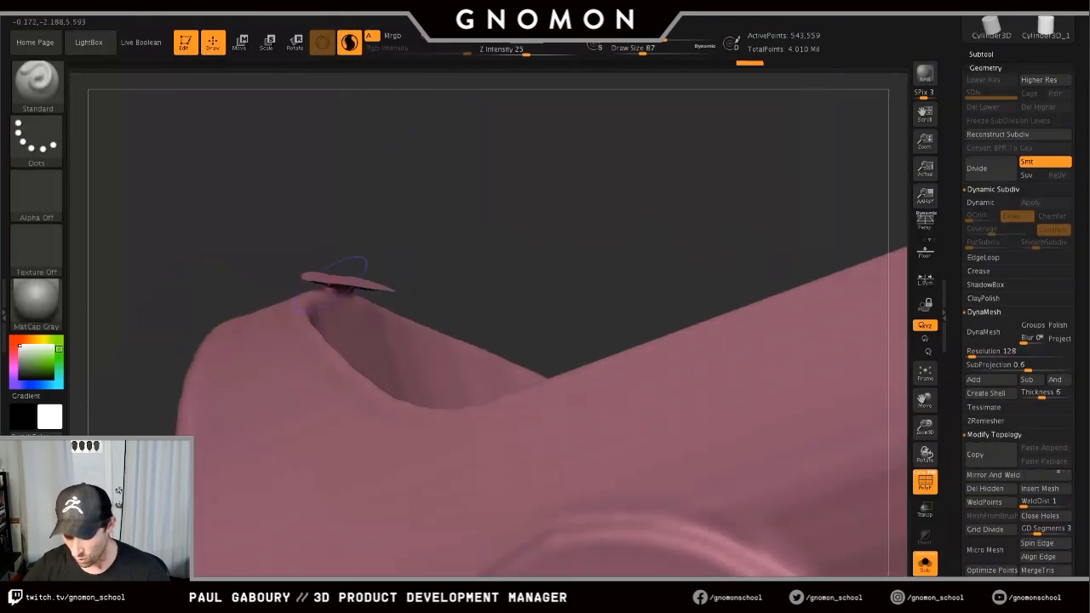
{"action": "mouse_move", "coordinate": [333, 284]}
{"action": "left_mouse_down", "text": "shift"}
{"action": "mouse_move", "coordinate": [312, 279]}
{"action": "mouse_move", "coordinate": [375, 288]}
{"action": "left_mouse_up", "text": "shift"}
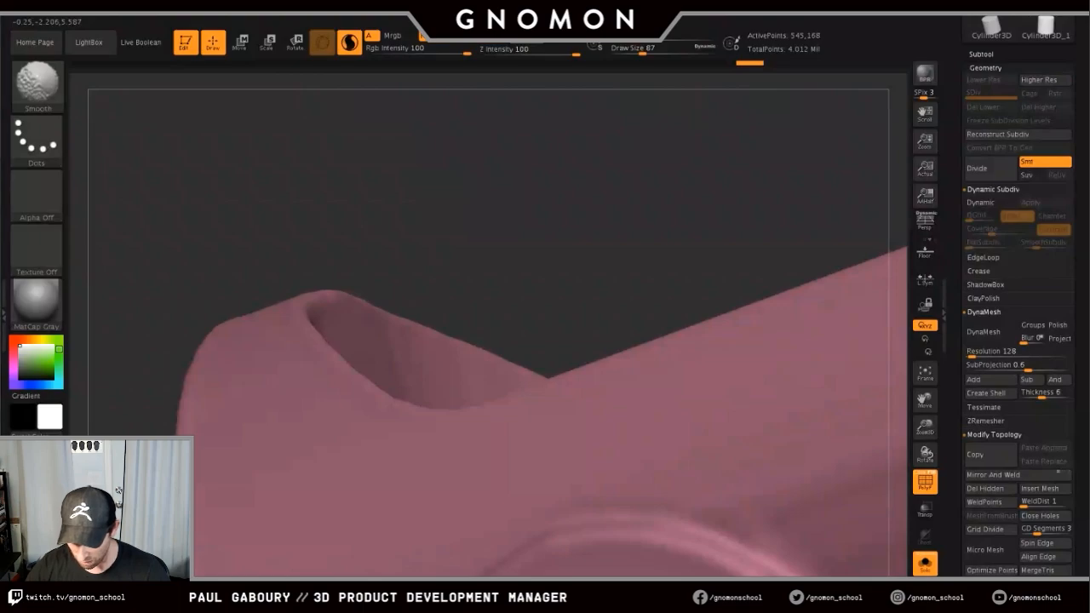
- Smooth the rim and adjoining side surface at draw size 202, and show the wireframe to check the tessellation
{"action": "key", "text": "s"}
{"action": "left_click_drag", "start_coordinate": [392, 228], "coordinate": [410, 232]}
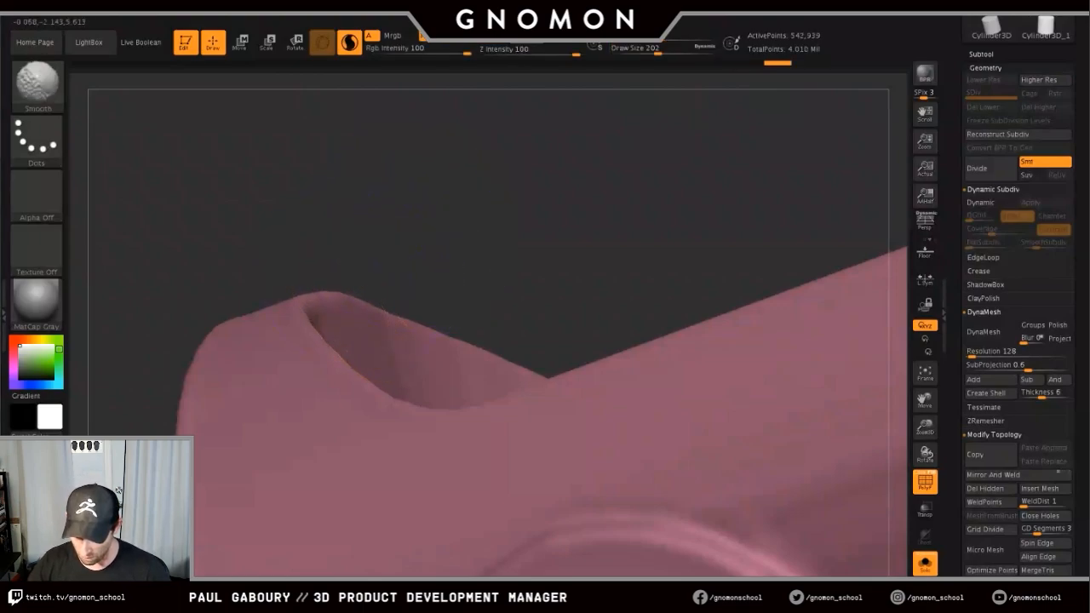
{"action": "mouse_move", "coordinate": [311, 322]}
{"action": "left_mouse_down", "text": "shift"}
{"action": "mouse_move", "coordinate": [362, 375]}
{"action": "mouse_move", "coordinate": [490, 419]}
{"action": "mouse_move", "coordinate": [634, 362]}
{"action": "left_mouse_up", "text": "shift"}
{"action": "key", "text": "shift+f"}
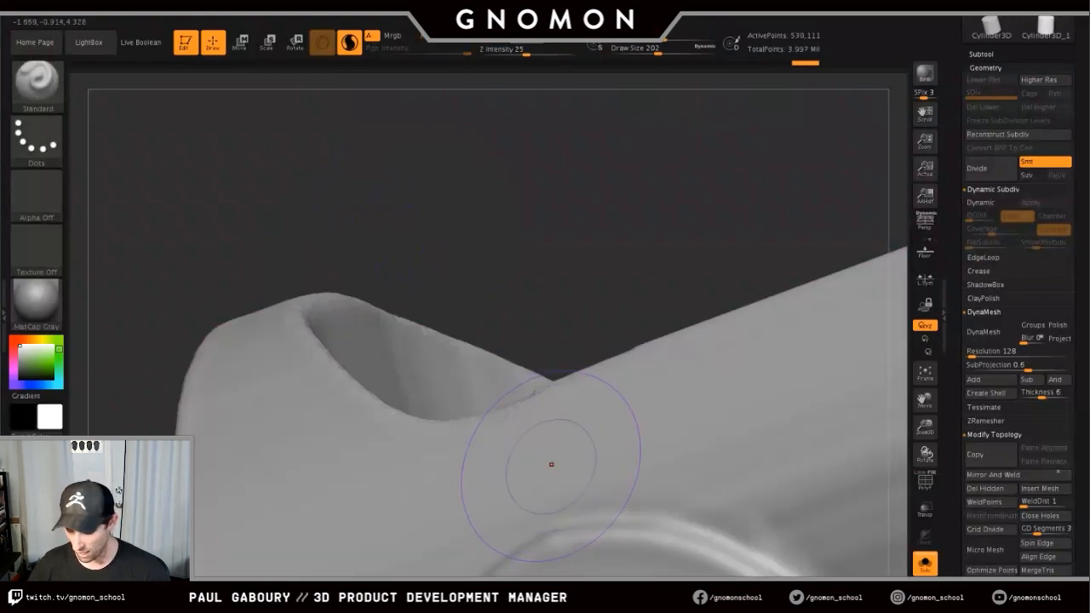
{"action": "key", "text": "shift+f"}
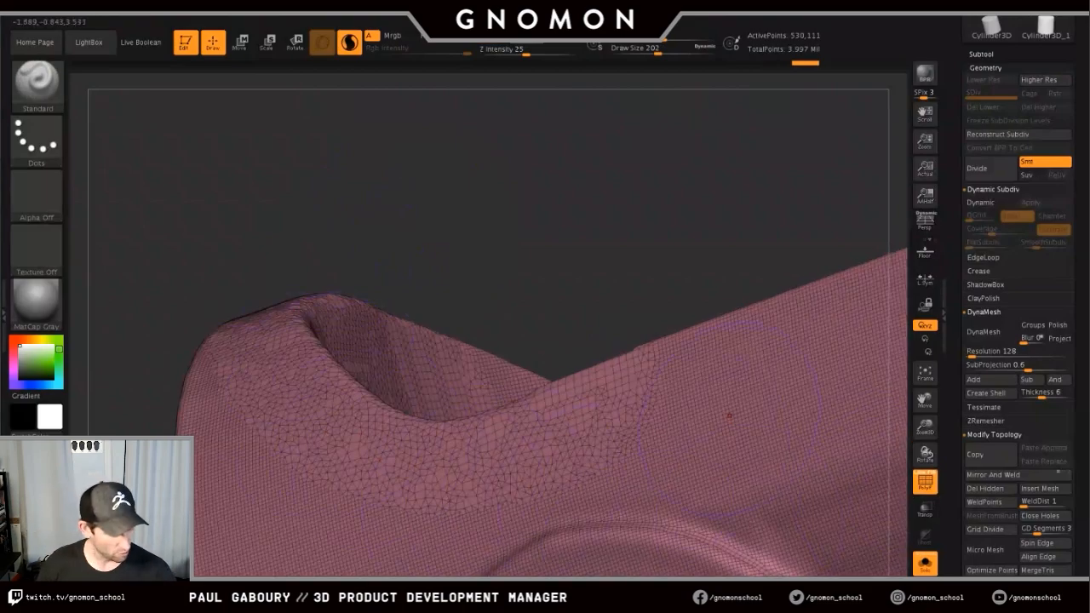
- Smooth a small test patch on the body's side at draw size 83, check its wireframe, and hide the polyframe
{"action": "key", "text": "s"}
{"action": "left_click_drag", "start_coordinate": [716, 418], "coordinate": [712, 418]}
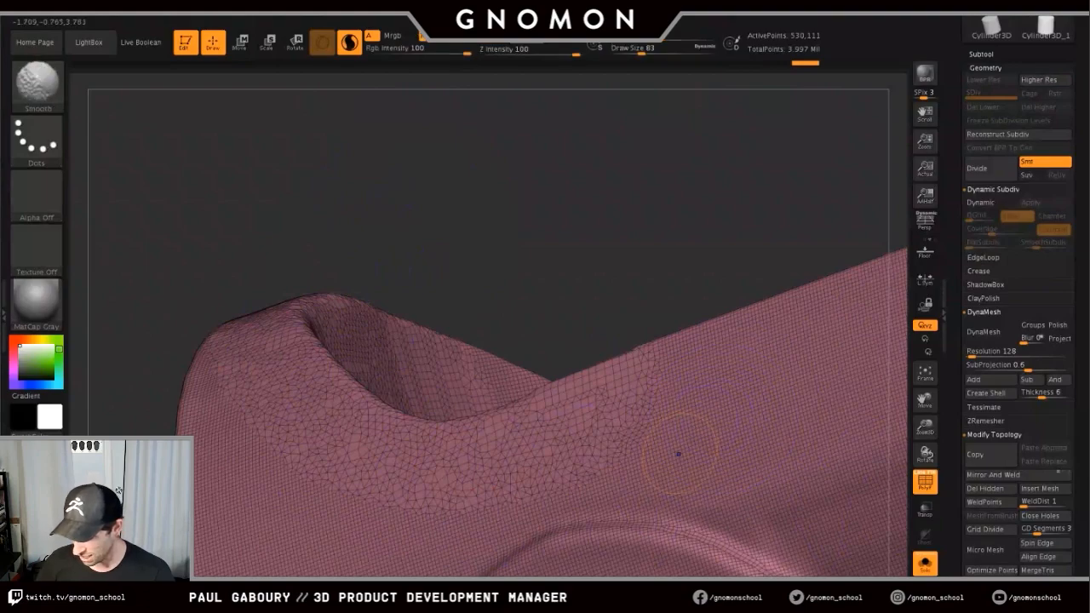
{"action": "left_click_drag", "start_coordinate": [679, 453], "coordinate": [686, 451], "text": "shift"}
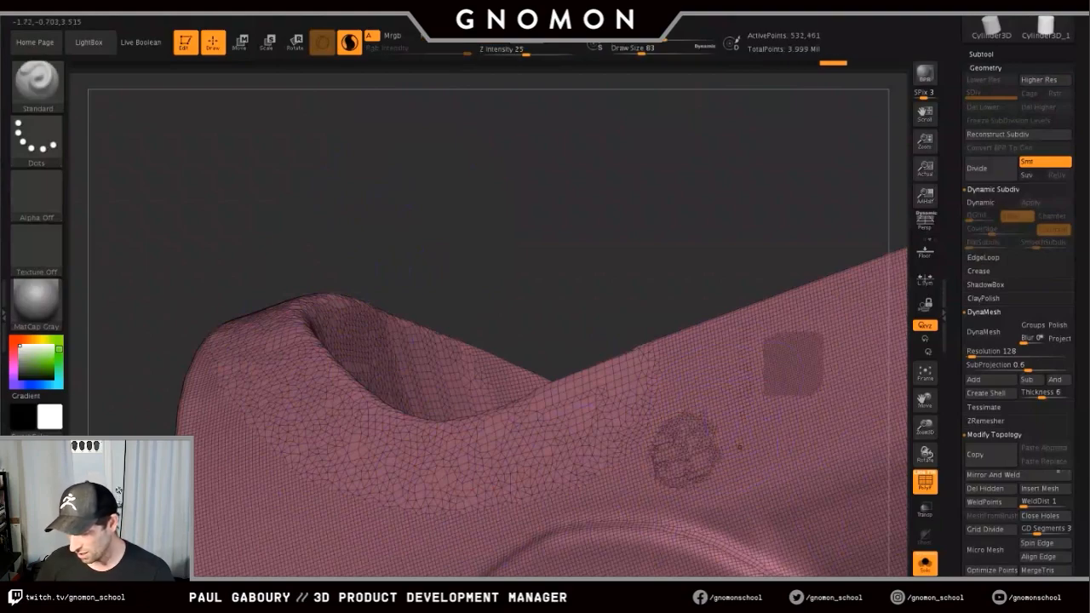
{"action": "key", "text": "ctrl"}
{"action": "left_click_drag", "start_coordinate": [794, 364], "coordinate": [742, 402], "text": "ctrl"}
{"action": "mouse_move", "coordinate": [743, 402]}
{"action": "right_mouse_down", "text": "ctrl"}
{"action": "mouse_move", "coordinate": [579, 364]}
{"action": "mouse_move", "coordinate": [336, 226]}
{"action": "mouse_move", "coordinate": [197, 165]}
{"action": "mouse_move", "coordinate": [255, 183]}
{"action": "right_mouse_up", "text": "ctrl"}
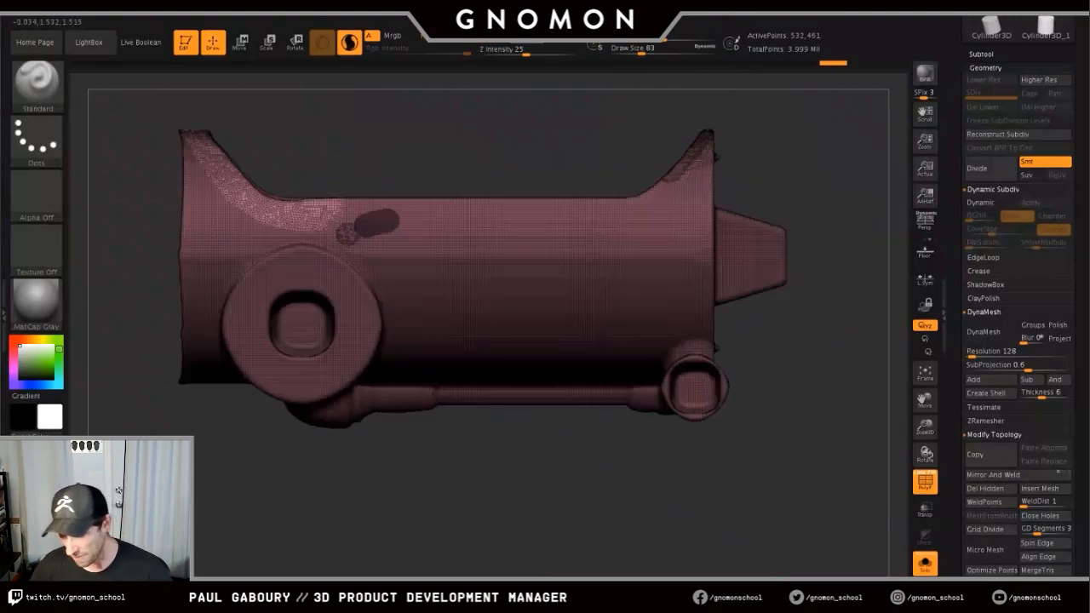
{"action": "key", "text": "shift"}
{"action": "key", "text": "shift+f"}
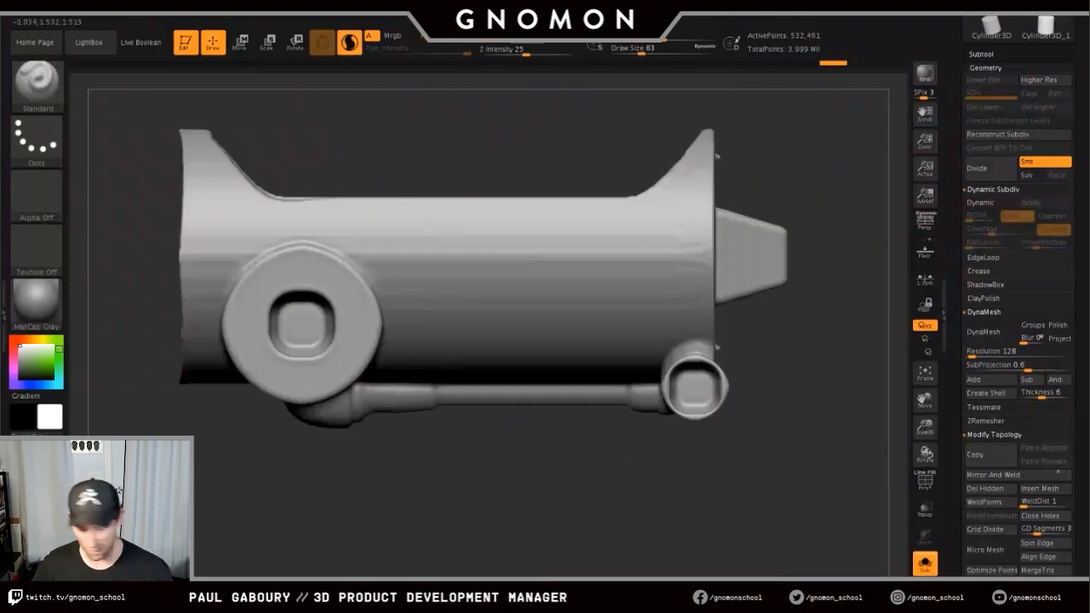
- Carve two curling scroll lines into the body's side with the DamStandard brush, the first at draw size 83 and the second at 65
{"action": "right_click_drag", "start_coordinate": [649, 468], "coordinate": [638, 511], "text": "alt"}
{"action": "key", "text": "b"}
{"action": "key", "text": "d"}
{"action": "key", "text": "s"}
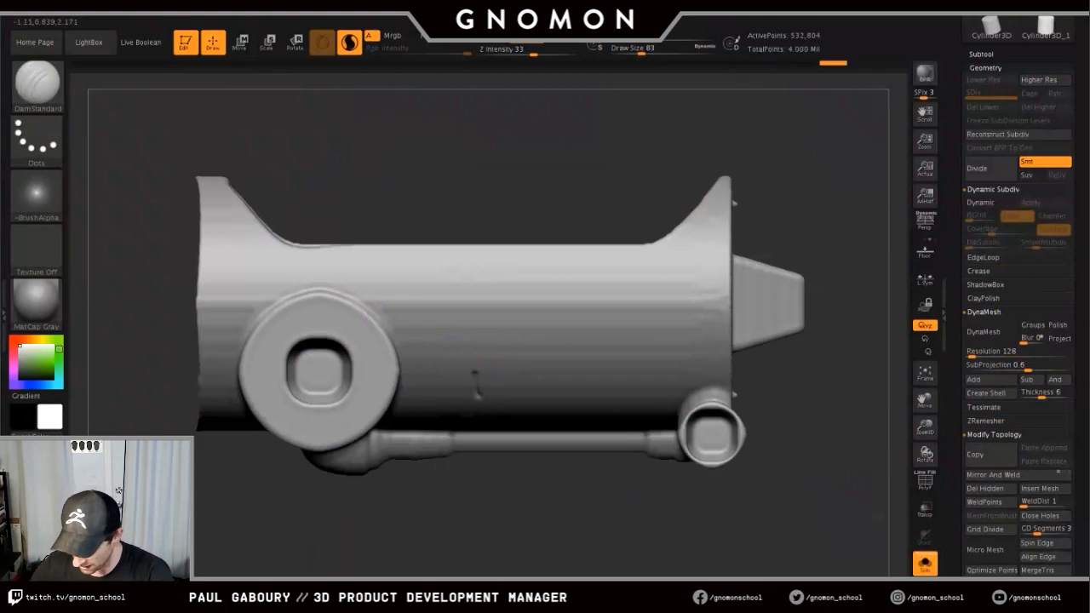
{"action": "mouse_move", "coordinate": [475, 375]}
{"action": "left_mouse_down"}
{"action": "mouse_move", "coordinate": [510, 332]}
{"action": "mouse_move", "coordinate": [562, 336]}
{"action": "mouse_move", "coordinate": [567, 283]}
{"action": "mouse_move", "coordinate": [541, 311]}
{"action": "mouse_move", "coordinate": [555, 305]}
{"action": "left_mouse_up"}
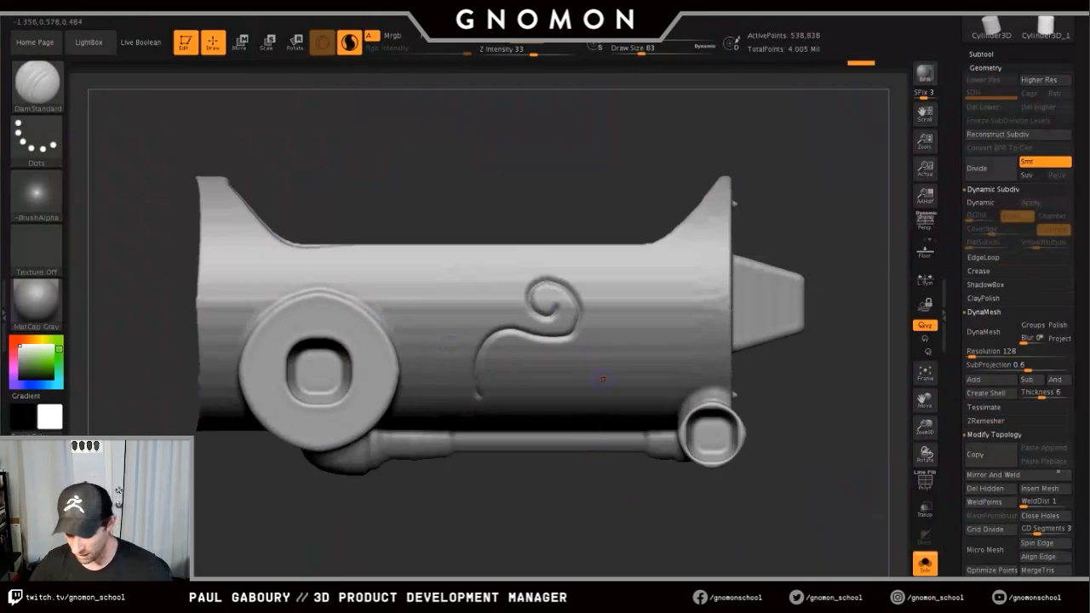
{"action": "key", "text": "s"}
{"action": "mouse_move", "coordinate": [603, 380]}
{"action": "left_mouse_down"}
{"action": "mouse_move", "coordinate": [657, 302]}
{"action": "mouse_move", "coordinate": [618, 313]}
{"action": "mouse_move", "coordinate": [635, 321]}
{"action": "left_mouse_up"}
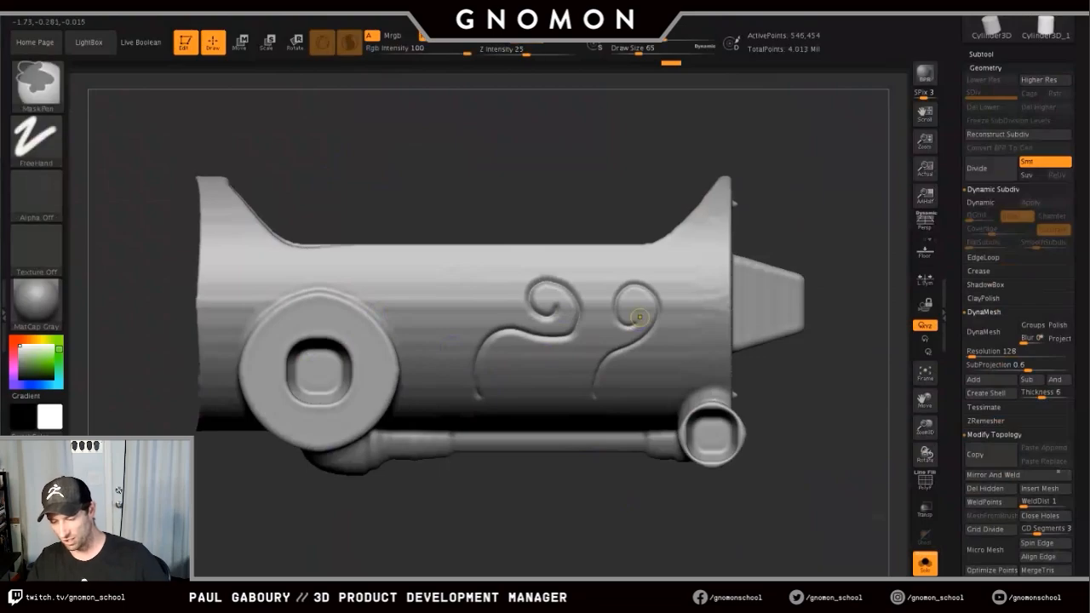
- Undo the two scroll lines carved into the body's side
{"action": "key", "text": "ctrl+z"}
{"action": "key", "text": "ctrl+z"}
{"action": "key", "text": "ctrl+z"}
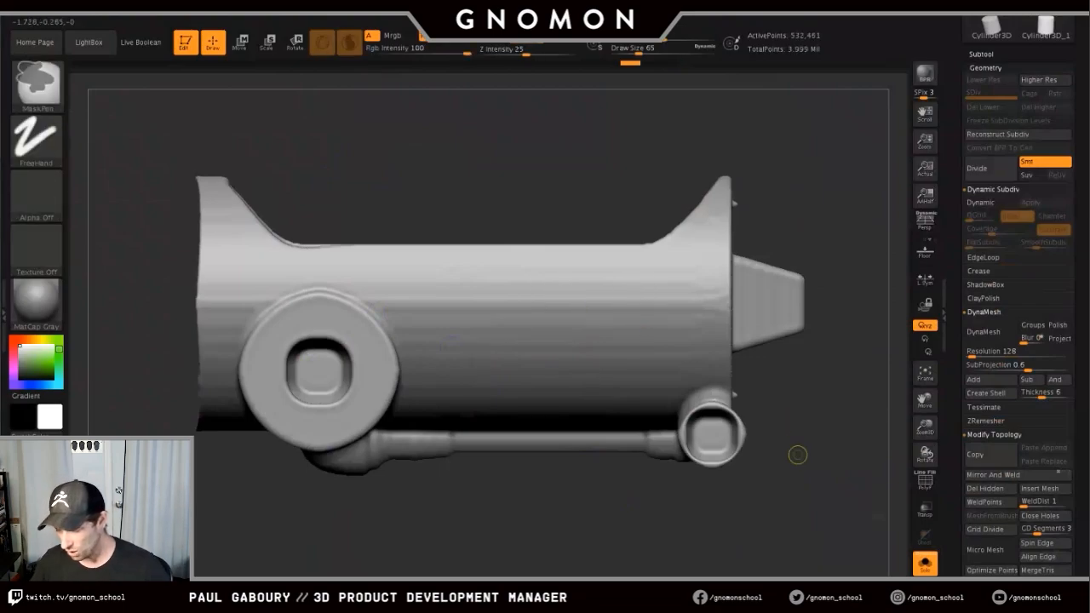
{"action": "mouse_move", "coordinate": [797, 454]}
{"action": "right_mouse_down", "text": "ctrl"}
{"action": "mouse_move", "coordinate": [791, 383]}
{"action": "mouse_move", "coordinate": [732, 418]}
{"action": "mouse_move", "coordinate": [722, 458]}
{"action": "mouse_move", "coordinate": [797, 453]}
{"action": "mouse_move", "coordinate": [716, 456]}
{"action": "right_mouse_up", "text": "ctrl"}
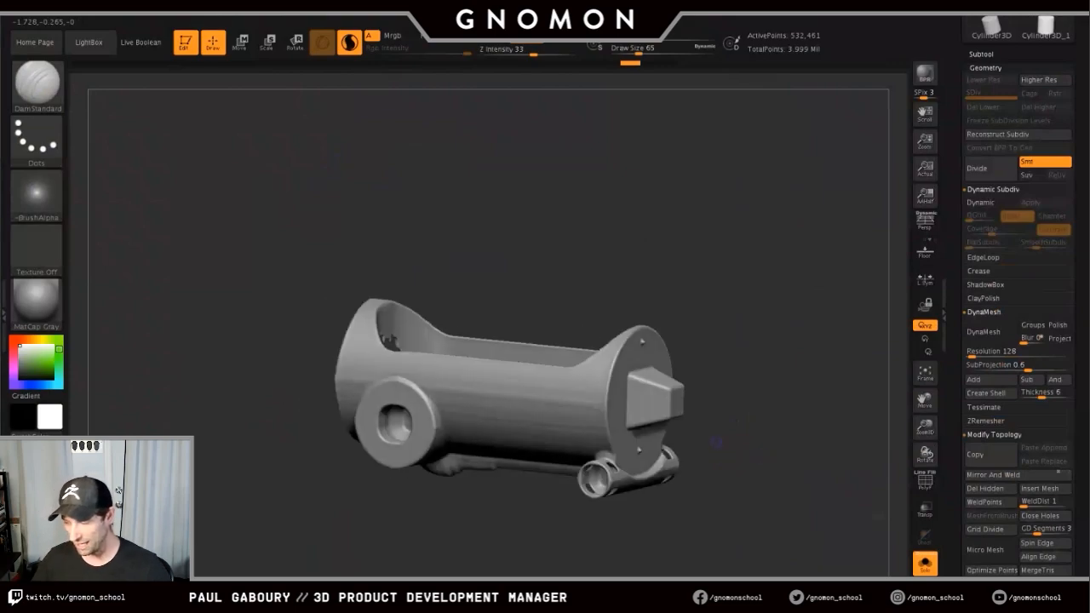
- Select the New Changed Body1 subtool, check its wireframe and polygroups, and hide the polyframe
{"action": "left_click", "coordinate": [980, 54]}
{"action": "left_click", "coordinate": [1026, 118]}
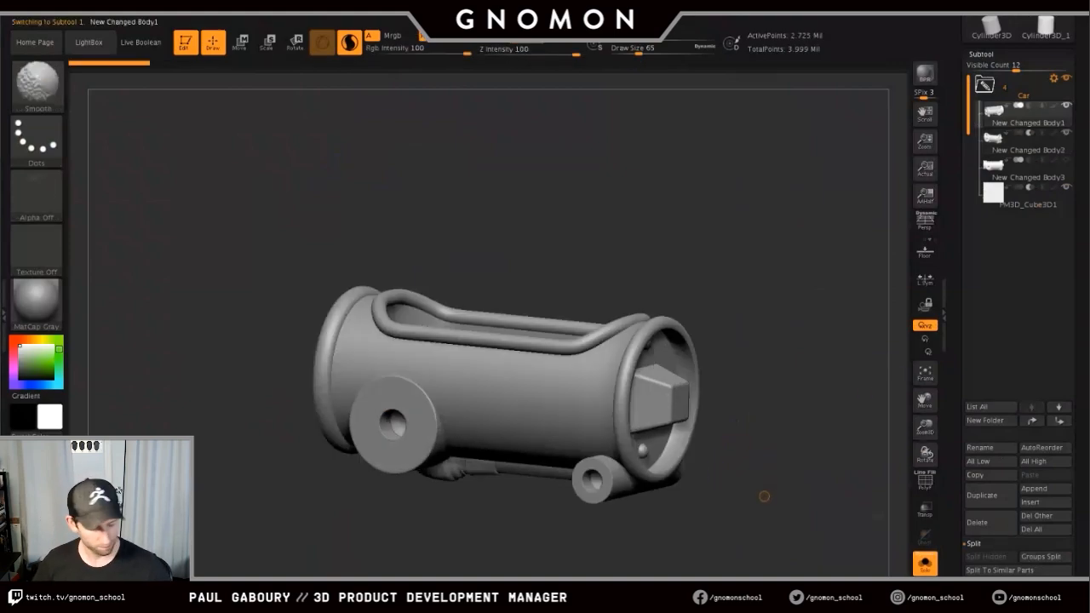
{"action": "key", "text": "shift+f"}
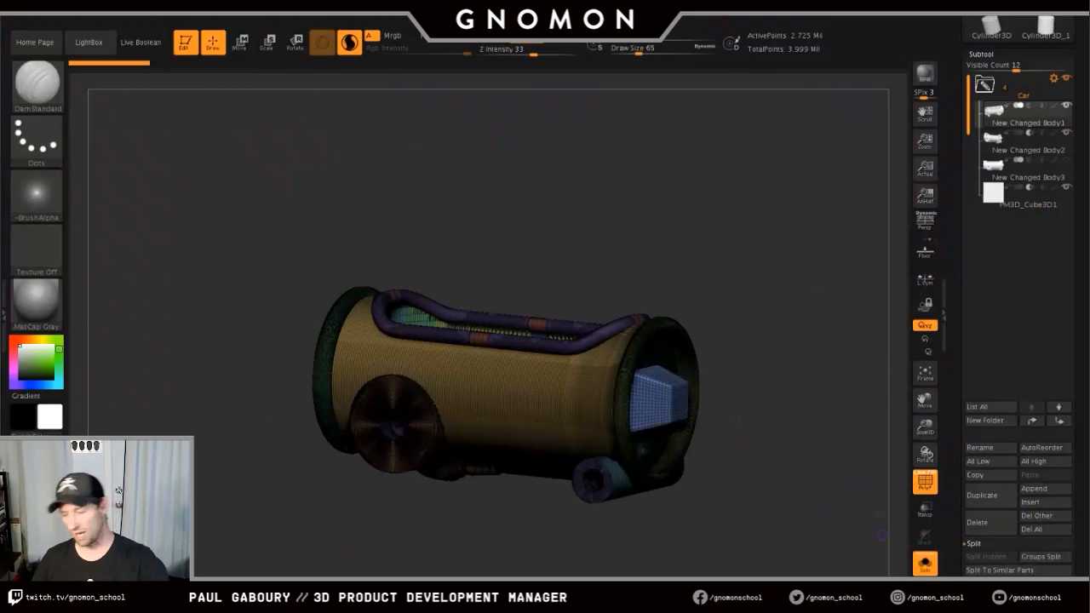
{"action": "key", "text": "shift+f"}
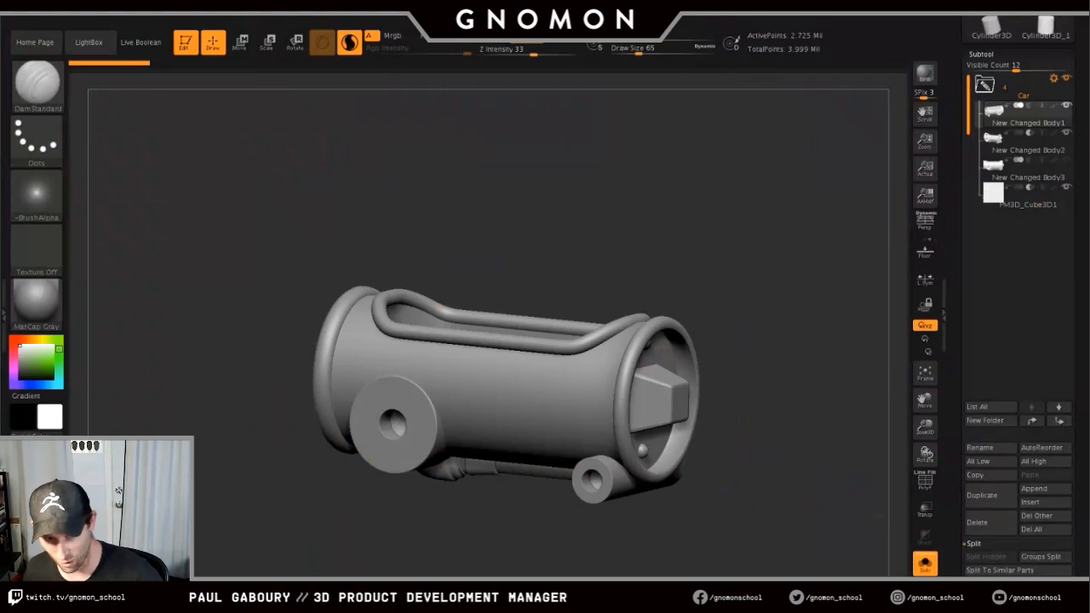
- Collapse the Scale Master settings and expand the Decimation Master settings
{"action": "mouse_move", "coordinate": [725, 491]}
{"action": "left_mouse_down"}
{"action": "mouse_move", "coordinate": [725, 468]}
{"action": "mouse_move", "coordinate": [723, 505]}
{"action": "mouse_move", "coordinate": [723, 491]}
{"action": "left_mouse_up"}
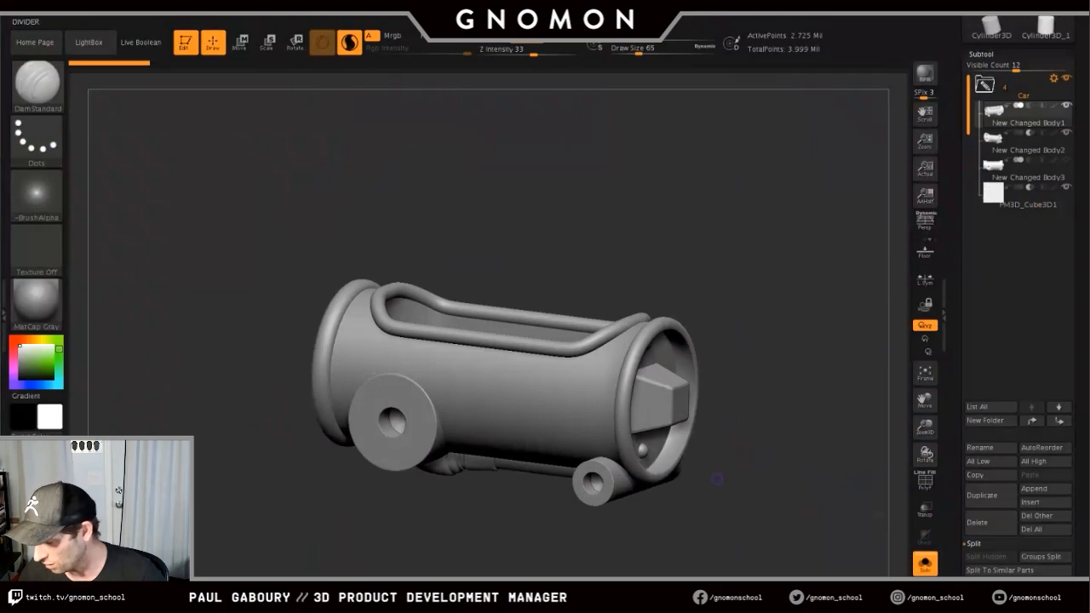
{"action": "left_click_drag", "start_coordinate": [955, 137], "coordinate": [954, 524]}
{"action": "left_click_drag", "start_coordinate": [954, 460], "coordinate": [954, 554]}
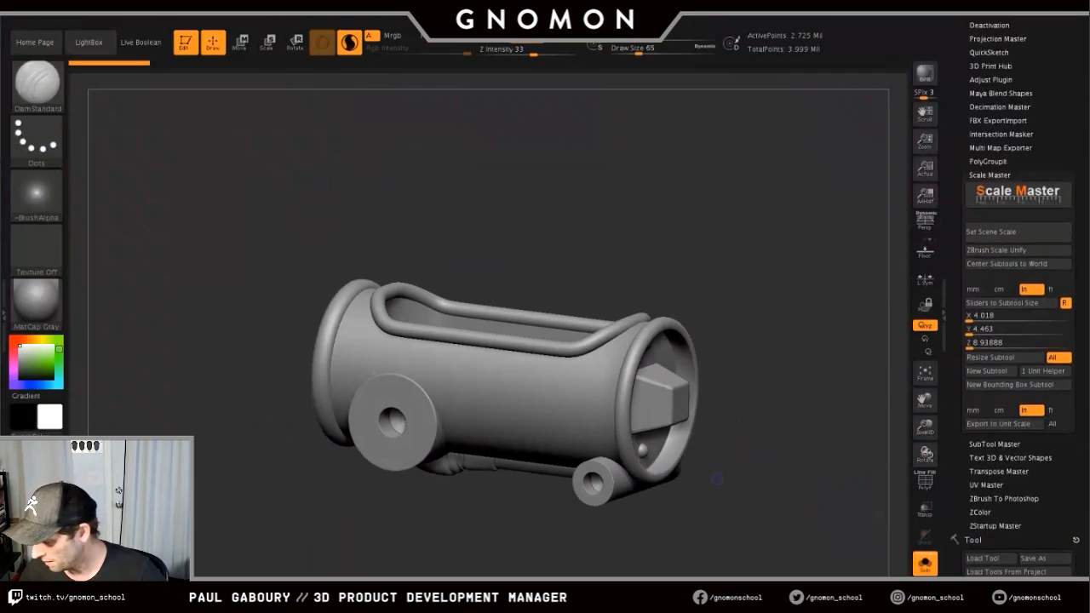
{"action": "left_click", "coordinate": [989, 174]}
{"action": "left_click", "coordinate": [1000, 106]}
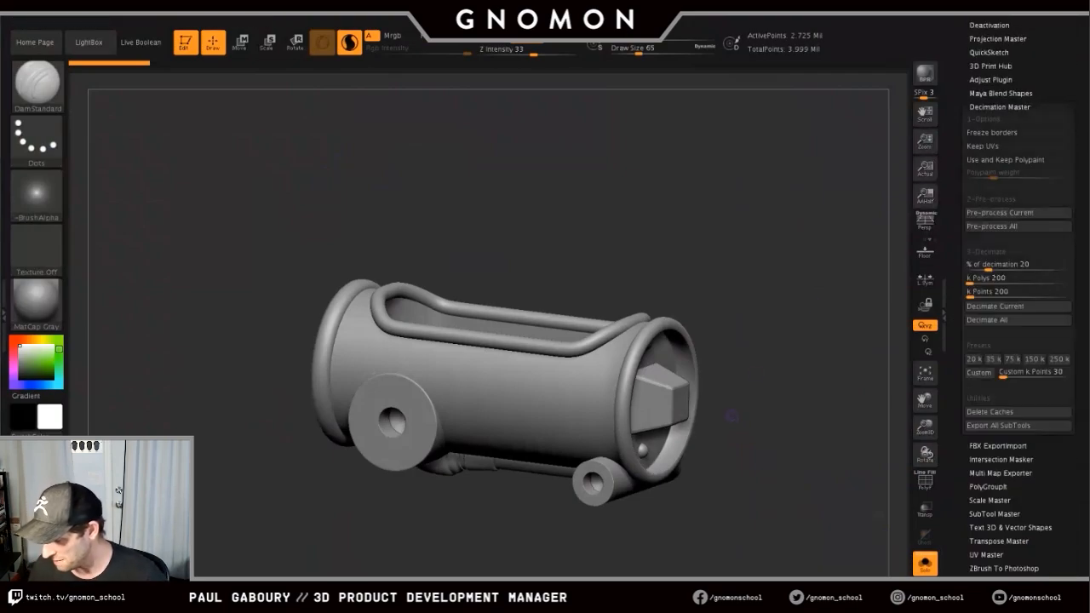
- Show the polyframe, combine the whole body into a single polygroup, and pre-process the current subtool for decimation
{"action": "left_click_drag", "start_coordinate": [770, 362], "coordinate": [755, 401]}
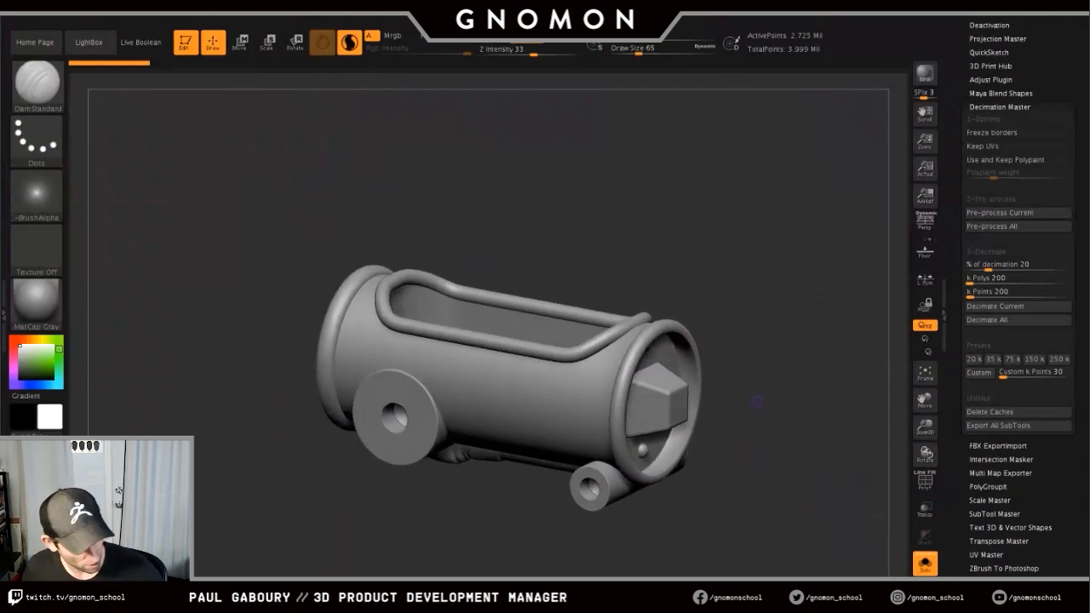
{"action": "key", "text": "shift+f"}
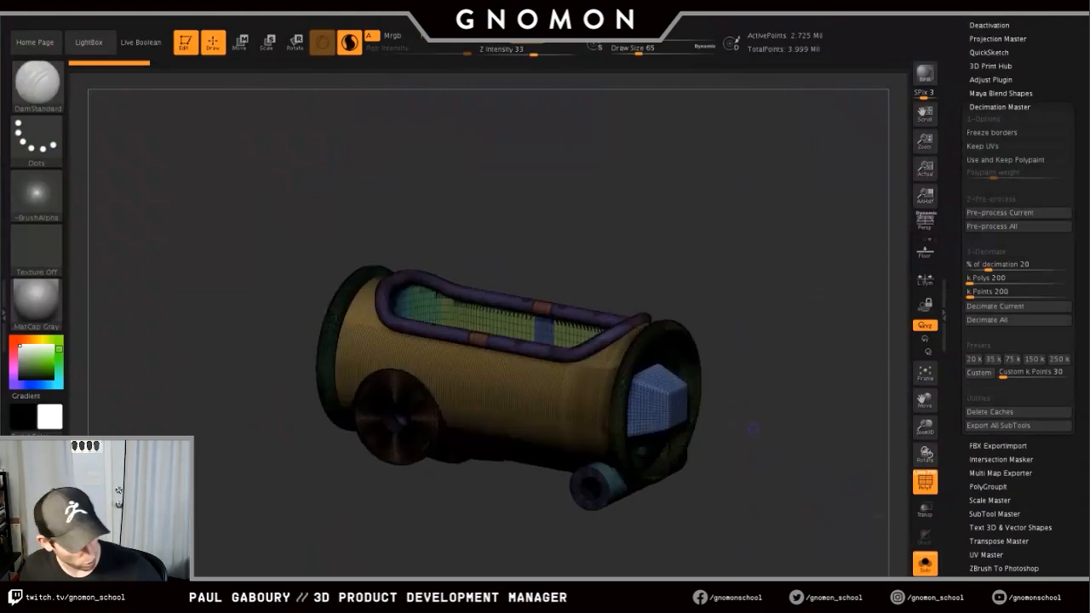
{"action": "key", "text": "ctrl+w"}
{"action": "mouse_move", "coordinate": [755, 400]}
{"action": "left_mouse_down", "text": "alt"}
{"action": "mouse_move", "coordinate": [733, 372]}
{"action": "mouse_move", "coordinate": [739, 458]}
{"action": "left_mouse_up", "text": "alt"}
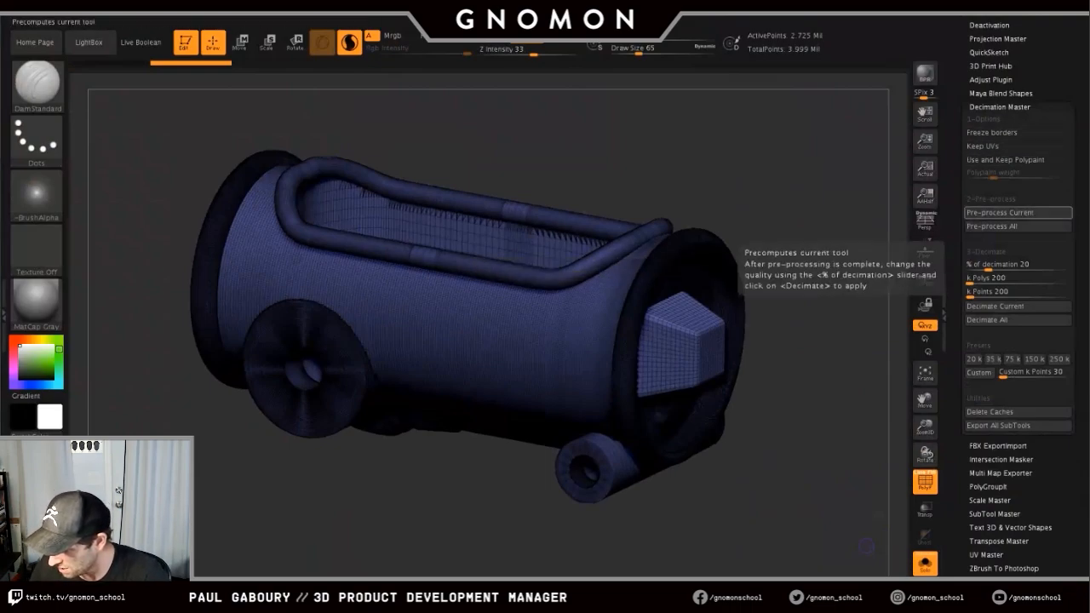
{"action": "left_click", "coordinate": [1004, 213]}
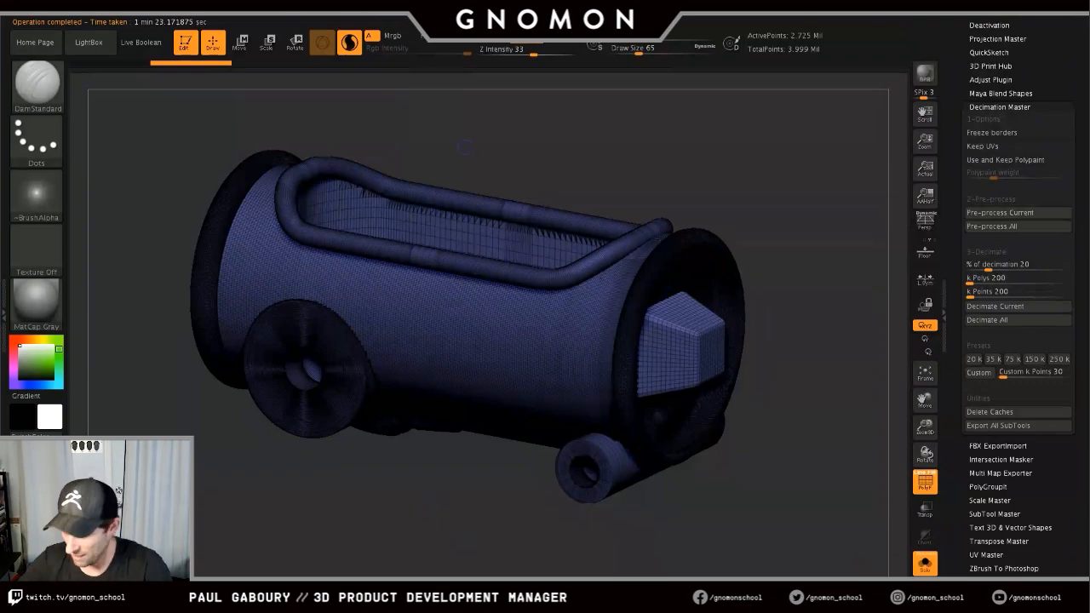
- Review the Decimation Master preferences, including Uniform Mesh and Delete caches at start, and check the Config preferences
{"action": "left_click", "coordinate": [458, 10]}
{"action": "left_click", "coordinate": [485, 561]}
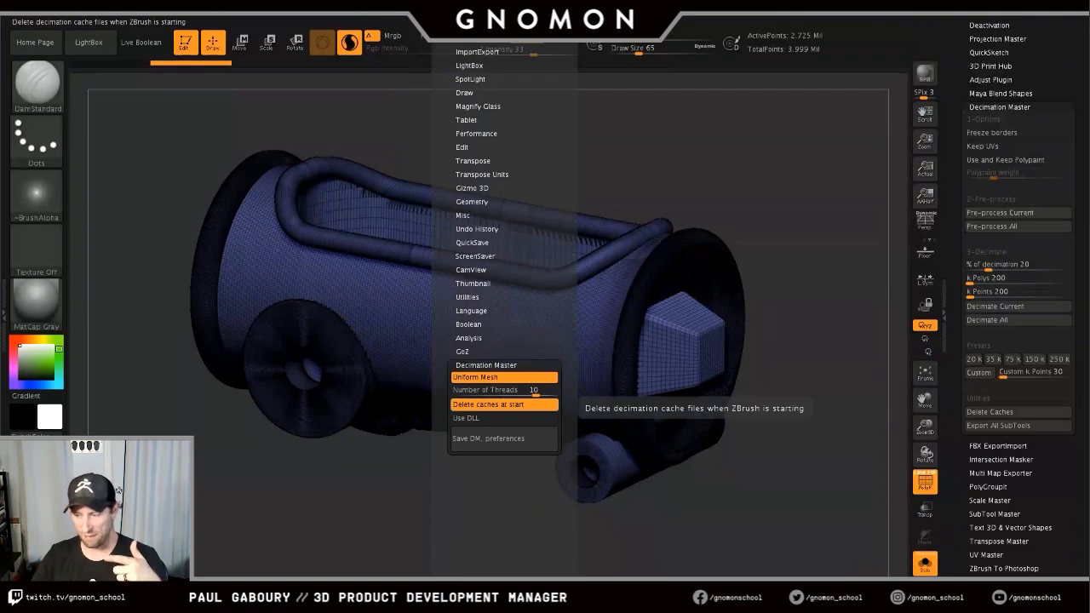
{"action": "left_click_drag", "start_coordinate": [568, 400], "coordinate": [567, 549]}
{"action": "left_click", "coordinate": [466, 51]}
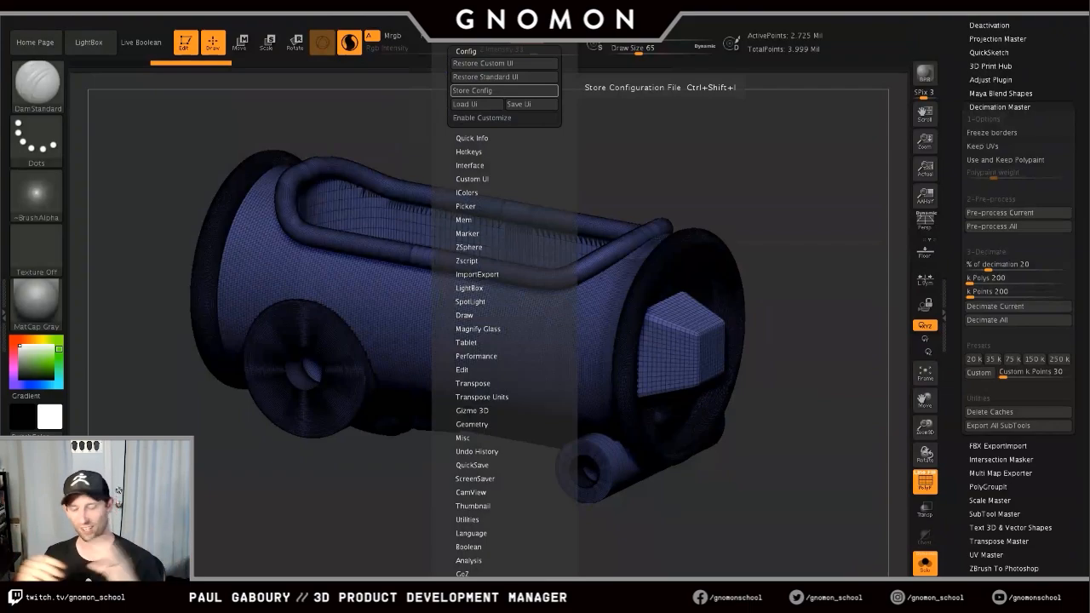
{"action": "left_click", "coordinate": [486, 586]}
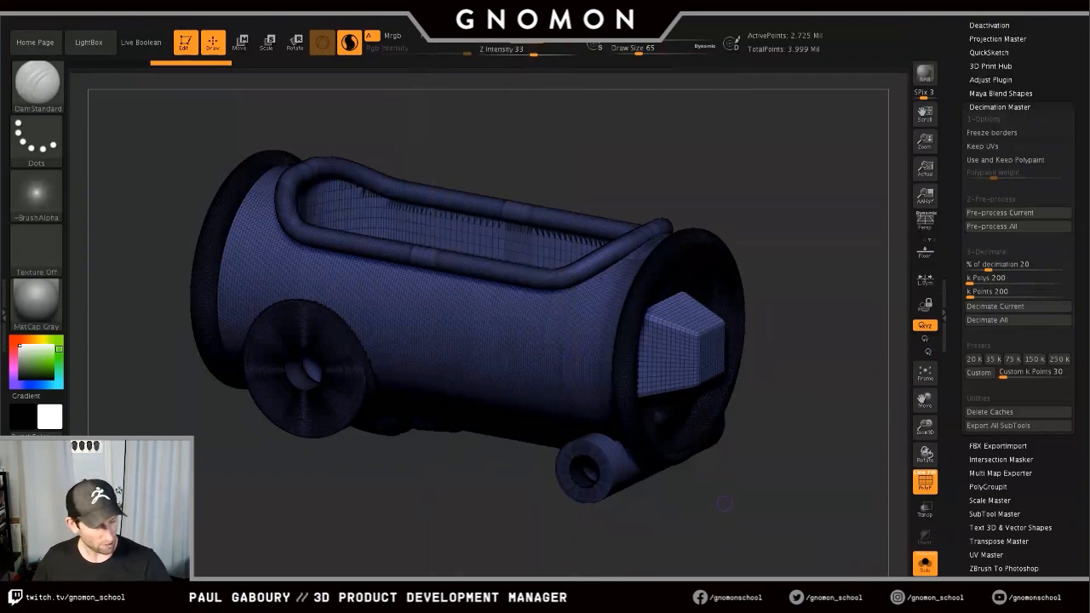
- Hide the polyframe, decimate the current subtool to 20%, and undo and redo it to compare the point counts
{"action": "key", "text": "shift+f"}
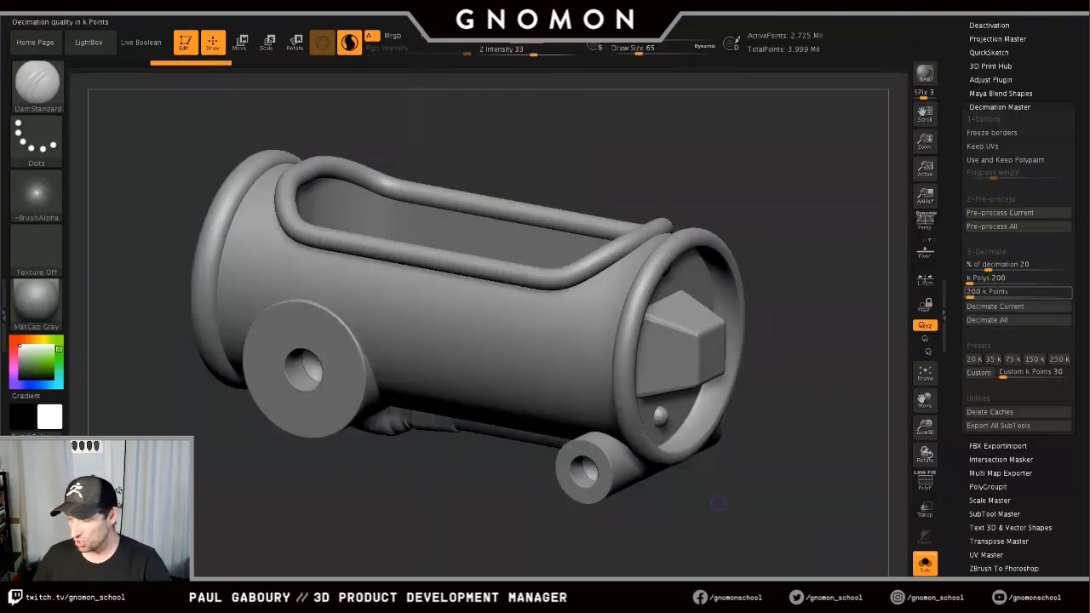
{"action": "left_click", "coordinate": [995, 306]}
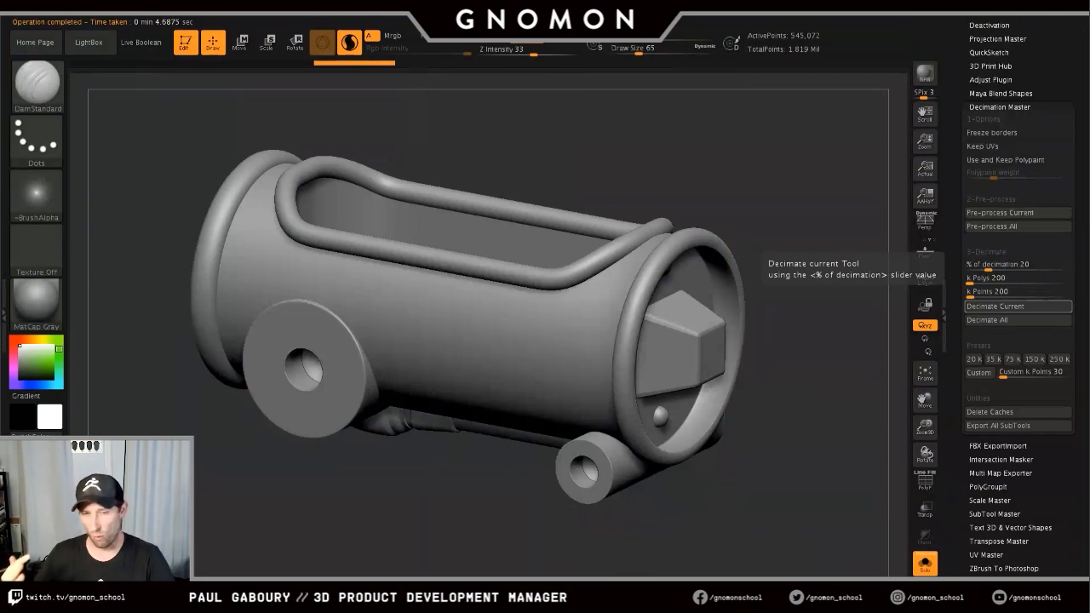
{"action": "key", "text": "ctrl"}
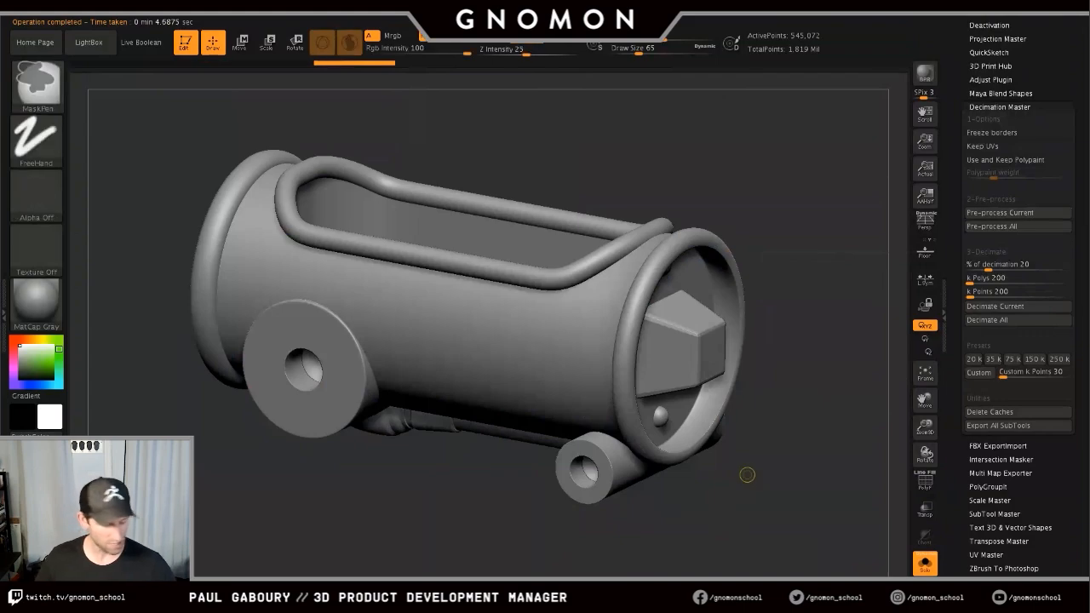
{"action": "key", "text": "ctrl+z"}
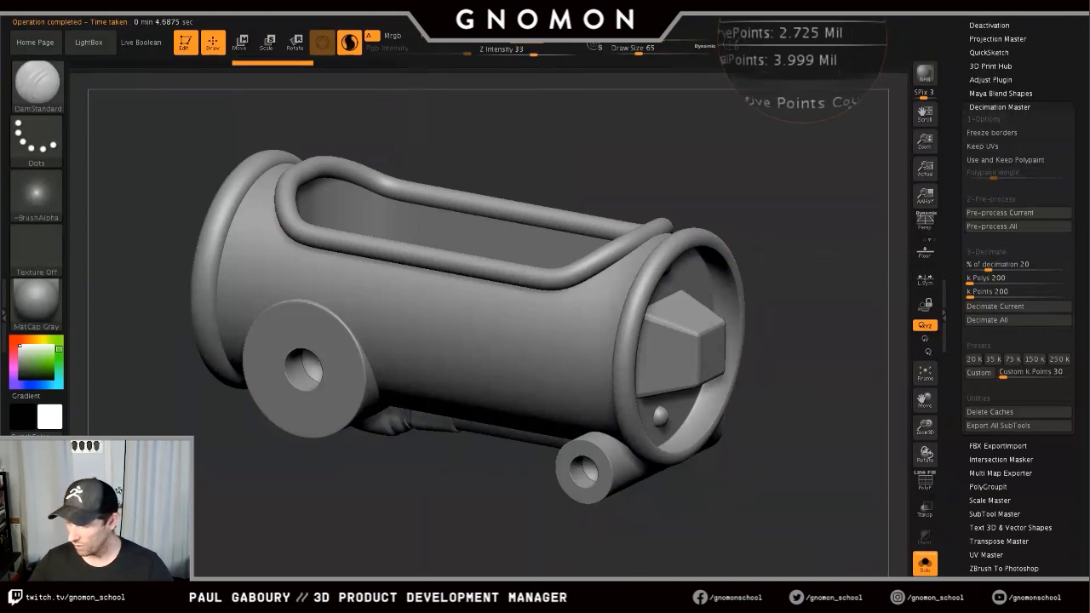
{"action": "key", "text": "ctrl+shift"}
{"action": "key", "text": "ctrl+shift+z"}
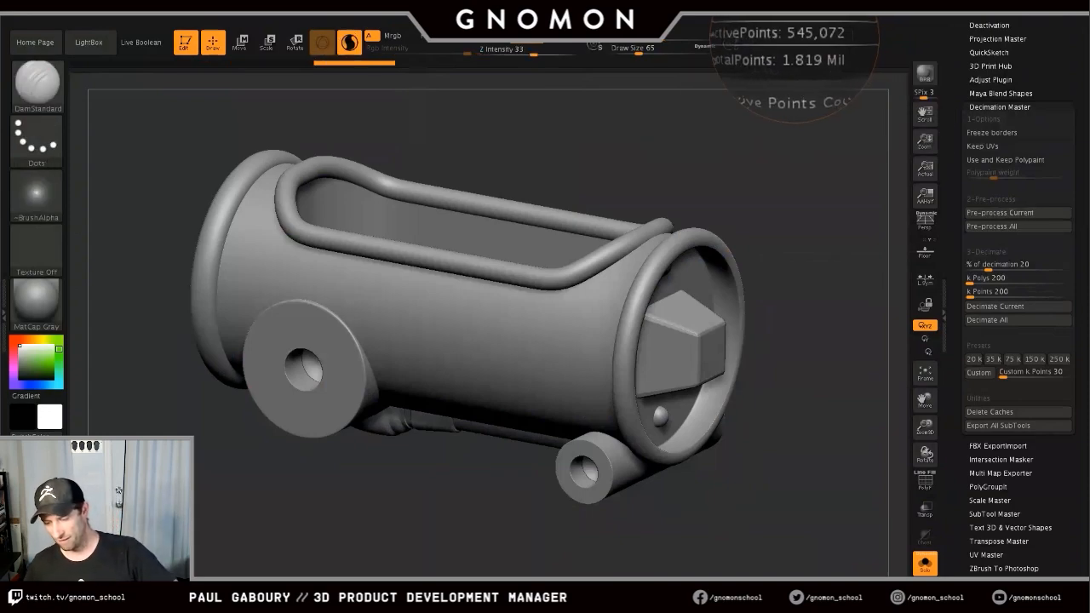
- Inspect the decimated body's triangulated wireframe, hide the polyframe, and undo the decimation
{"action": "key", "text": "shift"}
{"action": "key", "text": "shift+f"}
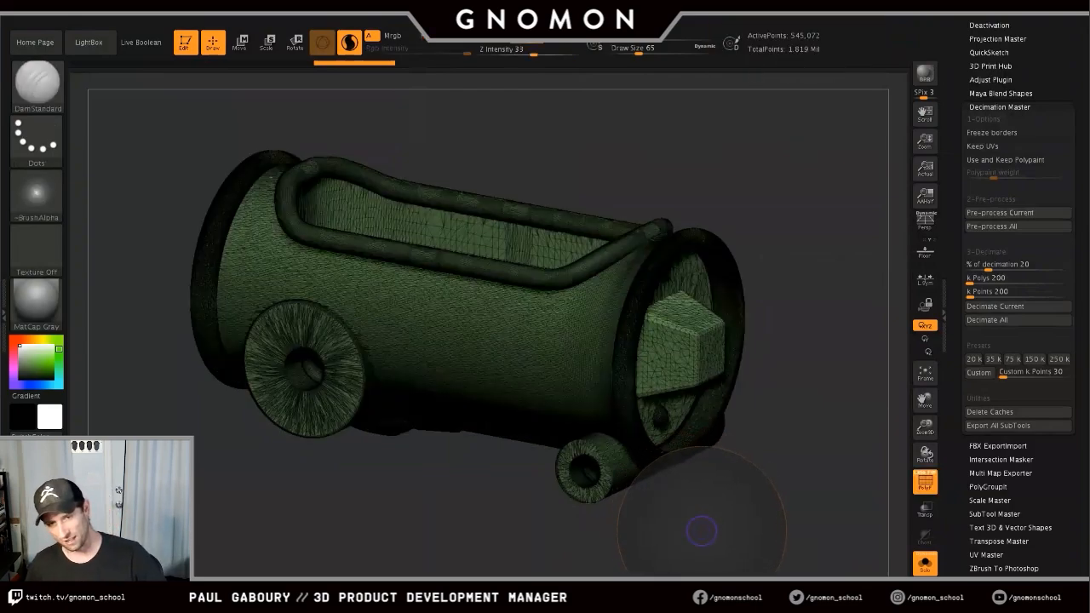
{"action": "key", "text": "shift+f"}
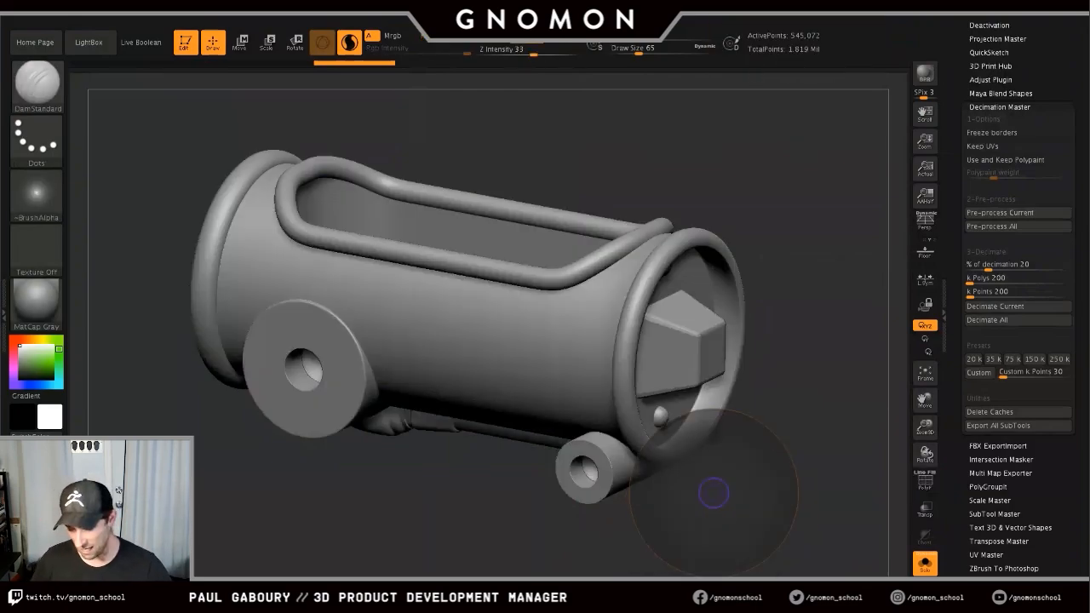
{"action": "key", "text": "shift"}
{"action": "mouse_move", "coordinate": [715, 506]}
{"action": "right_mouse_down", "text": "ctrl"}
{"action": "mouse_move", "coordinate": [689, 495]}
{"action": "mouse_move", "coordinate": [641, 434]}
{"action": "right_mouse_up", "text": "ctrl"}
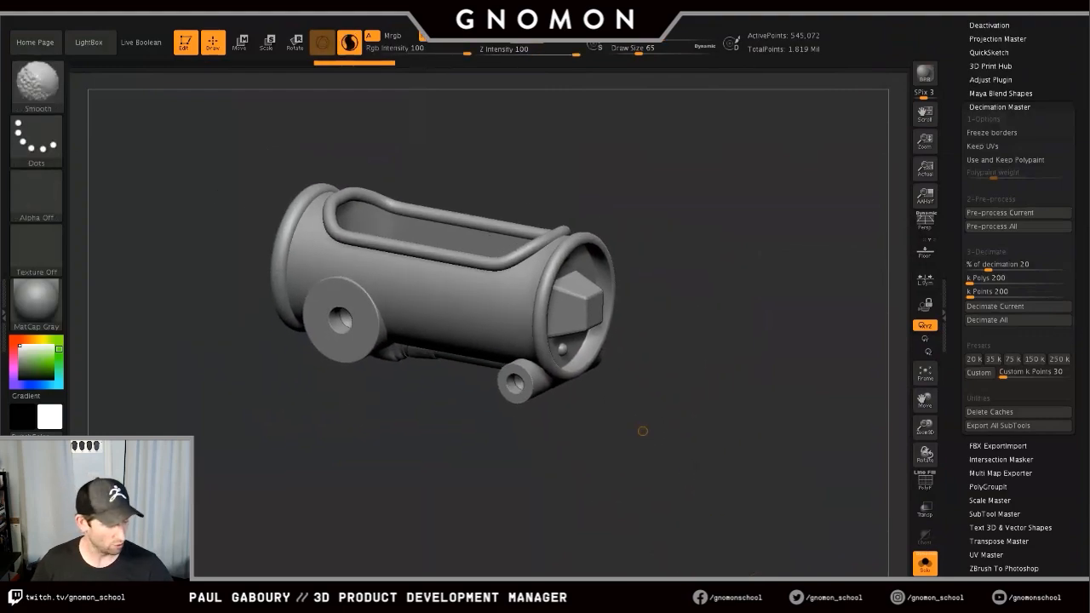
{"action": "key", "text": "ctrl+z"}
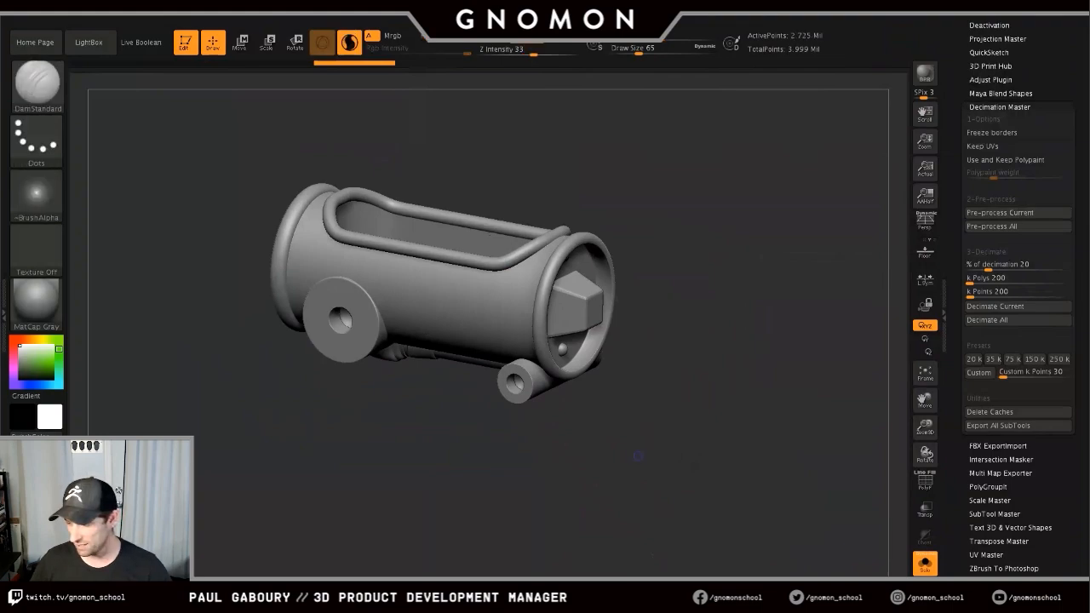
- Stamp two canvas snapshots of the undecimated body, one of the GPK logo end and one at an angle showing the interior
{"action": "right_click_drag", "start_coordinate": [640, 438], "coordinate": [570, 376], "text": "alt"}
{"action": "right_click_drag", "start_coordinate": [570, 375], "coordinate": [639, 298]}
{"action": "right_click_drag", "start_coordinate": [508, 305], "coordinate": [491, 319], "text": "alt"}
{"action": "key", "text": "shift+s"}
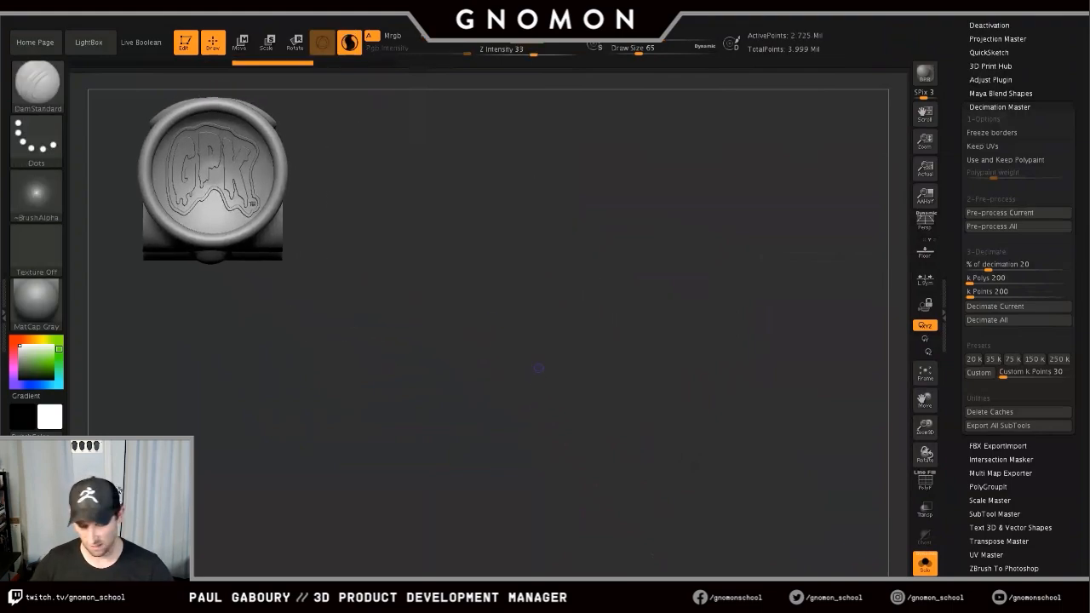
{"action": "right_click_drag", "start_coordinate": [539, 370], "coordinate": [438, 568], "text": "alt"}
{"action": "right_click_drag", "start_coordinate": [502, 425], "coordinate": [502, 536], "text": "alt"}
{"action": "mouse_move", "coordinate": [589, 465]}
{"action": "right_mouse_down", "text": "alt"}
{"action": "mouse_move", "coordinate": [587, 478]}
{"action": "mouse_move", "coordinate": [609, 471]}
{"action": "right_mouse_up", "text": "alt"}
{"action": "key", "text": "shift+s"}
{"action": "right_click_drag", "start_coordinate": [378, 540], "coordinate": [677, 453], "text": "alt"}
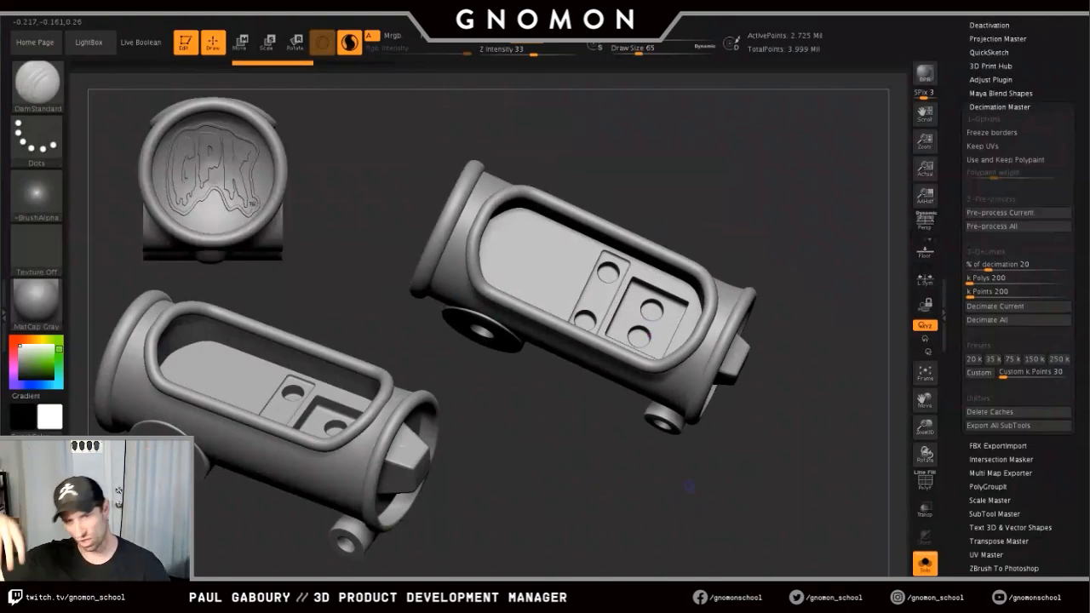
- Decimate the live body to 20% beside the snapshots, check its wireframe, and hide the polyframe
{"action": "left_click_drag", "start_coordinate": [749, 502], "coordinate": [772, 438]}
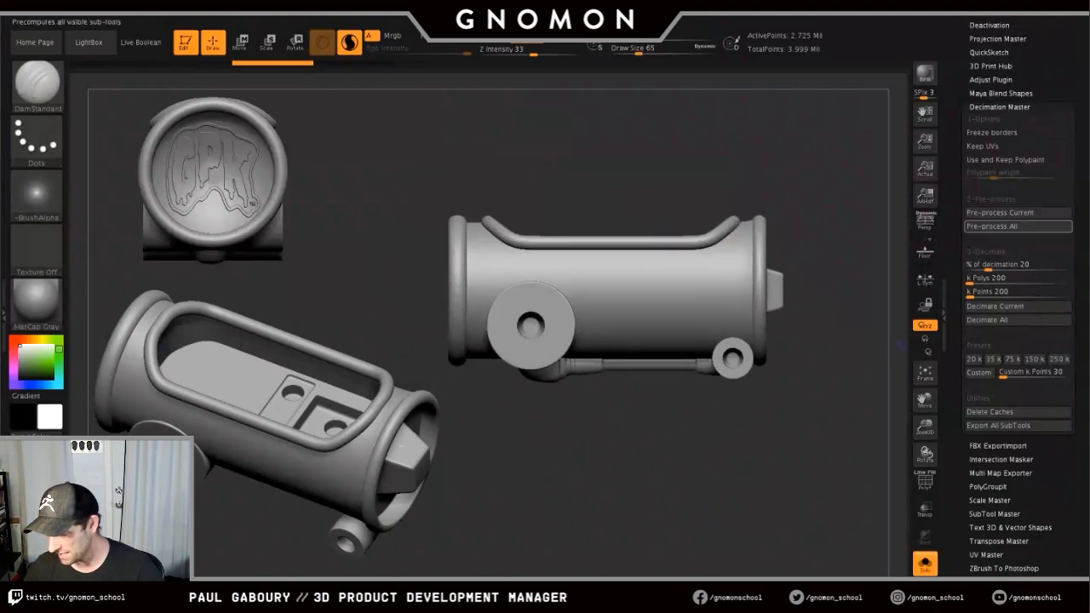
{"action": "left_click", "coordinate": [994, 306]}
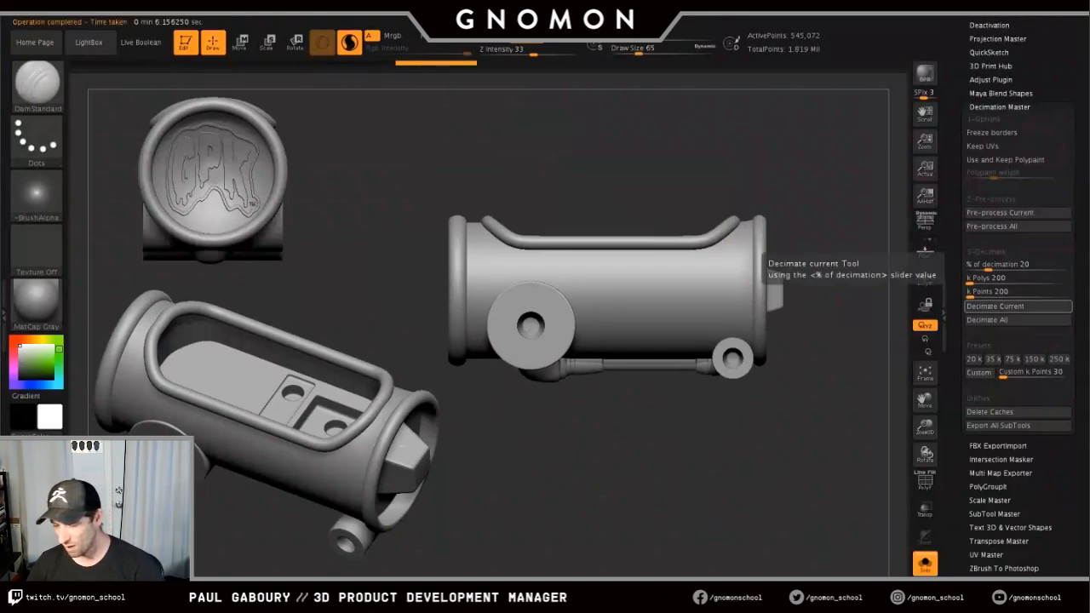
{"action": "left_click_drag", "start_coordinate": [681, 451], "coordinate": [729, 460]}
{"action": "key", "text": "shift"}
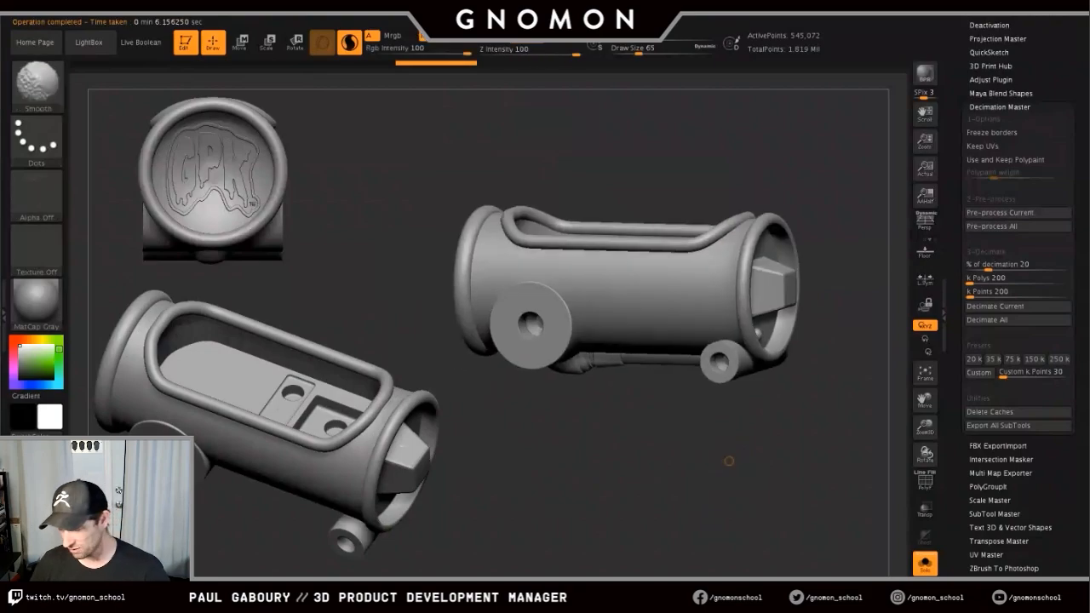
{"action": "key", "text": "shift+f"}
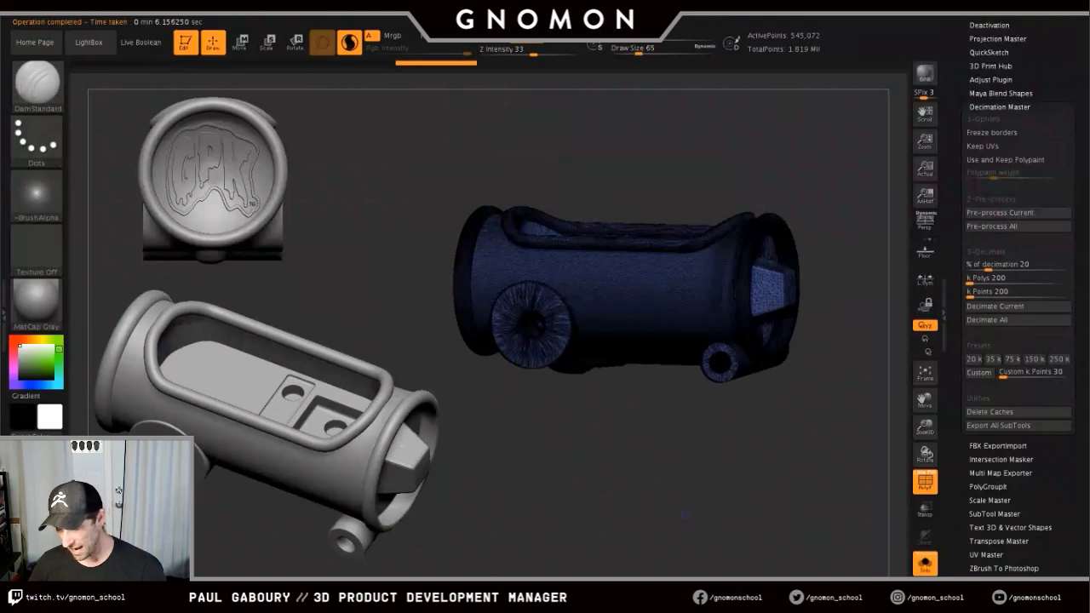
{"action": "key", "text": "shift+f"}
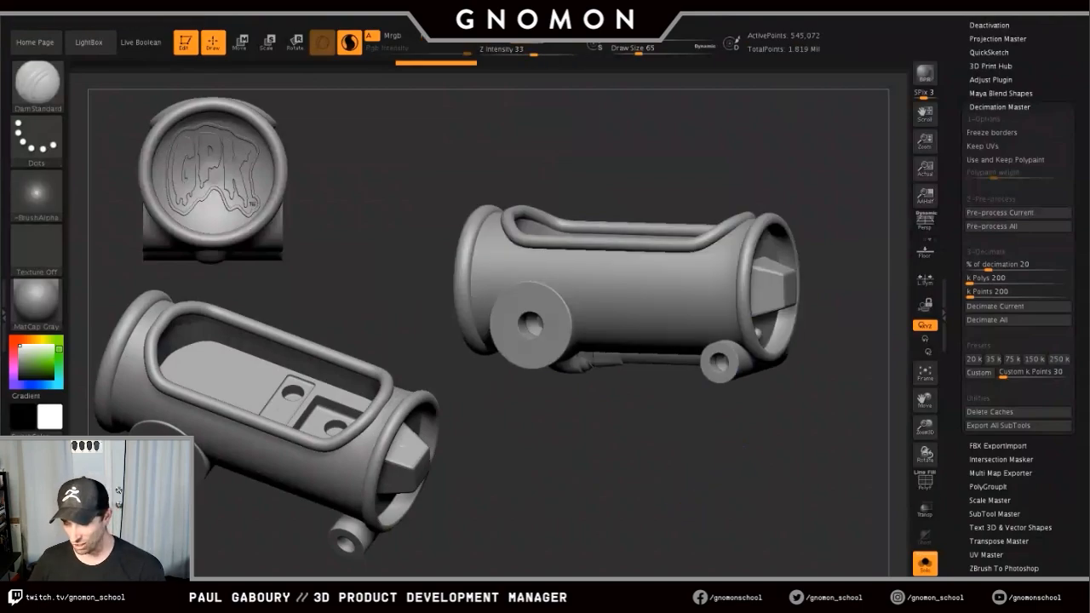
- Turn the body to its GPK logo end, set the decimation percentage to 10, and decimate the current subtool
{"action": "left_click_drag", "start_coordinate": [596, 455], "coordinate": [723, 458]}
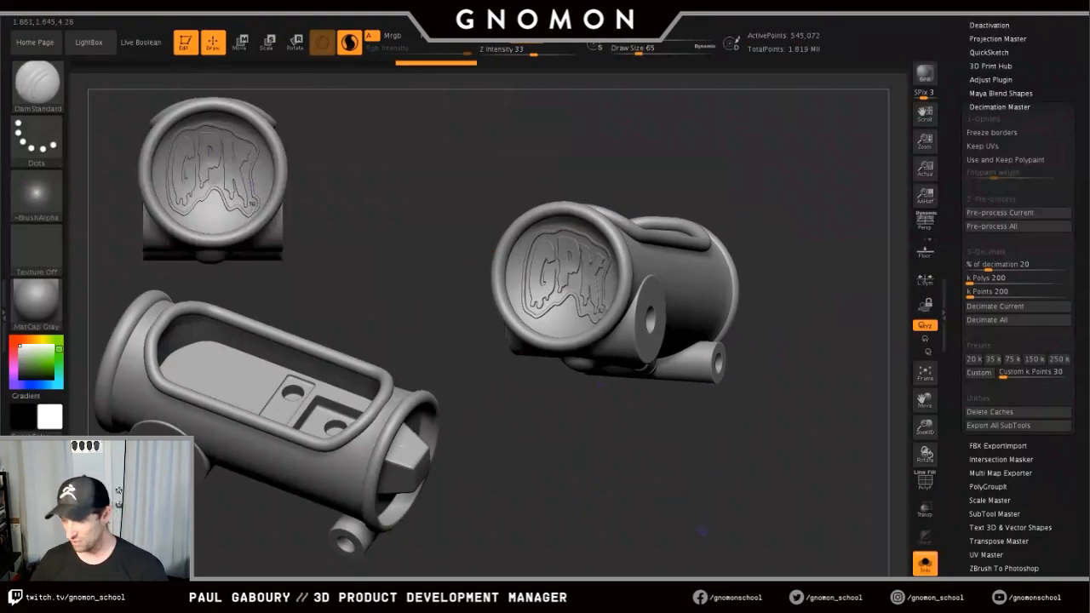
{"action": "left_click", "coordinate": [972, 265]}
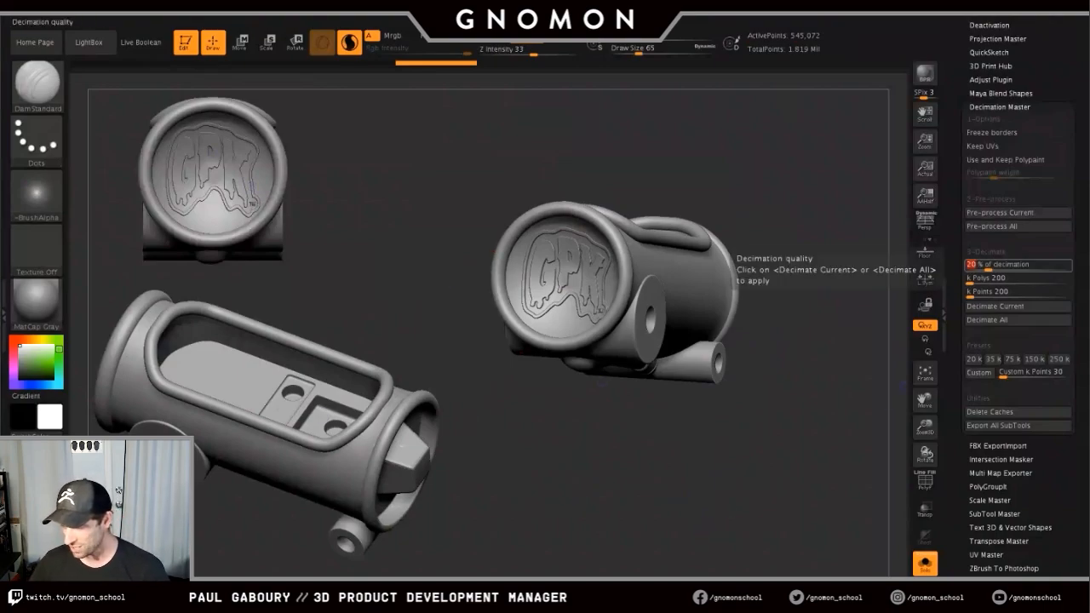
{"action": "type", "text": "10"}
{"action": "key", "text": "Return"}
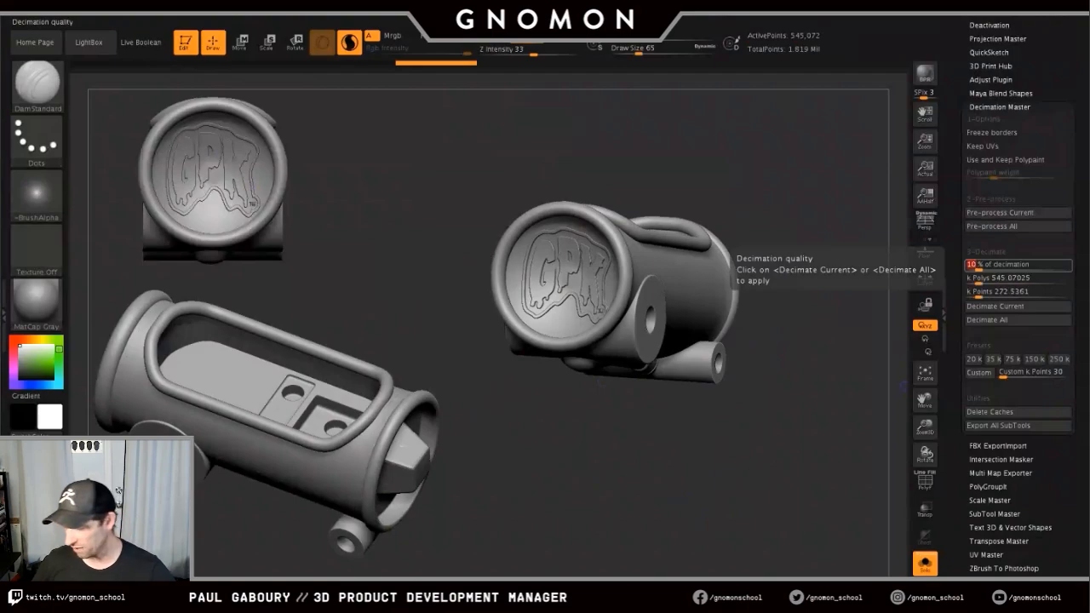
{"action": "left_click", "coordinate": [994, 306]}
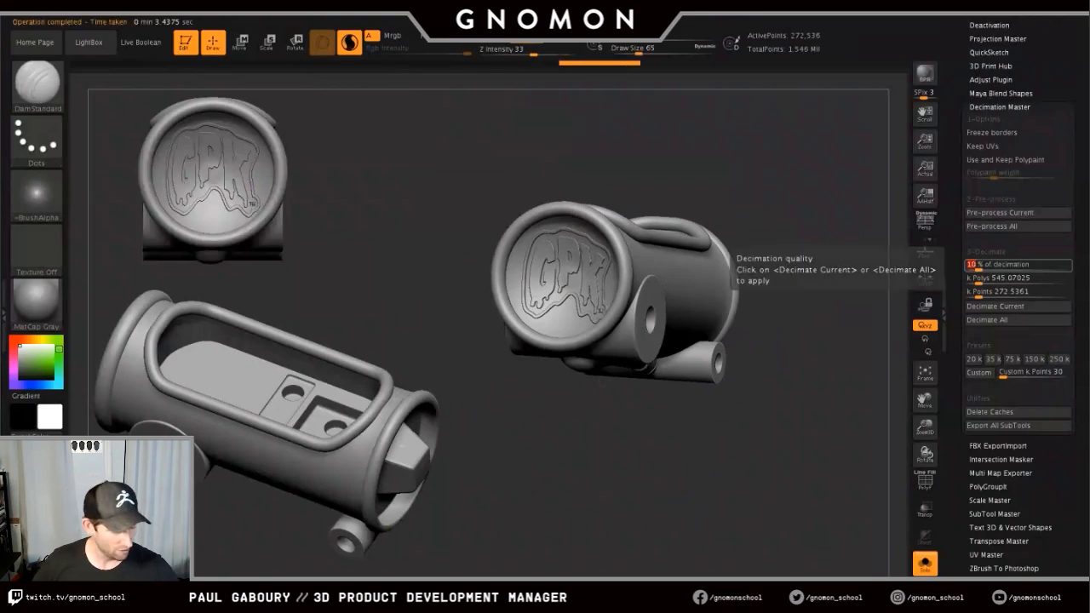
- Decimate the car body to 5% and show its polyframe from the end opposite the GPK logo
{"action": "type", "text": "5"}
{"action": "key", "text": "Return"}
{"action": "left_click", "coordinate": [995, 305]}
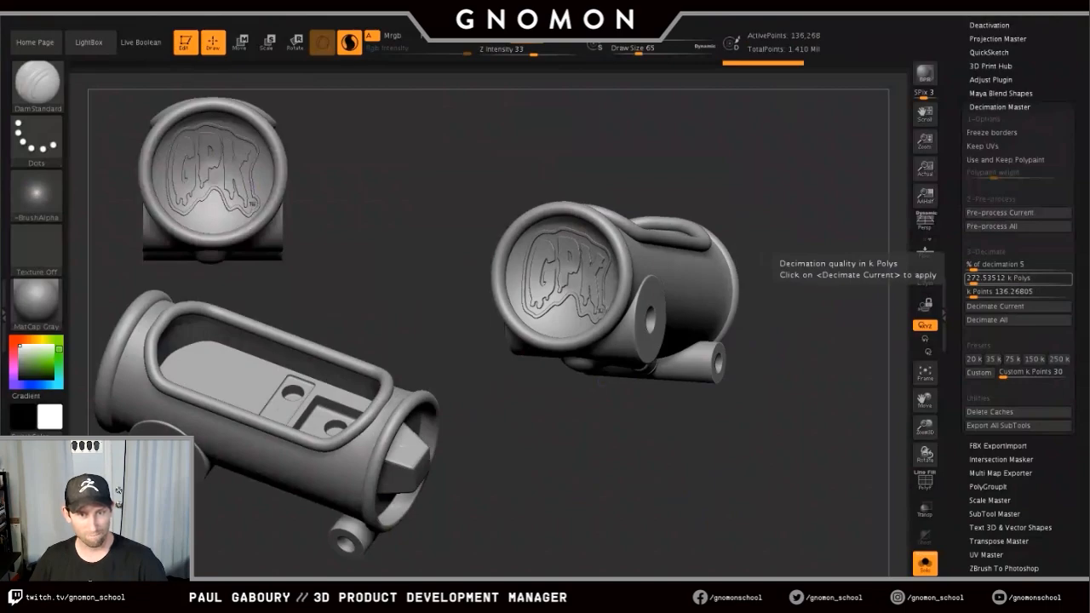
{"action": "left_click_drag", "start_coordinate": [718, 457], "coordinate": [683, 448]}
{"action": "key", "text": "shift+f"}
{"action": "right_click_drag", "start_coordinate": [683, 448], "coordinate": [620, 533], "text": "ctrl"}
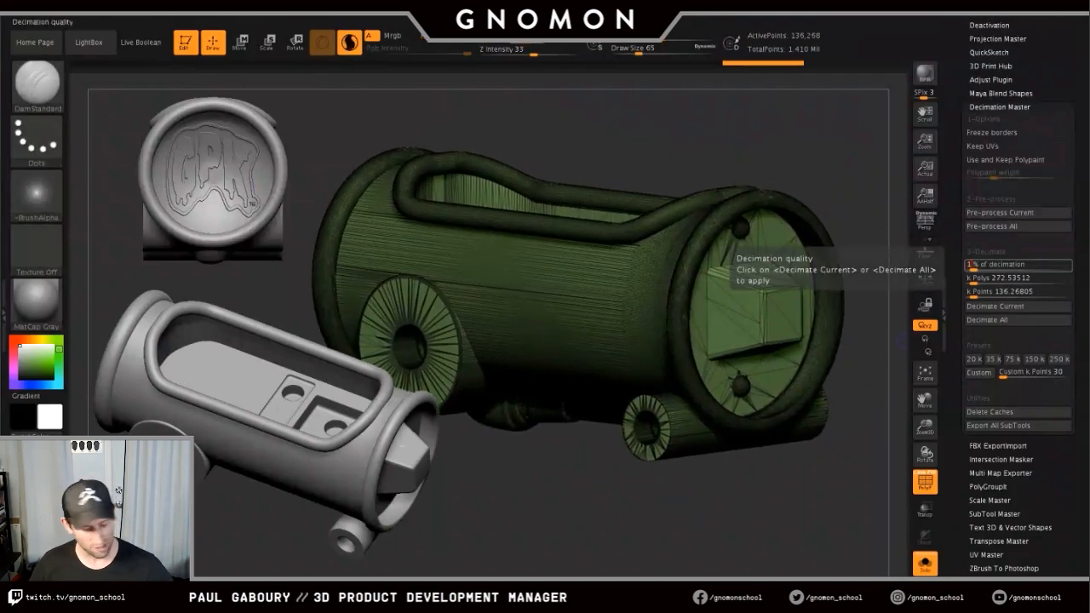
- Decimate the body to 1%, hide the polyframe, and look closely at the rim for surface quality
{"action": "left_click_drag", "start_coordinate": [969, 263], "coordinate": [965, 263]}
{"action": "left_click", "coordinate": [994, 305]}
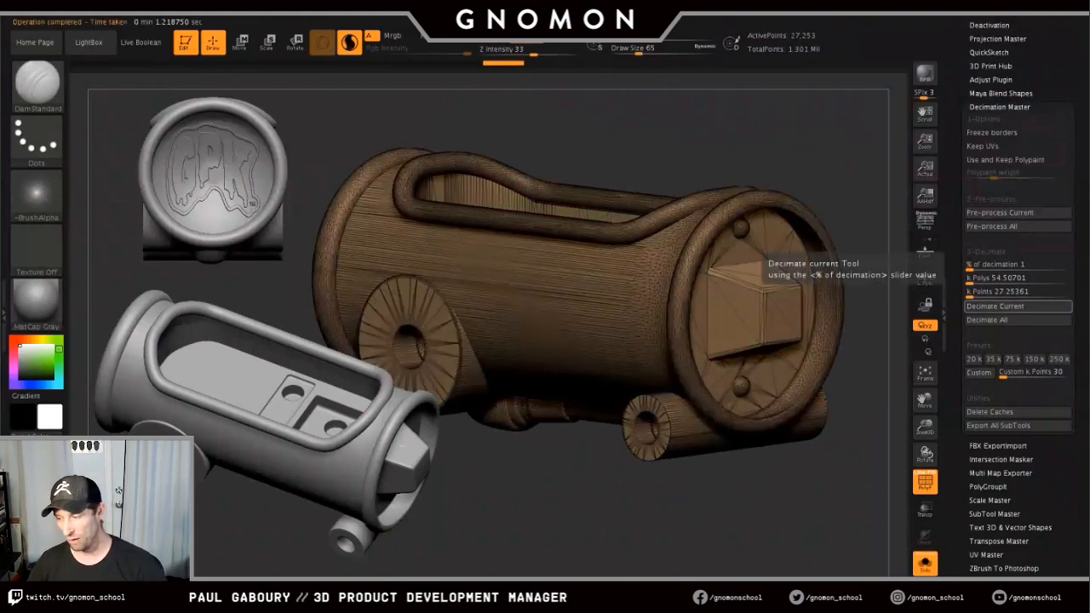
{"action": "key", "text": "shift+f"}
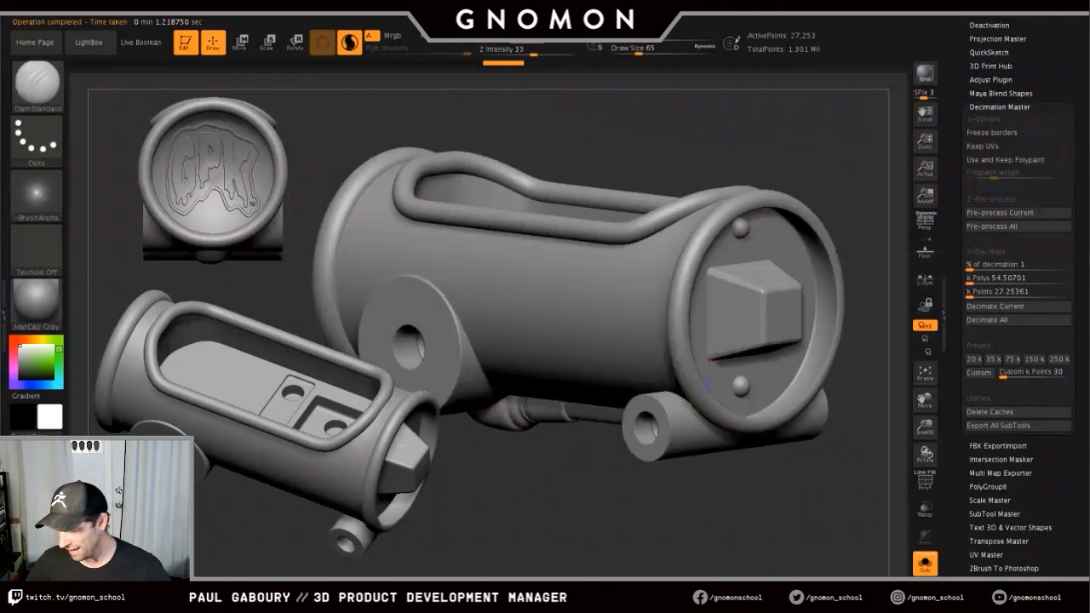
{"action": "right_click_drag", "start_coordinate": [653, 491], "coordinate": [657, 573], "text": "ctrl"}
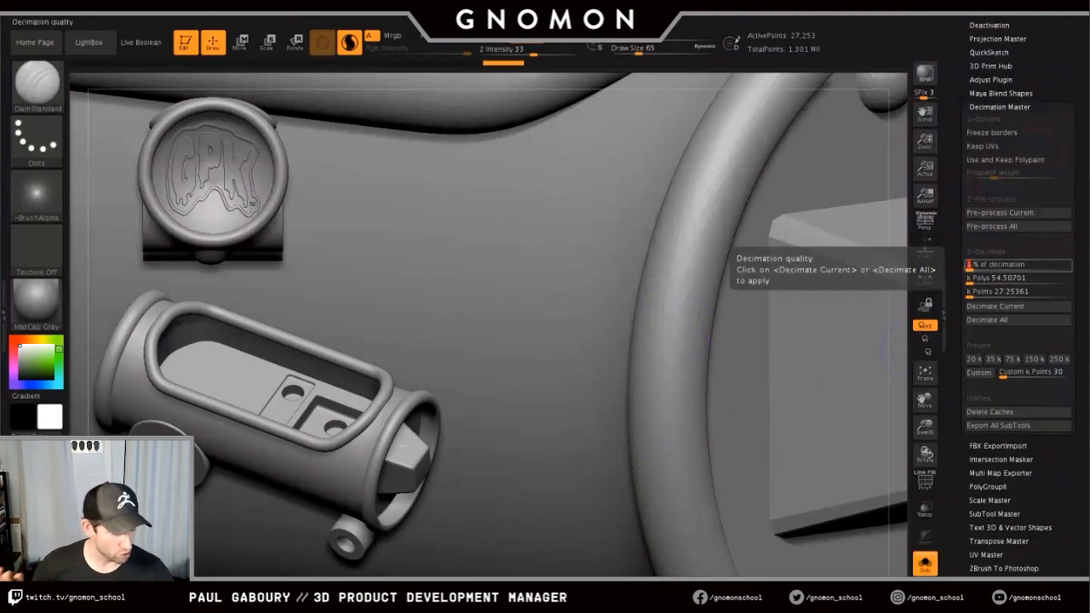
- Set the decimation percentage to 5 and decimate the car body again
{"action": "type", "text": "5"}
{"action": "key", "text": "Return"}
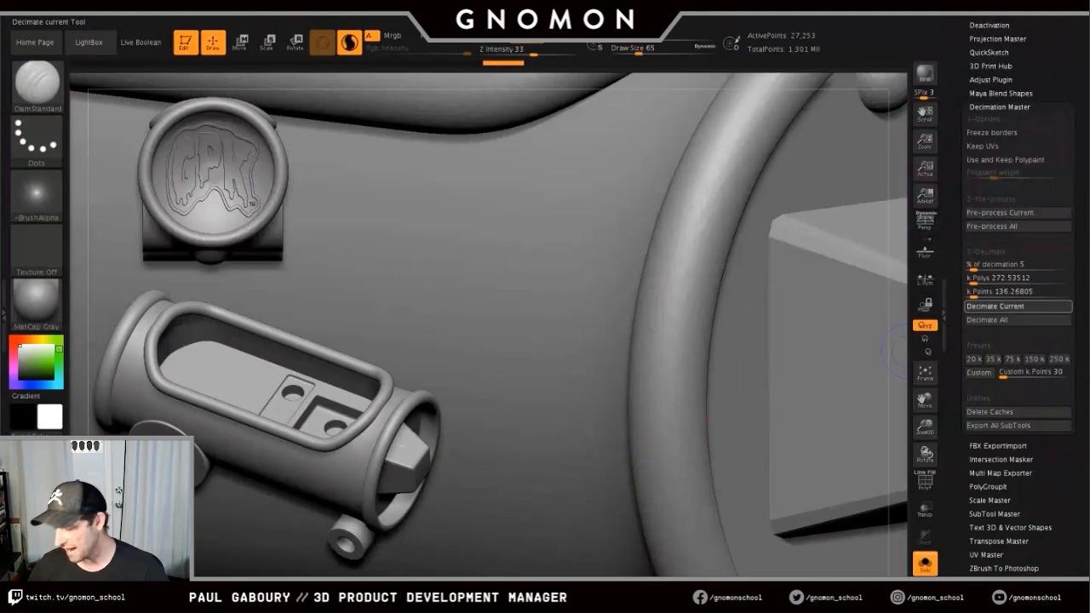
{"action": "left_click", "coordinate": [1018, 306]}
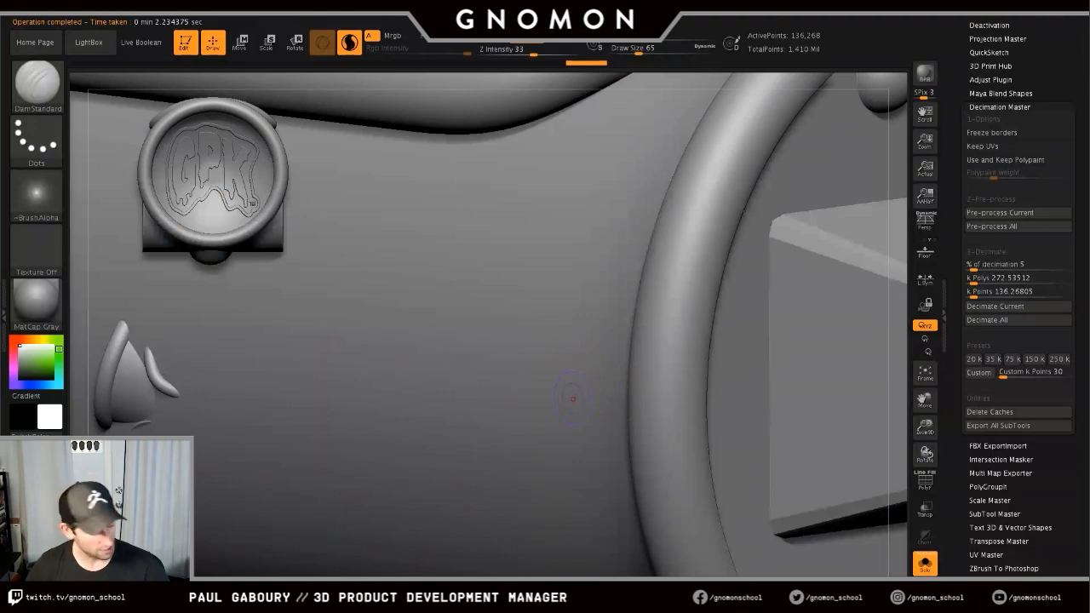
- Clear the stamped snapshots from the canvas, keeping only the live car body
{"action": "key", "text": "ctrl"}
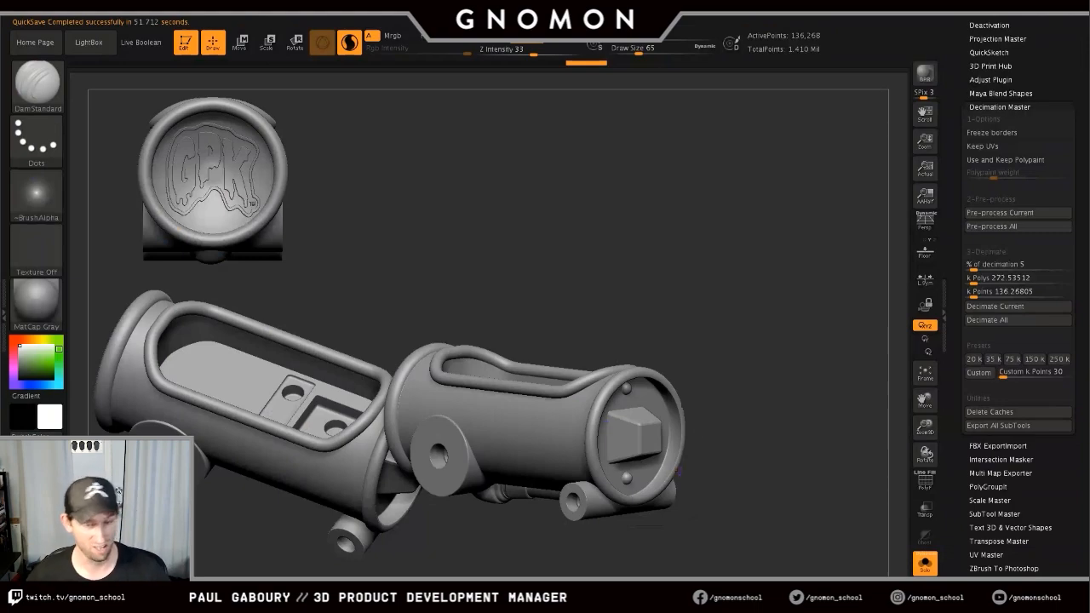
{"action": "key", "text": "ctrl"}
{"action": "key", "text": "ctrl+n"}
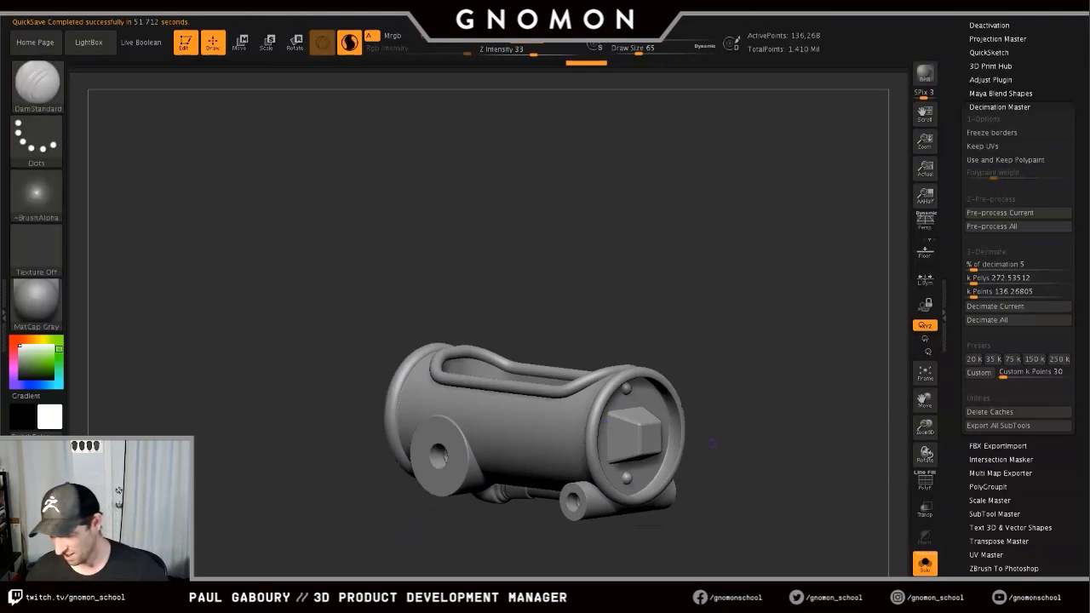
{"action": "left_click_drag", "start_coordinate": [715, 486], "coordinate": [710, 421], "text": "alt"}
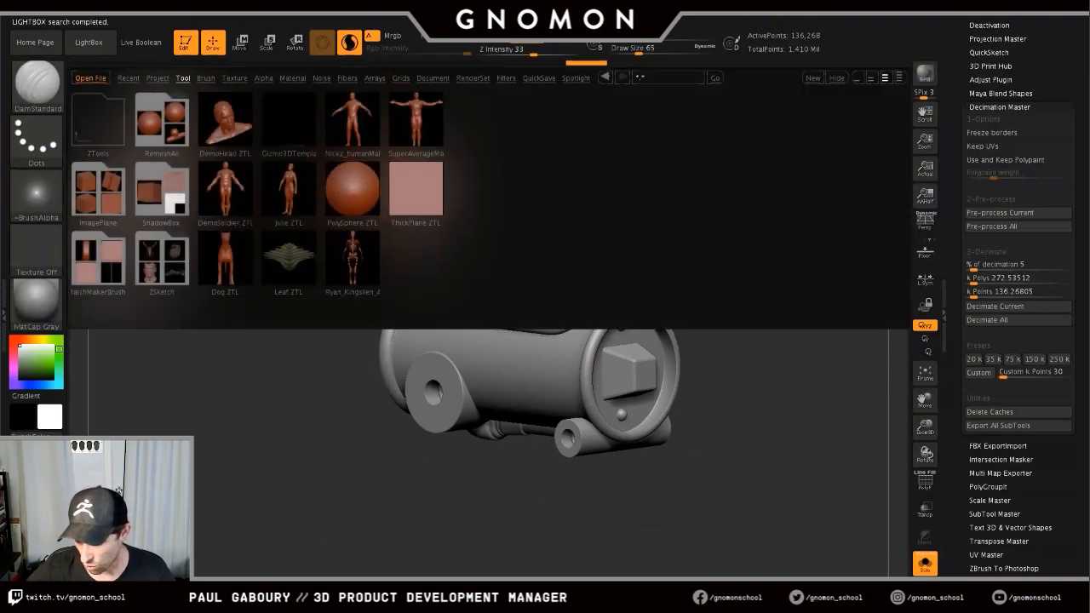
- Load PolySphere.ZTL from LightBox, frame it, and subdivide the sphere twice
{"action": "left_click", "coordinate": [353, 189]}
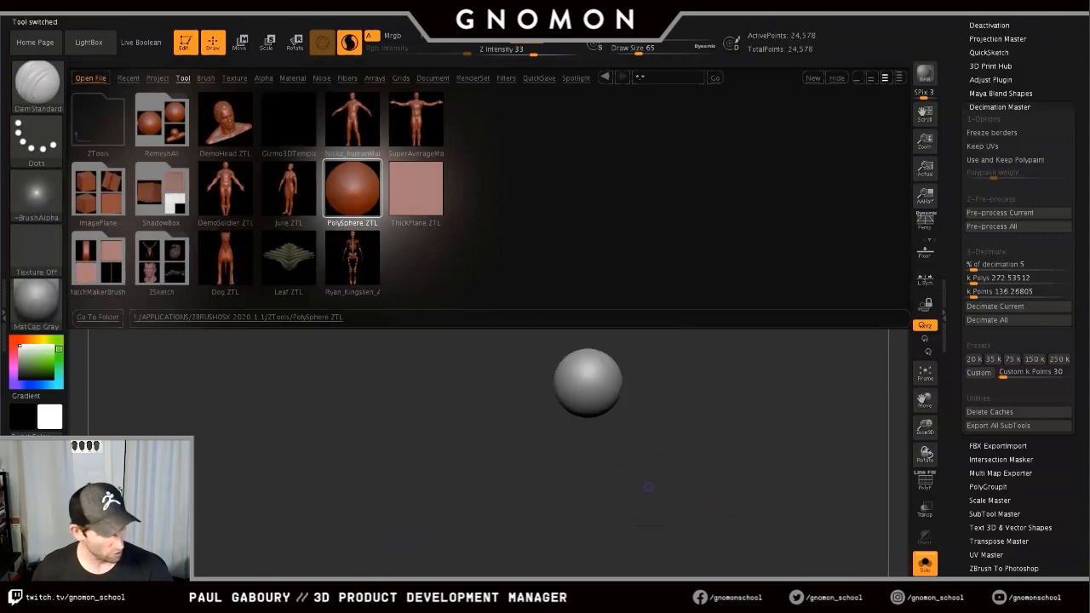
{"action": "key", "text": "f"}
{"action": "mouse_move", "coordinate": [647, 494]}
{"action": "right_mouse_down", "text": "ctrl"}
{"action": "mouse_move", "coordinate": [591, 437]}
{"action": "mouse_move", "coordinate": [514, 456]}
{"action": "right_mouse_up", "text": "ctrl"}
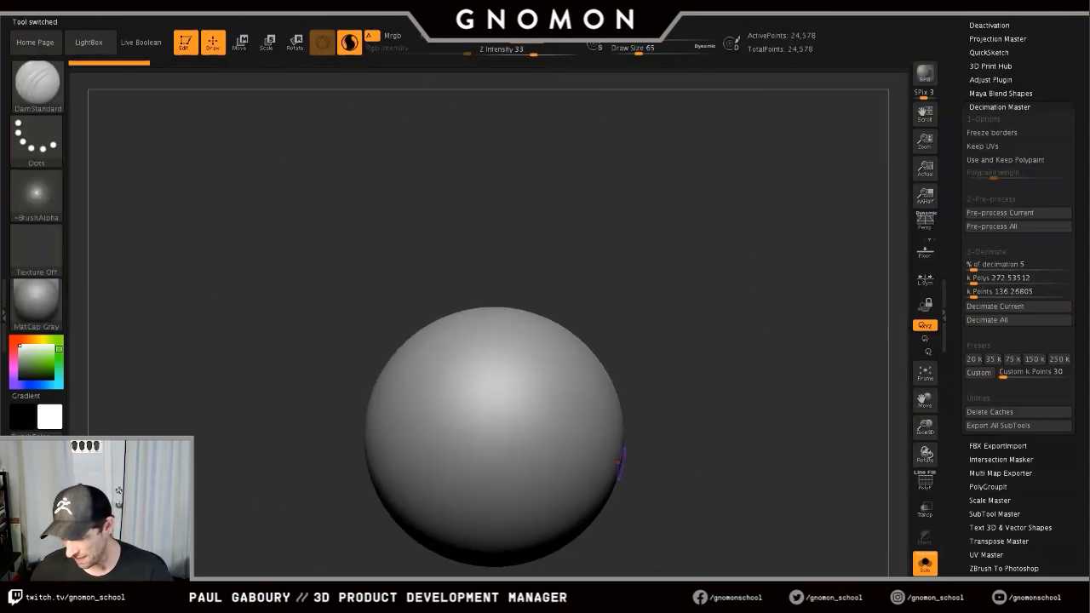
{"action": "right_click_drag", "start_coordinate": [620, 465], "coordinate": [615, 435], "text": "alt"}
{"action": "key", "text": "ctrl+d"}
{"action": "key", "text": "ctrl+d"}
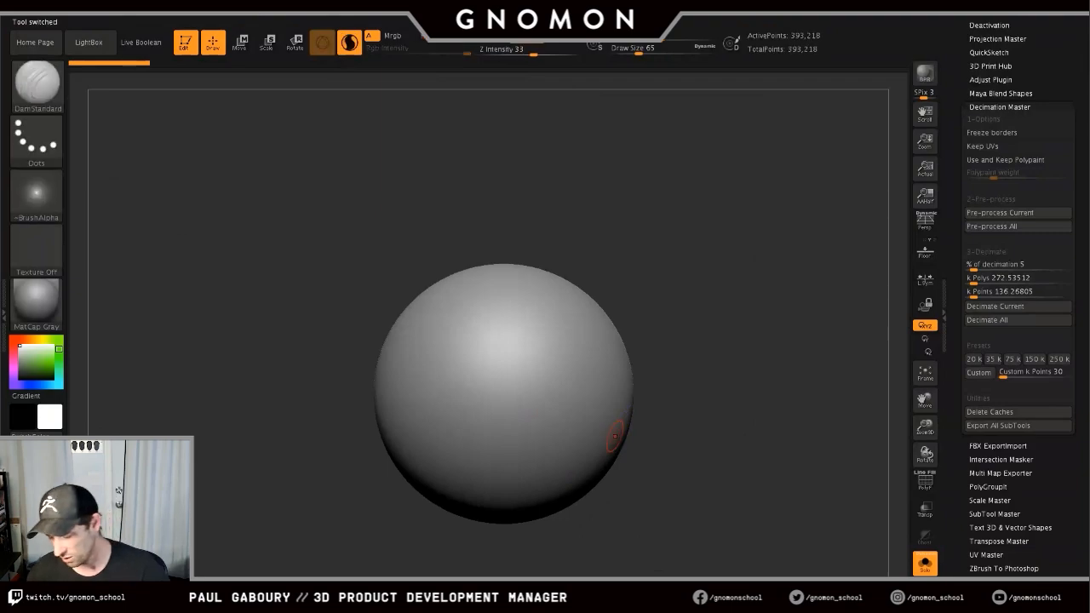
- Set up the Standard brush with a draw size of 187, the Spray stroke, and Alpha 07
{"action": "key", "text": "s"}
{"action": "left_click_drag", "start_coordinate": [697, 456], "coordinate": [708, 453]}
{"action": "right_click_drag", "start_coordinate": [601, 414], "coordinate": [581, 424], "text": "ctrl"}
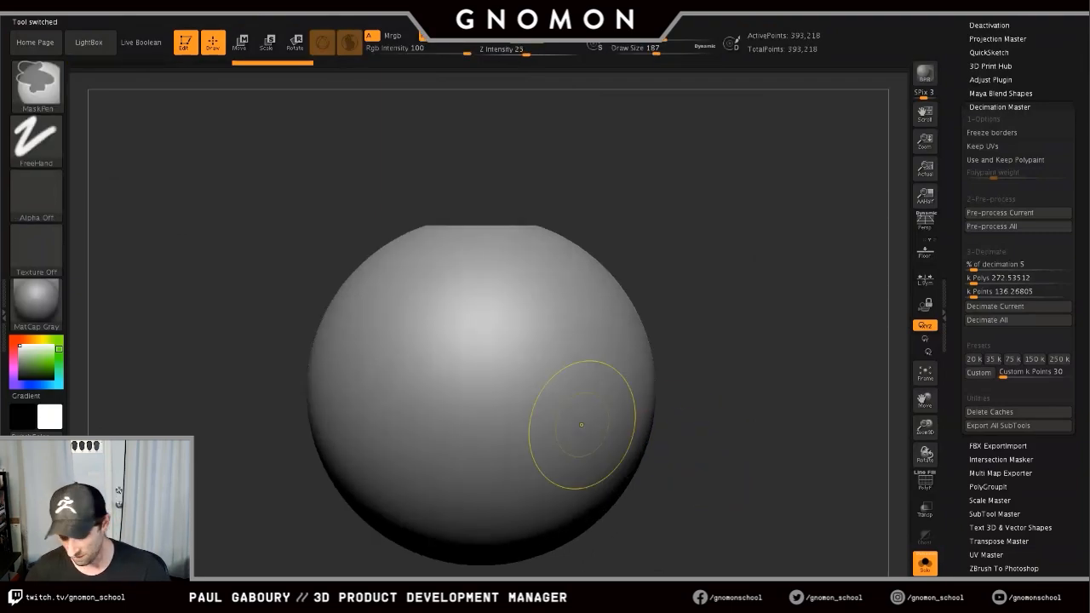
{"action": "key", "text": "b"}
{"action": "key", "text": "s"}
{"action": "key", "text": "t"}
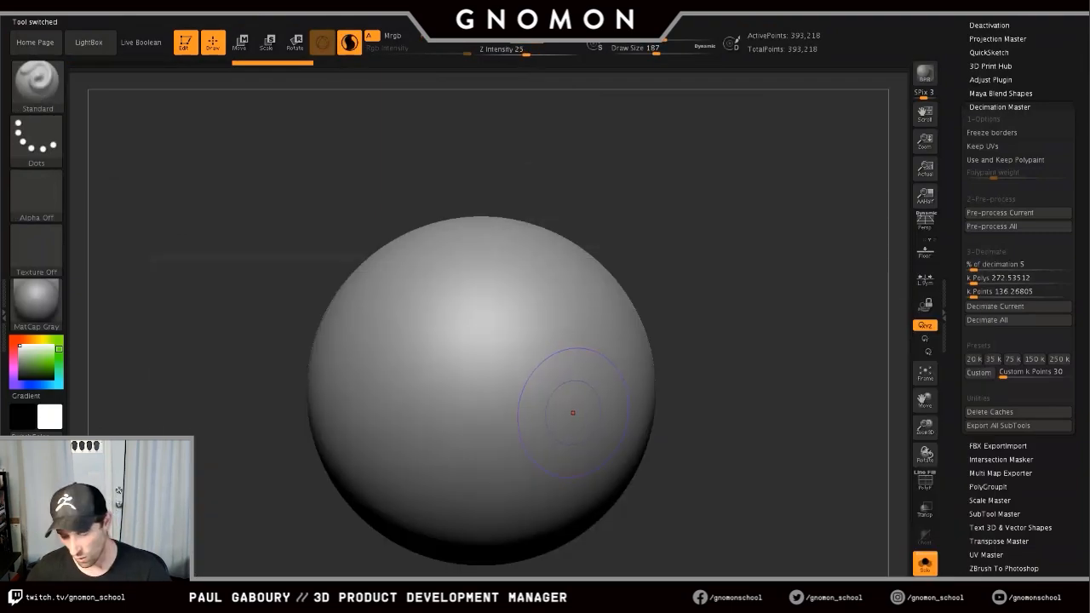
{"action": "left_click", "coordinate": [35, 136]}
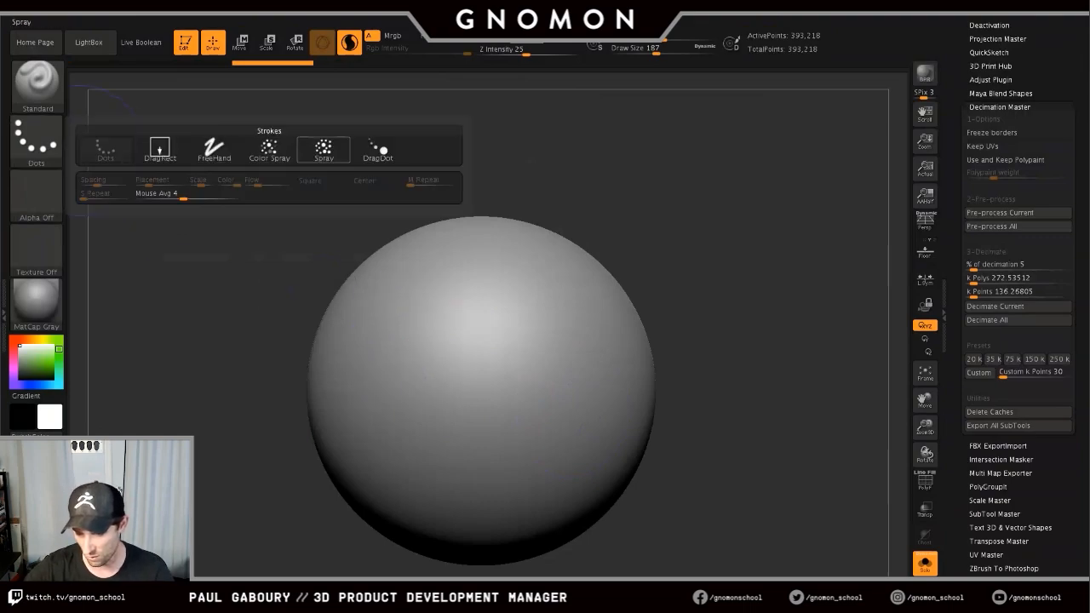
{"action": "left_click", "coordinate": [324, 149]}
{"action": "left_click", "coordinate": [35, 194]}
{"action": "left_click", "coordinate": [433, 250]}
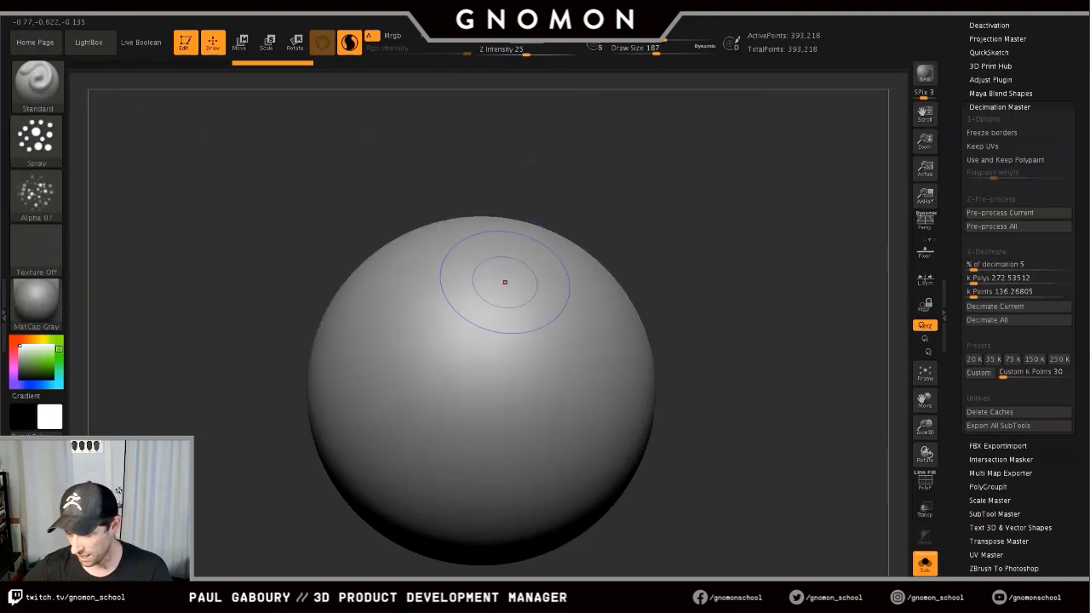
- Subdivide the sphere once more and spray pebbly bumps over two neighbouring areas of its surface
{"action": "key", "text": "ctrl"}
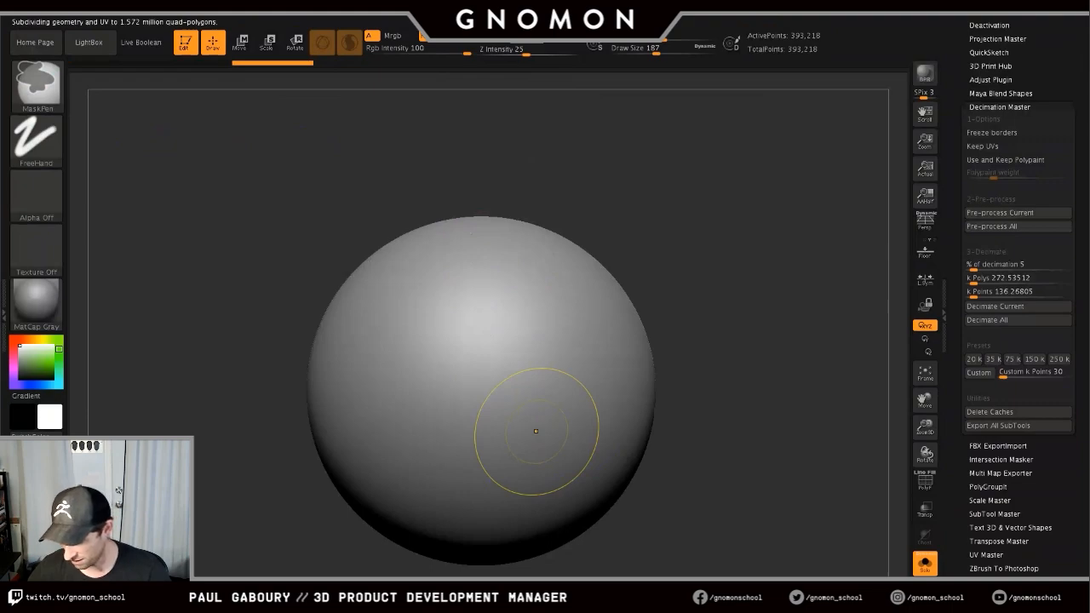
{"action": "mouse_move", "coordinate": [536, 430]}
{"action": "left_mouse_down"}
{"action": "mouse_move", "coordinate": [523, 392]}
{"action": "mouse_move", "coordinate": [562, 425]}
{"action": "mouse_move", "coordinate": [553, 387]}
{"action": "mouse_move", "coordinate": [498, 396]}
{"action": "left_mouse_up"}
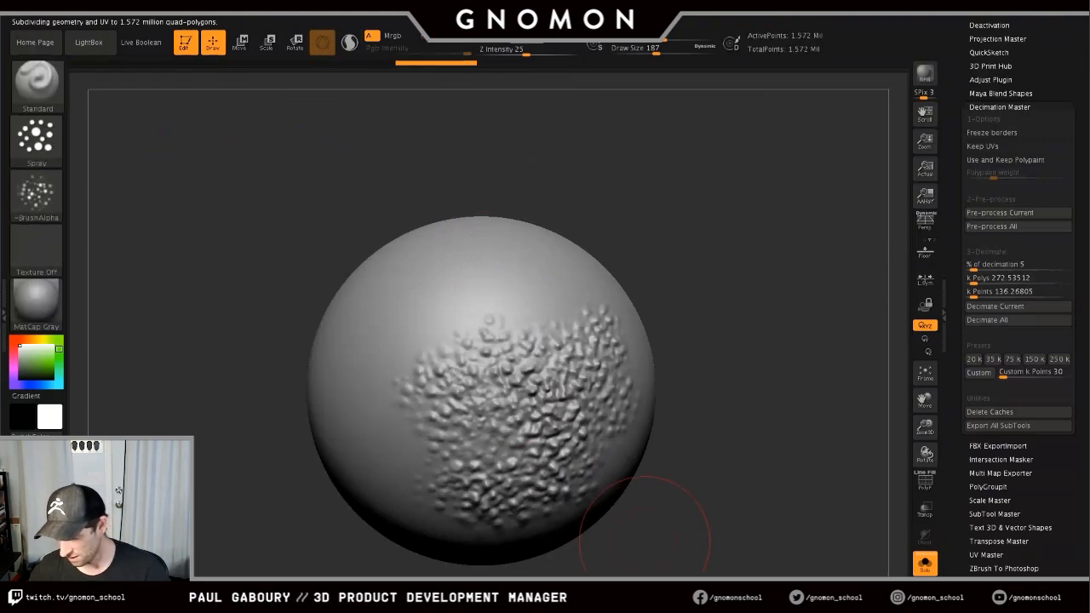
{"action": "right_click_drag", "start_coordinate": [436, 394], "coordinate": [600, 382]}
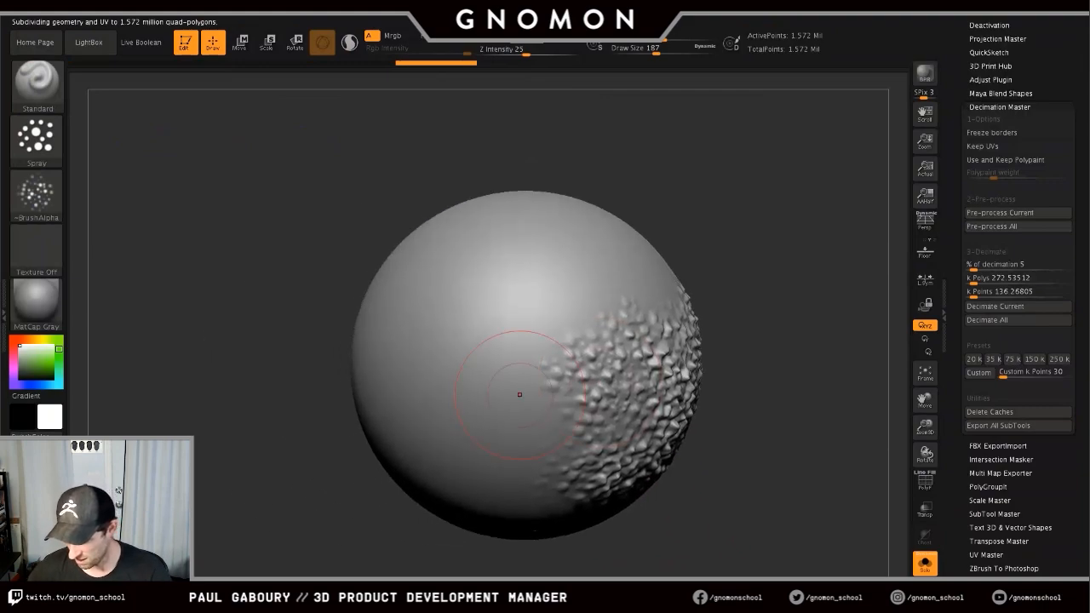
{"action": "mouse_move", "coordinate": [473, 371]}
{"action": "left_mouse_down"}
{"action": "mouse_move", "coordinate": [529, 366]}
{"action": "mouse_move", "coordinate": [505, 427]}
{"action": "left_mouse_up"}
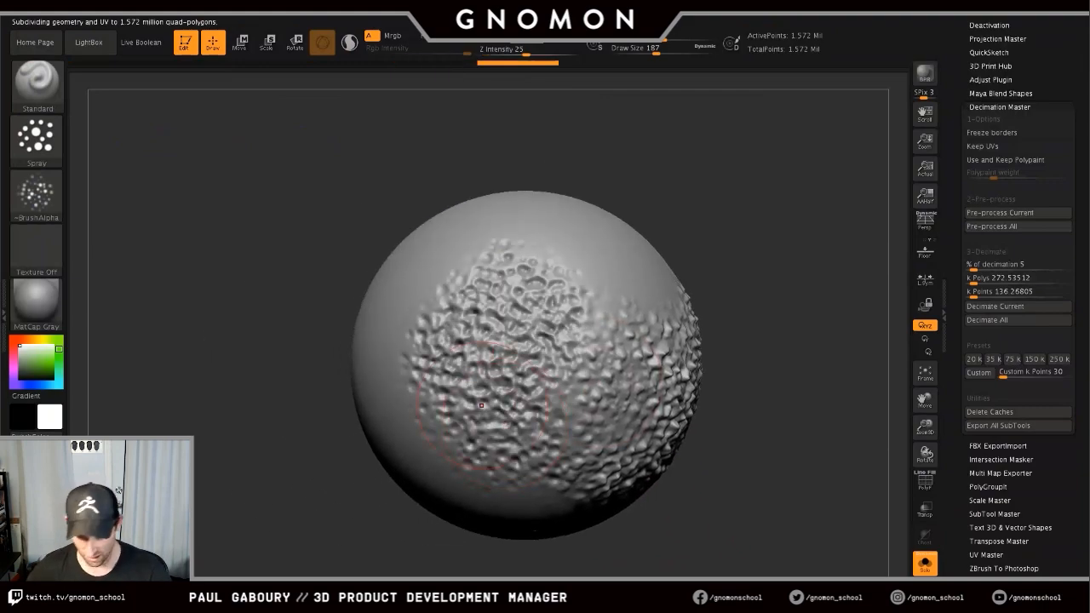
- Switch the brush to Alpha 58 and spray crosshatched wrinkles on the smooth area beside the bumps
{"action": "left_click", "coordinate": [36, 194]}
{"action": "left_click", "coordinate": [269, 385]}
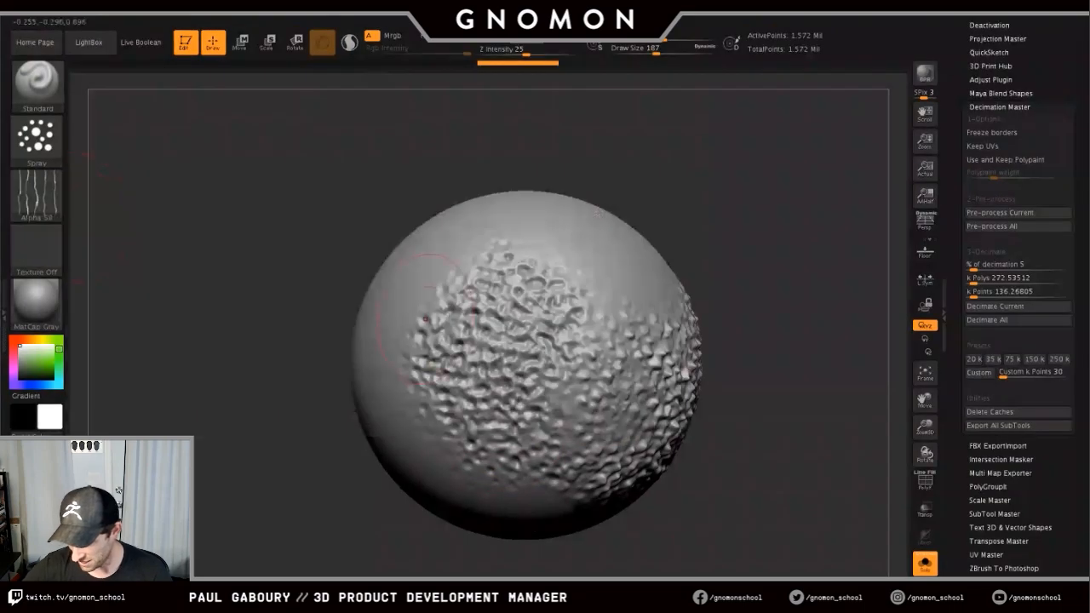
{"action": "right_click_drag", "start_coordinate": [409, 364], "coordinate": [605, 404]}
{"action": "mouse_move", "coordinate": [464, 392]}
{"action": "left_mouse_down"}
{"action": "mouse_move", "coordinate": [521, 368]}
{"action": "mouse_move", "coordinate": [492, 330]}
{"action": "left_mouse_up"}
{"action": "right_click_drag", "start_coordinate": [485, 336], "coordinate": [549, 344]}
{"action": "right_click_drag", "start_coordinate": [549, 345], "coordinate": [573, 363], "text": "alt"}
{"action": "left_click_drag", "start_coordinate": [438, 366], "coordinate": [498, 336]}
{"action": "left_click_drag", "start_coordinate": [526, 400], "coordinate": [472, 362]}
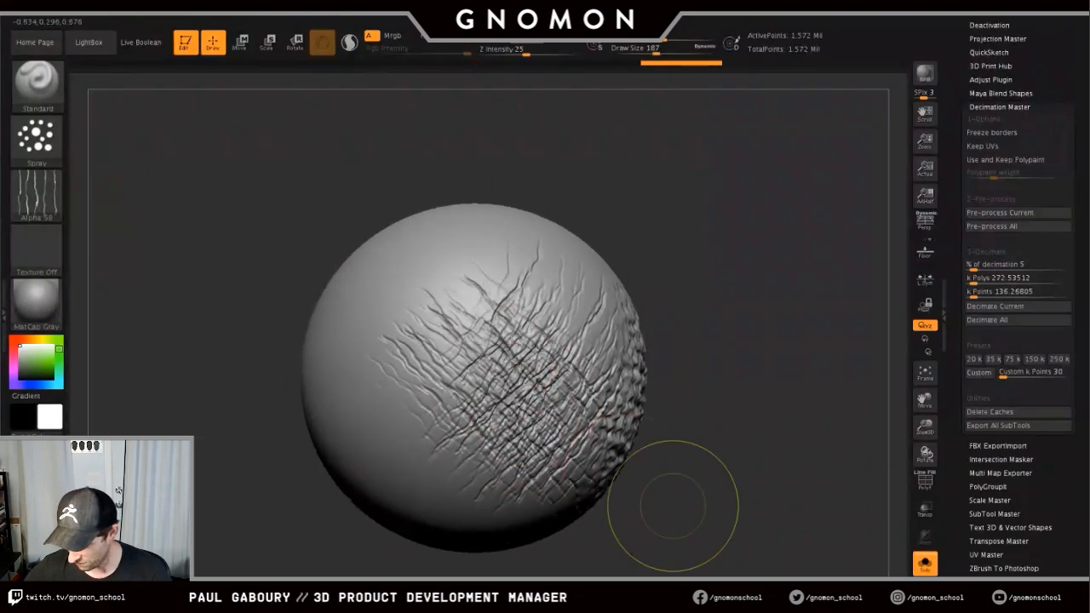
{"action": "mouse_move", "coordinate": [671, 505]}
{"action": "right_mouse_down", "text": "ctrl"}
{"action": "mouse_move", "coordinate": [644, 487]}
{"action": "mouse_move", "coordinate": [644, 452]}
{"action": "mouse_move", "coordinate": [667, 451]}
{"action": "mouse_move", "coordinate": [649, 462]}
{"action": "mouse_move", "coordinate": [656, 470]}
{"action": "mouse_move", "coordinate": [655, 431]}
{"action": "right_mouse_up", "text": "ctrl"}
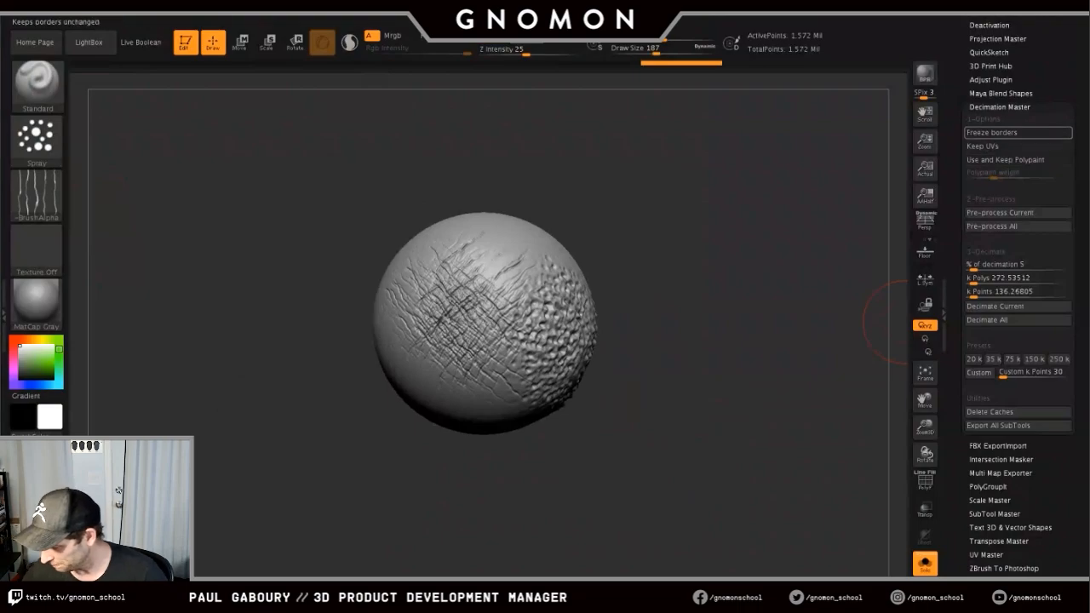
- Reduce the brush draw size to 68 and check the textured sphere's polyframe before hiding it
{"action": "key", "text": "ctrl"}
{"action": "right_click_drag", "start_coordinate": [680, 461], "coordinate": [706, 445], "text": "ctrl"}
{"action": "key", "text": "s"}
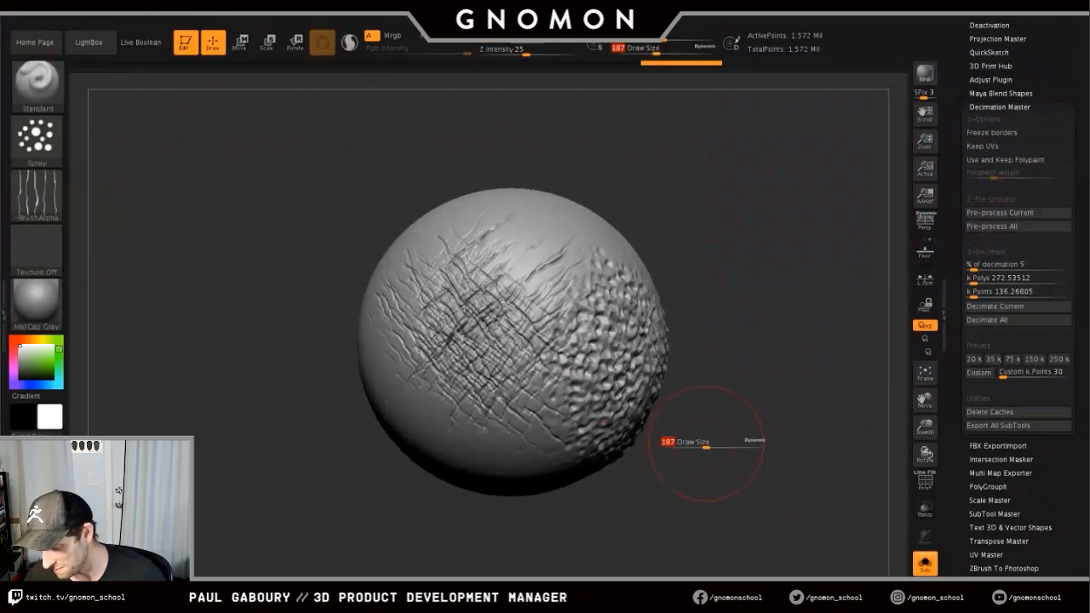
{"action": "left_click_drag", "start_coordinate": [706, 446], "coordinate": [690, 444]}
{"action": "right_click_drag", "start_coordinate": [690, 445], "coordinate": [669, 418], "text": "alt"}
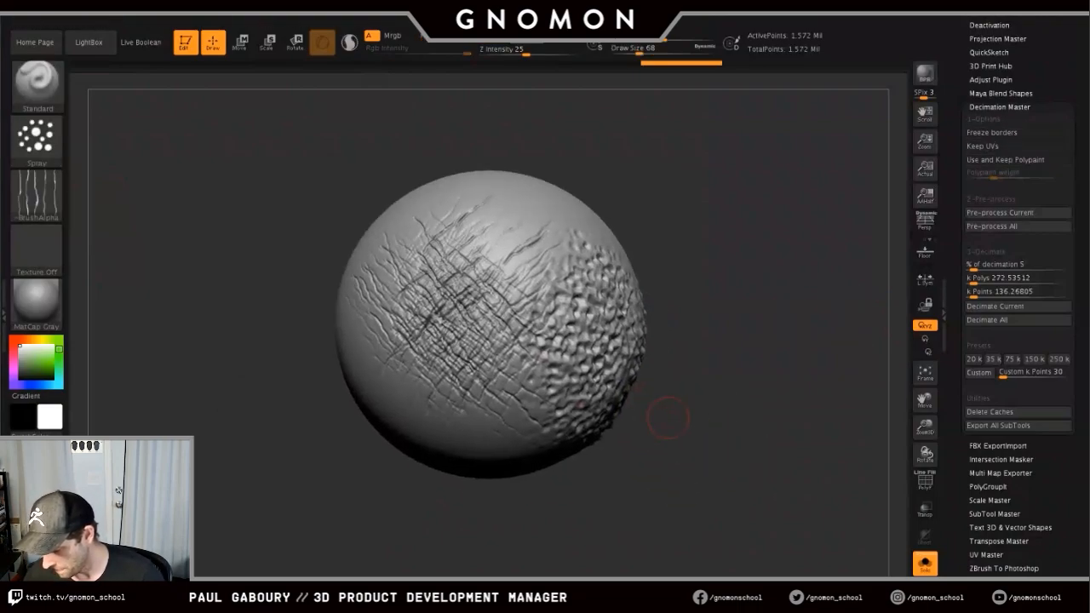
{"action": "key", "text": "shift+f"}
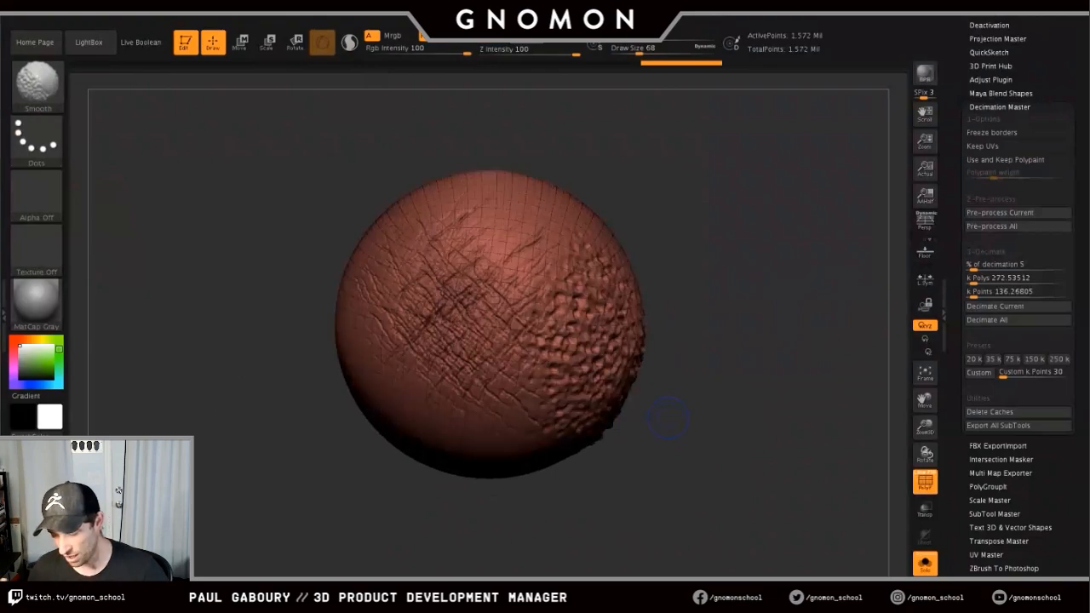
{"action": "key", "text": "shift+f"}
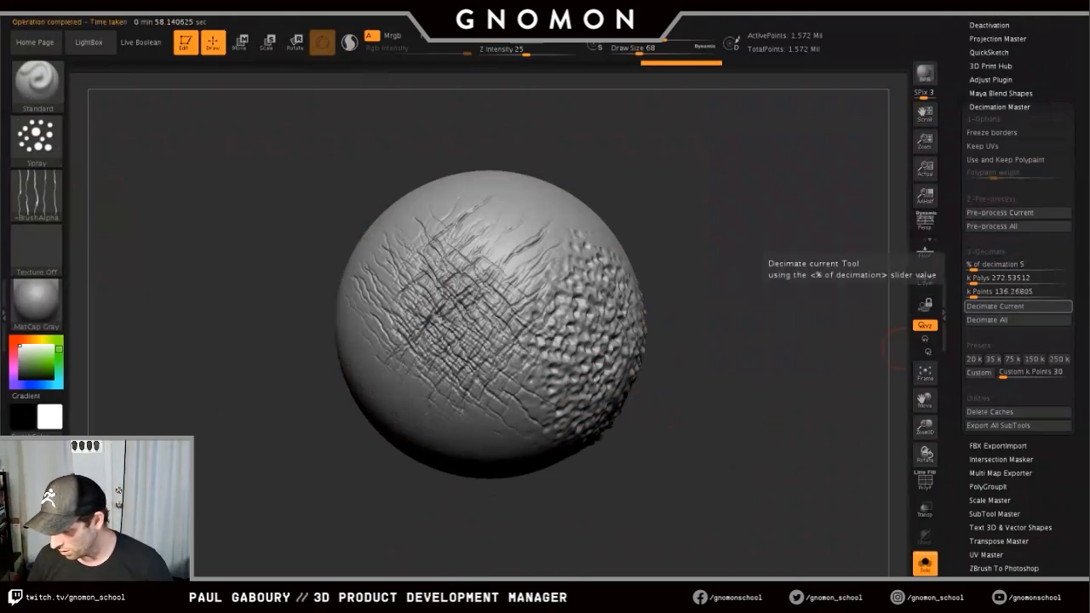
- Decimate the textured sphere at 5%, inspect the bumps and triangulated wireframe up close, and hide the polyframe
{"action": "left_click", "coordinate": [995, 306]}
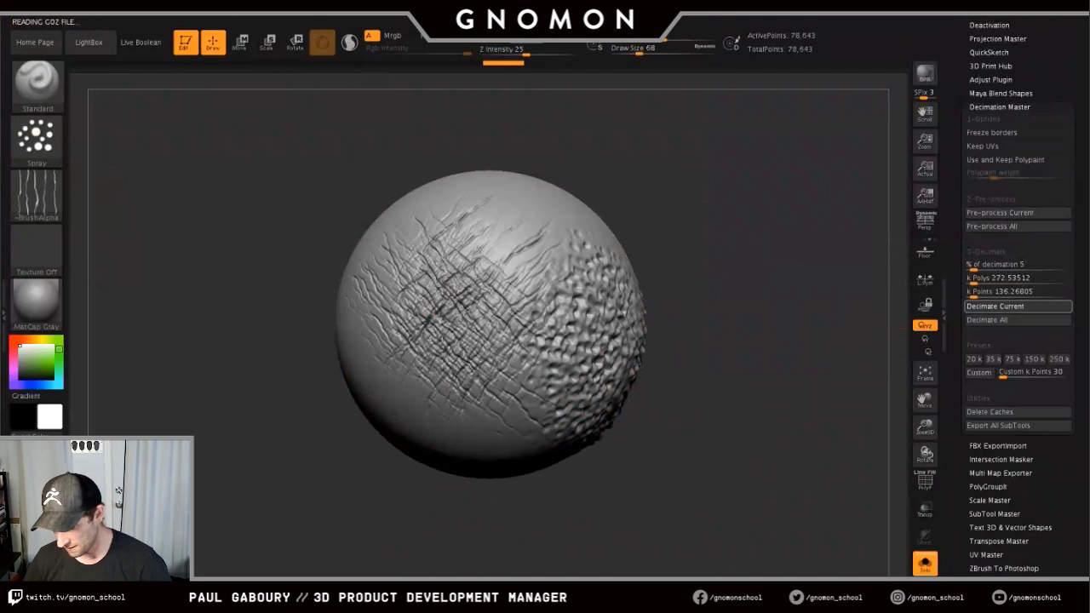
{"action": "mouse_move", "coordinate": [693, 413]}
{"action": "left_mouse_down"}
{"action": "mouse_move", "coordinate": [699, 424]}
{"action": "mouse_move", "coordinate": [683, 435]}
{"action": "mouse_move", "coordinate": [704, 443]}
{"action": "left_mouse_up"}
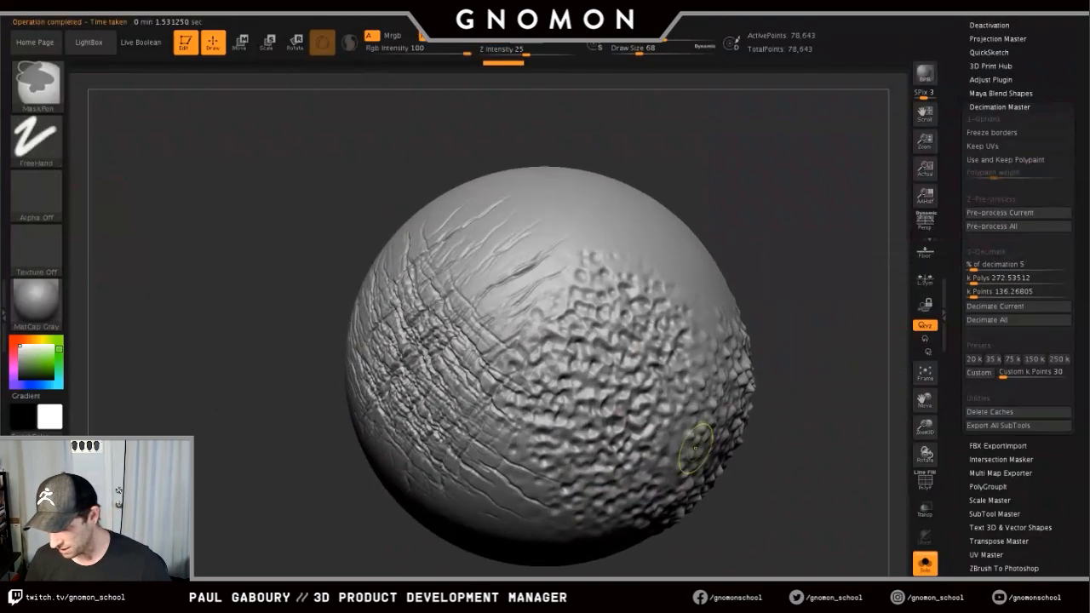
{"action": "key", "text": "shift+f"}
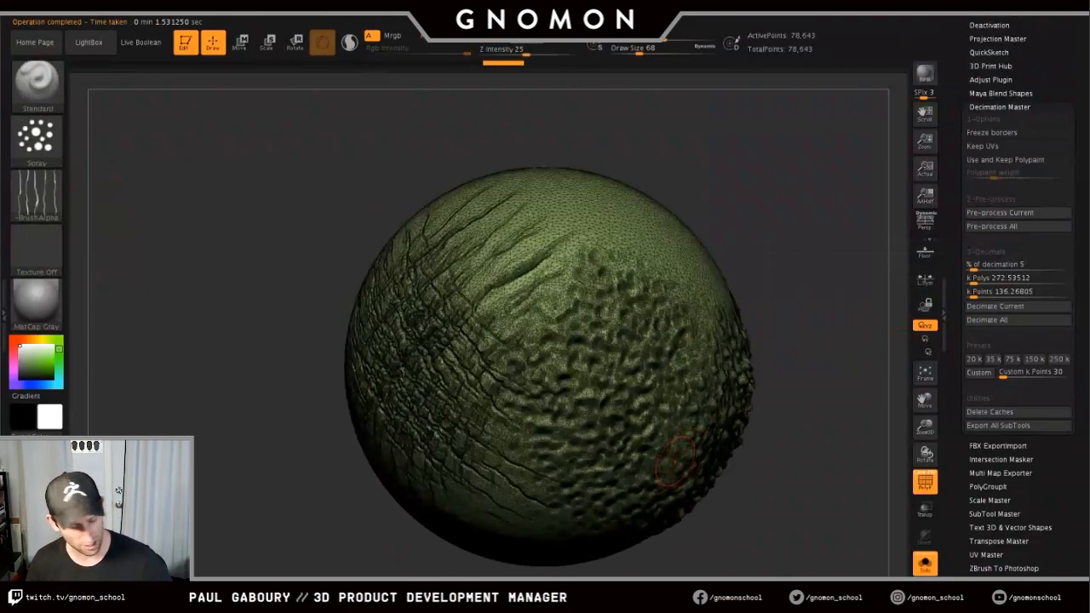
{"action": "key", "text": "shift+f"}
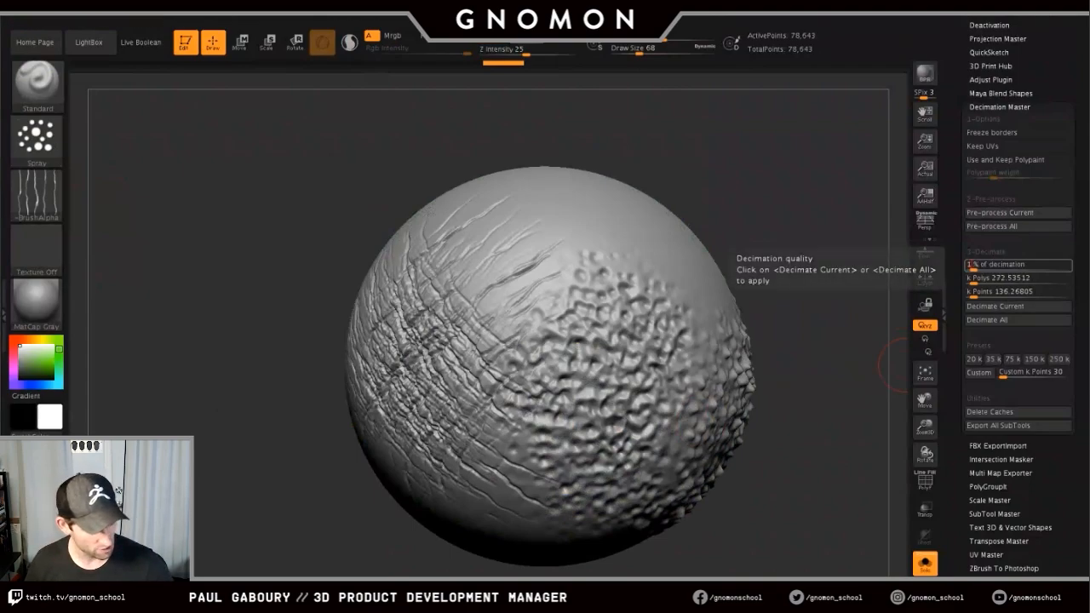
- Decimate the sphere to 1%, followed by a further decimation with k Points set to 8
{"action": "left_click_drag", "start_coordinate": [969, 264], "coordinate": [965, 264]}
{"action": "left_click", "coordinate": [994, 306]}
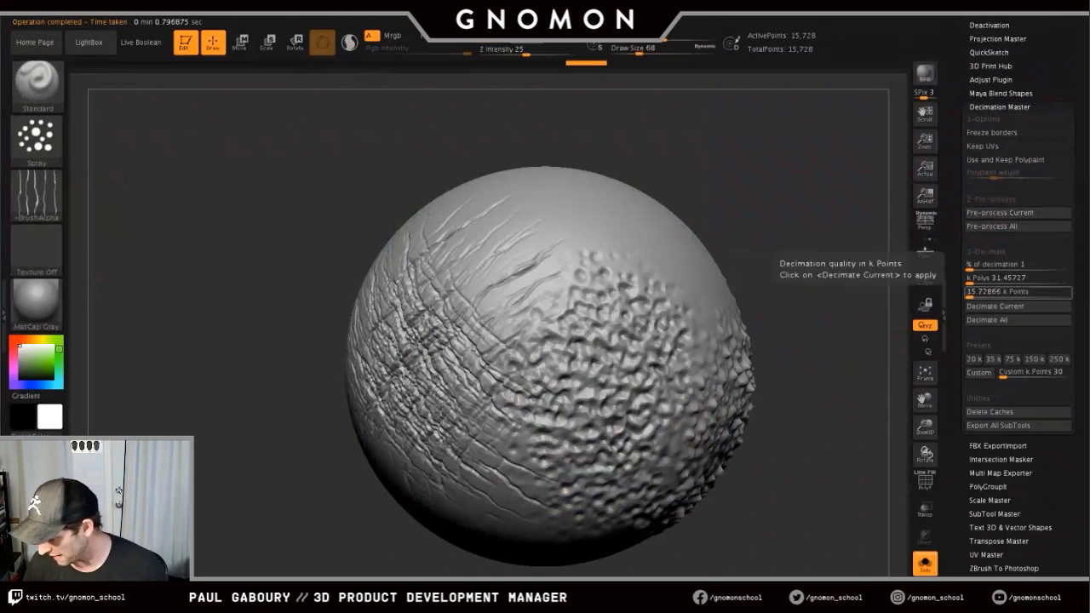
{"action": "left_click", "coordinate": [1017, 291]}
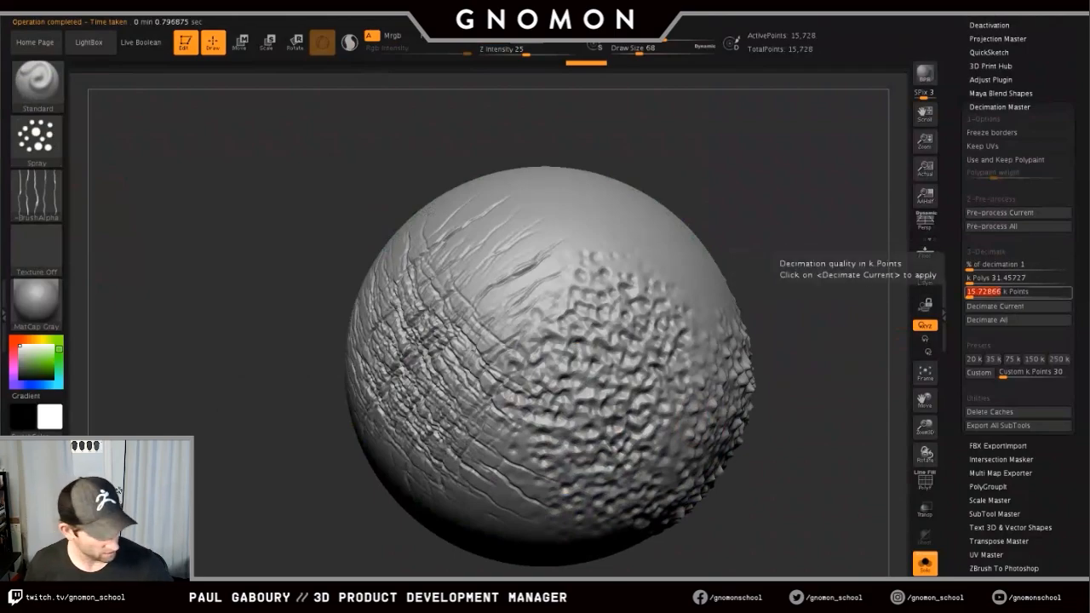
{"action": "type", "text": "8"}
{"action": "key", "text": "Return"}
{"action": "left_click", "coordinate": [994, 306]}
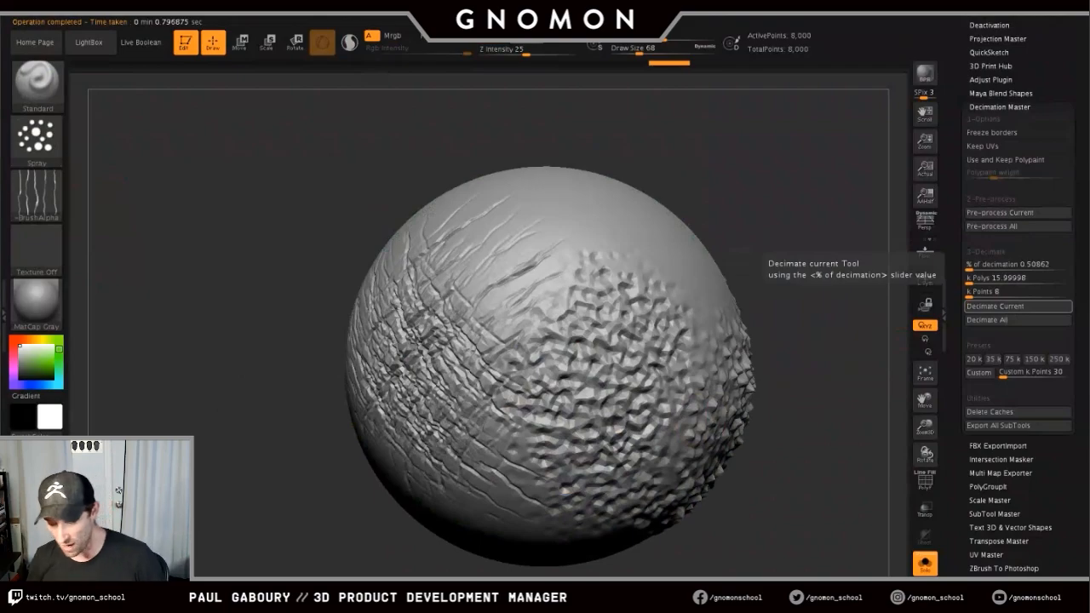
- Undo the last two decimations of the textured sphere
{"action": "key", "text": "ctrl+z"}
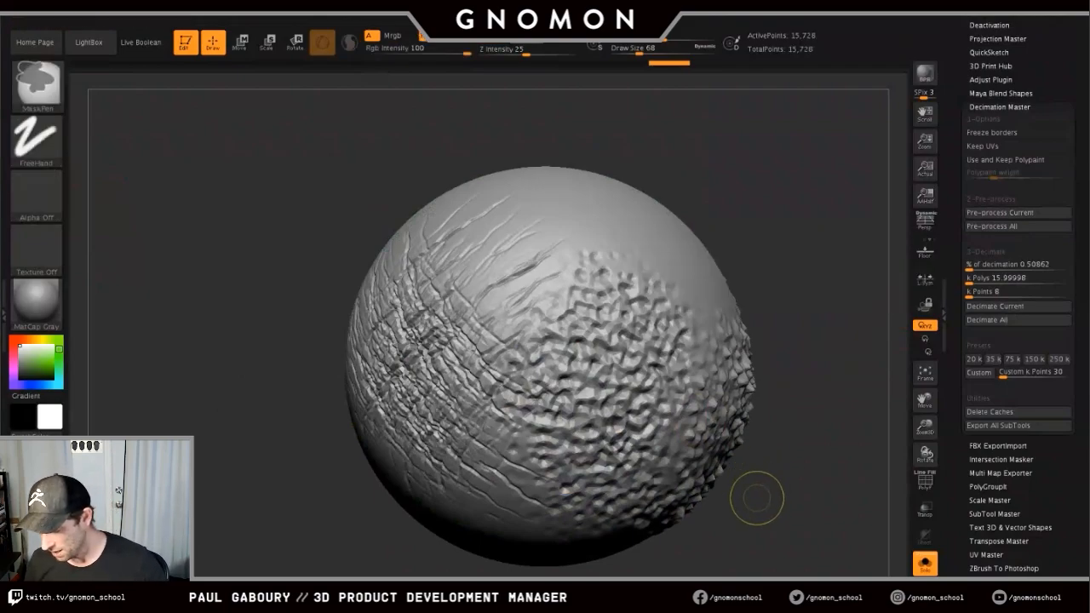
{"action": "key", "text": "ctrl+z"}
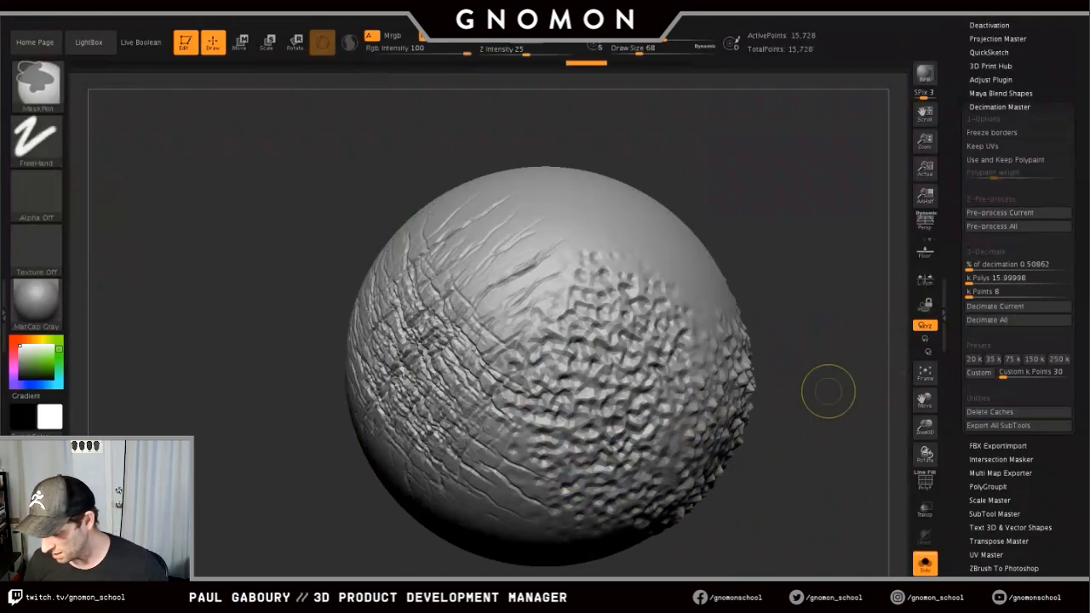
{"action": "left_click_drag", "start_coordinate": [786, 473], "coordinate": [755, 443], "text": "alt"}
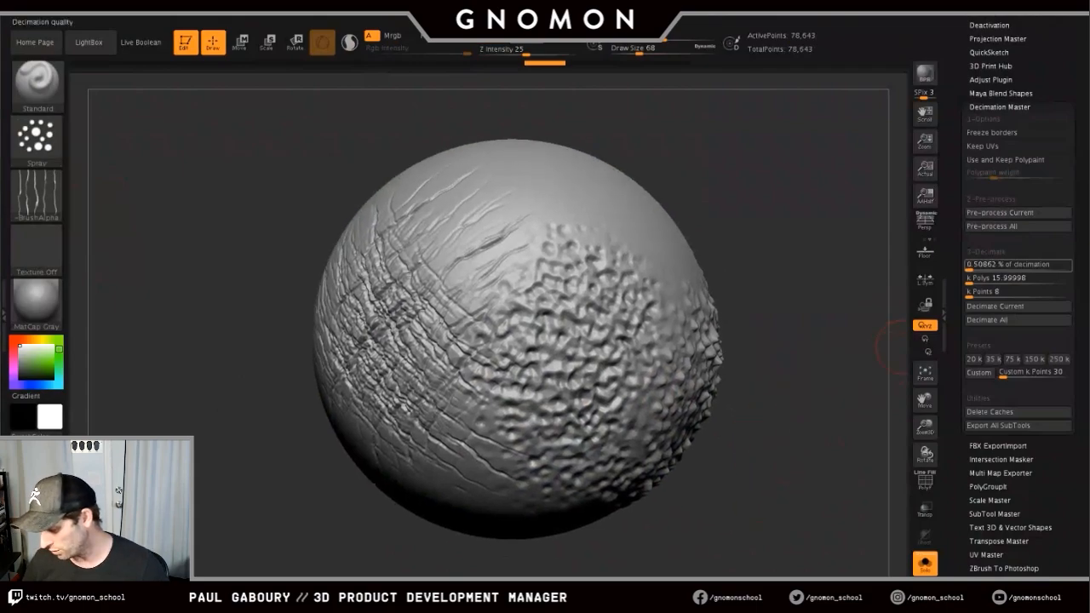
- Decimate the sphere at 10% and inspect its triangulated wireframe from several angles with the polyframe shown
{"action": "left_click", "coordinate": [1005, 265]}
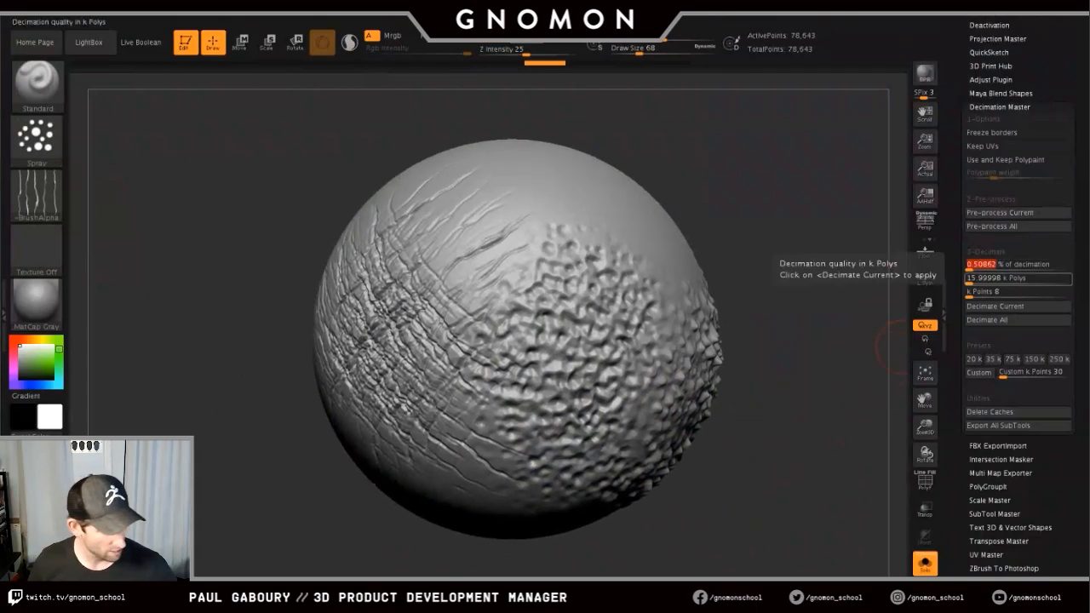
{"action": "type", "text": "10"}
{"action": "key", "text": "Return"}
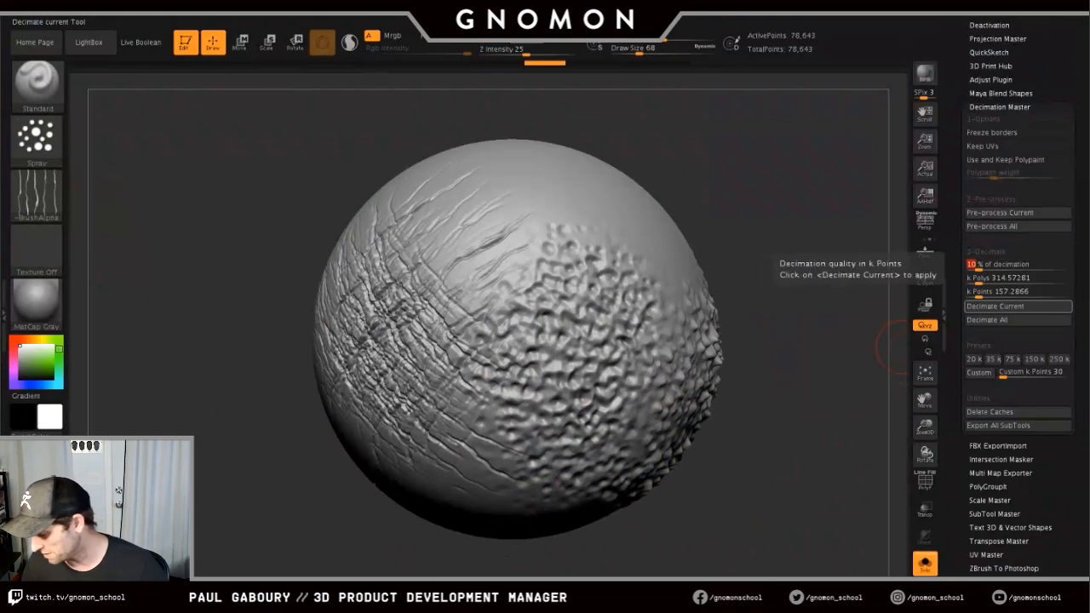
{"action": "left_click", "coordinate": [1017, 306]}
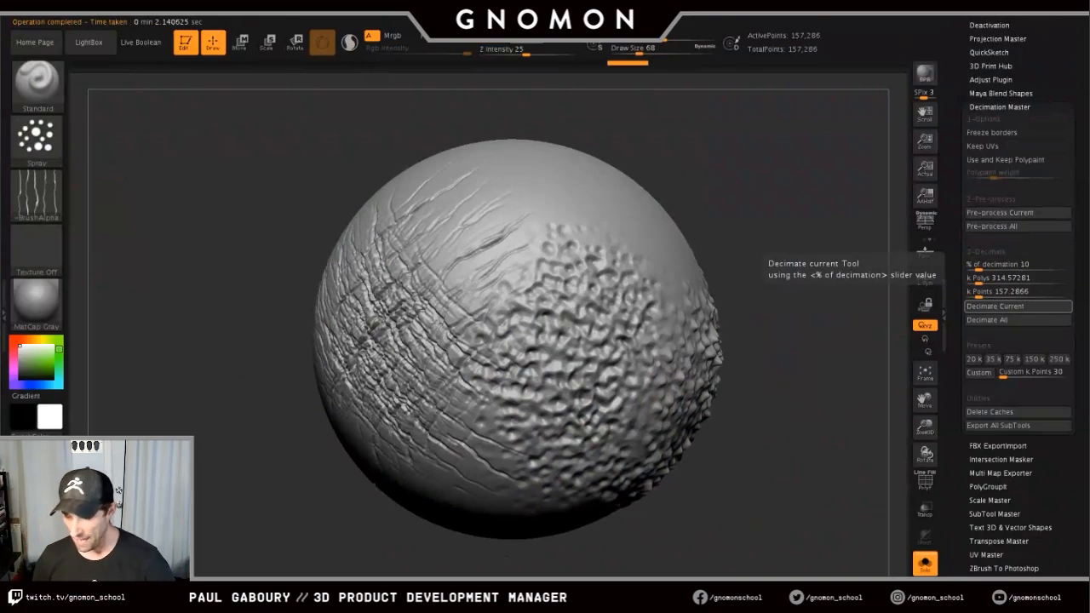
{"action": "key", "text": "shift+f"}
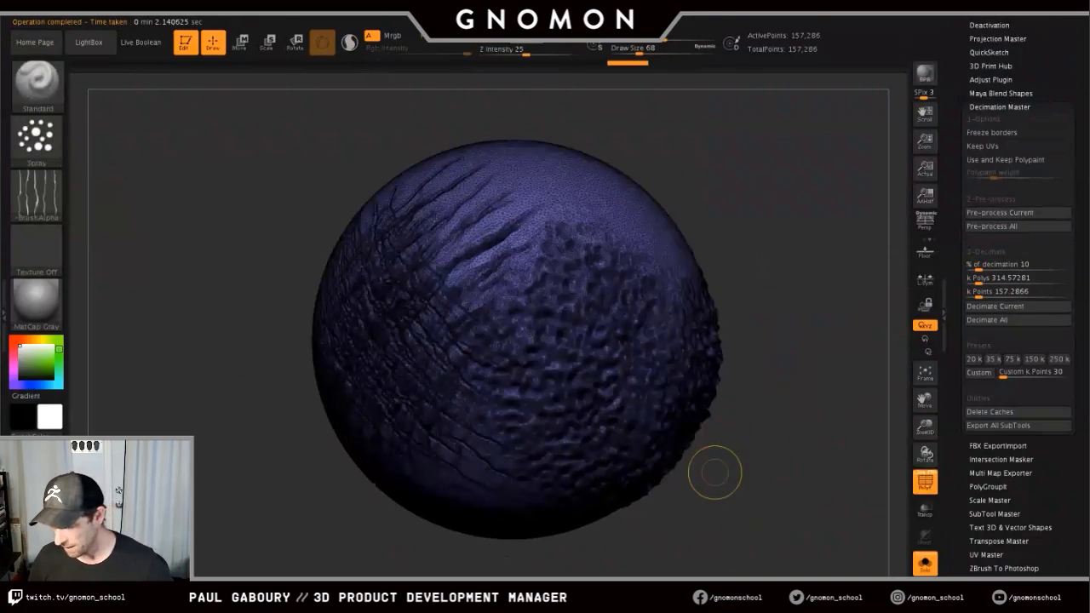
{"action": "right_click_drag", "start_coordinate": [670, 433], "coordinate": [670, 374], "text": "ctrl"}
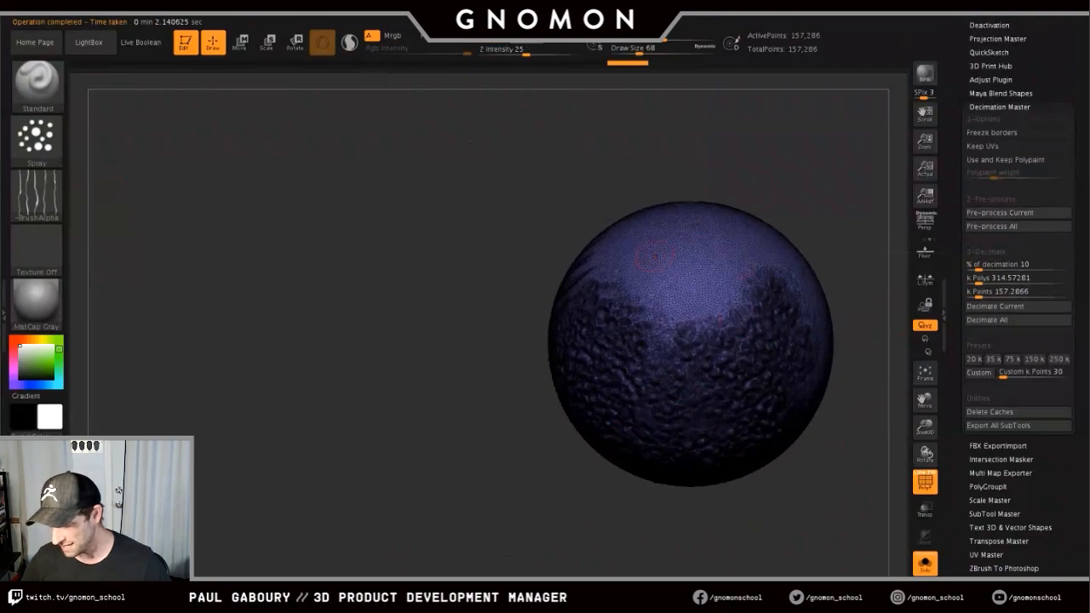
{"action": "mouse_move", "coordinate": [655, 255]}
{"action": "right_mouse_down"}
{"action": "mouse_move", "coordinate": [732, 315]}
{"action": "mouse_move", "coordinate": [791, 294]}
{"action": "mouse_move", "coordinate": [796, 213]}
{"action": "right_mouse_up"}
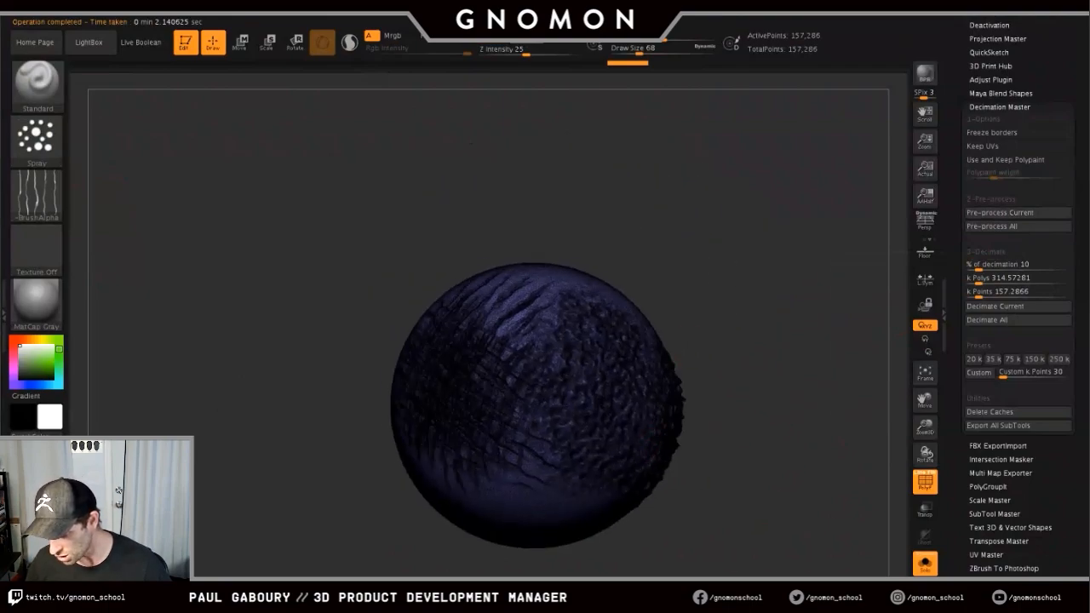
{"action": "right_click_drag", "start_coordinate": [628, 410], "coordinate": [643, 366], "text": "alt"}
- Set the draw size to 120 and switch to ClayBuildup, before returning to the Standard brush with Sculptris Pro enabled
{"action": "key", "text": "s"}
{"action": "left_click_drag", "start_coordinate": [629, 355], "coordinate": [638, 353]}
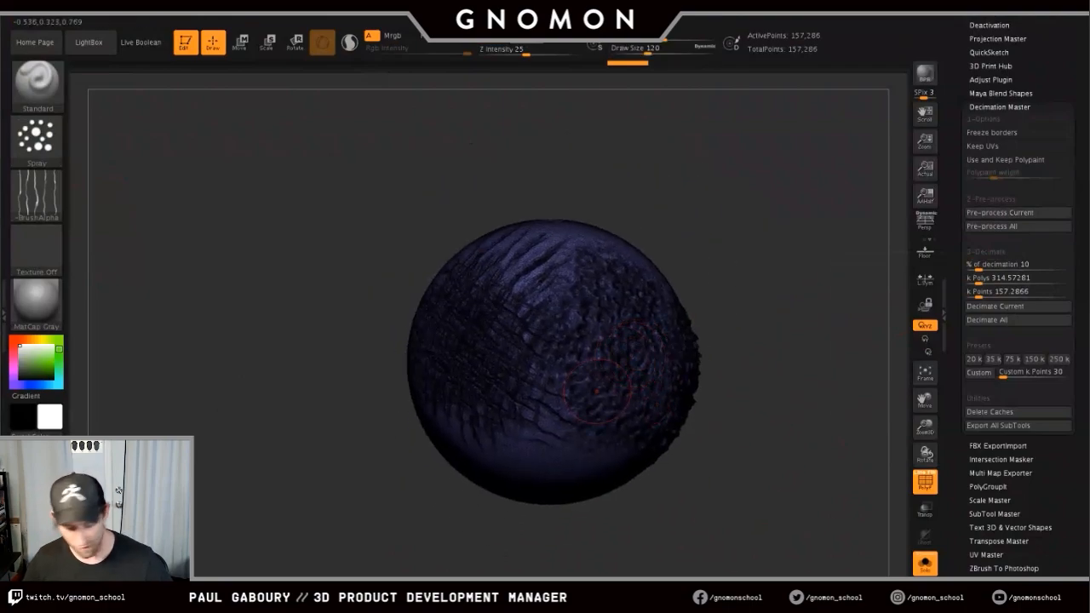
{"action": "key", "text": "b"}
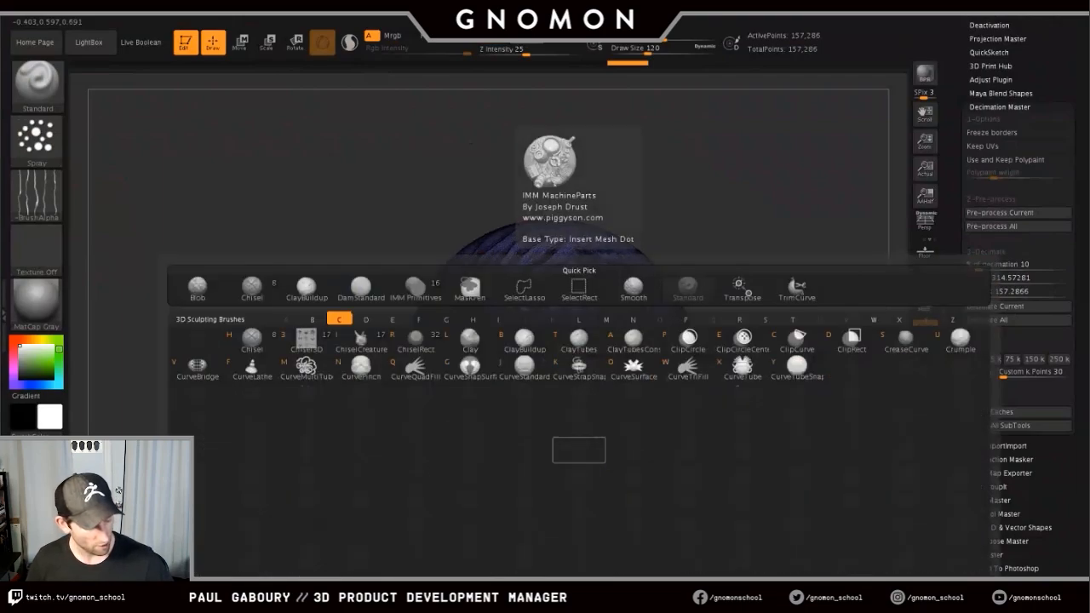
{"action": "key", "text": "b"}
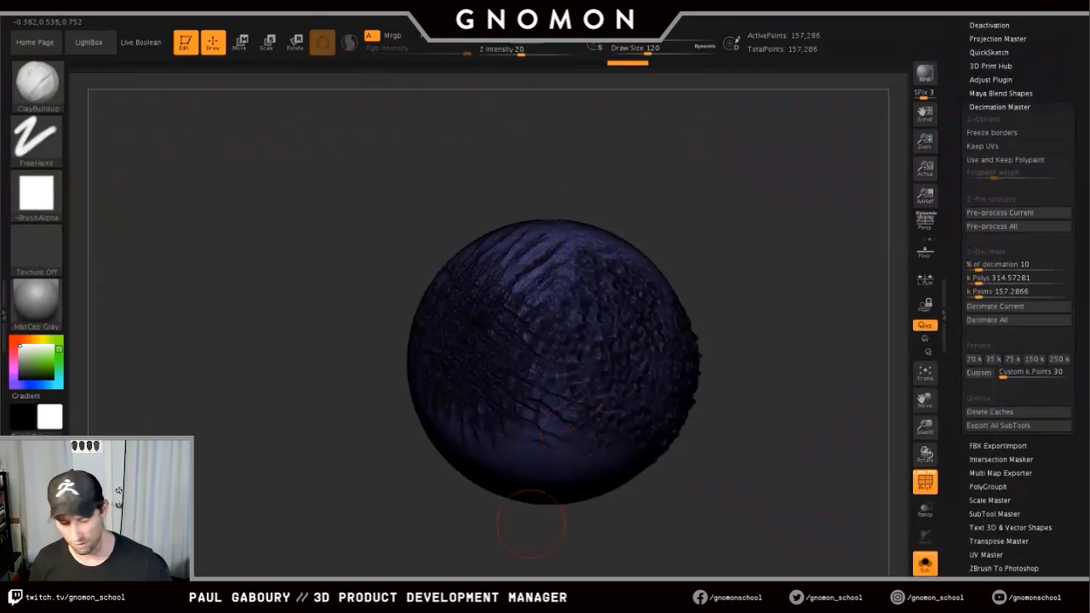
{"action": "key", "text": "b"}
{"action": "key", "text": "s"}
{"action": "key", "text": "t"}
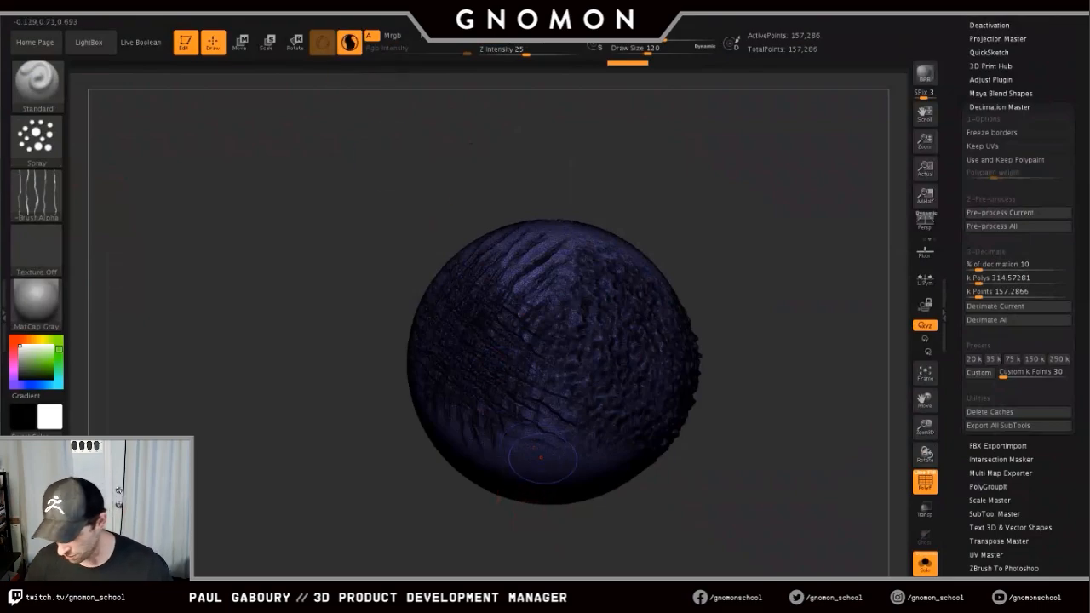
- Hide the polyframe and reduce the draw size to 44, undoing a test stroke on the smooth area below the wrinkles
{"action": "key", "text": "s"}
{"action": "left_click_drag", "start_coordinate": [535, 457], "coordinate": [532, 457]}
{"action": "key", "text": "shift+f"}
{"action": "mouse_move", "coordinate": [542, 451]}
{"action": "right_mouse_down"}
{"action": "mouse_move", "coordinate": [545, 440]}
{"action": "mouse_move", "coordinate": [544, 472]}
{"action": "mouse_move", "coordinate": [521, 450]}
{"action": "right_mouse_up"}
{"action": "mouse_move", "coordinate": [518, 477]}
{"action": "left_mouse_down"}
{"action": "mouse_move", "coordinate": [545, 394]}
{"action": "mouse_move", "coordinate": [525, 452]}
{"action": "mouse_move", "coordinate": [511, 456]}
{"action": "left_mouse_up"}
{"action": "key", "text": "ctrl+z"}
{"action": "key", "text": "s"}
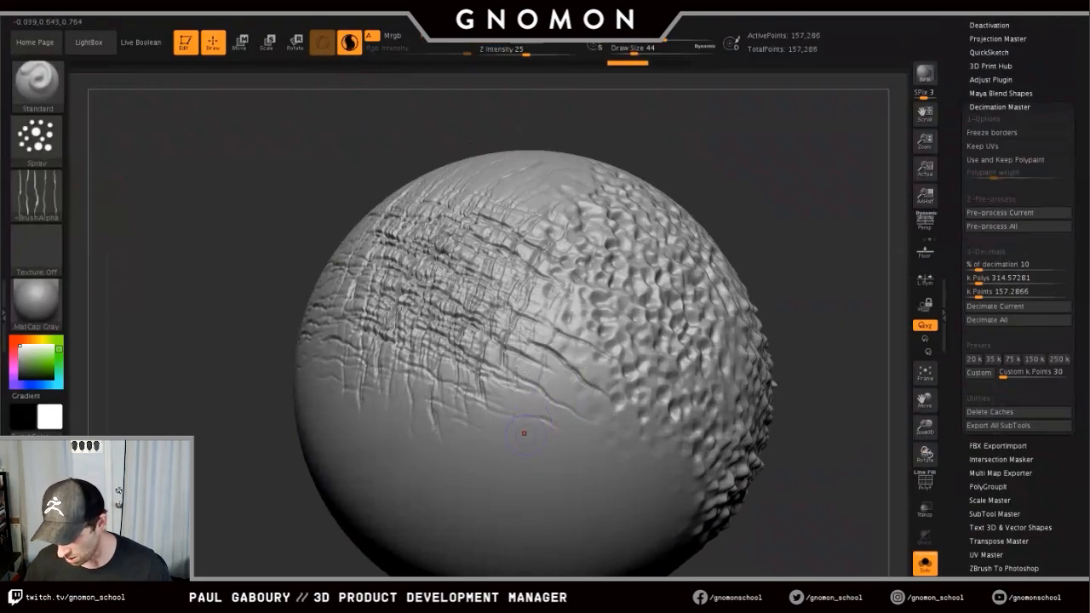
- Change the stroke type to Dots and draw four crossing wrinkle strokes on the smooth area below the existing wrinkles
{"action": "left_click", "coordinate": [43, 143]}
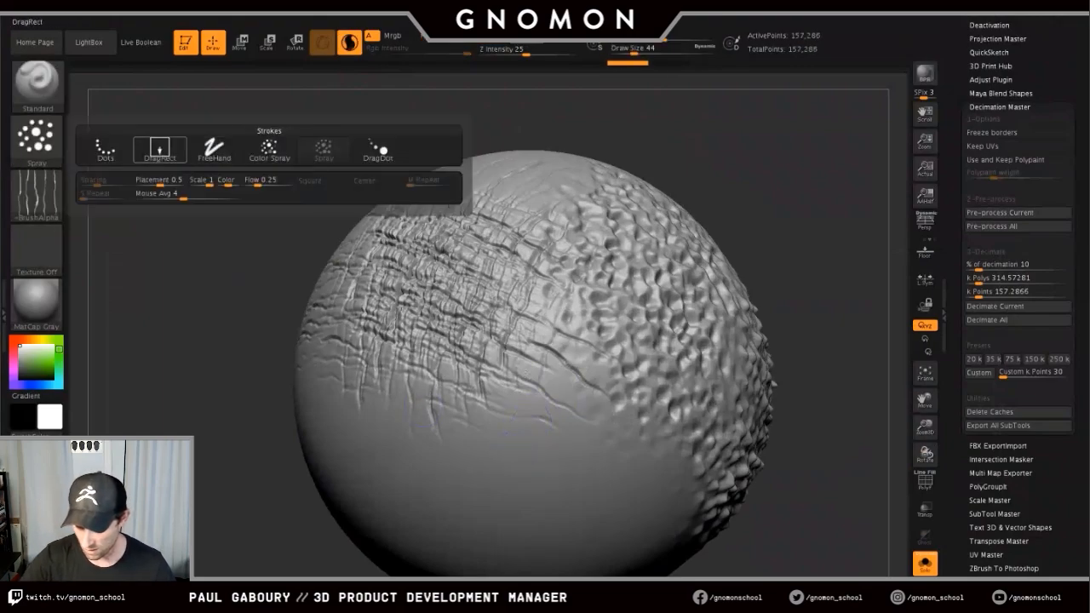
{"action": "left_click", "coordinate": [106, 148]}
{"action": "mouse_move", "coordinate": [484, 518]}
{"action": "left_mouse_down"}
{"action": "mouse_move", "coordinate": [536, 431]}
{"action": "mouse_move", "coordinate": [585, 389]}
{"action": "left_mouse_up"}
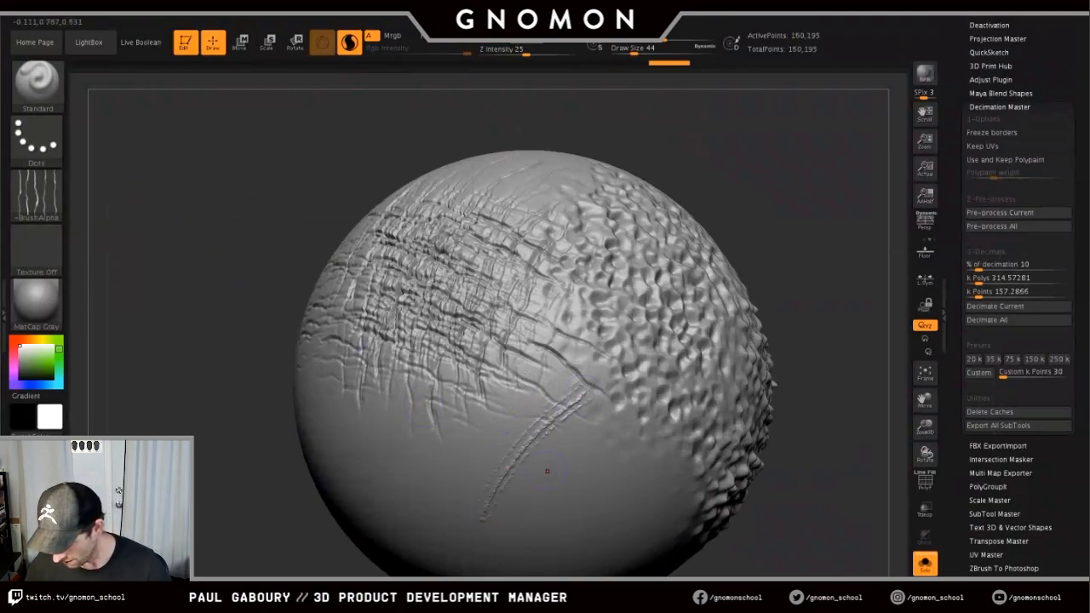
{"action": "mouse_move", "coordinate": [522, 532]}
{"action": "left_mouse_down"}
{"action": "mouse_move", "coordinate": [545, 486]}
{"action": "mouse_move", "coordinate": [611, 418]}
{"action": "left_mouse_up"}
{"action": "left_click_drag", "start_coordinate": [530, 441], "coordinate": [624, 556]}
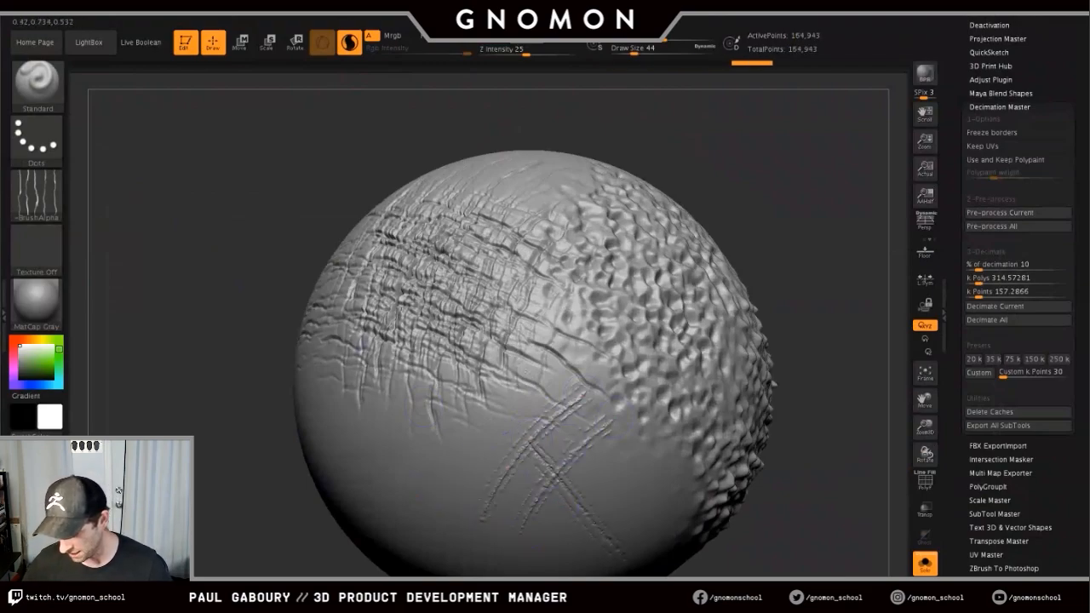
{"action": "left_click_drag", "start_coordinate": [420, 490], "coordinate": [536, 395]}
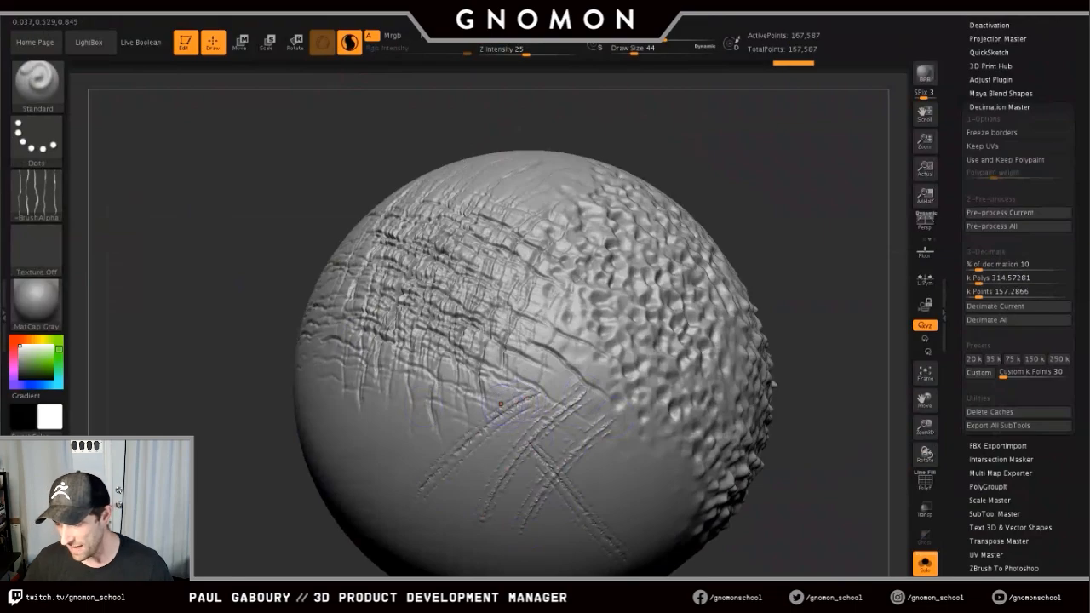
- Open the Sculptris Pro stroke settings and examine the new strokes' wireframe up close with the polyframe shown
{"action": "mouse_move", "coordinate": [587, 11]}
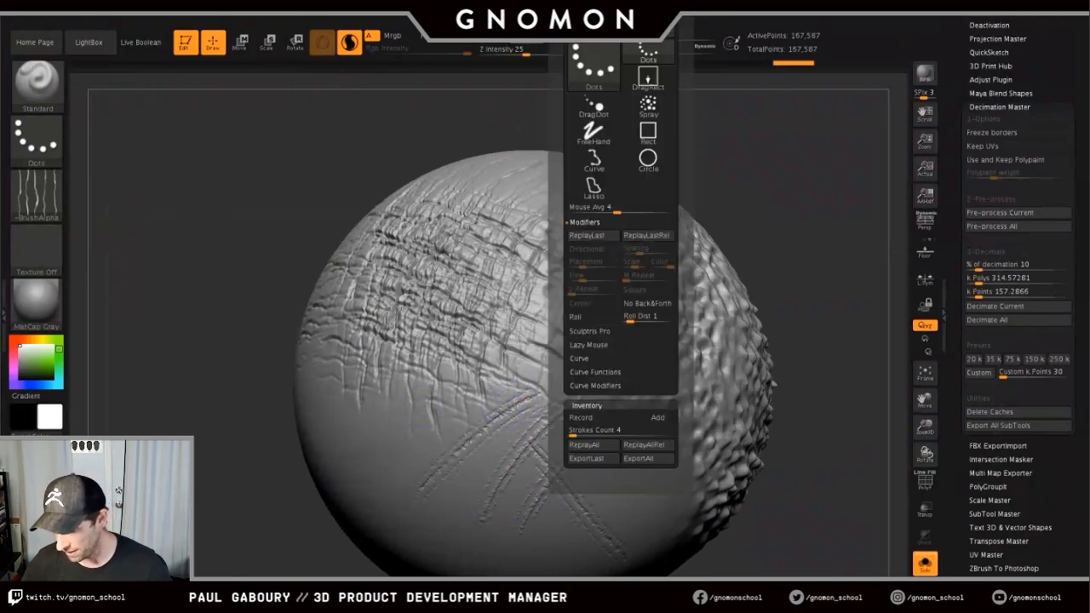
{"action": "left_click", "coordinate": [585, 222]}
{"action": "left_click", "coordinate": [589, 236]}
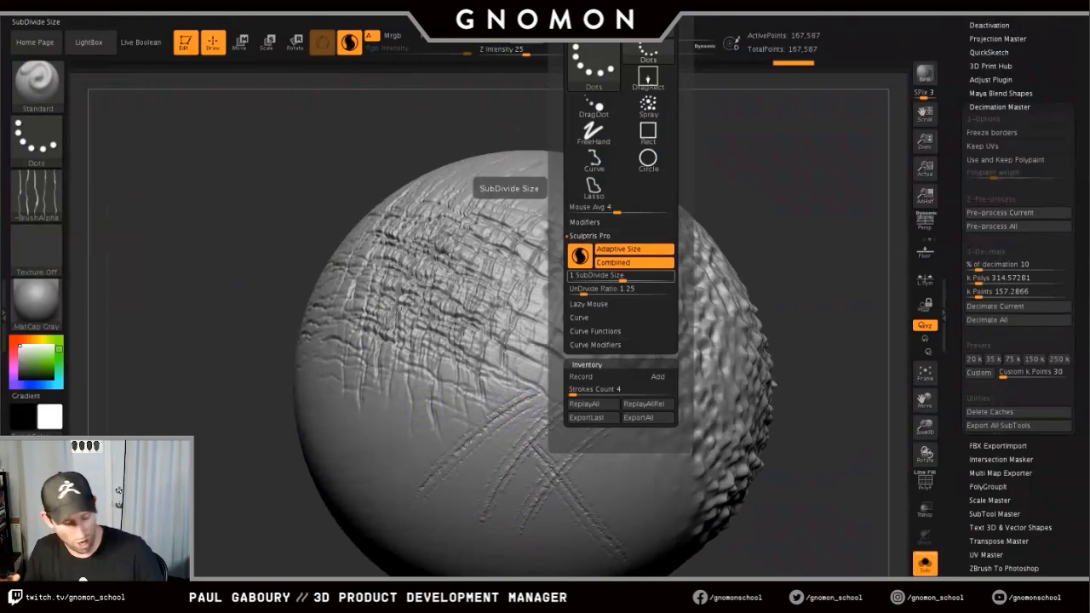
{"action": "key", "text": "shift+f"}
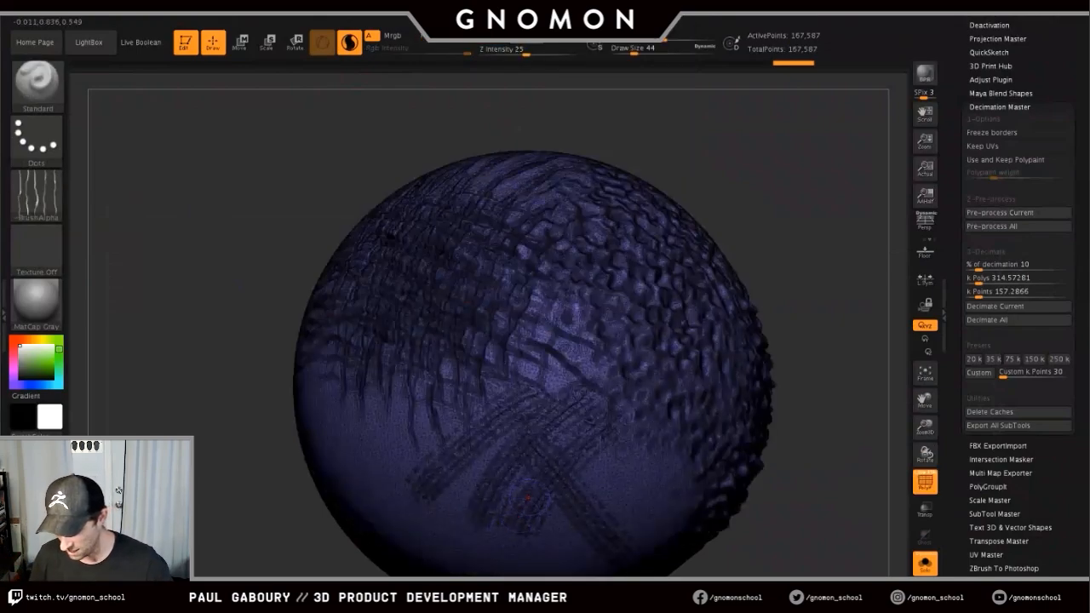
{"action": "mouse_move", "coordinate": [442, 519]}
{"action": "right_mouse_down"}
{"action": "mouse_move", "coordinate": [375, 484]}
{"action": "mouse_move", "coordinate": [423, 431]}
{"action": "mouse_move", "coordinate": [501, 405]}
{"action": "right_mouse_up"}
{"action": "mouse_move", "coordinate": [501, 404]}
{"action": "right_mouse_down", "text": "alt"}
{"action": "mouse_move", "coordinate": [421, 410]}
{"action": "mouse_move", "coordinate": [428, 390]}
{"action": "right_mouse_up", "text": "alt"}
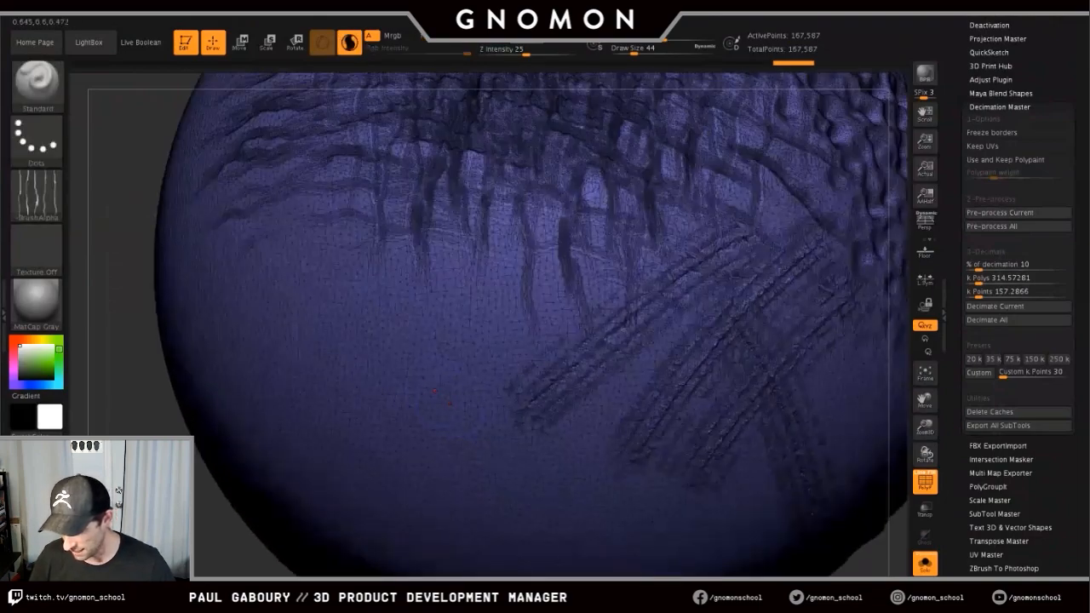
- Lower the Sculptris Pro SubDivide Size to 0.44663 and add wrinkle strokes at draw size 62 beside the crossing ones
{"action": "key", "text": "s"}
{"action": "mouse_move", "coordinate": [429, 389]}
{"action": "left_mouse_down"}
{"action": "mouse_move", "coordinate": [445, 349]}
{"action": "mouse_move", "coordinate": [500, 301]}
{"action": "left_mouse_up"}
{"action": "left_click", "coordinate": [582, 10]}
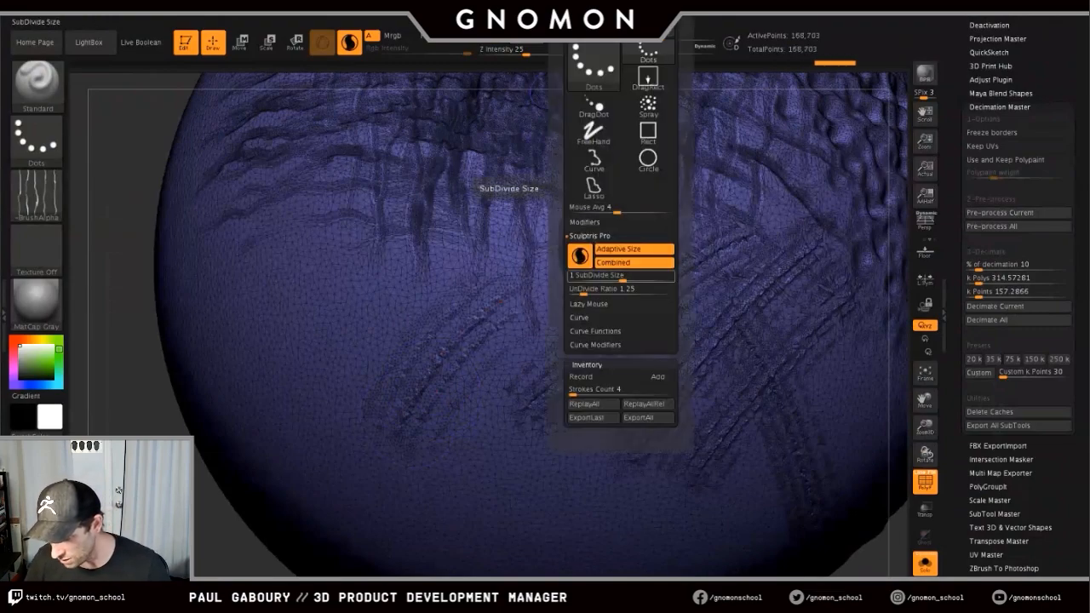
{"action": "left_click_drag", "start_coordinate": [623, 278], "coordinate": [617, 278]}
{"action": "mouse_move", "coordinate": [461, 509]}
{"action": "left_mouse_down"}
{"action": "mouse_move", "coordinate": [473, 441]}
{"action": "mouse_move", "coordinate": [577, 344]}
{"action": "left_mouse_up"}
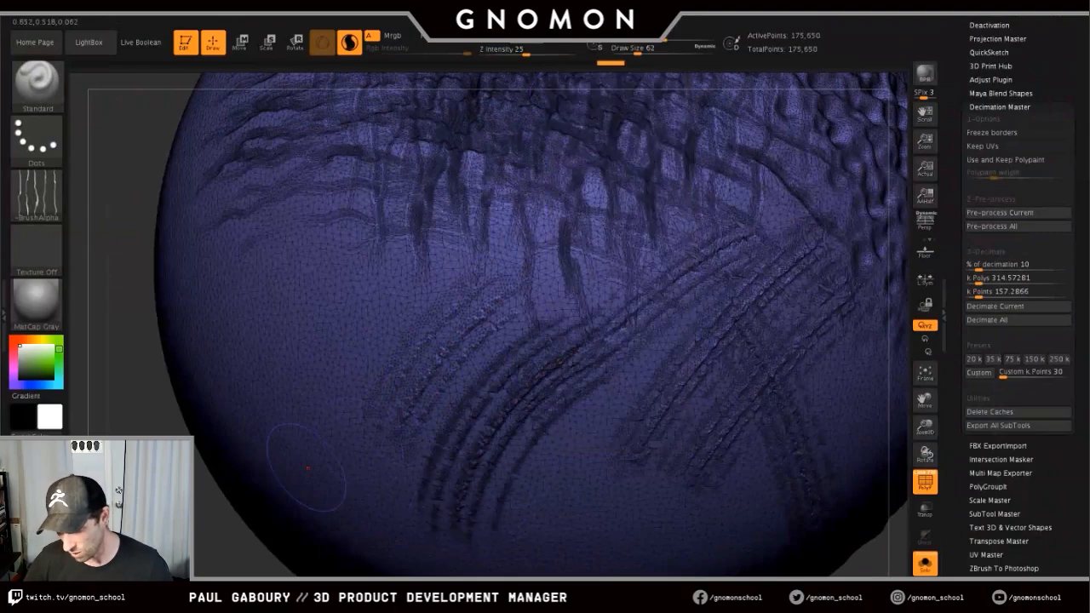
{"action": "mouse_move", "coordinate": [305, 469]}
{"action": "left_mouse_down"}
{"action": "mouse_move", "coordinate": [327, 374]}
{"action": "mouse_move", "coordinate": [393, 296]}
{"action": "left_mouse_up"}
- Reduce the SubDivide Size to 0.27744, add another curved wrinkle stroke on the lower sphere, and hide the polyframe
{"action": "left_click", "coordinate": [582, 10]}
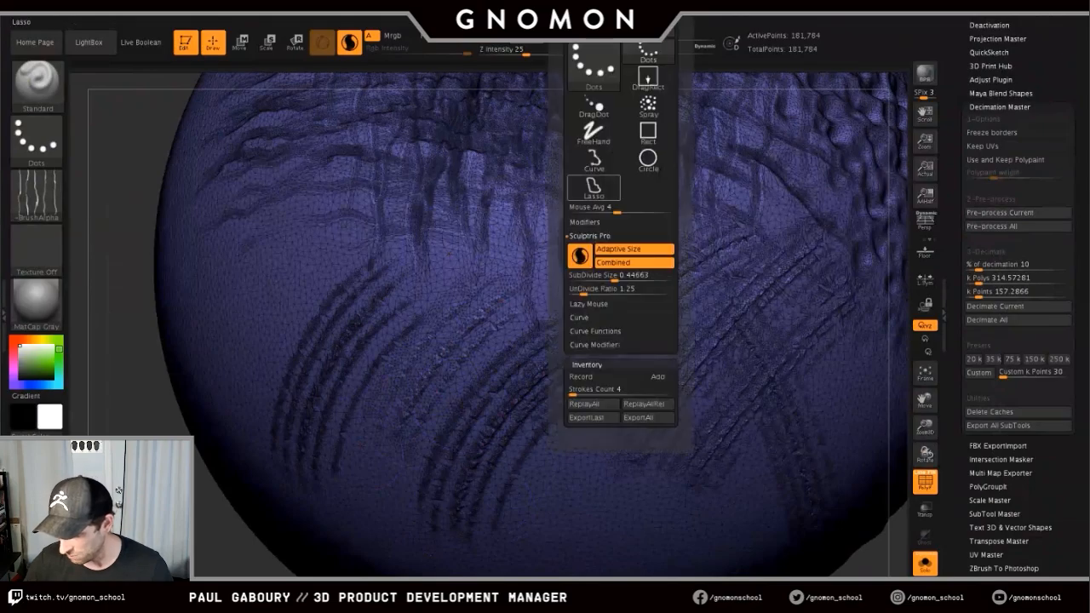
{"action": "left_click", "coordinate": [610, 277]}
{"action": "mouse_move", "coordinate": [509, 551]}
{"action": "left_mouse_down"}
{"action": "mouse_move", "coordinate": [584, 425]}
{"action": "mouse_move", "coordinate": [643, 366]}
{"action": "left_mouse_up"}
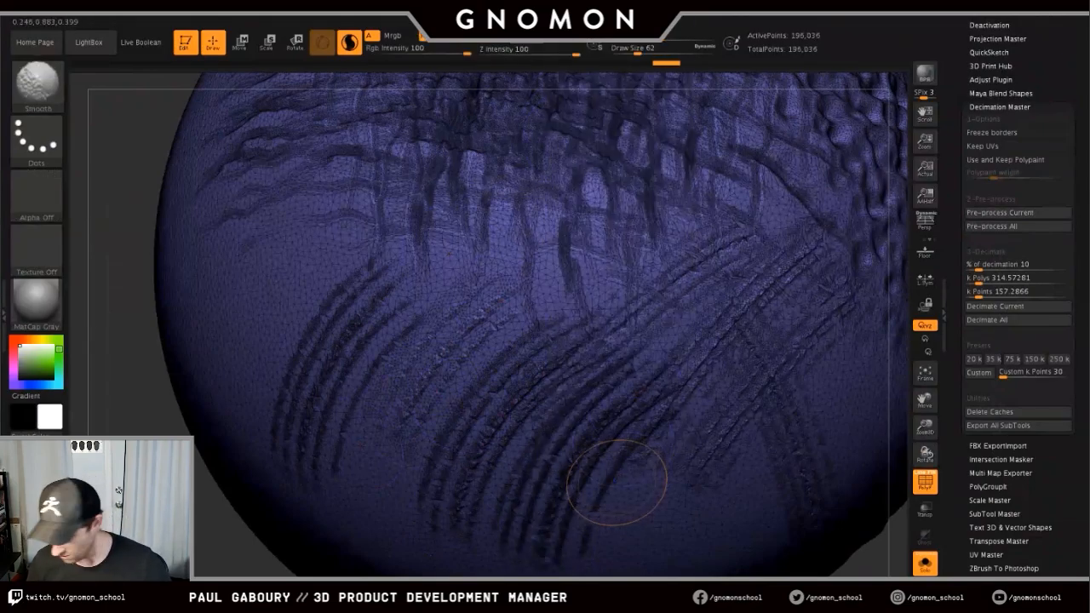
{"action": "key", "text": "shift+f"}
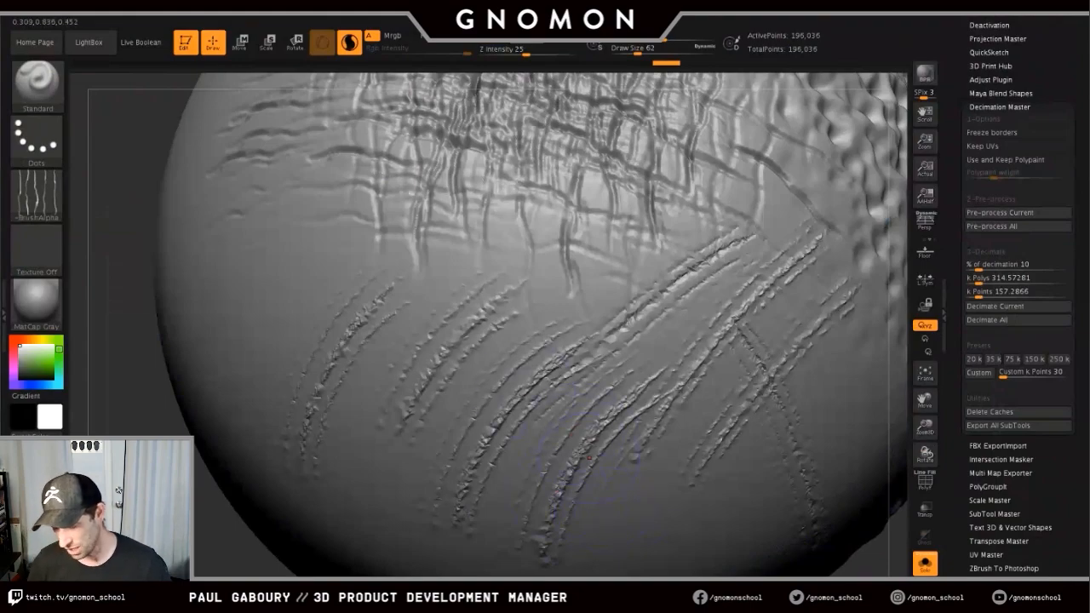
- Switch to the DamStandard brush, carve a curved groove beside the wrinkle strokes, and show the polyframe to check its mesh density
{"action": "key", "text": "b"}
{"action": "key", "text": "d"}
{"action": "key", "text": "s"}
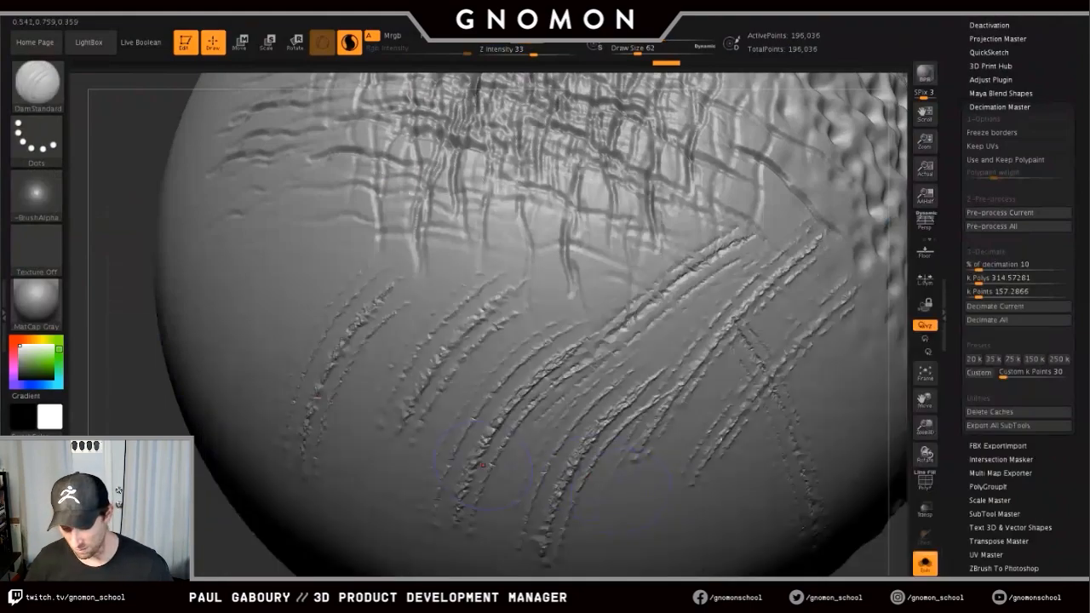
{"action": "mouse_move", "coordinate": [341, 463]}
{"action": "right_mouse_down"}
{"action": "mouse_move", "coordinate": [418, 459]}
{"action": "mouse_move", "coordinate": [353, 416]}
{"action": "right_mouse_up"}
{"action": "mouse_move", "coordinate": [298, 488]}
{"action": "left_mouse_down"}
{"action": "mouse_move", "coordinate": [311, 441]}
{"action": "mouse_move", "coordinate": [387, 317]}
{"action": "mouse_move", "coordinate": [441, 293]}
{"action": "left_mouse_up"}
{"action": "key", "text": "shift"}
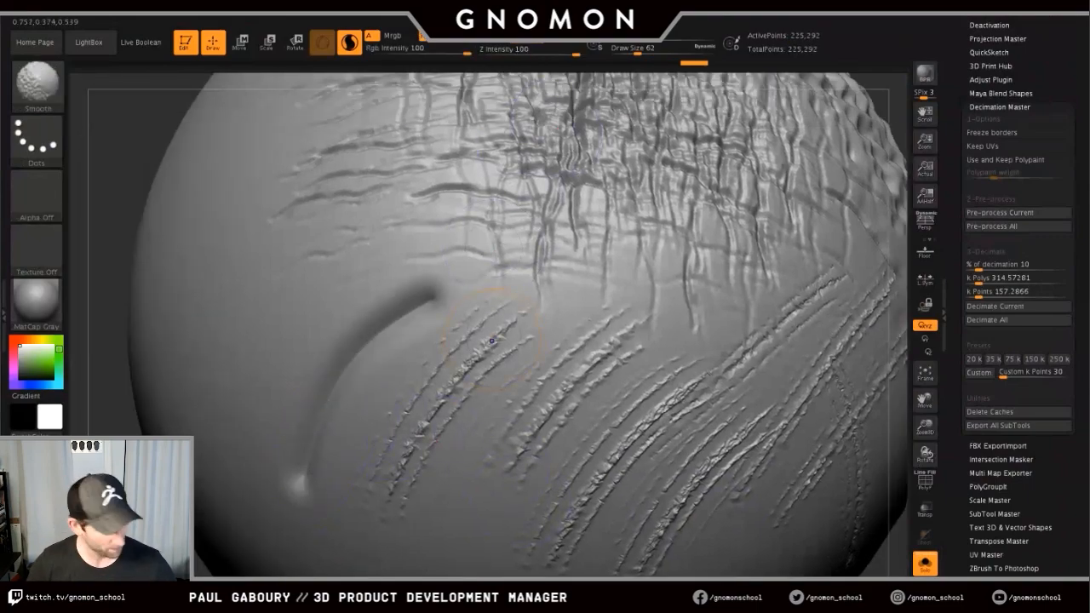
{"action": "key", "text": "shift+f"}
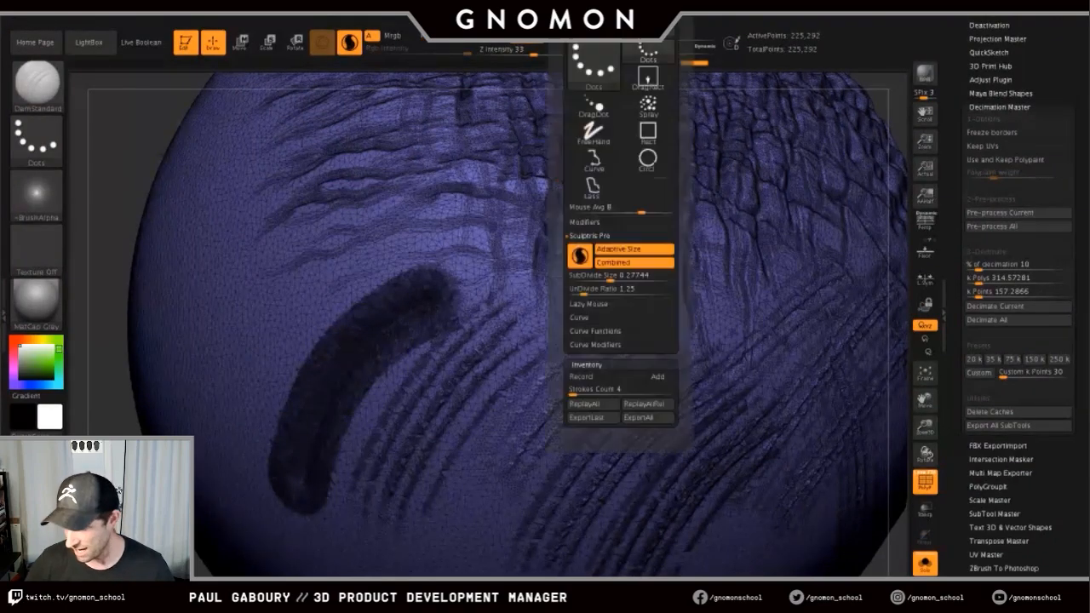
- Raise the SubDivide Size to about 0.6 and the draw size to 71, and carve a second groove outside the first
{"action": "left_click_drag", "start_coordinate": [610, 276], "coordinate": [616, 276]}
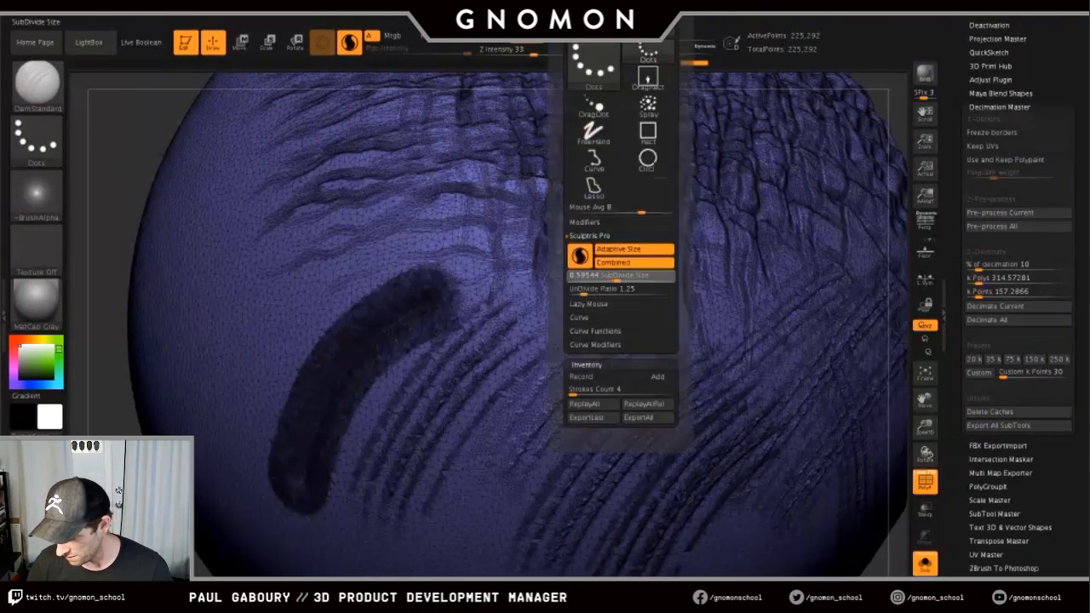
{"action": "key", "text": "s"}
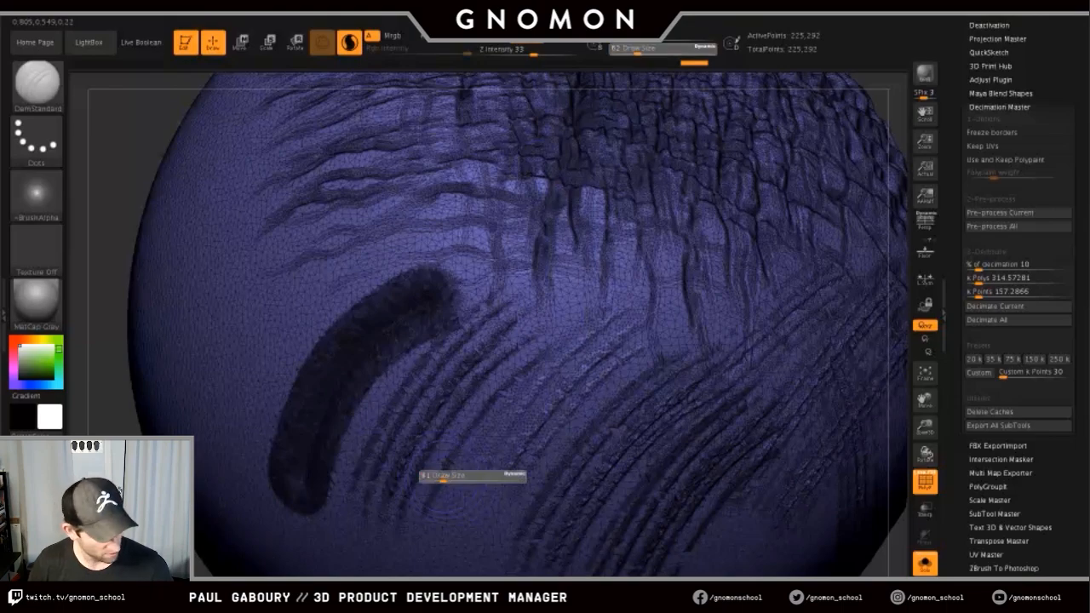
{"action": "left_click", "coordinate": [445, 479]}
{"action": "mouse_move", "coordinate": [223, 464]}
{"action": "left_mouse_down"}
{"action": "mouse_move", "coordinate": [240, 399]}
{"action": "mouse_move", "coordinate": [375, 235]}
{"action": "mouse_move", "coordinate": [418, 226]}
{"action": "left_mouse_up"}
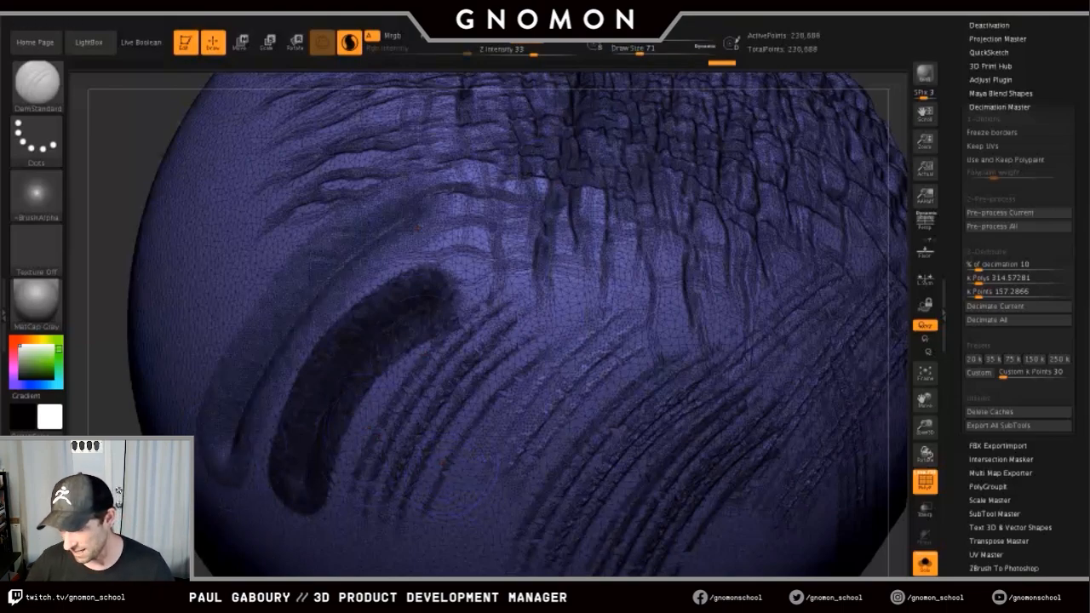
- Raise the SubDivide Size to about 1.27 and carve a third curved groove across the wrinkle strokes
{"action": "mouse_move", "coordinate": [581, 10]}
{"action": "left_click", "coordinate": [622, 275]}
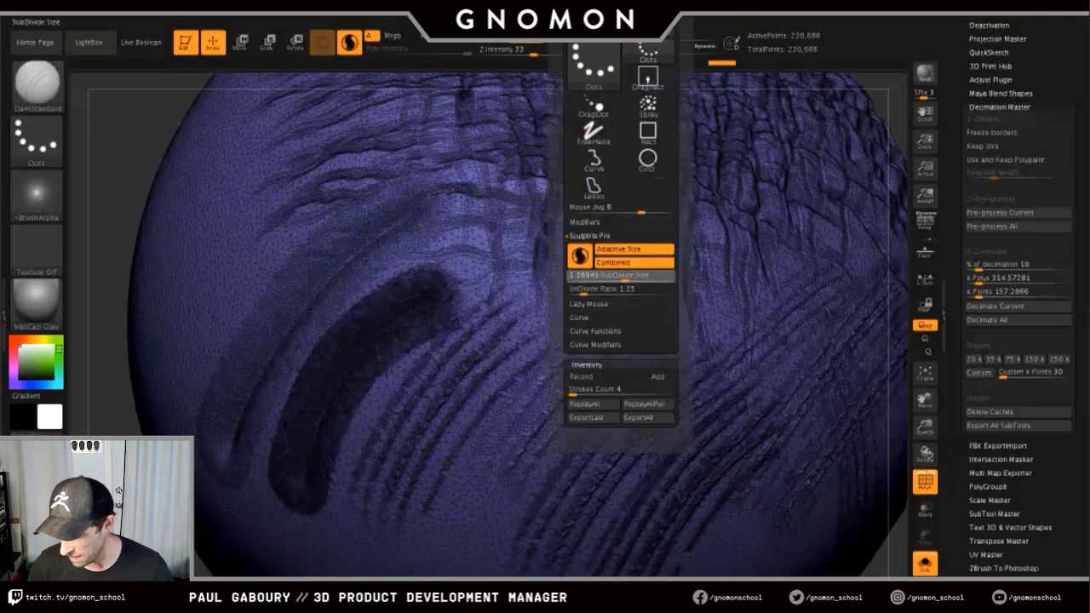
{"action": "mouse_move", "coordinate": [410, 563]}
{"action": "left_mouse_down"}
{"action": "mouse_move", "coordinate": [519, 396]}
{"action": "mouse_move", "coordinate": [608, 326]}
{"action": "left_mouse_up"}
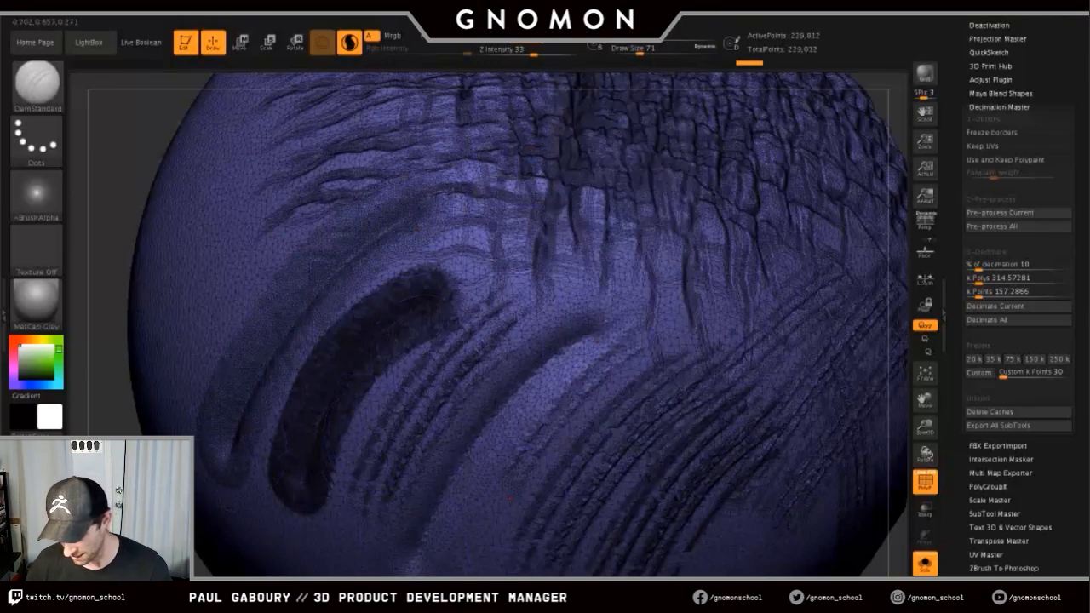
- Hide the polyframe and undo all the grooves and wrinkle strokes carved on the lower part of the decimated sphere
{"action": "mouse_move", "coordinate": [525, 492]}
{"action": "right_mouse_down", "text": "ctrl"}
{"action": "mouse_move", "coordinate": [462, 443]}
{"action": "mouse_move", "coordinate": [436, 360]}
{"action": "right_mouse_up", "text": "ctrl"}
{"action": "key", "text": "shift+f"}
{"action": "right_click_drag", "start_coordinate": [612, 394], "coordinate": [608, 420]}
{"action": "key", "text": "ctrl+z"}
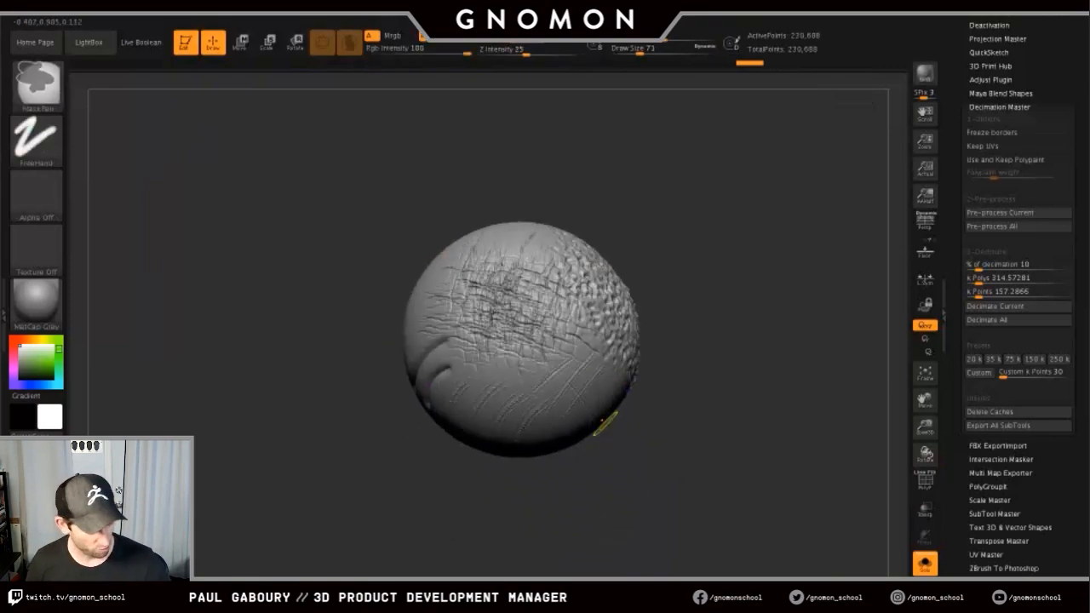
{"action": "key", "text": "ctrl+z"}
{"action": "key", "text": "ctrl+z"}
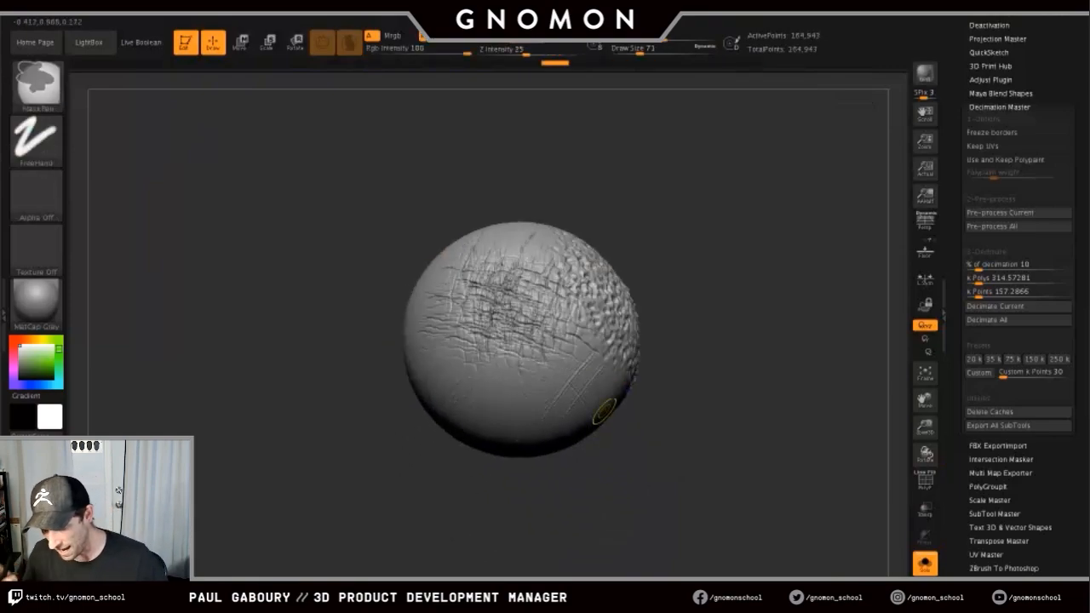
{"action": "key", "text": "ctrl+z"}
{"action": "key", "text": "ctrl+z"}
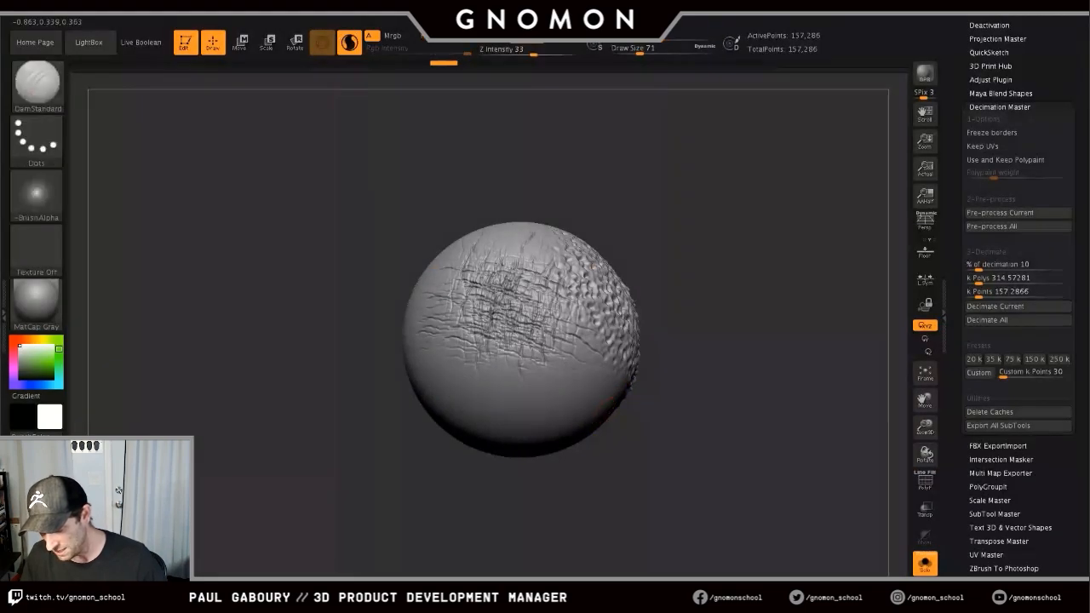
- Set the draw size to 116 and mask the textured areas around the sphere, leaving the smooth area unmasked
{"action": "right_click_drag", "start_coordinate": [604, 412], "coordinate": [619, 355]}
{"action": "right_click_drag", "start_coordinate": [570, 308], "coordinate": [450, 243]}
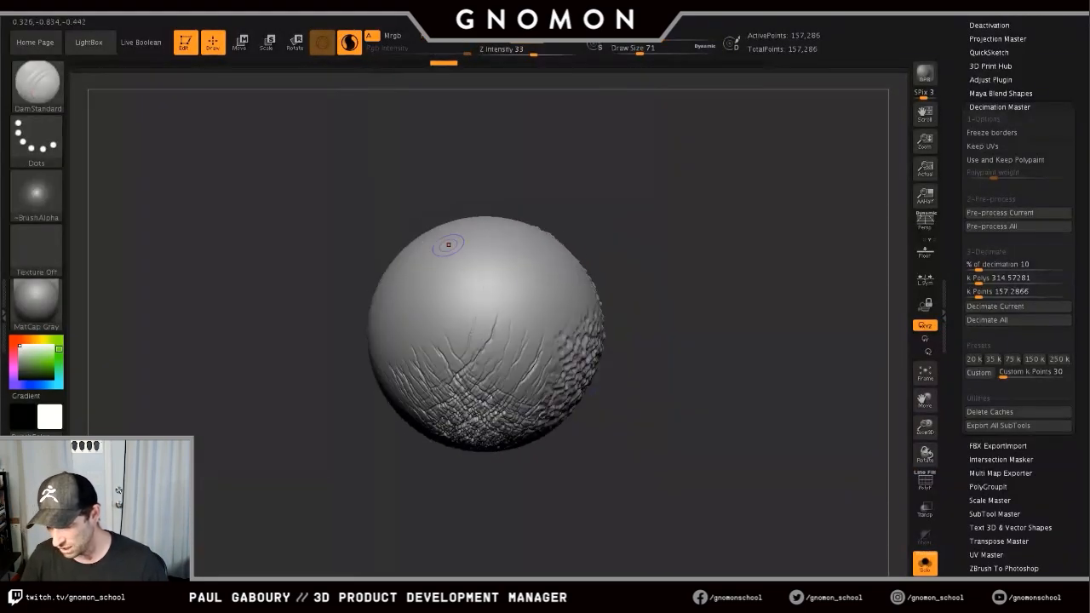
{"action": "right_click_drag", "start_coordinate": [594, 390], "coordinate": [569, 353]}
{"action": "key", "text": "s"}
{"action": "mouse_move", "coordinate": [558, 367]}
{"action": "left_mouse_down"}
{"action": "mouse_move", "coordinate": [572, 353]}
{"action": "mouse_move", "coordinate": [481, 307]}
{"action": "mouse_move", "coordinate": [439, 357]}
{"action": "mouse_move", "coordinate": [443, 302]}
{"action": "mouse_move", "coordinate": [402, 375]}
{"action": "mouse_move", "coordinate": [486, 426]}
{"action": "mouse_move", "coordinate": [600, 387]}
{"action": "left_mouse_up"}
{"action": "mouse_move", "coordinate": [749, 375]}
{"action": "left_mouse_down"}
{"action": "mouse_move", "coordinate": [613, 374]}
{"action": "mouse_move", "coordinate": [688, 374]}
{"action": "mouse_move", "coordinate": [659, 330]}
{"action": "mouse_move", "coordinate": [553, 255]}
{"action": "mouse_move", "coordinate": [703, 298]}
{"action": "mouse_move", "coordinate": [715, 358]}
{"action": "mouse_move", "coordinate": [694, 277]}
{"action": "mouse_move", "coordinate": [691, 328]}
{"action": "left_mouse_up"}
{"action": "left_click_drag", "start_coordinate": [443, 374], "coordinate": [584, 382]}
{"action": "mouse_move", "coordinate": [541, 281]}
{"action": "left_mouse_down", "text": "ctrl"}
{"action": "mouse_move", "coordinate": [502, 324]}
{"action": "mouse_move", "coordinate": [547, 269]}
{"action": "left_mouse_up", "text": "ctrl"}
{"action": "left_click_drag", "start_coordinate": [434, 286], "coordinate": [564, 277]}
{"action": "mouse_move", "coordinate": [558, 417]}
{"action": "left_mouse_down", "text": "ctrl"}
{"action": "mouse_move", "coordinate": [536, 427]}
{"action": "mouse_move", "coordinate": [476, 359]}
{"action": "mouse_move", "coordinate": [445, 370]}
{"action": "mouse_move", "coordinate": [478, 298]}
{"action": "mouse_move", "coordinate": [501, 419]}
{"action": "mouse_move", "coordinate": [527, 430]}
{"action": "left_mouse_up", "text": "ctrl"}
{"action": "mouse_move", "coordinate": [605, 418]}
{"action": "left_mouse_down"}
{"action": "mouse_move", "coordinate": [417, 409]}
{"action": "mouse_move", "coordinate": [426, 447]}
{"action": "mouse_move", "coordinate": [406, 430]}
{"action": "left_mouse_up"}
{"action": "mouse_move", "coordinate": [557, 265]}
{"action": "left_mouse_down", "text": "ctrl"}
{"action": "mouse_move", "coordinate": [577, 240]}
{"action": "mouse_move", "coordinate": [664, 266]}
{"action": "left_mouse_up", "text": "ctrl"}
{"action": "left_click_drag", "start_coordinate": [689, 425], "coordinate": [579, 422]}
{"action": "mouse_move", "coordinate": [622, 268]}
{"action": "left_mouse_down", "text": "ctrl"}
{"action": "mouse_move", "coordinate": [680, 234]}
{"action": "mouse_move", "coordinate": [793, 262]}
{"action": "left_mouse_up", "text": "ctrl"}
{"action": "mouse_move", "coordinate": [613, 426]}
{"action": "left_mouse_down"}
{"action": "mouse_move", "coordinate": [728, 341]}
{"action": "mouse_move", "coordinate": [762, 340]}
{"action": "mouse_move", "coordinate": [770, 264]}
{"action": "mouse_move", "coordinate": [758, 230]}
{"action": "left_mouse_up"}
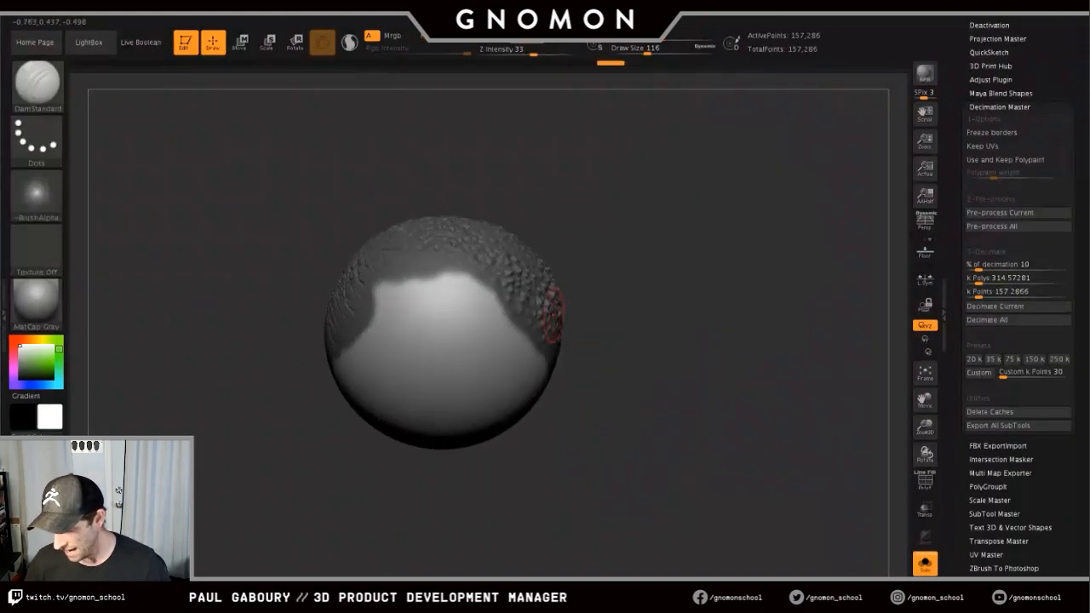
{"action": "mouse_move", "coordinate": [557, 356]}
{"action": "left_mouse_down", "text": "ctrl"}
{"action": "mouse_move", "coordinate": [478, 288]}
{"action": "mouse_move", "coordinate": [381, 291]}
{"action": "left_mouse_up", "text": "ctrl"}
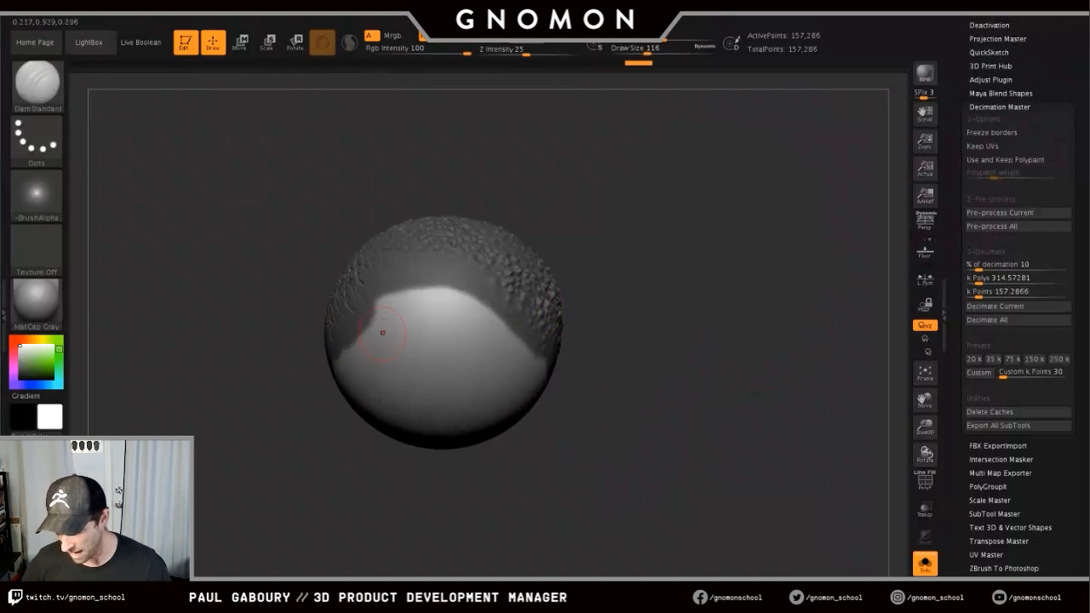
- Expand the Tessimate options in the PolySphere's geometry settings and tessimate the unmasked area with Polygons Size 1
{"action": "right_click_drag", "start_coordinate": [382, 333], "coordinate": [435, 336]}
{"action": "mouse_move", "coordinate": [289, 387]}
{"action": "right_mouse_down"}
{"action": "mouse_move", "coordinate": [312, 393]}
{"action": "mouse_move", "coordinate": [375, 366]}
{"action": "mouse_move", "coordinate": [513, 361]}
{"action": "mouse_move", "coordinate": [502, 379]}
{"action": "mouse_move", "coordinate": [537, 415]}
{"action": "mouse_move", "coordinate": [554, 490]}
{"action": "right_mouse_up"}
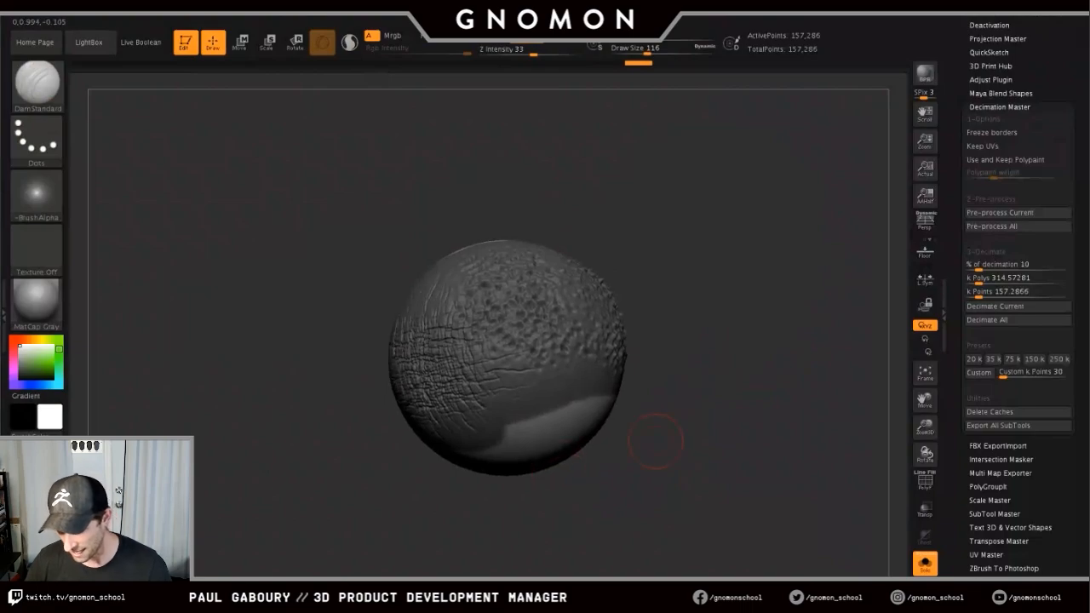
{"action": "left_click_drag", "start_coordinate": [956, 502], "coordinate": [957, 163]}
{"action": "left_click_drag", "start_coordinate": [957, 571], "coordinate": [957, 283]}
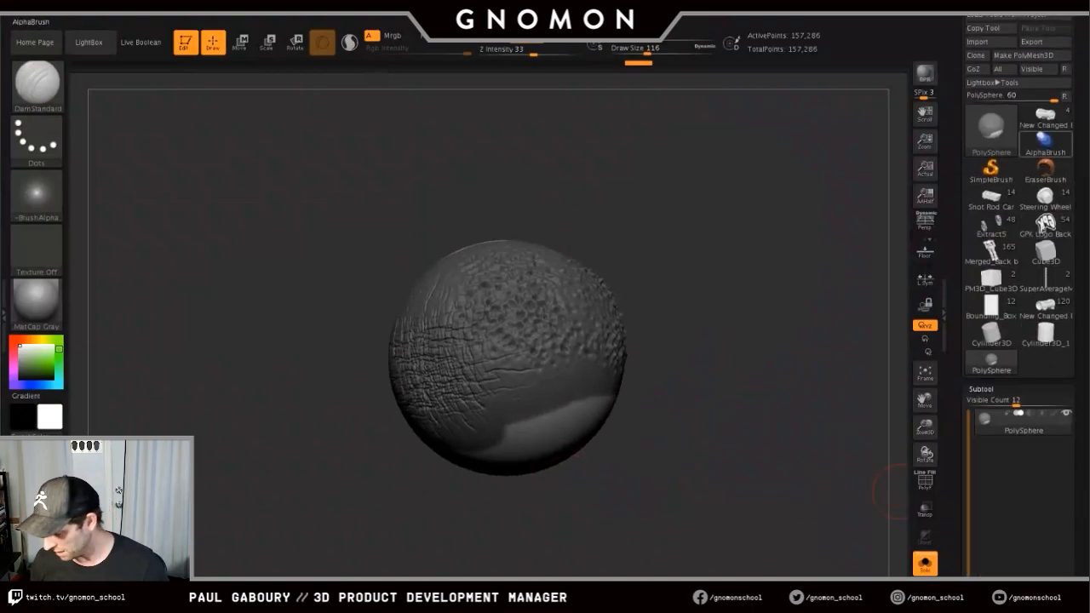
{"action": "left_click", "coordinate": [1064, 96]}
{"action": "left_click", "coordinate": [980, 197]}
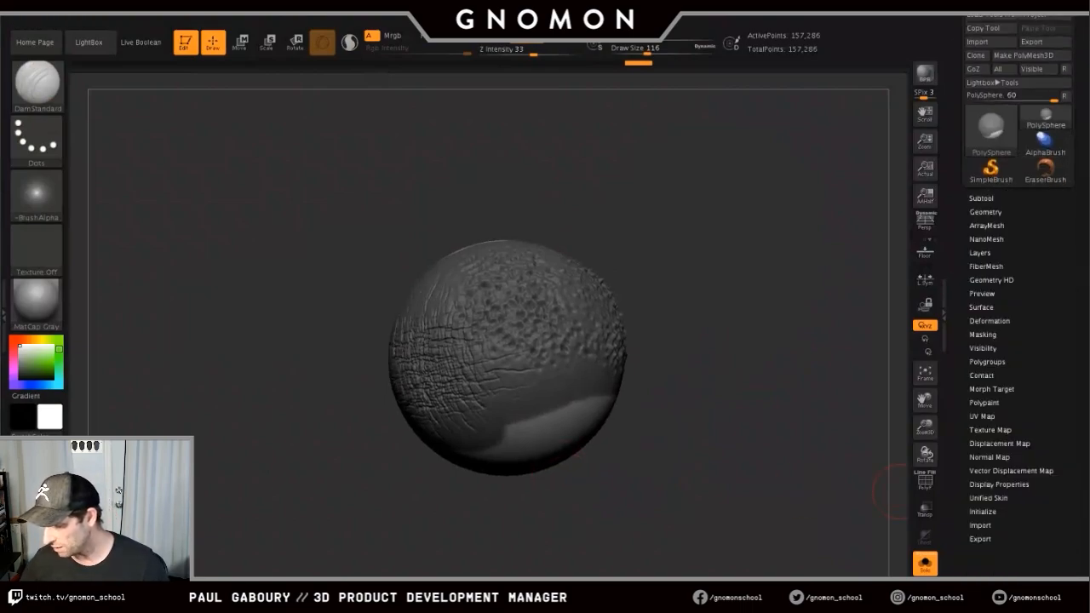
{"action": "left_click", "coordinate": [985, 211]}
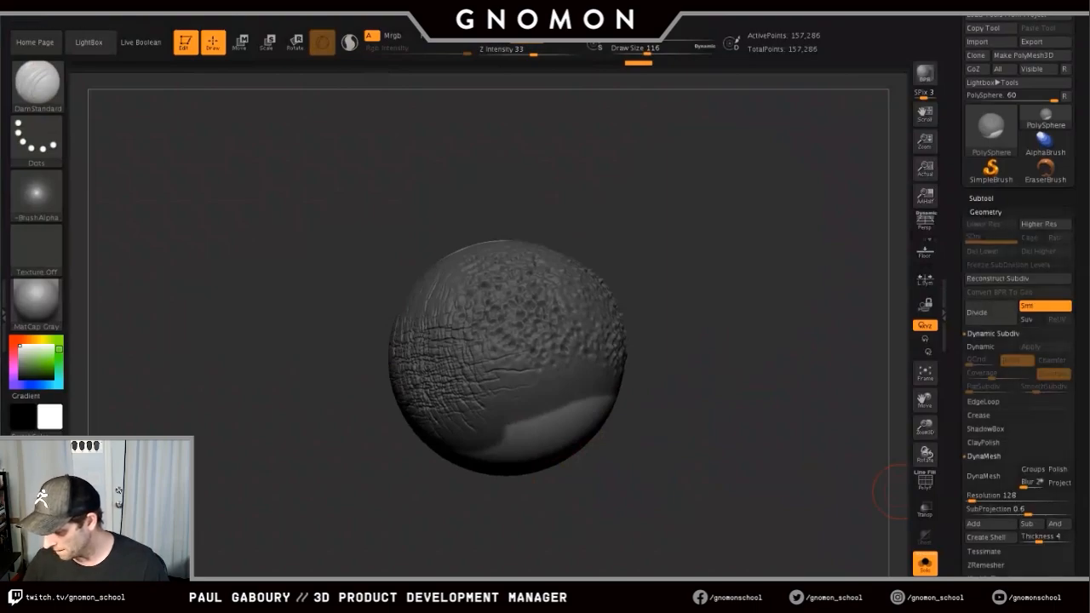
{"action": "left_click", "coordinate": [983, 400]}
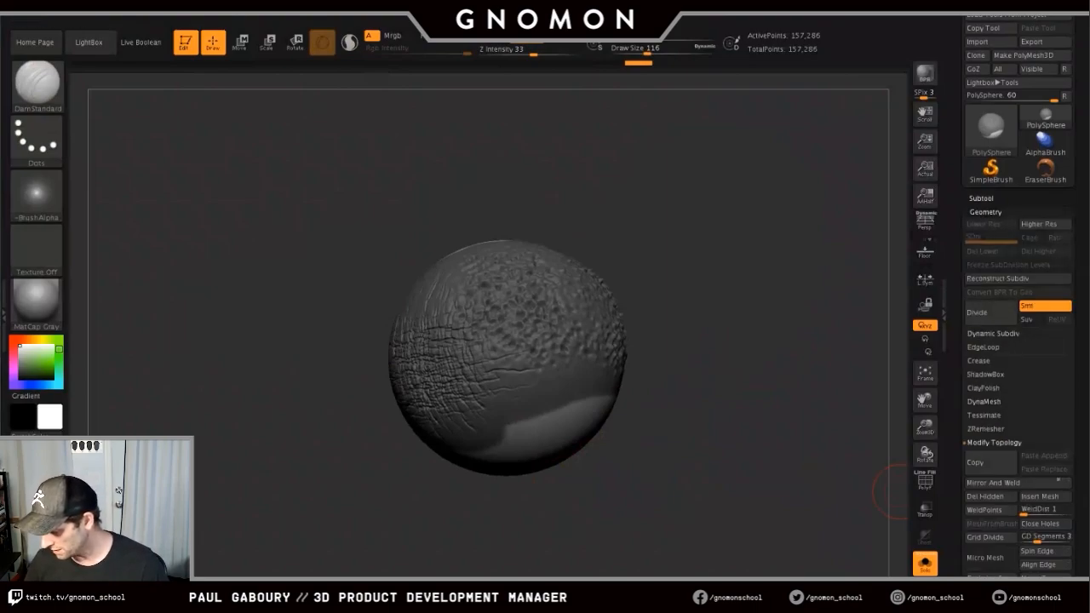
{"action": "left_click", "coordinate": [983, 414]}
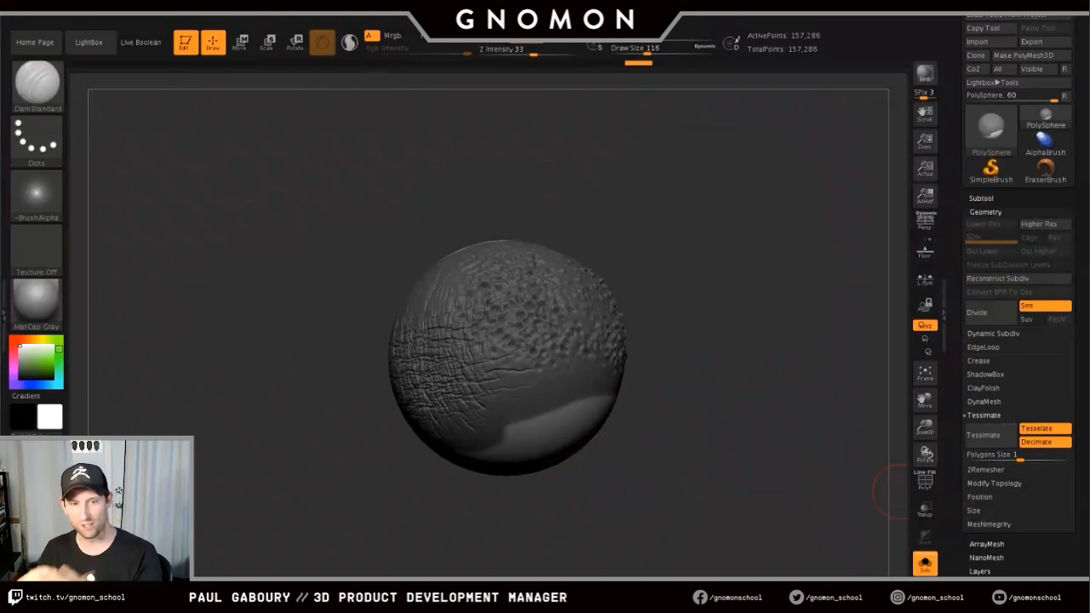
{"action": "left_click", "coordinate": [983, 435]}
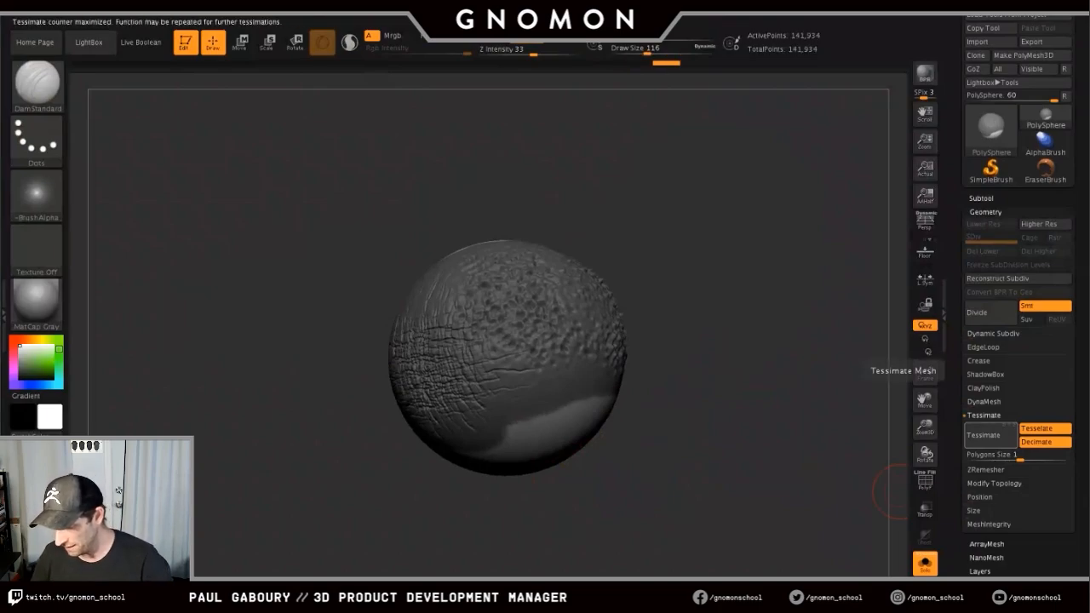
- Show the polyframe and re-tessimate the unmasked area with Polygons Size 2.68596, 4.10743 and finally 0.87553
{"action": "left_click_drag", "start_coordinate": [606, 544], "coordinate": [614, 440]}
{"action": "key", "text": "shift+f"}
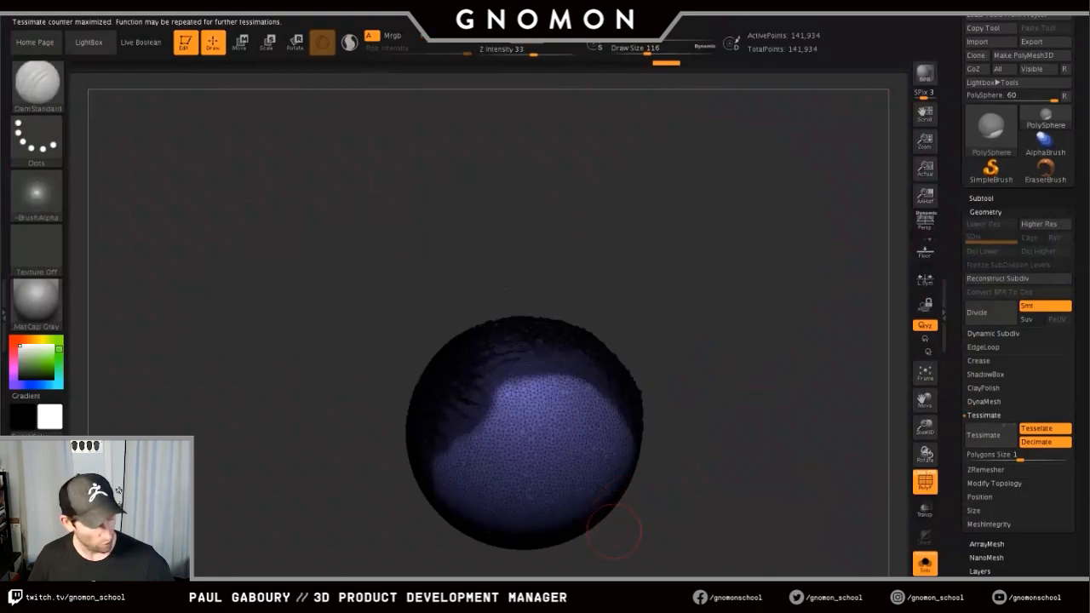
{"action": "left_click_drag", "start_coordinate": [612, 526], "coordinate": [616, 441], "text": "alt"}
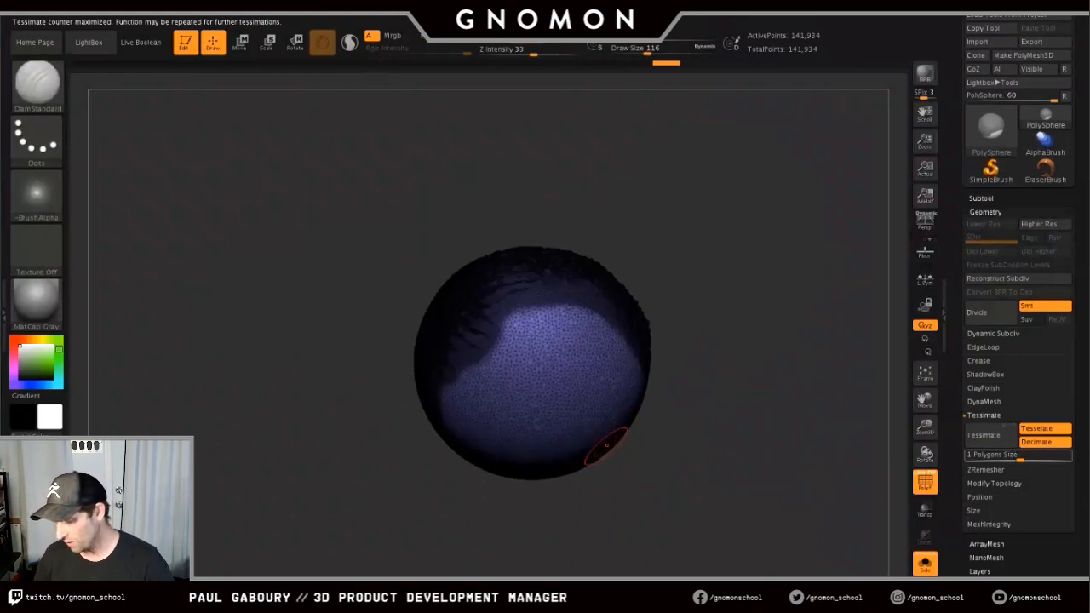
{"action": "left_click_drag", "start_coordinate": [1017, 455], "coordinate": [1032, 454]}
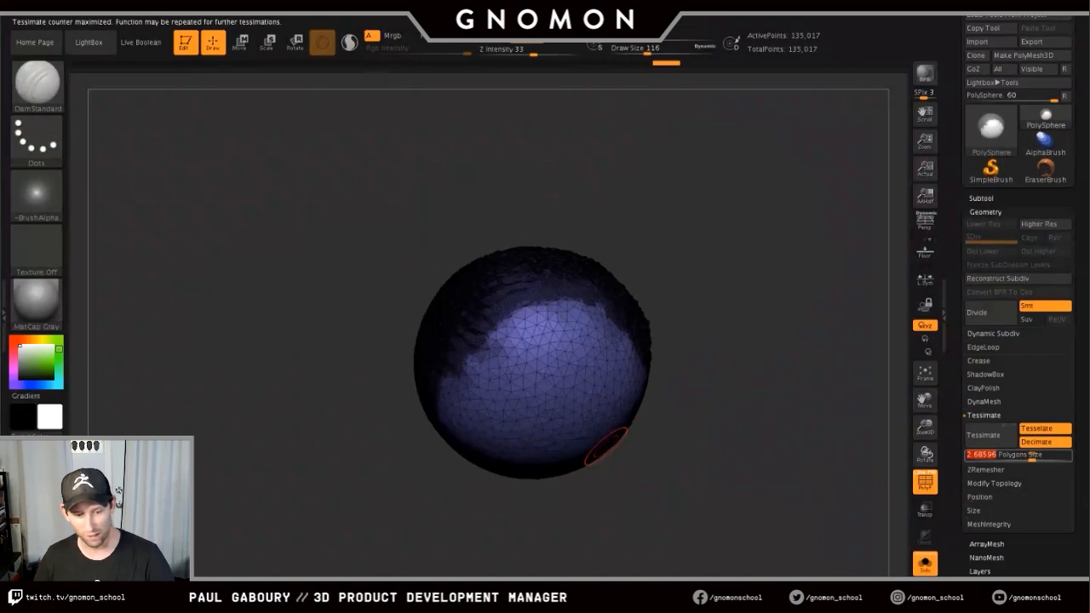
{"action": "left_click_drag", "start_coordinate": [1032, 454], "coordinate": [1037, 455]}
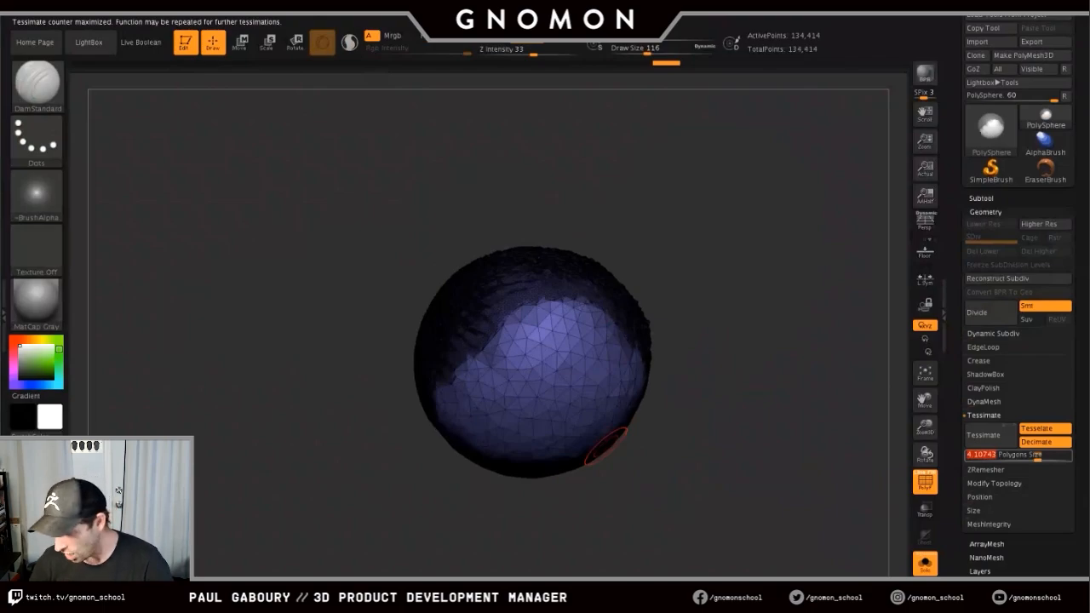
{"action": "left_click_drag", "start_coordinate": [1036, 455], "coordinate": [1019, 454]}
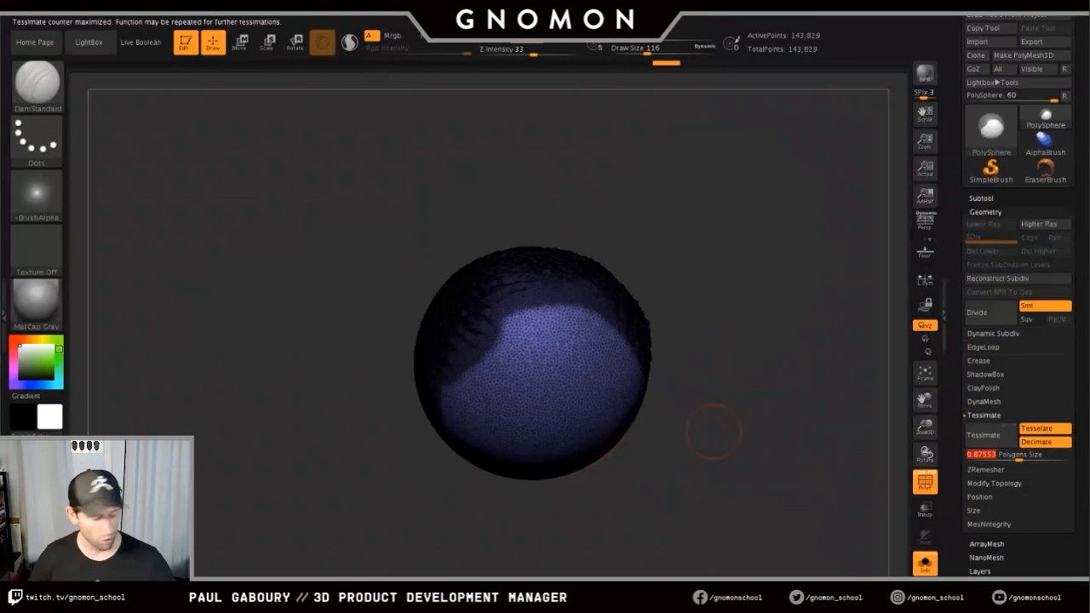
- Clear the mask from the sphere, hide the polyframe, and inspect the preserved bumpy texture
{"action": "left_click_drag", "start_coordinate": [729, 364], "coordinate": [771, 453], "text": "ctrl"}
{"action": "left_click_drag", "start_coordinate": [710, 311], "coordinate": [688, 470]}
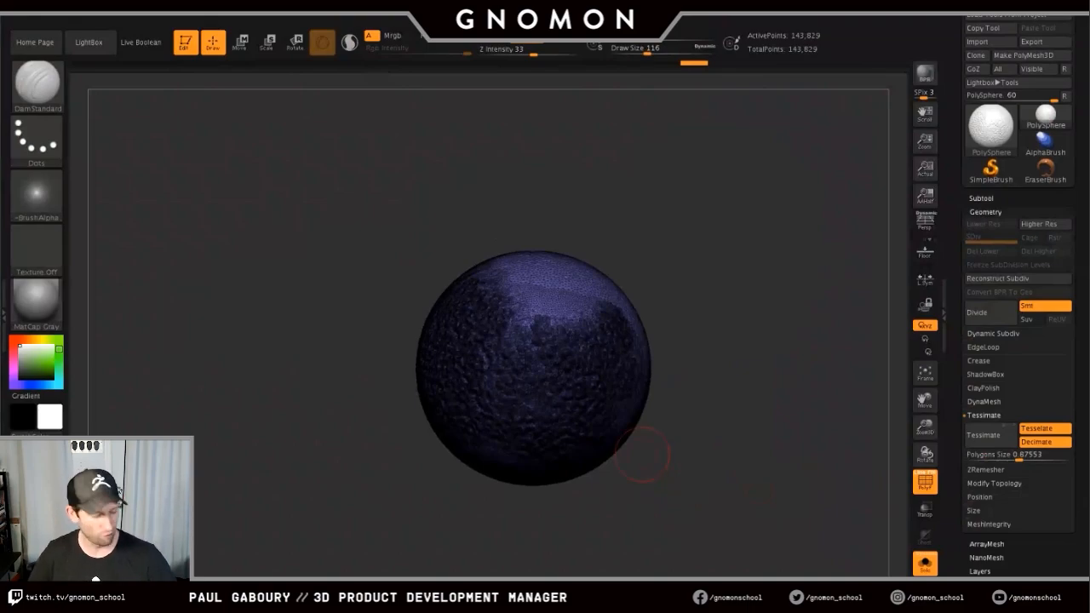
{"action": "key", "text": "shift+f"}
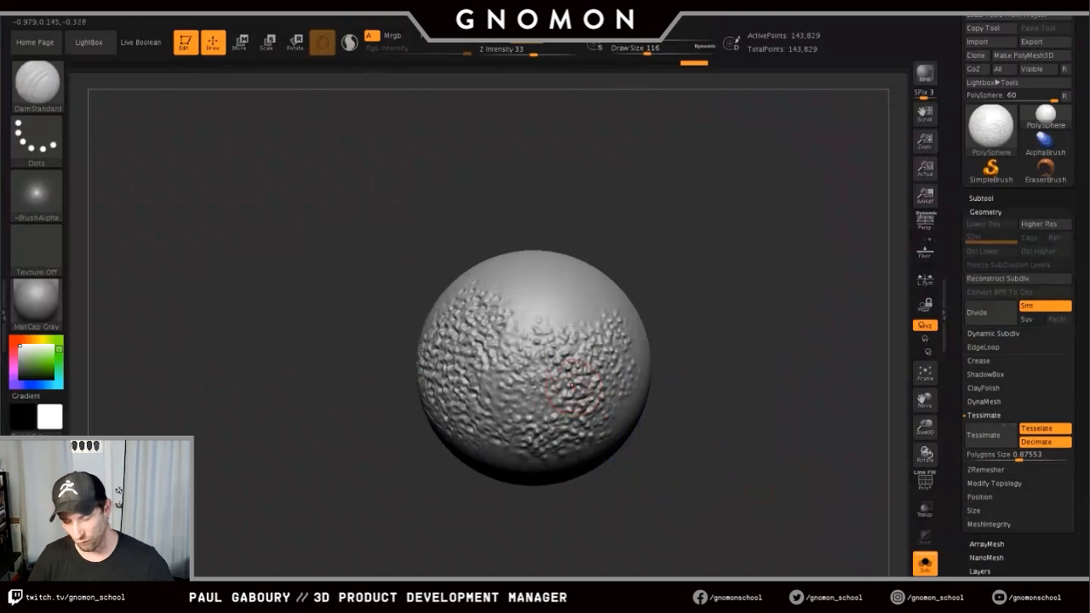
- Mask a patch of the bumpy texture on the sphere and clear that mask again
{"action": "mouse_move", "coordinate": [570, 385]}
{"action": "left_mouse_down", "text": "ctrl"}
{"action": "mouse_move", "coordinate": [596, 375]}
{"action": "mouse_move", "coordinate": [536, 392]}
{"action": "mouse_move", "coordinate": [577, 400]}
{"action": "left_mouse_up", "text": "ctrl"}
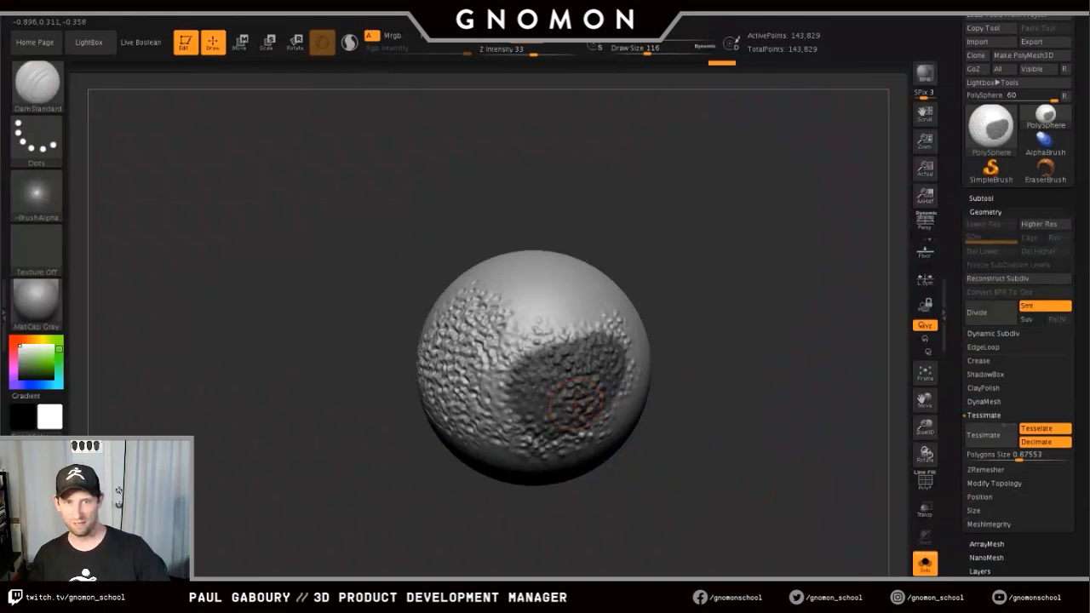
{"action": "key", "text": "ctrl+shift+a"}
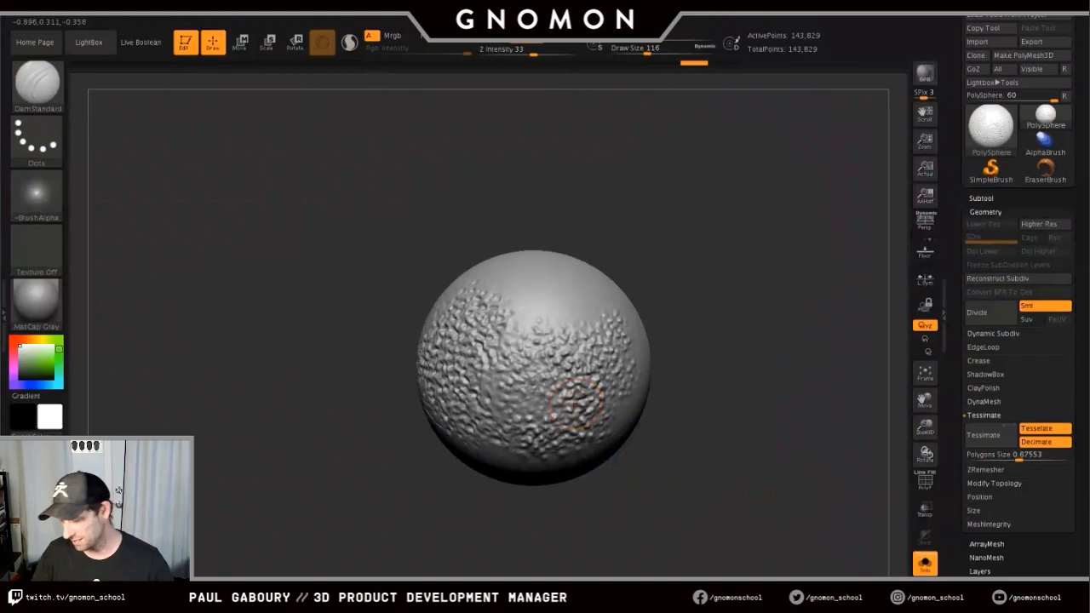
- Load the Dog.ZTL model from LightBox and subdivide its mesh
{"action": "key", "text": "comma"}
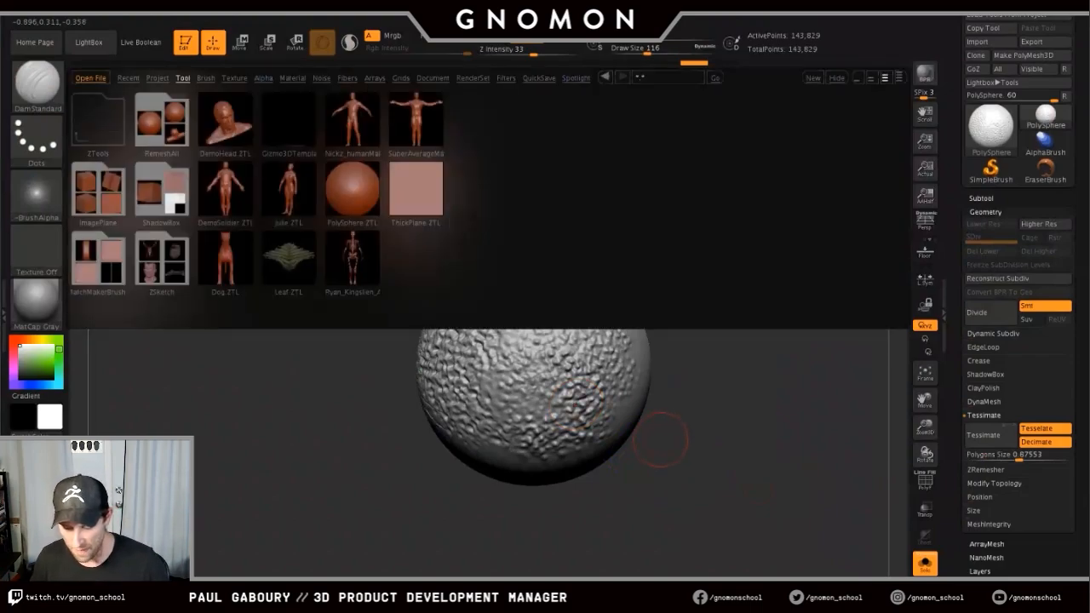
{"action": "double_click", "coordinate": [225, 258]}
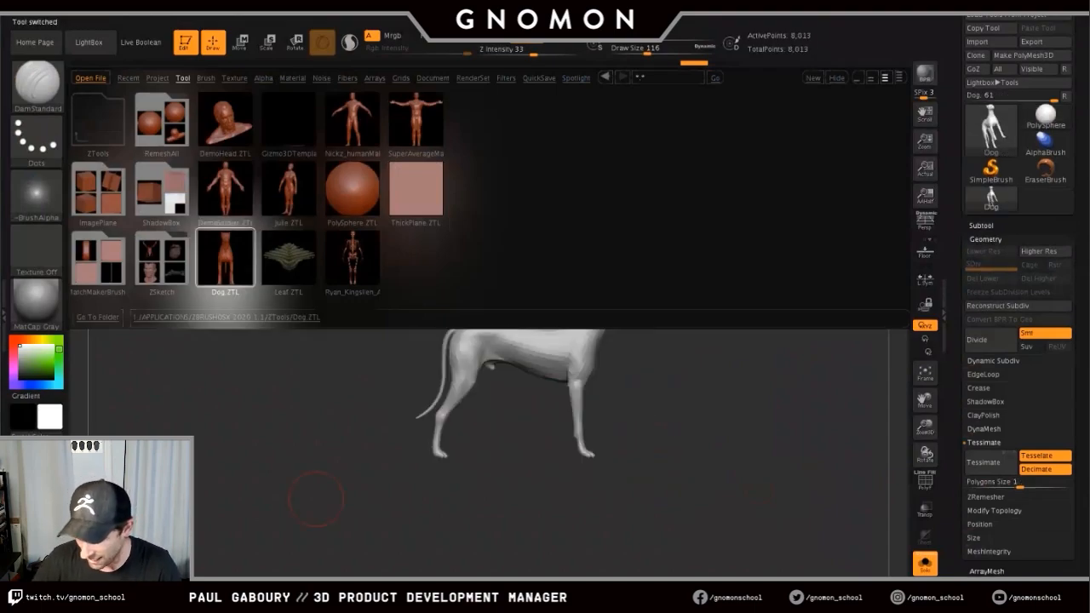
{"action": "key", "text": "comma"}
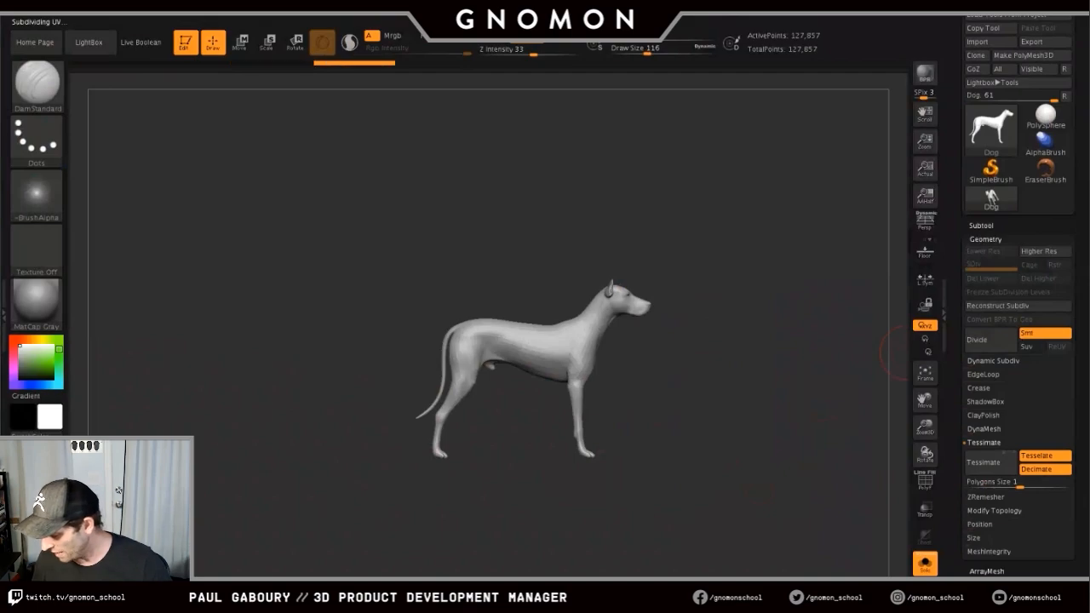
- Tessimate the dog with Polygons Size 1, inspect it from its other side, and reduce the draw size to 37
{"action": "left_click", "coordinate": [1002, 455]}
{"action": "left_click_drag", "start_coordinate": [644, 510], "coordinate": [443, 510]}
{"action": "mouse_move", "coordinate": [523, 377]}
{"action": "right_mouse_down", "text": "ctrl"}
{"action": "mouse_move", "coordinate": [516, 481]}
{"action": "mouse_move", "coordinate": [549, 493]}
{"action": "mouse_move", "coordinate": [543, 459]}
{"action": "mouse_move", "coordinate": [570, 439]}
{"action": "right_mouse_up", "text": "ctrl"}
{"action": "key", "text": "s"}
{"action": "left_click_drag", "start_coordinate": [574, 451], "coordinate": [562, 457]}
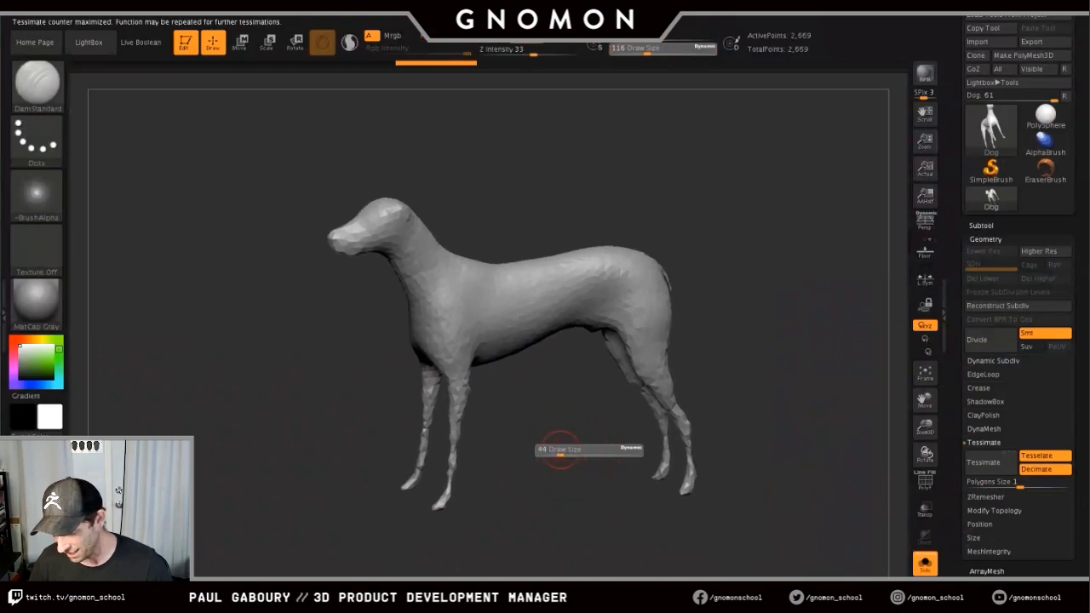
- Try Polygons Size values 1.02618, 0.66619 and 0.42121 on the dog, settle on 0.29466, and show the polyframe
{"action": "left_click", "coordinate": [1024, 483]}
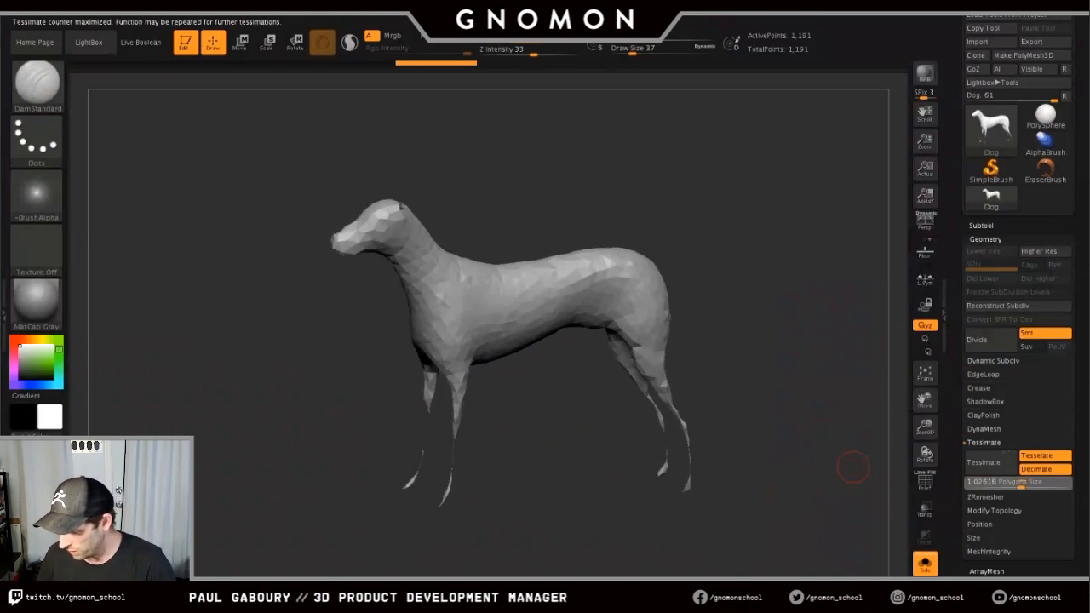
{"action": "left_click", "coordinate": [1016, 484]}
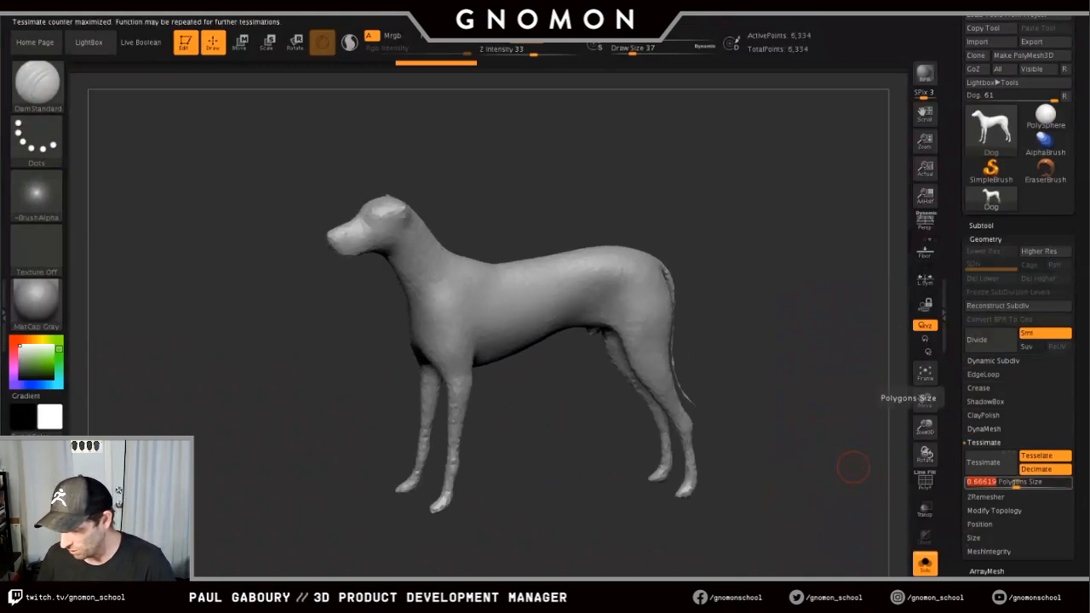
{"action": "left_click", "coordinate": [1013, 483]}
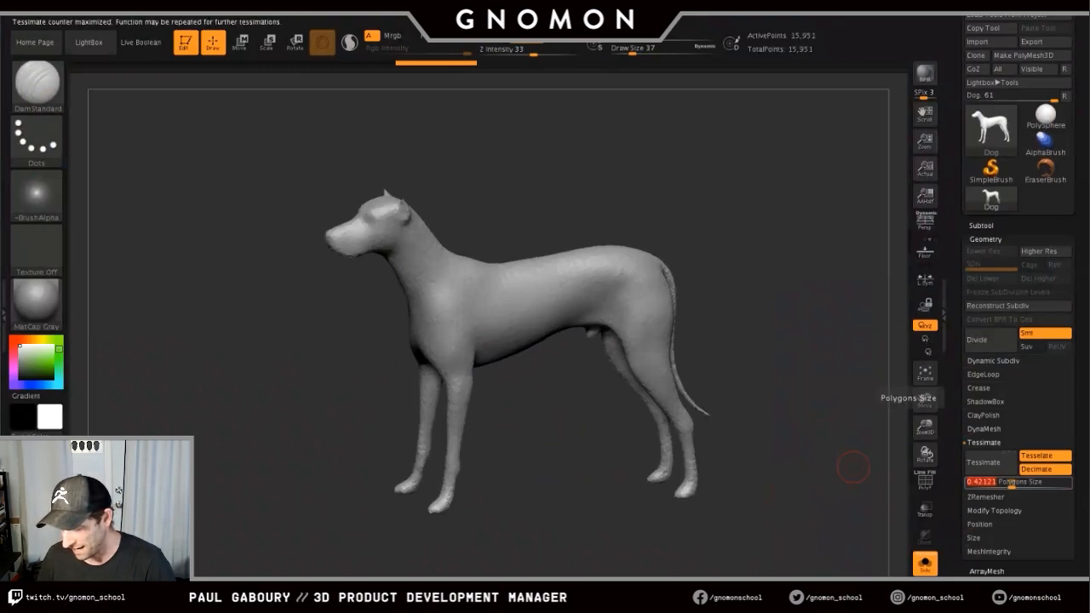
{"action": "left_click", "coordinate": [1009, 483]}
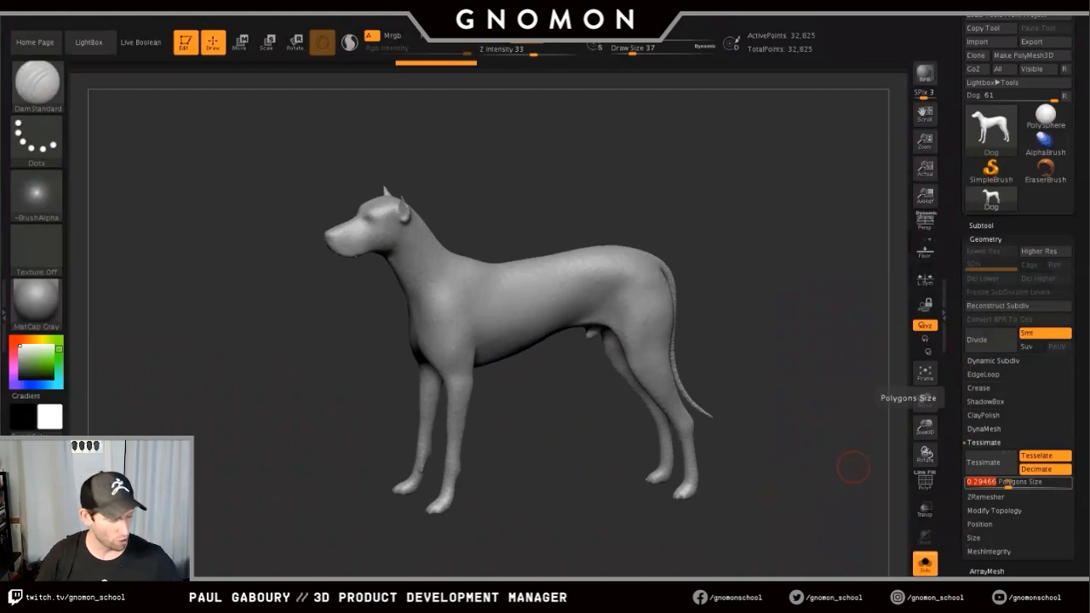
{"action": "key", "text": "shift+f"}
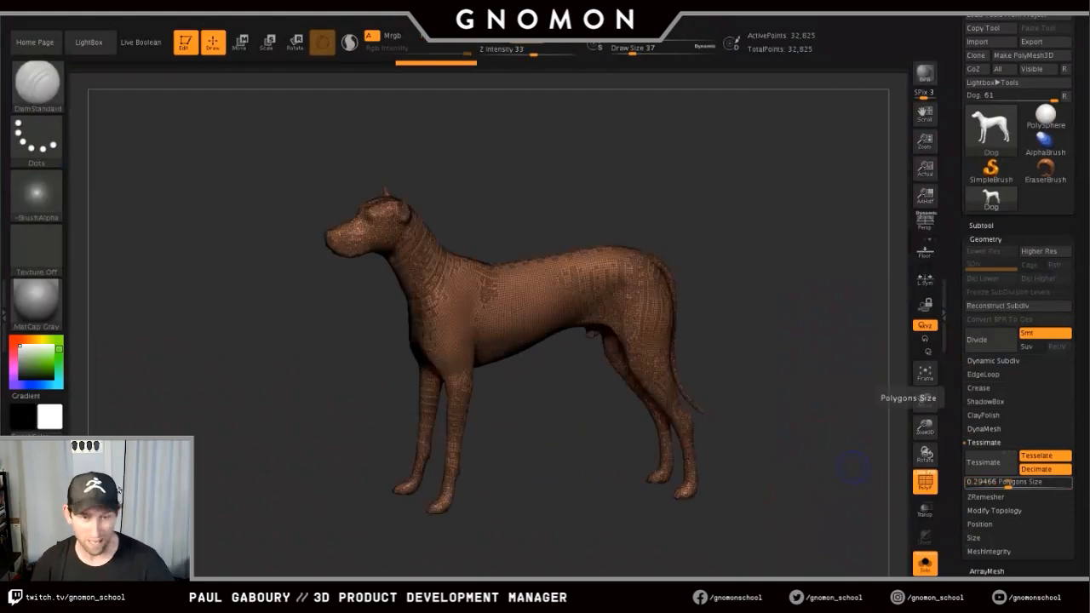
- Tessimate the dog mesh at a polygon size of 0.2315, hide its wireframe and tessimate it again at 0.74409
{"action": "left_click_drag", "start_coordinate": [1008, 483], "coordinate": [1005, 483]}
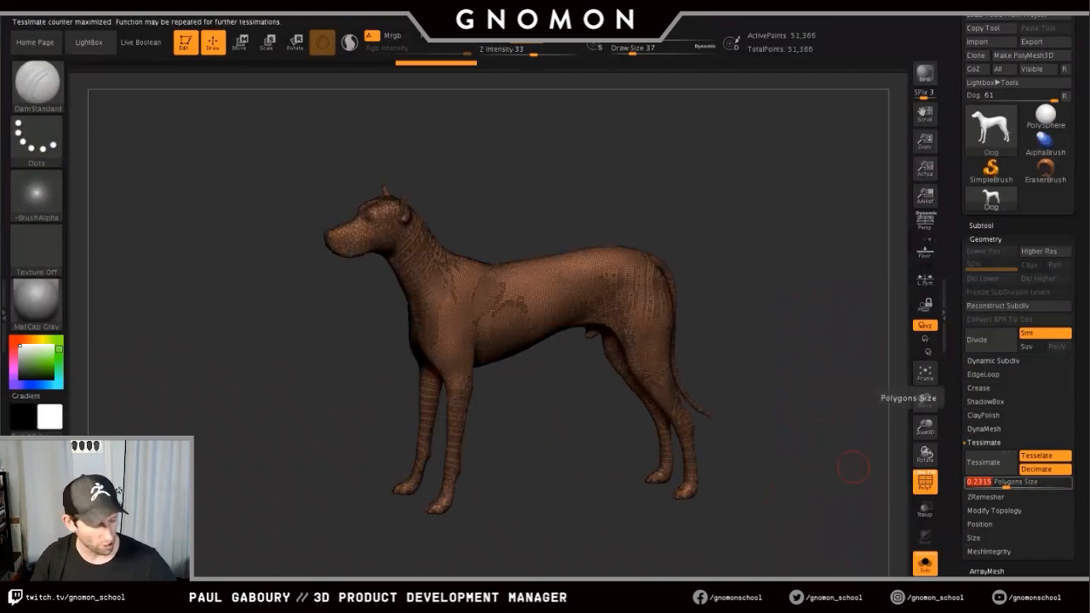
{"action": "key", "text": "shift+f"}
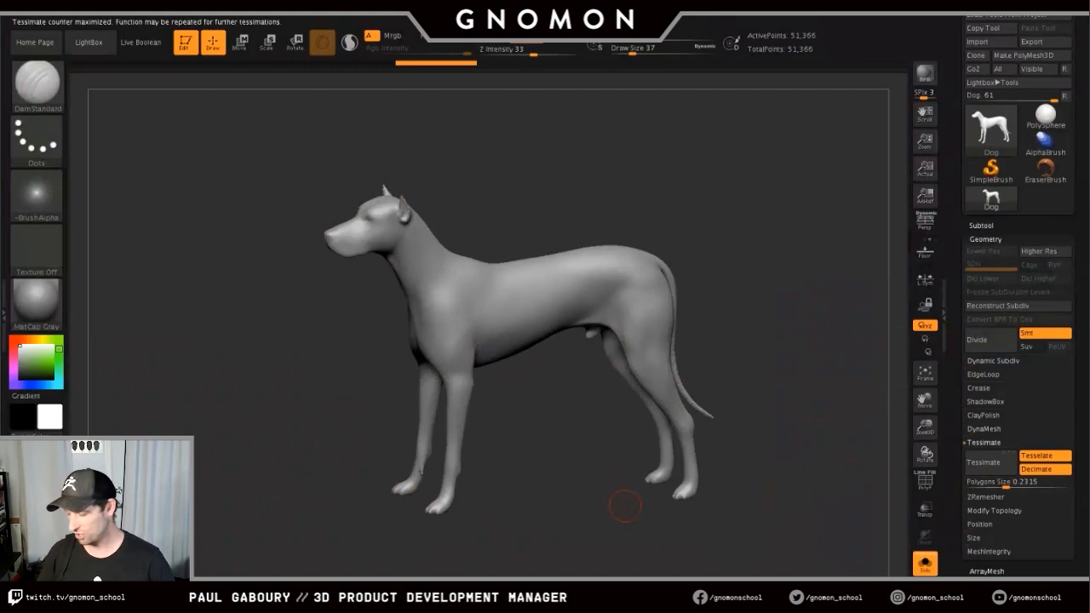
{"action": "left_click_drag", "start_coordinate": [1005, 483], "coordinate": [1016, 483]}
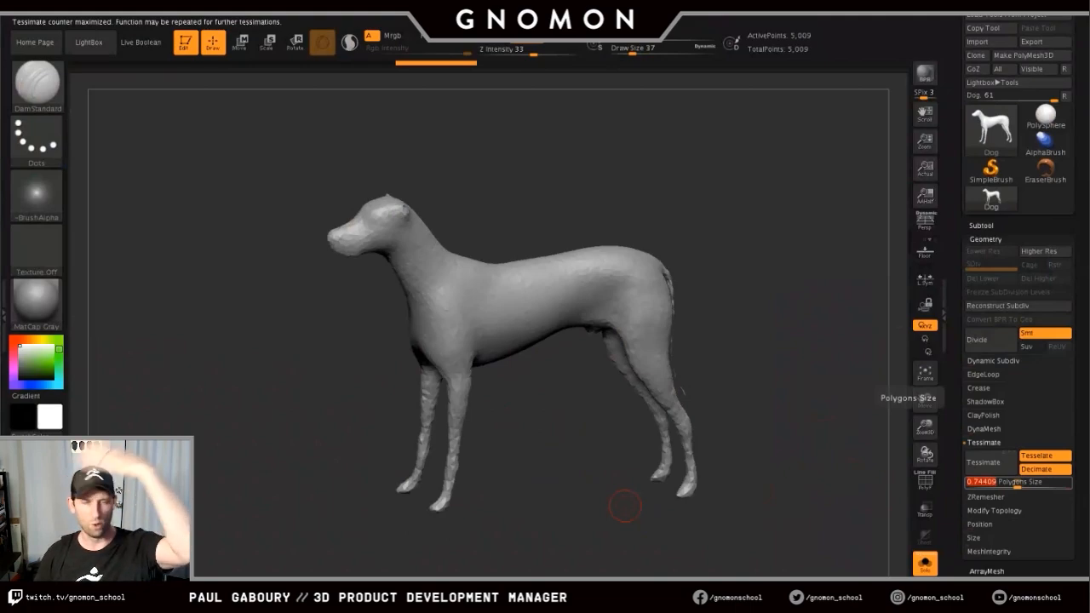
- Switch the active tool to the four-subtool New Changed Body1 car and frame the whole model in the view
{"action": "left_click", "coordinate": [981, 225]}
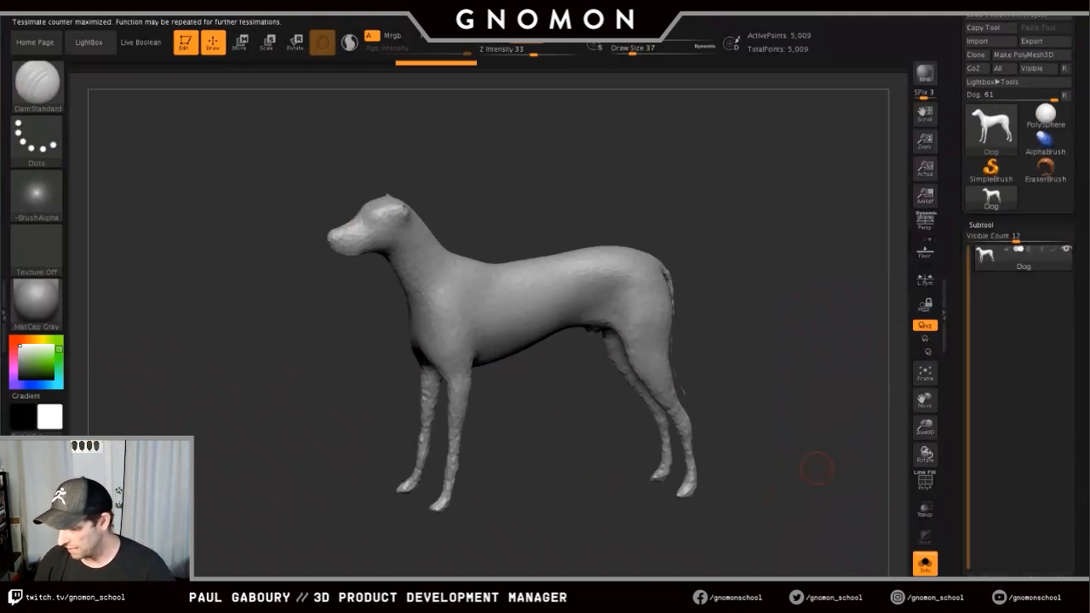
{"action": "left_click", "coordinate": [990, 128]}
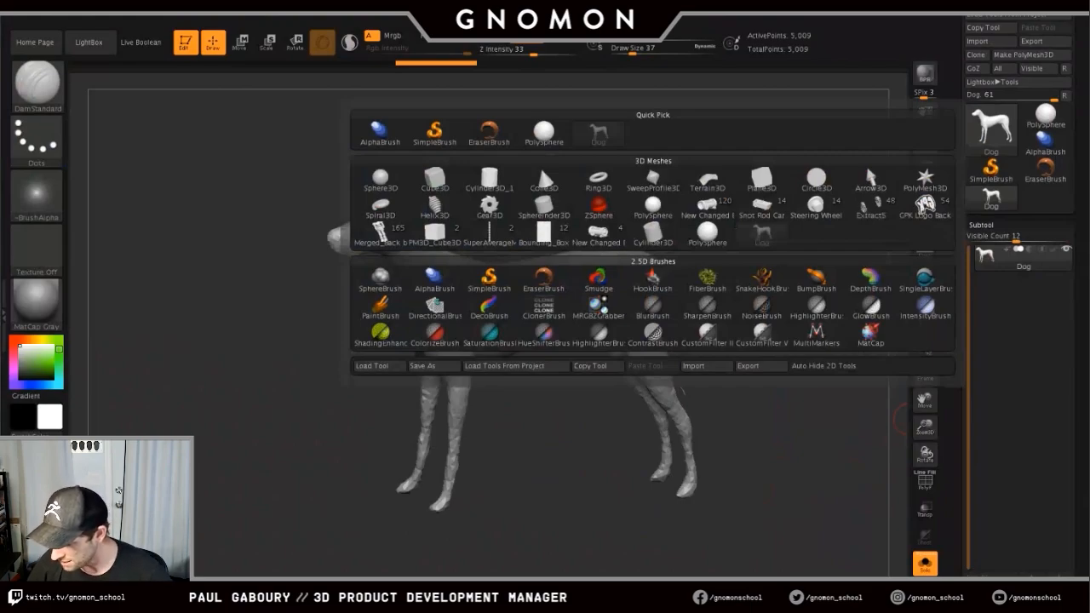
{"action": "left_click", "coordinate": [598, 234]}
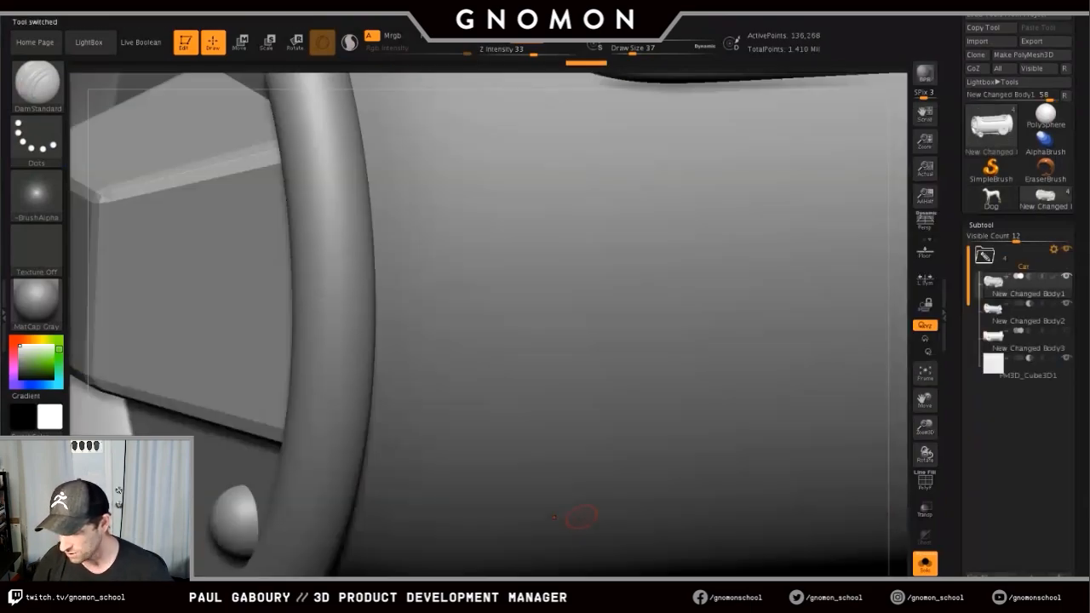
{"action": "key", "text": "f"}
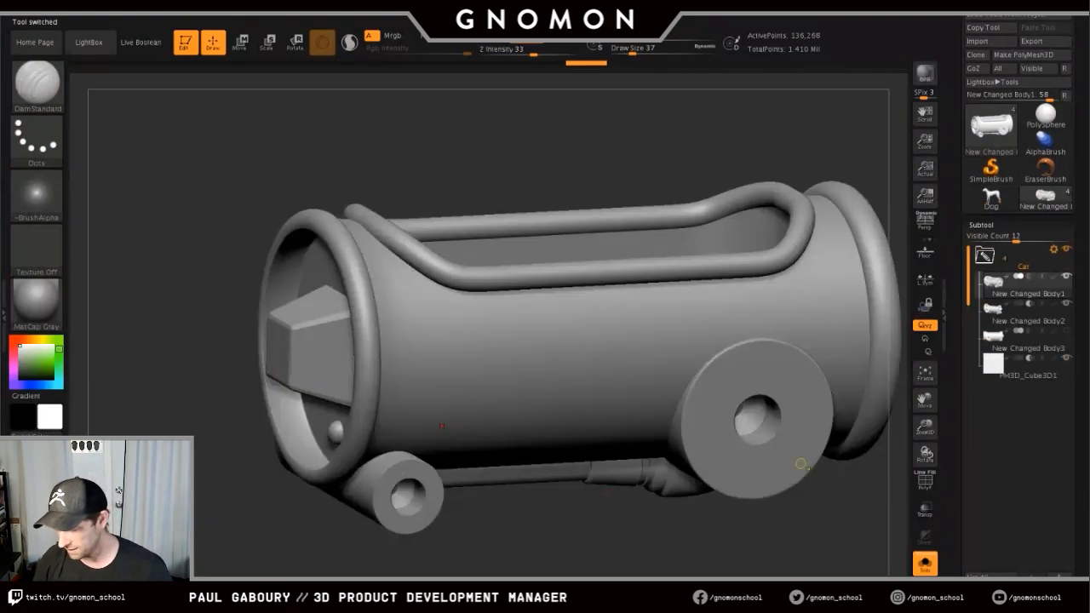
{"action": "mouse_move", "coordinate": [800, 463]}
{"action": "right_mouse_down", "text": "ctrl"}
{"action": "mouse_move", "coordinate": [1013, 530]}
{"action": "mouse_move", "coordinate": [878, 474]}
{"action": "right_mouse_up", "text": "ctrl"}
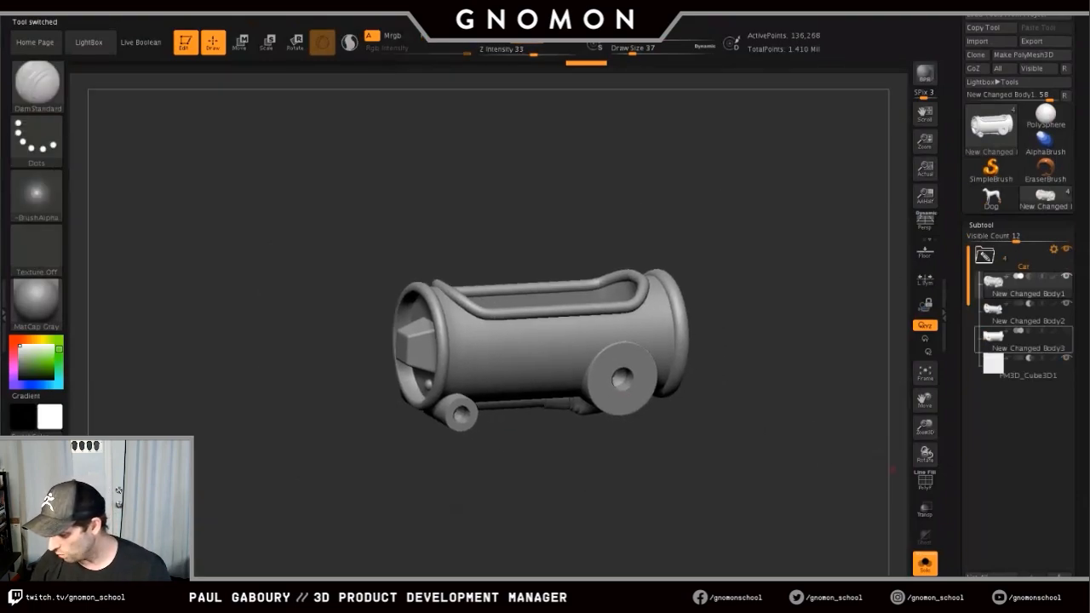
- Turn off Solo, enable Live Boolean and mark the New Changed Body1 subtool as a Start group
{"action": "left_click", "coordinate": [924, 563]}
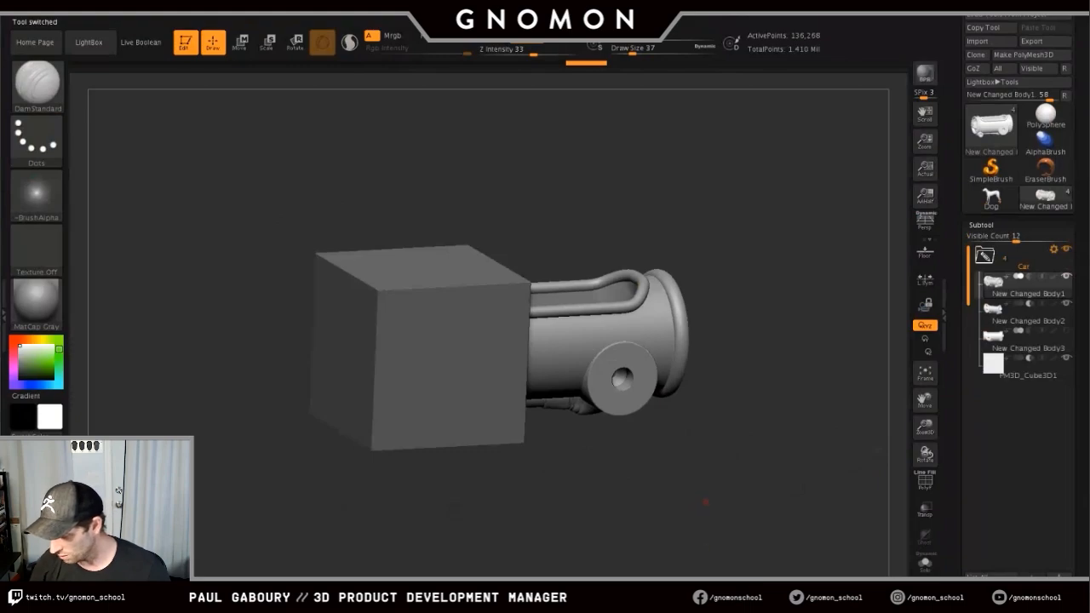
{"action": "left_click", "coordinate": [141, 42]}
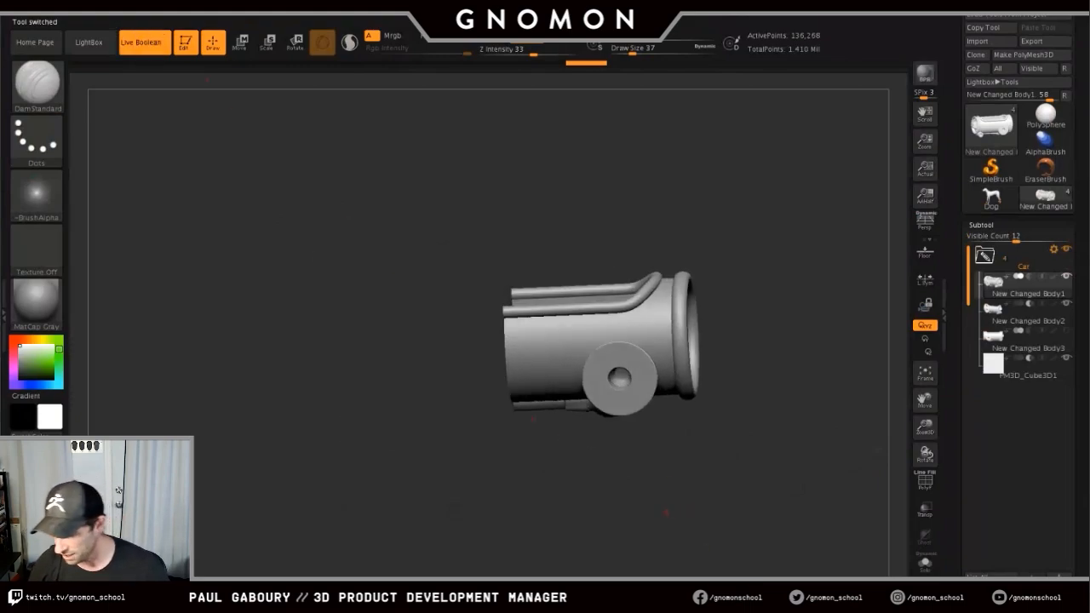
{"action": "mouse_move", "coordinate": [667, 513]}
{"action": "right_mouse_down"}
{"action": "mouse_move", "coordinate": [717, 502]}
{"action": "mouse_move", "coordinate": [733, 485]}
{"action": "mouse_move", "coordinate": [705, 463]}
{"action": "mouse_move", "coordinate": [738, 473]}
{"action": "mouse_move", "coordinate": [733, 458]}
{"action": "mouse_move", "coordinate": [697, 463]}
{"action": "right_mouse_up"}
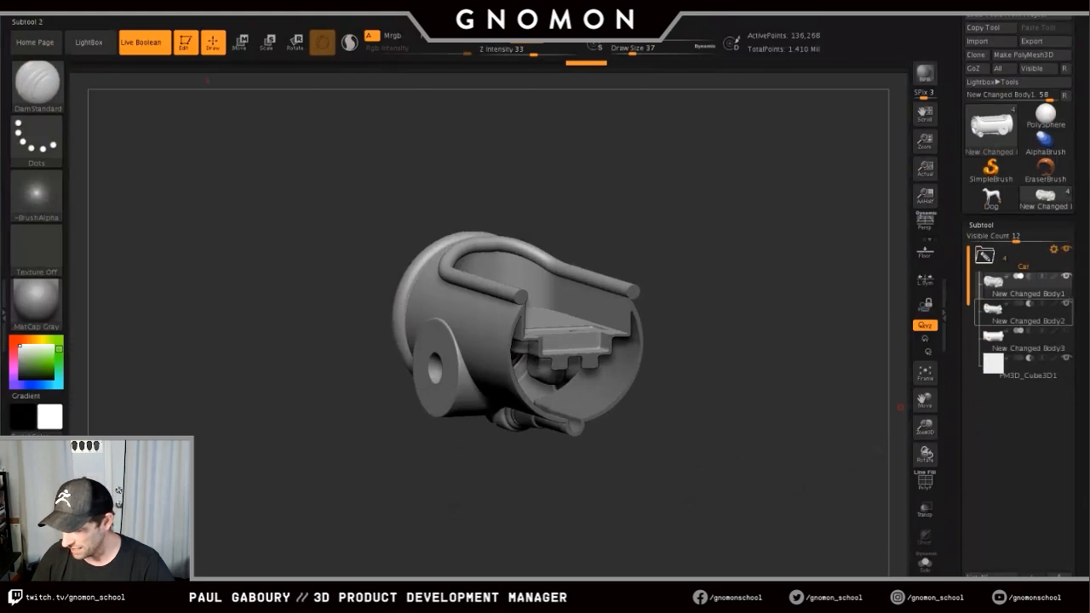
{"action": "mouse_move", "coordinate": [1021, 366]}
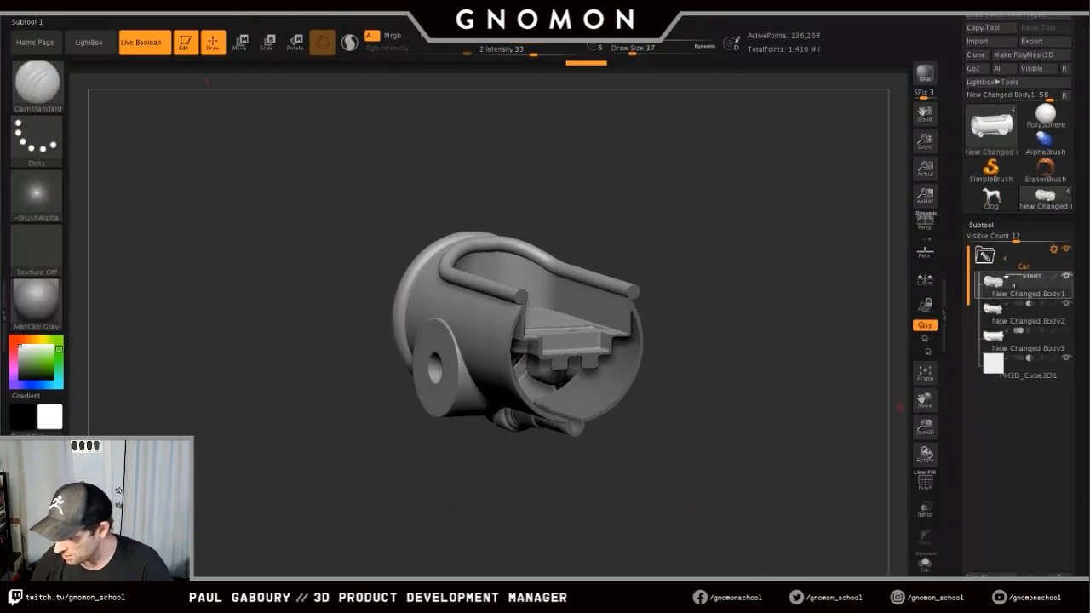
{"action": "mouse_move", "coordinate": [1006, 278]}
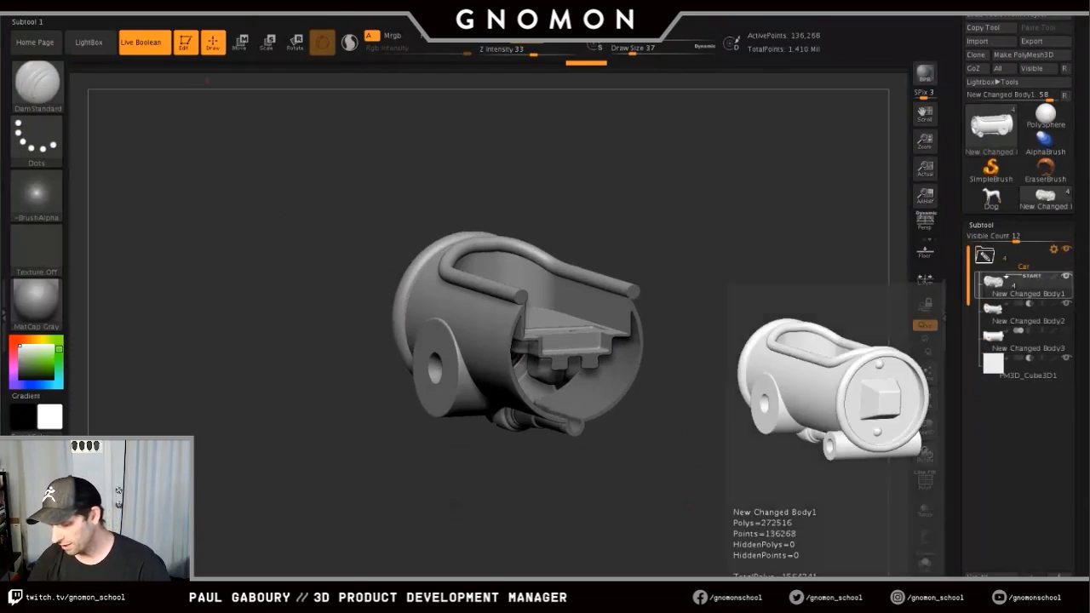
- Duplicate the New Changed Body1 subtool and move the copy below the cube at the end of the Car folder
{"action": "scroll", "coordinate": [1006, 277], "scroll_direction": "down", "scroll_amount": 3}
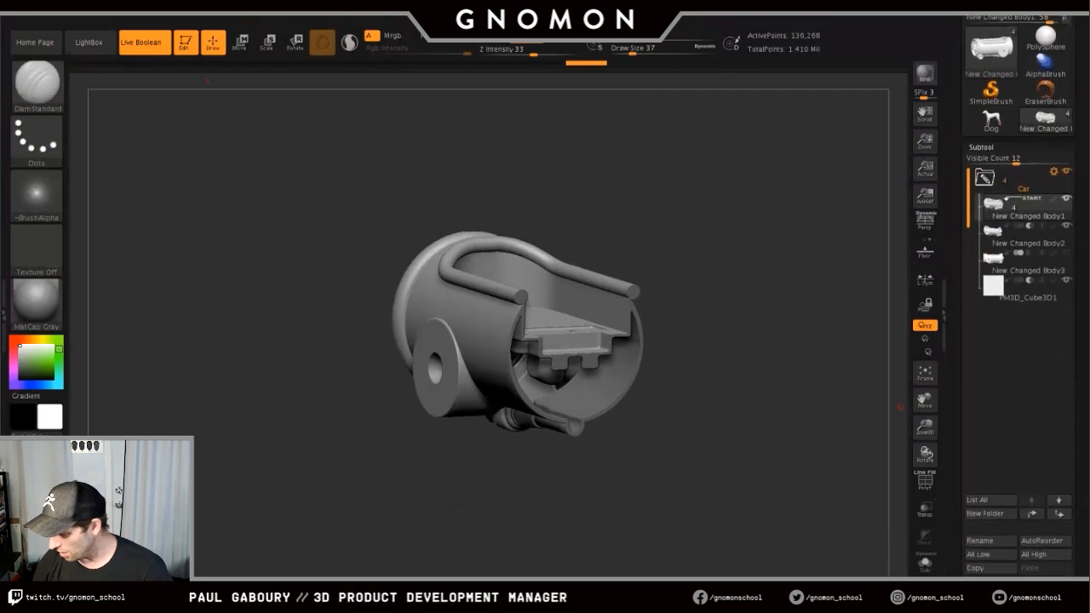
{"action": "left_click", "coordinate": [1013, 231]}
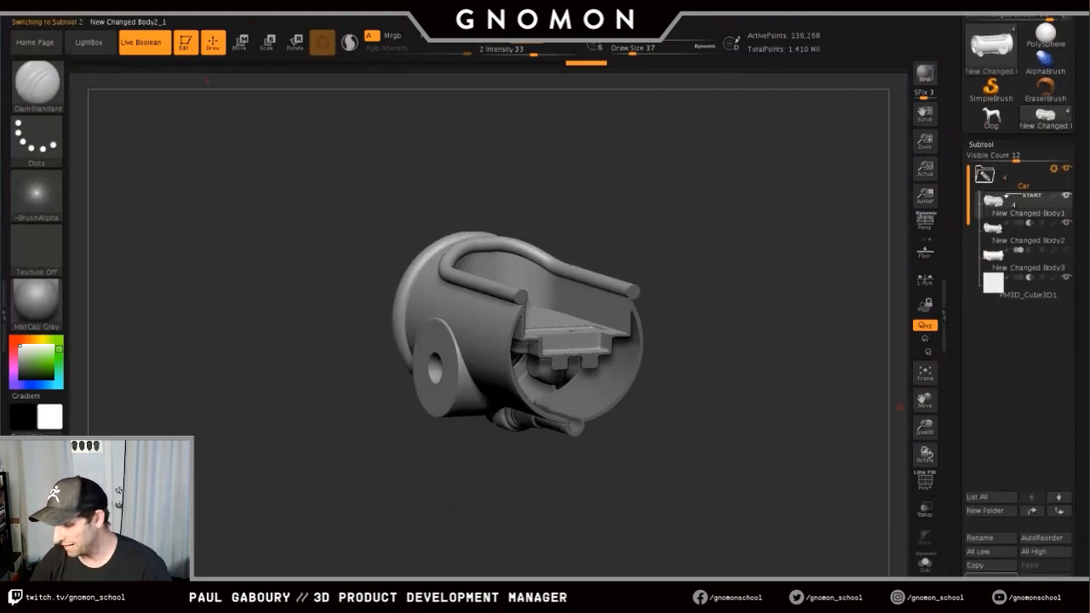
{"action": "left_click", "coordinate": [924, 451]}
{"action": "left_click_drag", "start_coordinate": [1024, 232], "coordinate": [1024, 320]}
- Delete the New Changed Body3 subtool and mark the New Changed Body2_1 copy as a Start group
{"action": "left_click", "coordinate": [1023, 258]}
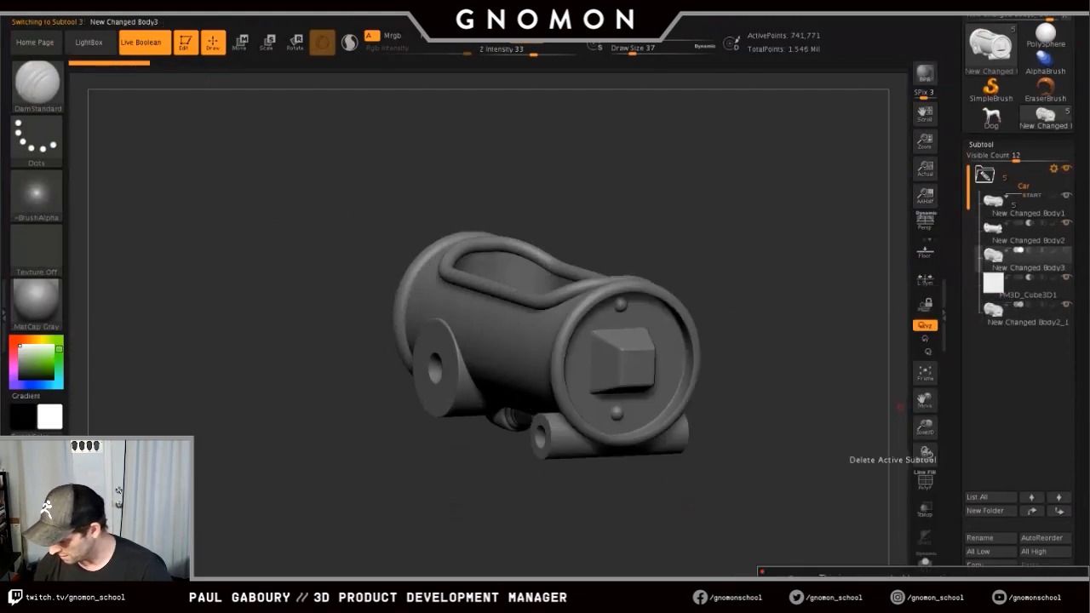
{"action": "left_click", "coordinate": [924, 451]}
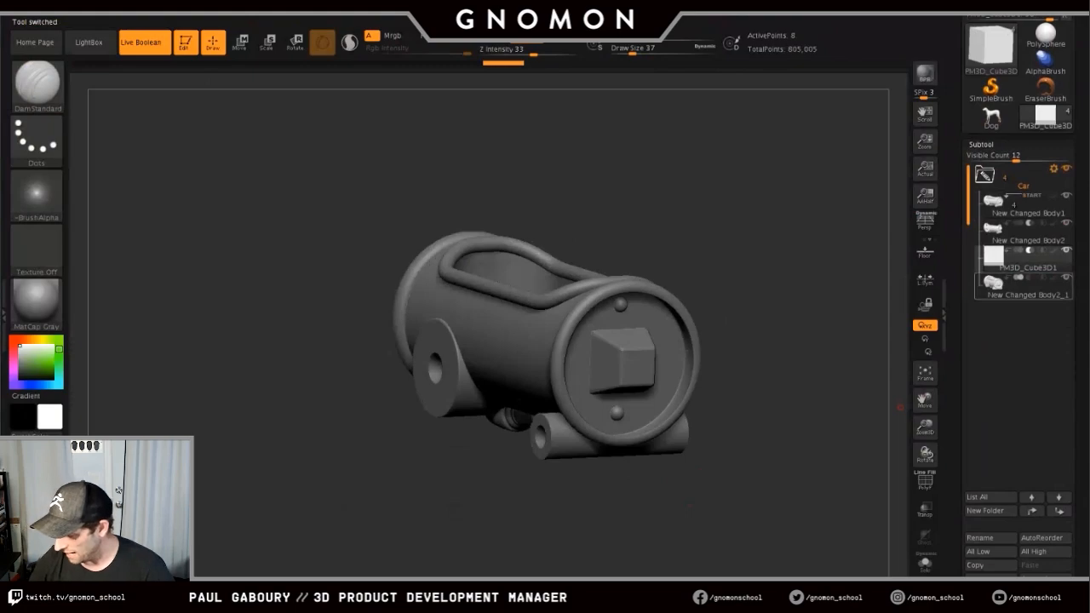
{"action": "left_click", "coordinate": [1023, 290]}
{"action": "left_click", "coordinate": [1007, 279]}
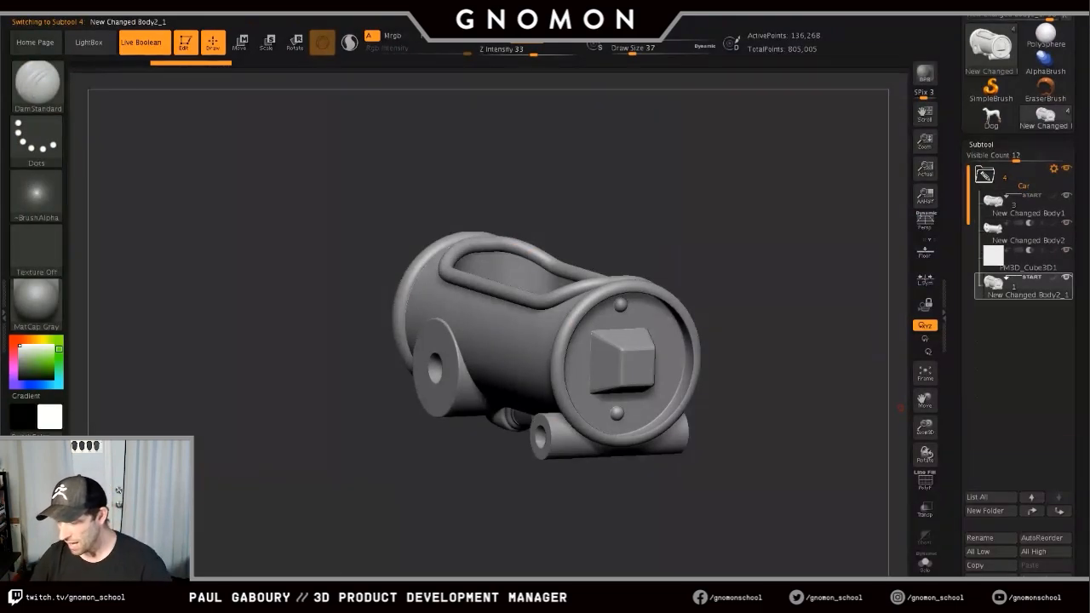
- Select the PM3D_Cube3D1 subtool and hide the New Changed Body2_1 copy to expose the boolean cut
{"action": "key", "text": "Up"}
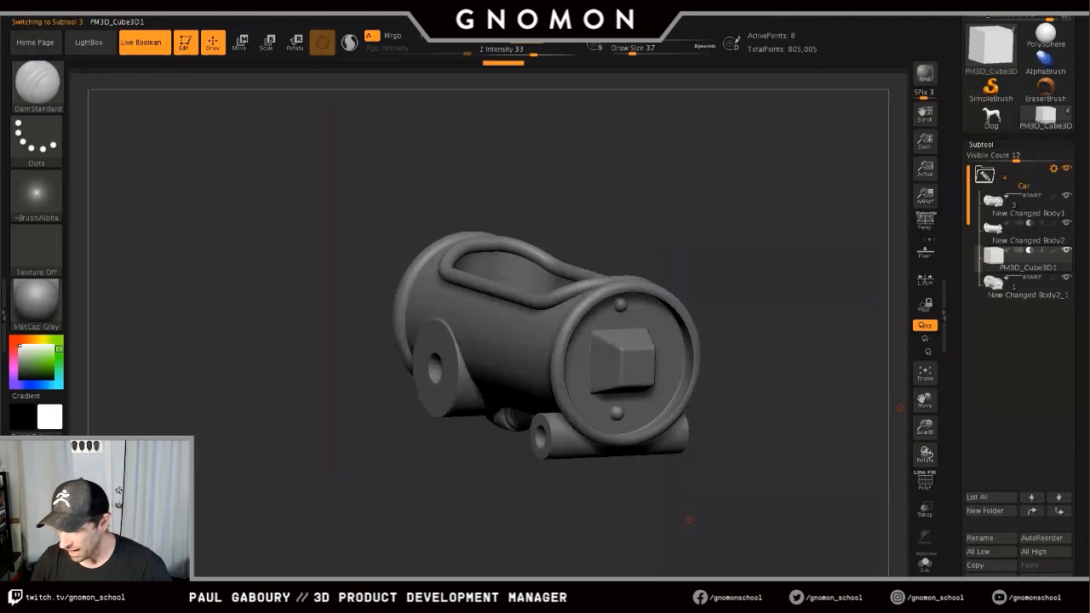
{"action": "left_click_drag", "start_coordinate": [897, 407], "coordinate": [702, 490]}
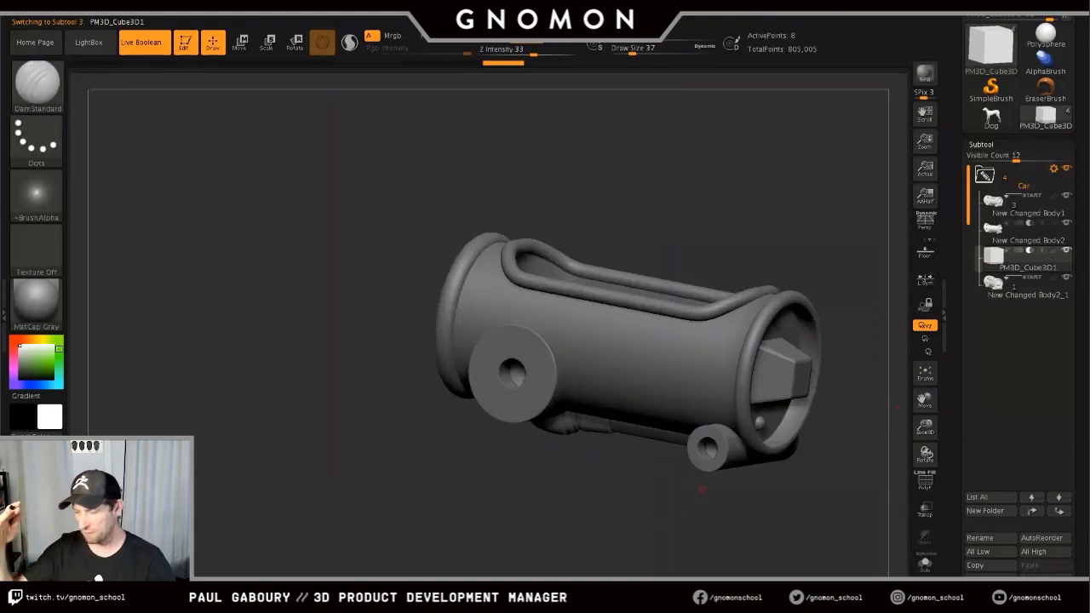
{"action": "left_click", "coordinate": [1066, 276]}
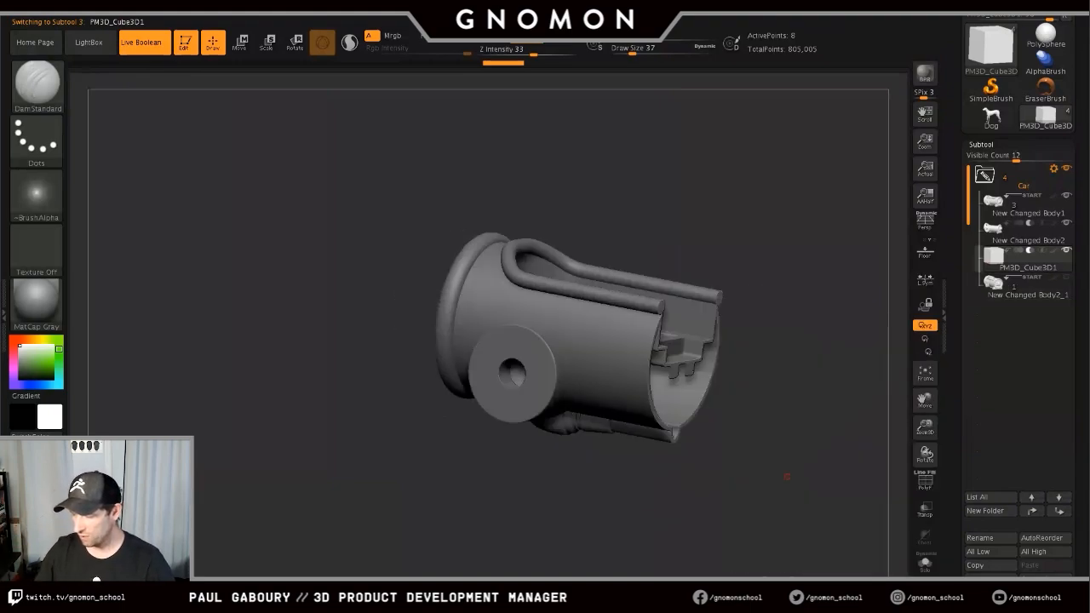
{"action": "left_click_drag", "start_coordinate": [752, 492], "coordinate": [728, 492]}
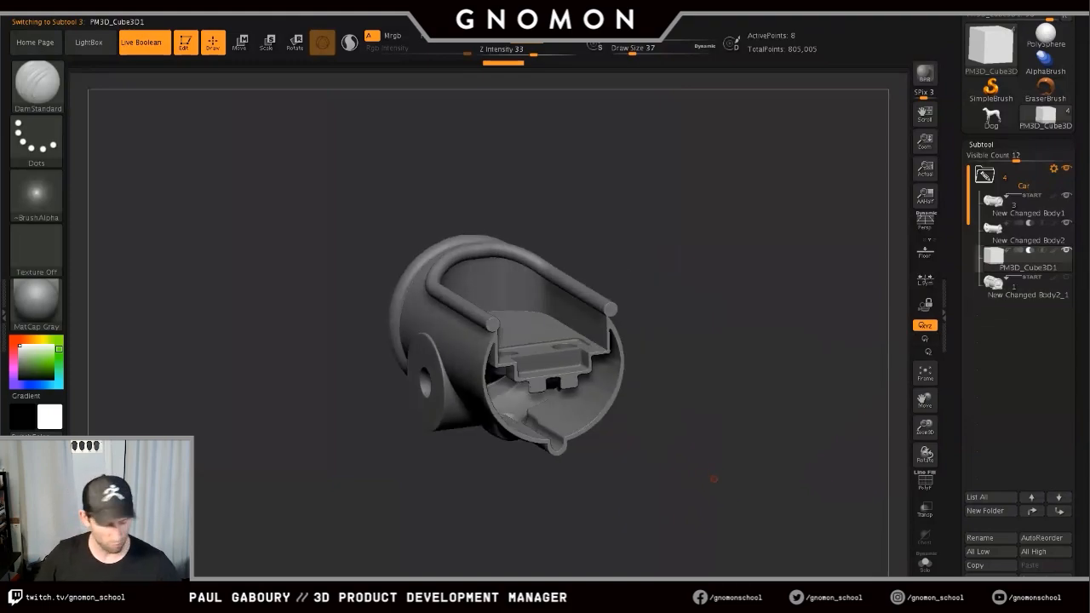
- Move the subtracting cube with the gizmo back into the car body so the cut passes through the rear wheel
{"action": "key", "text": "w"}
{"action": "mouse_move", "coordinate": [713, 478]}
{"action": "right_mouse_down", "text": "ctrl"}
{"action": "mouse_move", "coordinate": [713, 434]}
{"action": "mouse_move", "coordinate": [716, 524]}
{"action": "right_mouse_up", "text": "ctrl"}
{"action": "mouse_move", "coordinate": [614, 415]}
{"action": "left_mouse_down"}
{"action": "mouse_move", "coordinate": [496, 307]}
{"action": "mouse_move", "coordinate": [575, 380]}
{"action": "left_mouse_up"}
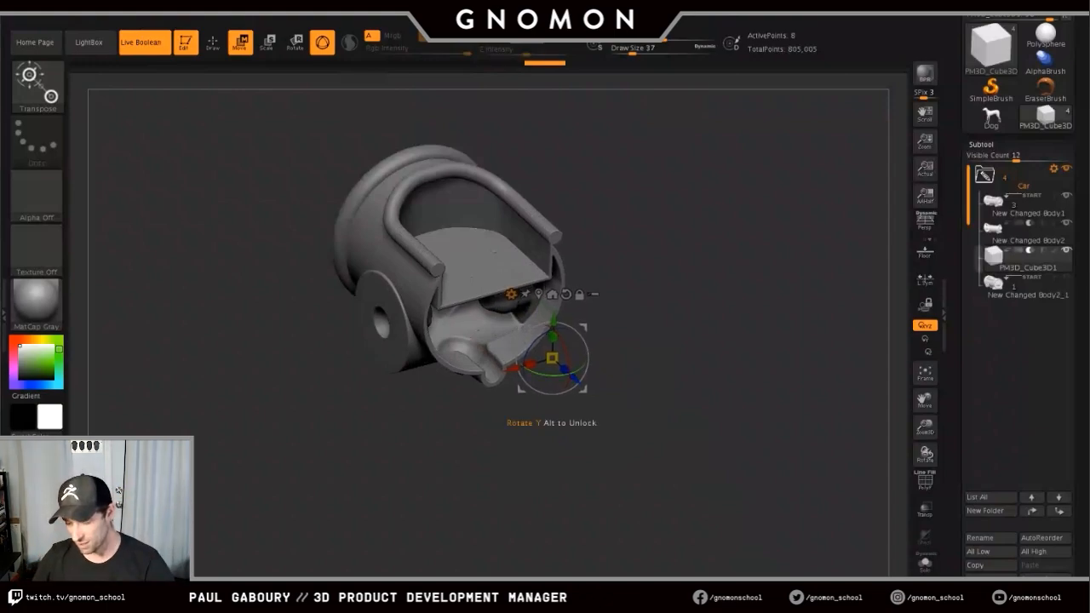
{"action": "left_click_drag", "start_coordinate": [647, 409], "coordinate": [659, 366]}
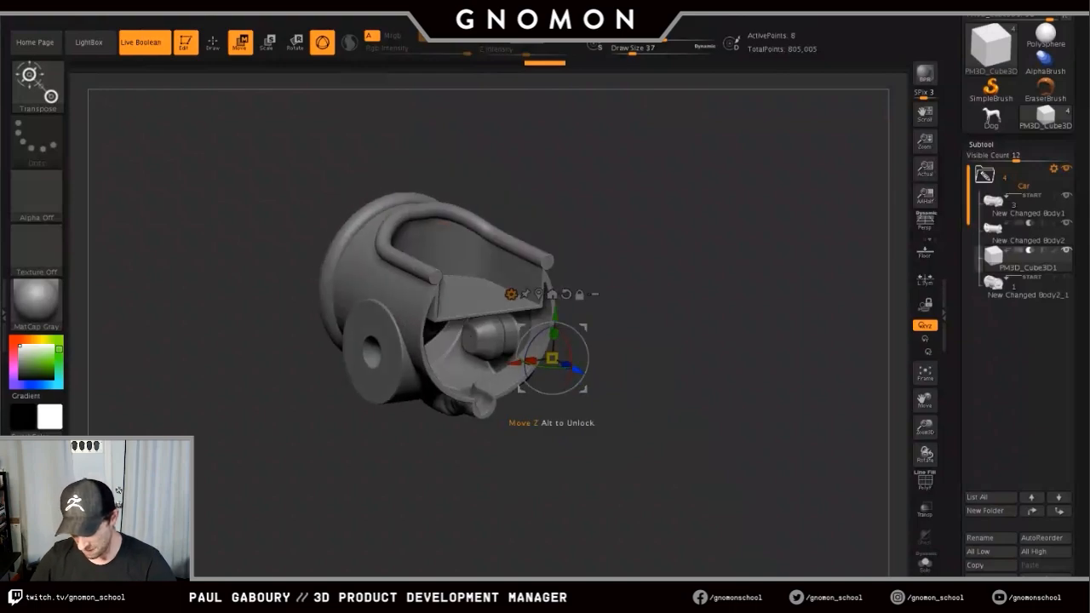
{"action": "left_click_drag", "start_coordinate": [577, 370], "coordinate": [538, 351]}
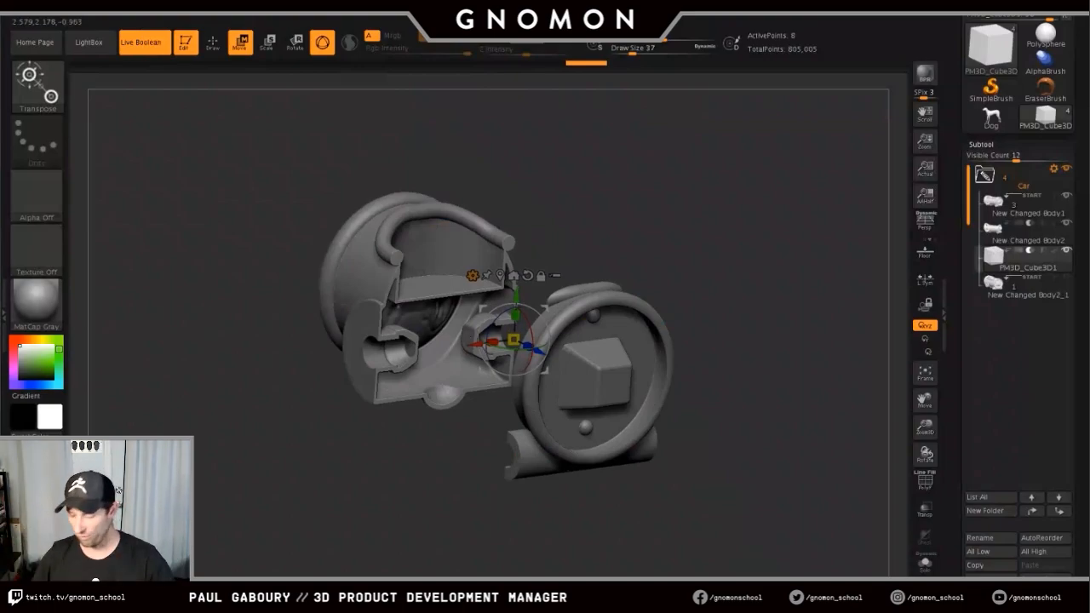
{"action": "mouse_move", "coordinate": [704, 254]}
{"action": "left_mouse_down"}
{"action": "mouse_move", "coordinate": [666, 238]}
{"action": "mouse_move", "coordinate": [723, 247]}
{"action": "left_mouse_up"}
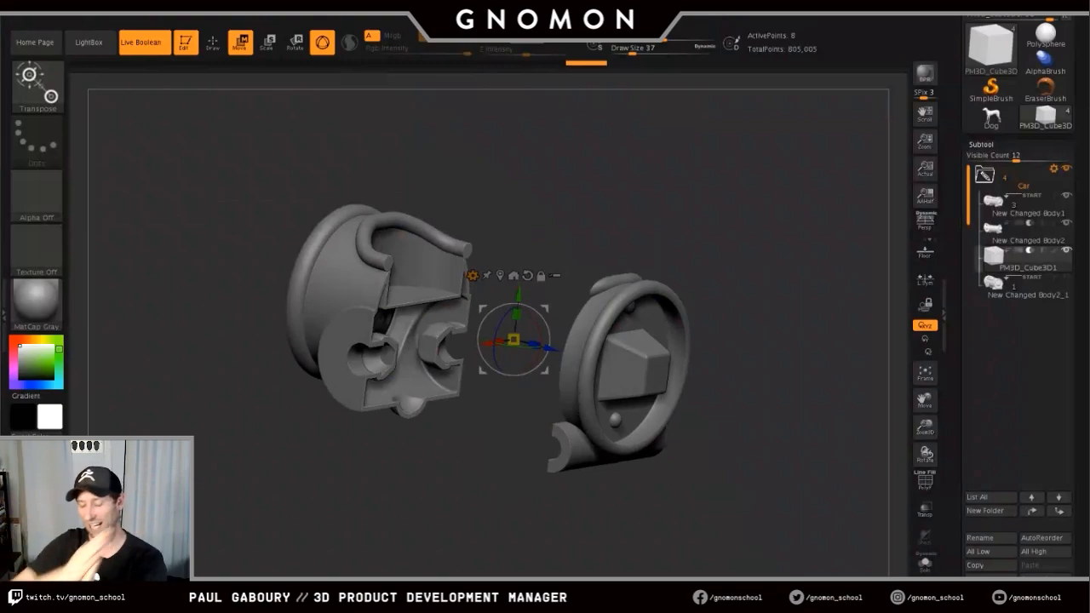
- Move the cube forward along Z until it cuts away the car's front, leaving only the tip of the nose block
{"action": "left_click_drag", "start_coordinate": [477, 502], "coordinate": [596, 502]}
{"action": "left_click_drag", "start_coordinate": [558, 350], "coordinate": [643, 369]}
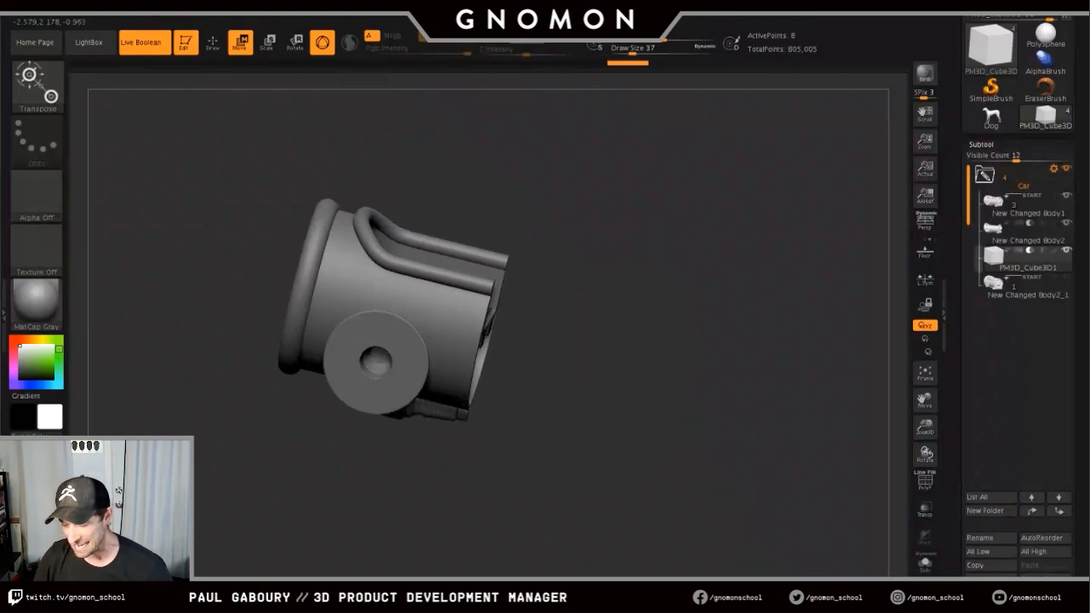
{"action": "left_click_drag", "start_coordinate": [596, 502], "coordinate": [514, 505]}
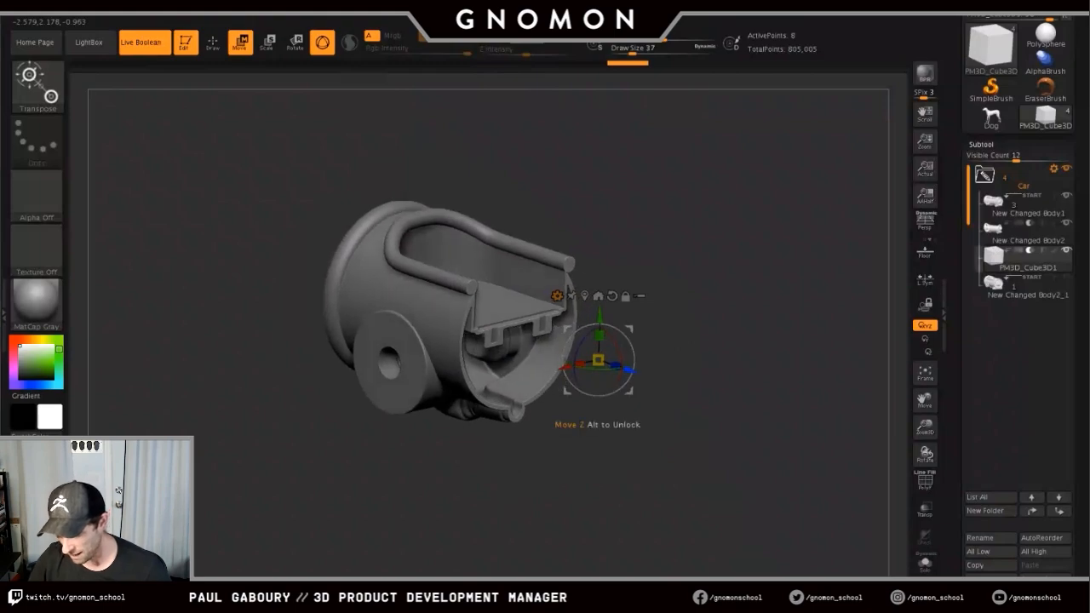
{"action": "left_click_drag", "start_coordinate": [628, 369], "coordinate": [603, 363]}
- Show the cube's wireframe, isolate its front end with a mask from the top view and stretch that end along Z past the car's nose
{"action": "left_click_drag", "start_coordinate": [545, 502], "coordinate": [562, 545]}
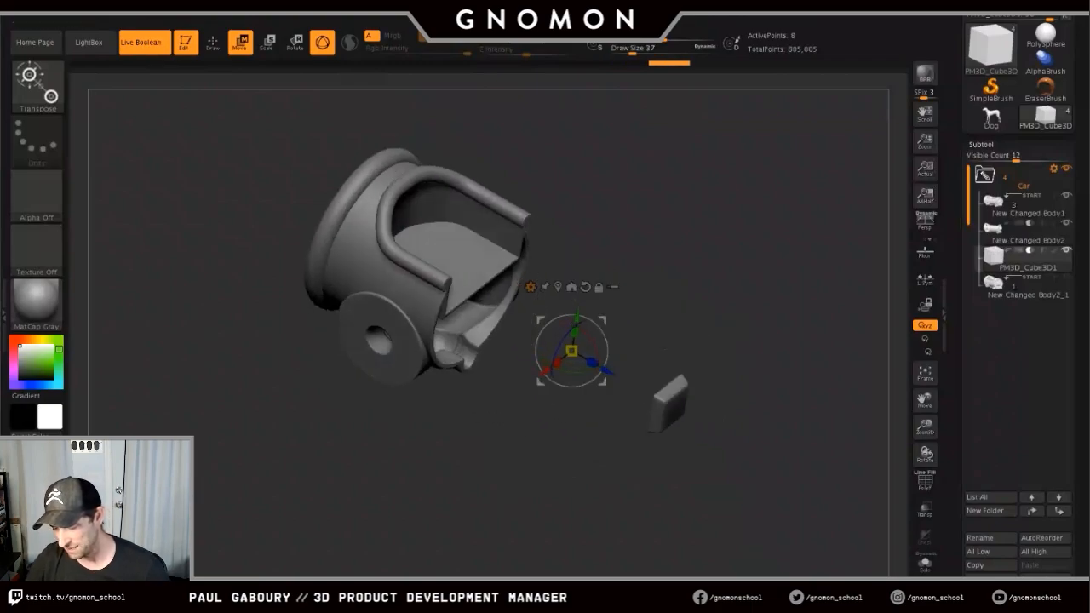
{"action": "key", "text": "shift+f"}
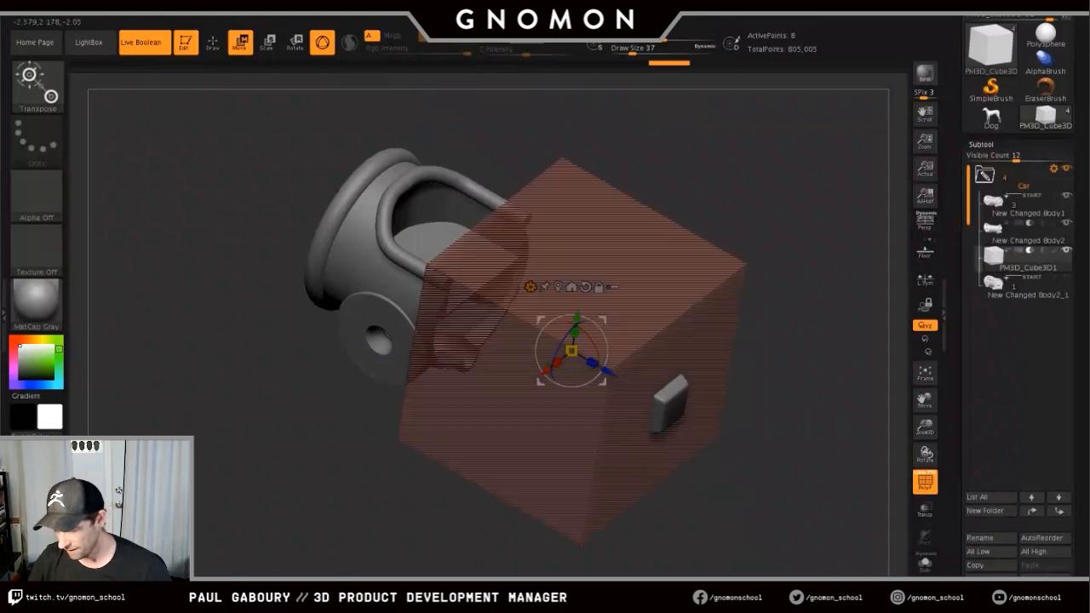
{"action": "left_click_drag", "start_coordinate": [664, 350], "coordinate": [694, 425]}
{"action": "left_click_drag", "start_coordinate": [694, 425], "coordinate": [588, 506], "text": "alt"}
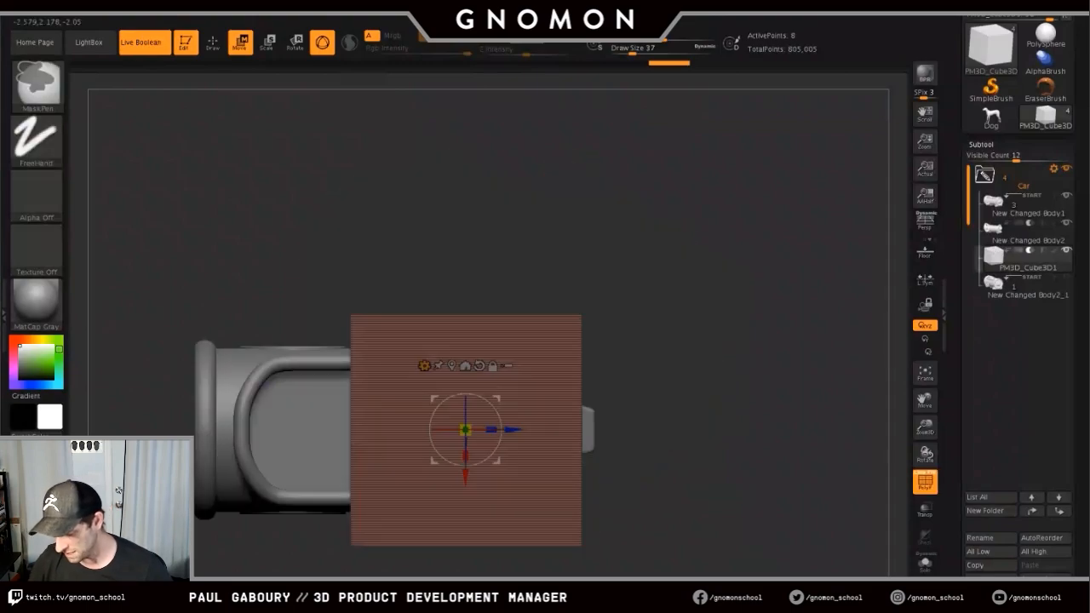
{"action": "left_click_drag", "start_coordinate": [683, 576], "coordinate": [562, 242], "text": "ctrl"}
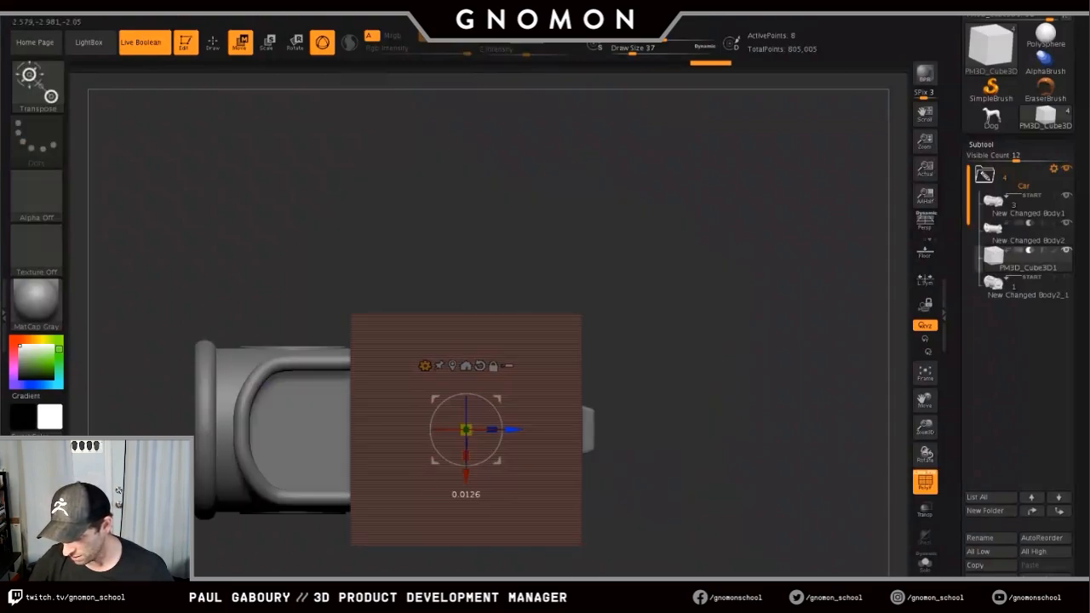
{"action": "left_click_drag", "start_coordinate": [511, 430], "coordinate": [673, 429]}
- Return to Draw mode, clear the cube's mask and hide its wireframe to inspect the cut car
{"action": "key", "text": "q"}
{"action": "left_click_drag", "start_coordinate": [804, 488], "coordinate": [809, 494], "text": "ctrl"}
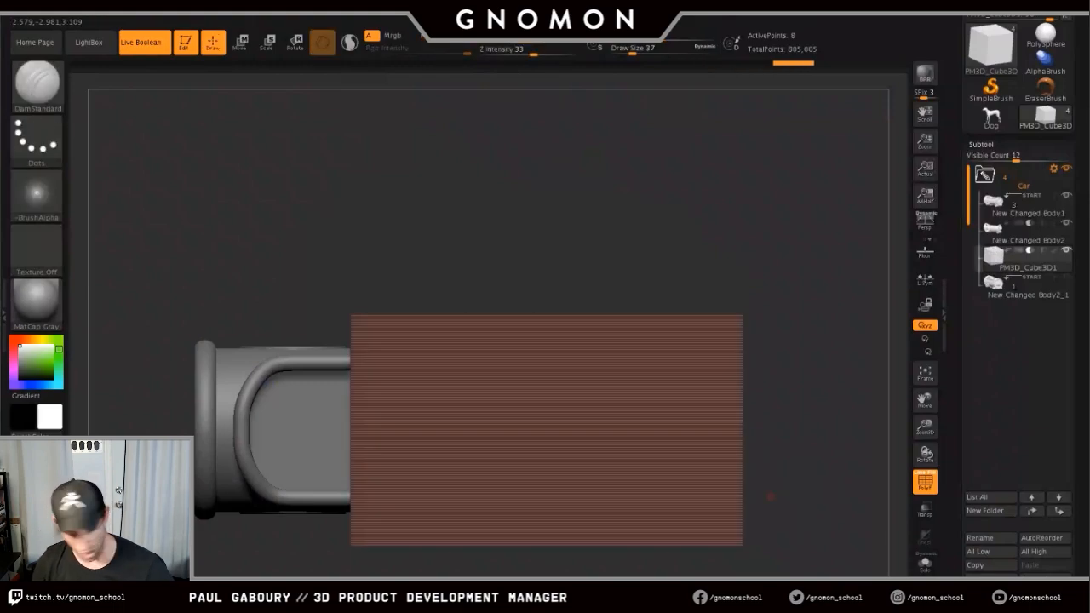
{"action": "key", "text": "shift+f"}
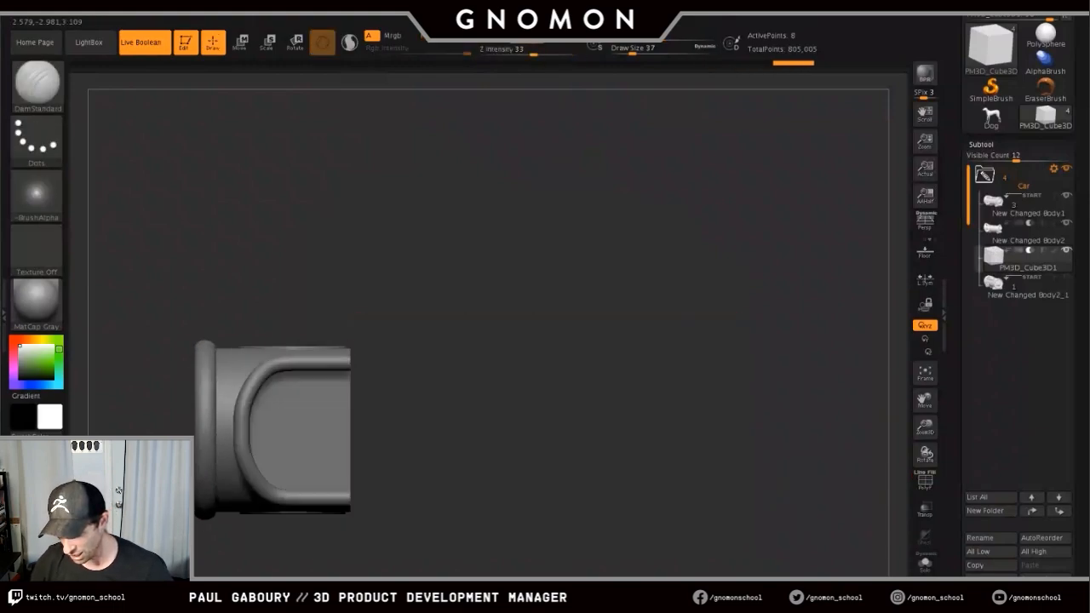
{"action": "left_click_drag", "start_coordinate": [637, 545], "coordinate": [519, 473], "text": "shift"}
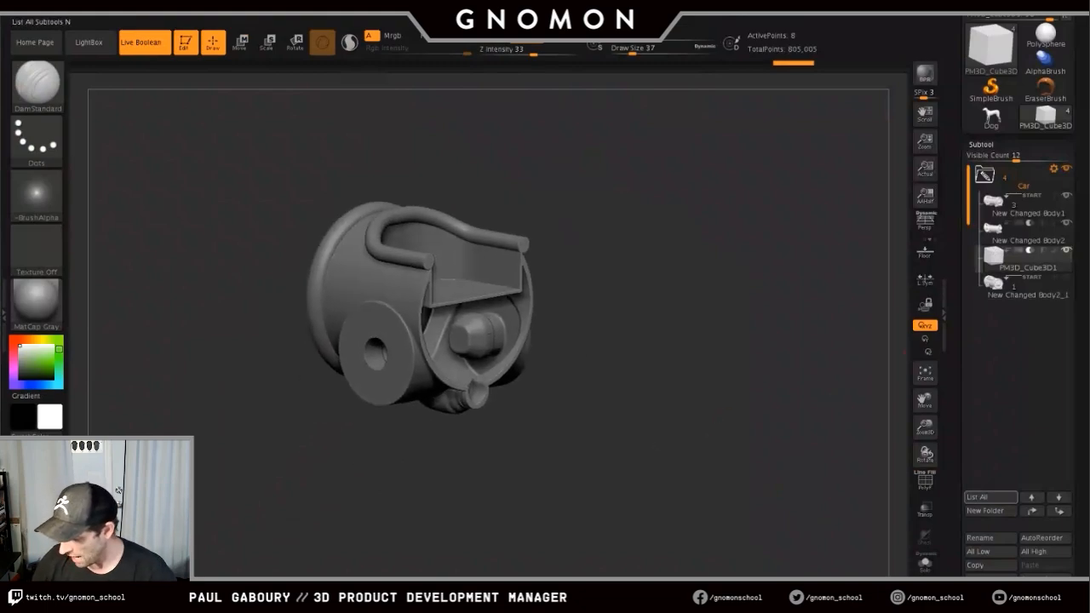
- Duplicate the subtracting cube, place the copy below New Changed Body2_1 inside the Car folder and turn off its Start flag
{"action": "left_click", "coordinate": [502, 340], "text": "alt"}
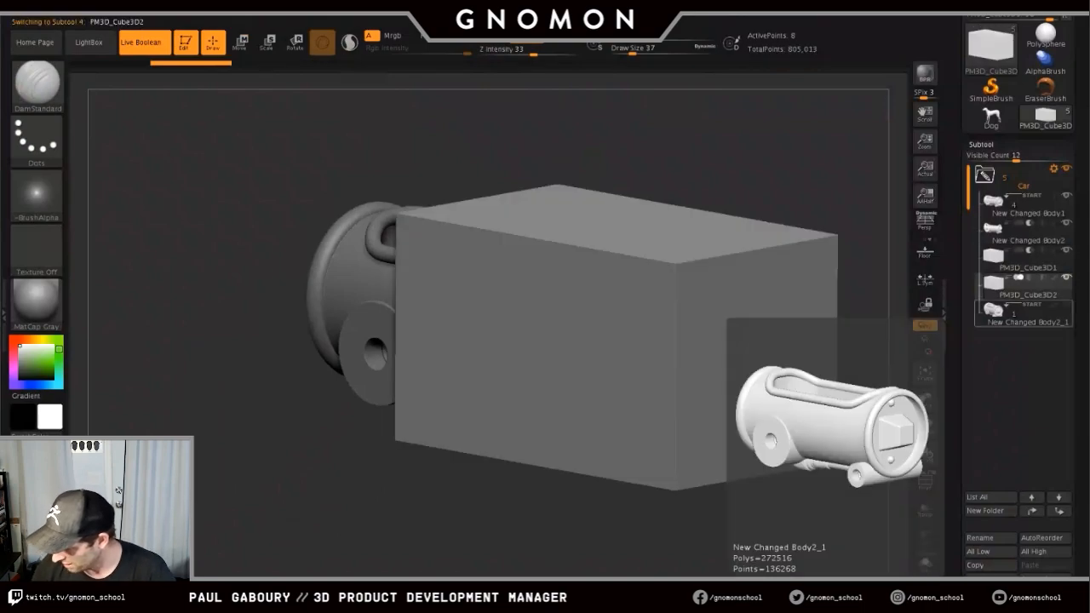
{"action": "left_click_drag", "start_coordinate": [1016, 281], "coordinate": [1016, 322]}
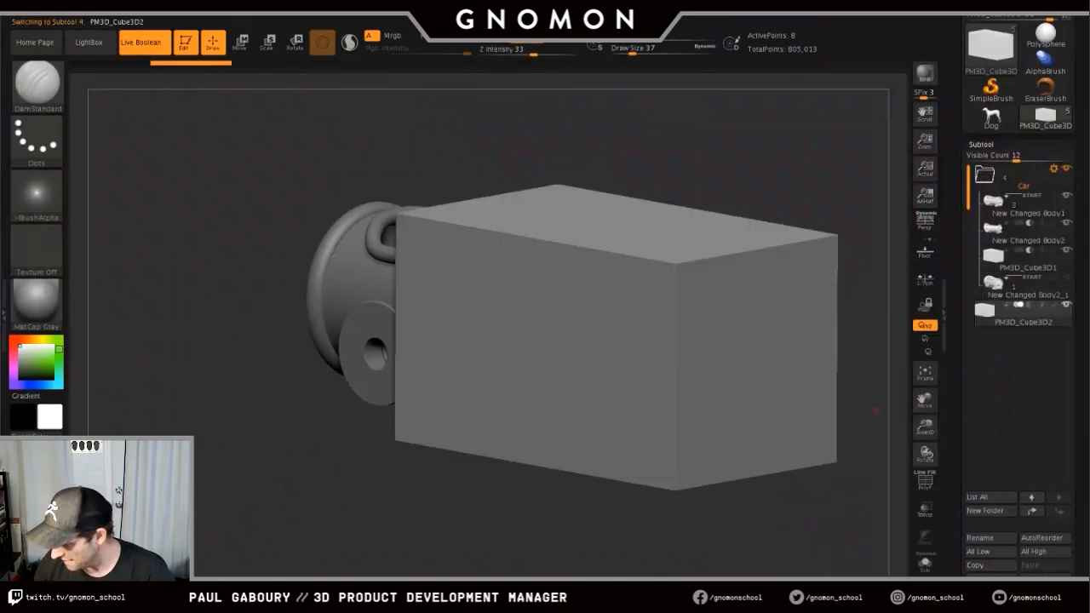
{"action": "left_click_drag", "start_coordinate": [688, 521], "coordinate": [746, 523]}
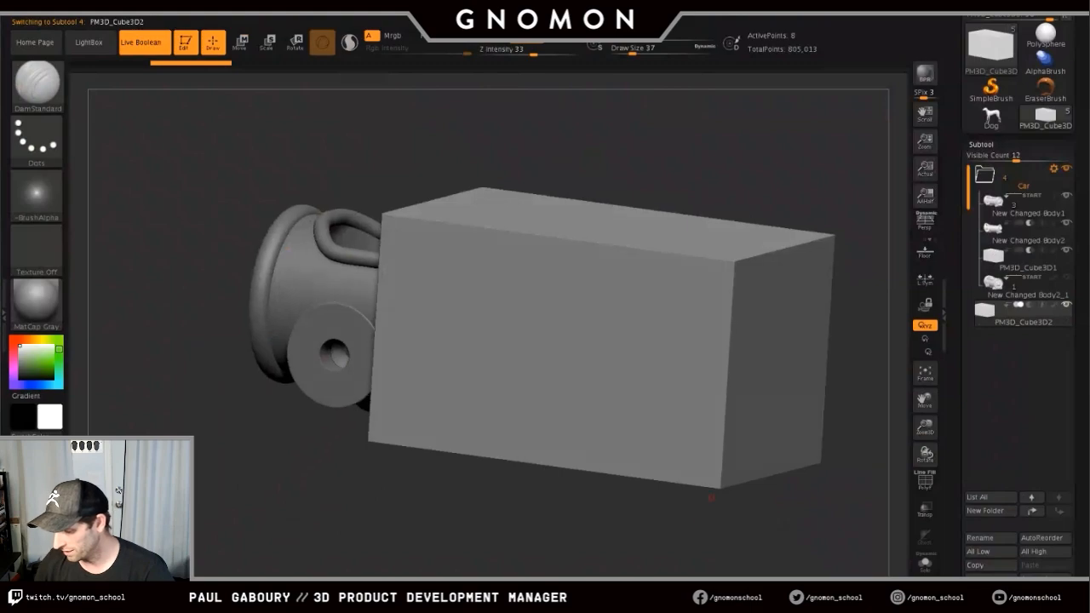
{"action": "left_click_drag", "start_coordinate": [1020, 315], "coordinate": [1020, 291]}
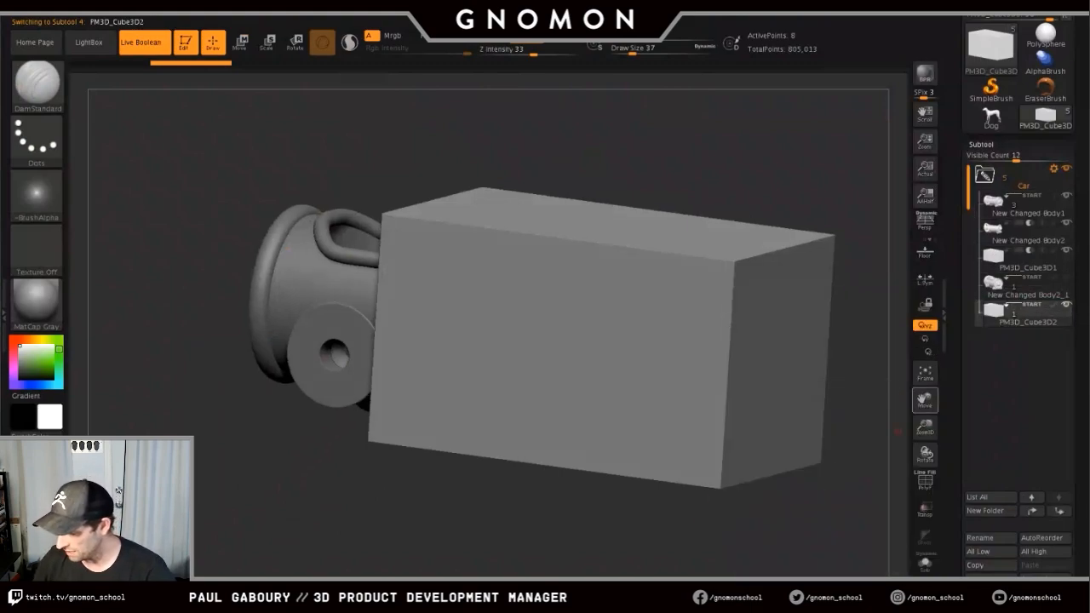
{"action": "left_click", "coordinate": [1006, 304]}
- Hide the first Start group, show the cube copy's wireframe and switch to the ZModeler brush
{"action": "left_click_drag", "start_coordinate": [812, 518], "coordinate": [788, 520]}
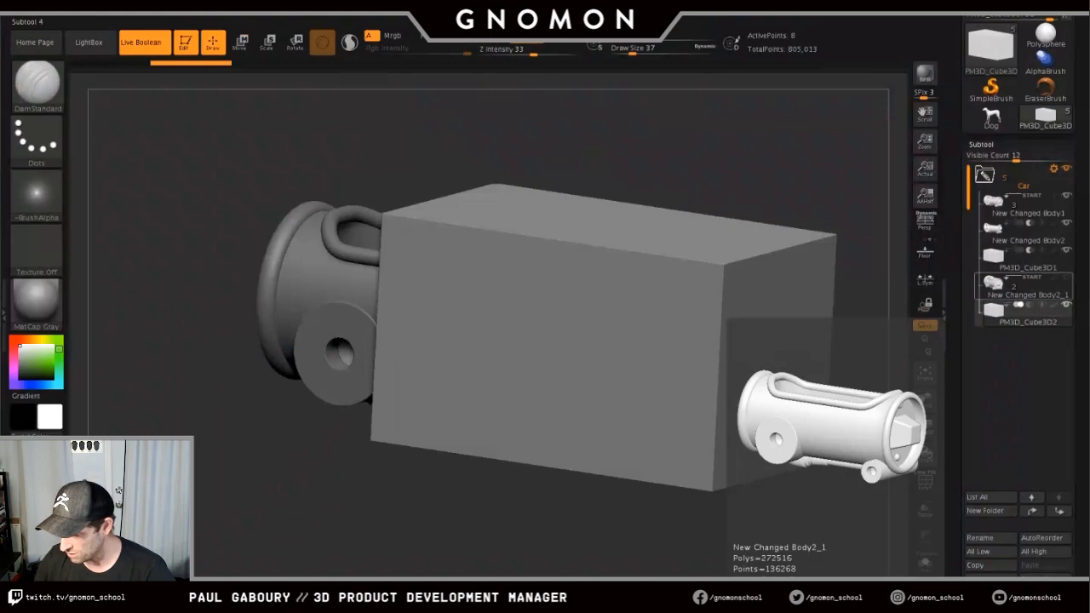
{"action": "left_click_drag", "start_coordinate": [752, 536], "coordinate": [785, 533]}
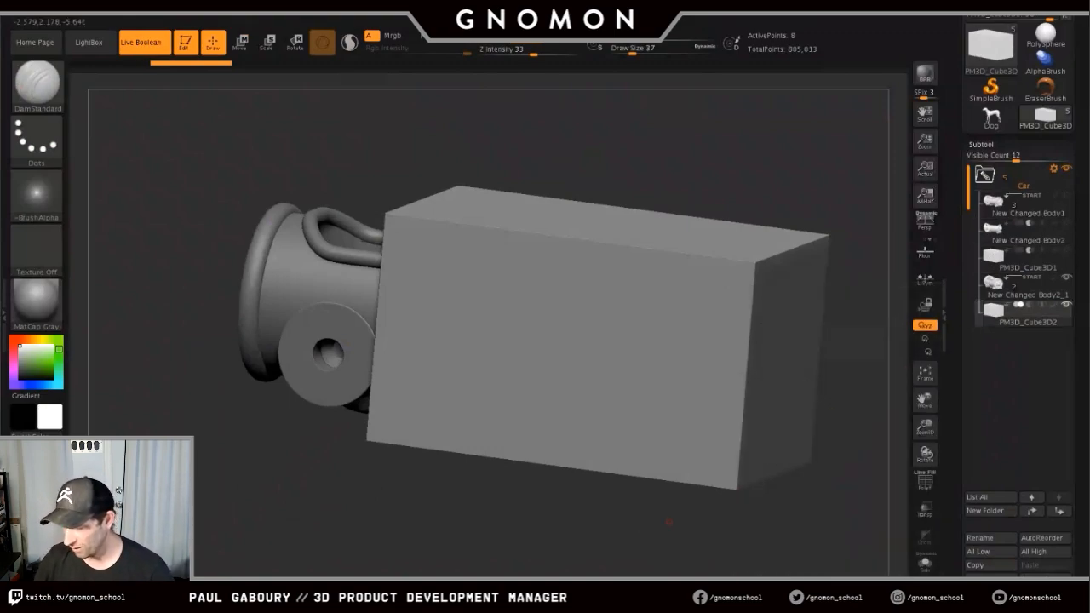
{"action": "mouse_move", "coordinate": [771, 529]}
{"action": "left_mouse_down"}
{"action": "mouse_move", "coordinate": [856, 516]}
{"action": "mouse_move", "coordinate": [684, 522]}
{"action": "left_mouse_up"}
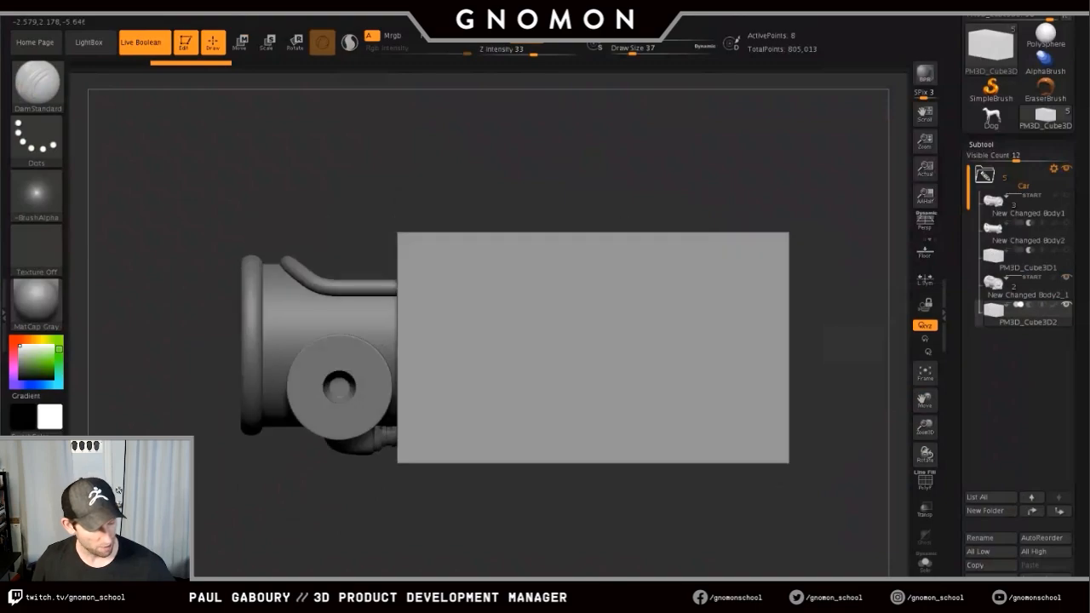
{"action": "key", "text": "shift+f"}
{"action": "right_click_drag", "start_coordinate": [681, 538], "coordinate": [672, 491], "text": "alt"}
{"action": "right_click_drag", "start_coordinate": [671, 490], "coordinate": [650, 513], "text": "ctrl"}
{"action": "key", "text": "b"}
{"action": "key", "text": "z"}
{"action": "key", "text": "m"}
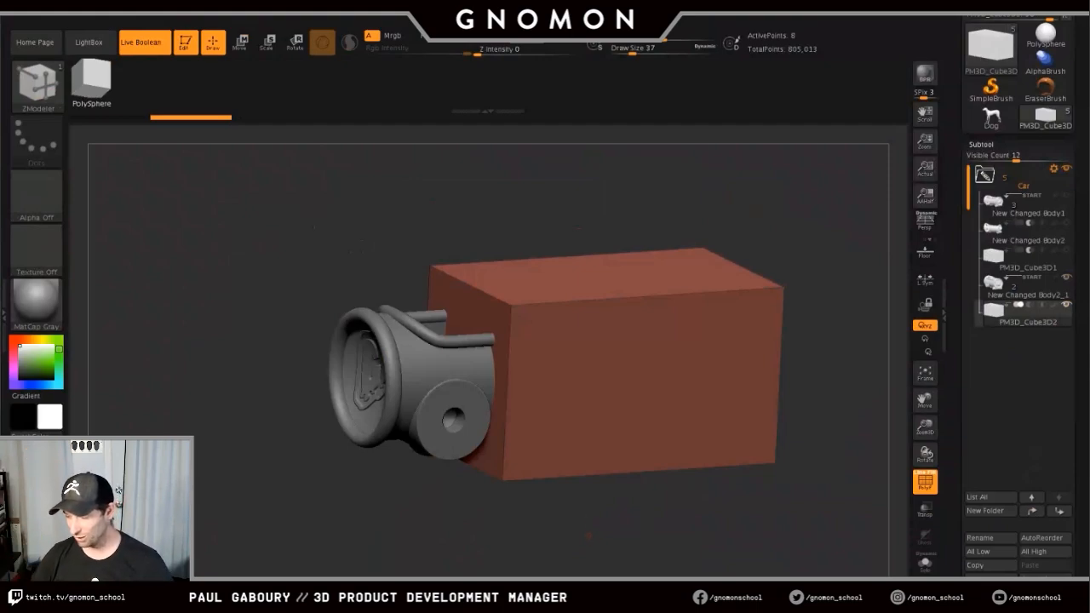
- QMesh the cube copy's rear face out past the car's back and its front face in to the seam at mid-car
{"action": "mouse_move", "coordinate": [1021, 313]}
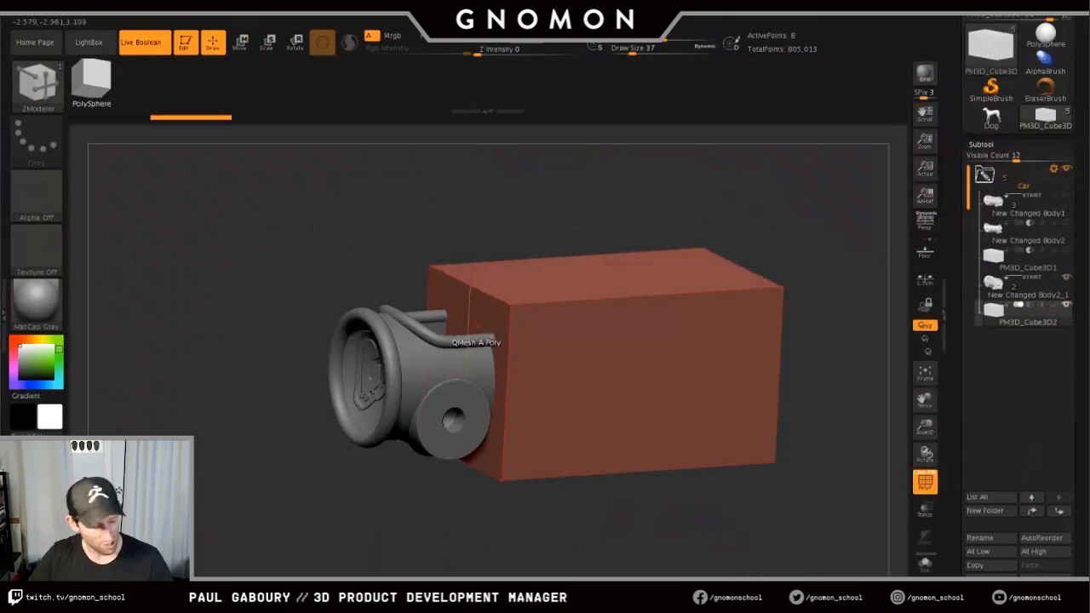
{"action": "key", "text": "space"}
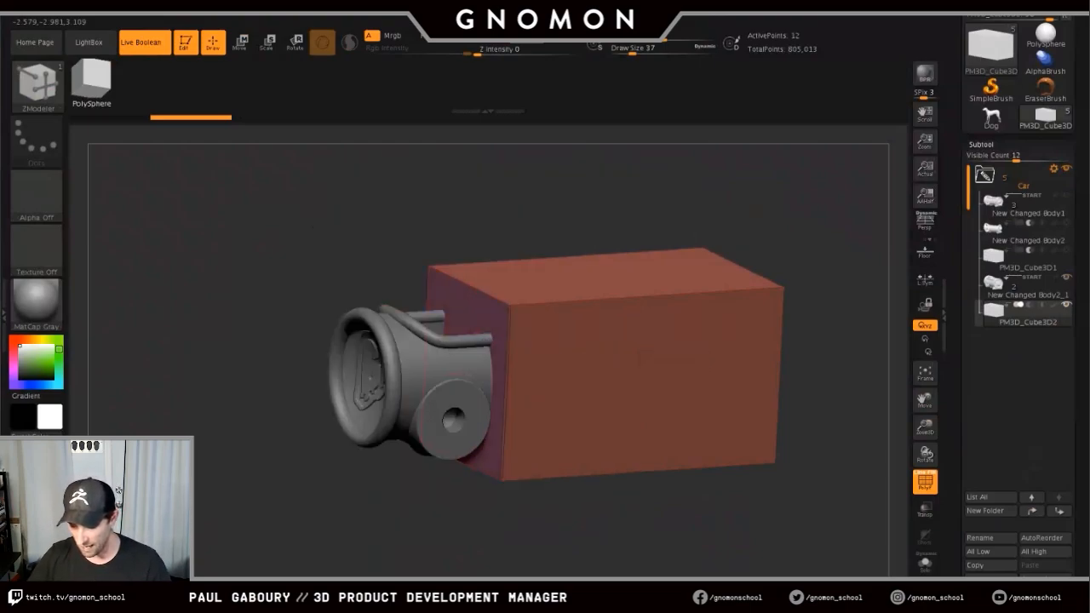
{"action": "left_click_drag", "start_coordinate": [467, 349], "coordinate": [257, 353]}
{"action": "key", "text": "alt"}
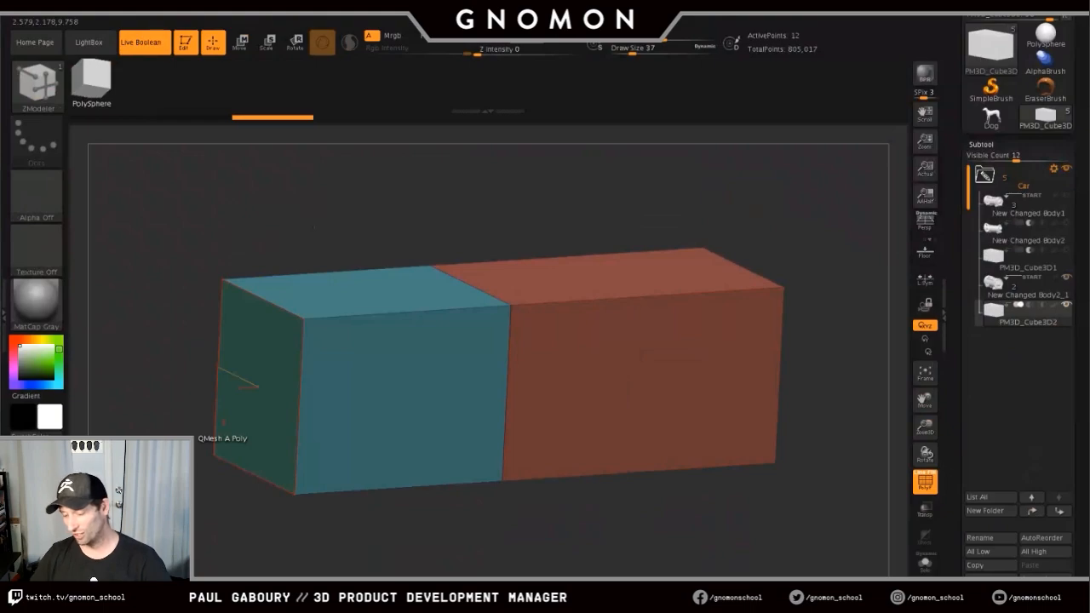
{"action": "left_click_drag", "start_coordinate": [804, 530], "coordinate": [645, 538]}
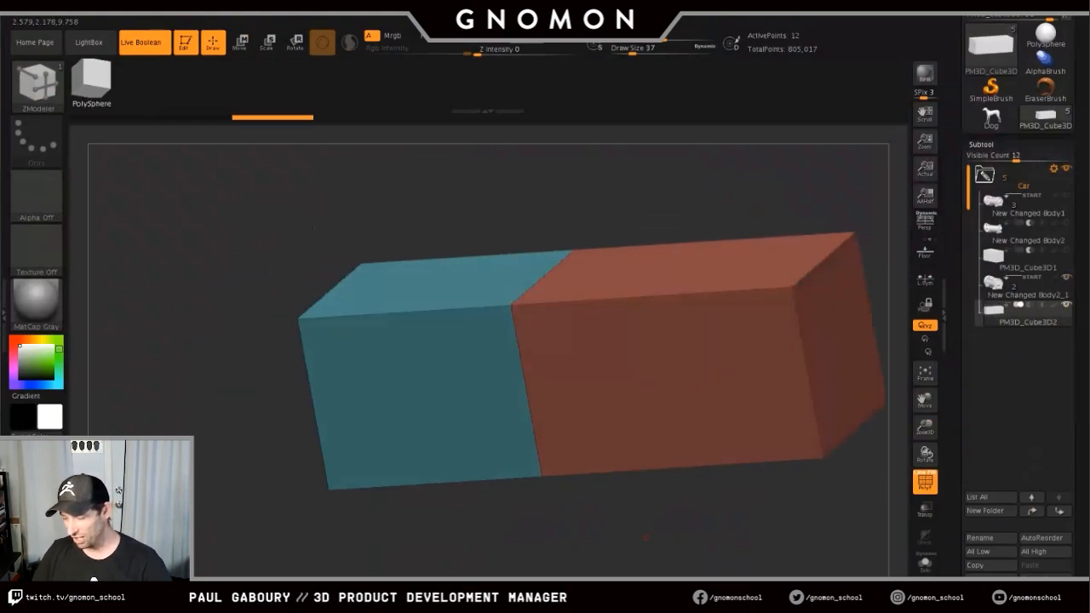
{"action": "left_click_drag", "start_coordinate": [839, 356], "coordinate": [570, 375]}
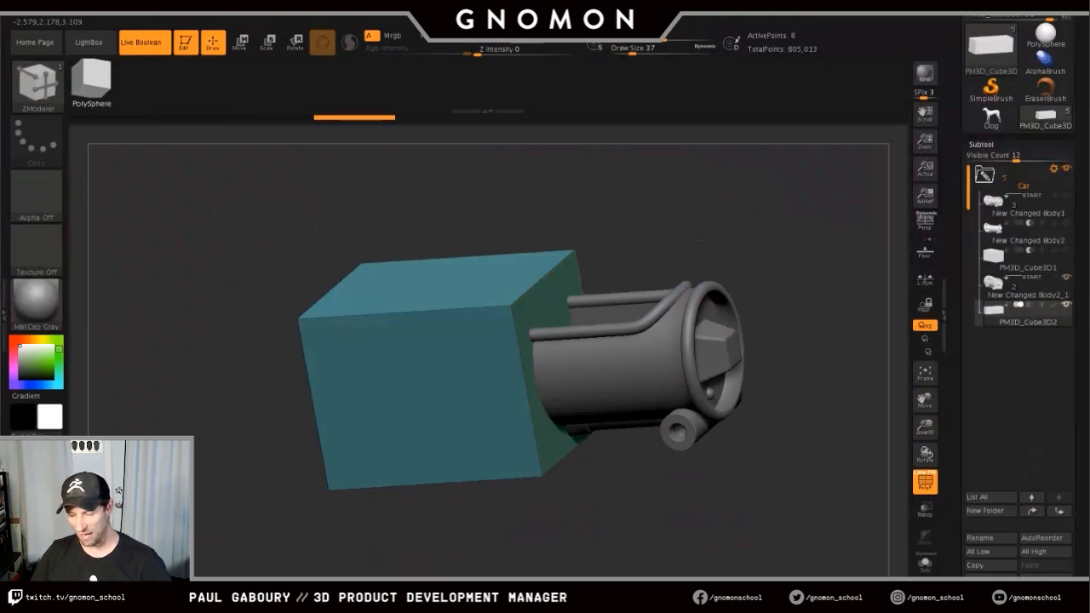
{"action": "left_click_drag", "start_coordinate": [618, 528], "coordinate": [657, 525]}
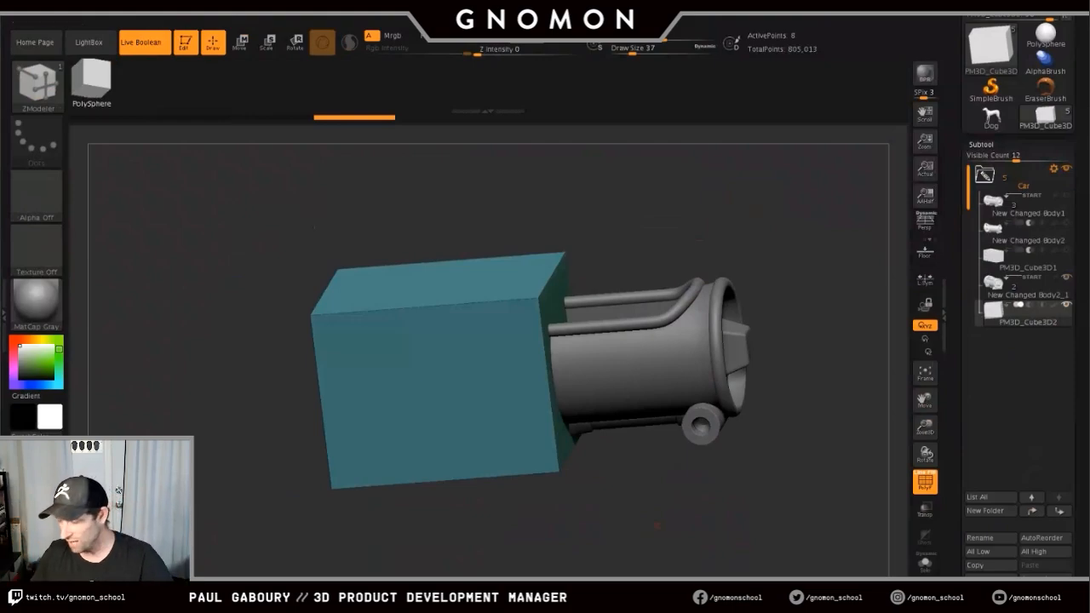
- Set the cube copy to Boolean subtraction and hide its wireframe to inspect the remaining front half of the car
{"action": "left_click", "coordinate": [1029, 305]}
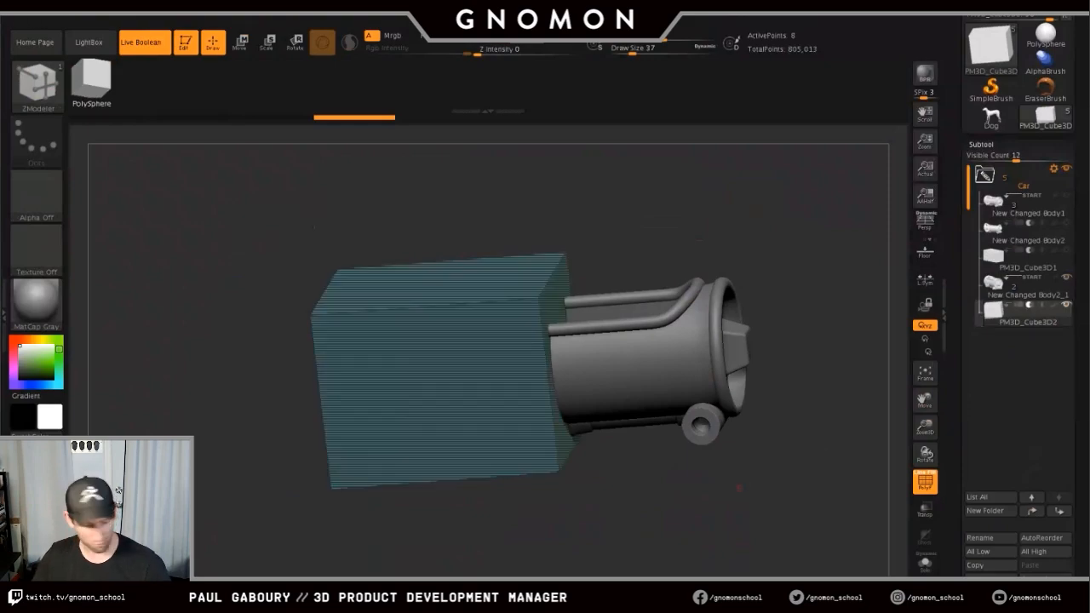
{"action": "key", "text": "shift"}
{"action": "key", "text": "shift+f"}
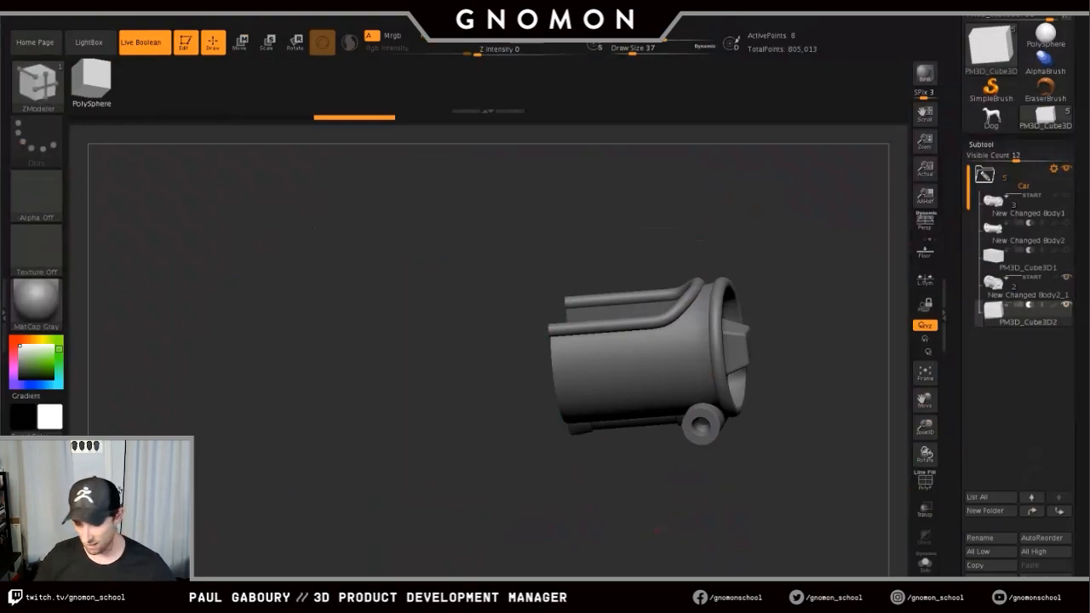
{"action": "mouse_move", "coordinate": [665, 522]}
{"action": "left_mouse_down"}
{"action": "mouse_move", "coordinate": [773, 519]}
{"action": "mouse_move", "coordinate": [409, 549]}
{"action": "mouse_move", "coordinate": [366, 563]}
{"action": "mouse_move", "coordinate": [475, 534]}
{"action": "left_mouse_up"}
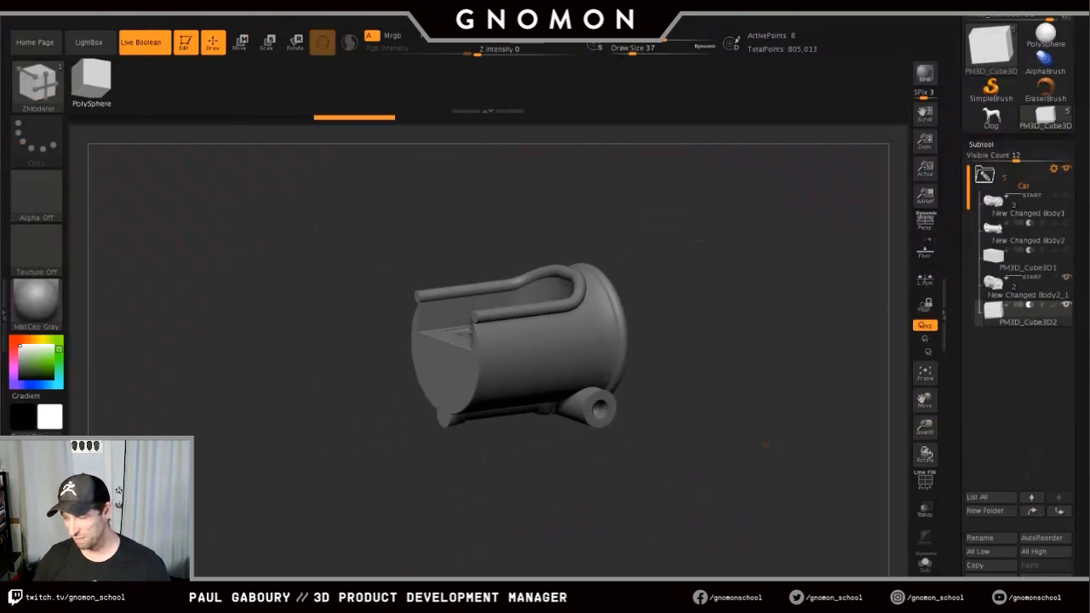
- Show the first Start group again and reduce the draw size to 4
{"action": "left_click", "coordinate": [1066, 195]}
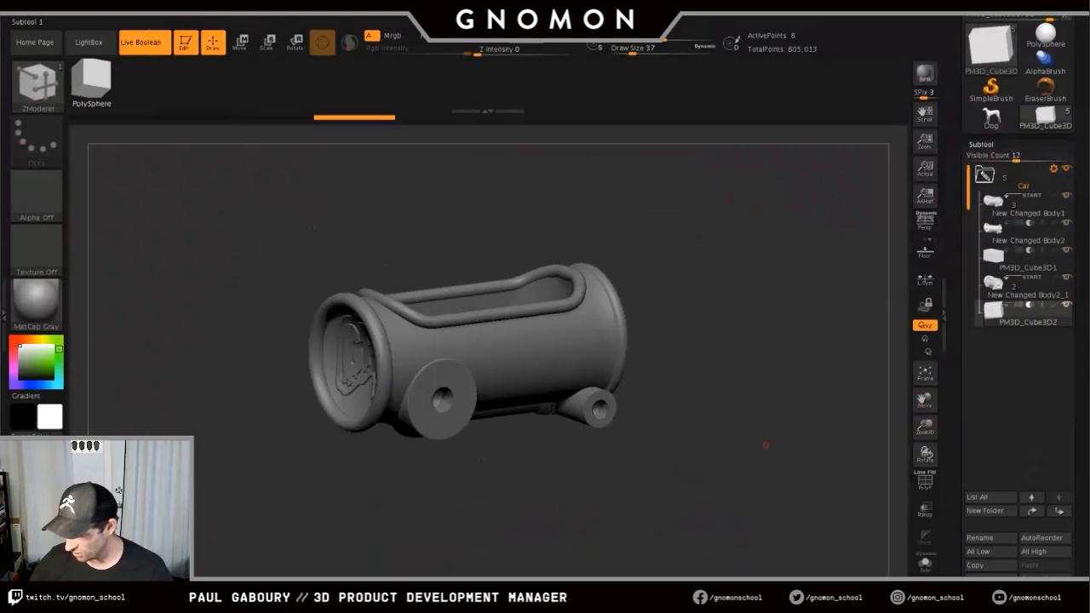
{"action": "mouse_move", "coordinate": [690, 513]}
{"action": "left_mouse_down"}
{"action": "mouse_move", "coordinate": [602, 498]}
{"action": "mouse_move", "coordinate": [679, 559]}
{"action": "left_mouse_up"}
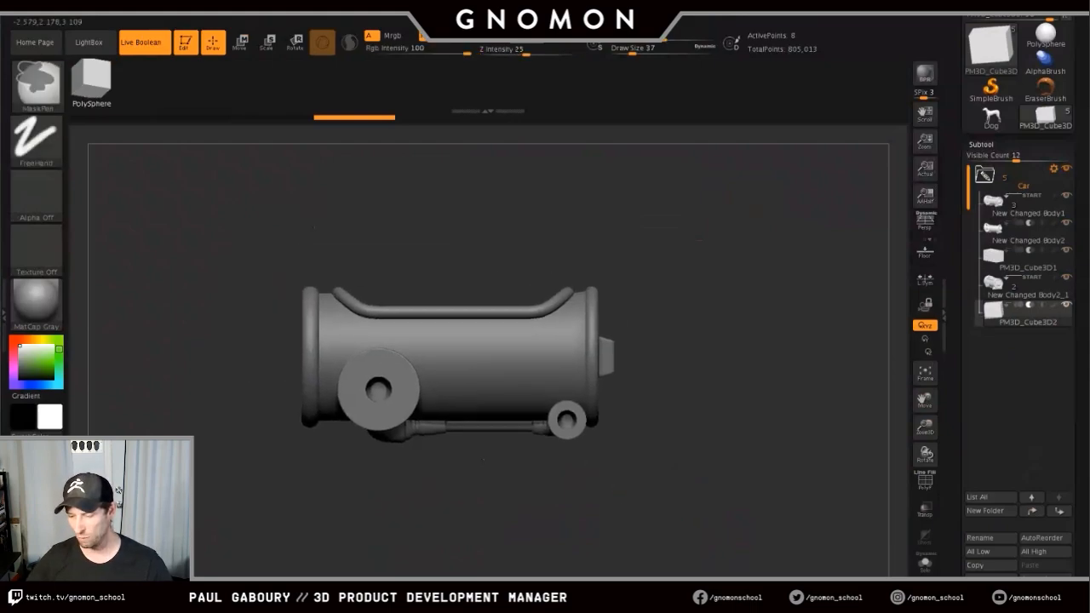
{"action": "mouse_move", "coordinate": [680, 511]}
{"action": "right_mouse_down", "text": "ctrl"}
{"action": "mouse_move", "coordinate": [680, 562]}
{"action": "mouse_move", "coordinate": [679, 519]}
{"action": "right_mouse_up", "text": "ctrl"}
{"action": "key", "text": "s"}
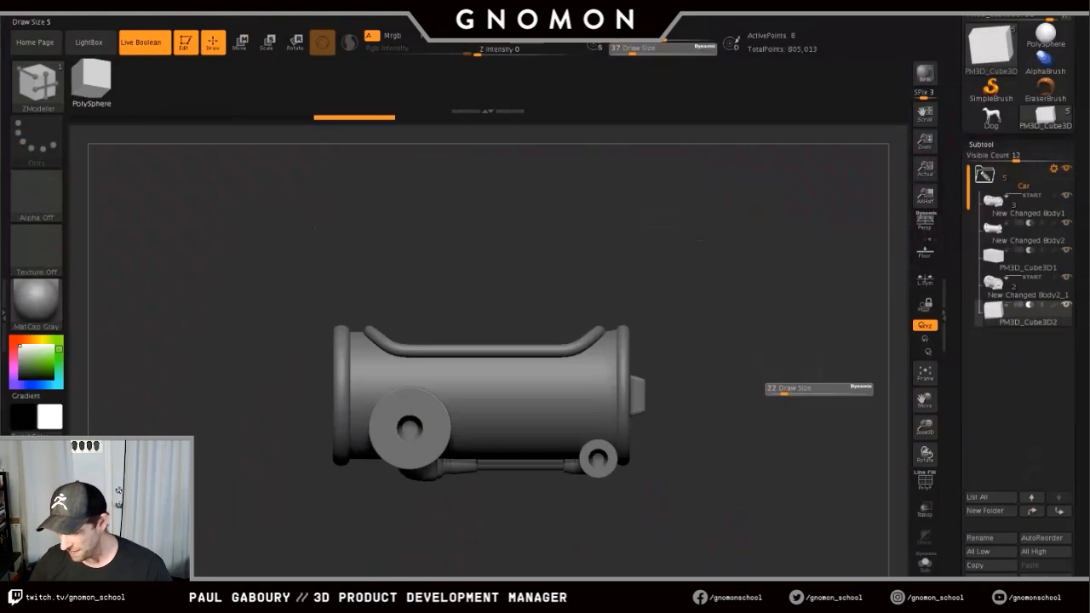
{"action": "left_click_drag", "start_coordinate": [784, 390], "coordinate": [776, 391]}
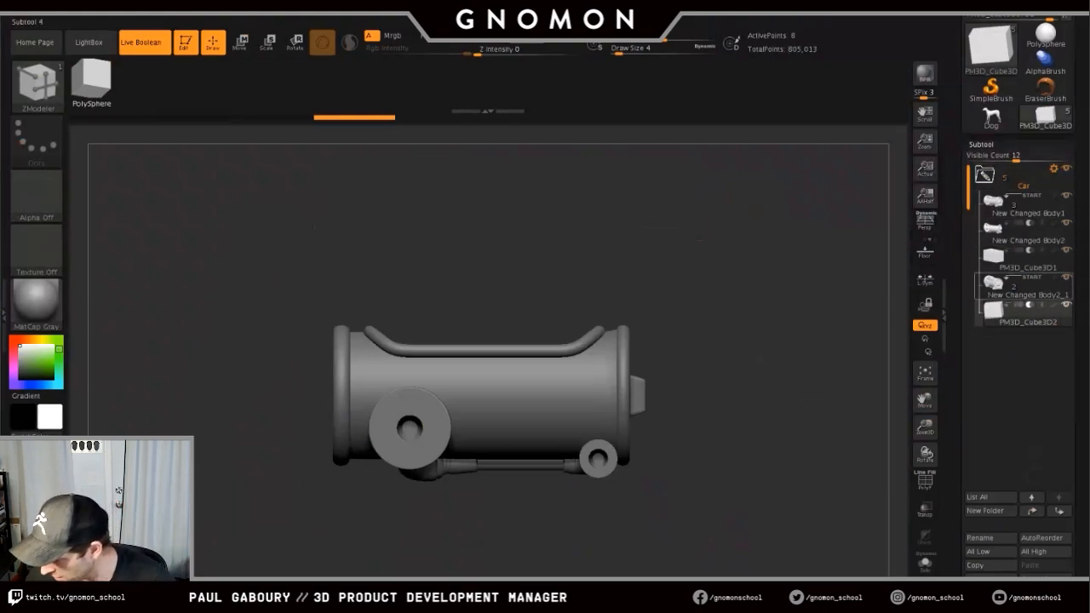
- Run Boolean Folder on the Car folder to turn both Start groups into real meshes
{"action": "mouse_move", "coordinate": [1022, 312]}
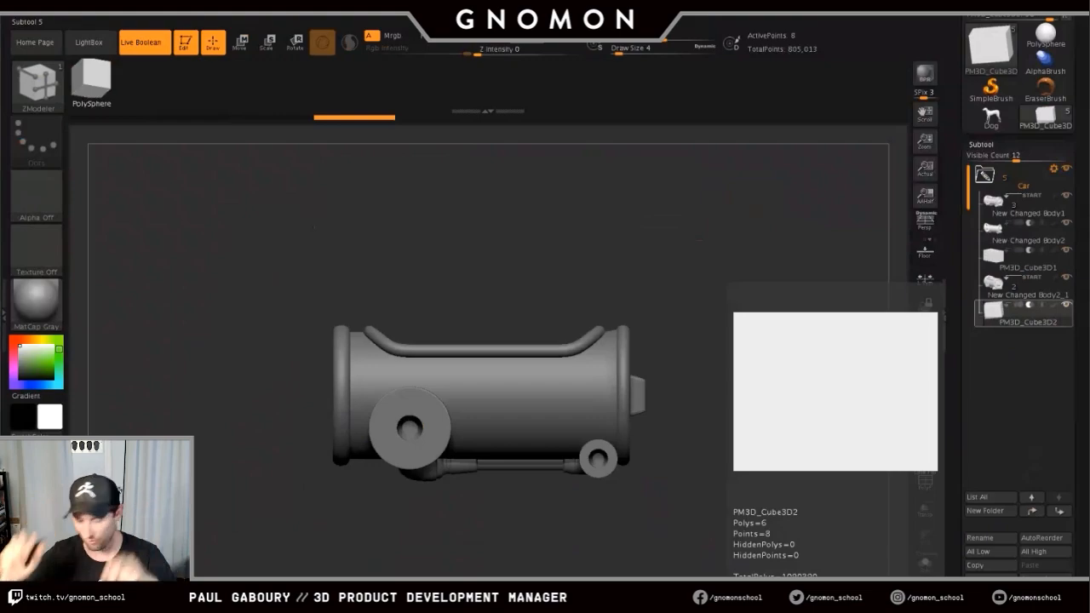
{"action": "left_click", "coordinate": [1053, 168]}
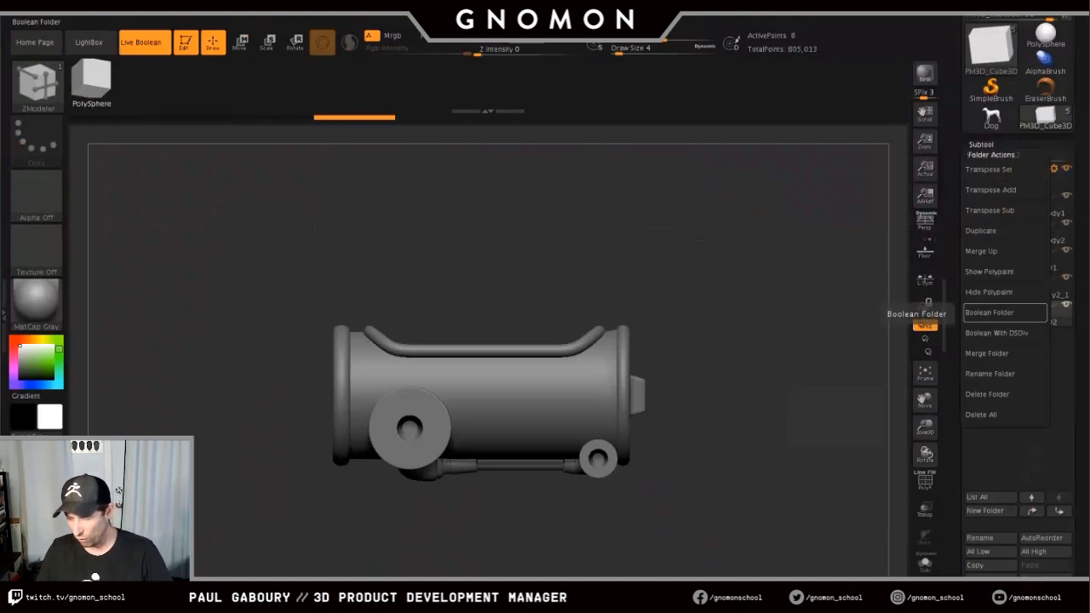
{"action": "left_click", "coordinate": [996, 312]}
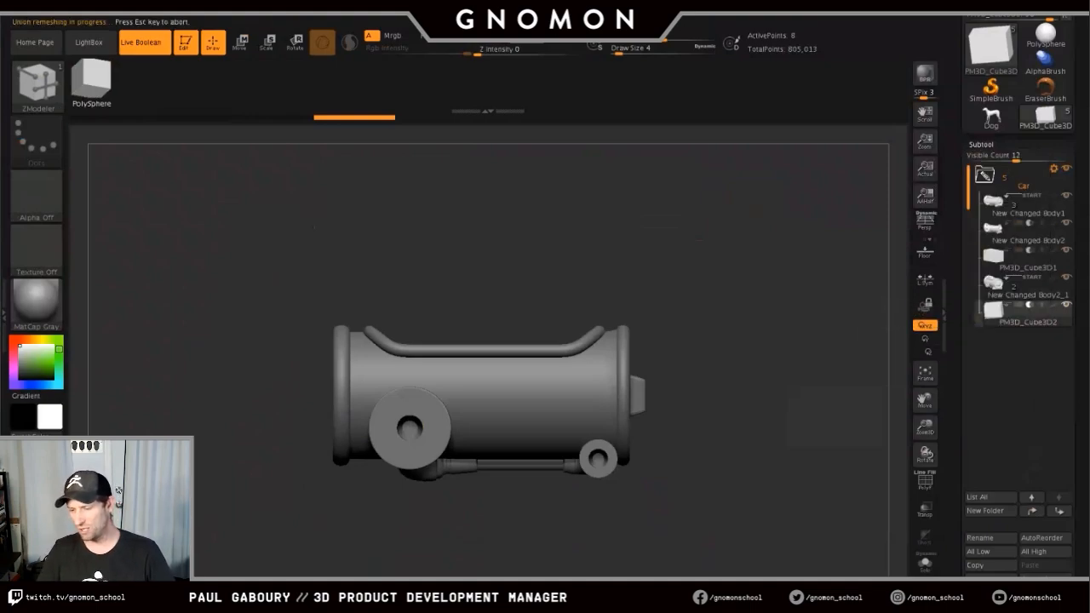
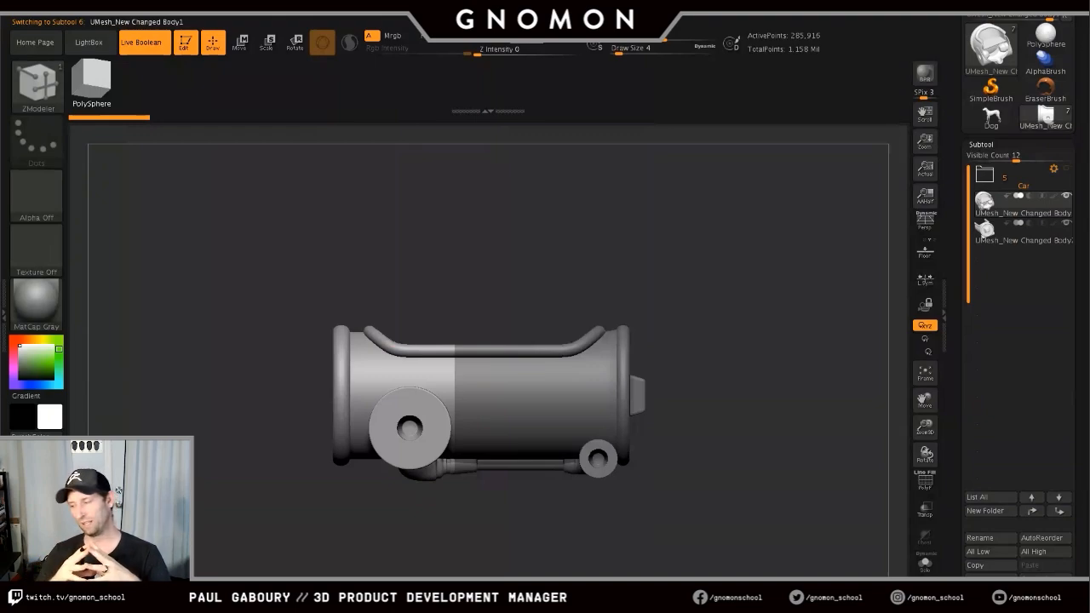
- Fill the rear result mesh with green (R 70, G 227, B 0), turn off Rgb and set the active colour to red
{"action": "left_click", "coordinate": [53, 363]}
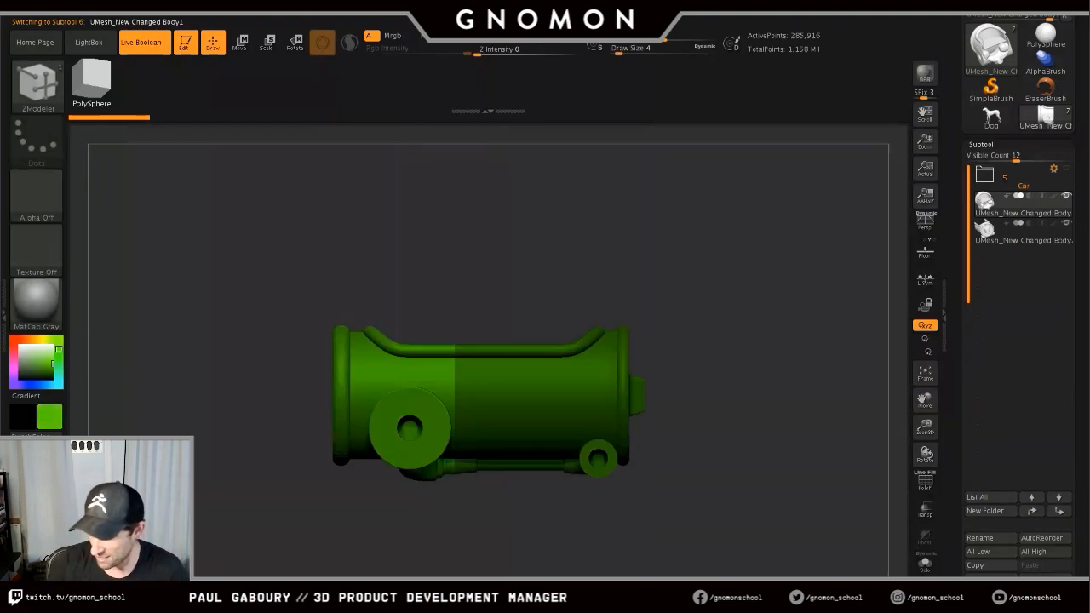
{"action": "left_click", "coordinate": [422, 36]}
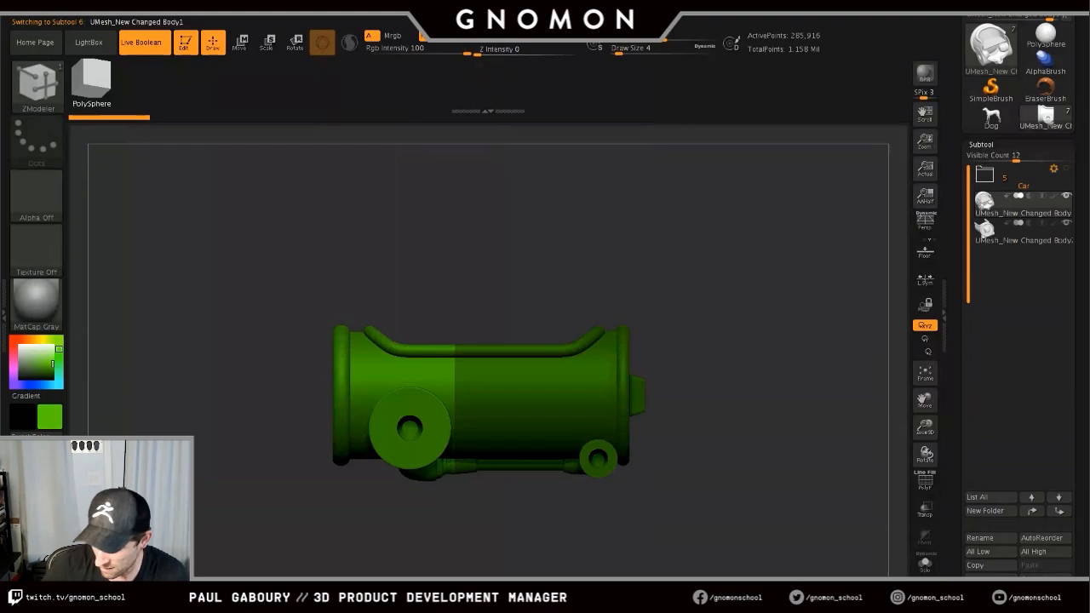
{"action": "left_click", "coordinate": [81, 11]}
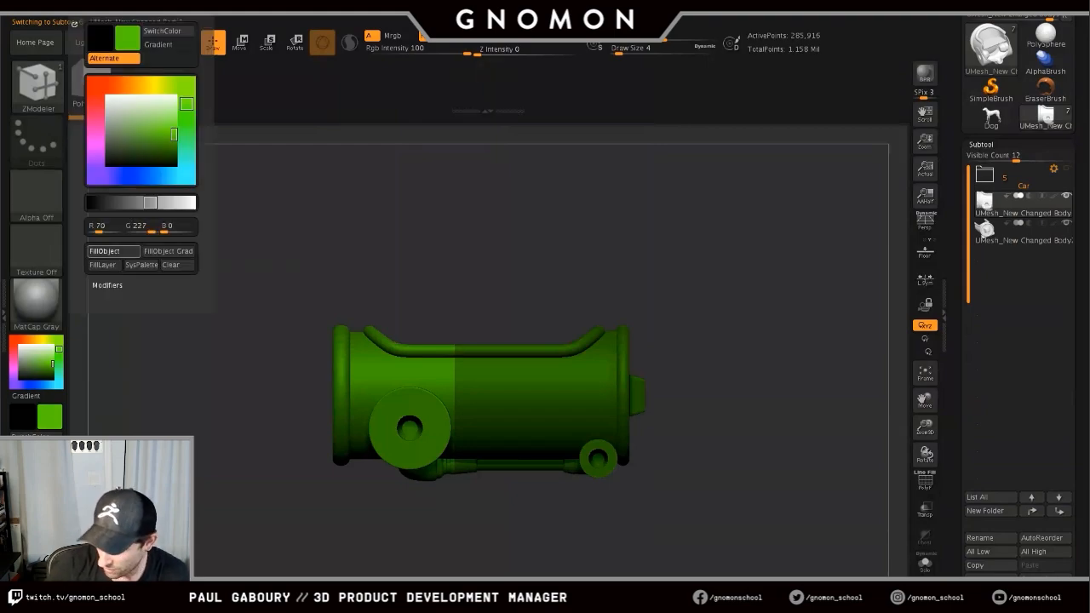
{"action": "left_click", "coordinate": [112, 252]}
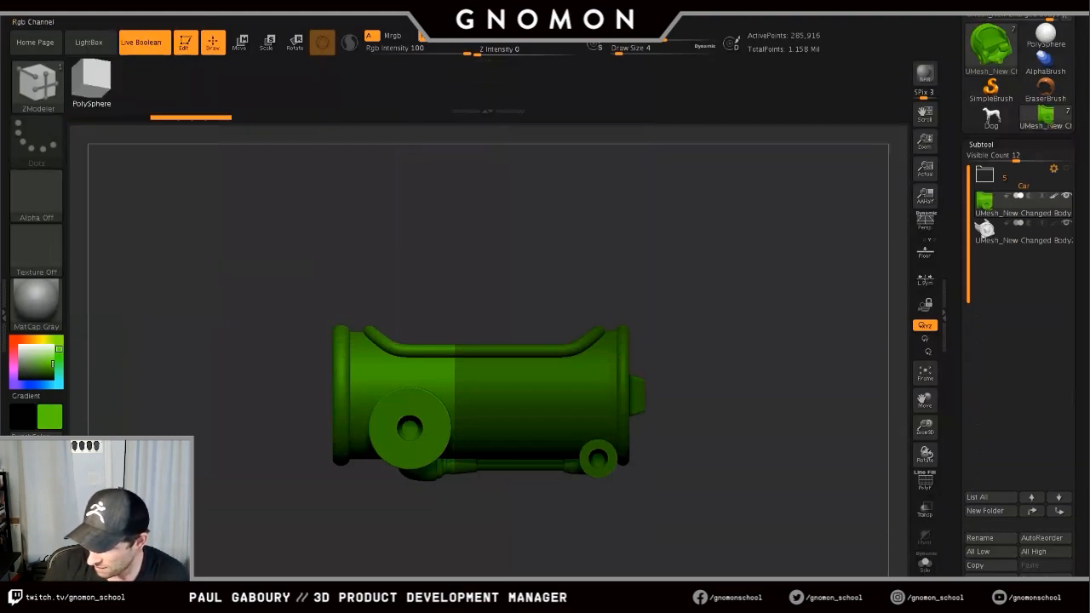
{"action": "left_click", "coordinate": [431, 36]}
{"action": "left_click", "coordinate": [13, 340]}
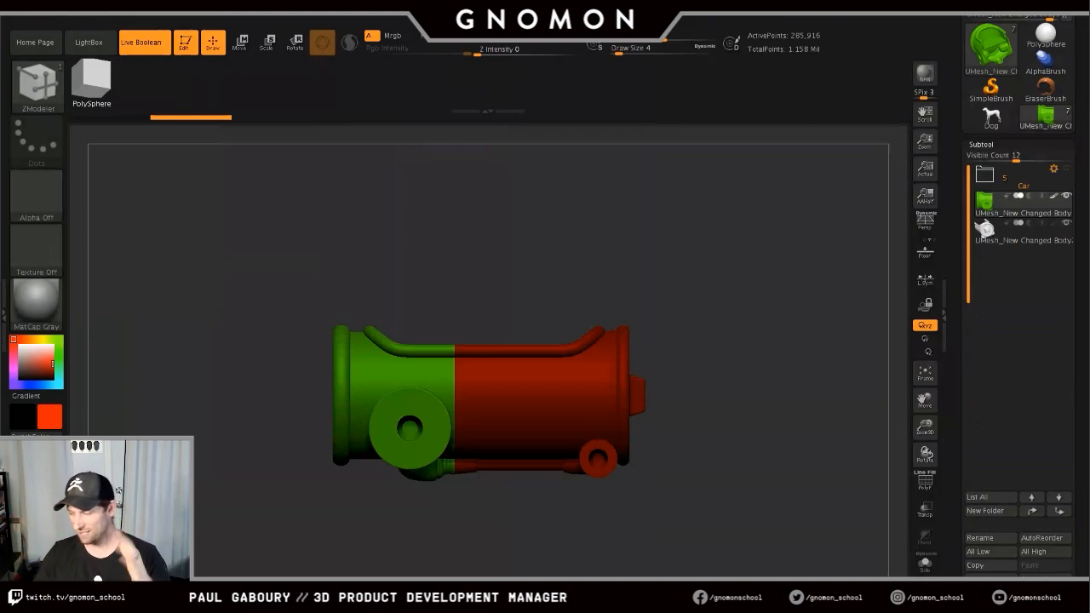
- Select the front result mesh and the rear one in turn to examine the two separate pieces
{"action": "mouse_move", "coordinate": [1022, 205]}
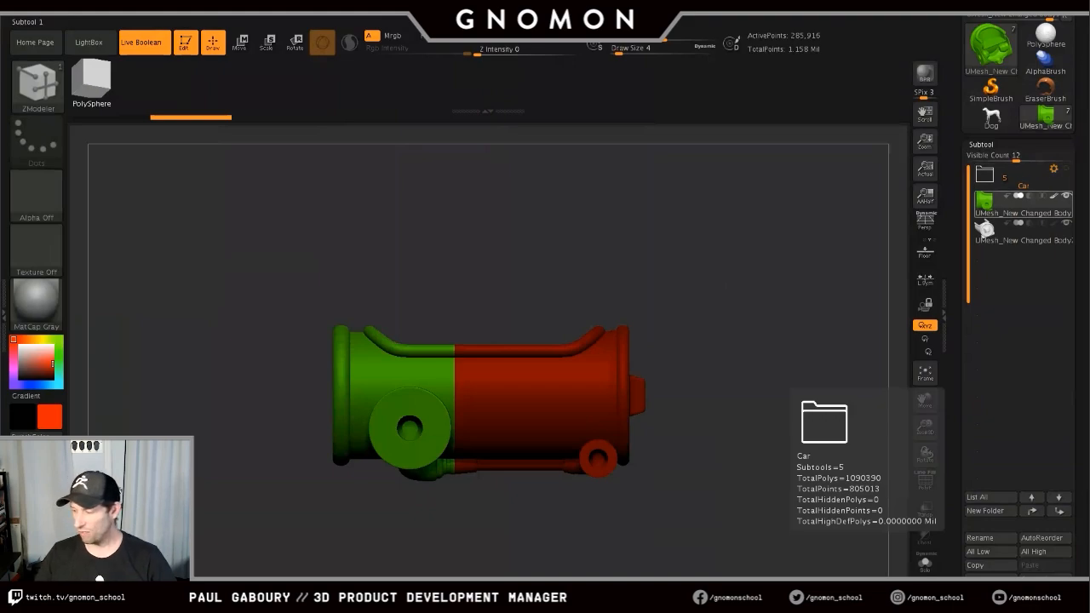
{"action": "left_click", "coordinate": [1021, 230]}
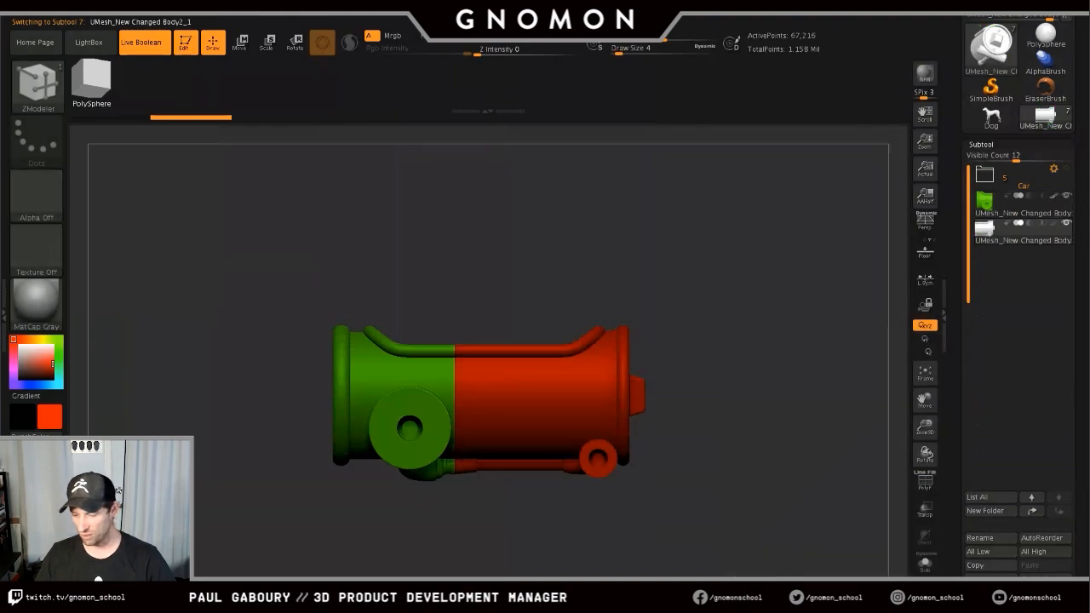
{"action": "left_click", "coordinate": [1021, 204]}
{"action": "mouse_move", "coordinate": [1021, 230]}
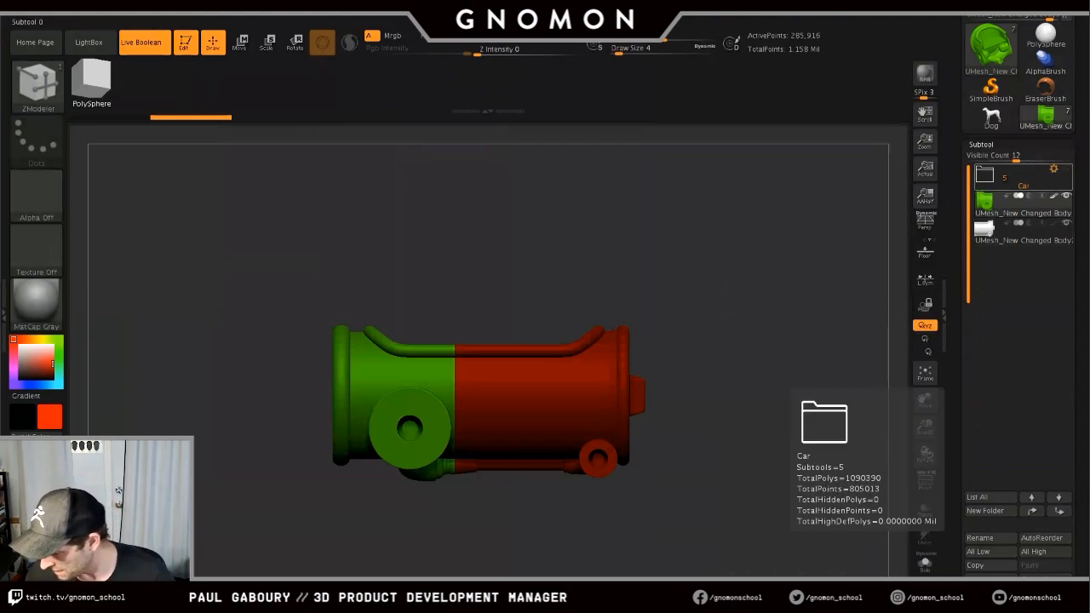
- Expand the Car folder and set the active colour back to white
{"action": "left_click", "coordinate": [985, 175]}
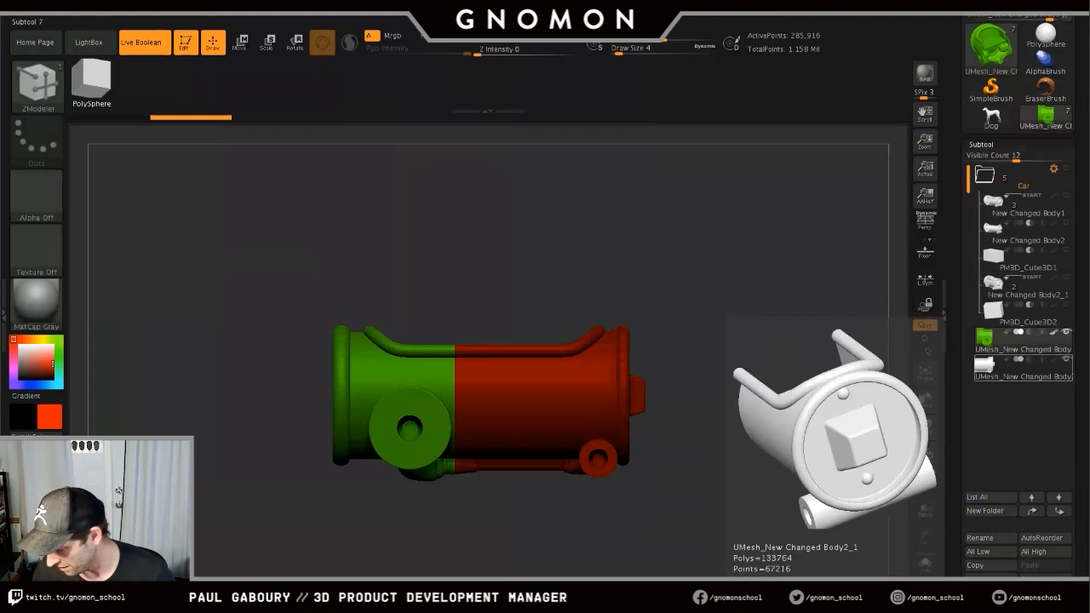
{"action": "left_click", "coordinate": [20, 347]}
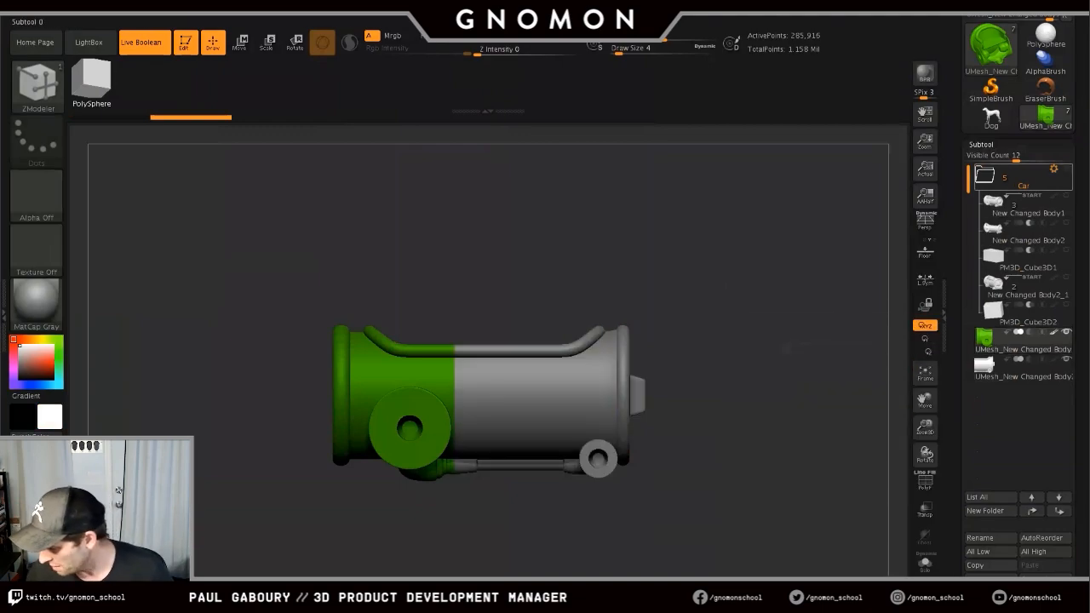
- Show the Car folder, hide the two UMesh result meshes and select New Changed Body1
{"action": "left_click", "coordinate": [1066, 169]}
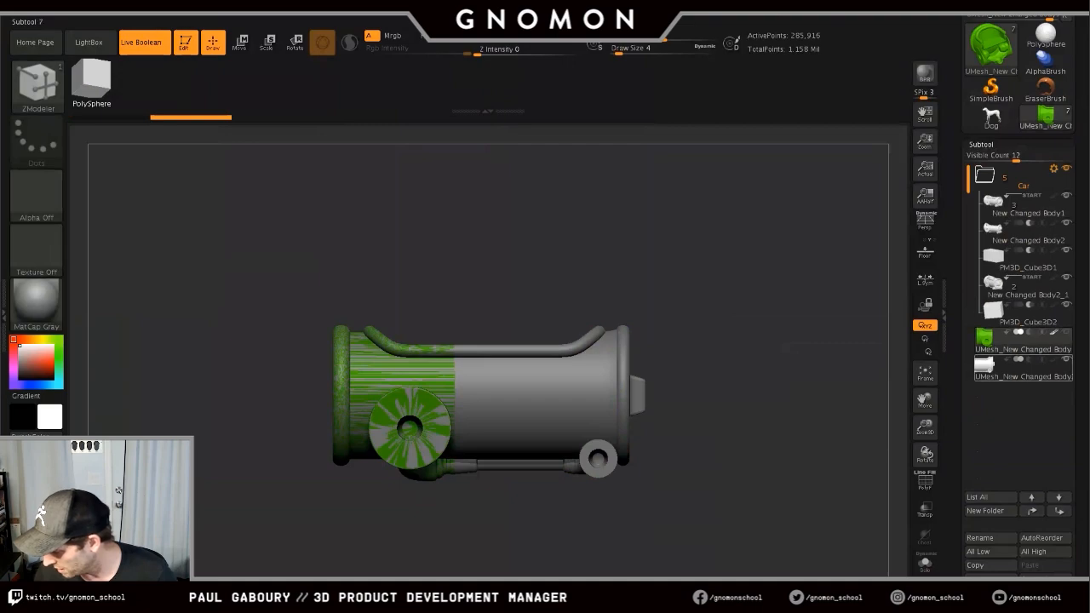
{"action": "mouse_move", "coordinate": [1021, 369]}
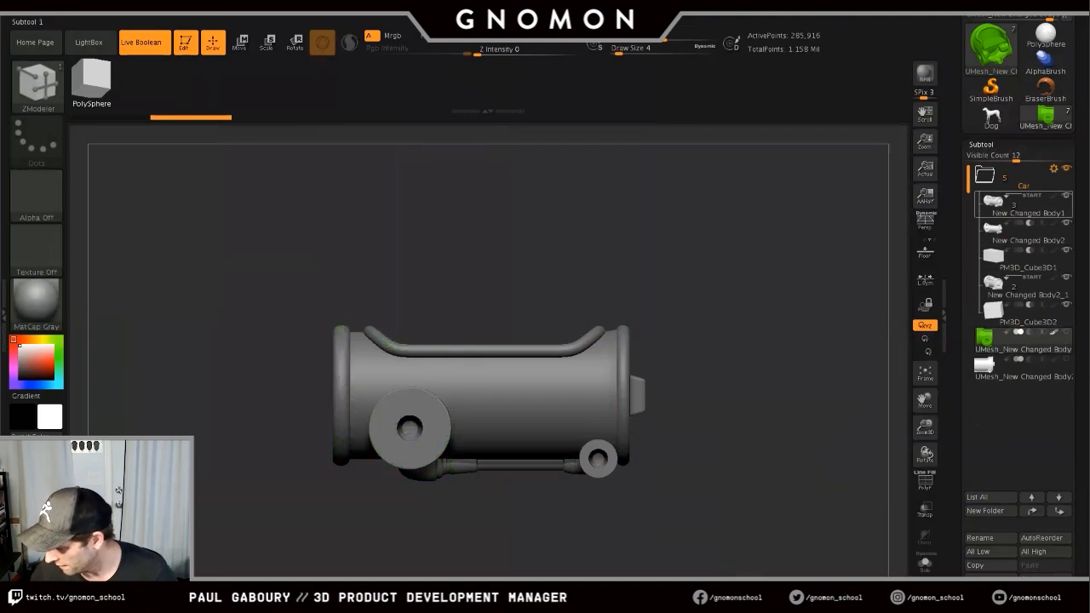
{"action": "left_click", "coordinate": [1022, 206]}
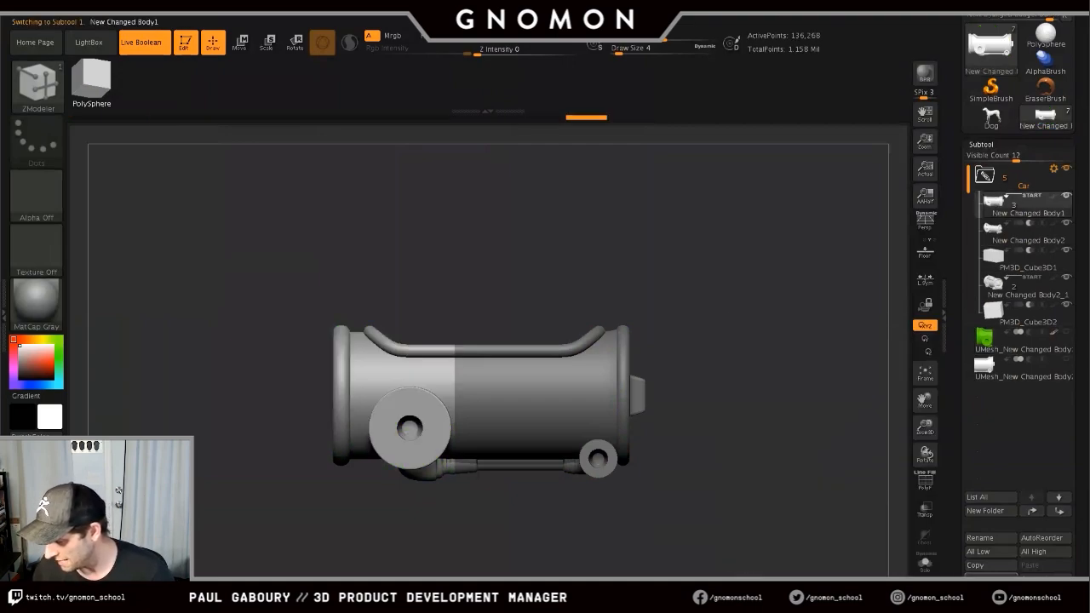
{"action": "left_click_drag", "start_coordinate": [767, 324], "coordinate": [759, 357]}
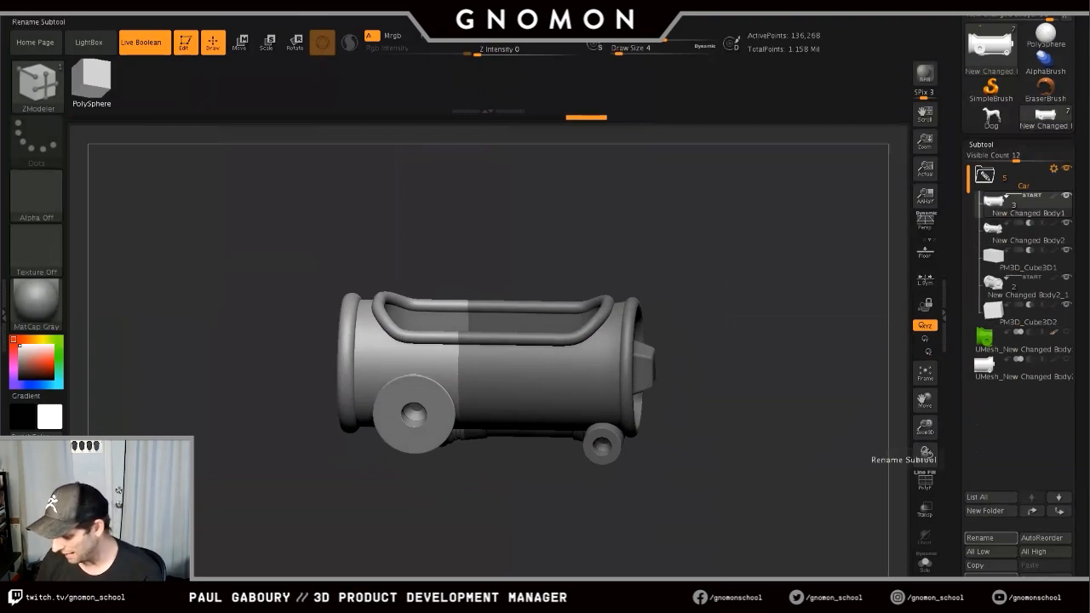
- Isolate the subtracting cube PM3D_Cube3D1 in Solo mode, facing its flat side, and set Draw Size to 112
{"action": "mouse_move", "coordinate": [1021, 288]}
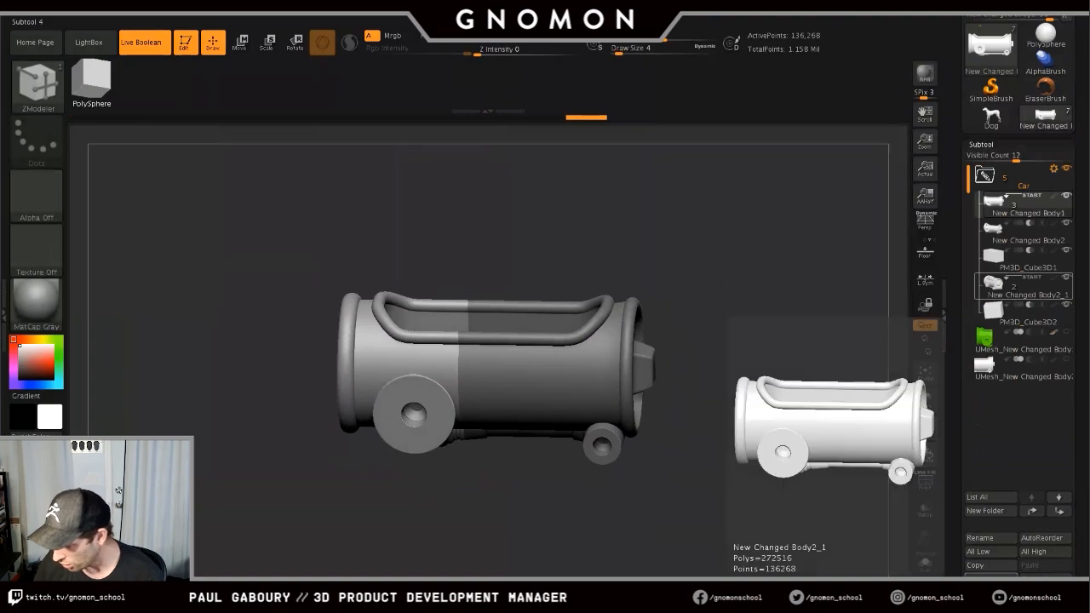
{"action": "left_click", "coordinate": [1022, 259]}
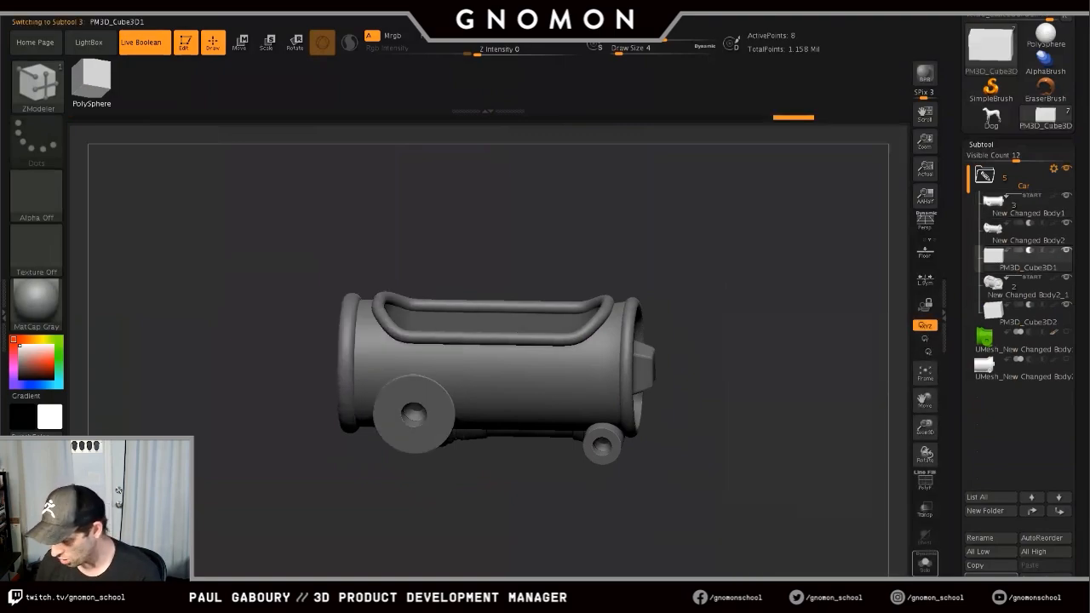
{"action": "left_click", "coordinate": [925, 564]}
{"action": "left_click_drag", "start_coordinate": [809, 503], "coordinate": [681, 511]}
{"action": "mouse_move", "coordinate": [681, 510]}
{"action": "right_mouse_down"}
{"action": "mouse_move", "coordinate": [664, 545]}
{"action": "mouse_move", "coordinate": [630, 528]}
{"action": "mouse_move", "coordinate": [735, 483]}
{"action": "mouse_move", "coordinate": [735, 554]}
{"action": "right_mouse_up"}
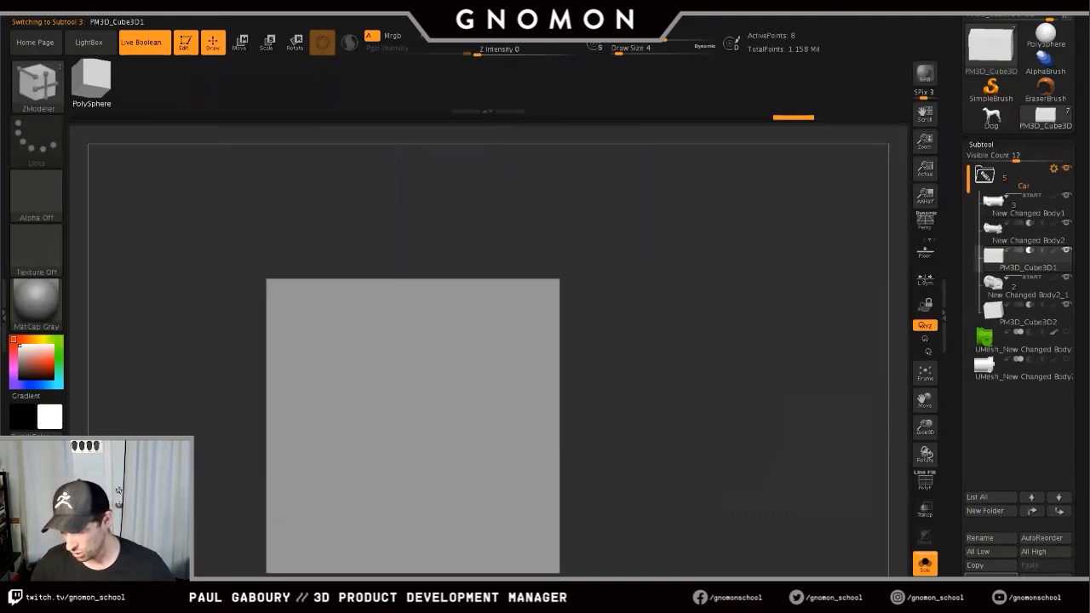
{"action": "key", "text": "s"}
{"action": "left_click_drag", "start_coordinate": [657, 402], "coordinate": [669, 402]}
{"action": "right_click_drag", "start_coordinate": [644, 406], "coordinate": [729, 359], "text": "alt"}
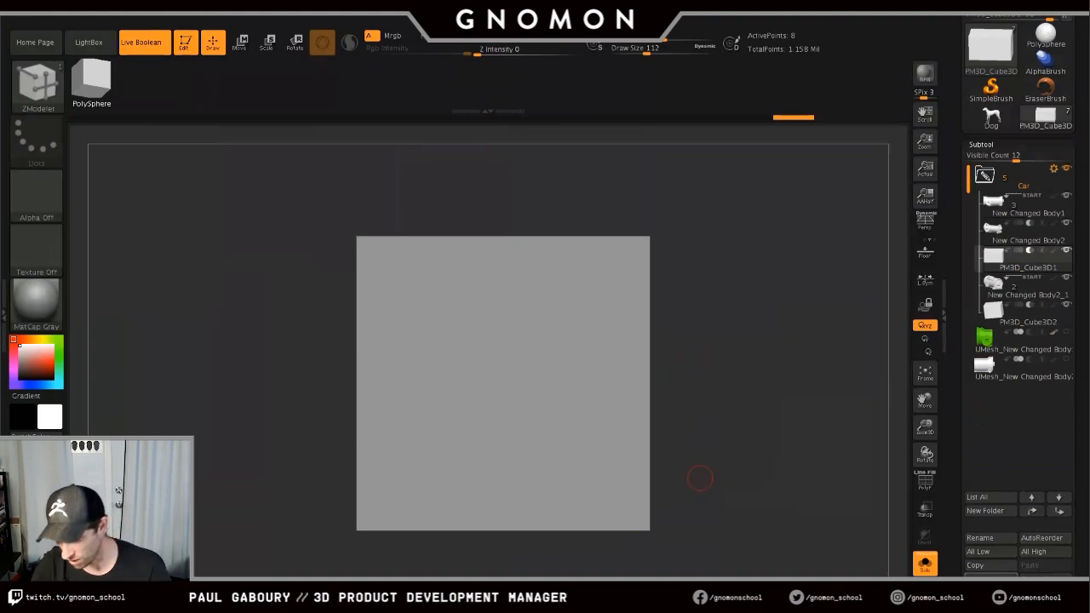
- Insert a Cylinder No B primitive from the IMM Primitives brush onto the flat face of the subtracting cube
{"action": "key", "text": "b"}
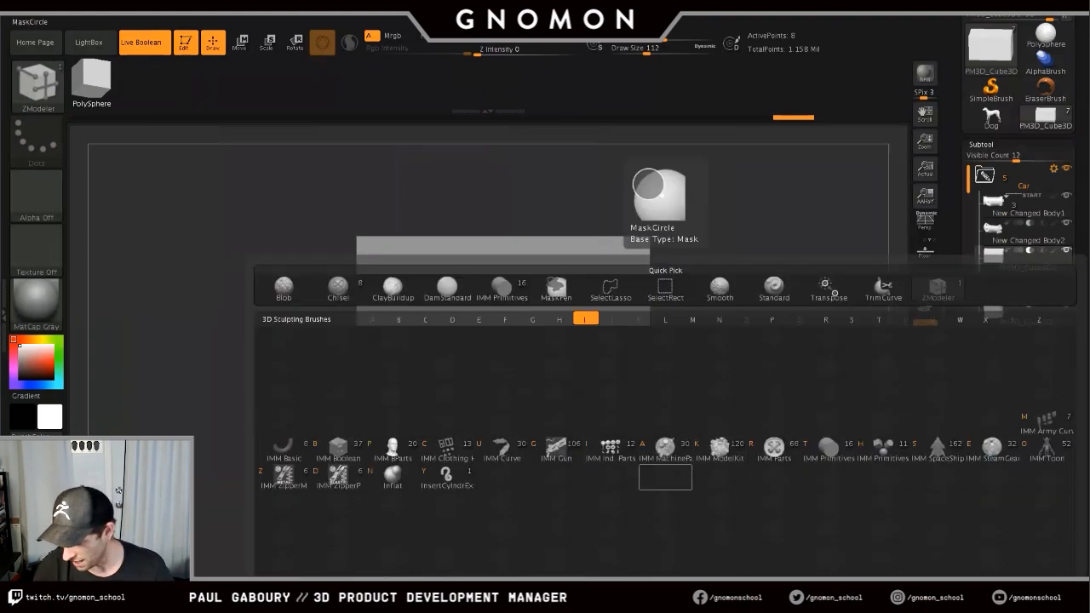
{"action": "left_click", "coordinate": [695, 471]}
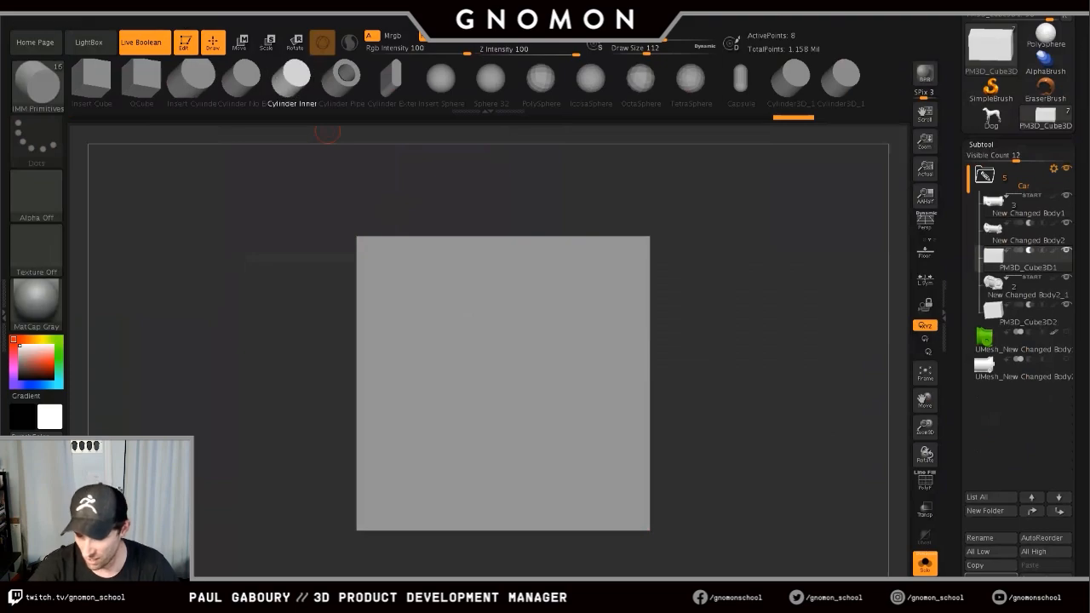
{"action": "left_click", "coordinate": [244, 76]}
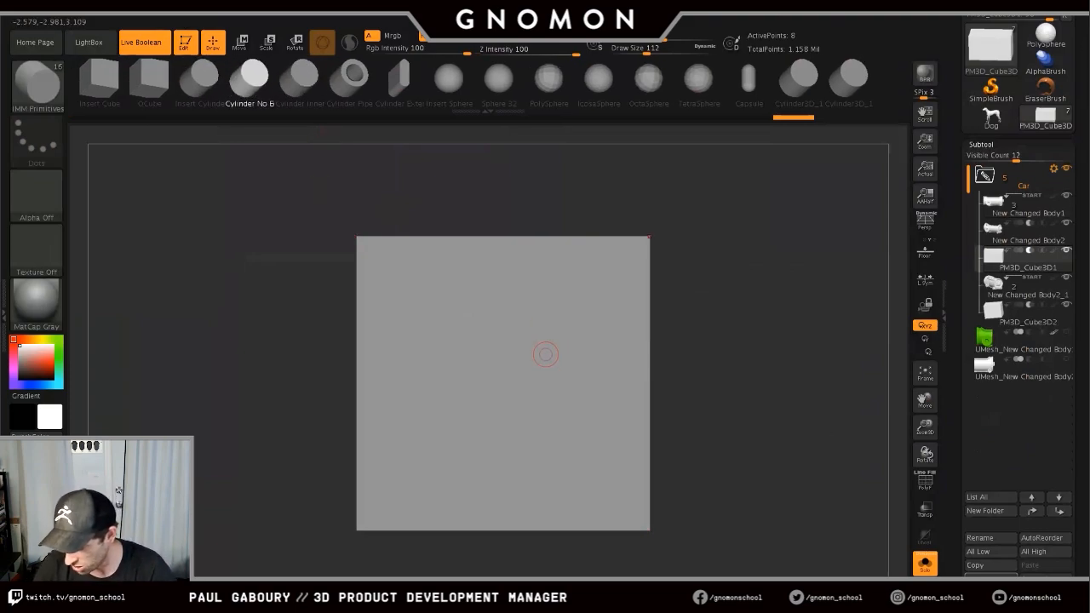
{"action": "left_click_drag", "start_coordinate": [546, 354], "coordinate": [572, 383]}
{"action": "left_click_drag", "start_coordinate": [713, 455], "coordinate": [524, 517]}
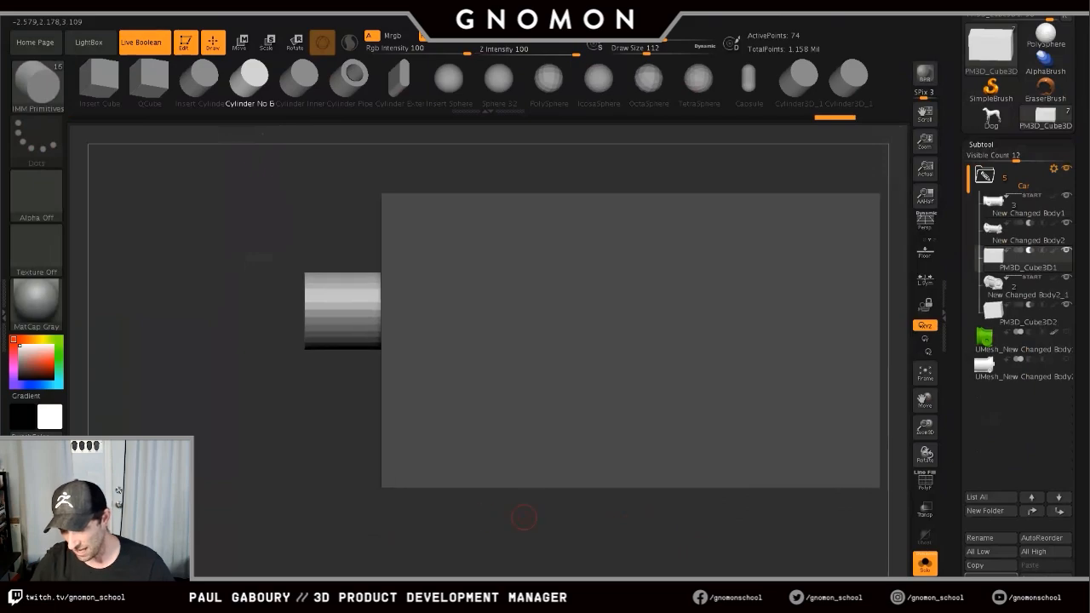
{"action": "right_click_drag", "start_coordinate": [523, 517], "coordinate": [471, 515], "text": "alt"}
{"action": "right_click_drag", "start_coordinate": [470, 515], "coordinate": [506, 566], "text": "alt"}
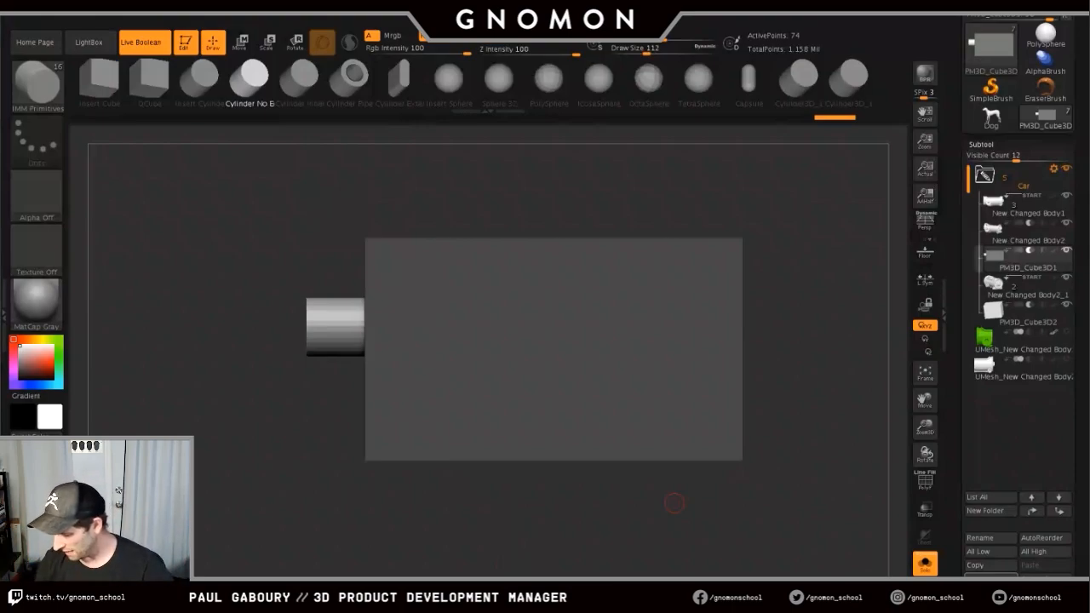
- Split the inserted cylinder into its own subtool, select it and display its polyframe
{"action": "scroll", "coordinate": [1017, 357], "scroll_direction": "down", "scroll_amount": 3}
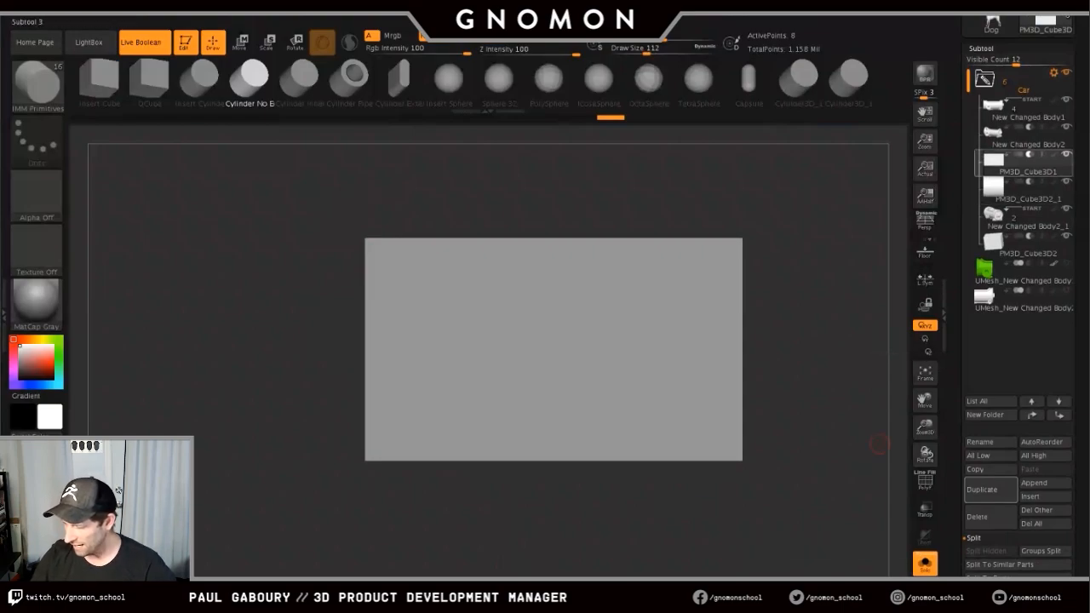
{"action": "key", "text": "Down"}
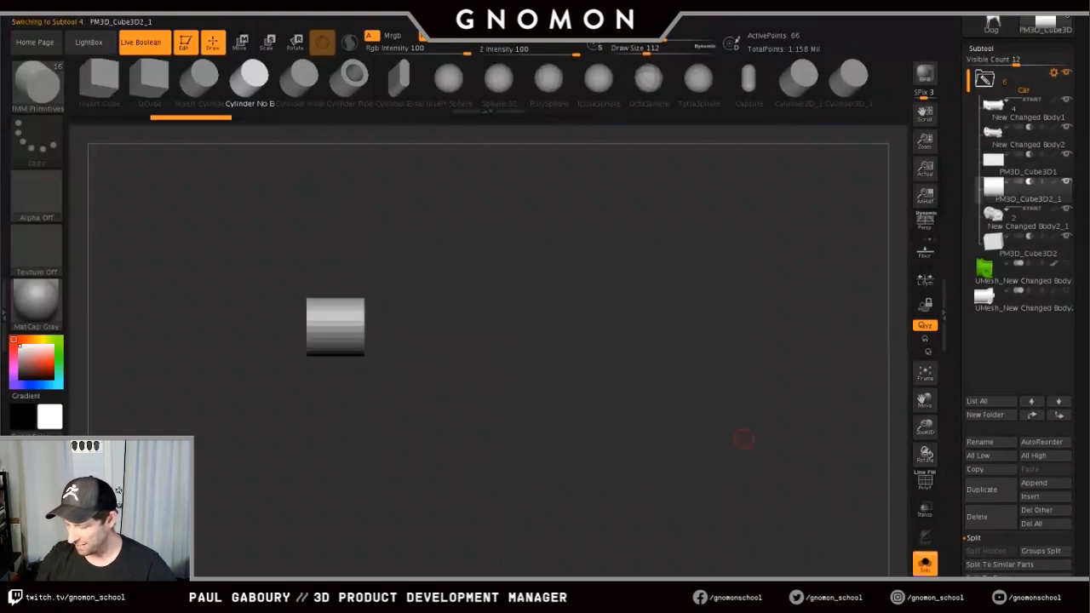
{"action": "left_click_drag", "start_coordinate": [864, 541], "coordinate": [634, 566]}
{"action": "left_click_drag", "start_coordinate": [523, 401], "coordinate": [540, 464], "text": "alt"}
{"action": "right_click_drag", "start_coordinate": [470, 395], "coordinate": [574, 462], "text": "ctrl"}
{"action": "left_click_drag", "start_coordinate": [573, 463], "coordinate": [592, 463]}
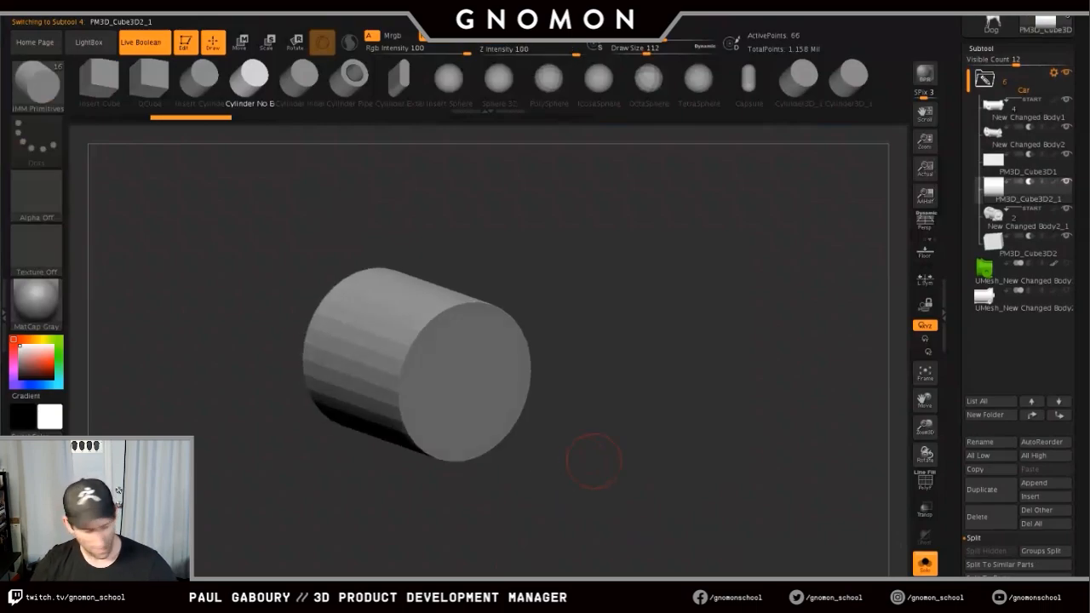
{"action": "key", "text": "shift+f"}
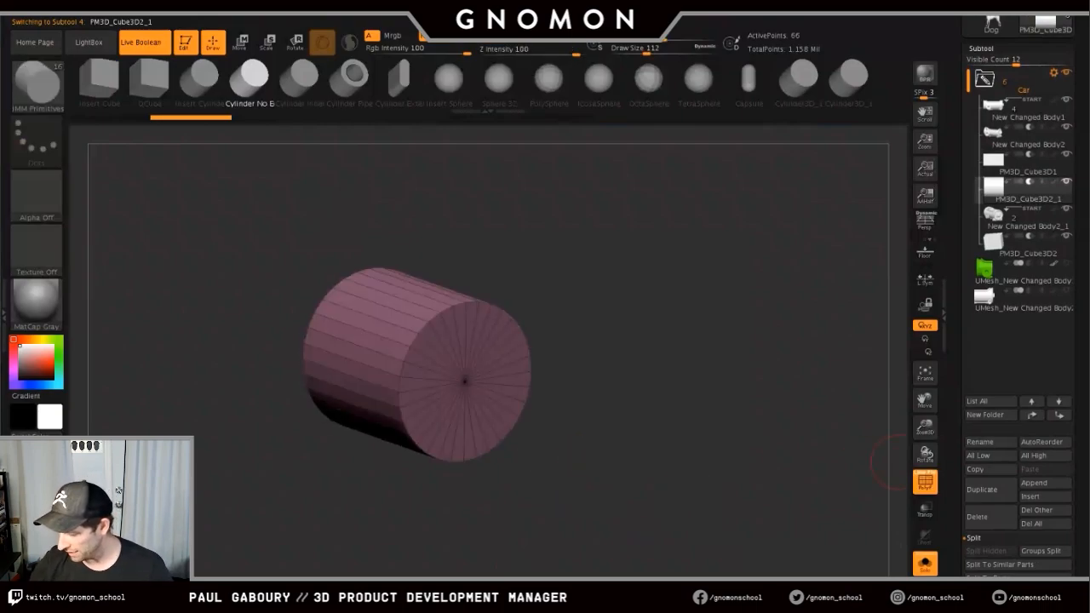
- Activate Dynamic Subdiv on the cylinder in its Geometry settings
{"action": "left_click", "coordinate": [980, 49]}
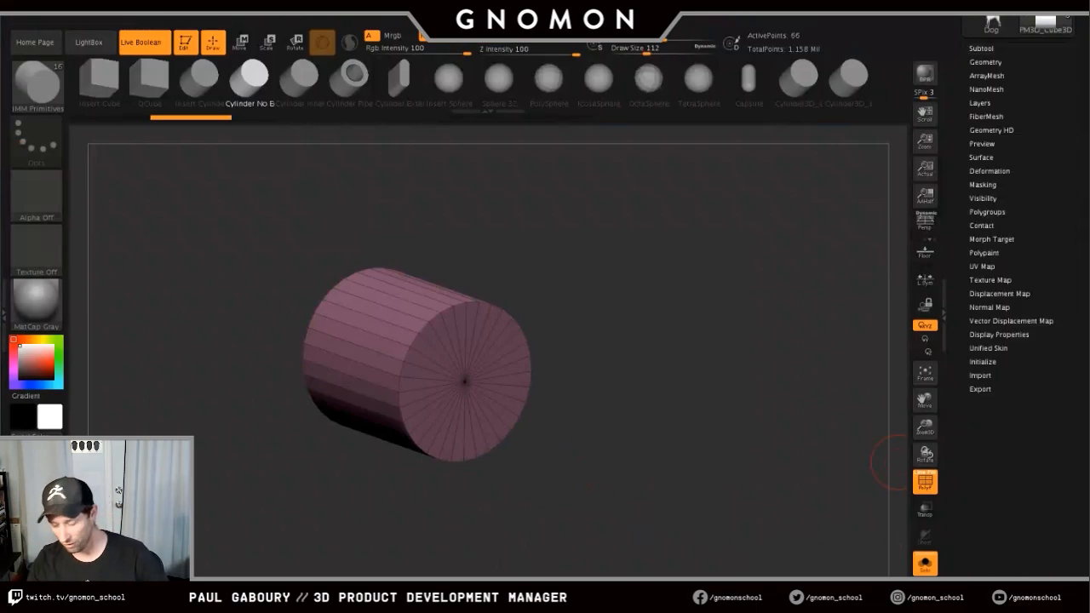
{"action": "left_click", "coordinate": [985, 62]}
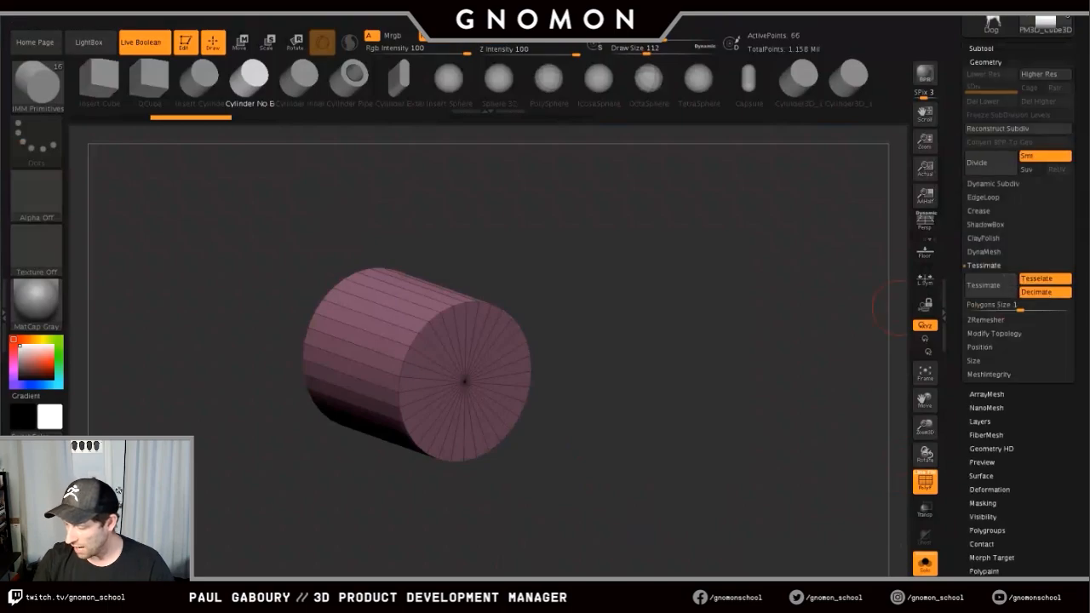
{"action": "left_click", "coordinate": [993, 184]}
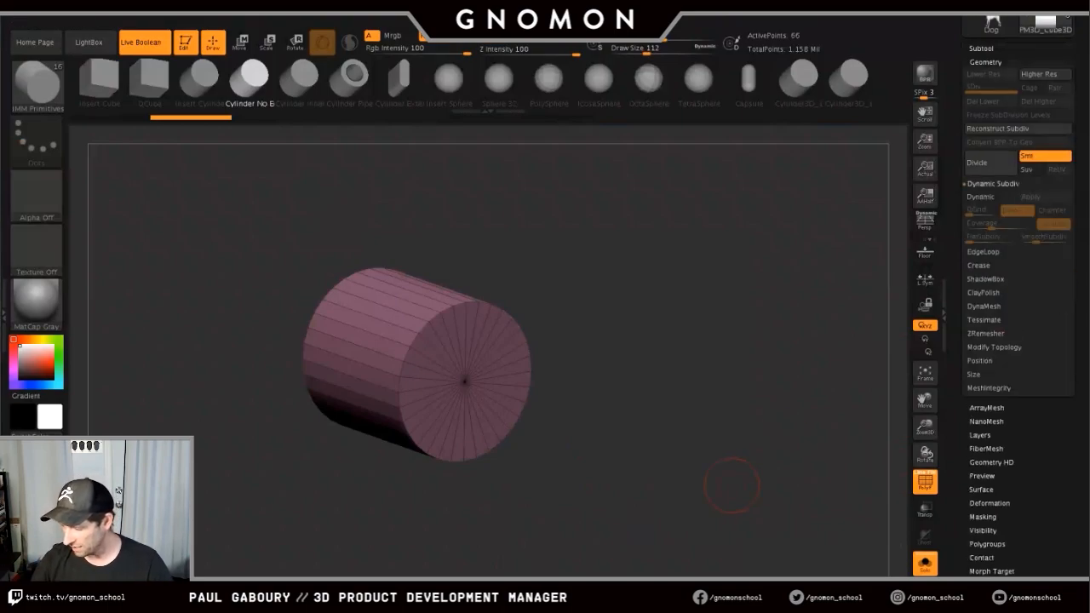
{"action": "left_click", "coordinate": [980, 197]}
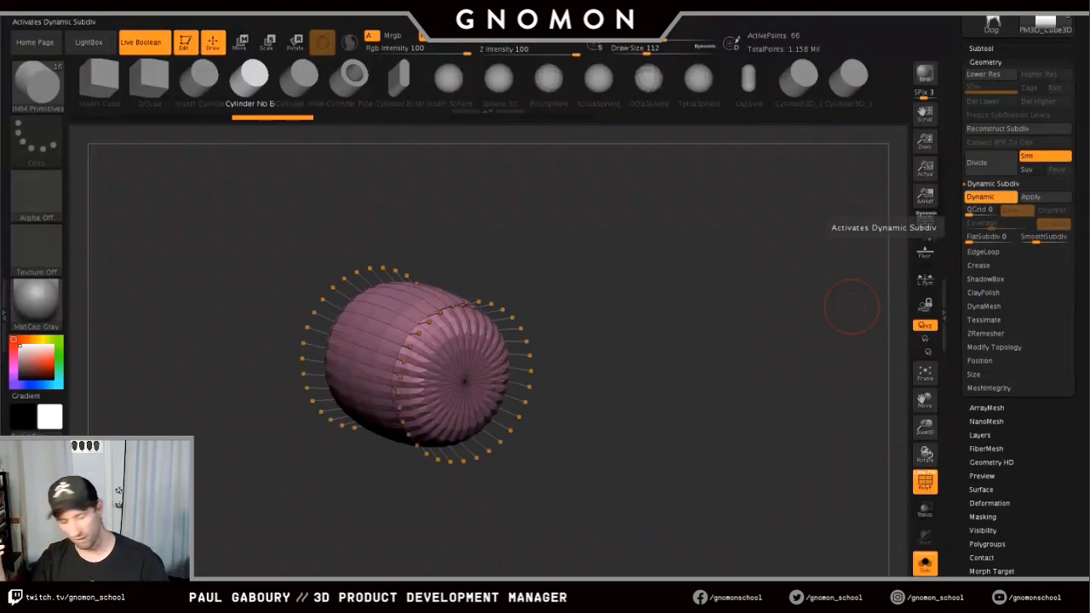
- Turn Dynamic Subdiv off and reactivate it twice through the auto-activate prompt, answering Yes first and Always YES the second time
{"action": "key", "text": "shift+d"}
{"action": "key", "text": "d"}
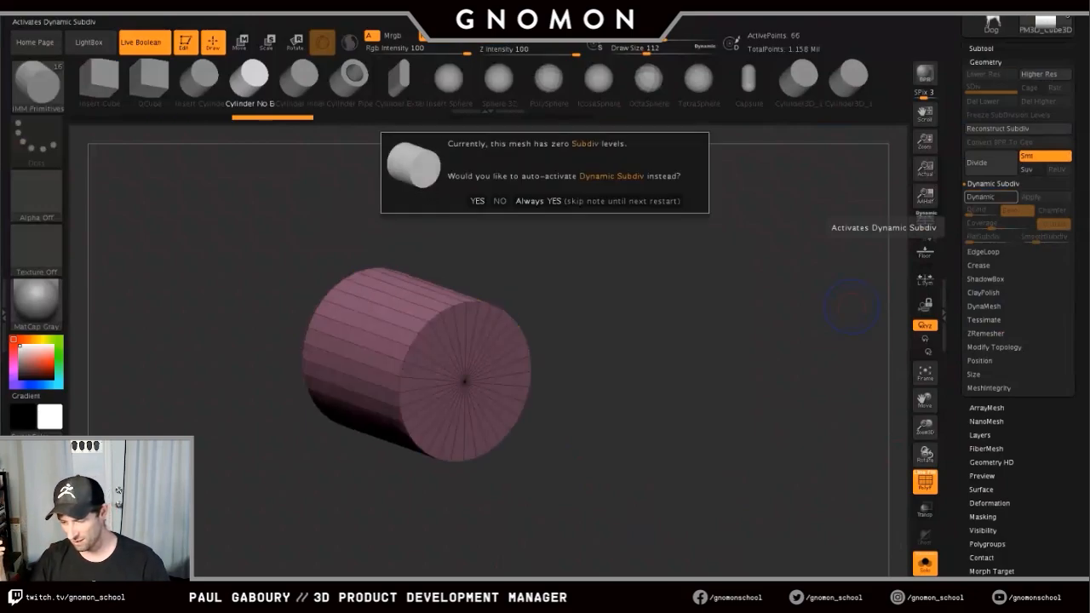
{"action": "left_click", "coordinate": [477, 201]}
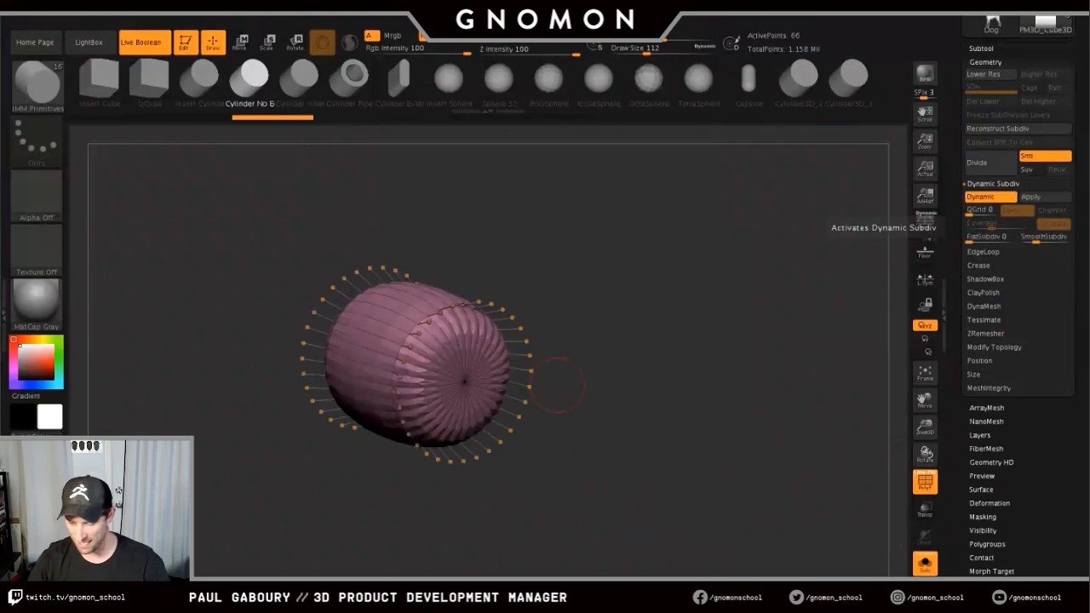
{"action": "key", "text": "shift+d"}
{"action": "key", "text": "d"}
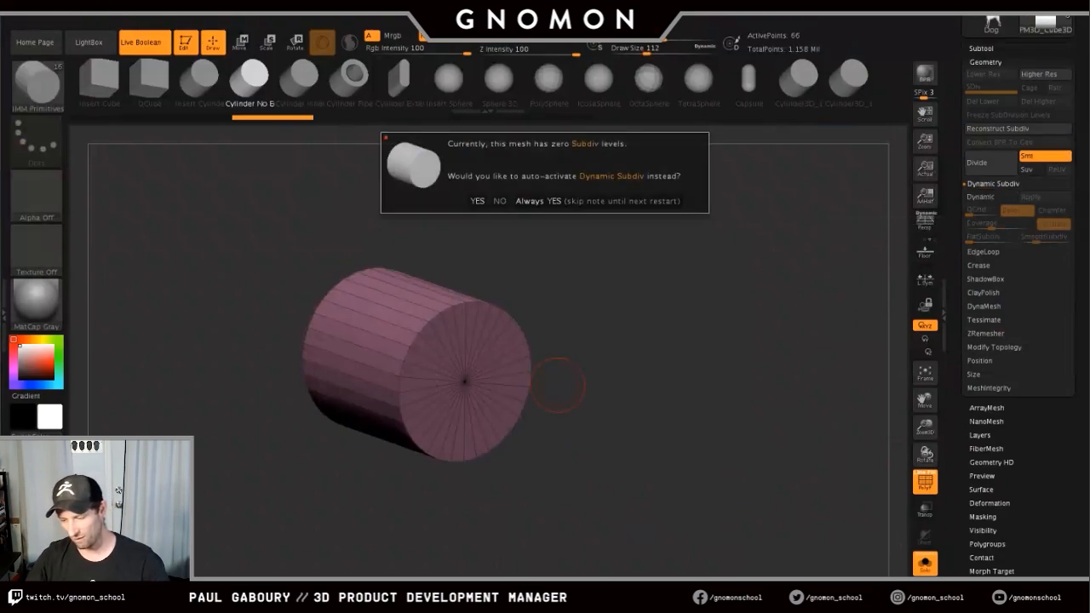
{"action": "left_click", "coordinate": [538, 201]}
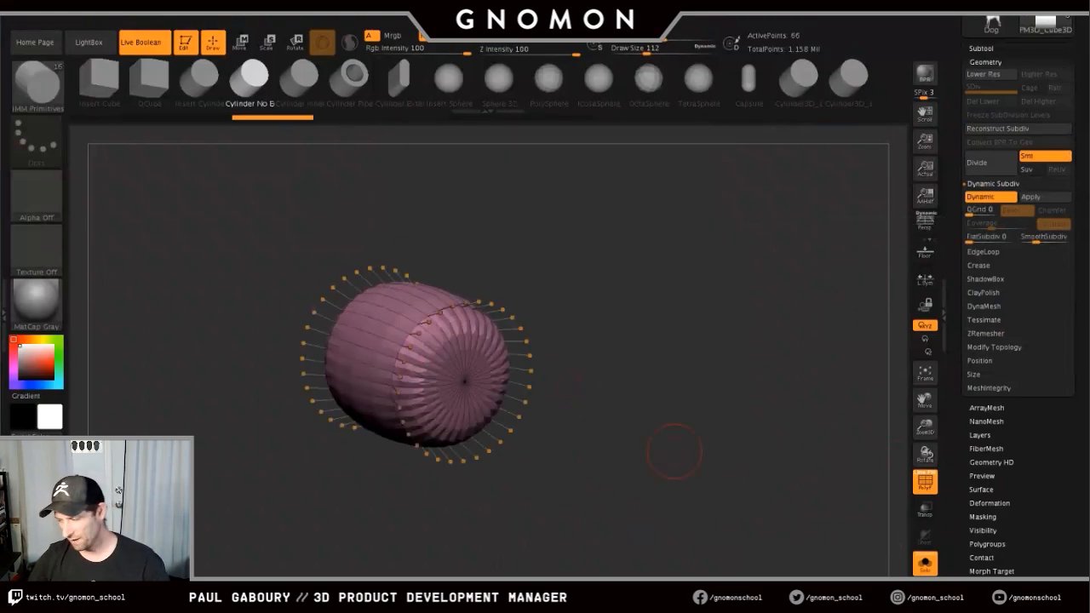
- Frame the smoothed cylinder, set Draw Size to 39 and hide its polyframe
{"action": "key", "text": "f"}
{"action": "key", "text": "s"}
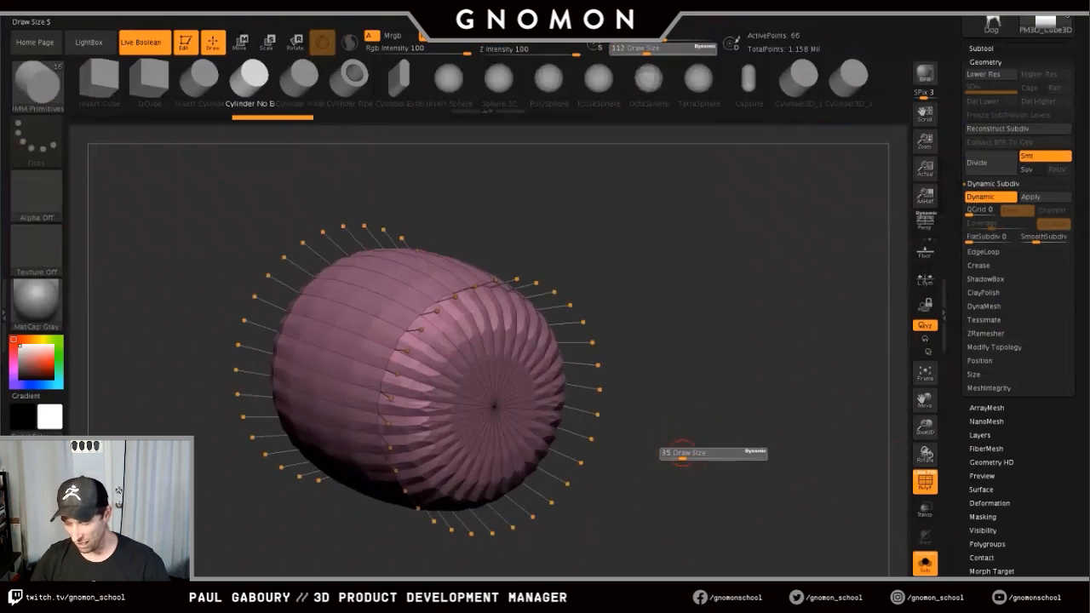
{"action": "left_click_drag", "start_coordinate": [682, 452], "coordinate": [684, 453]}
{"action": "mouse_move", "coordinate": [683, 453]}
{"action": "left_mouse_down", "text": "alt"}
{"action": "mouse_move", "coordinate": [802, 412]}
{"action": "mouse_move", "coordinate": [743, 416]}
{"action": "mouse_move", "coordinate": [722, 458]}
{"action": "left_mouse_up", "text": "alt"}
{"action": "key", "text": "shift+f"}
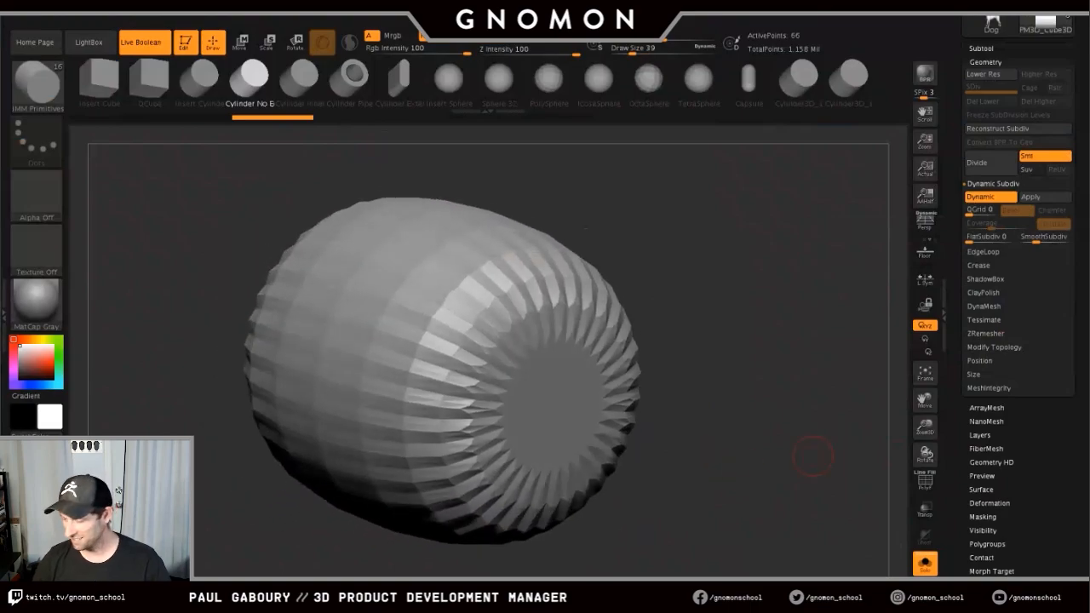
- Crease the cylinder's hard edges using a CTolerance of 45
{"action": "left_click", "coordinate": [978, 265], "text": "shift"}
{"action": "left_click", "coordinate": [979, 279]}
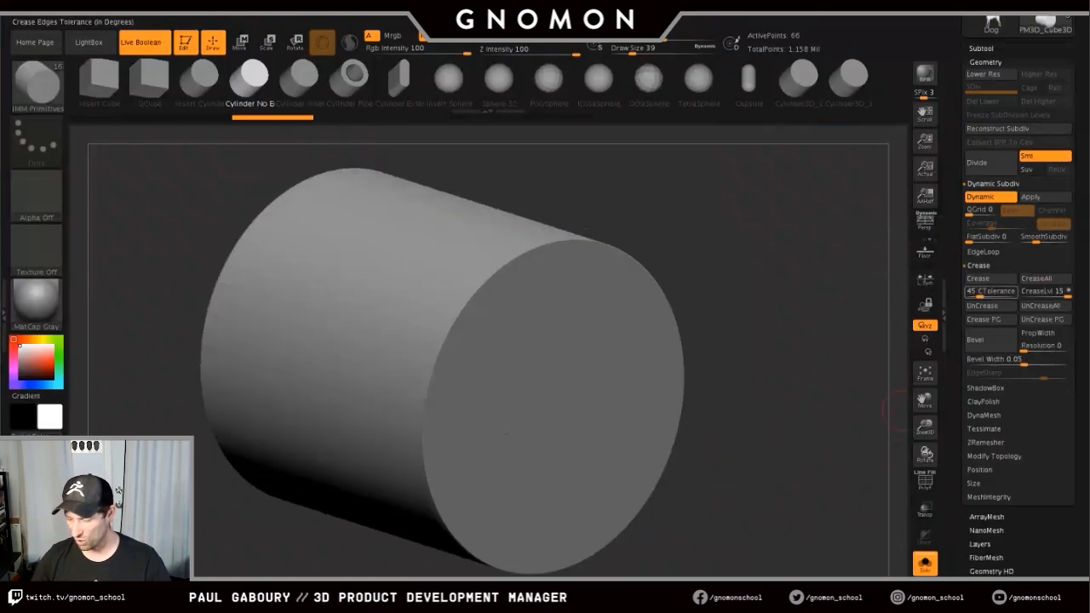
{"action": "right_click_drag", "start_coordinate": [734, 500], "coordinate": [690, 456], "text": "ctrl"}
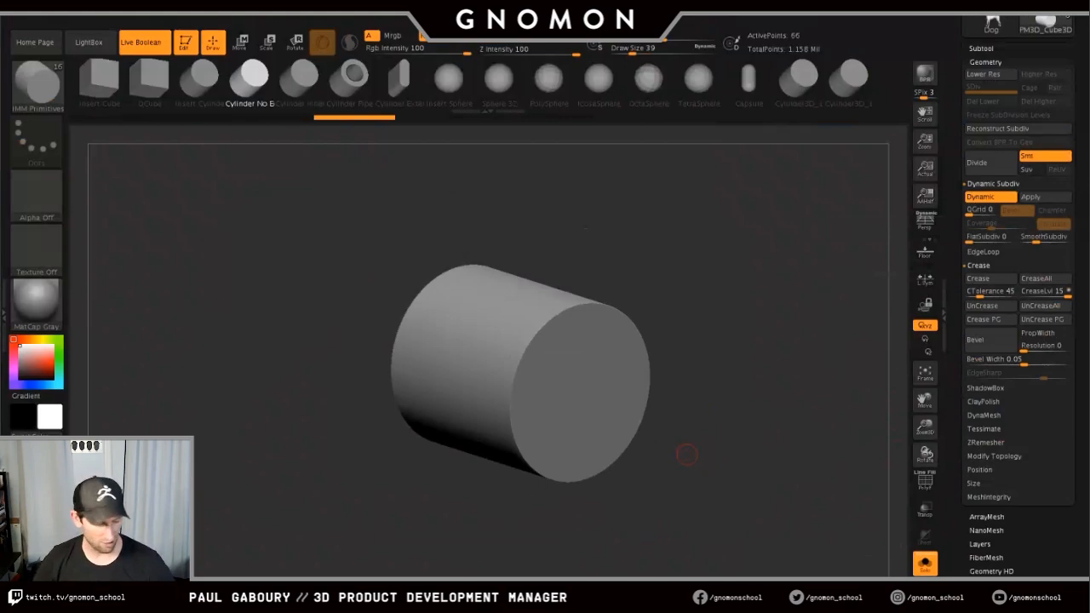
- Show the polyframe and insert a circular edge loop into the cylinder's front cap with the ZModeler brush
{"action": "key", "text": "shift+f"}
{"action": "left_click_drag", "start_coordinate": [686, 496], "coordinate": [664, 474], "text": "alt"}
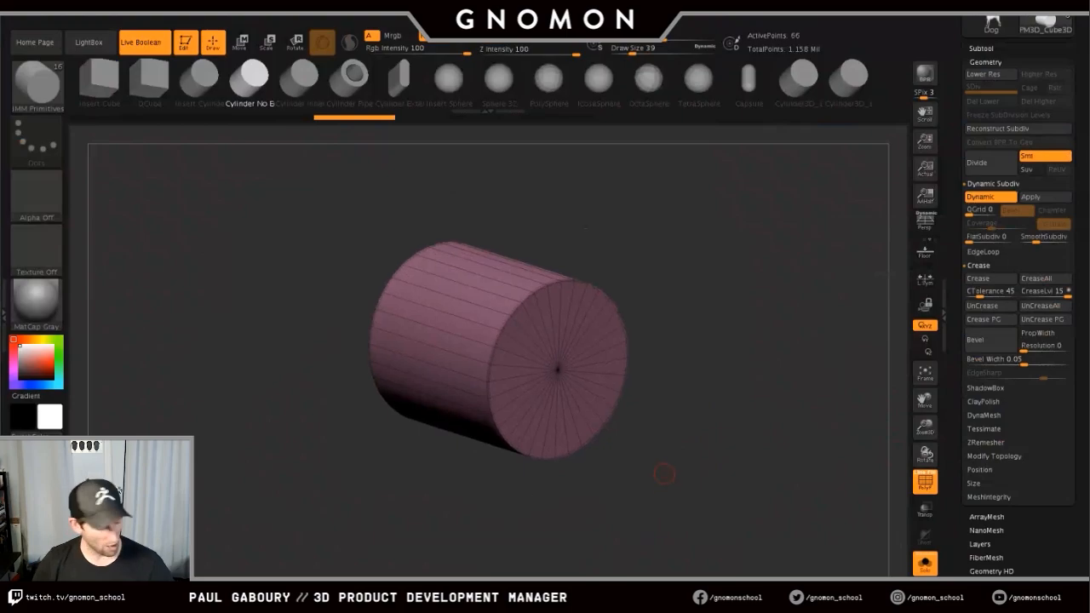
{"action": "key", "text": "b"}
{"action": "key", "text": "z"}
{"action": "key", "text": "m"}
{"action": "key", "text": "f"}
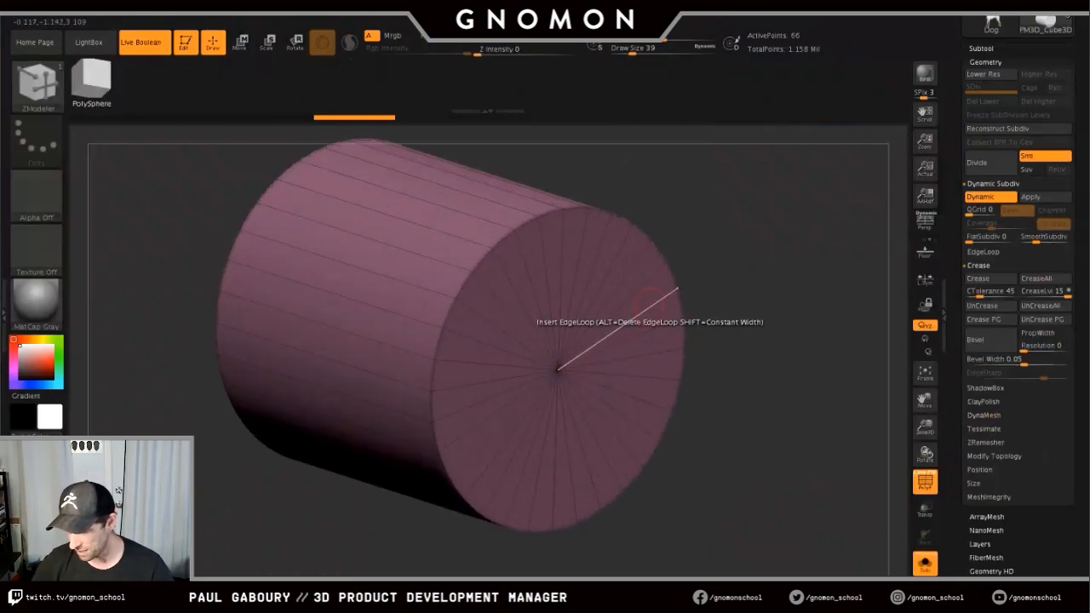
{"action": "left_click", "coordinate": [652, 298]}
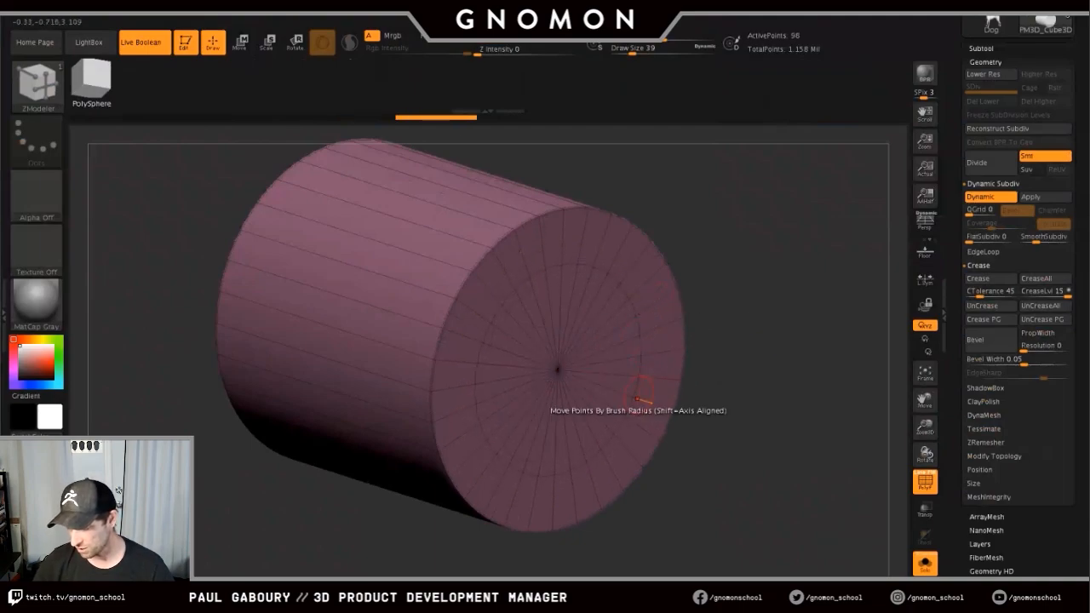
- Try to extrude the front cap's inner circle outward by marking its polygons and using QMesh with the A Single Poly target
{"action": "right_click_drag", "start_coordinate": [642, 394], "coordinate": [627, 343]}
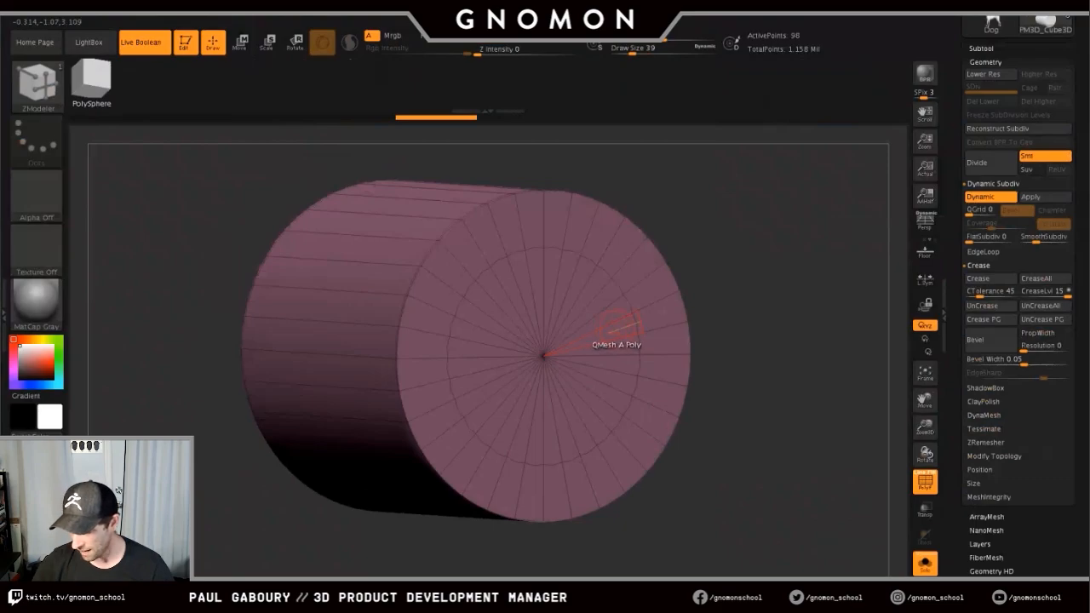
{"action": "mouse_move", "coordinate": [617, 327]}
{"action": "left_mouse_down"}
{"action": "mouse_move", "coordinate": [575, 281]}
{"action": "mouse_move", "coordinate": [496, 257]}
{"action": "mouse_move", "coordinate": [453, 356]}
{"action": "mouse_move", "coordinate": [538, 459]}
{"action": "mouse_move", "coordinate": [578, 451]}
{"action": "mouse_move", "coordinate": [637, 341]}
{"action": "mouse_move", "coordinate": [613, 417]}
{"action": "mouse_move", "coordinate": [544, 460]}
{"action": "left_mouse_up"}
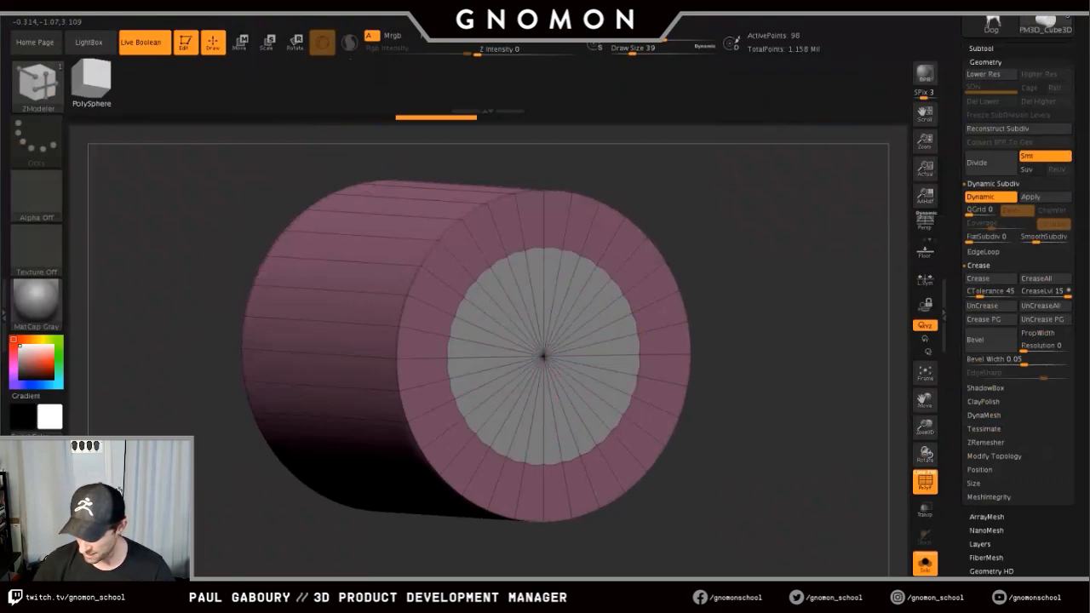
{"action": "right_click_drag", "start_coordinate": [587, 380], "coordinate": [605, 366]}
{"action": "key", "text": "space"}
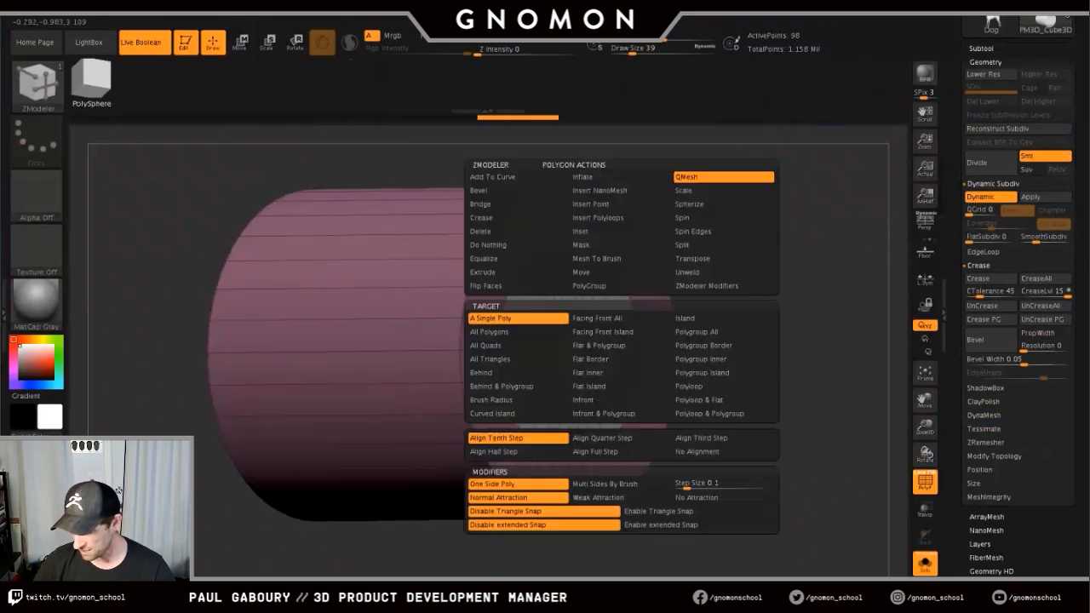
{"action": "right_click_drag", "start_coordinate": [617, 348], "coordinate": [640, 325]}
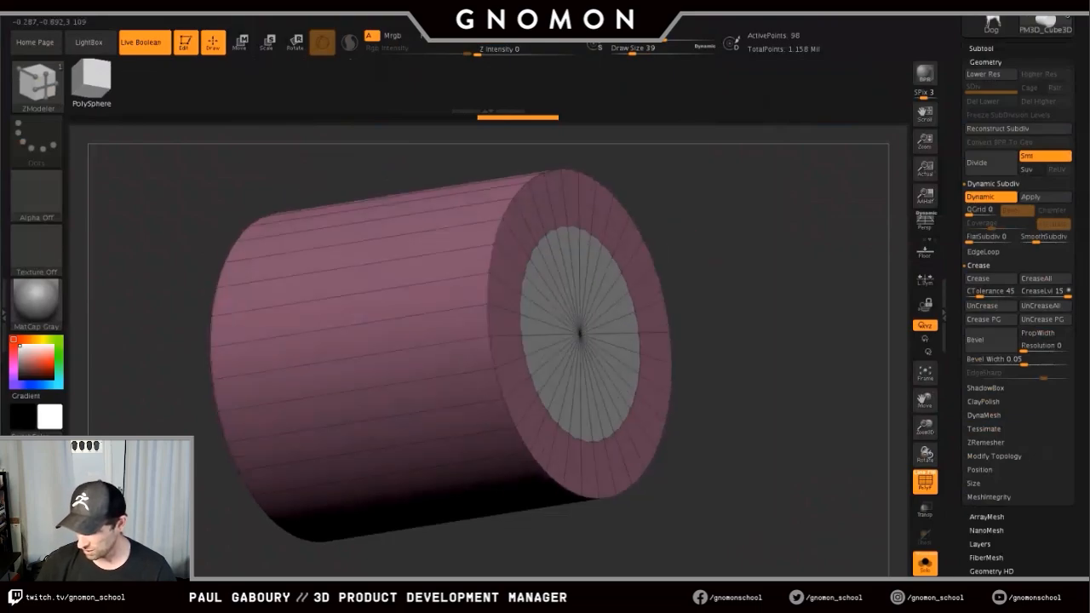
{"action": "left_click_drag", "start_coordinate": [603, 334], "coordinate": [674, 317]}
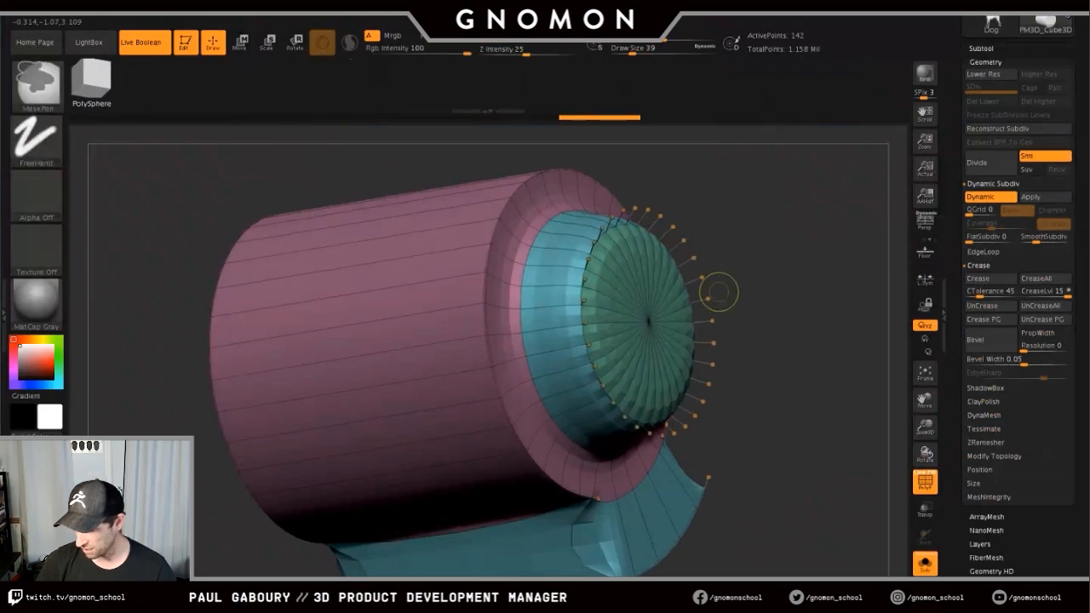
{"action": "key", "text": "ctrl+z"}
{"action": "right_click_drag", "start_coordinate": [718, 292], "coordinate": [694, 362]}
{"action": "key", "text": "ctrl+z"}
- Mark the polygons inside the front cap's edge loop again and undo the marking
{"action": "right_click_drag", "start_coordinate": [564, 435], "coordinate": [582, 458]}
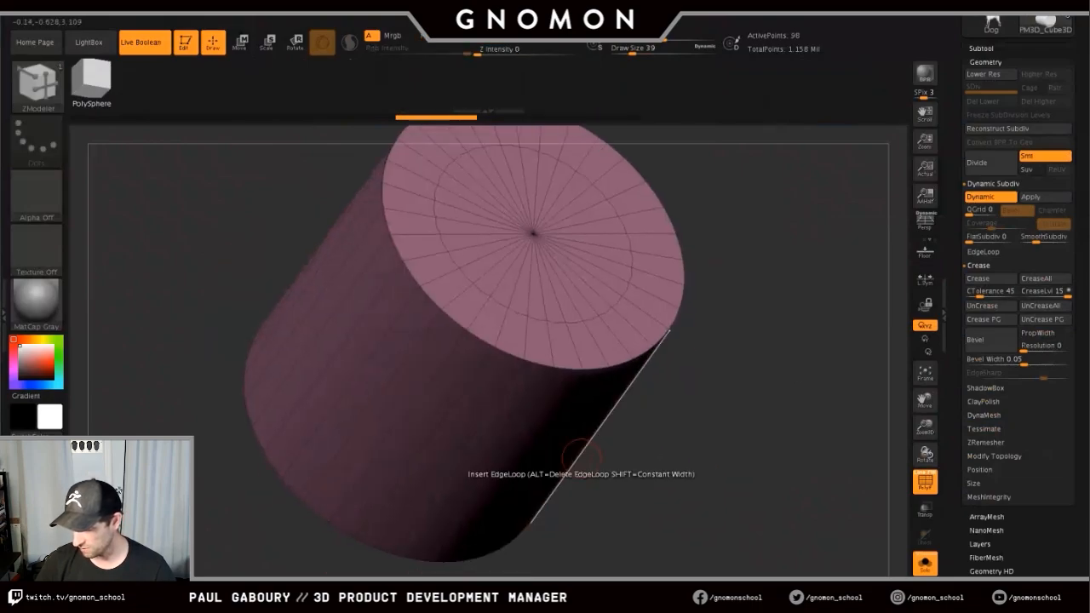
{"action": "right_click_drag", "start_coordinate": [533, 311], "coordinate": [555, 374]}
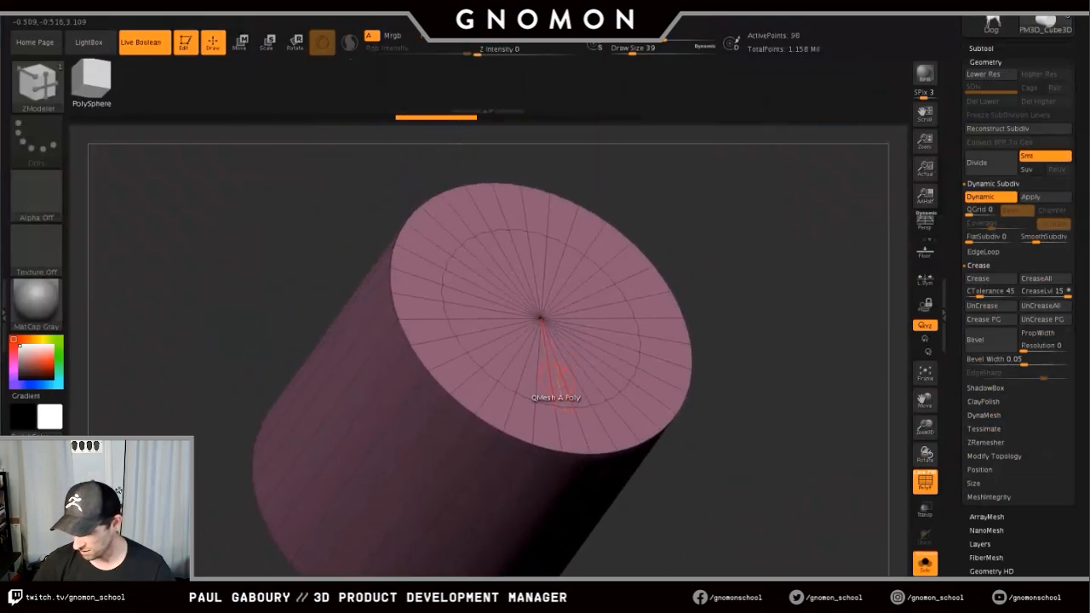
{"action": "mouse_move", "coordinate": [555, 375]}
{"action": "left_mouse_down"}
{"action": "mouse_move", "coordinate": [560, 394]}
{"action": "mouse_move", "coordinate": [610, 368]}
{"action": "mouse_move", "coordinate": [630, 326]}
{"action": "mouse_move", "coordinate": [567, 251]}
{"action": "mouse_move", "coordinate": [518, 242]}
{"action": "mouse_move", "coordinate": [470, 272]}
{"action": "left_mouse_up"}
{"action": "key", "text": "ctrl+z"}
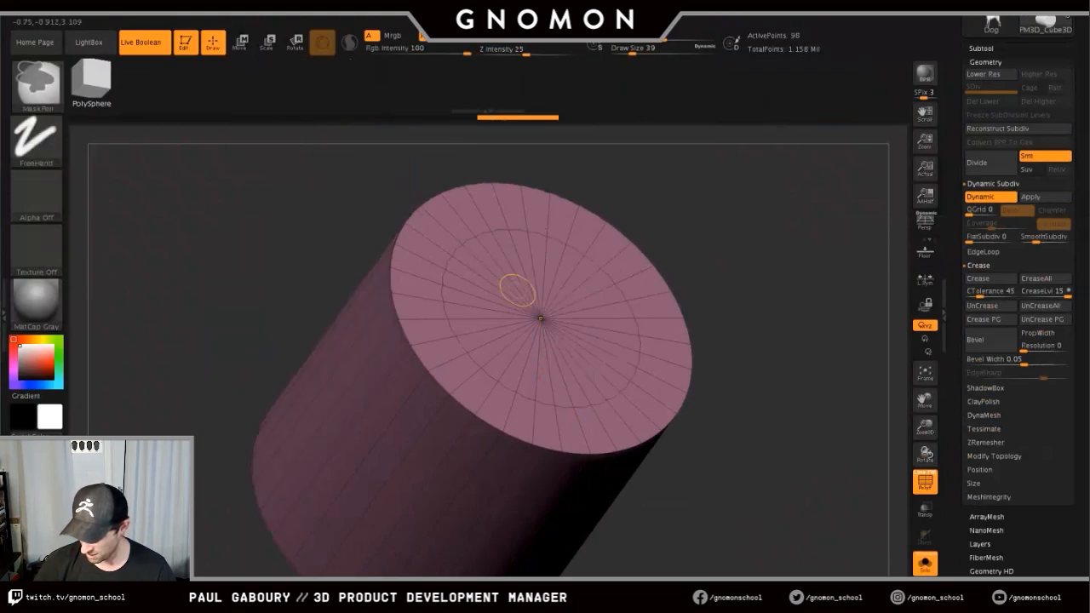
- Isolate the front cap, shrink the visible area to its inner circle and give that circle its own polygroup before unhiding everything
{"action": "right_click_drag", "start_coordinate": [589, 346], "coordinate": [603, 418], "text": "ctrl"}
{"action": "left_click_drag", "start_coordinate": [629, 467], "coordinate": [521, 184], "text": "ctrl+shift"}
{"action": "right_click_drag", "start_coordinate": [688, 397], "coordinate": [660, 470], "text": "shift"}
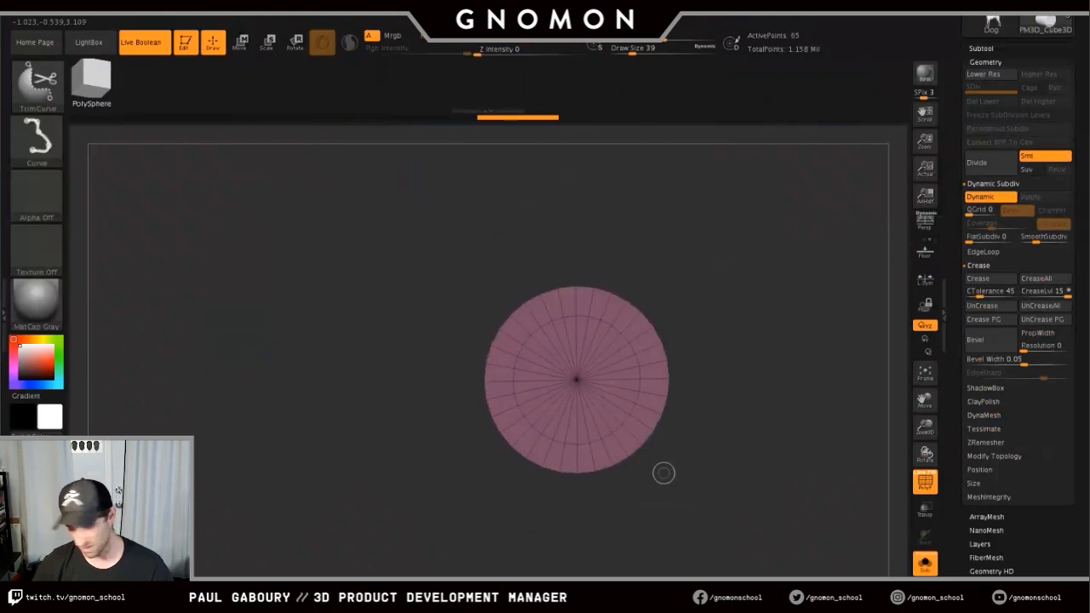
{"action": "key", "text": "ctrl+shift+s"}
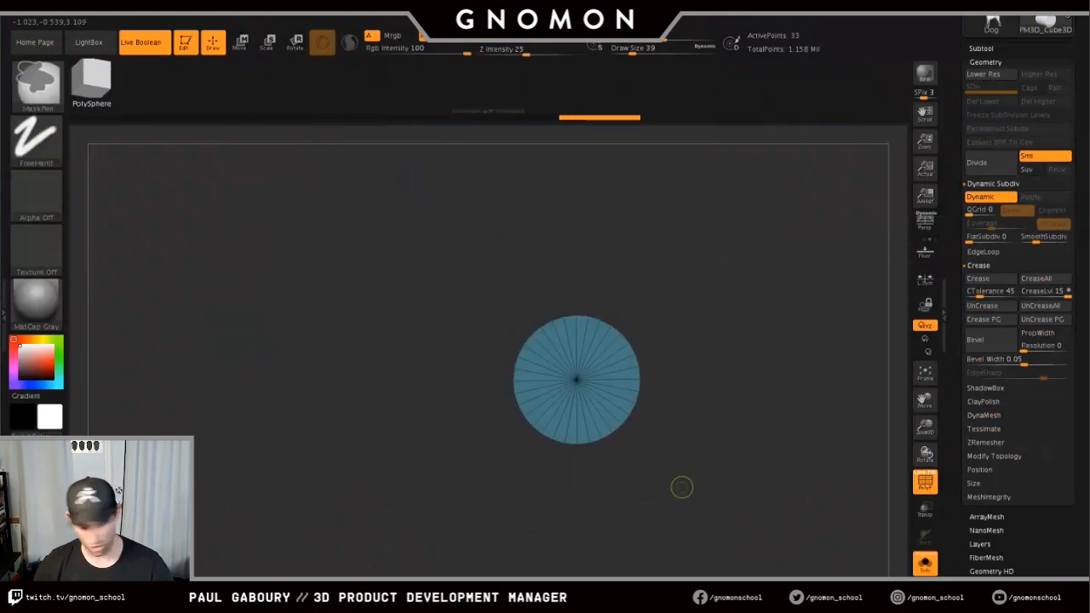
{"action": "left_click", "coordinate": [681, 487], "text": "ctrl+shift"}
{"action": "right_click_drag", "start_coordinate": [672, 498], "coordinate": [702, 487]}
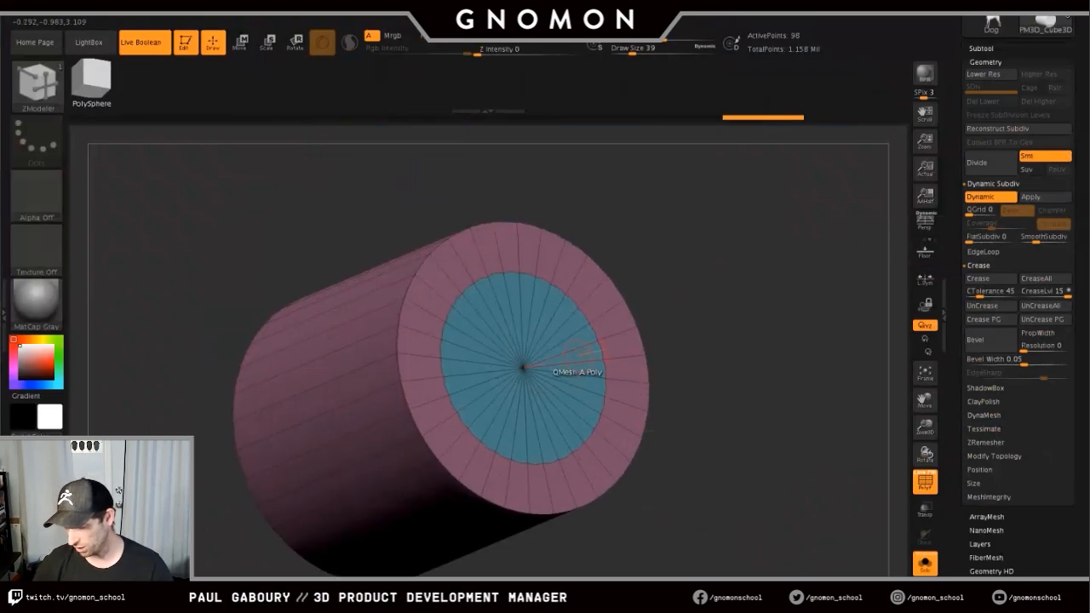
- Extrude the front cap's inner circle outward with QMesh Polygroup All to form a narrower shaft, cycling its polygroup colour
{"action": "key", "text": "space"}
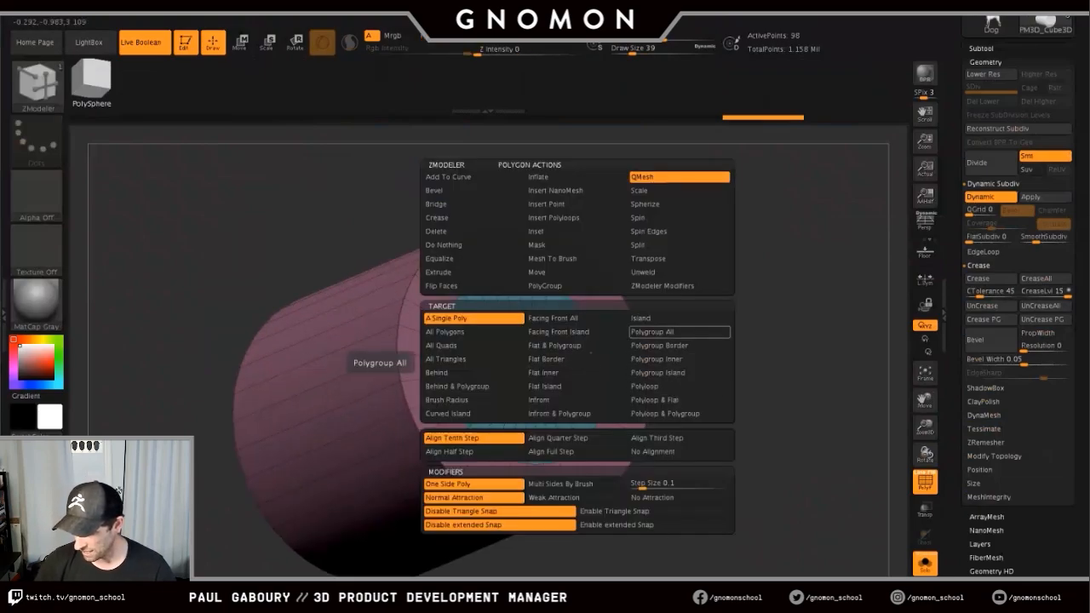
{"action": "left_click", "coordinate": [678, 331]}
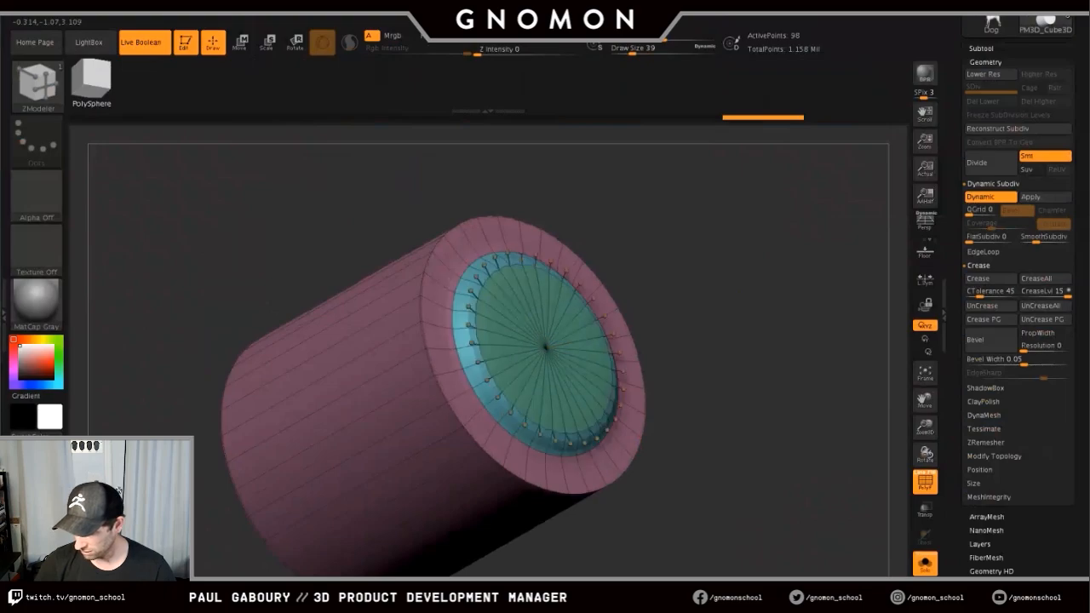
{"action": "left_click_drag", "start_coordinate": [549, 344], "coordinate": [653, 286]}
{"action": "key", "text": "alt"}
{"action": "key", "text": "alt"}
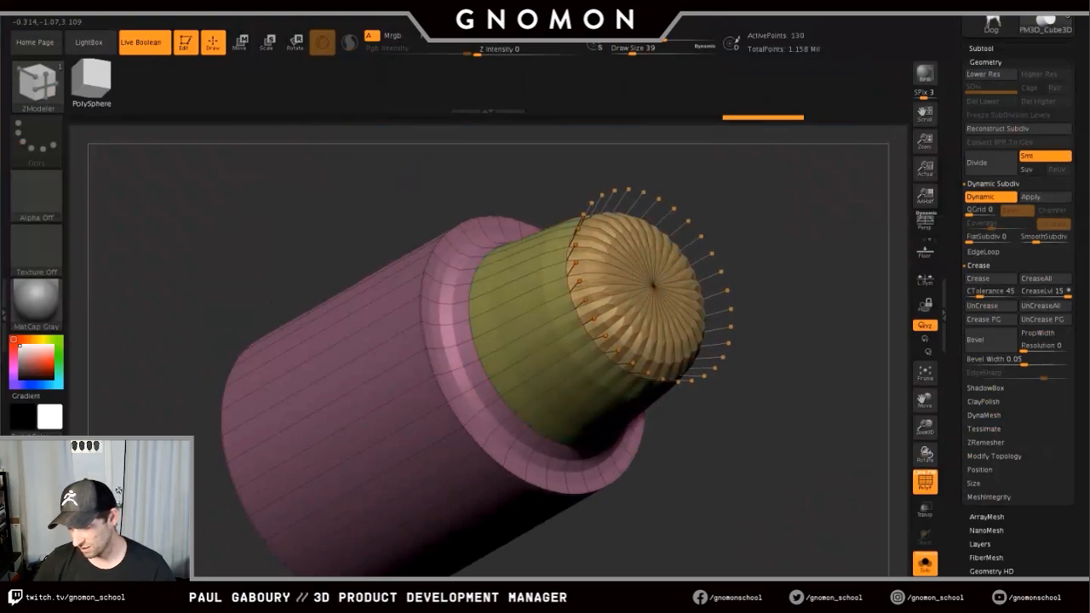
{"action": "key", "text": "alt"}
{"action": "key", "text": "alt"}
{"action": "key", "text": "alt"}
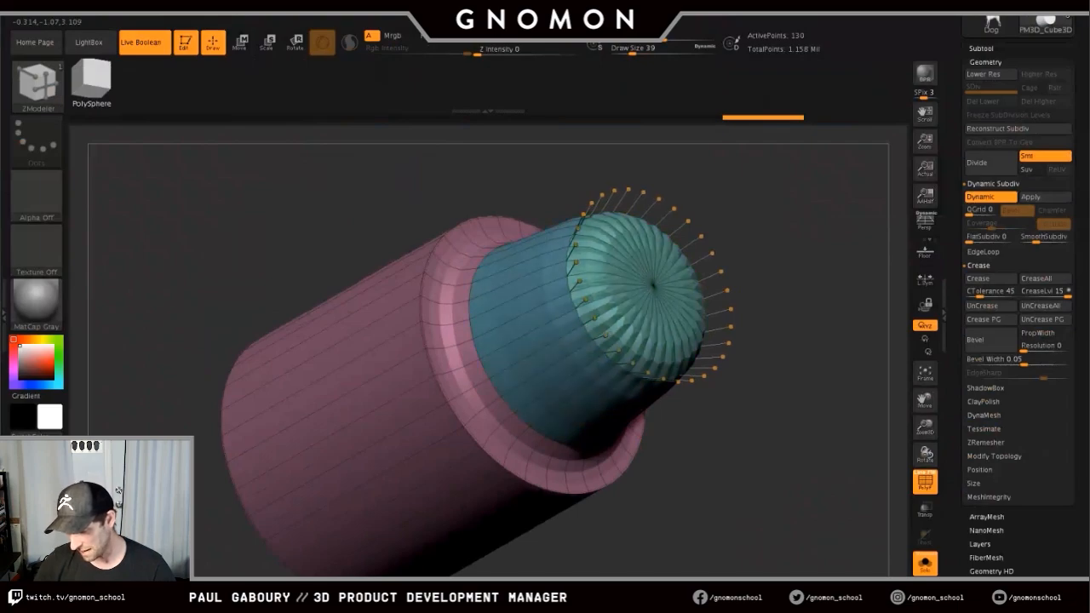
- Hide the polyframe and crease the stepped cylinder's hard edges with a CTolerance of 45
{"action": "right_click_drag", "start_coordinate": [725, 406], "coordinate": [711, 448], "text": "ctrl"}
{"action": "key", "text": "shift+f"}
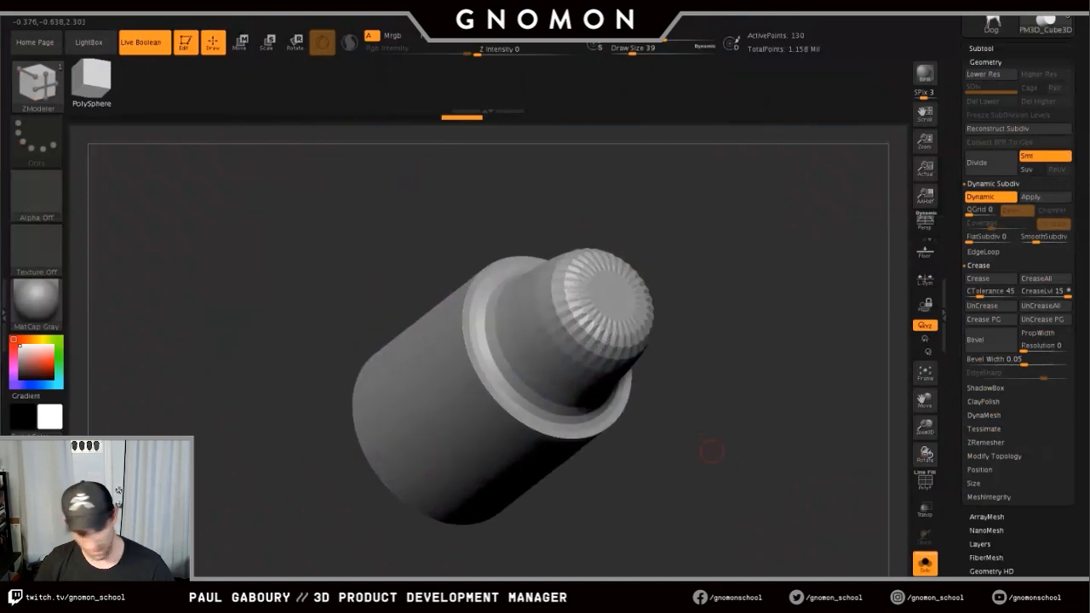
{"action": "left_click", "coordinate": [979, 279]}
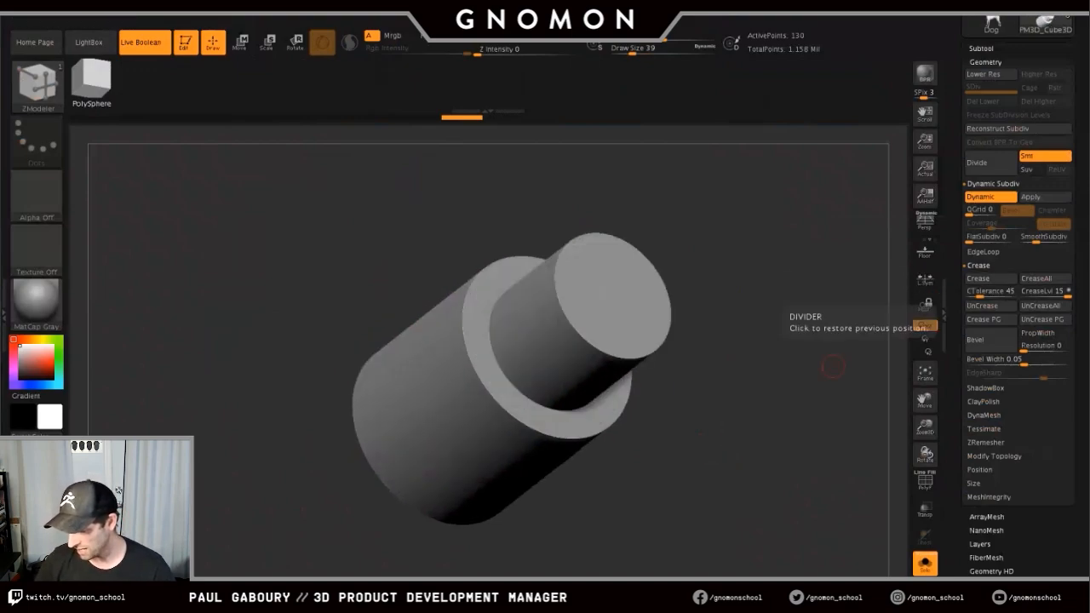
{"action": "left_click_drag", "start_coordinate": [829, 370], "coordinate": [740, 452]}
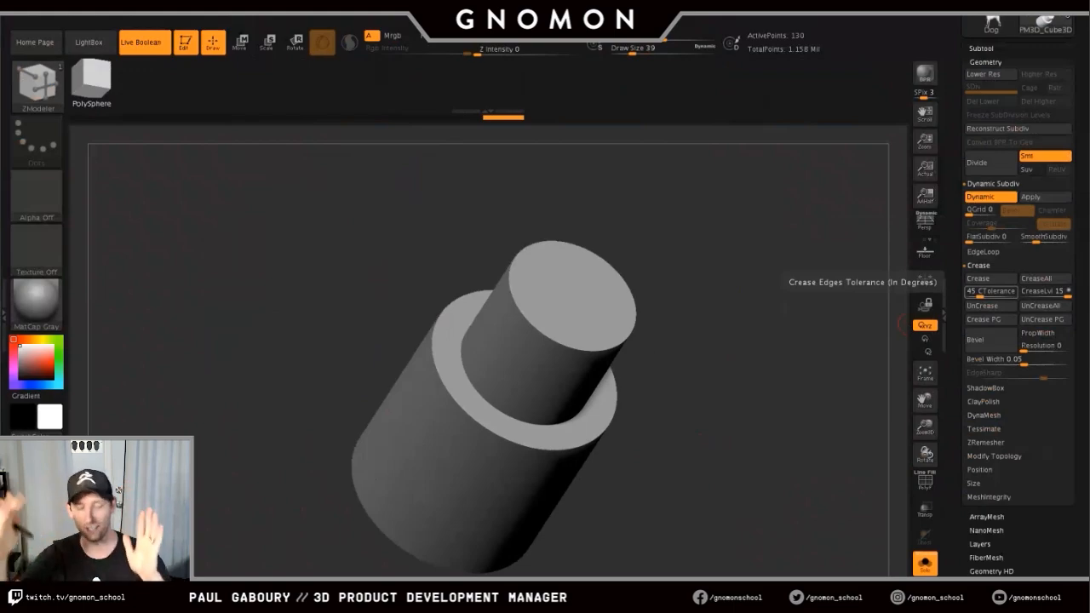
{"action": "left_click_drag", "start_coordinate": [791, 320], "coordinate": [681, 328]}
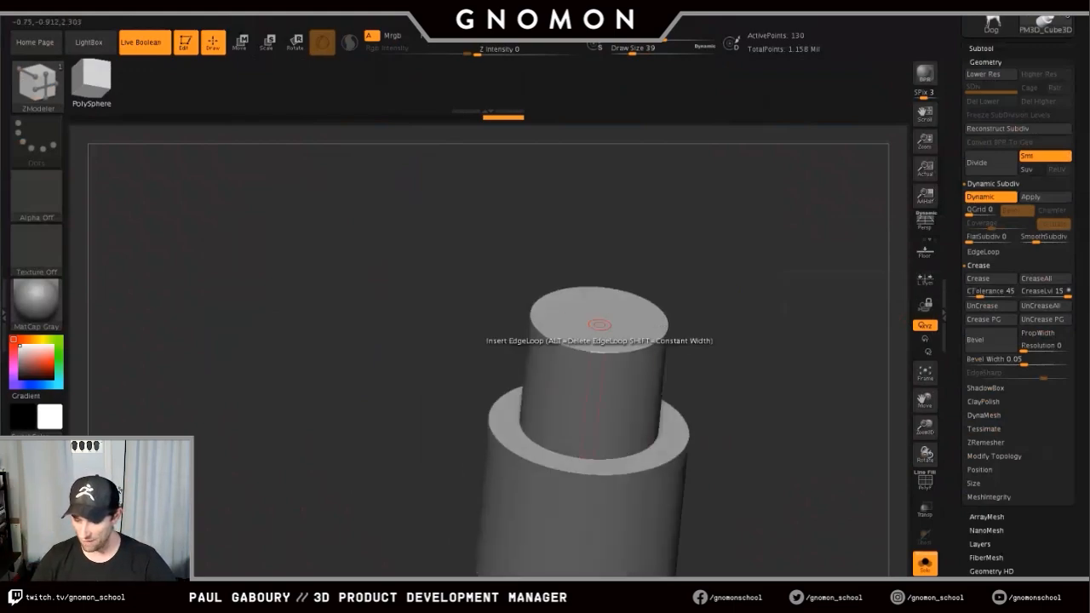
{"action": "right_click_drag", "start_coordinate": [605, 328], "coordinate": [599, 328], "text": "shift"}
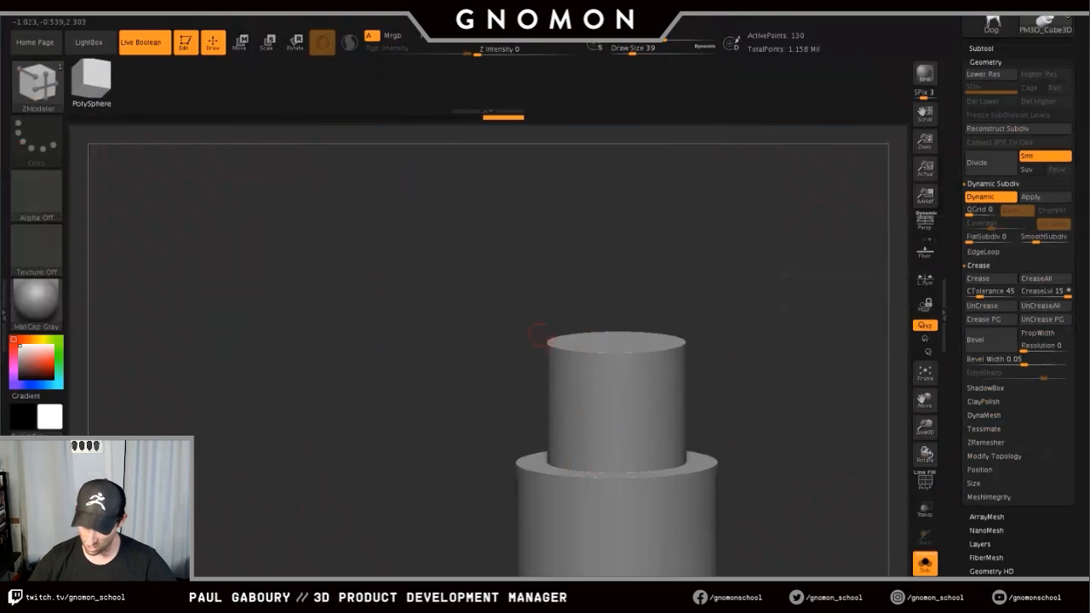
- Show the polyframe and extend the shaft from its end face with QMesh Polygroup All, giving the new section a different polygroup
{"action": "right_click_drag", "start_coordinate": [751, 416], "coordinate": [711, 415]}
{"action": "key", "text": "shift+f"}
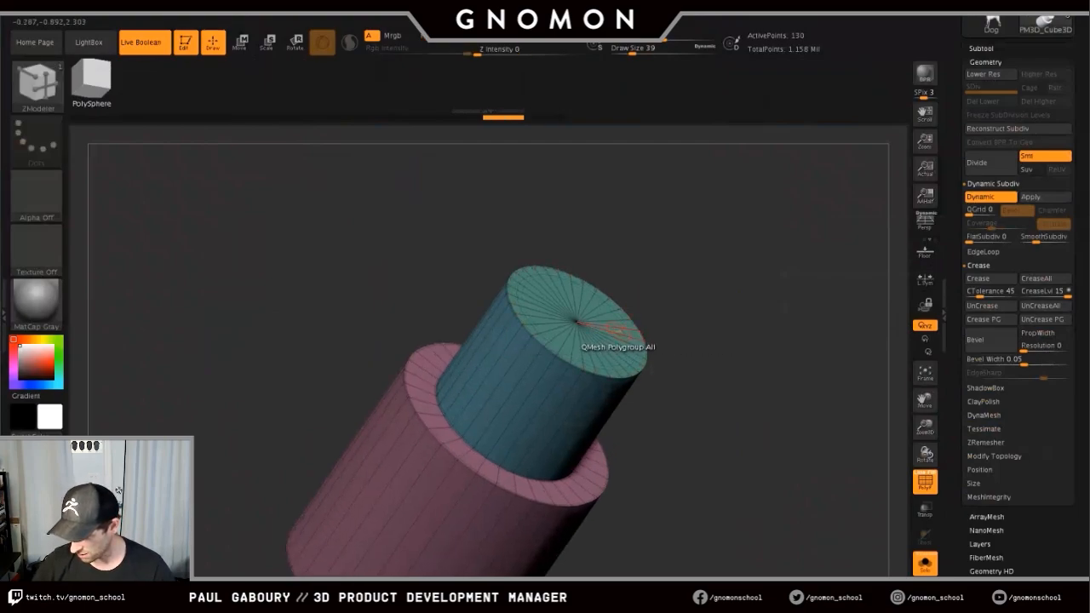
{"action": "left_click_drag", "start_coordinate": [596, 339], "coordinate": [642, 260]}
{"action": "key", "text": "alt"}
{"action": "key", "text": "alt"}
{"action": "right_click_drag", "start_coordinate": [653, 358], "coordinate": [640, 318]}
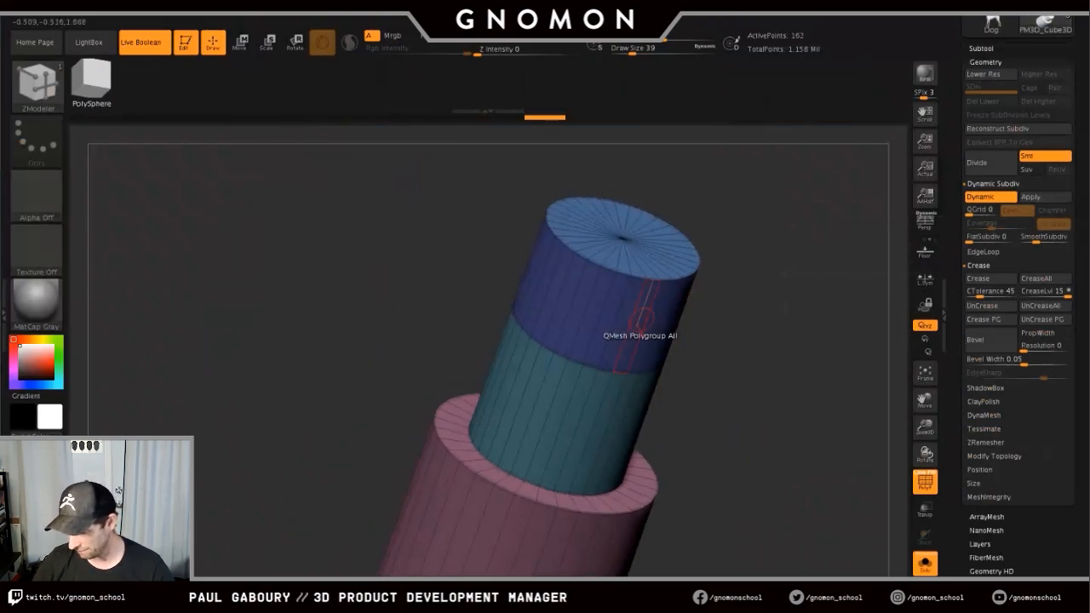
- Extrude the sides of the shaft's end section outward with QMesh to form a wider head with its own polygroup
{"action": "left_click_drag", "start_coordinate": [637, 331], "coordinate": [650, 350]}
{"action": "key", "text": "alt"}
{"action": "key", "text": "alt"}
{"action": "key", "text": "alt"}
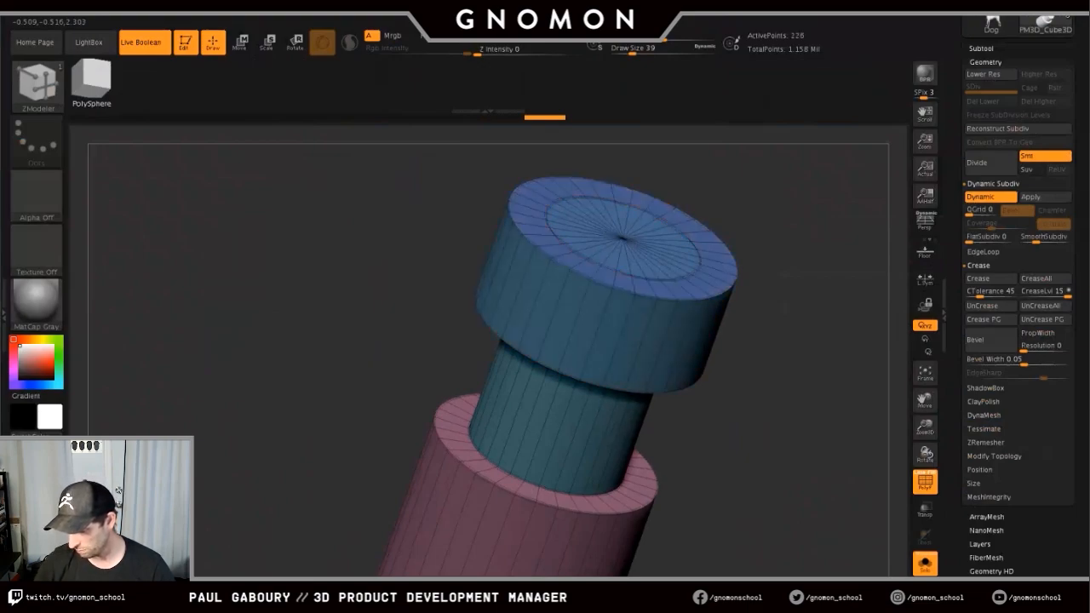
{"action": "key", "text": "alt"}
{"action": "left_click_drag", "start_coordinate": [649, 350], "coordinate": [654, 356]}
{"action": "right_click_drag", "start_coordinate": [761, 368], "coordinate": [760, 328], "text": "ctrl"}
{"action": "mouse_move", "coordinate": [760, 328]}
{"action": "right_mouse_down"}
{"action": "mouse_move", "coordinate": [762, 383]}
{"action": "mouse_move", "coordinate": [760, 336]}
{"action": "right_mouse_up"}
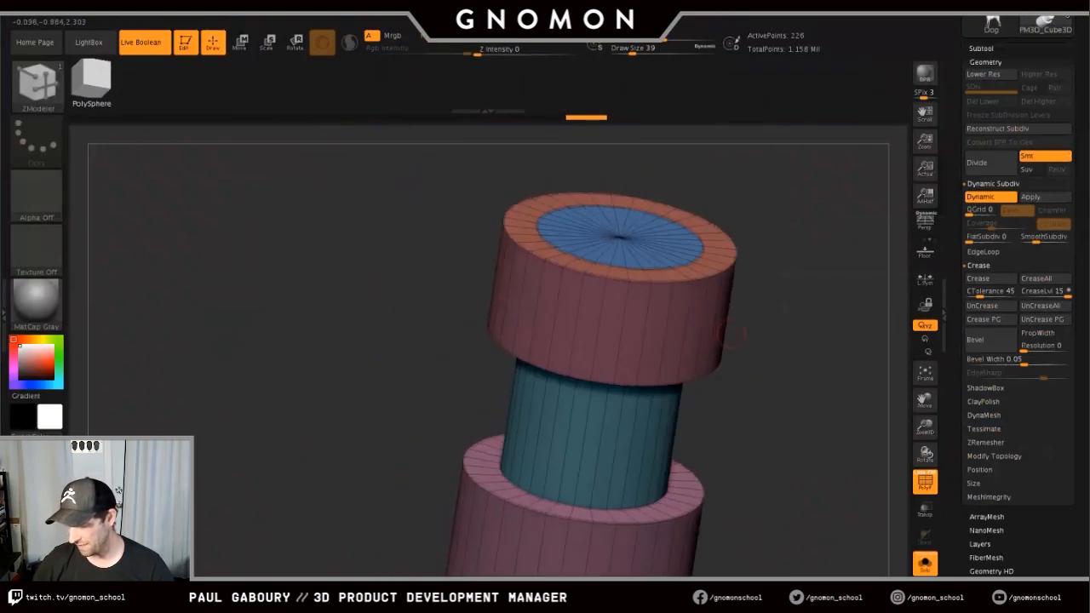
- Chamfer the head's outer rim by inserting an edge loop just below it and deleting the rim loop, and hide the polyframe
{"action": "left_click", "coordinate": [651, 315]}
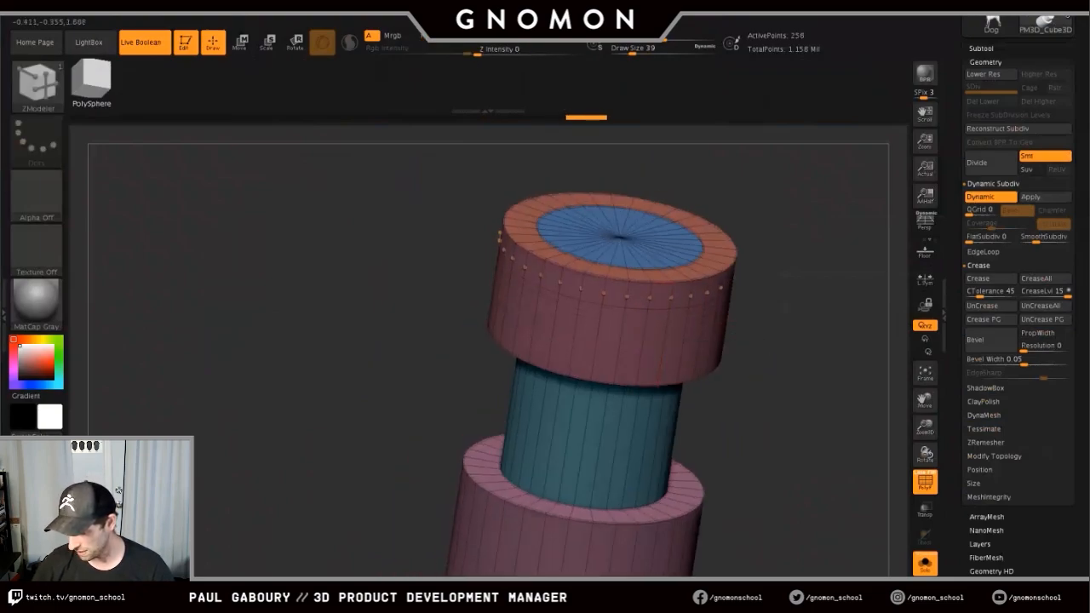
{"action": "right_click_drag", "start_coordinate": [659, 294], "coordinate": [663, 332]}
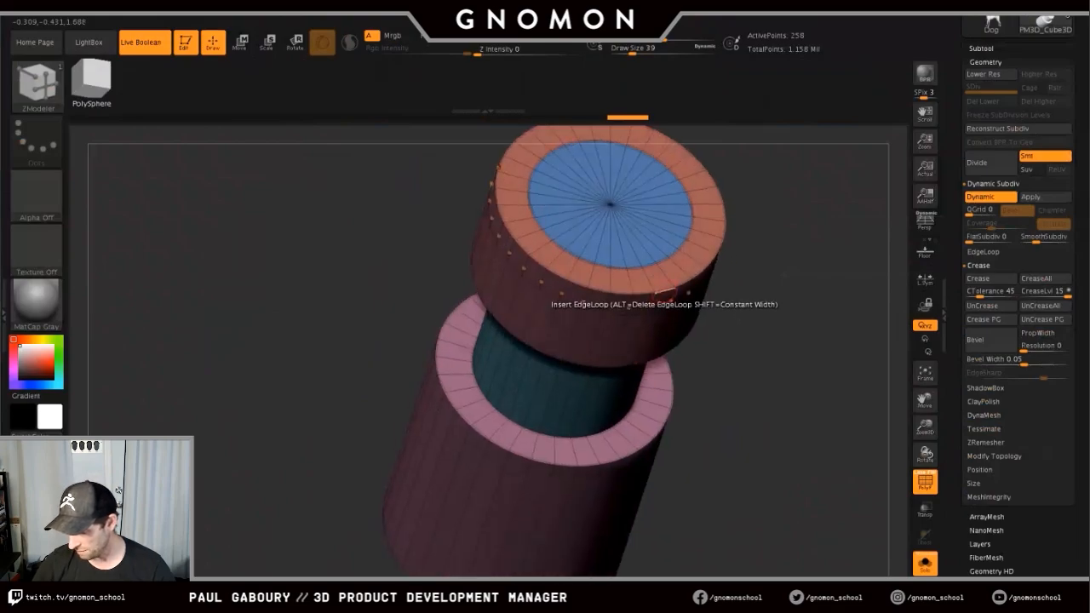
{"action": "left_click", "coordinate": [664, 294], "text": "alt"}
{"action": "mouse_move", "coordinate": [744, 304]}
{"action": "right_mouse_down", "text": "ctrl"}
{"action": "mouse_move", "coordinate": [734, 372]}
{"action": "mouse_move", "coordinate": [730, 336]}
{"action": "mouse_move", "coordinate": [740, 327]}
{"action": "mouse_move", "coordinate": [746, 408]}
{"action": "mouse_move", "coordinate": [742, 378]}
{"action": "mouse_move", "coordinate": [720, 440]}
{"action": "mouse_move", "coordinate": [716, 361]}
{"action": "mouse_move", "coordinate": [737, 445]}
{"action": "mouse_move", "coordinate": [724, 423]}
{"action": "right_mouse_up", "text": "ctrl"}
{"action": "key", "text": "shift+f"}
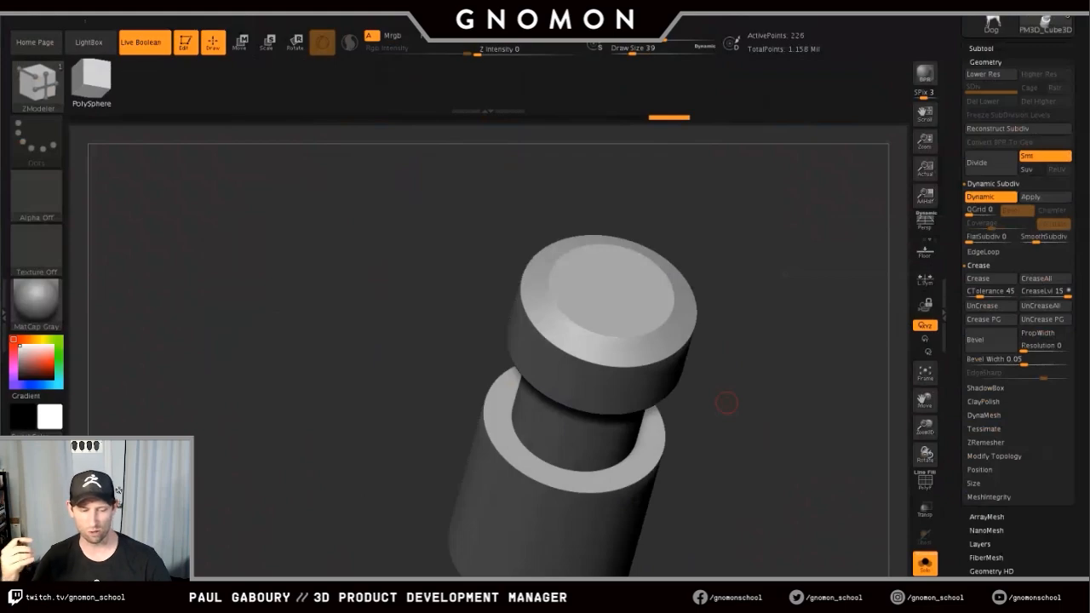
- Slide the head's chamfer loop down its side with the ZModeler Slide action on EdgeLoop Complete to deepen the taper
{"action": "right_click_drag", "start_coordinate": [754, 449], "coordinate": [735, 407]}
{"action": "right_click_drag", "start_coordinate": [674, 418], "coordinate": [671, 362], "text": "alt"}
{"action": "key", "text": "b"}
{"action": "key", "text": "z"}
{"action": "key", "text": "m"}
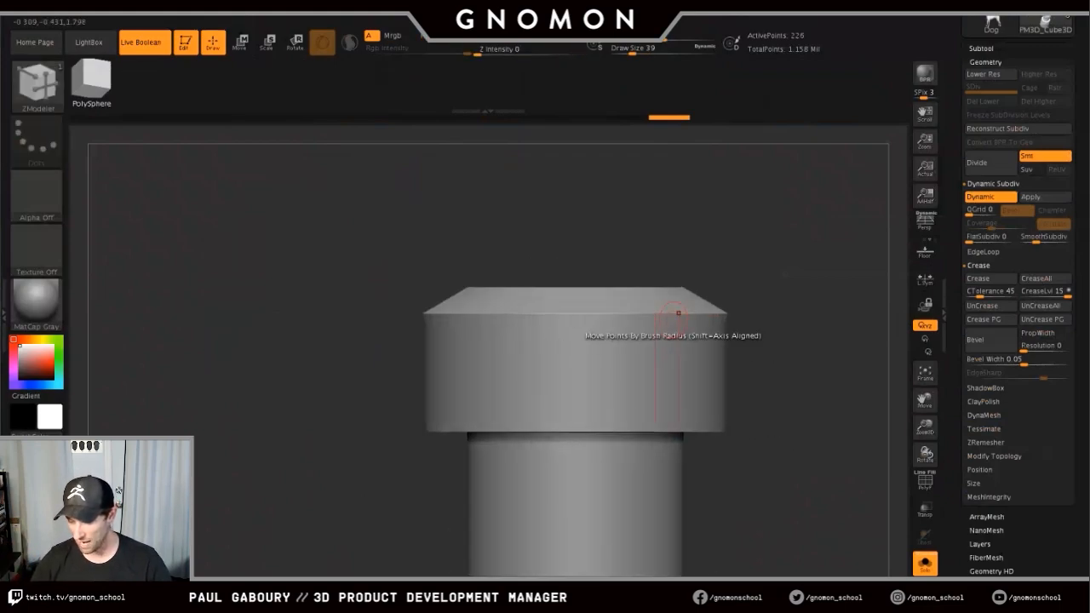
{"action": "key", "text": "space"}
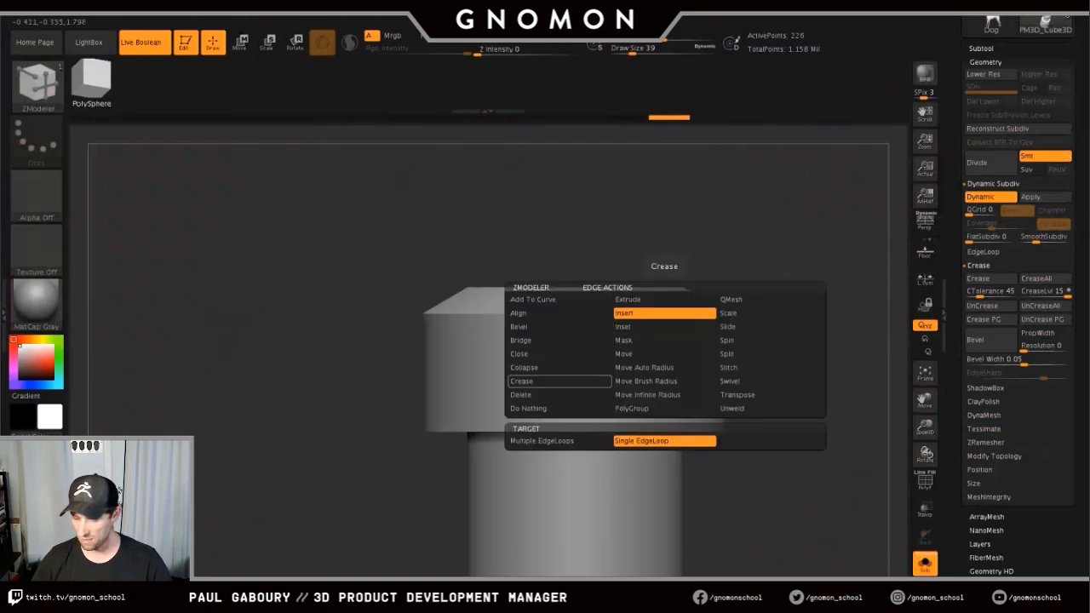
{"action": "left_click", "coordinate": [770, 326]}
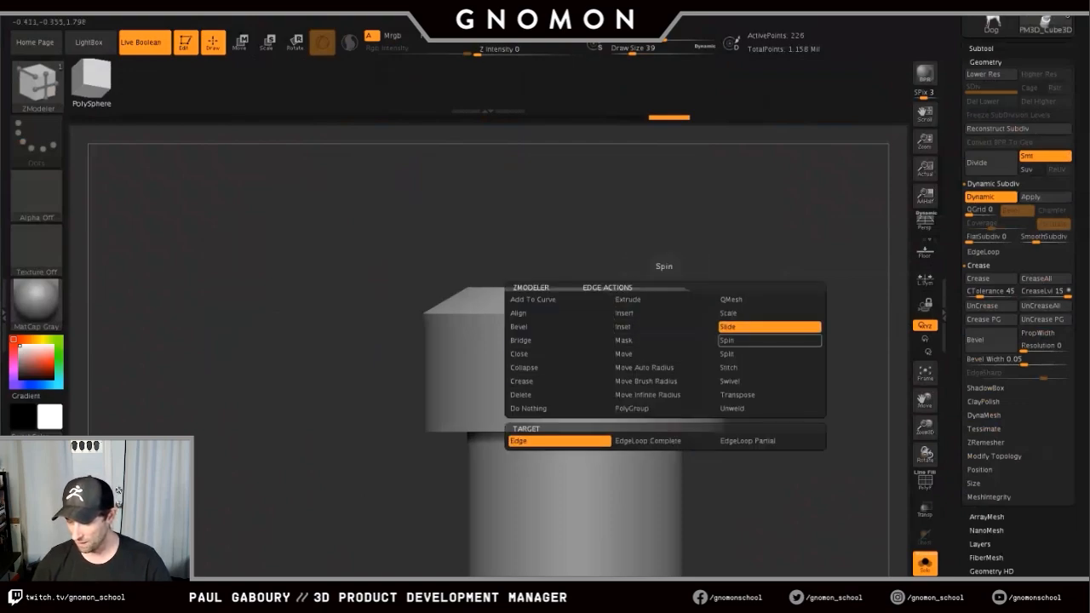
{"action": "left_click", "coordinate": [664, 440]}
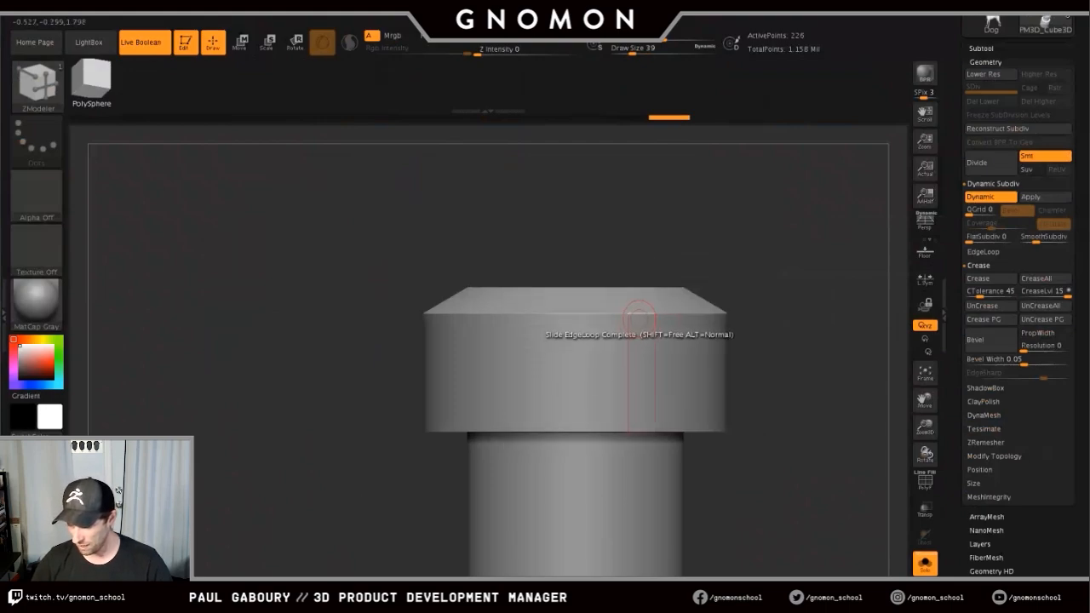
{"action": "left_click_drag", "start_coordinate": [640, 313], "coordinate": [641, 352]}
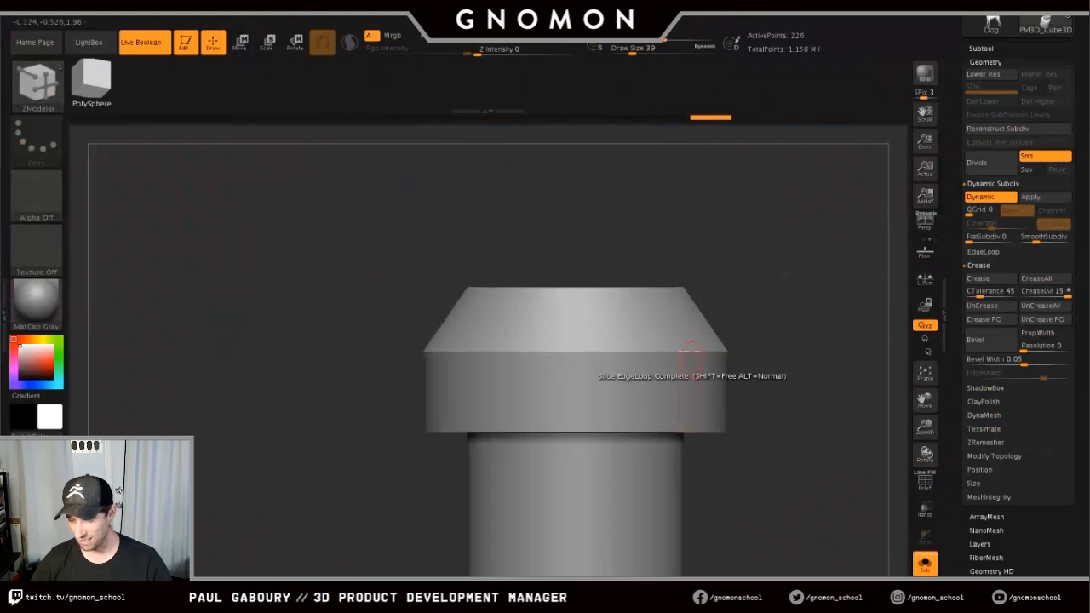
- Check the whole connector with the polyframe shown and hidden, and set its CreaseLvl to 2
{"action": "mouse_move", "coordinate": [788, 329]}
{"action": "right_mouse_down", "text": "ctrl"}
{"action": "mouse_move", "coordinate": [785, 294]}
{"action": "mouse_move", "coordinate": [761, 382]}
{"action": "mouse_move", "coordinate": [760, 345]}
{"action": "mouse_move", "coordinate": [735, 337]}
{"action": "mouse_move", "coordinate": [729, 389]}
{"action": "mouse_move", "coordinate": [718, 370]}
{"action": "mouse_move", "coordinate": [722, 386]}
{"action": "mouse_move", "coordinate": [773, 423]}
{"action": "mouse_move", "coordinate": [820, 389]}
{"action": "mouse_move", "coordinate": [771, 384]}
{"action": "mouse_move", "coordinate": [802, 409]}
{"action": "mouse_move", "coordinate": [790, 414]}
{"action": "right_mouse_up", "text": "ctrl"}
{"action": "key", "text": "shift+f"}
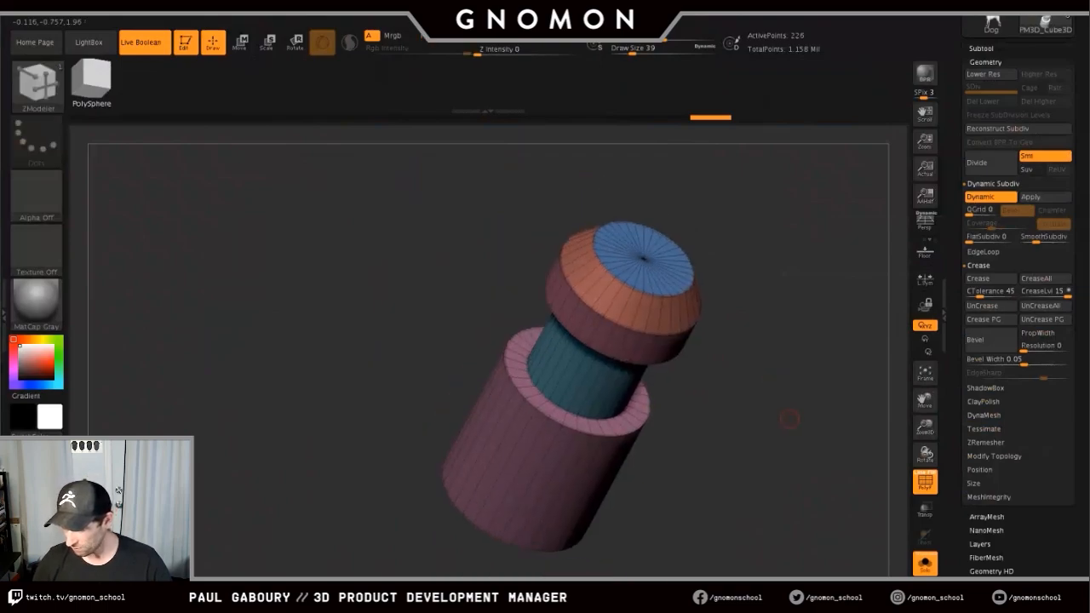
{"action": "key", "text": "shift+f"}
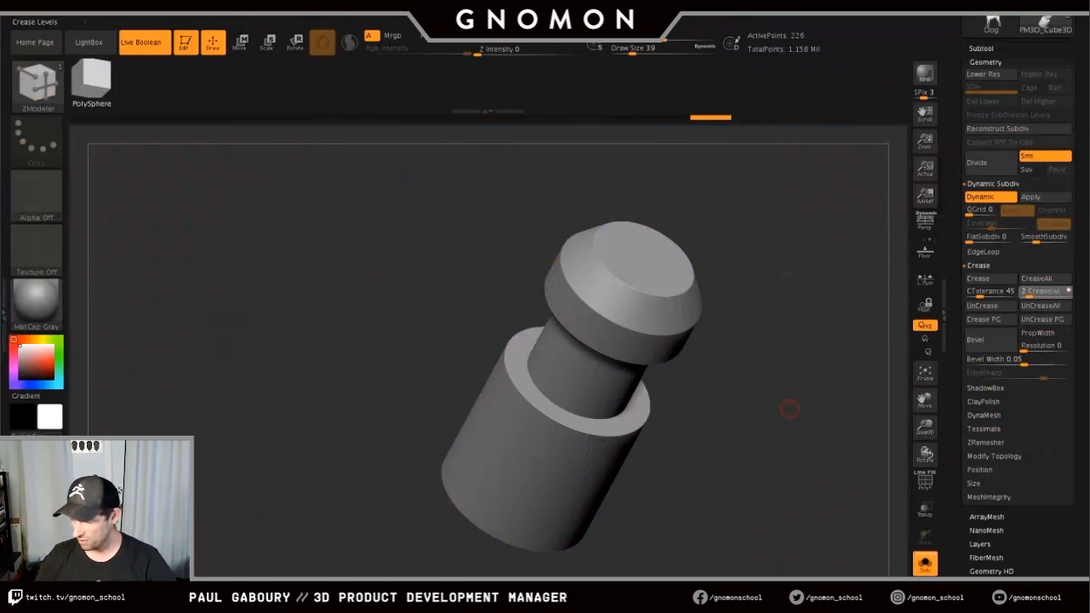
{"action": "left_click", "coordinate": [1043, 291]}
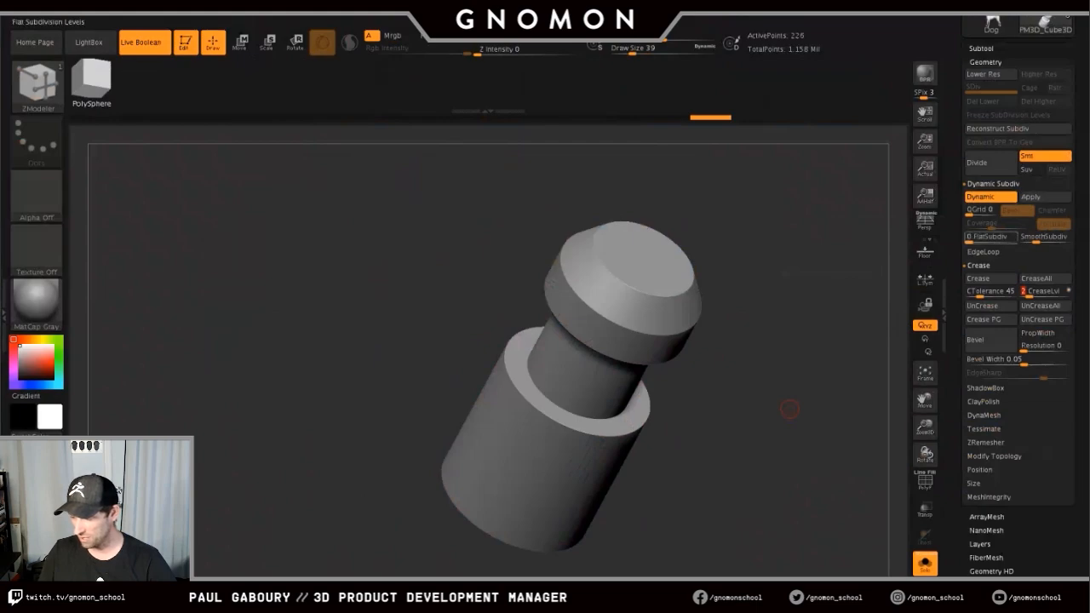
- Set the connector's FlatSubdiv to 0, SmoothSubdiv to 4 and CreaseLvl to 3, and check the softened edges around its head
{"action": "key", "text": "Return"}
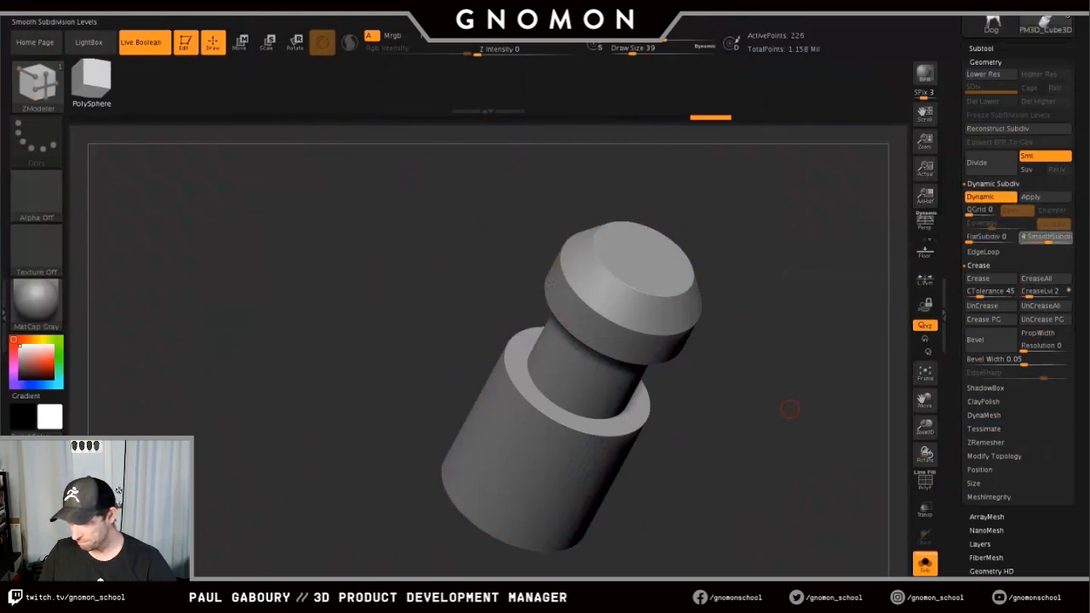
{"action": "left_click", "coordinate": [1047, 237]}
{"action": "mouse_move", "coordinate": [759, 428]}
{"action": "left_mouse_down"}
{"action": "mouse_move", "coordinate": [728, 408]}
{"action": "mouse_move", "coordinate": [751, 422]}
{"action": "left_mouse_up"}
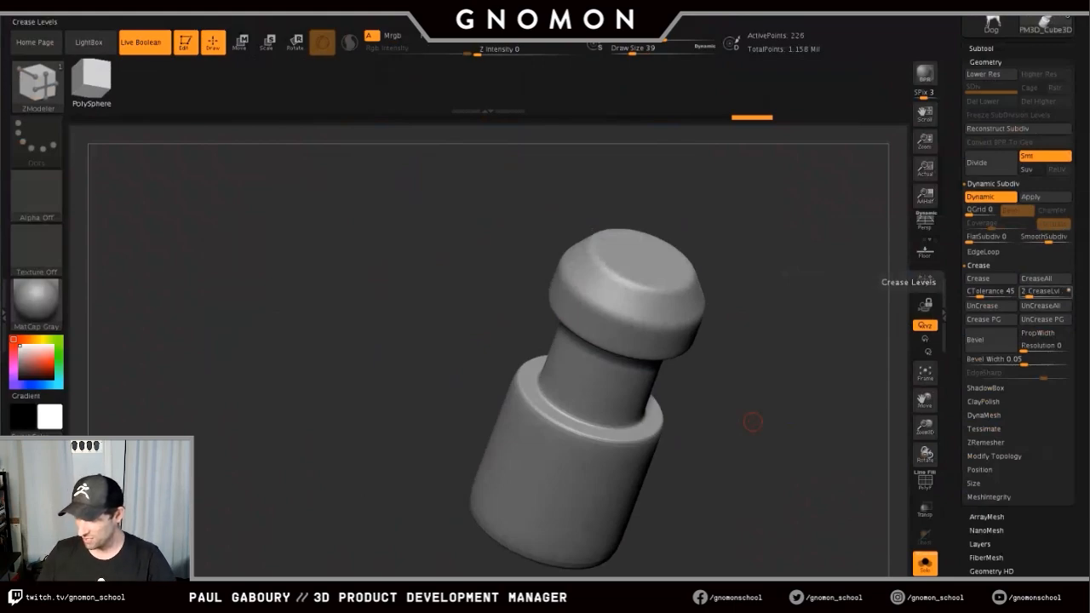
{"action": "left_click", "coordinate": [1032, 292]}
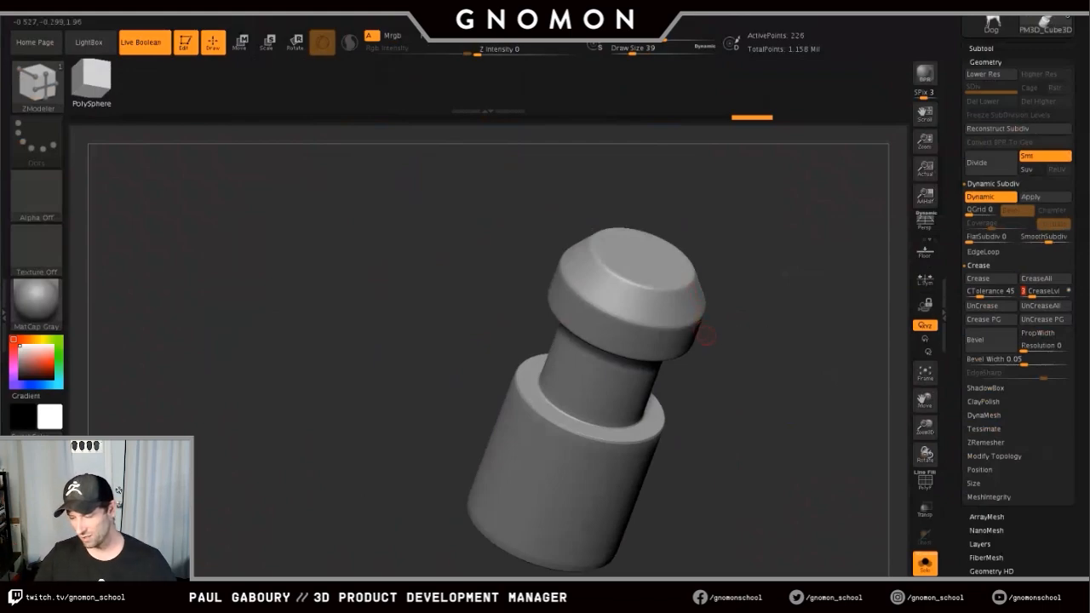
{"action": "right_click_drag", "start_coordinate": [704, 339], "coordinate": [727, 387], "text": "ctrl"}
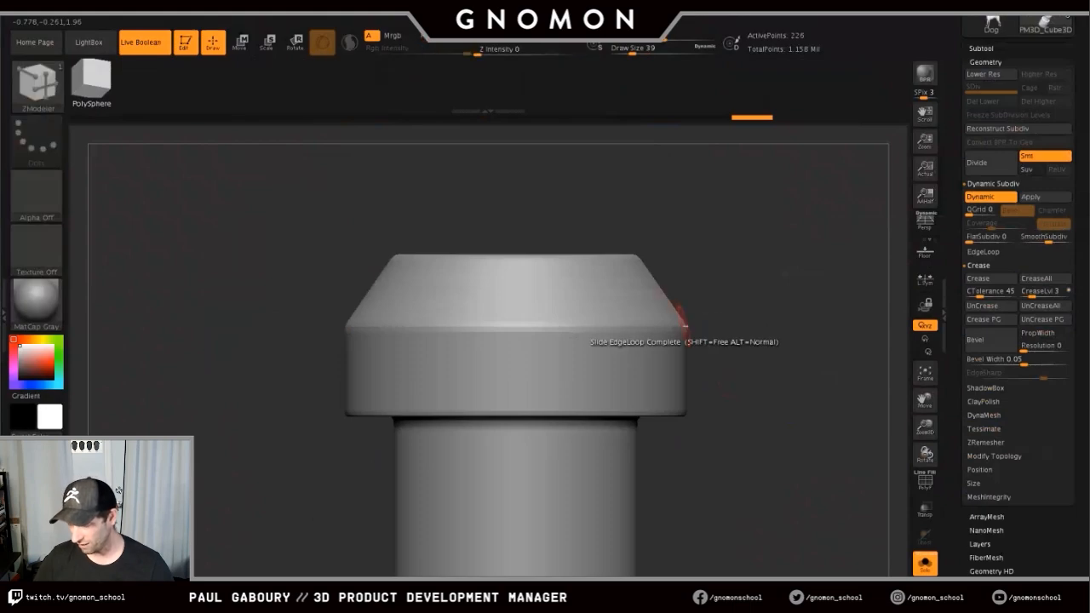
{"action": "mouse_move", "coordinate": [684, 325]}
{"action": "right_mouse_down"}
{"action": "mouse_move", "coordinate": [676, 321]}
{"action": "mouse_move", "coordinate": [705, 361]}
{"action": "right_mouse_up"}
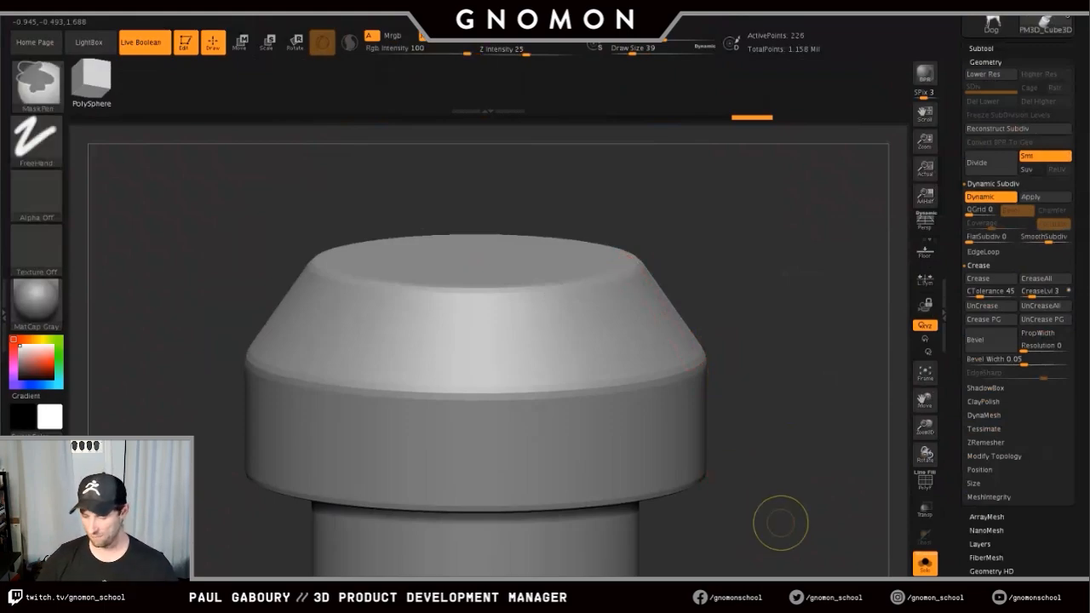
{"action": "mouse_move", "coordinate": [778, 523]}
{"action": "right_mouse_down", "text": "ctrl"}
{"action": "mouse_move", "coordinate": [645, 312]}
{"action": "mouse_move", "coordinate": [652, 511]}
{"action": "right_mouse_up", "text": "ctrl"}
{"action": "right_click_drag", "start_coordinate": [813, 461], "coordinate": [734, 459], "text": "alt"}
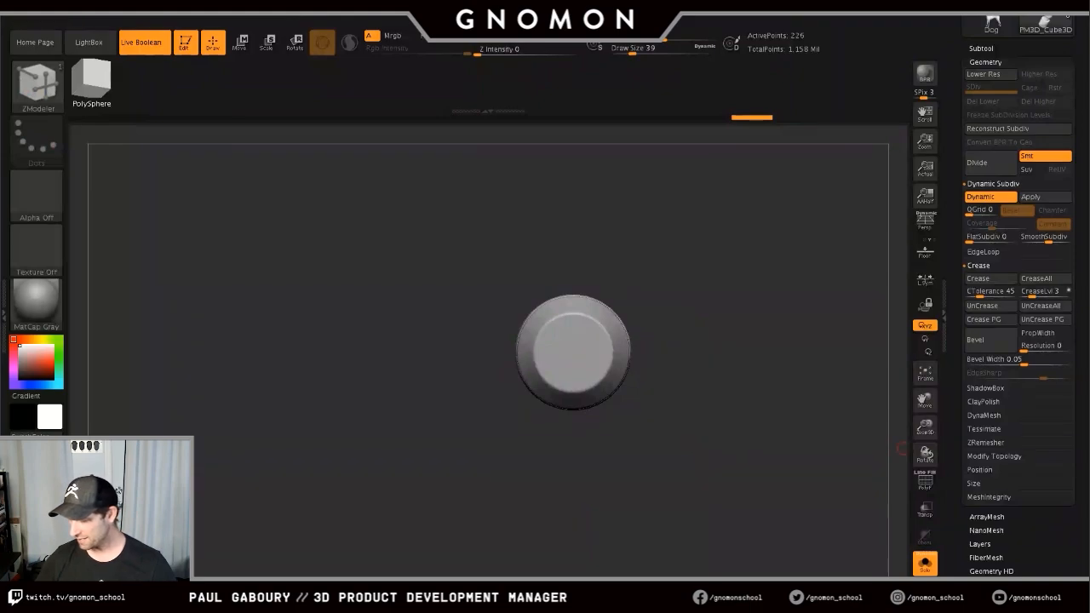
- Show the connector together with the car again and hide the rear half's start group, New Changed Body2_1
{"action": "left_click", "coordinate": [981, 49]}
{"action": "mouse_move", "coordinate": [707, 425]}
{"action": "right_mouse_down"}
{"action": "mouse_move", "coordinate": [808, 422]}
{"action": "mouse_move", "coordinate": [686, 456]}
{"action": "mouse_move", "coordinate": [698, 502]}
{"action": "mouse_move", "coordinate": [773, 478]}
{"action": "mouse_move", "coordinate": [734, 460]}
{"action": "mouse_move", "coordinate": [746, 477]}
{"action": "mouse_move", "coordinate": [716, 484]}
{"action": "right_mouse_up"}
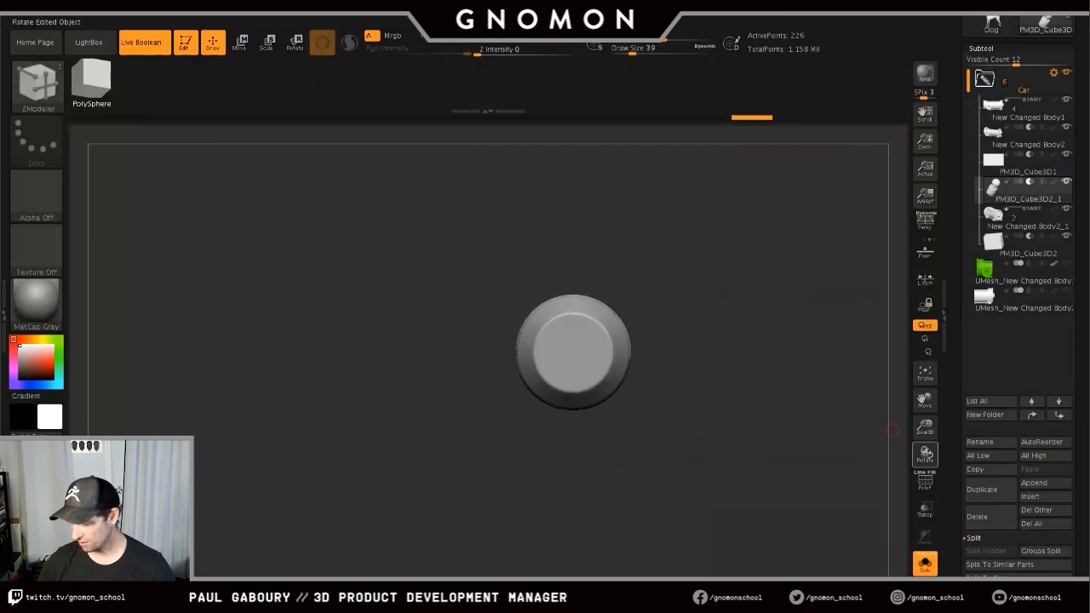
{"action": "left_click", "coordinate": [924, 563]}
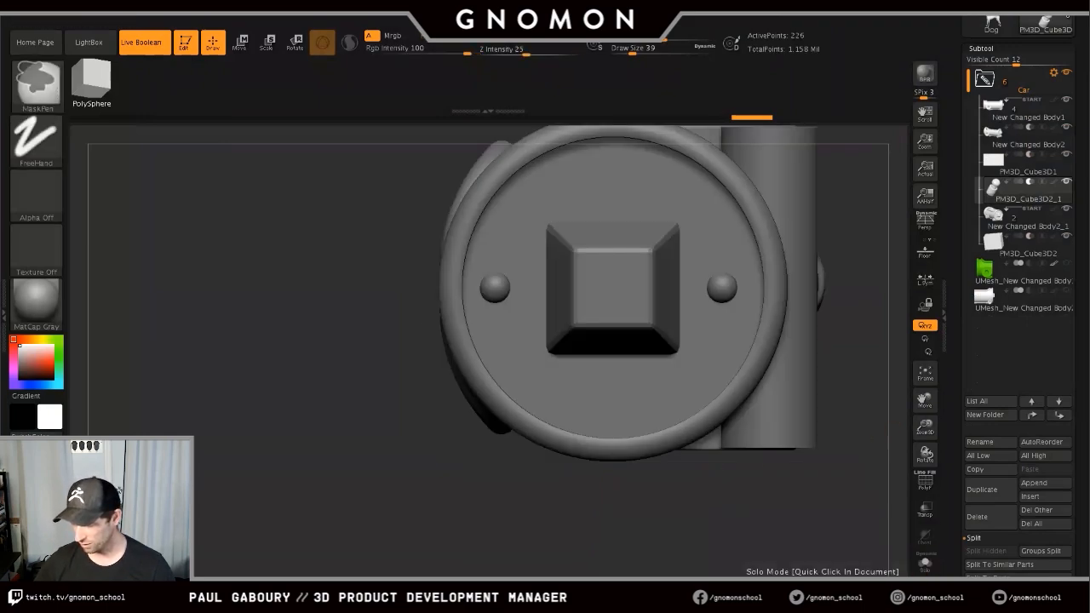
{"action": "right_click_drag", "start_coordinate": [738, 504], "coordinate": [651, 494], "text": "ctrl"}
{"action": "right_click_drag", "start_coordinate": [464, 418], "coordinate": [554, 392]}
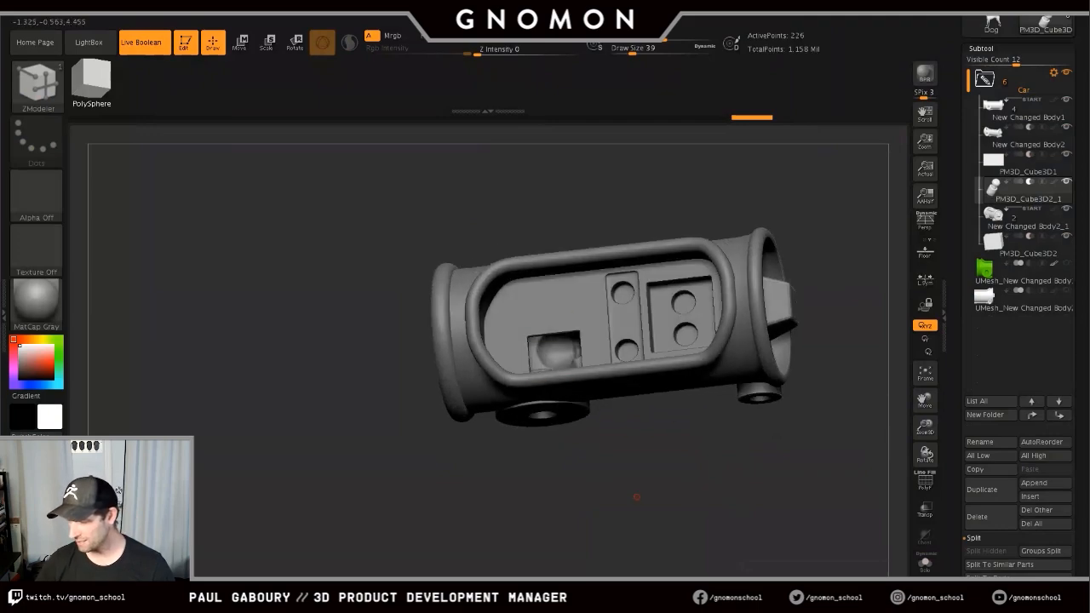
{"action": "mouse_move", "coordinate": [992, 217]}
{"action": "left_click", "coordinate": [1065, 210]}
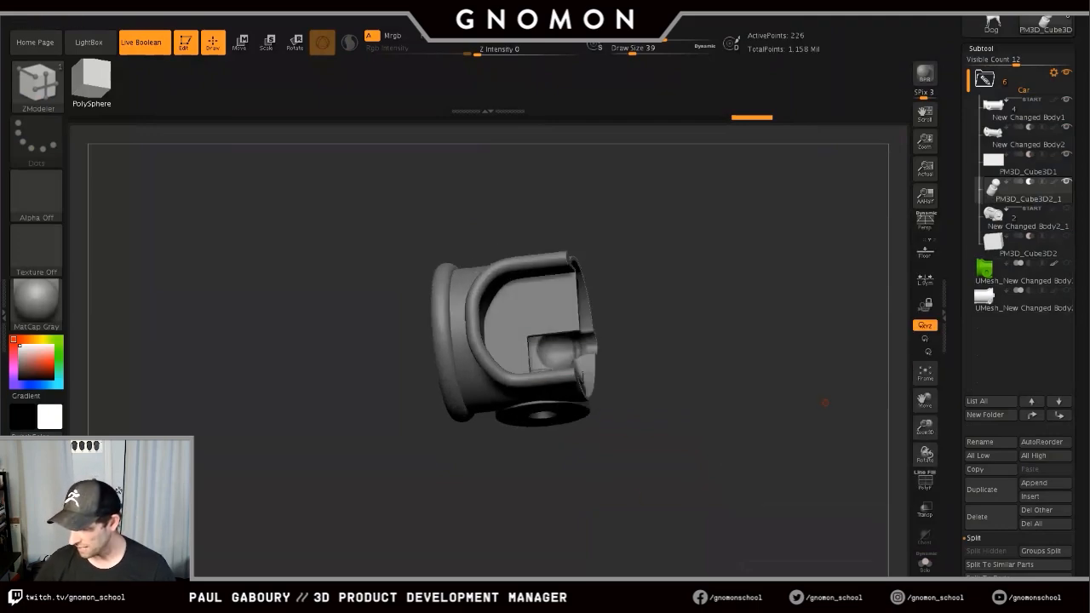
{"action": "right_click_drag", "start_coordinate": [749, 467], "coordinate": [691, 488]}
- Switch the connector subtool to additive and move it into the recess in the floor of the front half's cut end
{"action": "mouse_move", "coordinate": [992, 189]}
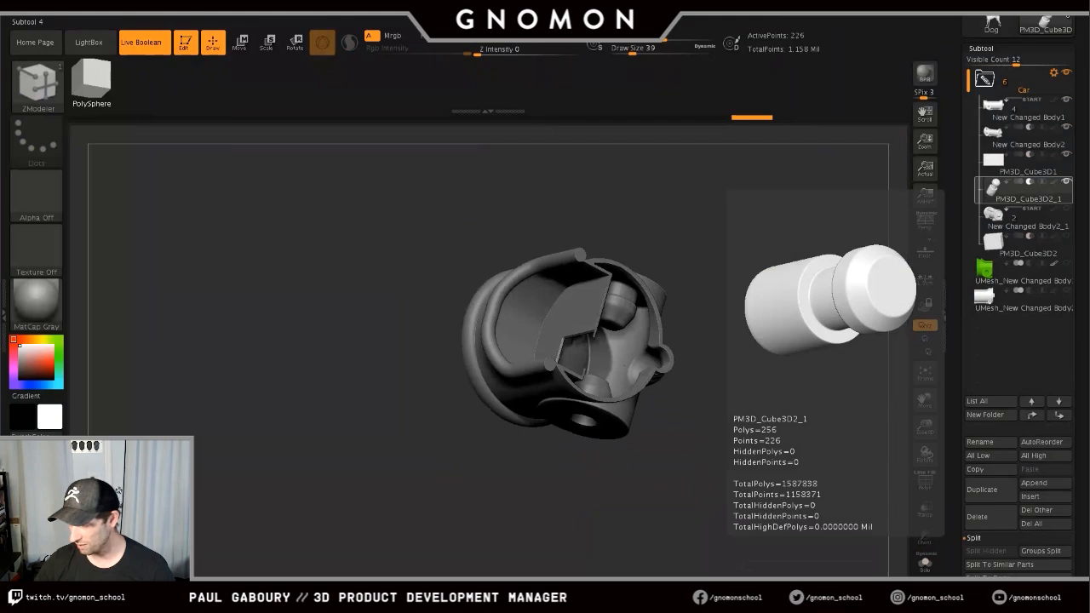
{"action": "left_click", "coordinate": [1018, 181]}
{"action": "mouse_move", "coordinate": [747, 501]}
{"action": "right_mouse_down"}
{"action": "mouse_move", "coordinate": [771, 456]}
{"action": "mouse_move", "coordinate": [771, 494]}
{"action": "mouse_move", "coordinate": [804, 487]}
{"action": "mouse_move", "coordinate": [780, 474]}
{"action": "mouse_move", "coordinate": [777, 439]}
{"action": "mouse_move", "coordinate": [745, 443]}
{"action": "mouse_move", "coordinate": [745, 494]}
{"action": "right_mouse_up"}
{"action": "key", "text": "w"}
{"action": "left_click", "coordinate": [625, 266]}
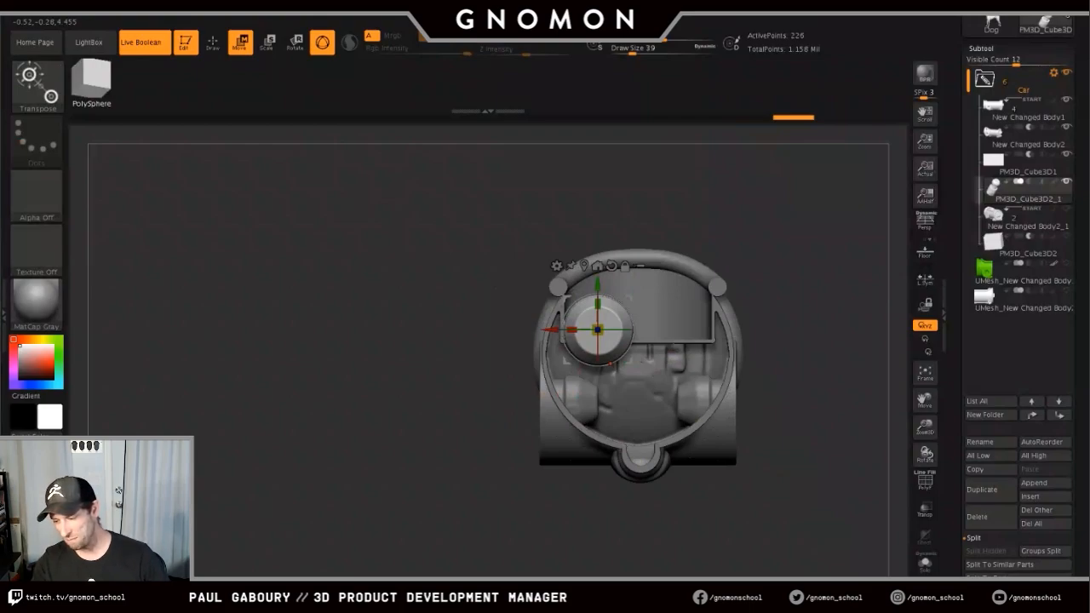
{"action": "left_click_drag", "start_coordinate": [629, 361], "coordinate": [668, 409]}
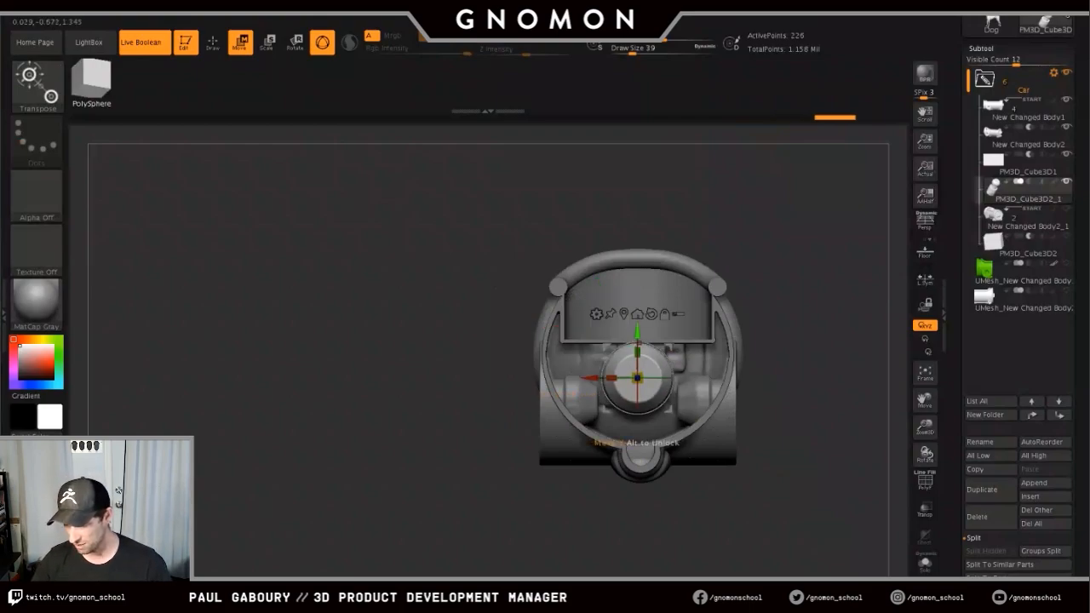
{"action": "left_click_drag", "start_coordinate": [637, 354], "coordinate": [637, 422]}
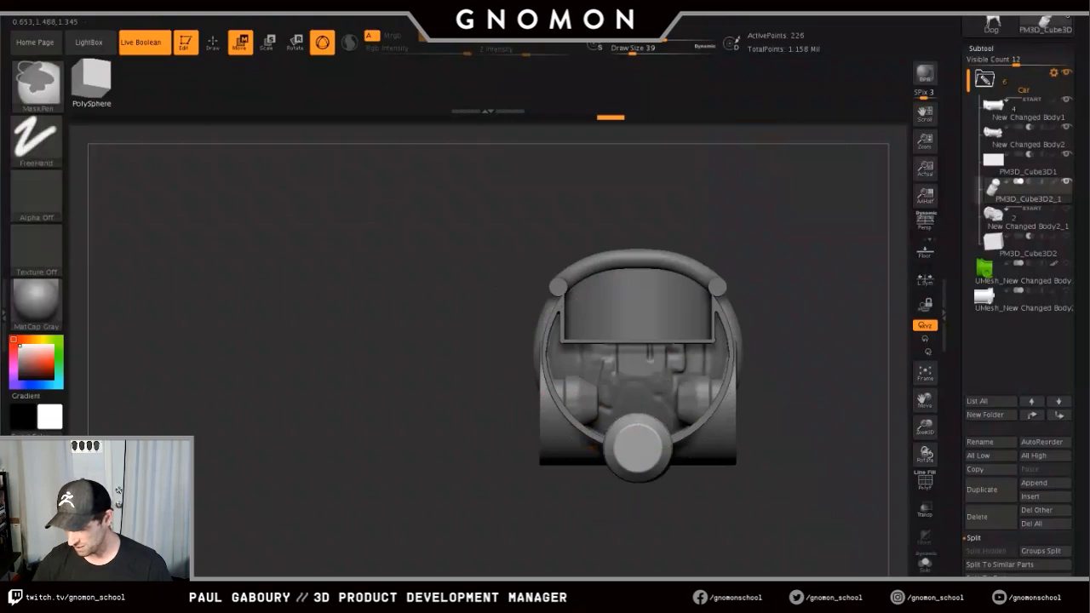
{"action": "mouse_move", "coordinate": [646, 414]}
{"action": "right_mouse_down", "text": "ctrl"}
{"action": "mouse_move", "coordinate": [667, 464]}
{"action": "mouse_move", "coordinate": [676, 549]}
{"action": "mouse_move", "coordinate": [661, 485]}
{"action": "right_mouse_up", "text": "ctrl"}
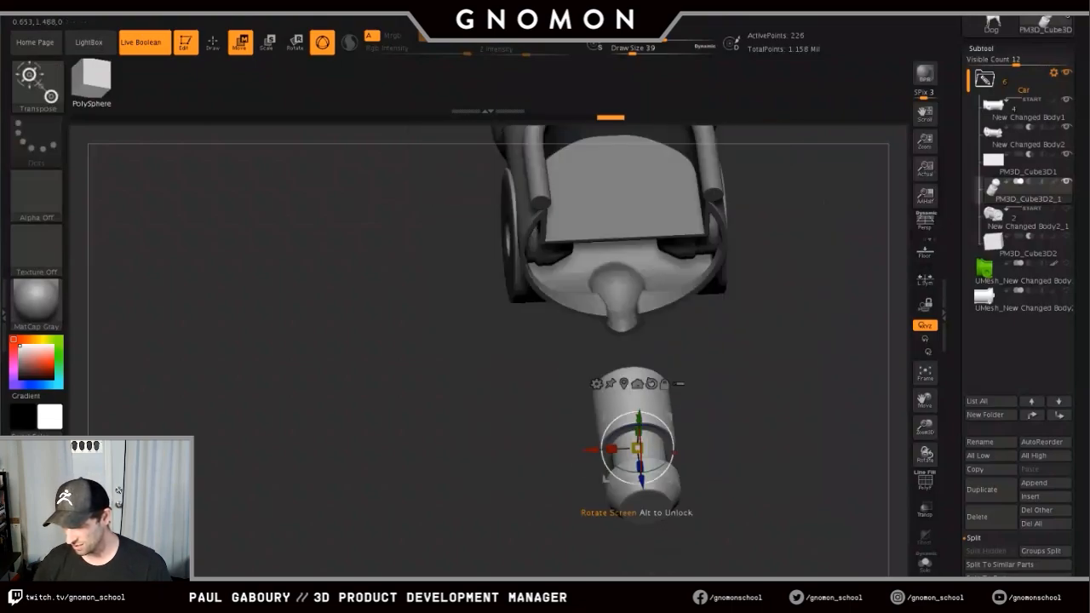
{"action": "mouse_move", "coordinate": [637, 448]}
{"action": "left_mouse_down"}
{"action": "mouse_move", "coordinate": [640, 467]}
{"action": "mouse_move", "coordinate": [639, 377]}
{"action": "mouse_move", "coordinate": [623, 350]}
{"action": "left_mouse_up"}
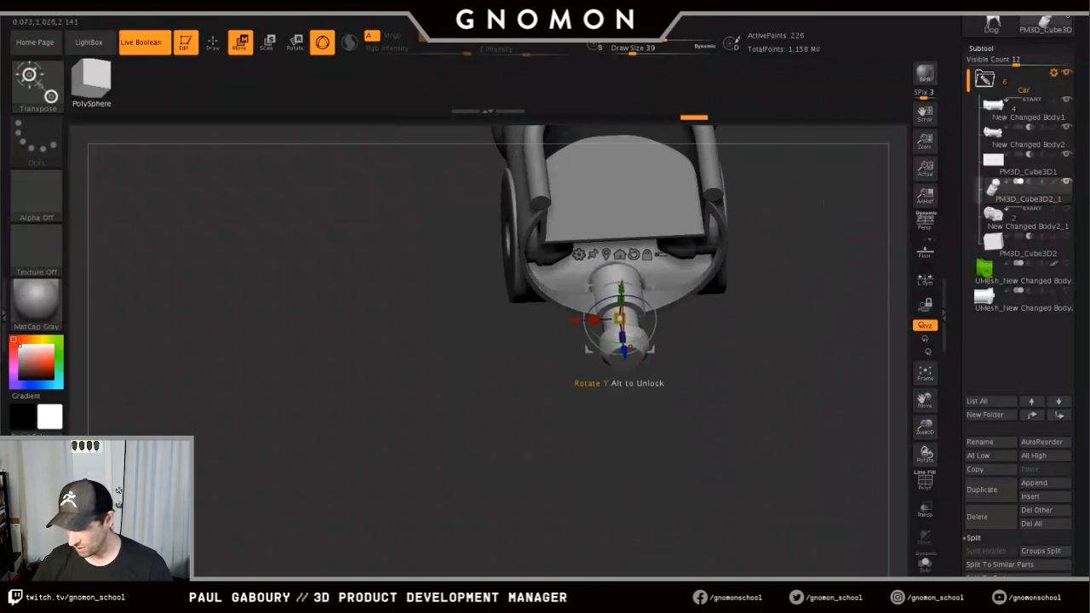
{"action": "mouse_move", "coordinate": [644, 357]}
{"action": "right_mouse_down", "text": "ctrl"}
{"action": "mouse_move", "coordinate": [644, 407]}
{"action": "mouse_move", "coordinate": [767, 361]}
{"action": "mouse_move", "coordinate": [767, 298]}
{"action": "mouse_move", "coordinate": [654, 325]}
{"action": "mouse_move", "coordinate": [698, 420]}
{"action": "mouse_move", "coordinate": [689, 416]}
{"action": "mouse_move", "coordinate": [660, 465]}
{"action": "right_mouse_up", "text": "ctrl"}
{"action": "key", "text": "q"}
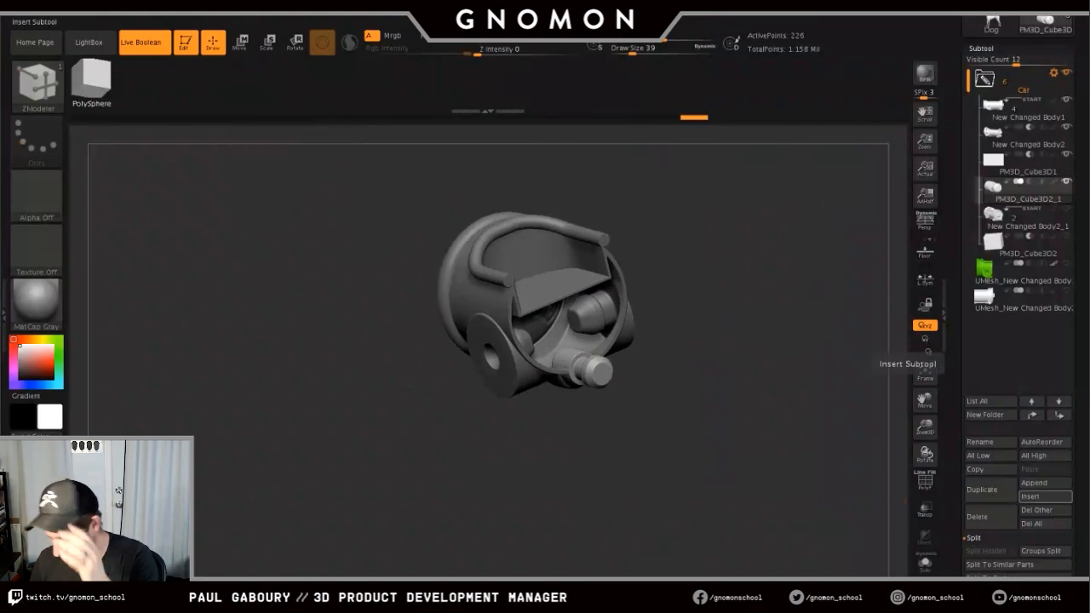
- Duplicate the connector outward past its head within the same subtool and replace the copy with a PolySphere primitive
{"action": "key", "text": "w"}
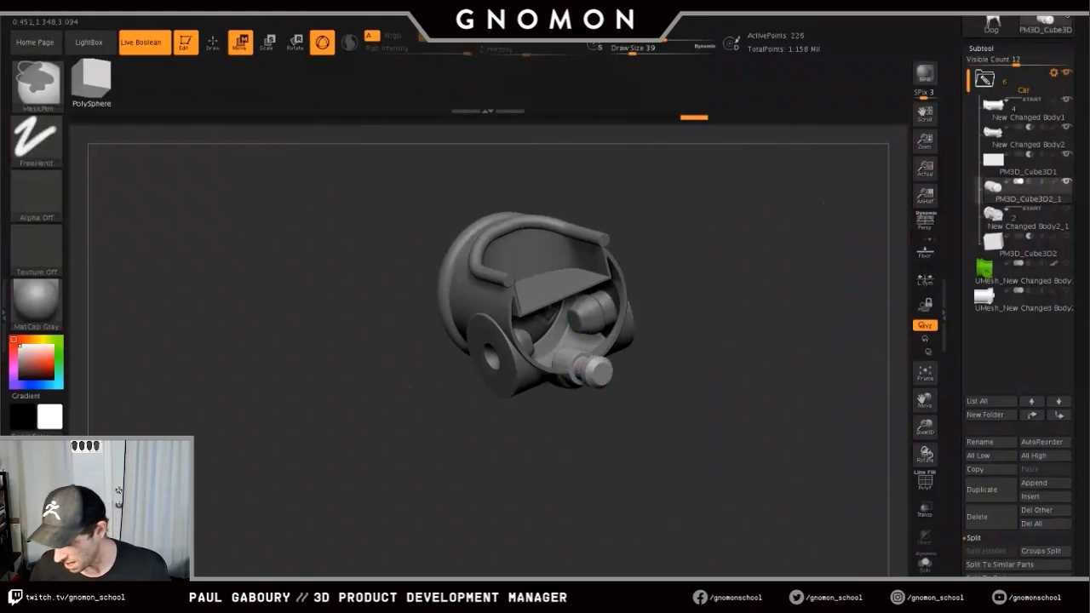
{"action": "mouse_move", "coordinate": [588, 349]}
{"action": "right_mouse_down", "text": "ctrl"}
{"action": "mouse_move", "coordinate": [601, 407]}
{"action": "mouse_move", "coordinate": [628, 438]}
{"action": "right_mouse_up", "text": "ctrl"}
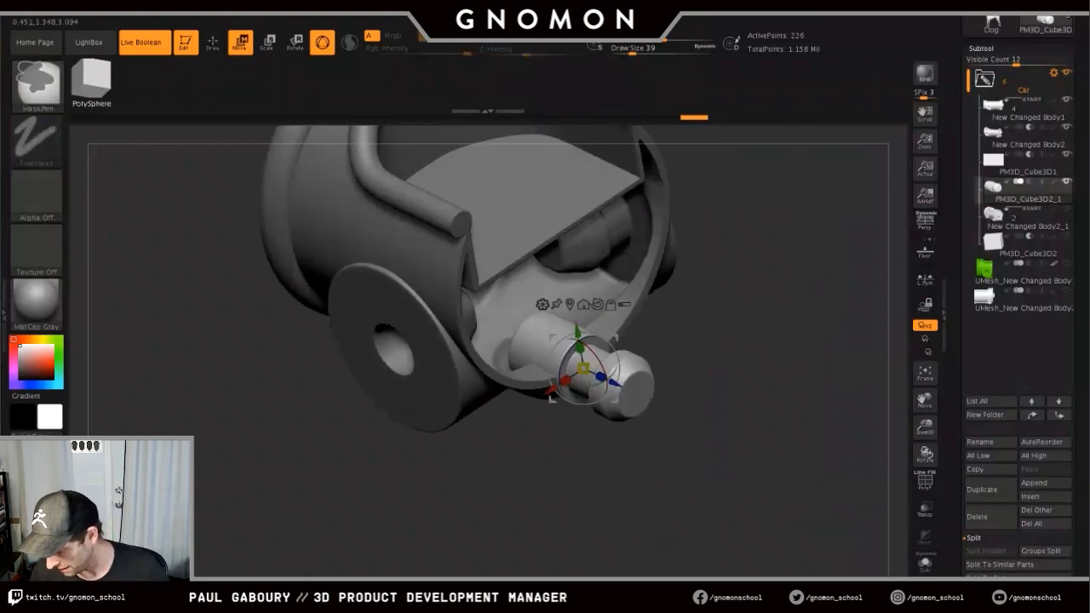
{"action": "left_click_drag", "start_coordinate": [613, 381], "coordinate": [693, 424], "text": "ctrl"}
{"action": "left_click", "coordinate": [622, 344]}
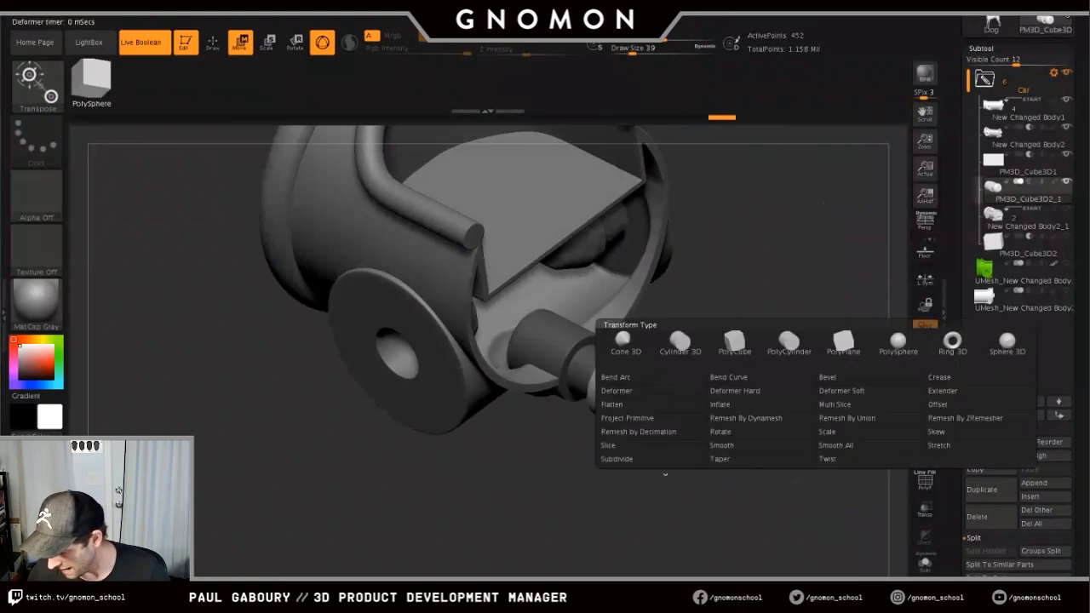
{"action": "left_click", "coordinate": [899, 342]}
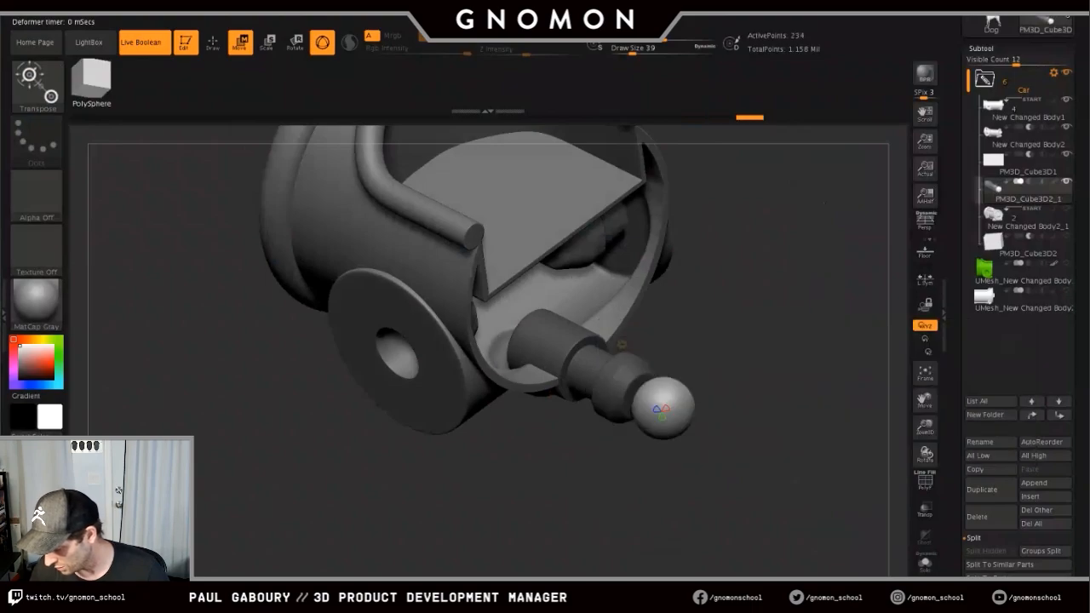
{"action": "right_click_drag", "start_coordinate": [824, 202], "coordinate": [823, 246], "text": "ctrl"}
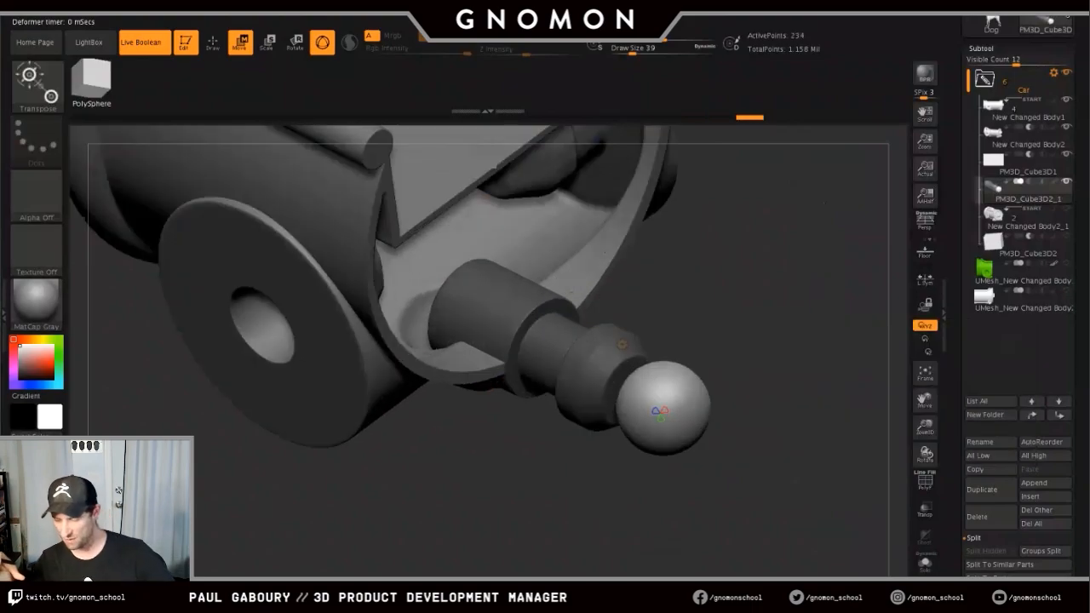
{"action": "key", "text": "shift+f"}
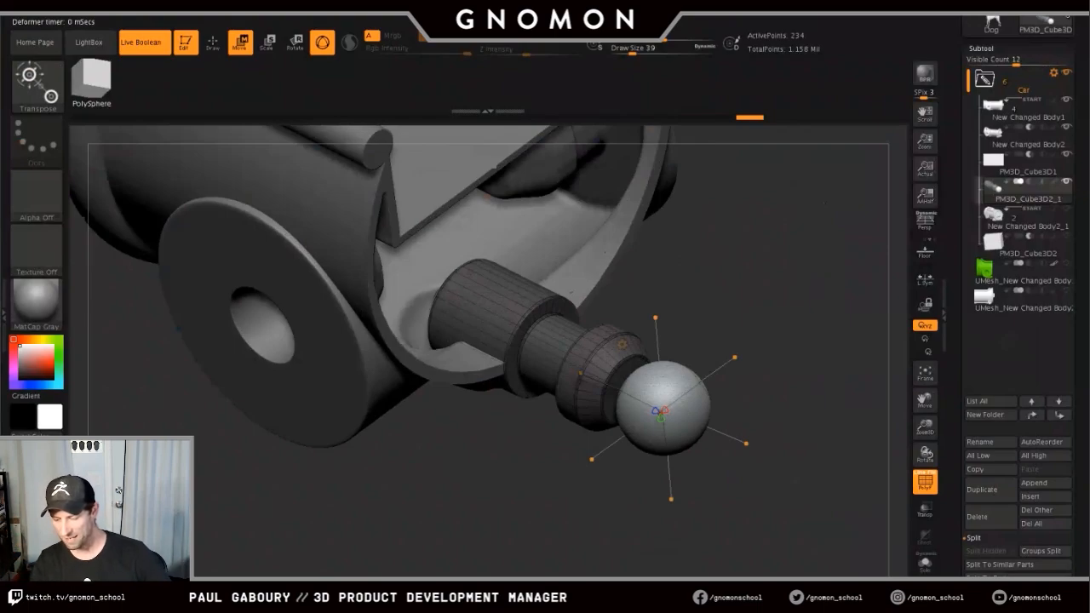
{"action": "key", "text": "shift+f"}
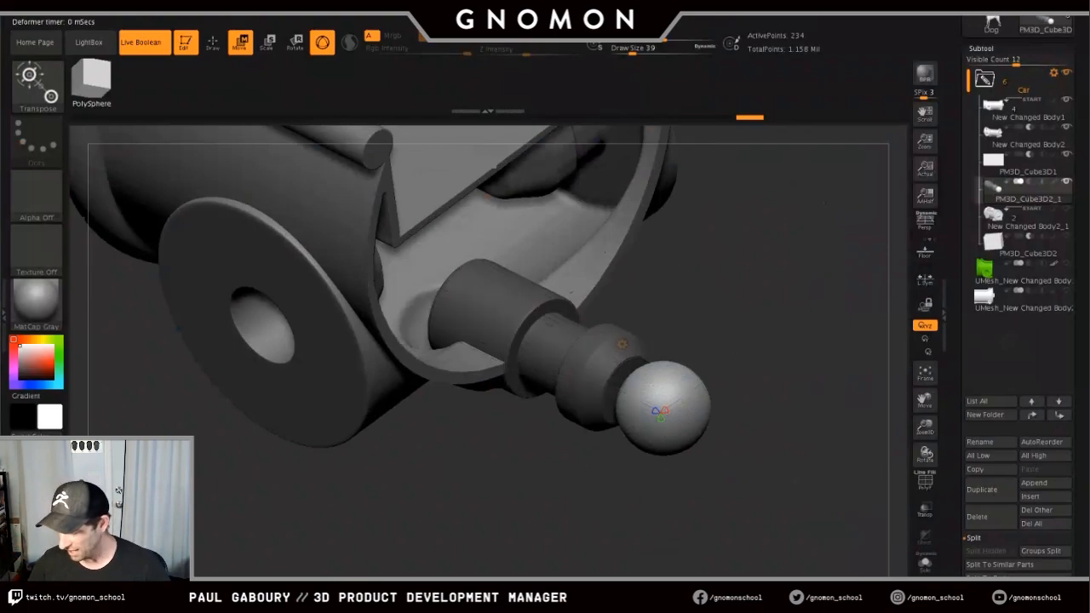
- Crease the unmasked PolySphere's edges to turn it into a sharp-edged cube
{"action": "left_click", "coordinate": [981, 48]}
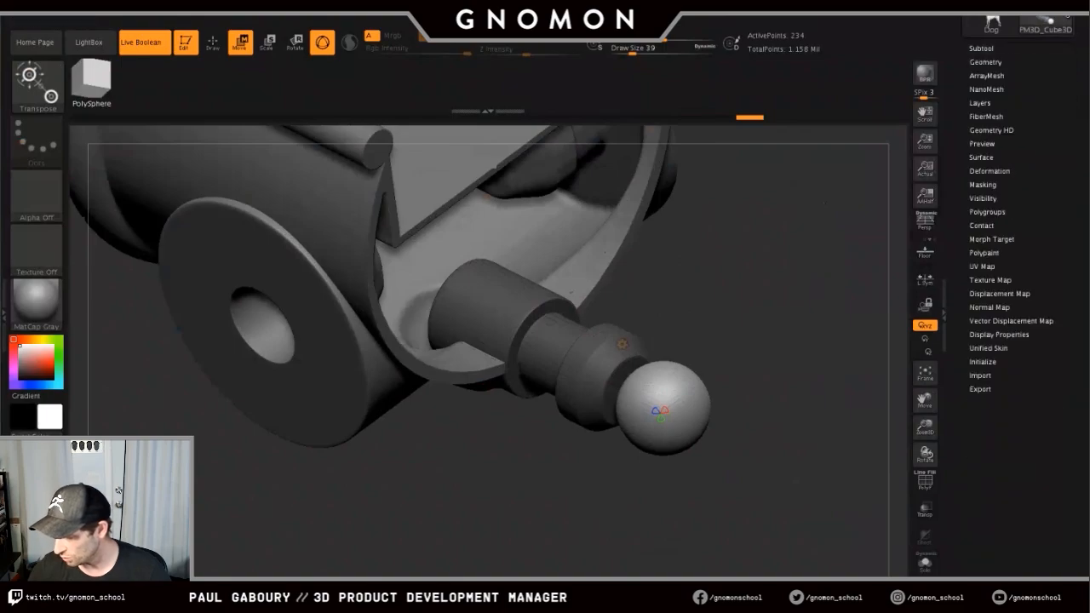
{"action": "left_click", "coordinate": [985, 62]}
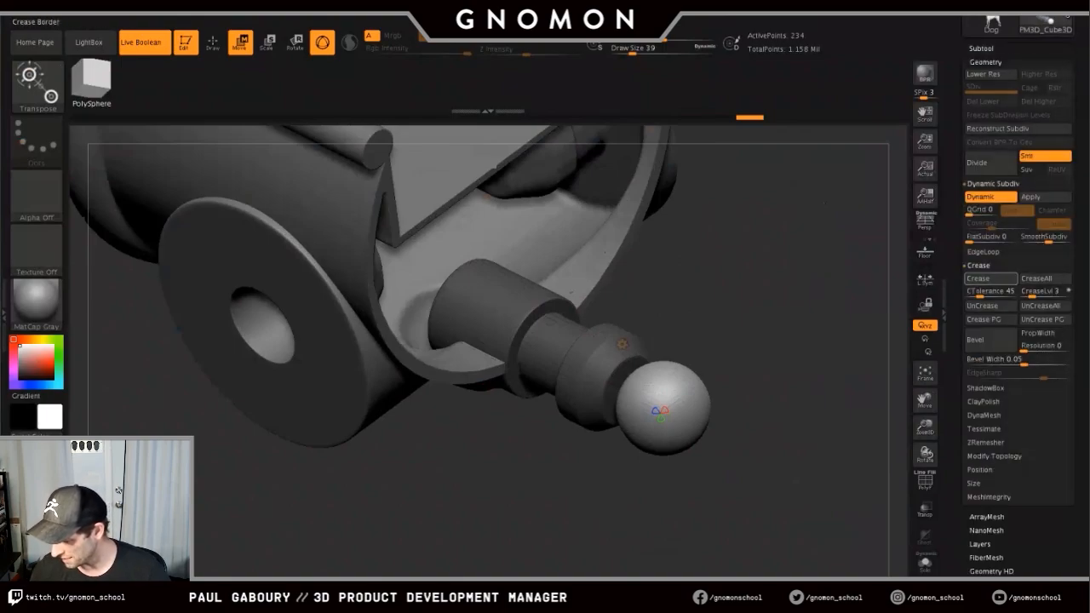
{"action": "left_click", "coordinate": [979, 278]}
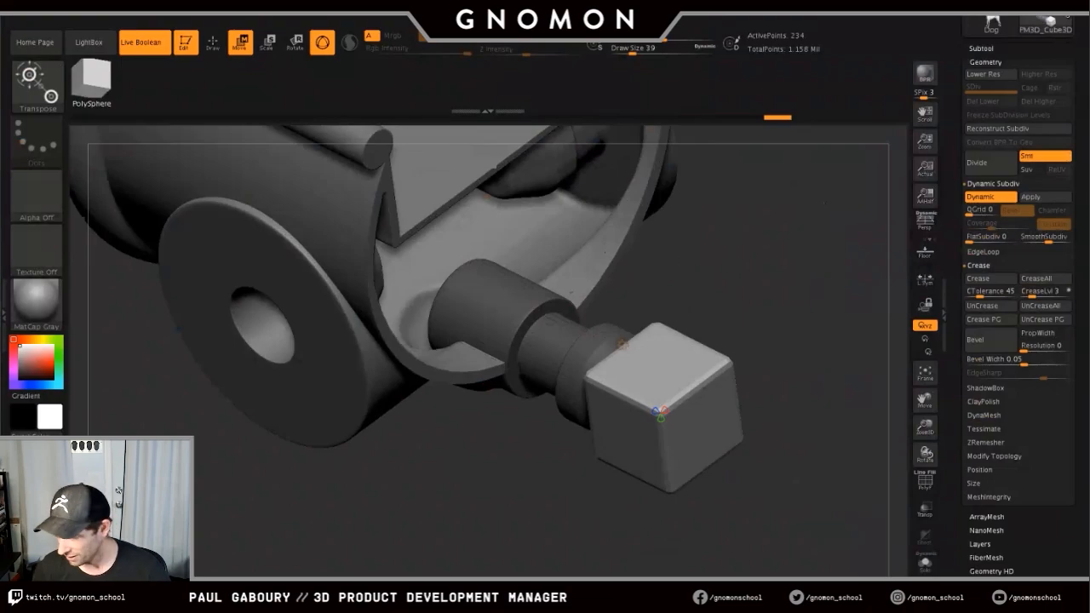
- Split the cube off into its own subtool, ordered below the connector, and set it to Live Boolean subtraction
{"action": "left_click", "coordinate": [981, 48]}
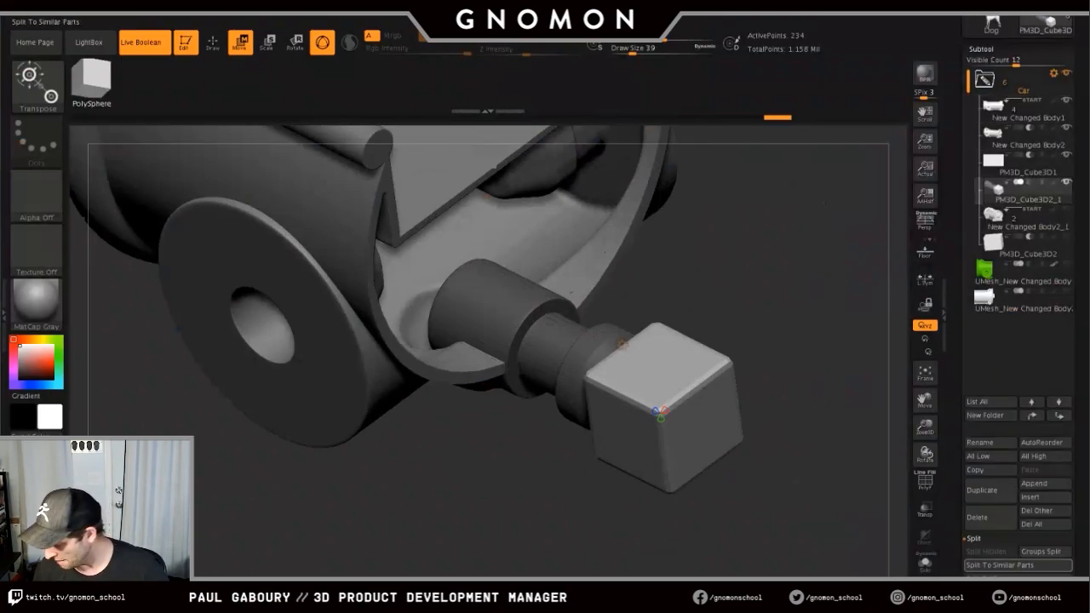
{"action": "left_click", "coordinate": [999, 605]}
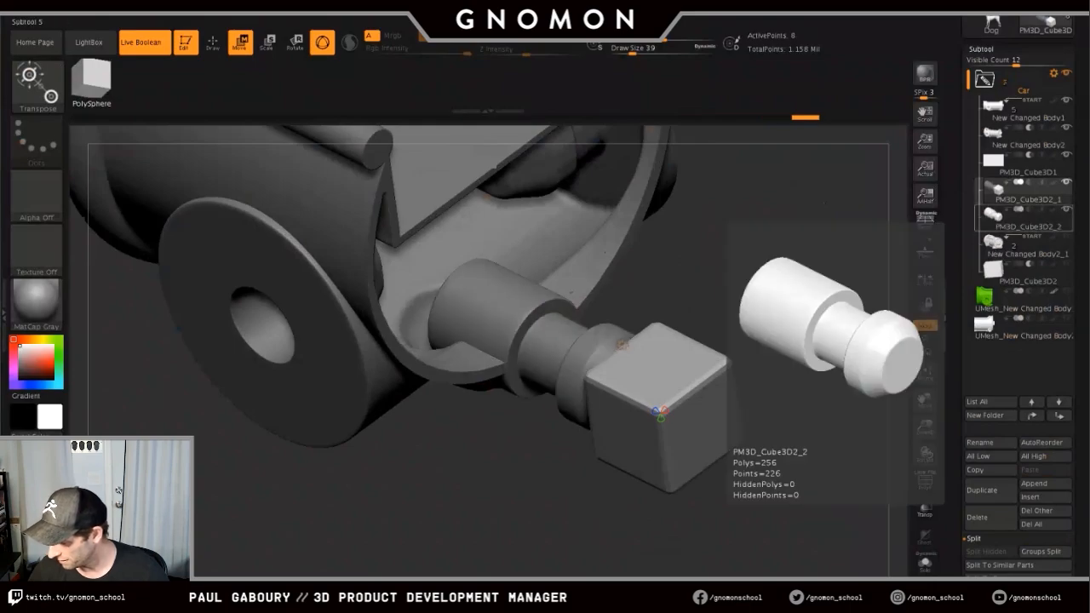
{"action": "left_click", "coordinate": [1023, 218]}
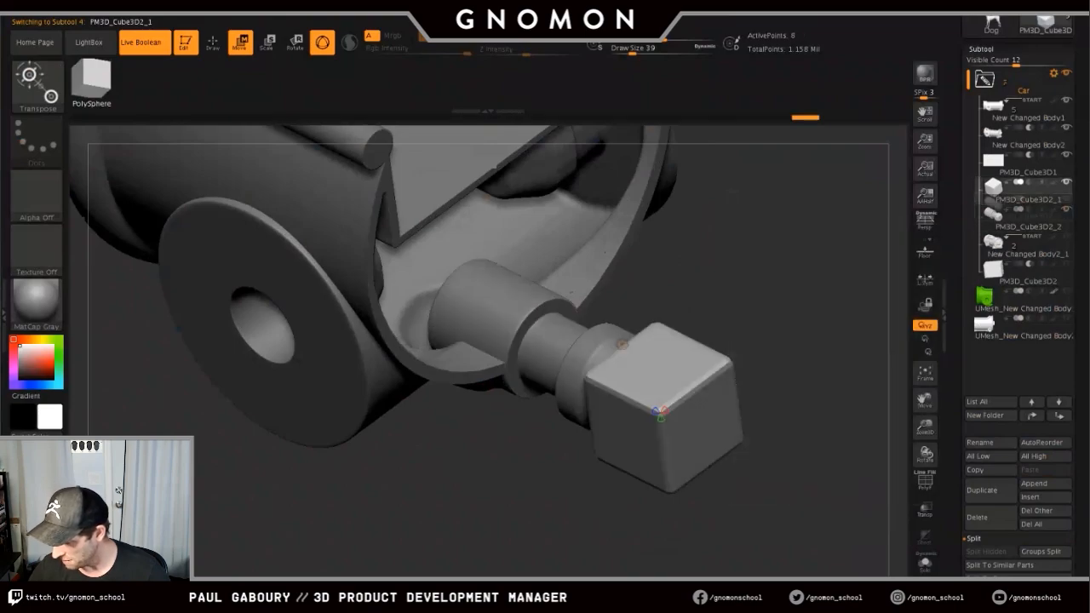
{"action": "mouse_move", "coordinate": [1013, 214]}
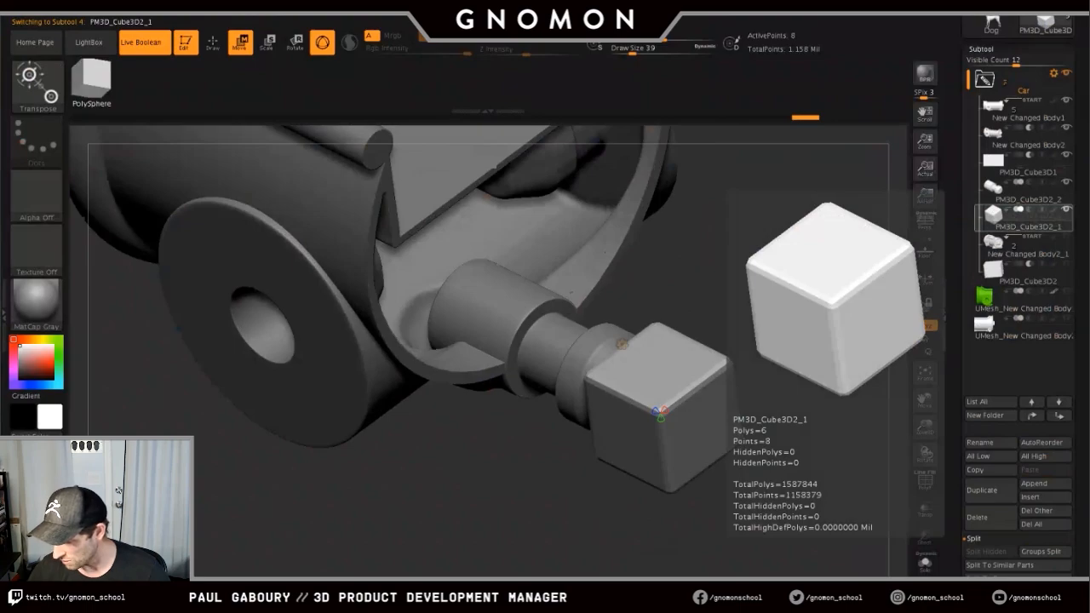
{"action": "left_click", "coordinate": [1029, 209]}
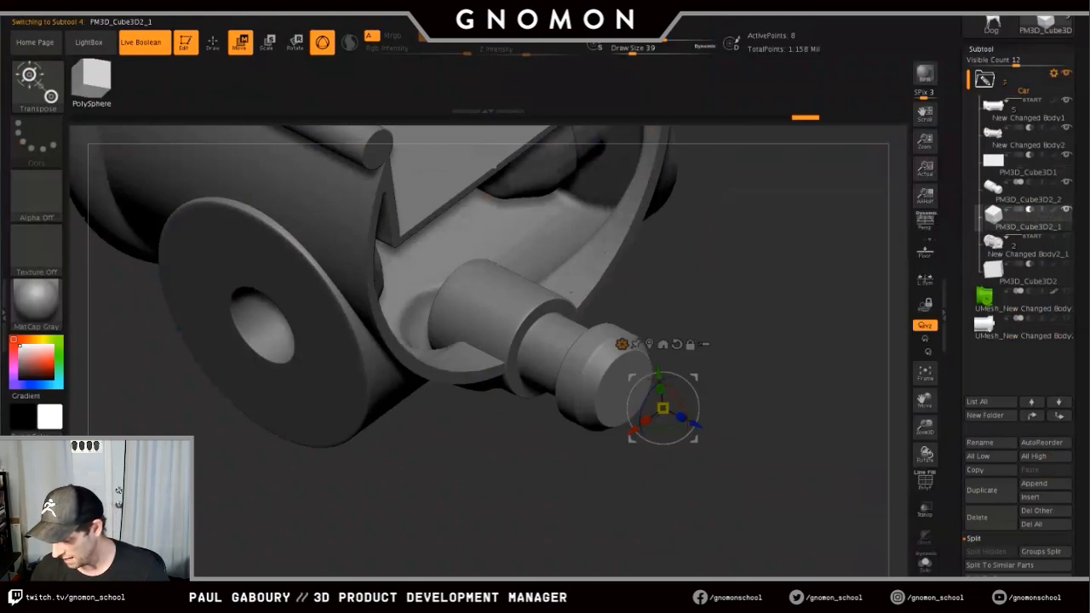
- Move the subtractive cube into the connector's head and scale it into a thin, long block that slots the head and shaft
{"action": "mouse_move", "coordinate": [737, 383]}
{"action": "left_mouse_down"}
{"action": "mouse_move", "coordinate": [723, 438]}
{"action": "mouse_move", "coordinate": [631, 399]}
{"action": "left_mouse_up"}
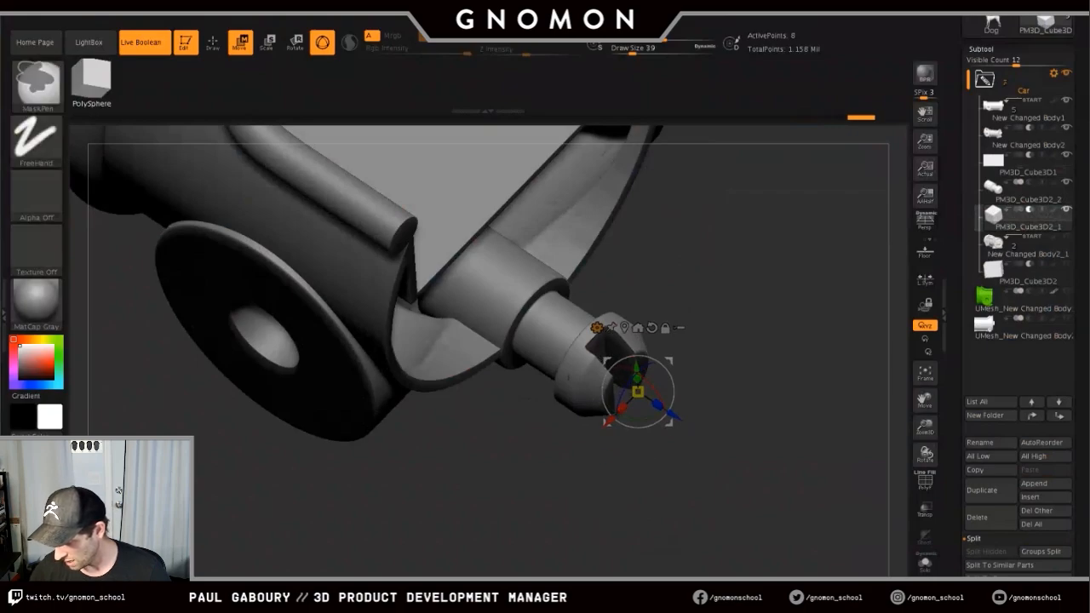
{"action": "mouse_move", "coordinate": [630, 399]}
{"action": "right_mouse_down", "text": "ctrl"}
{"action": "mouse_move", "coordinate": [631, 324]}
{"action": "mouse_move", "coordinate": [660, 404]}
{"action": "mouse_move", "coordinate": [662, 464]}
{"action": "right_mouse_up", "text": "ctrl"}
{"action": "right_click_drag", "start_coordinate": [662, 408], "coordinate": [663, 451], "text": "ctrl"}
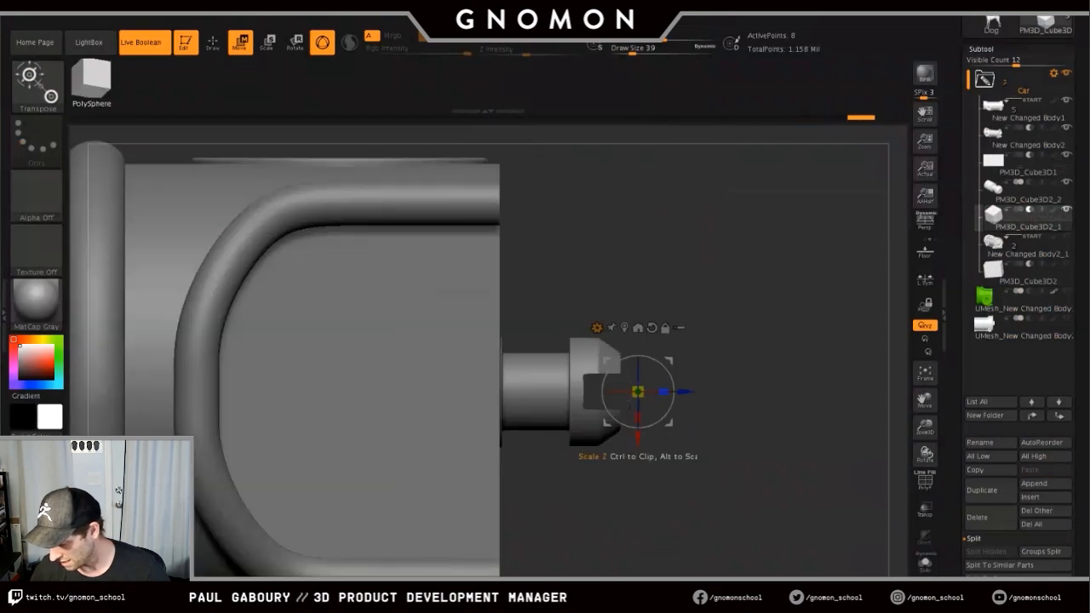
{"action": "left_click_drag", "start_coordinate": [663, 392], "coordinate": [694, 391]}
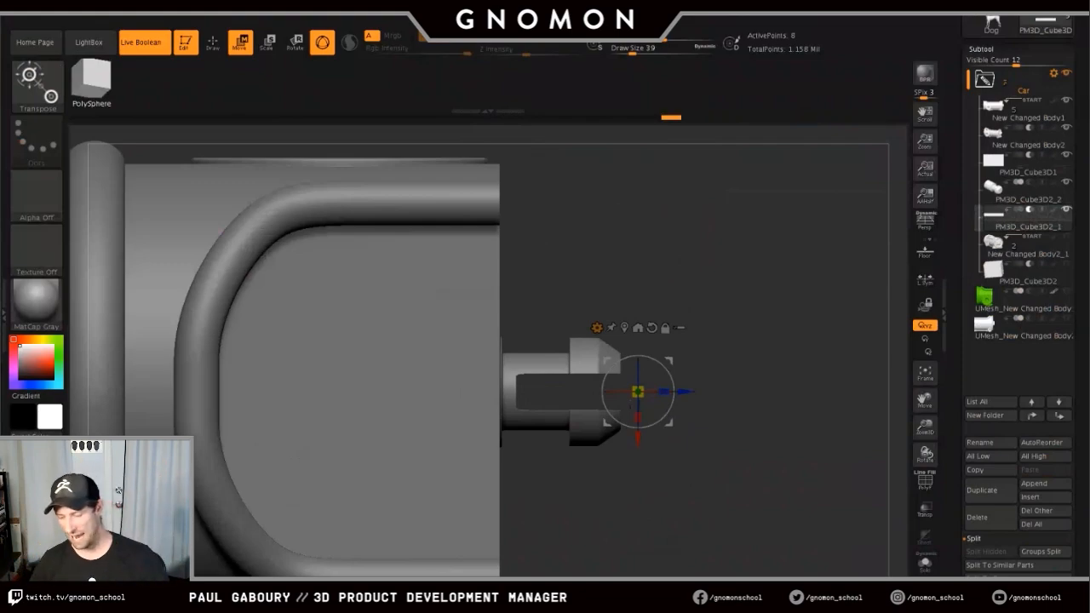
- Duplicate the connector subtool and move the copy below PM3D_Cube3D2, at the end of the rear half's Live Boolean group
{"action": "key", "text": "q"}
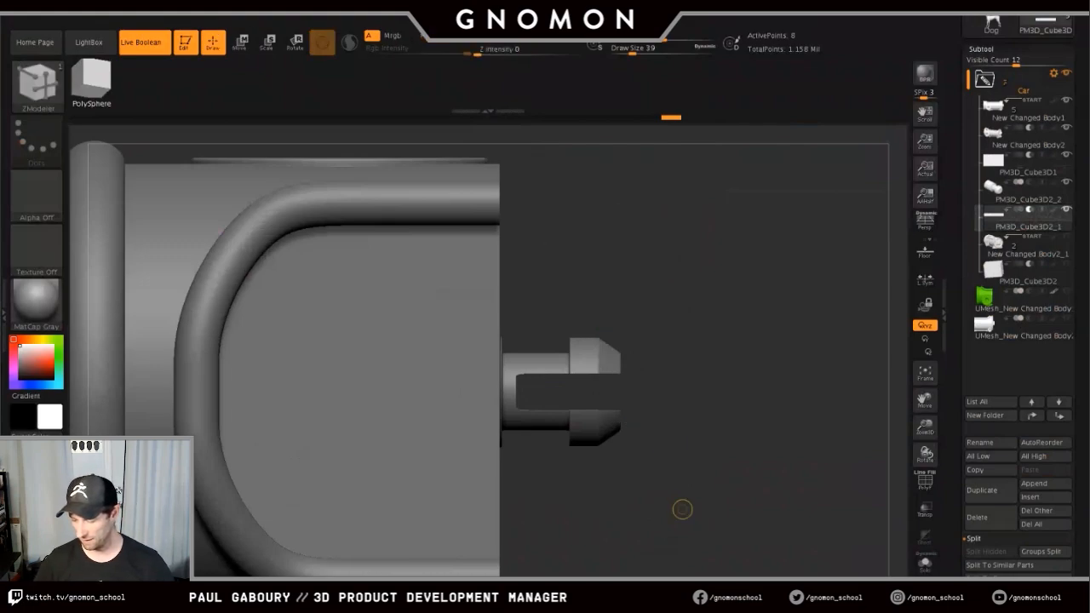
{"action": "key", "text": "ctrl"}
{"action": "mouse_move", "coordinate": [678, 510]}
{"action": "right_mouse_down", "text": "ctrl"}
{"action": "mouse_move", "coordinate": [688, 542]}
{"action": "mouse_move", "coordinate": [673, 468]}
{"action": "mouse_move", "coordinate": [674, 374]}
{"action": "mouse_move", "coordinate": [609, 371]}
{"action": "right_mouse_up", "text": "ctrl"}
{"action": "right_click_drag", "start_coordinate": [600, 328], "coordinate": [705, 512]}
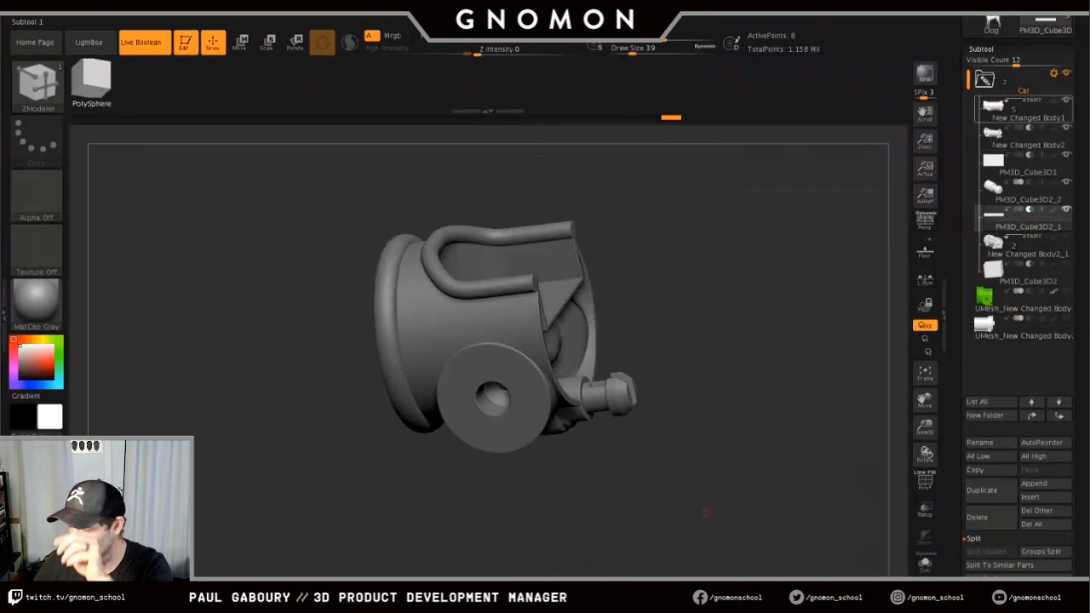
{"action": "mouse_move", "coordinate": [1021, 111]}
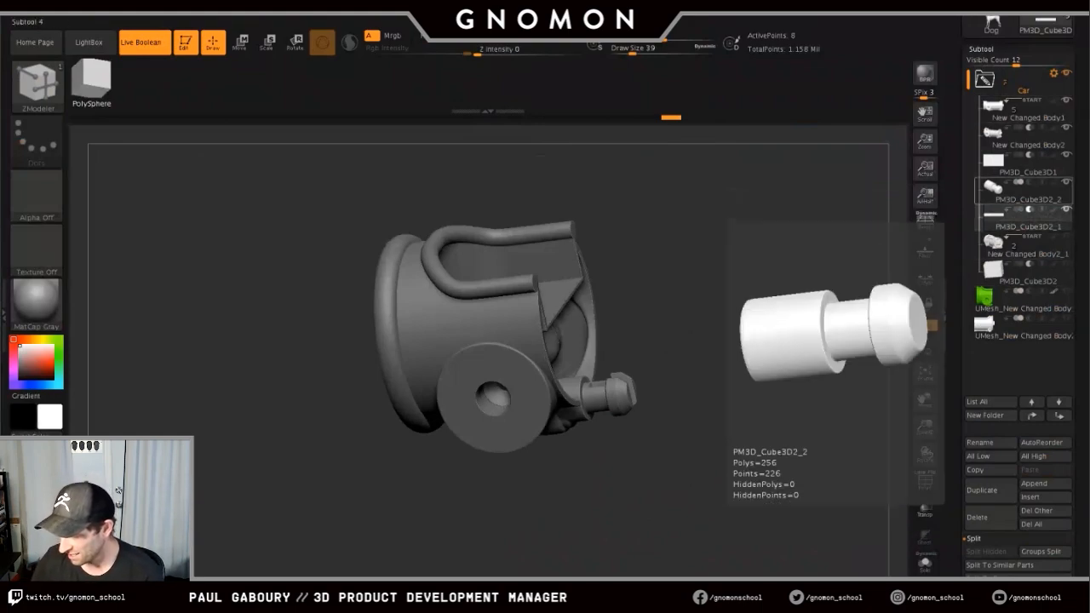
{"action": "left_click", "coordinate": [996, 189]}
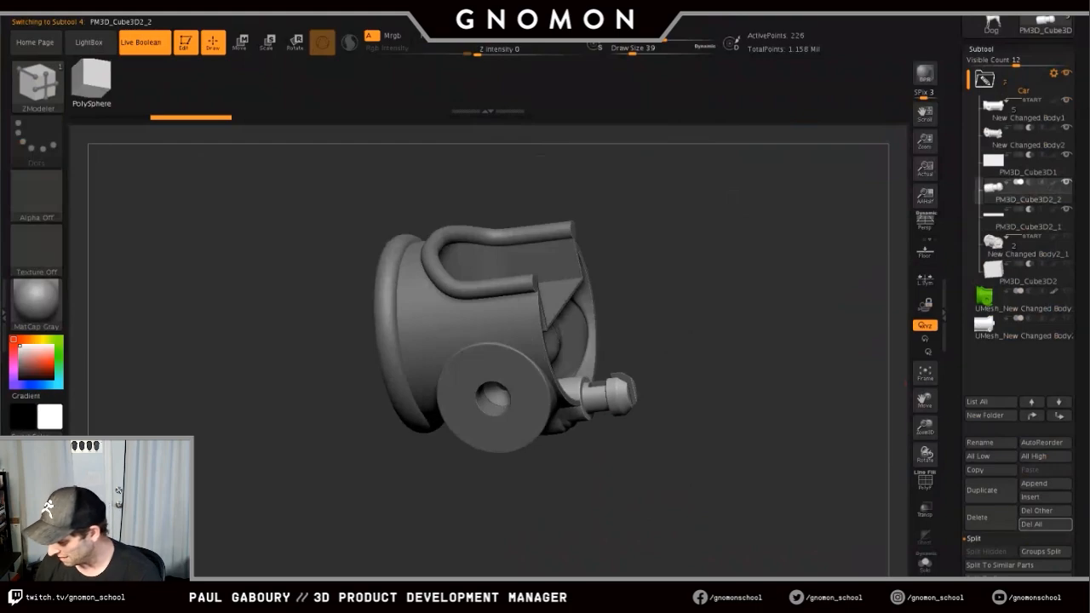
{"action": "left_click", "coordinate": [989, 490]}
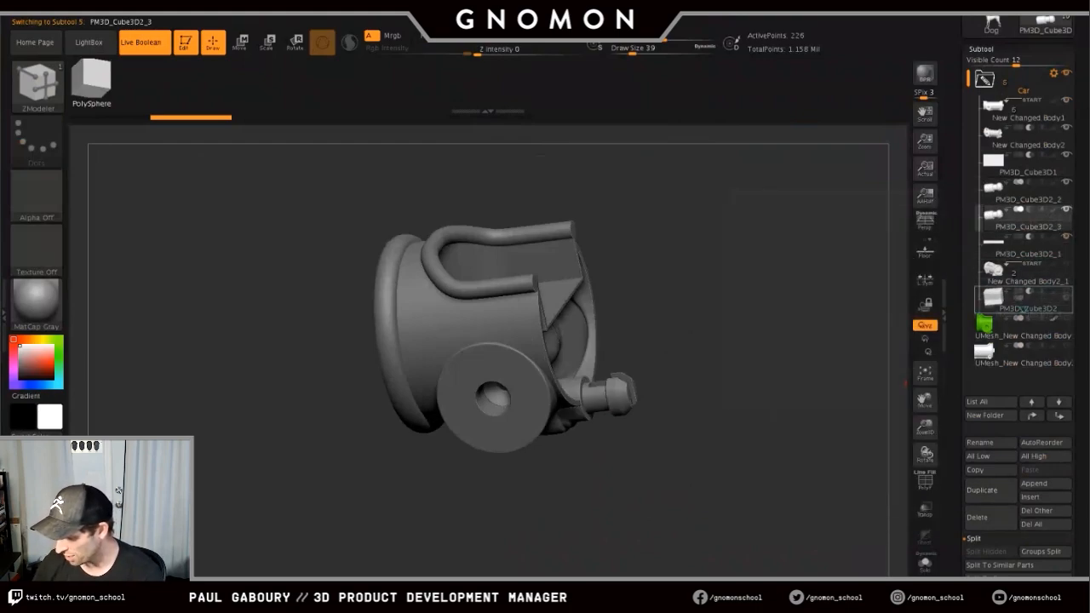
{"action": "left_click_drag", "start_coordinate": [1021, 306], "coordinate": [1020, 308]}
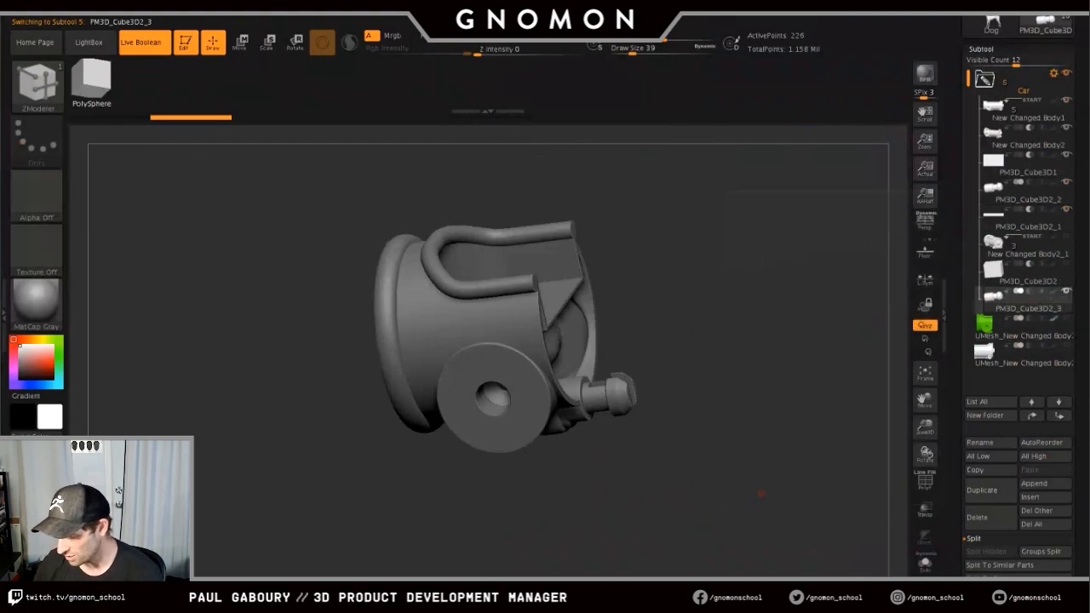
- Show the rear half in place of the front half, check the connector copy against it, and isolate the copy
{"action": "mouse_move", "coordinate": [760, 493]}
{"action": "left_mouse_down"}
{"action": "mouse_move", "coordinate": [776, 502]}
{"action": "mouse_move", "coordinate": [743, 530]}
{"action": "mouse_move", "coordinate": [767, 540]}
{"action": "mouse_move", "coordinate": [761, 499]}
{"action": "left_mouse_up"}
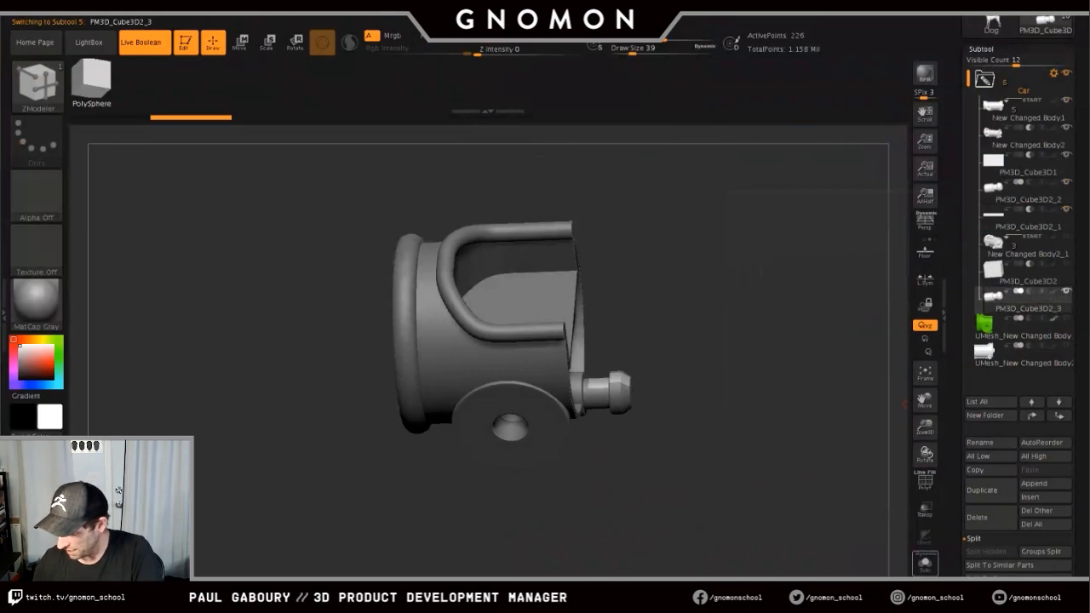
{"action": "left_click", "coordinate": [924, 563]}
{"action": "left_click_drag", "start_coordinate": [638, 490], "coordinate": [700, 501]}
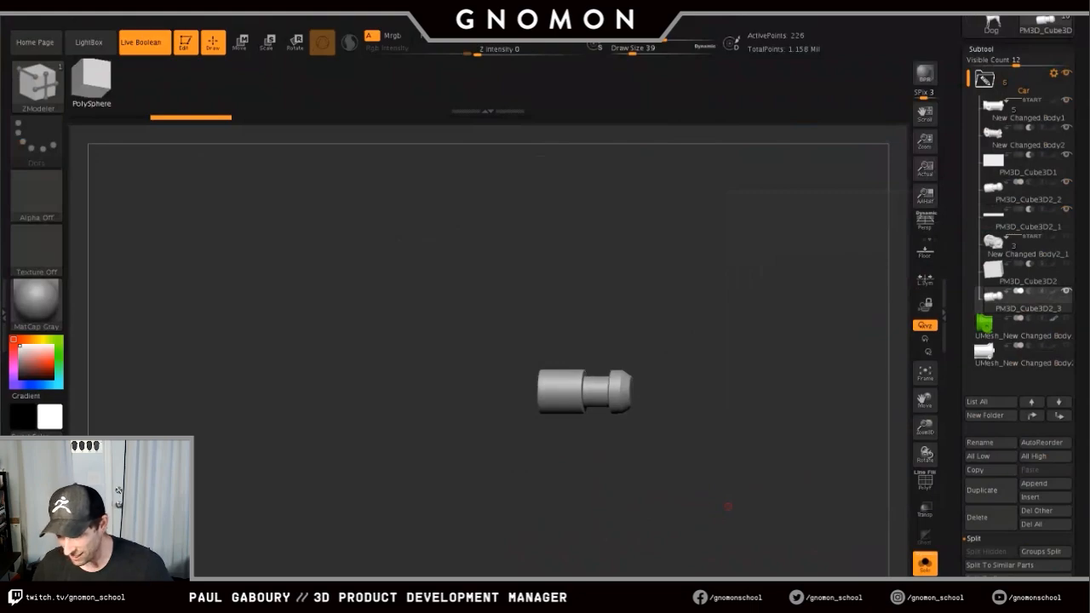
{"action": "right_click_drag", "start_coordinate": [728, 505], "coordinate": [757, 488], "text": "alt"}
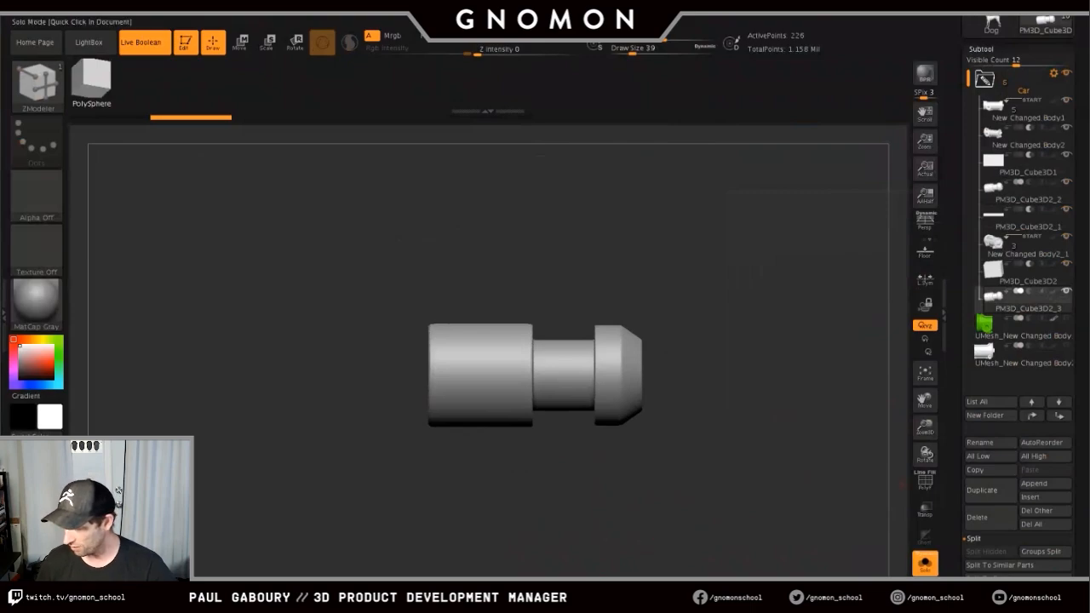
{"action": "left_click", "coordinate": [924, 563]}
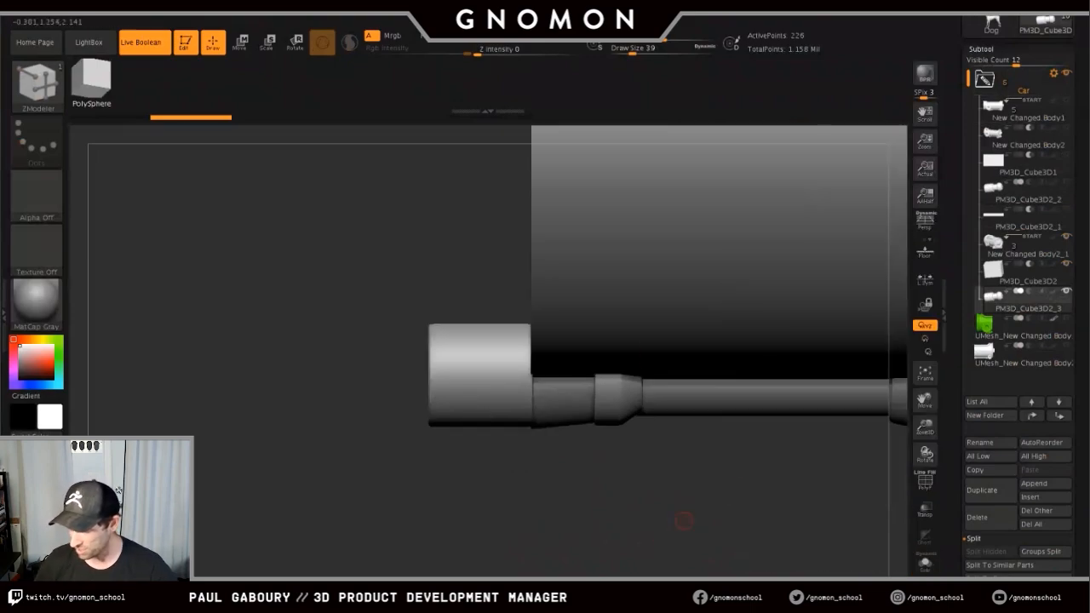
{"action": "mouse_move", "coordinate": [677, 514]}
{"action": "left_mouse_down"}
{"action": "mouse_move", "coordinate": [807, 511]}
{"action": "mouse_move", "coordinate": [678, 511]}
{"action": "mouse_move", "coordinate": [674, 492]}
{"action": "left_mouse_up"}
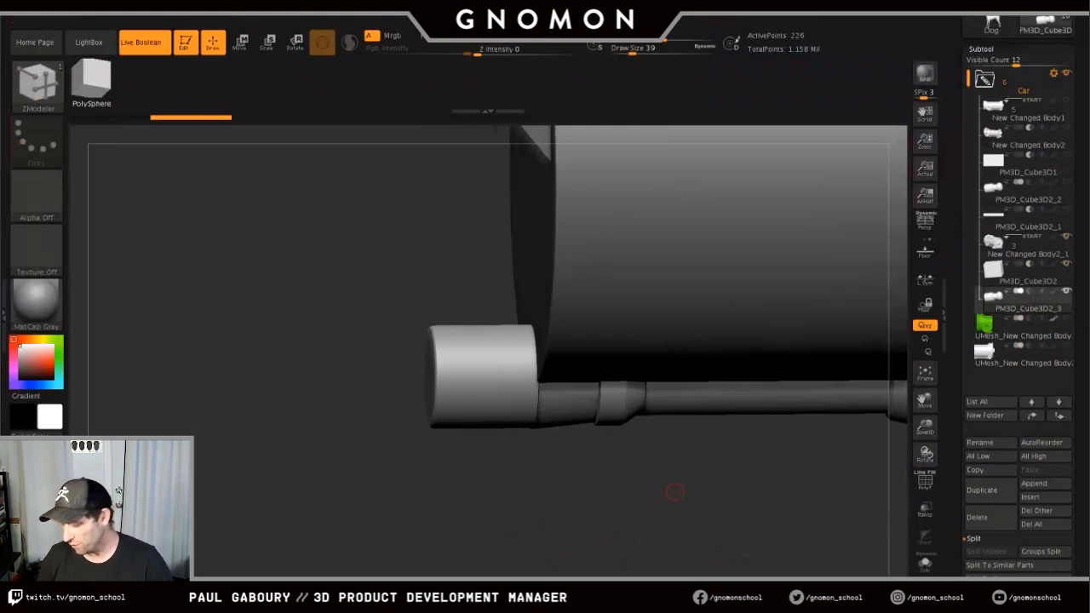
{"action": "left_click", "coordinate": [925, 564]}
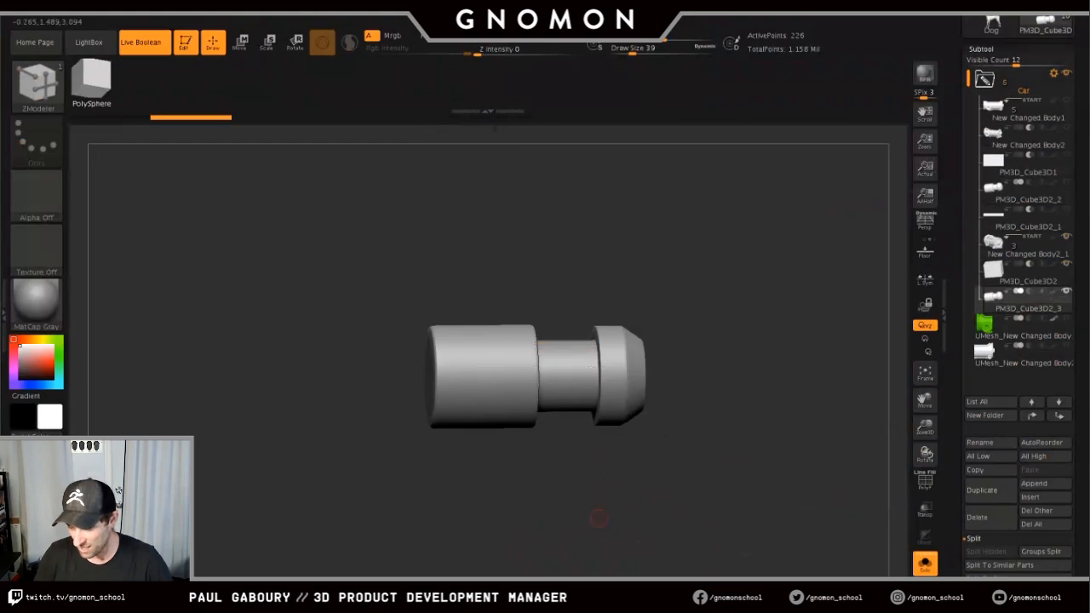
{"action": "left_click_drag", "start_coordinate": [648, 511], "coordinate": [624, 478]}
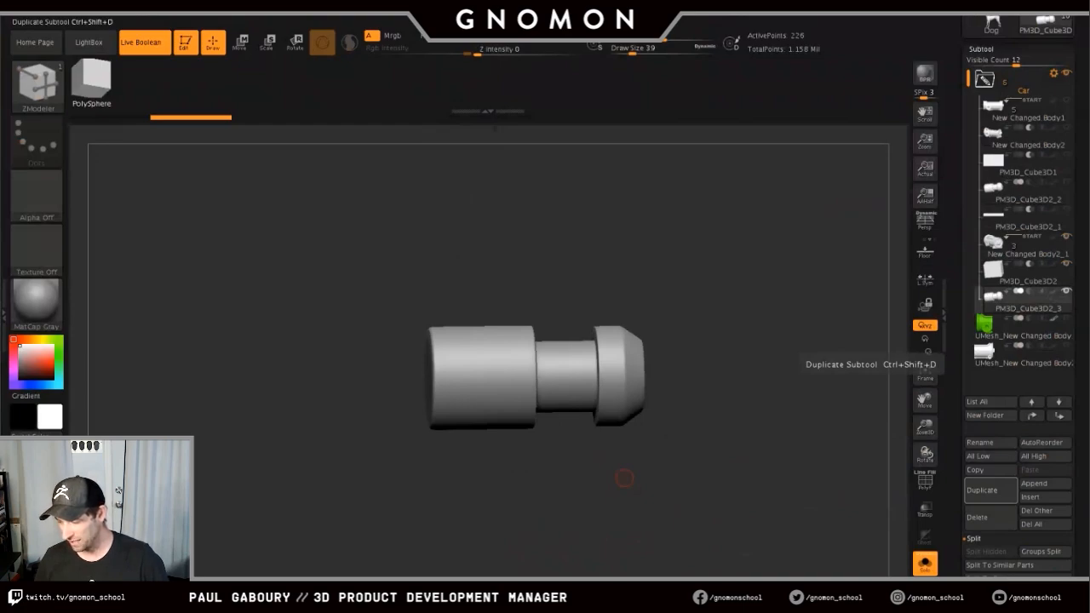
- Duplicate the isolated connector again, centre the gizmo on the new copy, and replace its mesh with a Cylinder 3D primitive
{"action": "left_click", "coordinate": [988, 489]}
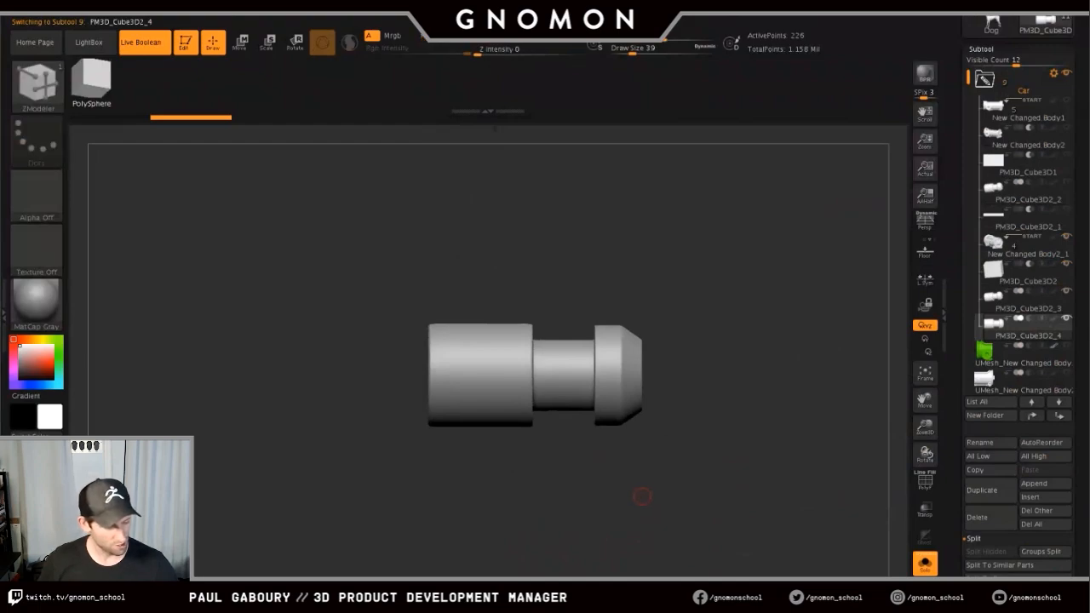
{"action": "key", "text": "w"}
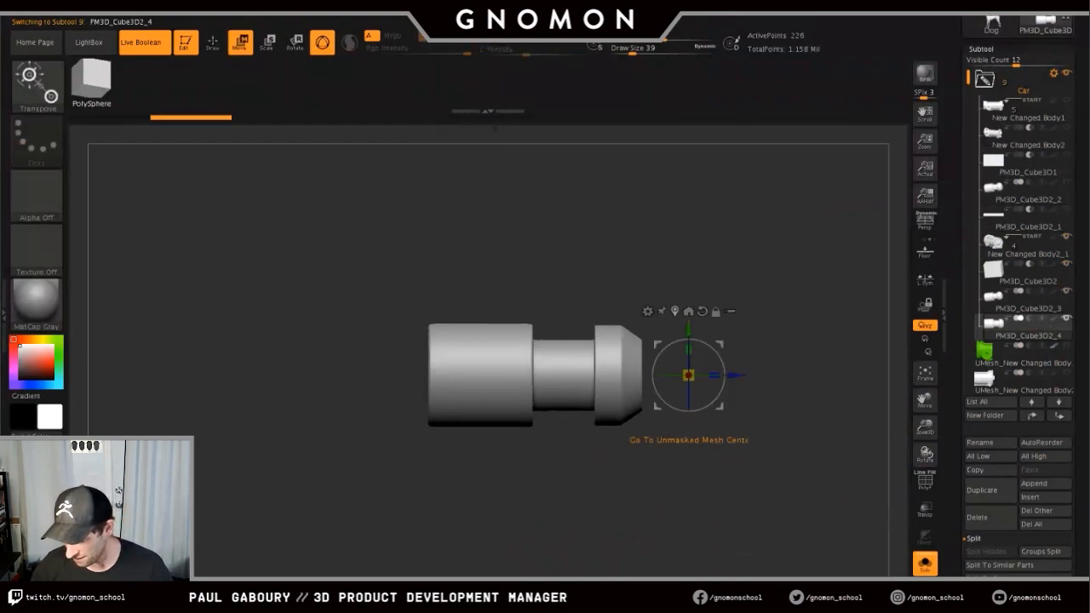
{"action": "left_click", "coordinate": [687, 312]}
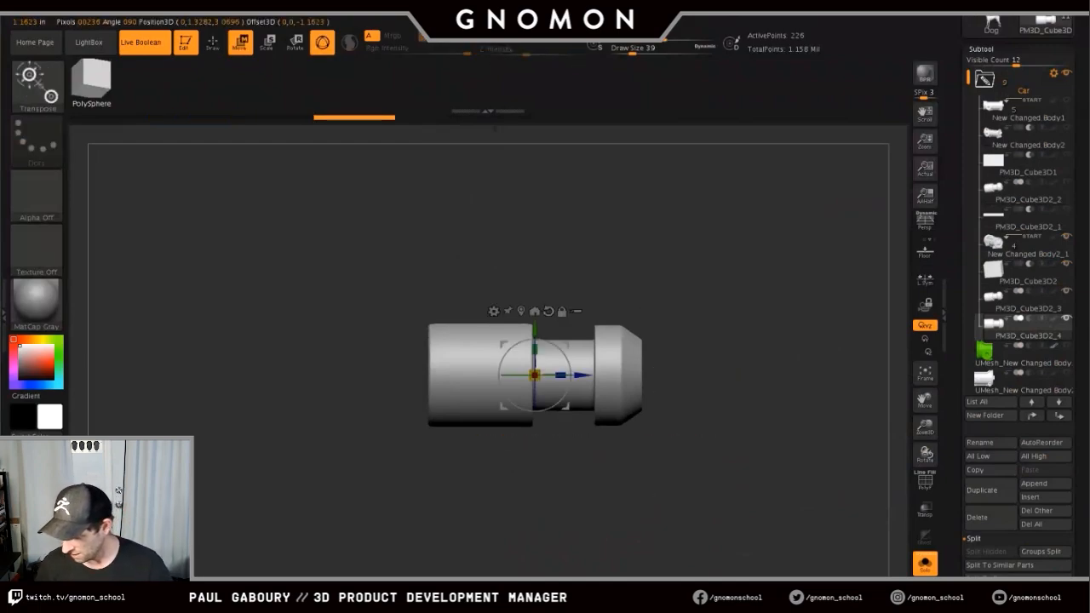
{"action": "left_click_drag", "start_coordinate": [715, 460], "coordinate": [776, 492]}
{"action": "left_click_drag", "start_coordinate": [776, 492], "coordinate": [800, 515], "text": "alt"}
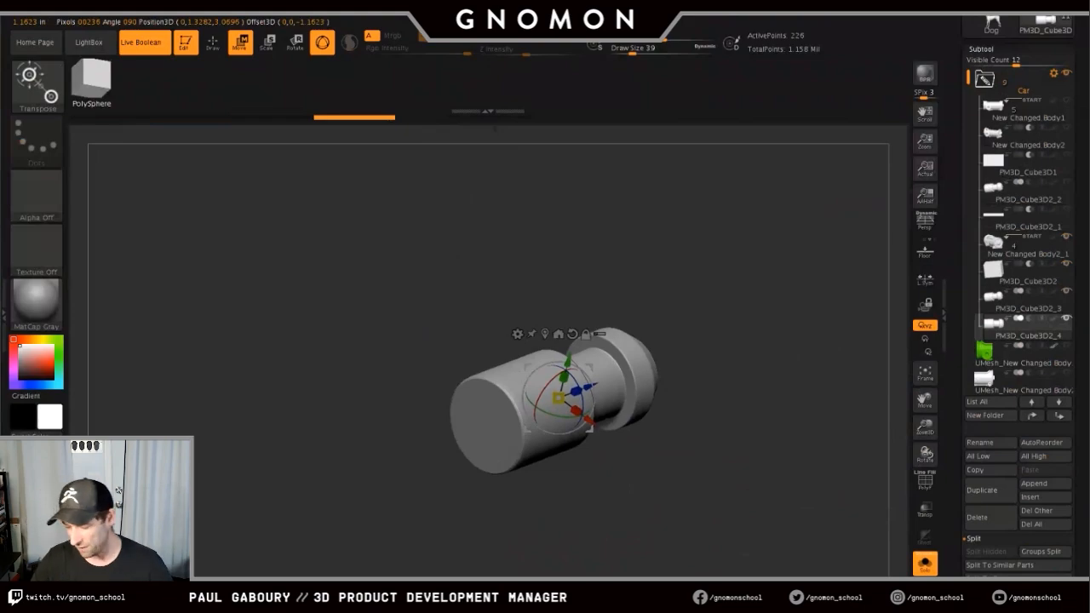
{"action": "left_click", "coordinate": [516, 333]}
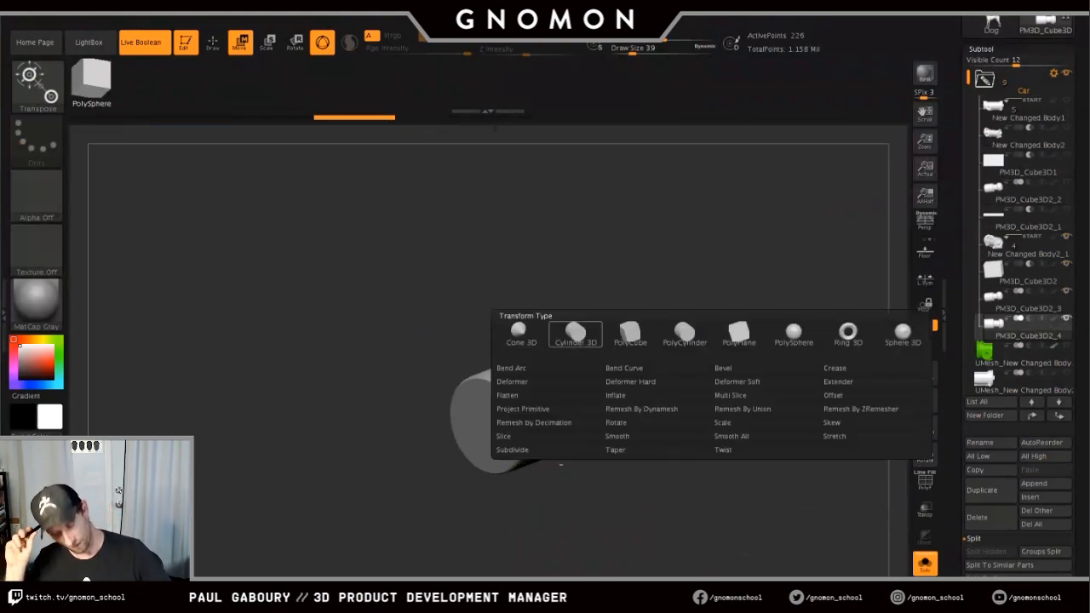
{"action": "left_click", "coordinate": [575, 332]}
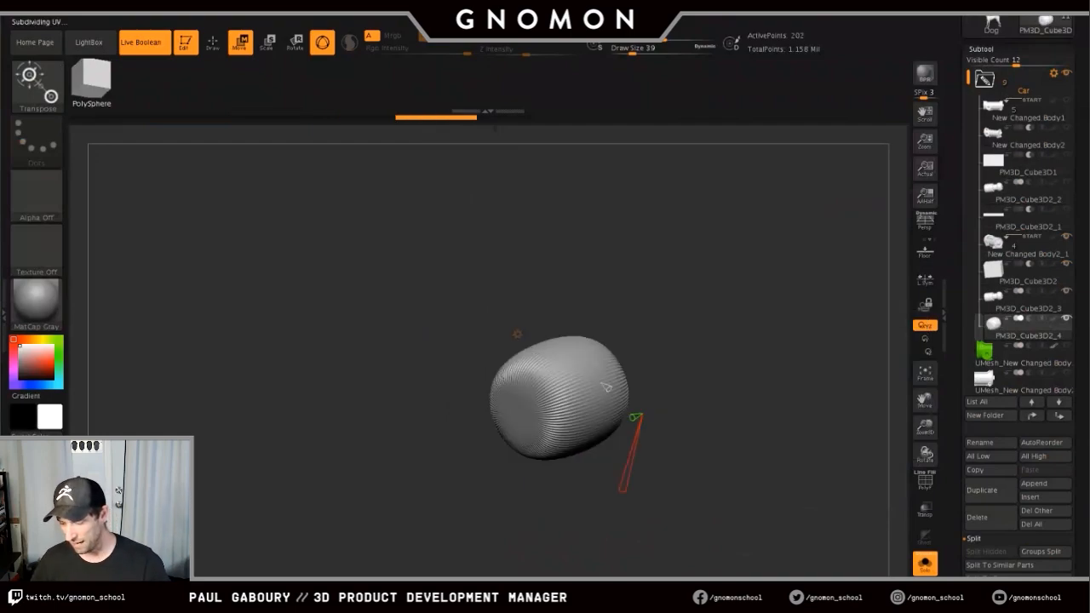
- Crease the new cylinder's rim edges so its end caps stay sharp under Dynamic Subdivision
{"action": "left_click_drag", "start_coordinate": [732, 503], "coordinate": [693, 502]}
{"action": "left_click_drag", "start_coordinate": [1079, 481], "coordinate": [1078, 66]}
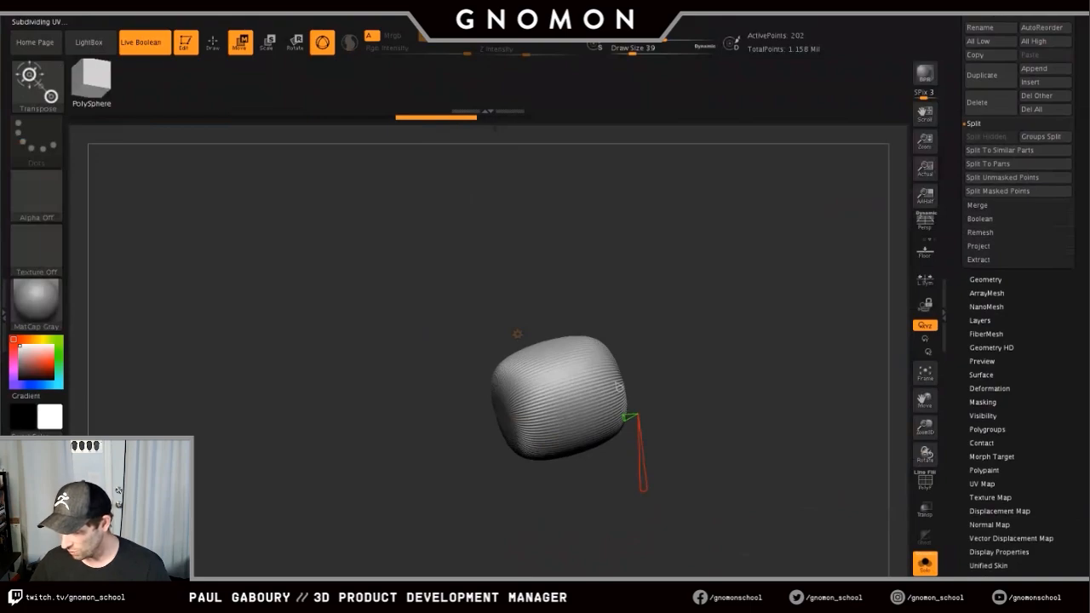
{"action": "left_click", "coordinate": [985, 279]}
{"action": "left_click", "coordinate": [978, 495]}
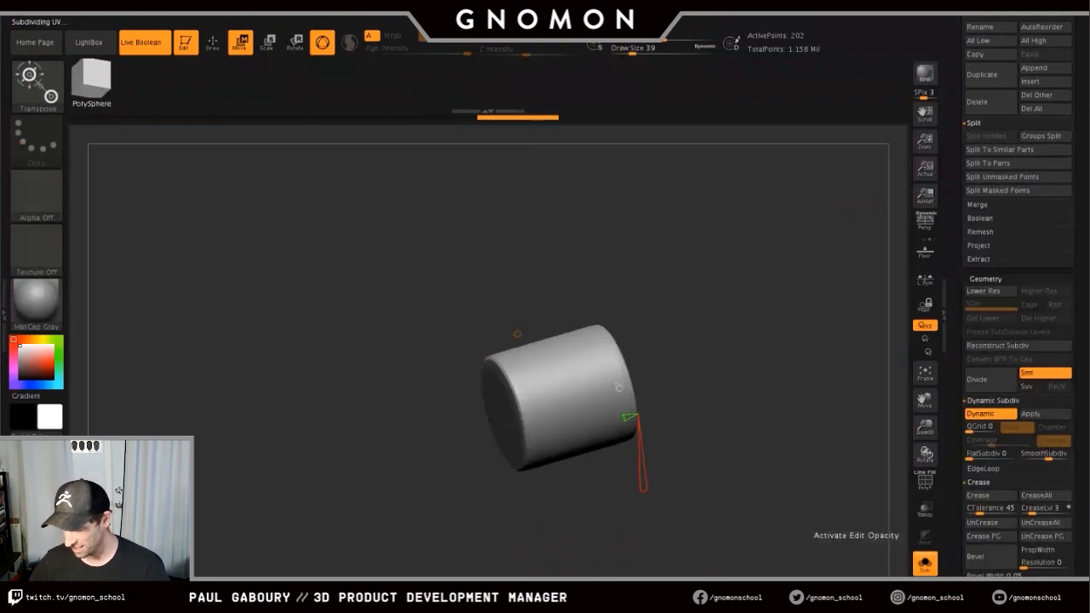
{"action": "mouse_move", "coordinate": [728, 529]}
{"action": "left_mouse_down"}
{"action": "mouse_move", "coordinate": [770, 530]}
{"action": "mouse_move", "coordinate": [725, 530]}
{"action": "left_mouse_up"}
- Insert one edge loop into each end cap of the cylinder with ZModeler, between the rim and the centre
{"action": "key", "text": "q"}
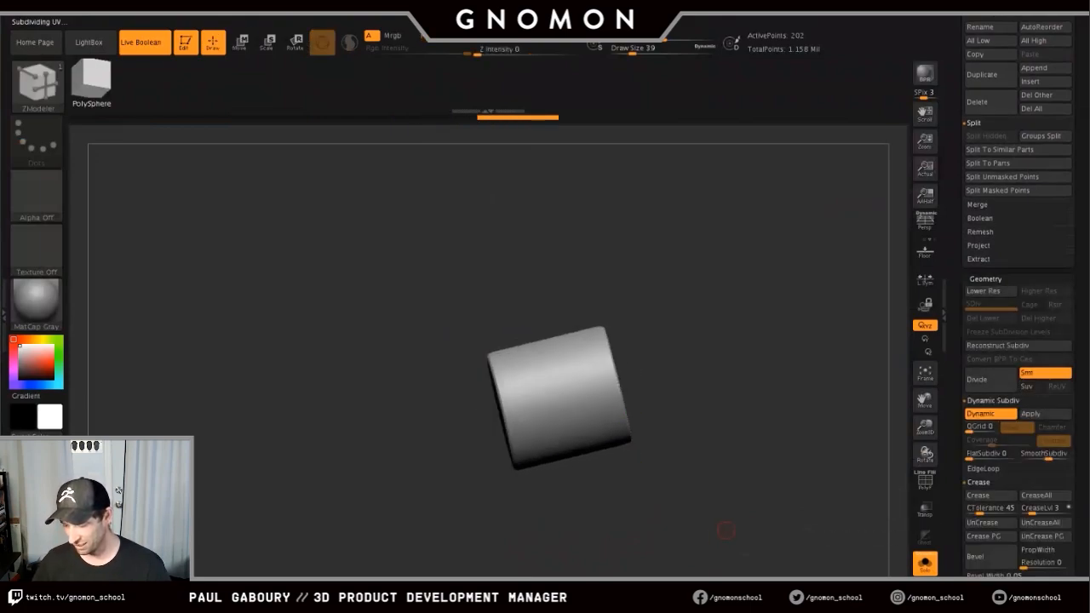
{"action": "mouse_move", "coordinate": [725, 530]}
{"action": "right_mouse_down"}
{"action": "mouse_move", "coordinate": [694, 535]}
{"action": "mouse_move", "coordinate": [723, 551]}
{"action": "mouse_move", "coordinate": [664, 489]}
{"action": "right_mouse_up"}
{"action": "key", "text": "shift+f"}
{"action": "key", "text": "space"}
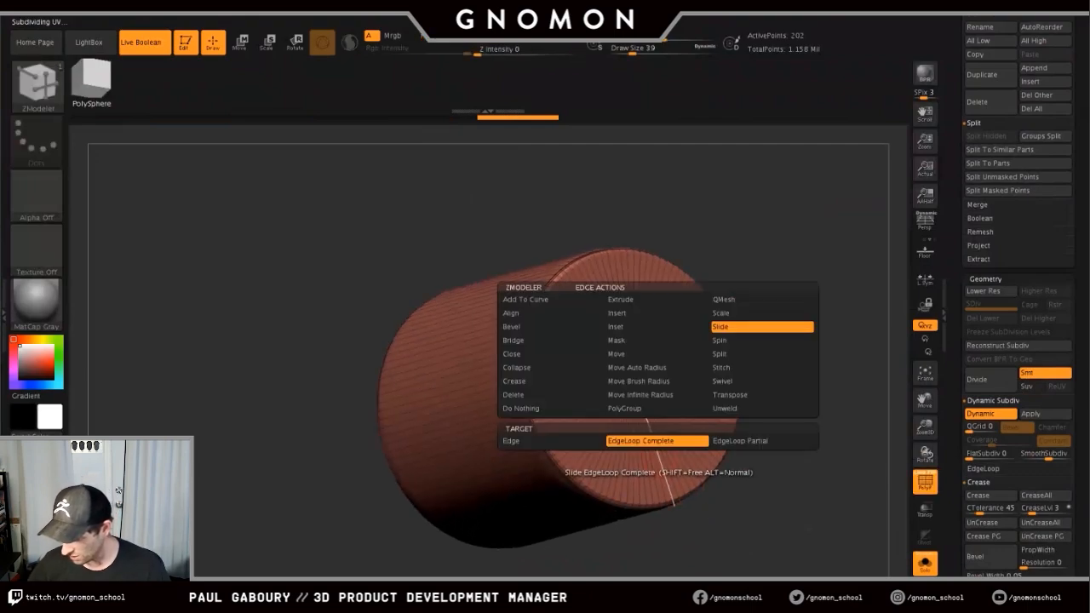
{"action": "left_click", "coordinate": [617, 313]}
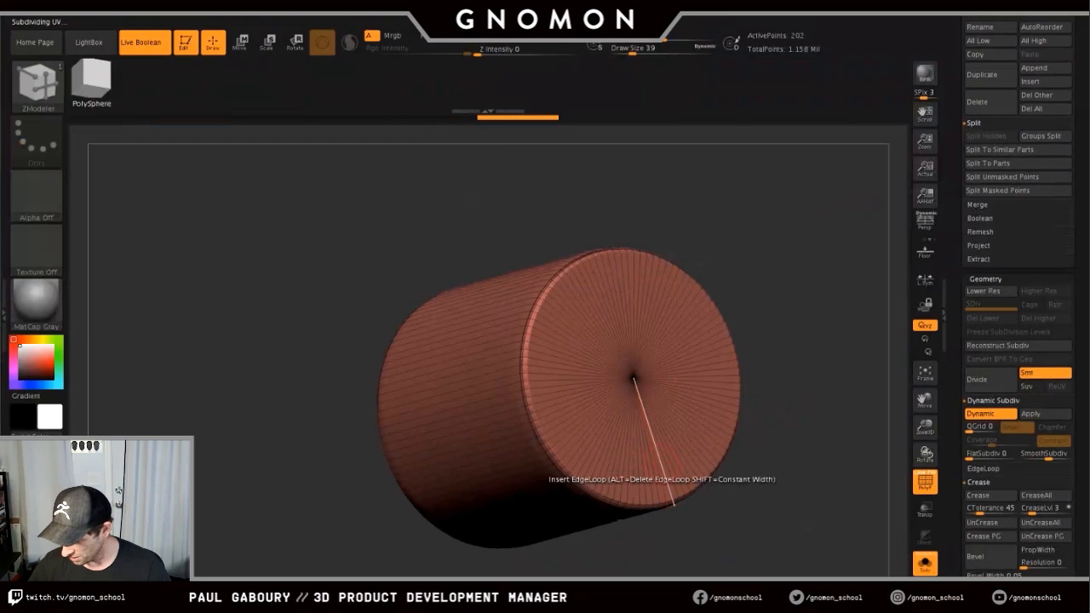
{"action": "left_click_drag", "start_coordinate": [661, 455], "coordinate": [658, 442]}
{"action": "right_click_drag", "start_coordinate": [659, 442], "coordinate": [783, 437]}
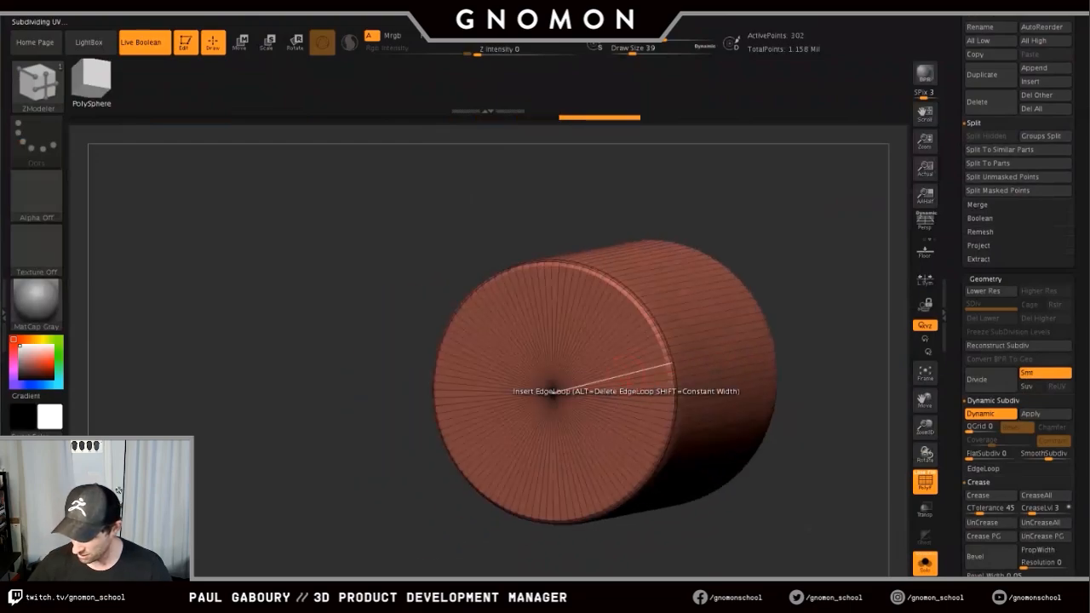
{"action": "left_click", "coordinate": [640, 372]}
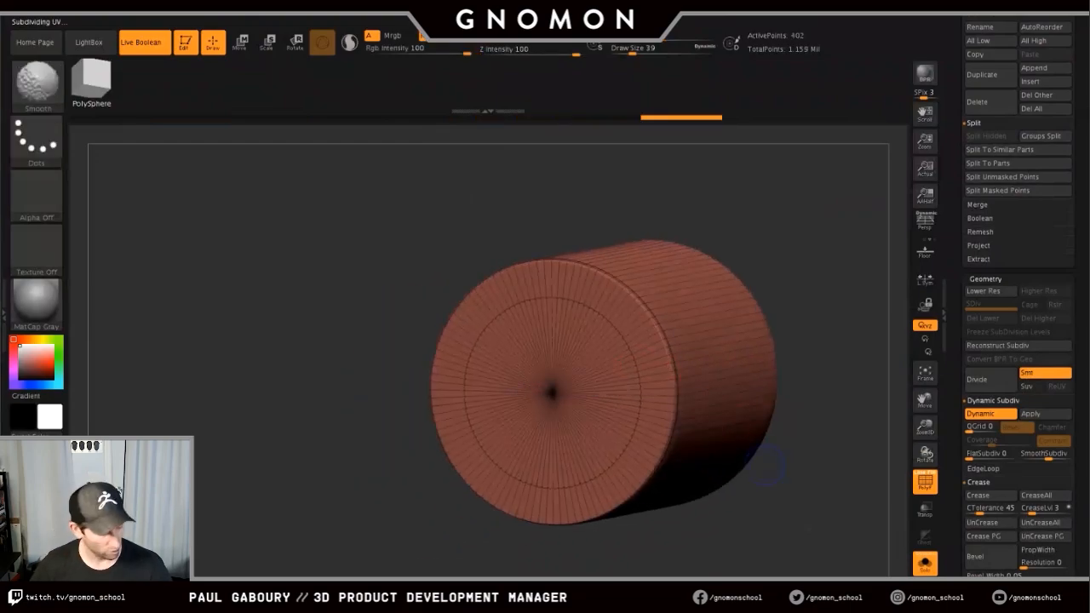
- Leave solo mode and hide the car body parts so only the connector copy and the cylinder are shown
{"action": "key", "text": "shift+f"}
{"action": "mouse_move", "coordinate": [779, 521]}
{"action": "right_mouse_down", "text": "ctrl"}
{"action": "mouse_move", "coordinate": [715, 482]}
{"action": "mouse_move", "coordinate": [551, 492]}
{"action": "right_mouse_up", "text": "ctrl"}
{"action": "left_click_drag", "start_coordinate": [1078, 128], "coordinate": [1078, 527]}
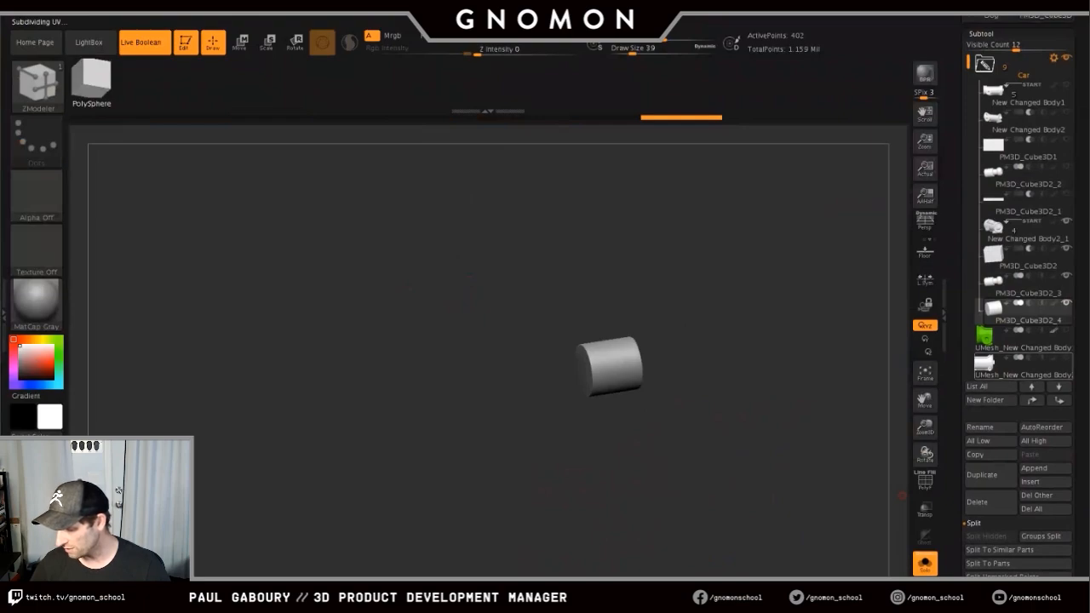
{"action": "left_click", "coordinate": [924, 564]}
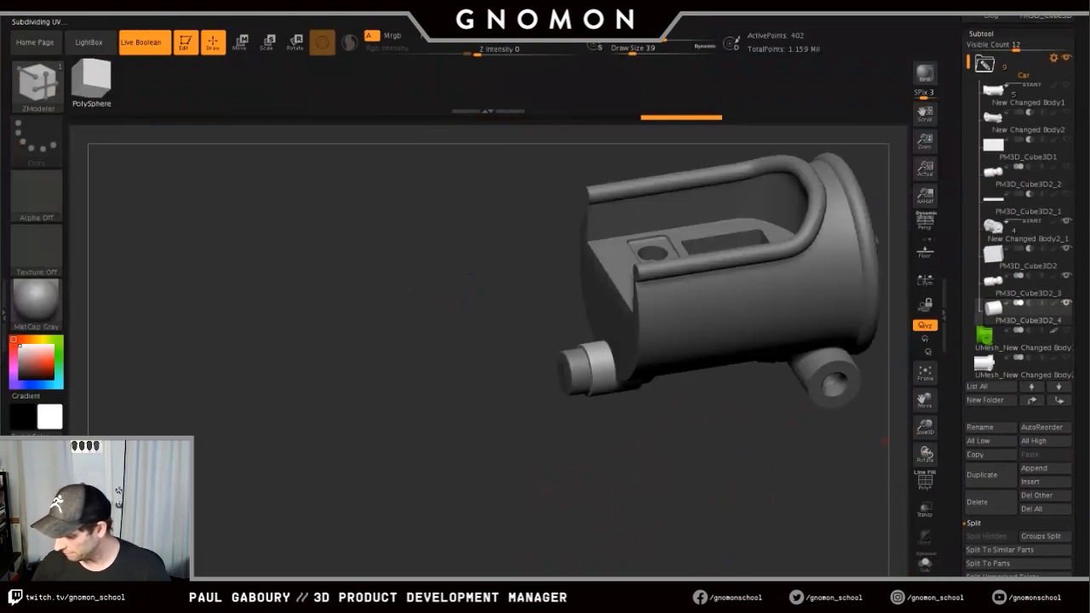
{"action": "left_click", "coordinate": [1066, 249]}
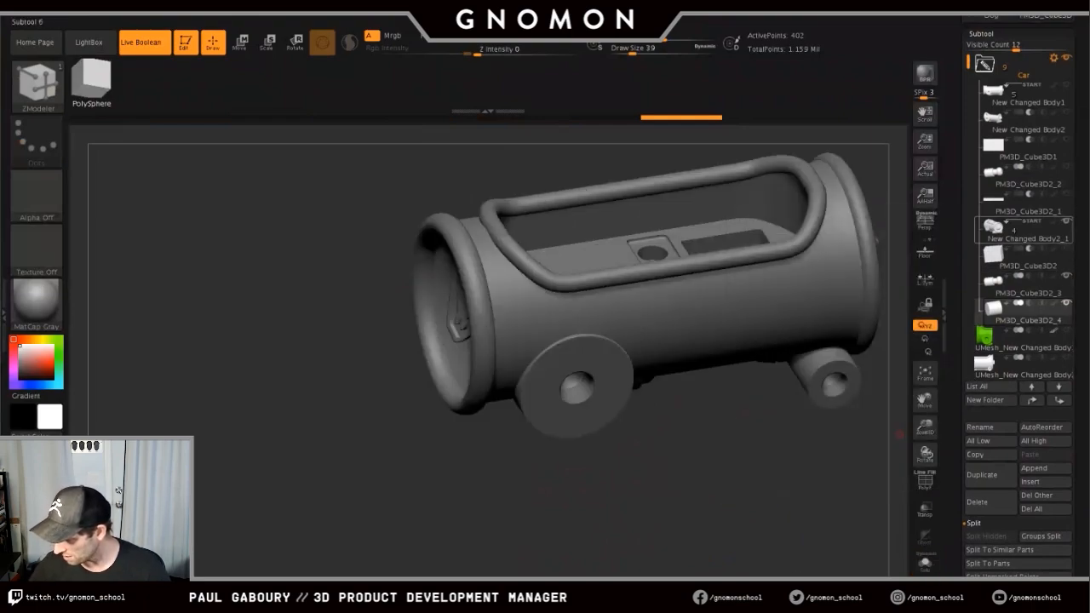
{"action": "left_click_drag", "start_coordinate": [899, 434], "coordinate": [868, 392]}
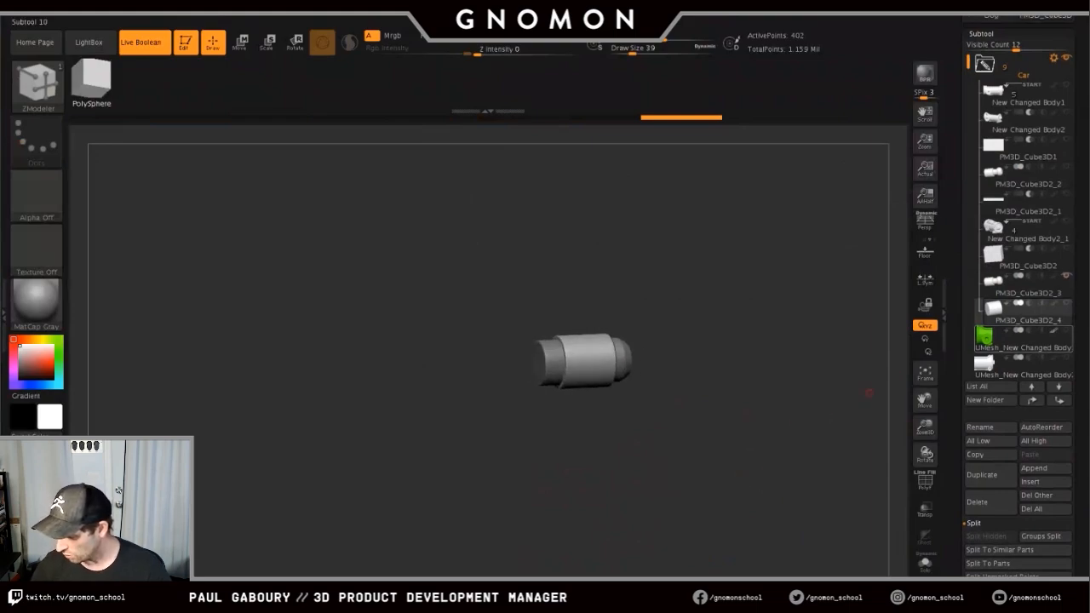
{"action": "left_click_drag", "start_coordinate": [809, 451], "coordinate": [717, 459], "text": "alt"}
{"action": "left_click", "coordinate": [1066, 303]}
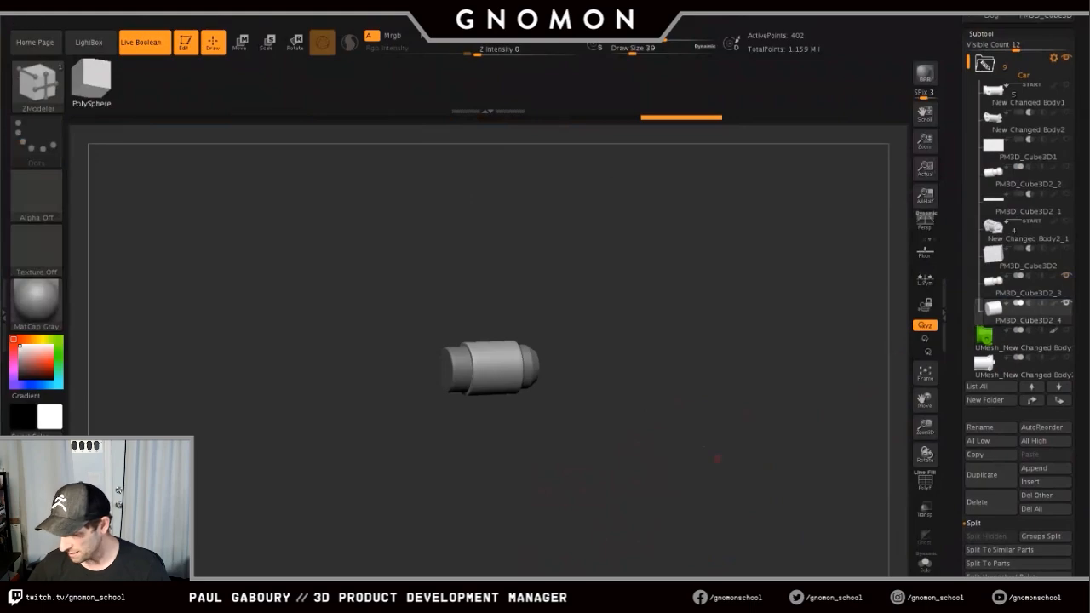
- With transparency on, scale the cylinder up around the connector copy, then shift and lengthen it along its axis until it encloses the tapered tip
{"action": "mouse_move", "coordinate": [996, 308]}
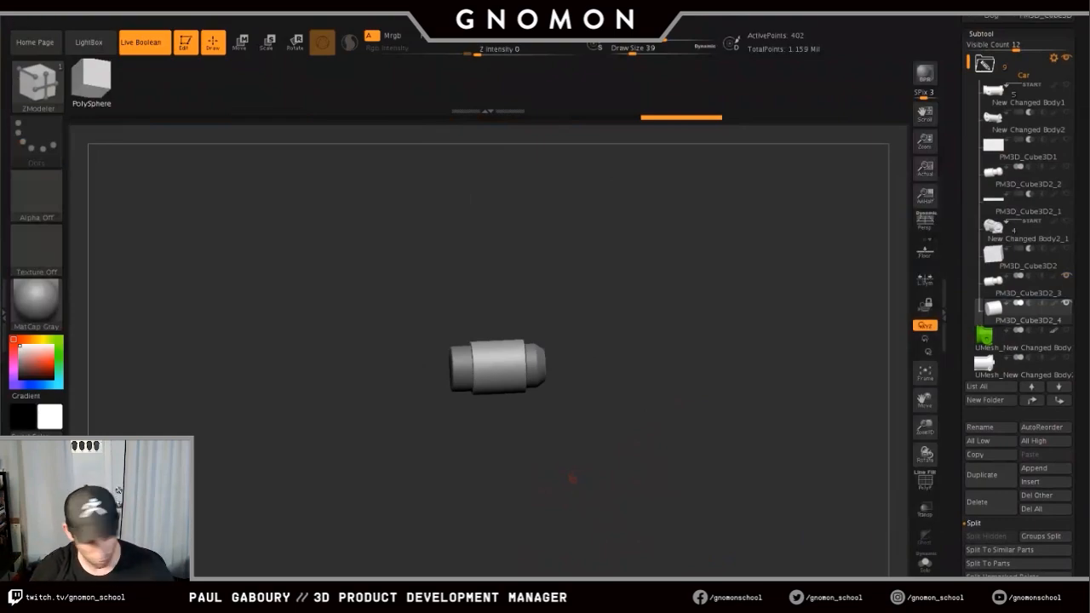
{"action": "left_click_drag", "start_coordinate": [572, 479], "coordinate": [563, 470], "text": "shift"}
{"action": "right_click_drag", "start_coordinate": [563, 469], "coordinate": [620, 523], "text": "ctrl"}
{"action": "mouse_move", "coordinate": [619, 523]}
{"action": "right_mouse_down", "text": "alt"}
{"action": "mouse_move", "coordinate": [629, 488]}
{"action": "mouse_move", "coordinate": [678, 516]}
{"action": "right_mouse_up", "text": "alt"}
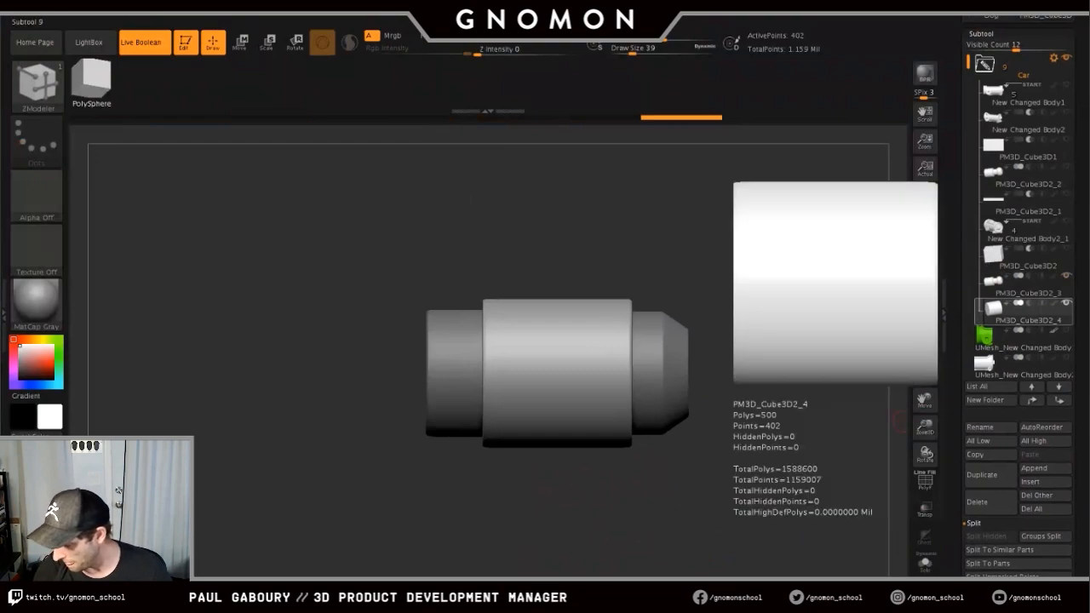
{"action": "left_click_drag", "start_coordinate": [701, 486], "coordinate": [676, 505]}
{"action": "key", "text": "w"}
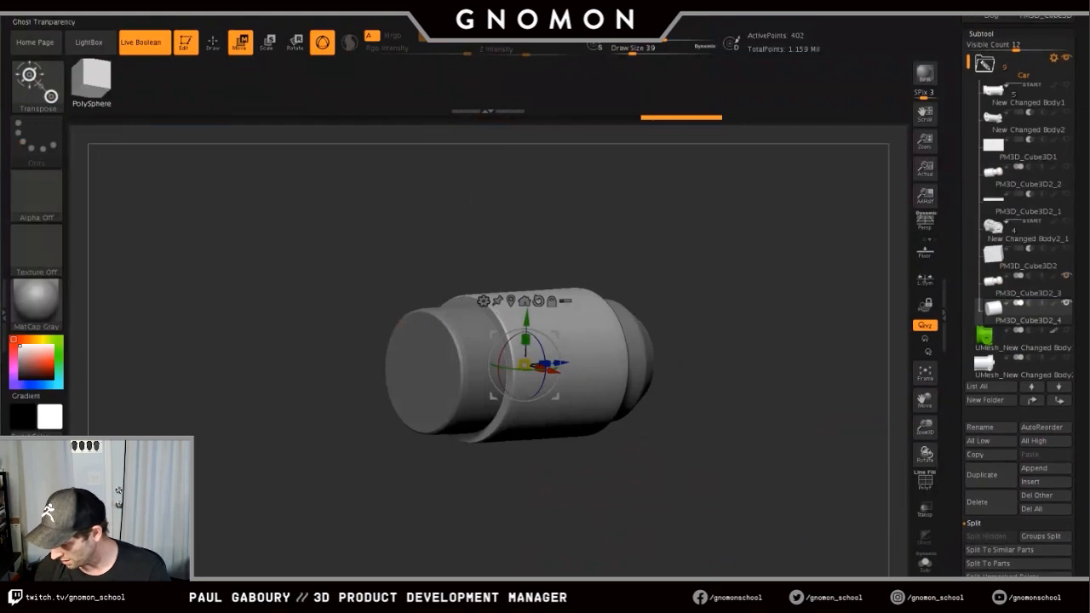
{"action": "left_click", "coordinate": [924, 510]}
{"action": "right_click_drag", "start_coordinate": [749, 504], "coordinate": [692, 544], "text": "shift"}
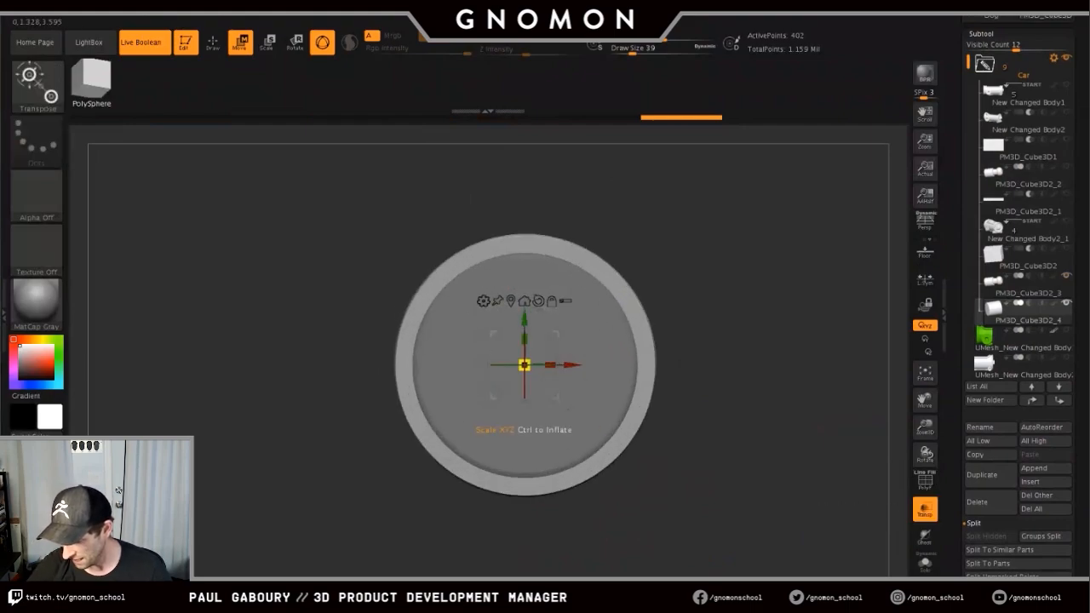
{"action": "left_click_drag", "start_coordinate": [524, 365], "coordinate": [547, 356]}
{"action": "mouse_move", "coordinate": [546, 374]}
{"action": "right_mouse_down"}
{"action": "mouse_move", "coordinate": [460, 383]}
{"action": "mouse_move", "coordinate": [546, 375]}
{"action": "right_mouse_up"}
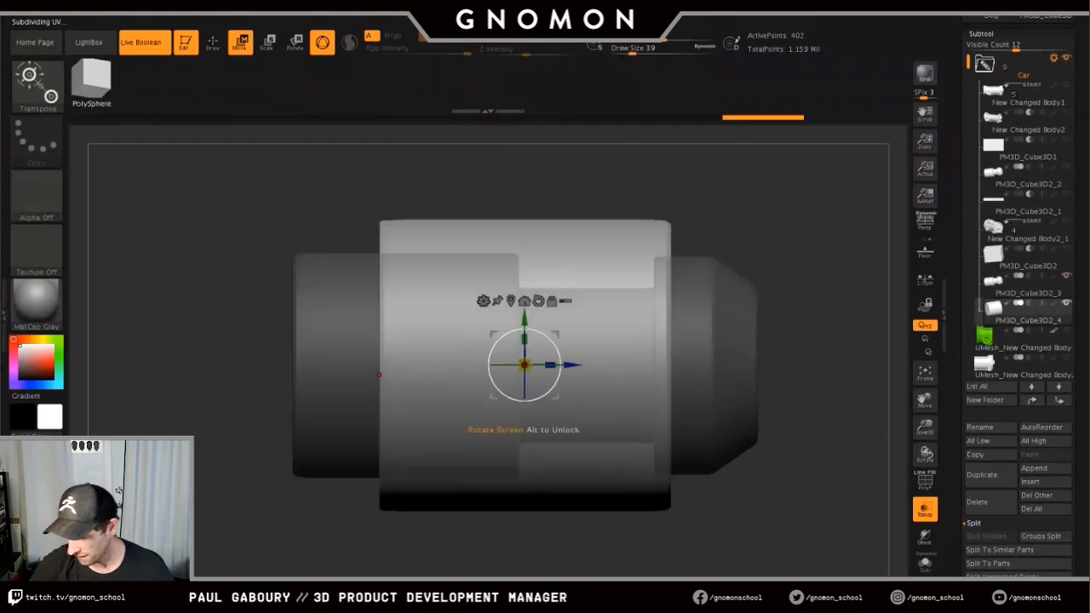
{"action": "left_click_drag", "start_coordinate": [573, 365], "coordinate": [697, 365]}
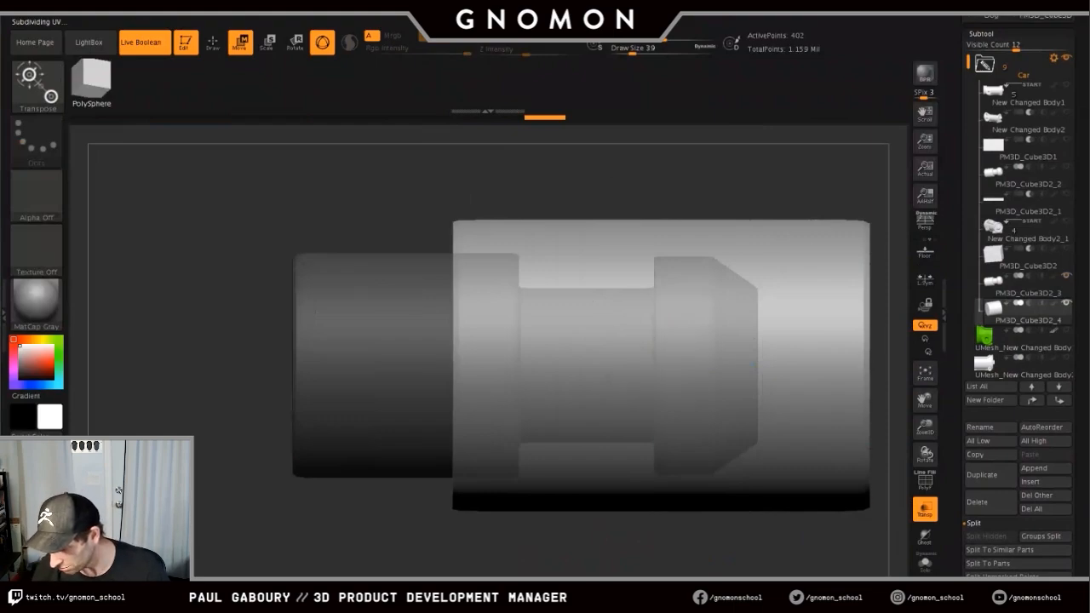
{"action": "mouse_move", "coordinate": [723, 400]}
{"action": "right_mouse_down", "text": "alt"}
{"action": "mouse_move", "coordinate": [681, 355]}
{"action": "mouse_move", "coordinate": [681, 298]}
{"action": "mouse_move", "coordinate": [724, 315]}
{"action": "mouse_move", "coordinate": [697, 338]}
{"action": "mouse_move", "coordinate": [717, 356]}
{"action": "right_mouse_up", "text": "alt"}
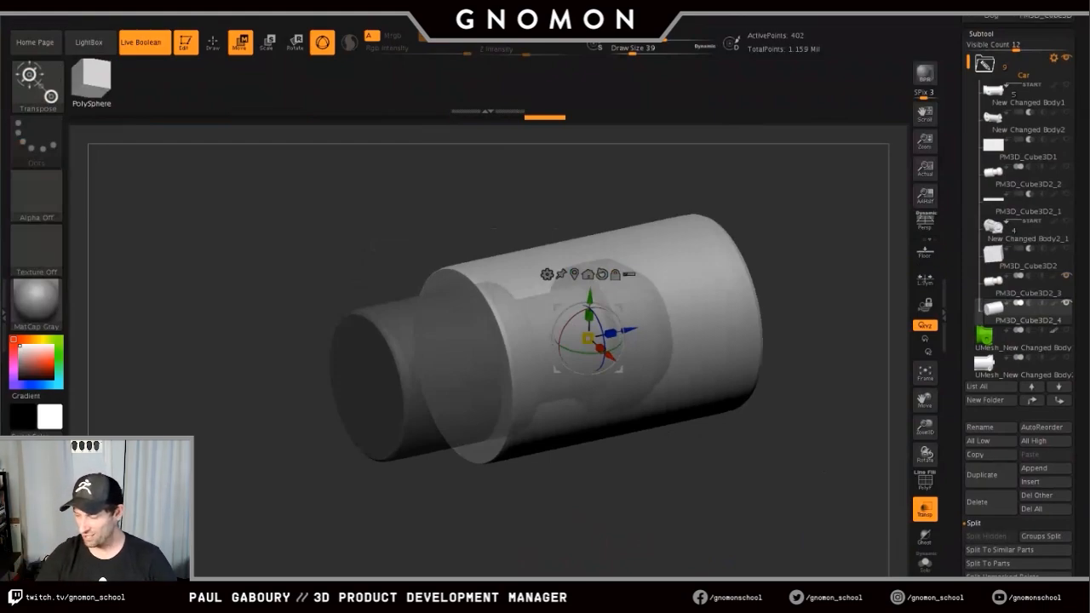
- Place the connector copy PM3D_Cube3D2_3 below the cylinder, set it to subtract, and turn transparency off to preview the hollow socket
{"action": "left_click", "coordinate": [1018, 287]}
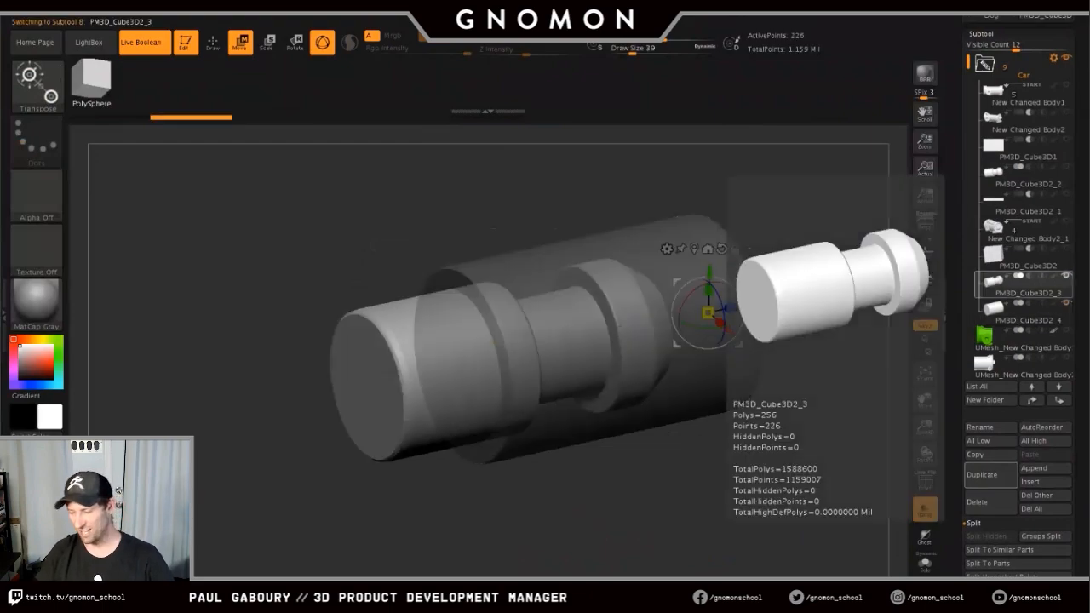
{"action": "left_click_drag", "start_coordinate": [1023, 322], "coordinate": [1024, 322]}
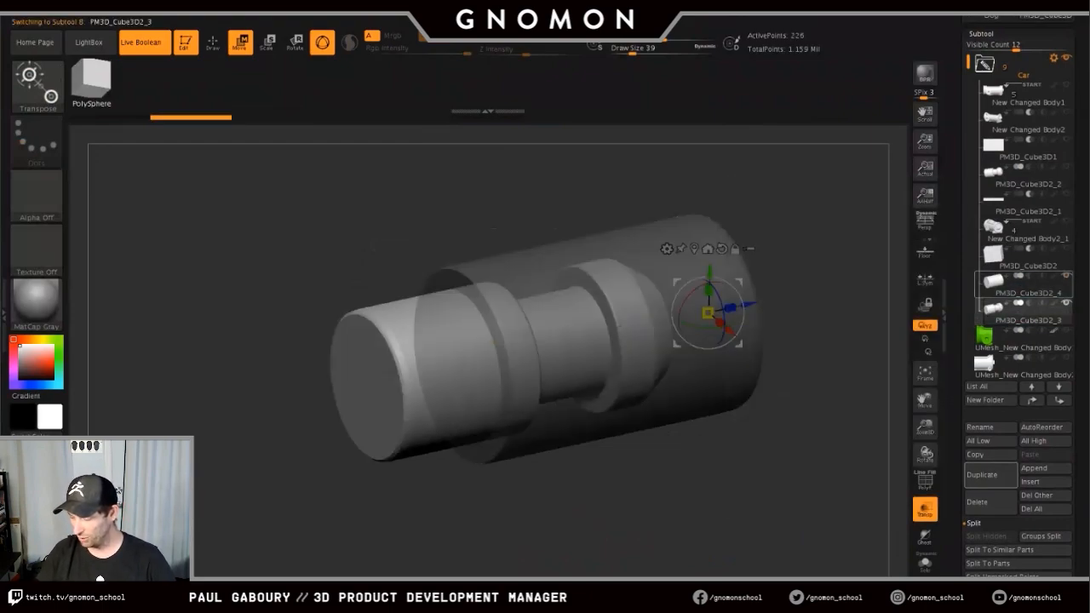
{"action": "left_click", "coordinate": [1029, 304]}
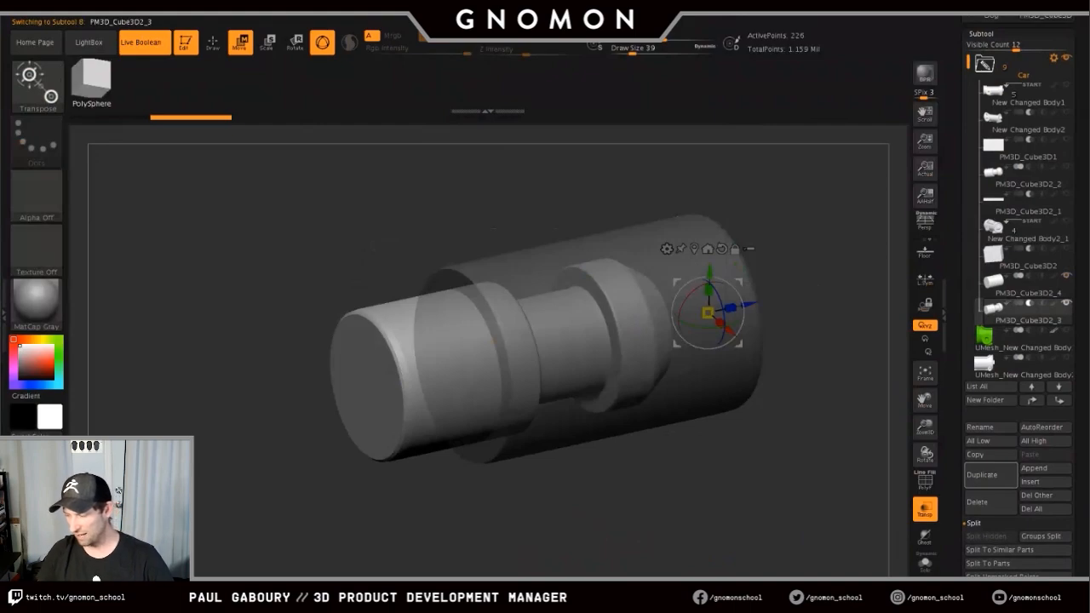
{"action": "left_click", "coordinate": [925, 509]}
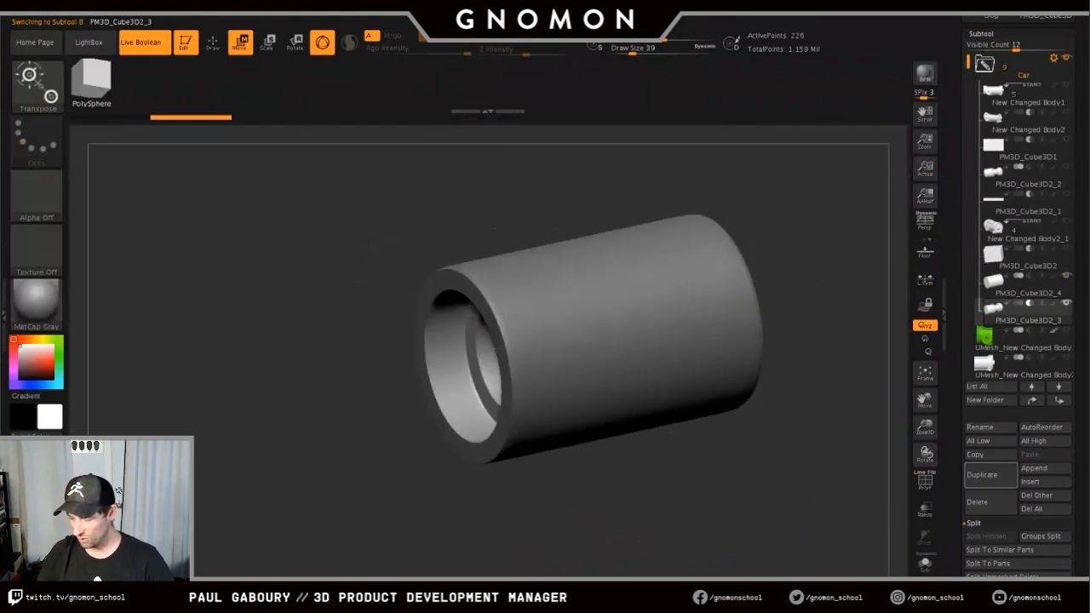
{"action": "left_click_drag", "start_coordinate": [732, 504], "coordinate": [803, 511]}
{"action": "key", "text": "q"}
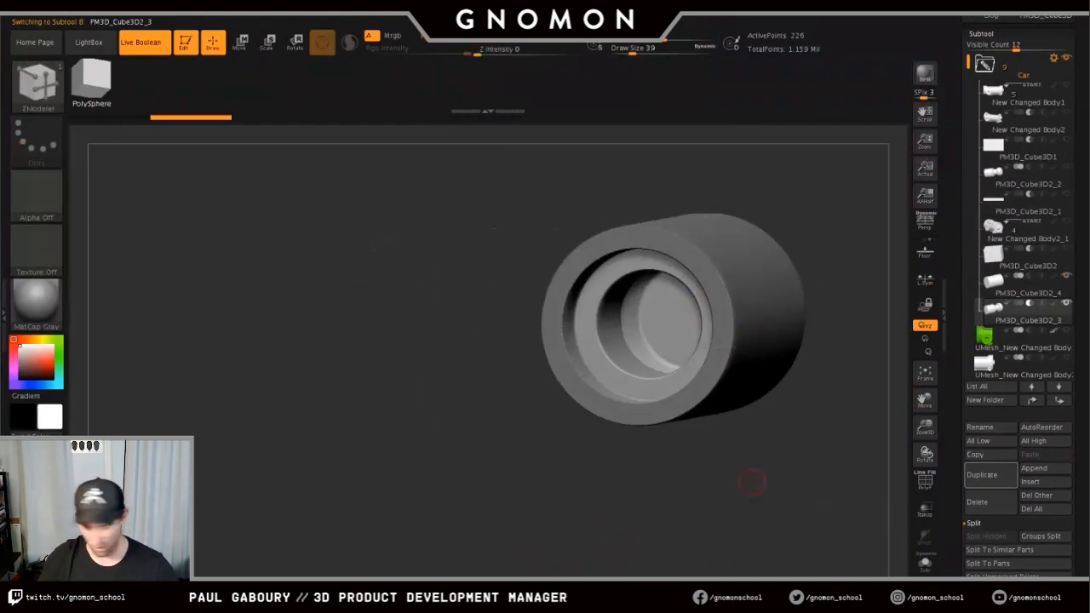
{"action": "mouse_move", "coordinate": [722, 379]}
{"action": "right_mouse_down", "text": "alt"}
{"action": "mouse_move", "coordinate": [615, 377]}
{"action": "mouse_move", "coordinate": [615, 426]}
{"action": "mouse_move", "coordinate": [597, 441]}
{"action": "mouse_move", "coordinate": [595, 482]}
{"action": "mouse_move", "coordinate": [609, 501]}
{"action": "mouse_move", "coordinate": [678, 491]}
{"action": "mouse_move", "coordinate": [700, 460]}
{"action": "mouse_move", "coordinate": [682, 422]}
{"action": "mouse_move", "coordinate": [609, 407]}
{"action": "mouse_move", "coordinate": [622, 409]}
{"action": "right_mouse_up", "text": "alt"}
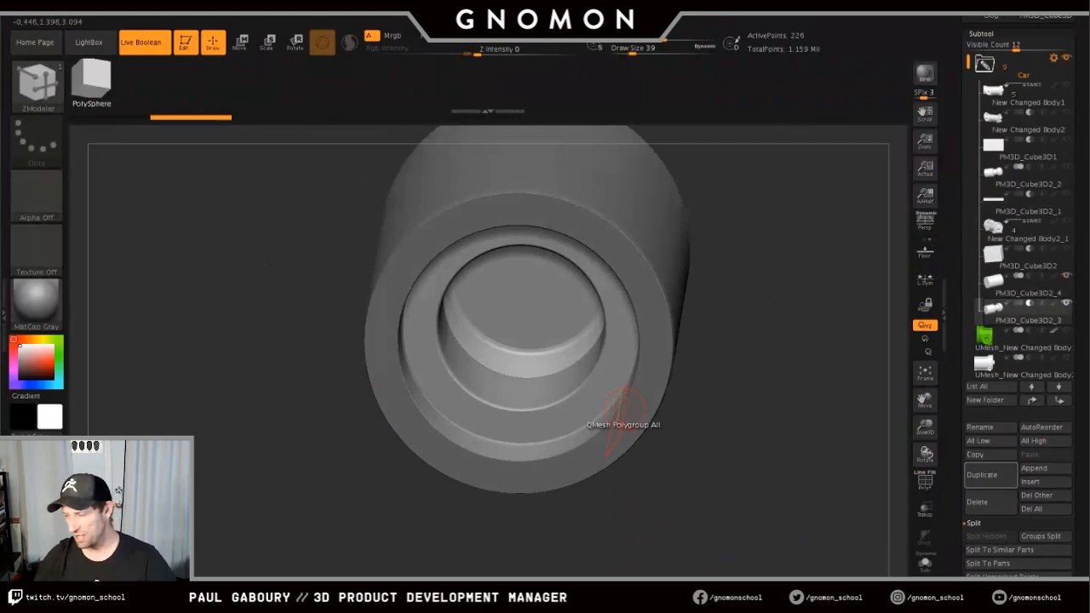
- Inflate the subtracting connector copy by 1 with the Inflate deformation to add clearance inside the socket
{"action": "left_click", "coordinate": [980, 34]}
{"action": "left_click", "coordinate": [985, 47]}
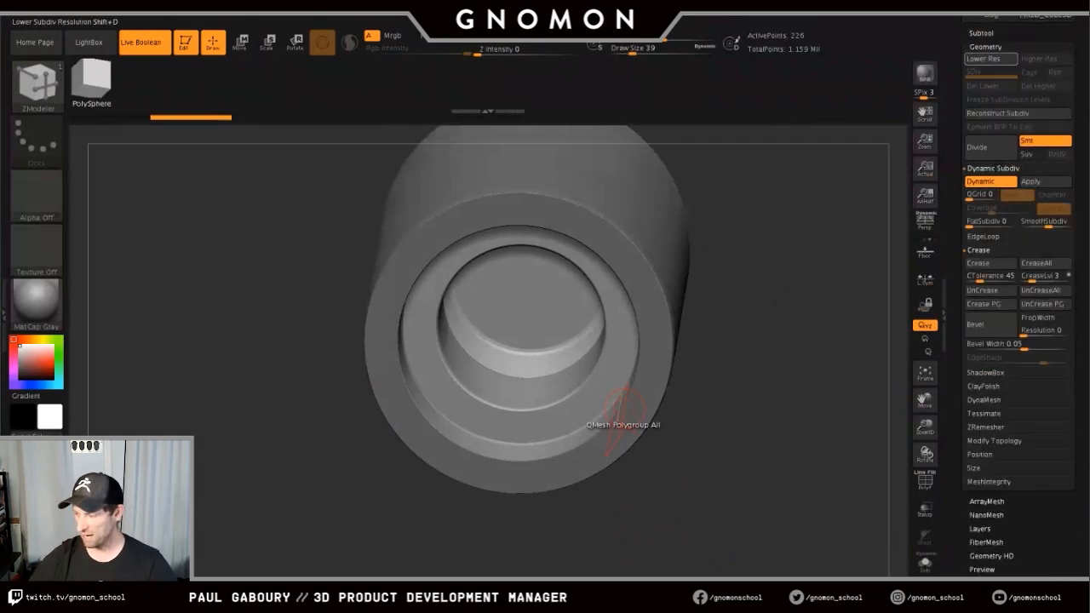
{"action": "left_click", "coordinate": [985, 47]}
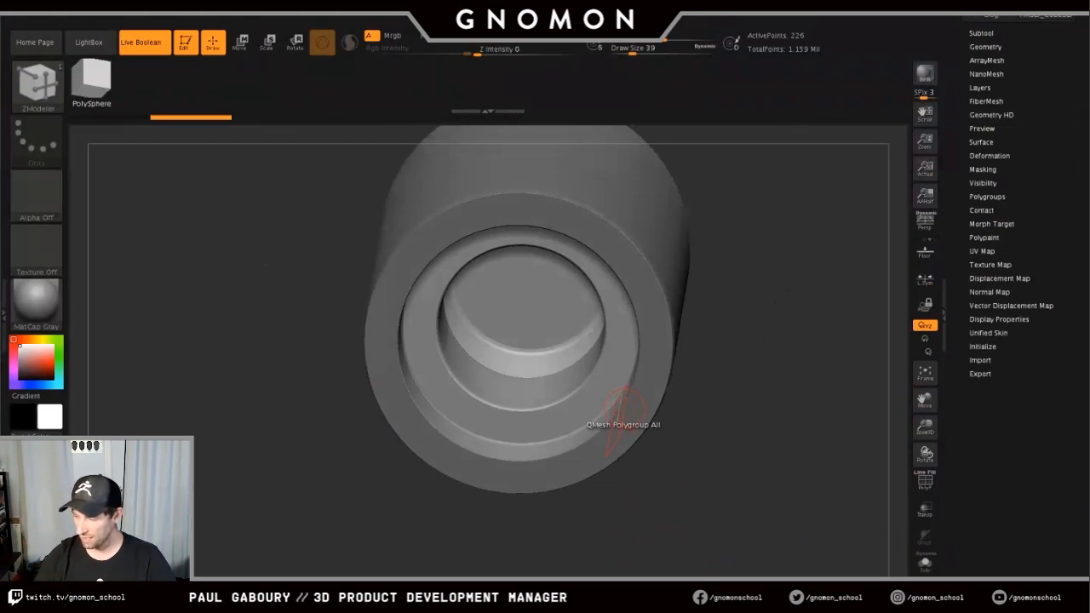
{"action": "left_click", "coordinate": [990, 156]}
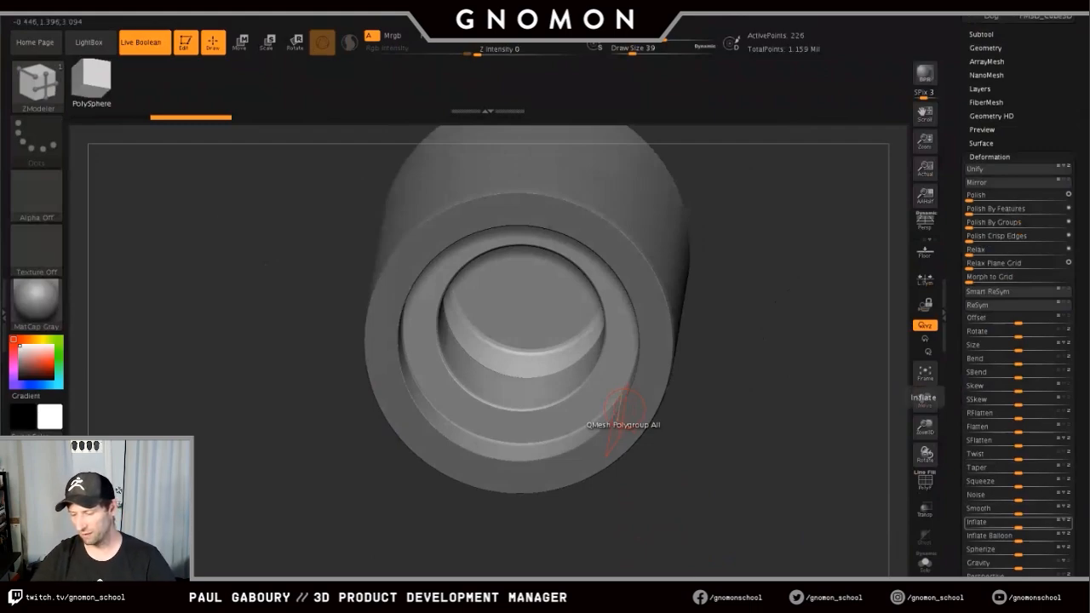
{"action": "left_click", "coordinate": [979, 522]}
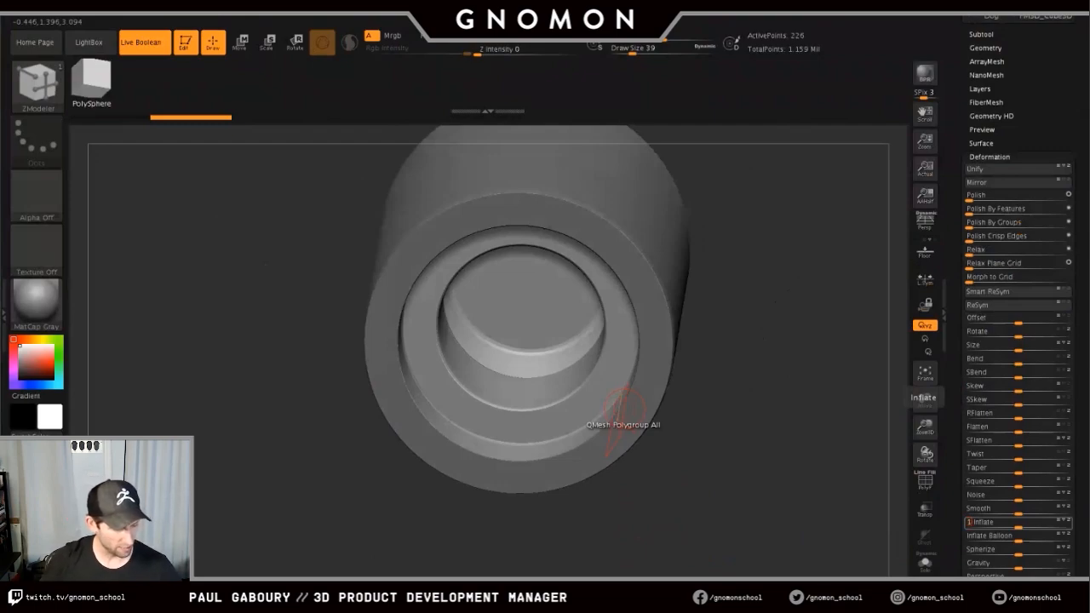
{"action": "type", "text": "10"}
{"action": "key", "text": "Return"}
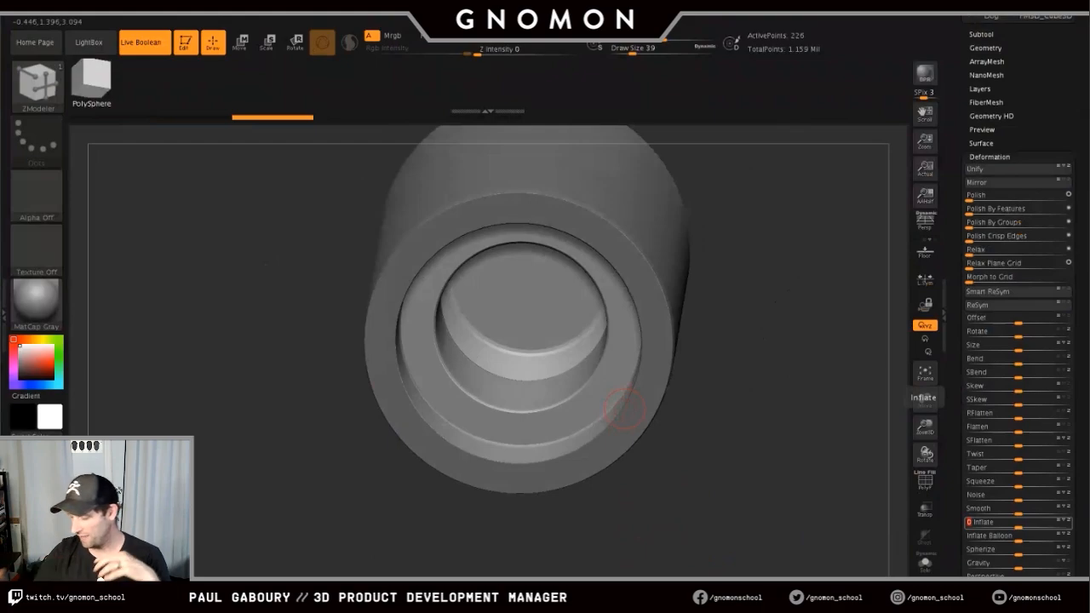
- Move the original connector PM3D_Cube3D2_2 into the rear body's group, directly below the subtracting box PM3D_Cube3D2
{"action": "left_click_drag", "start_coordinate": [1076, 545], "coordinate": [1076, 443]}
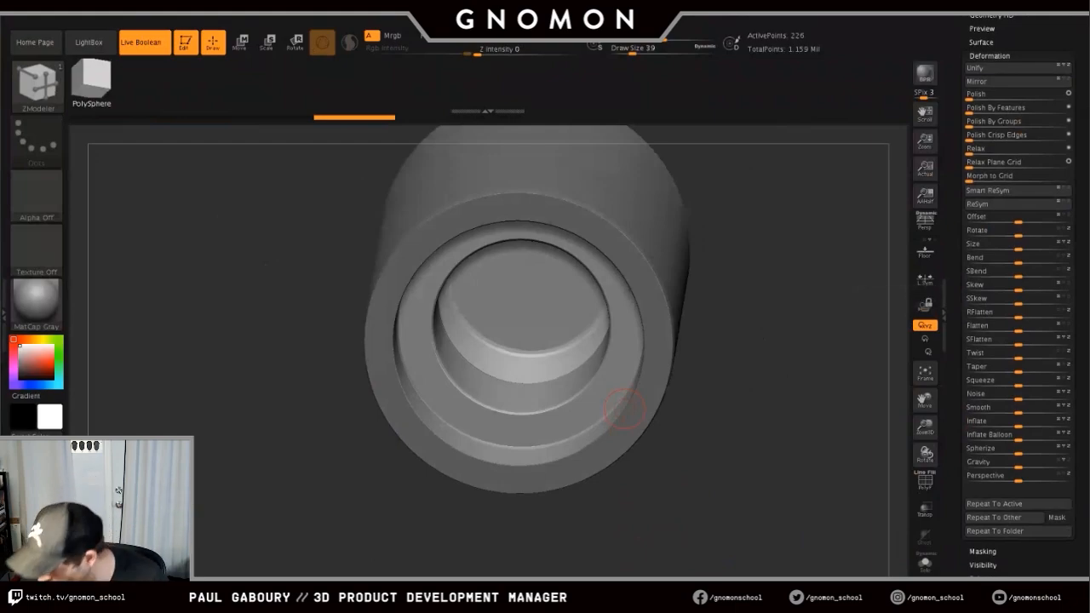
{"action": "left_click", "coordinate": [989, 56]}
{"action": "left_click_drag", "start_coordinate": [1076, 93], "coordinate": [1076, 393]}
{"action": "left_click", "coordinate": [981, 232]}
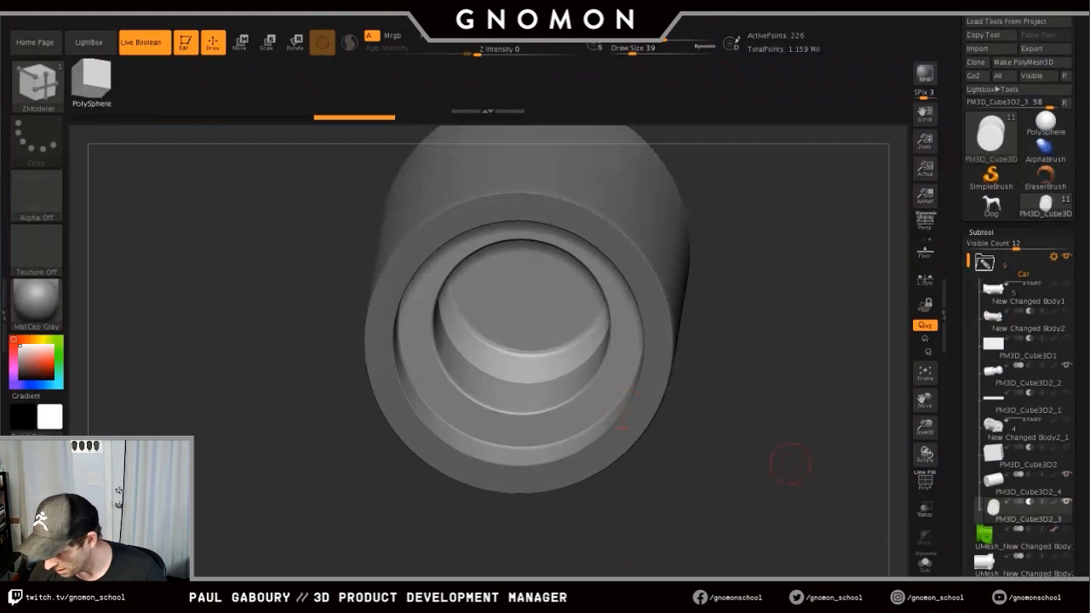
{"action": "right_click_drag", "start_coordinate": [876, 481], "coordinate": [715, 528], "text": "ctrl"}
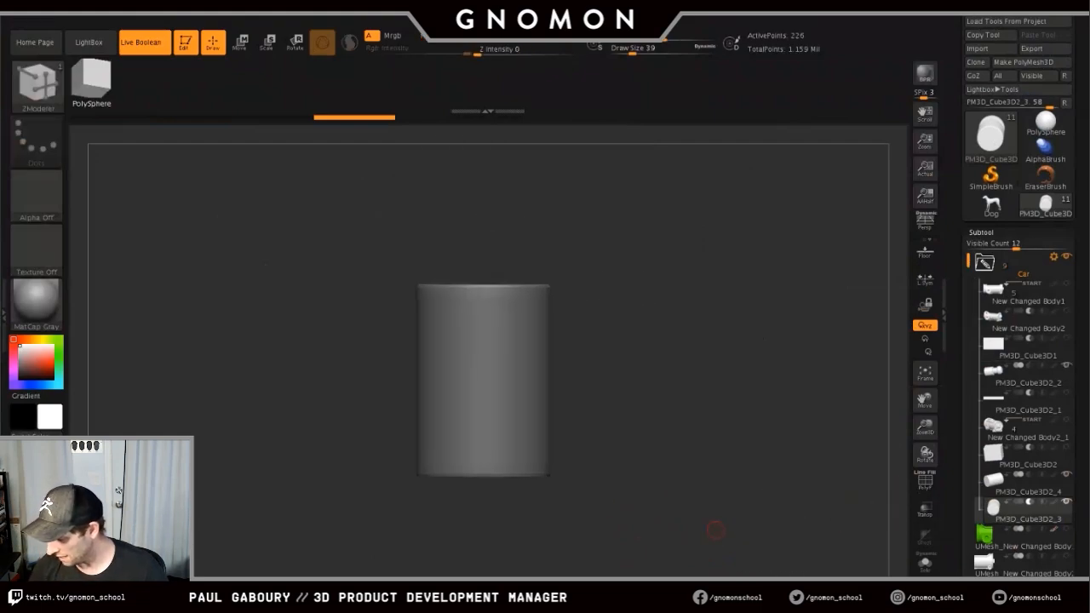
{"action": "left_click", "coordinate": [1013, 374]}
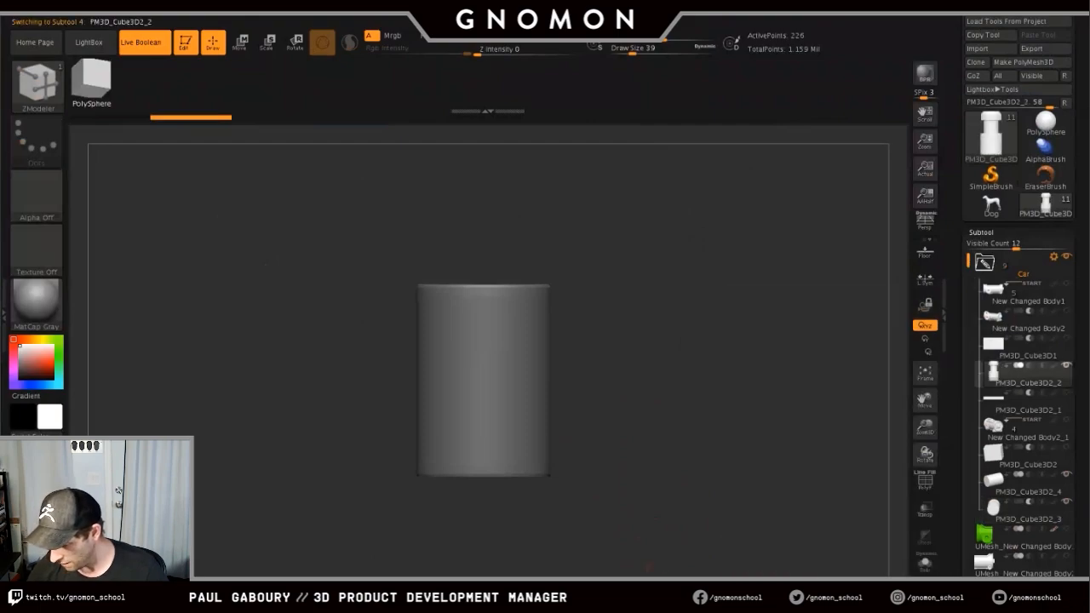
{"action": "right_click_drag", "start_coordinate": [660, 553], "coordinate": [720, 455]}
{"action": "mouse_move", "coordinate": [1013, 374]}
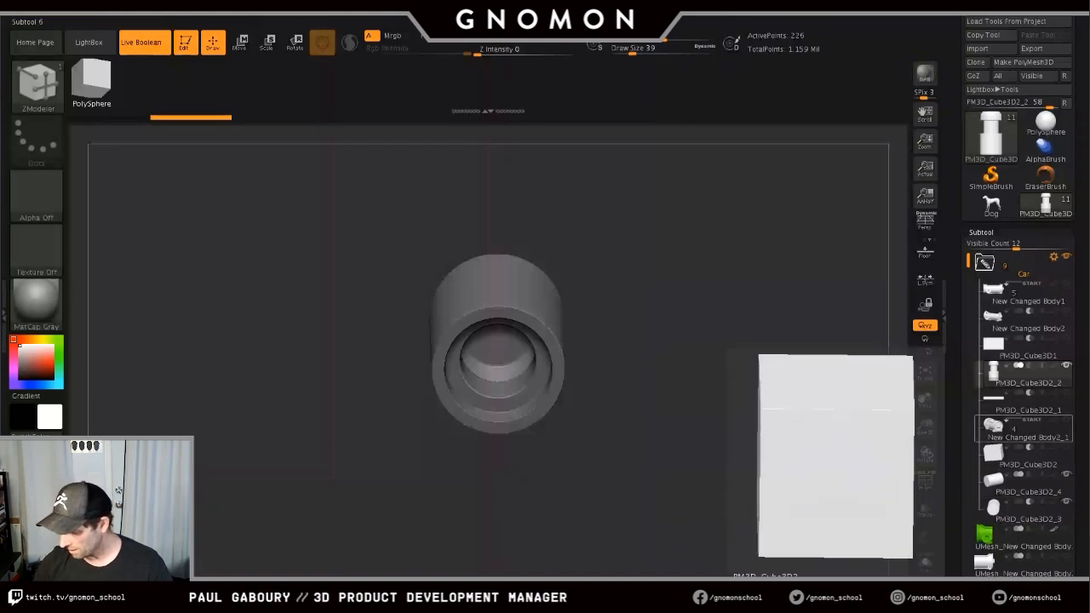
{"action": "left_click_drag", "start_coordinate": [1023, 492], "coordinate": [1024, 462]}
- Turn Live Boolean off and hide the upper part of the socket cylinder to examine how the connector sits inside it
{"action": "mouse_move", "coordinate": [706, 493]}
{"action": "right_mouse_down"}
{"action": "mouse_move", "coordinate": [686, 511]}
{"action": "mouse_move", "coordinate": [730, 516]}
{"action": "mouse_move", "coordinate": [652, 539]}
{"action": "mouse_move", "coordinate": [587, 506]}
{"action": "mouse_move", "coordinate": [705, 500]}
{"action": "mouse_move", "coordinate": [594, 467]}
{"action": "right_mouse_up"}
{"action": "left_click", "coordinate": [143, 43]}
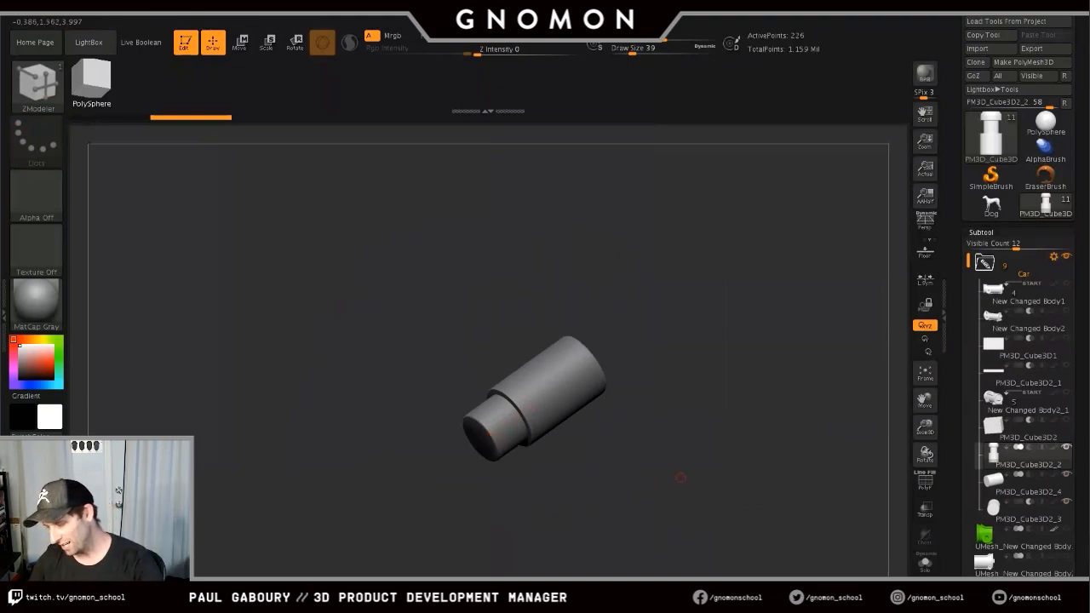
{"action": "right_click_drag", "start_coordinate": [723, 533], "coordinate": [684, 506], "text": "shift"}
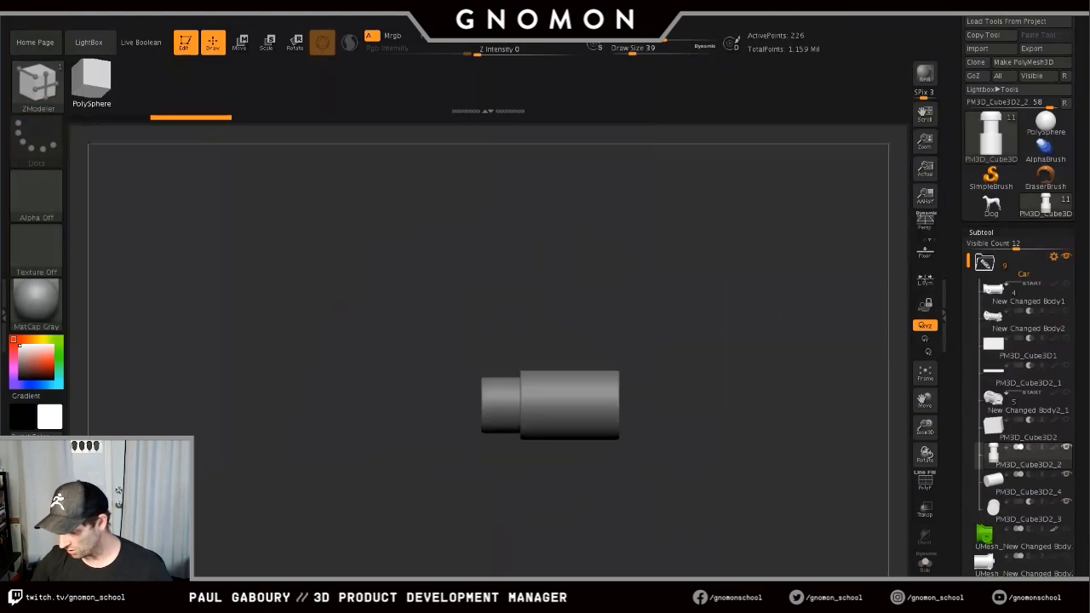
{"action": "left_click", "coordinate": [994, 482]}
{"action": "left_click_drag", "start_coordinate": [672, 396], "coordinate": [492, 303], "text": "ctrl+shift"}
{"action": "right_click_drag", "start_coordinate": [502, 319], "coordinate": [451, 357]}
{"action": "right_click_drag", "start_coordinate": [606, 418], "coordinate": [607, 393], "text": "ctrl"}
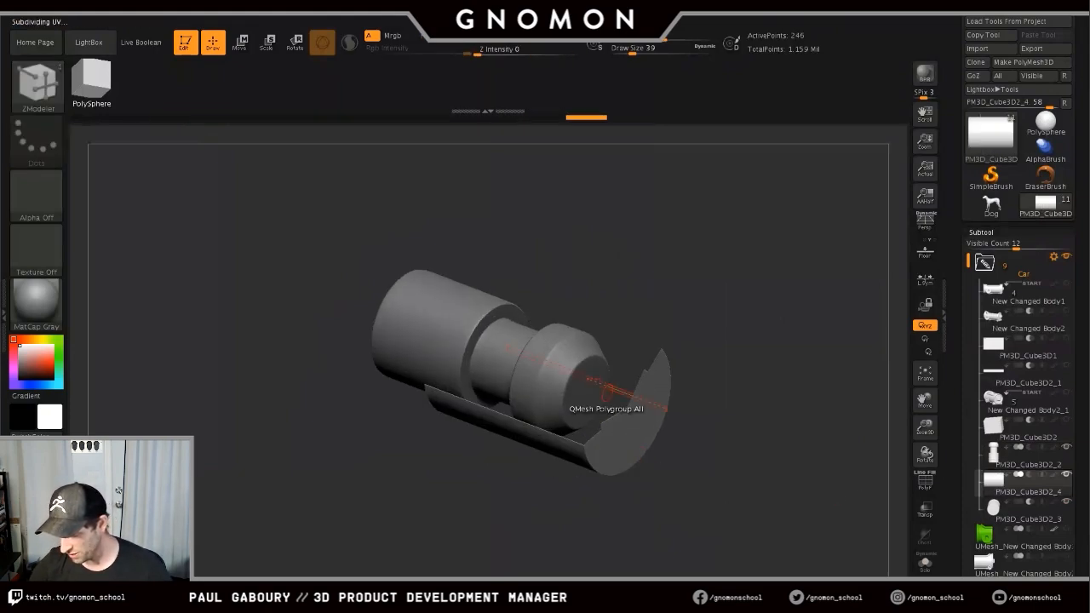
{"action": "left_click_drag", "start_coordinate": [607, 391], "coordinate": [623, 486]}
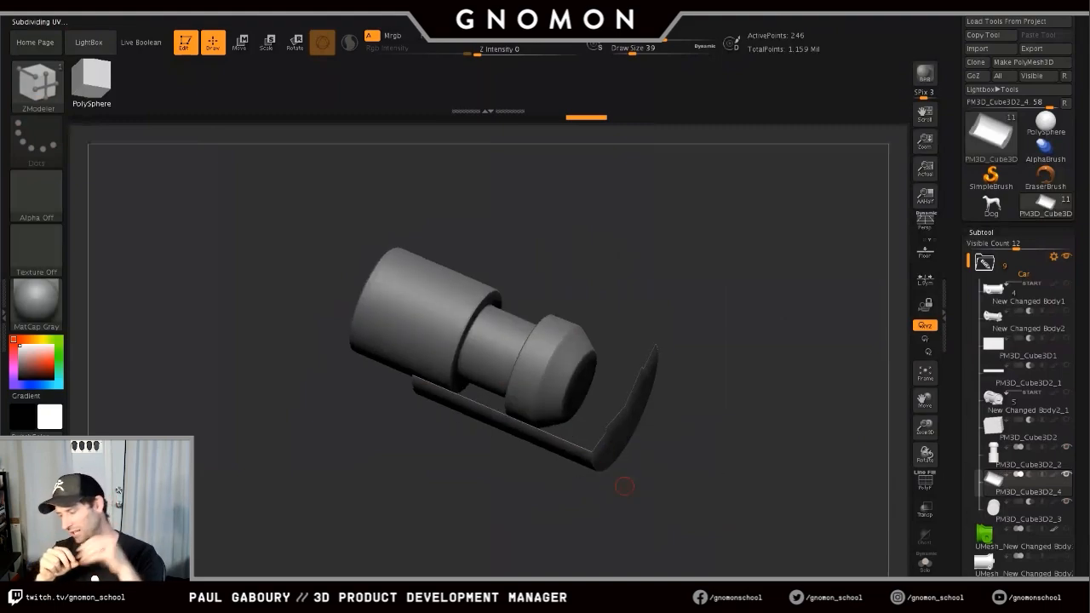
{"action": "mouse_move", "coordinate": [992, 508]}
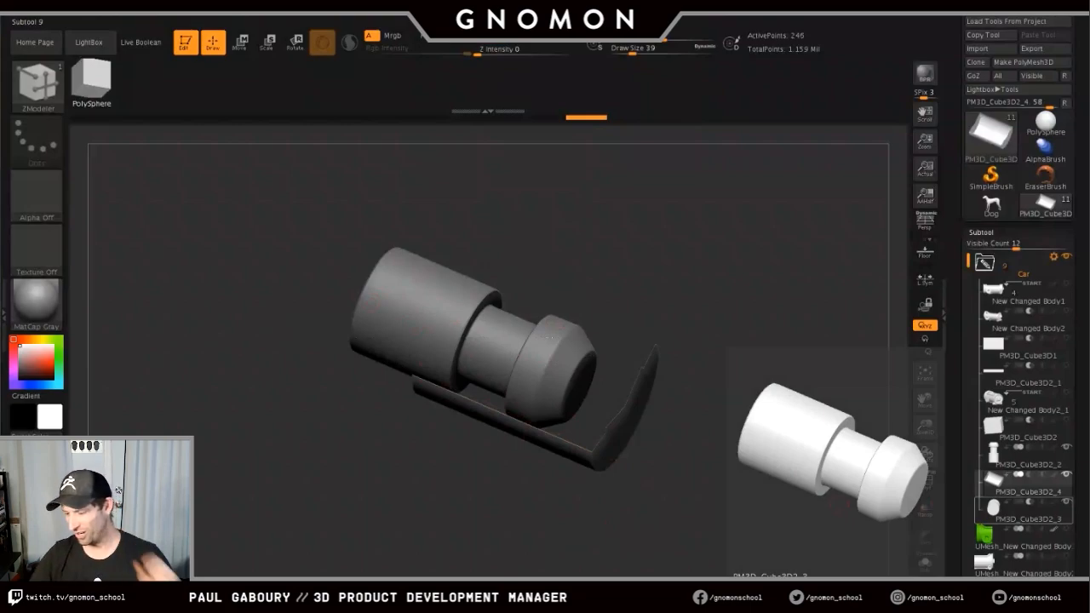
{"action": "right_click_drag", "start_coordinate": [635, 530], "coordinate": [587, 490], "text": "ctrl"}
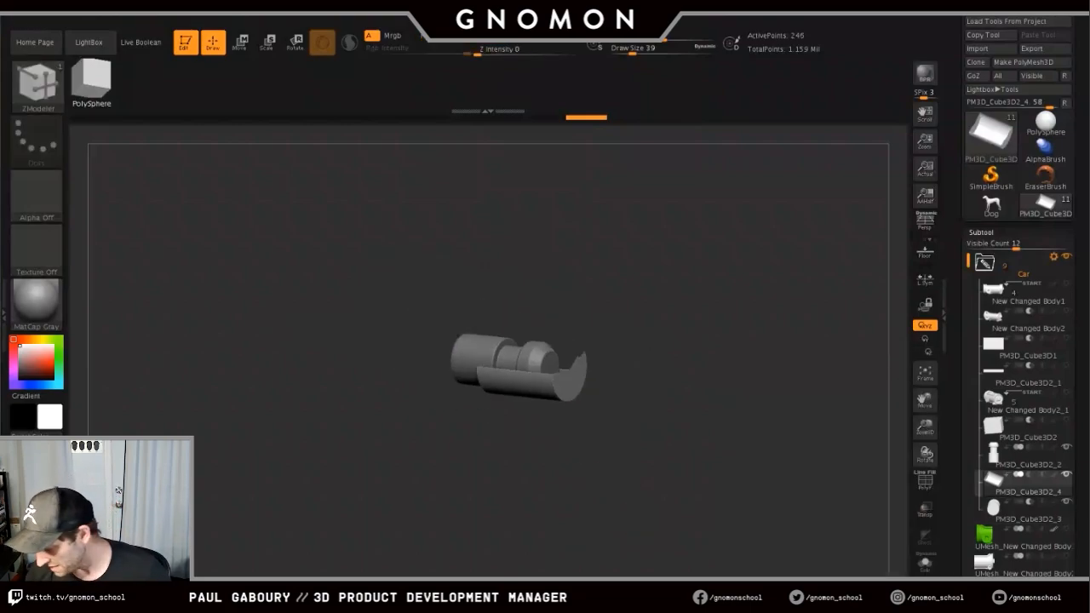
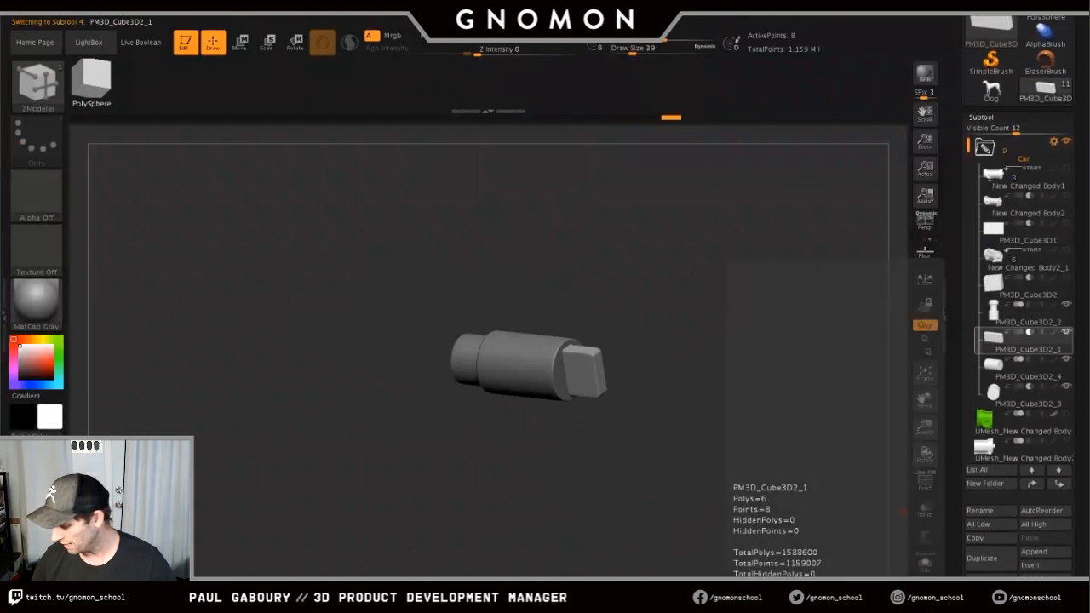
- Show the rear car body, turn Live Boolean back on, and bring up the Move gizmo on the slot cutter PM3D_Cube3D2_1
{"action": "left_click", "coordinate": [1065, 249]}
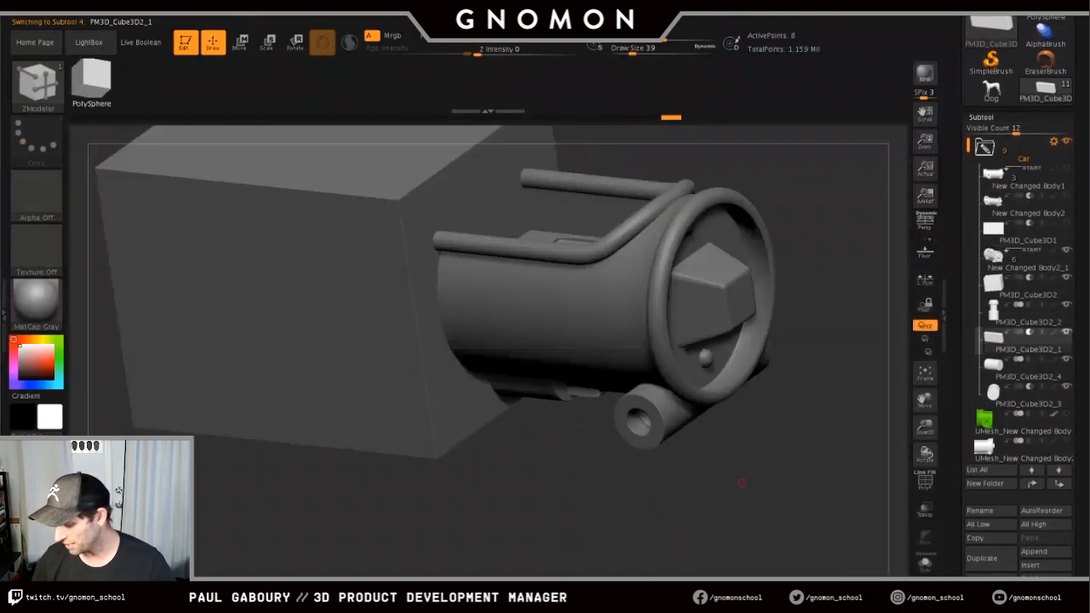
{"action": "key", "text": "f"}
{"action": "left_click", "coordinate": [141, 41]}
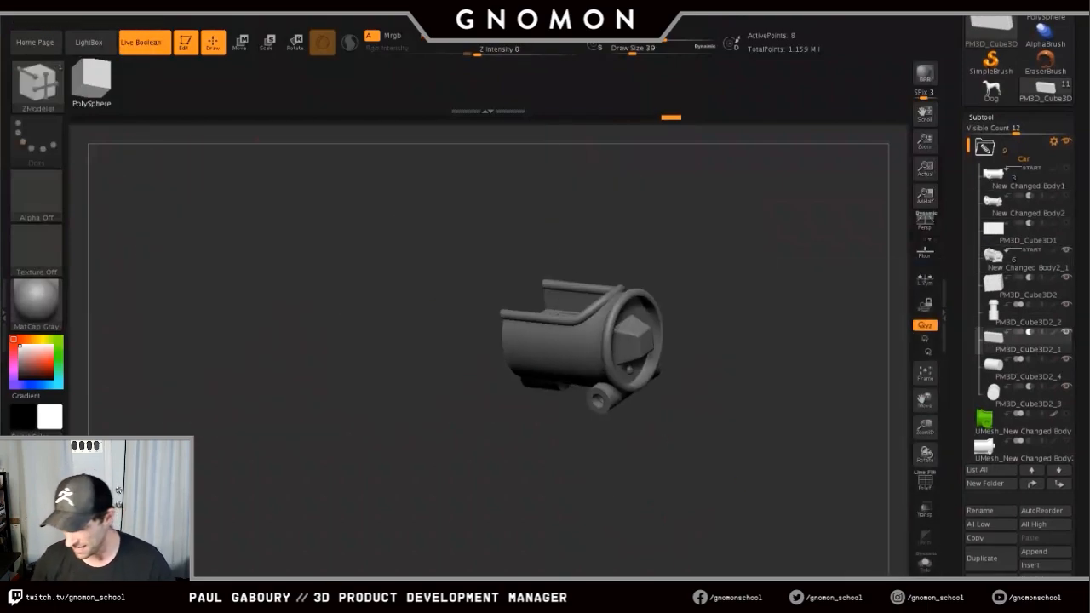
{"action": "left_click_drag", "start_coordinate": [698, 443], "coordinate": [652, 464]}
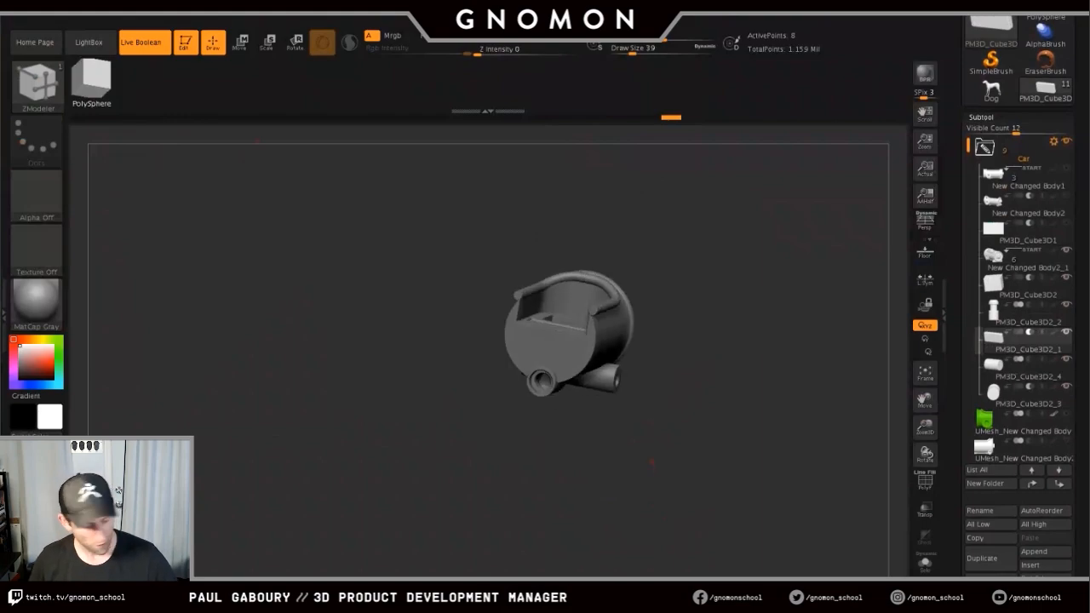
{"action": "key", "text": "w"}
{"action": "right_click_drag", "start_coordinate": [652, 464], "coordinate": [654, 549], "text": "ctrl"}
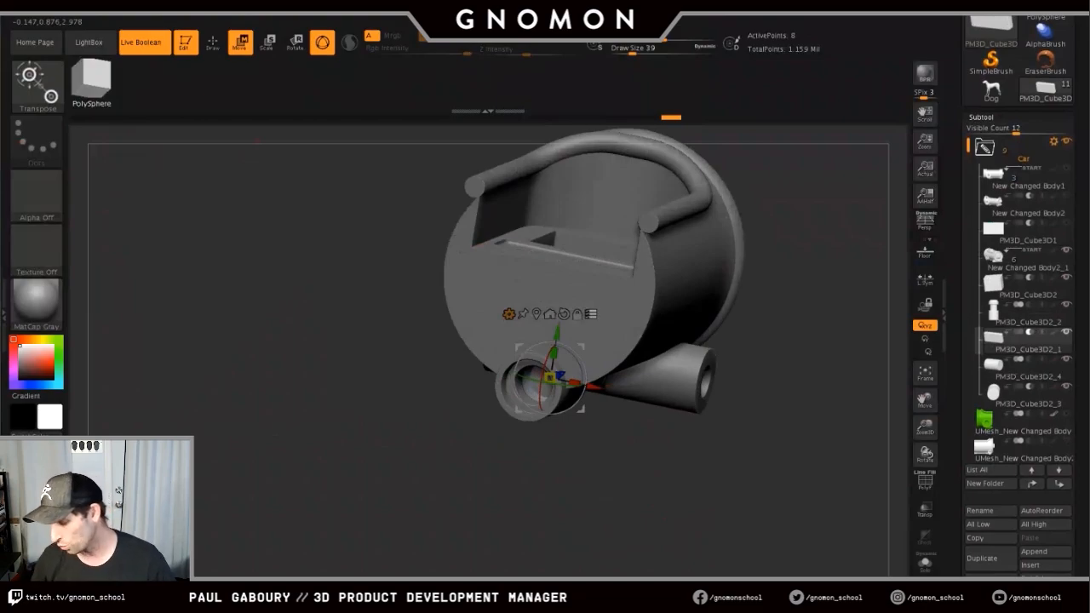
{"action": "right_click_drag", "start_coordinate": [664, 426], "coordinate": [592, 417]}
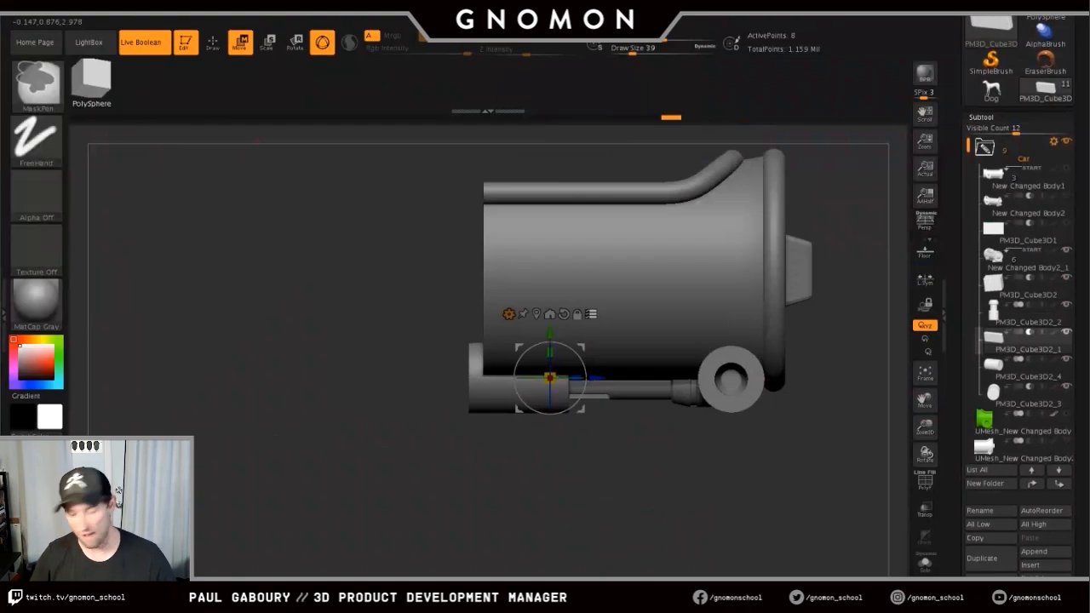
- Try to move the slot cutter PM3D_Cube3D2_1 with the gizmo, and undo the change
{"action": "right_click_drag", "start_coordinate": [591, 417], "coordinate": [594, 502], "text": "ctrl"}
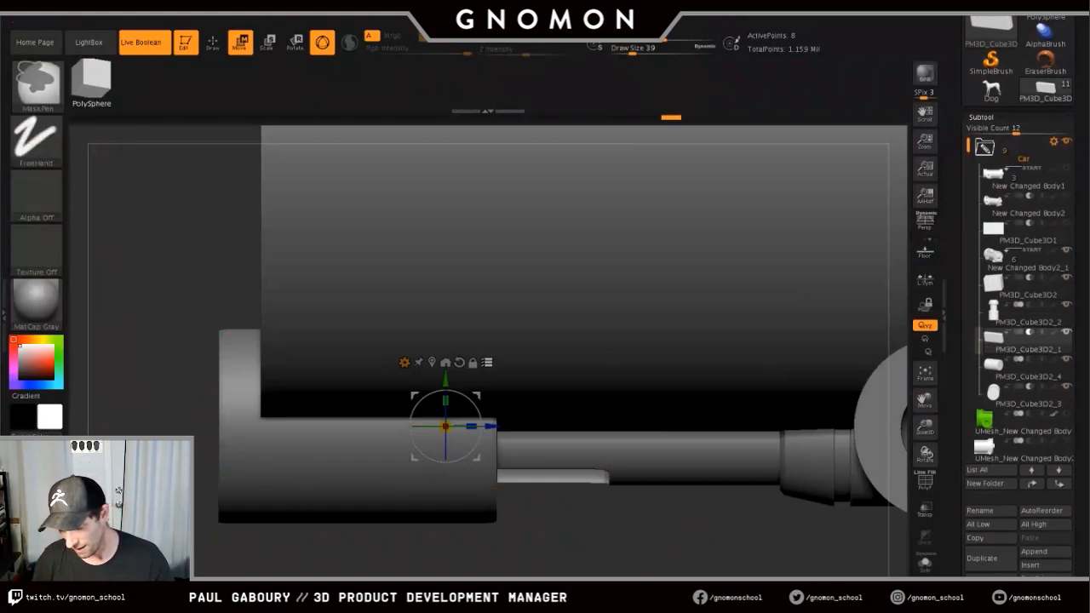
{"action": "right_click_drag", "start_coordinate": [579, 511], "coordinate": [579, 366], "text": "ctrl"}
{"action": "right_click_drag", "start_coordinate": [545, 510], "coordinate": [638, 523]}
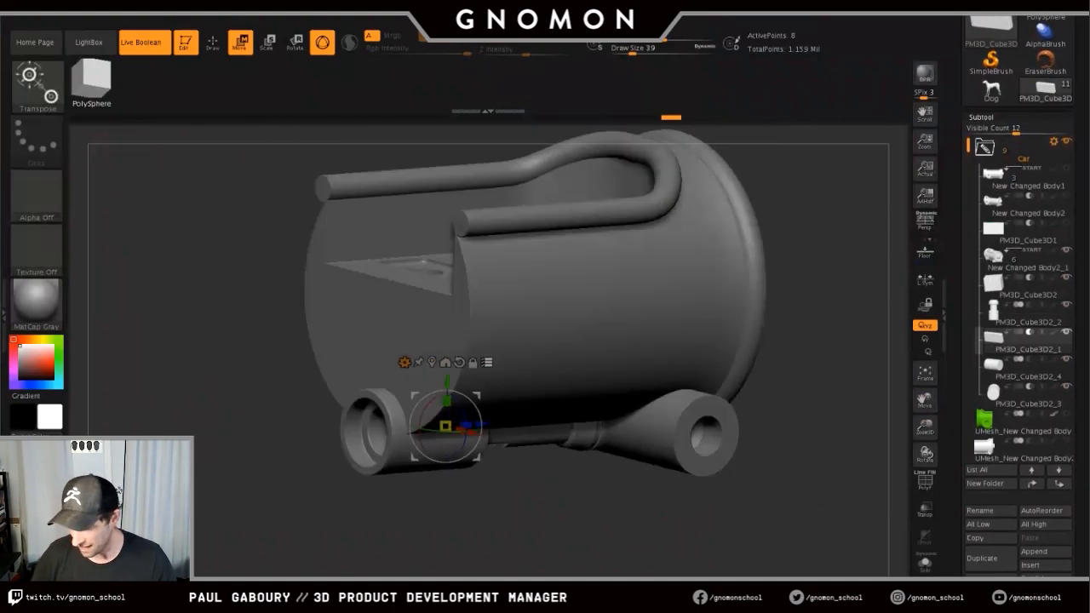
{"action": "left_click_drag", "start_coordinate": [439, 432], "coordinate": [390, 432]}
{"action": "key", "text": "ctrl+z"}
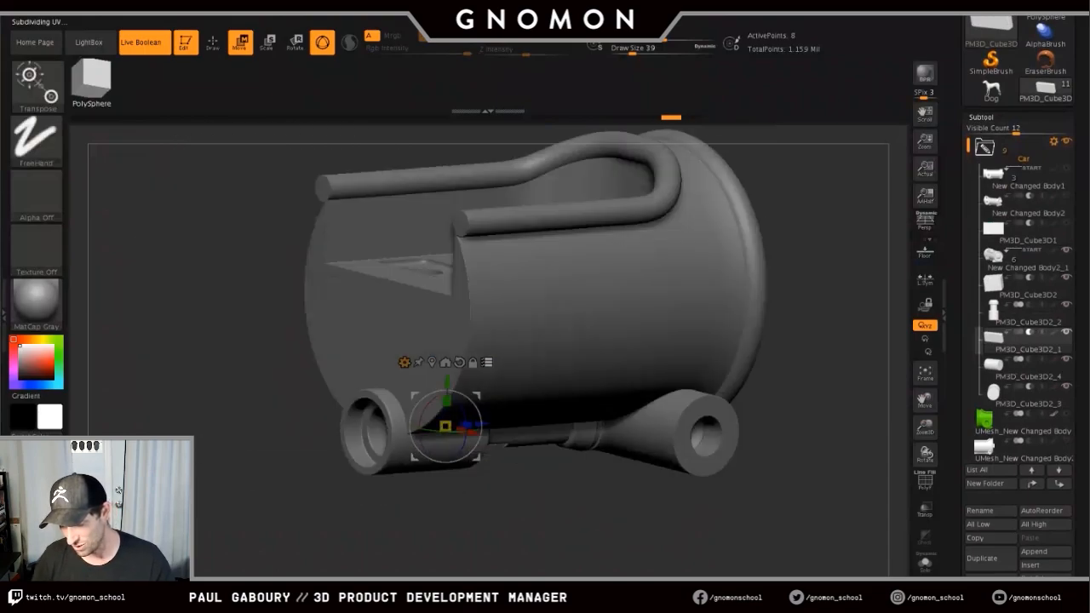
- Try to activate several car subtools together for multi-transpose by marquee selection
{"action": "right_click_drag", "start_coordinate": [391, 511], "coordinate": [315, 404], "text": "ctrl"}
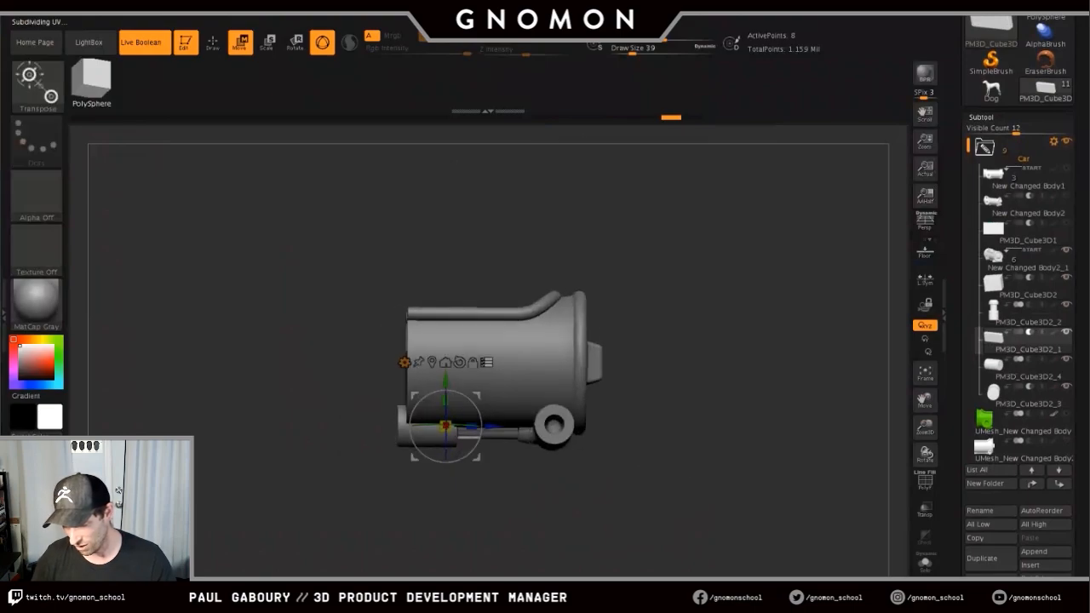
{"action": "left_click_drag", "start_coordinate": [652, 503], "coordinate": [529, 237], "text": "ctrl+shift"}
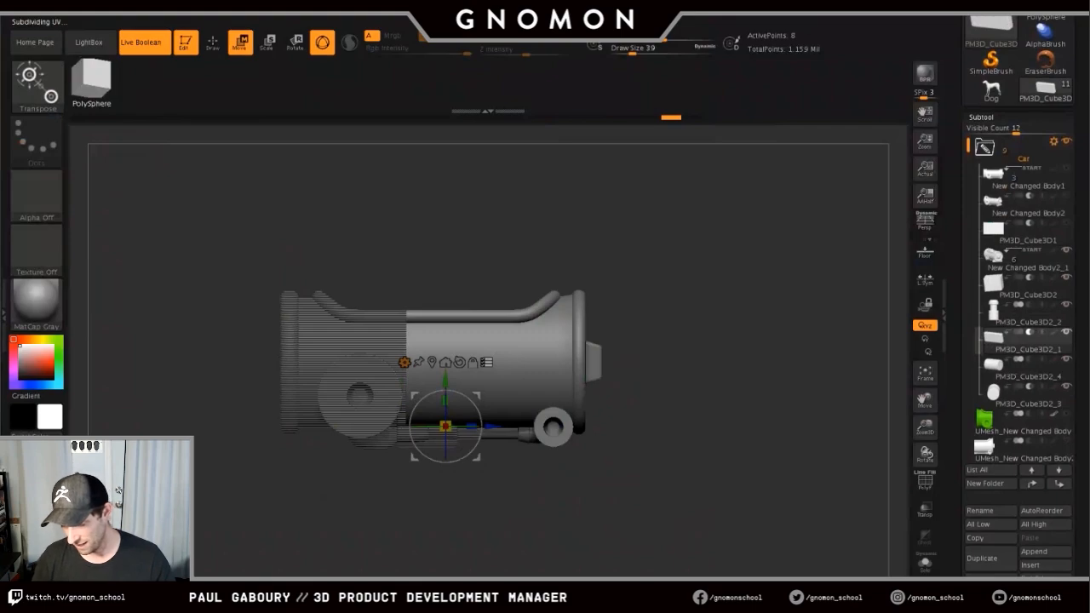
{"action": "mouse_move", "coordinate": [445, 425]}
{"action": "left_mouse_down"}
{"action": "mouse_move", "coordinate": [482, 370]}
{"action": "mouse_move", "coordinate": [581, 329]}
{"action": "mouse_move", "coordinate": [652, 362]}
{"action": "mouse_move", "coordinate": [620, 414]}
{"action": "mouse_move", "coordinate": [462, 455]}
{"action": "mouse_move", "coordinate": [395, 440]}
{"action": "mouse_move", "coordinate": [349, 372]}
{"action": "mouse_move", "coordinate": [420, 319]}
{"action": "mouse_move", "coordinate": [503, 358]}
{"action": "mouse_move", "coordinate": [518, 381]}
{"action": "mouse_move", "coordinate": [503, 428]}
{"action": "mouse_move", "coordinate": [382, 484]}
{"action": "mouse_move", "coordinate": [335, 466]}
{"action": "mouse_move", "coordinate": [316, 443]}
{"action": "mouse_move", "coordinate": [446, 425]}
{"action": "left_mouse_up"}
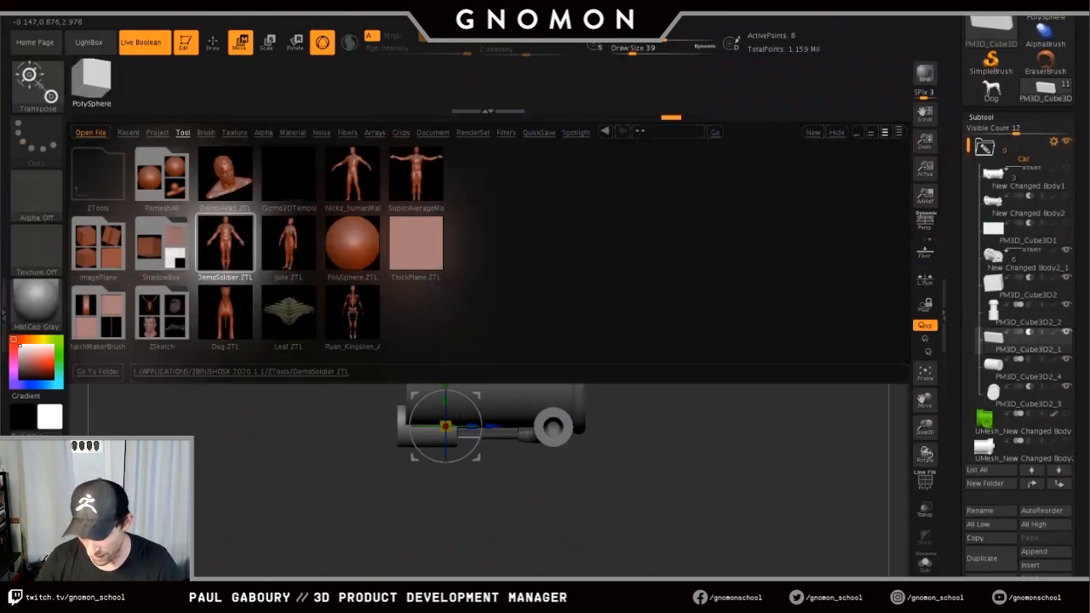
- Load the DemoSoldier.ZTL tool and activate its clothing and armour subtools for multi-transpose with the Move gizmo
{"action": "double_click", "coordinate": [225, 244]}
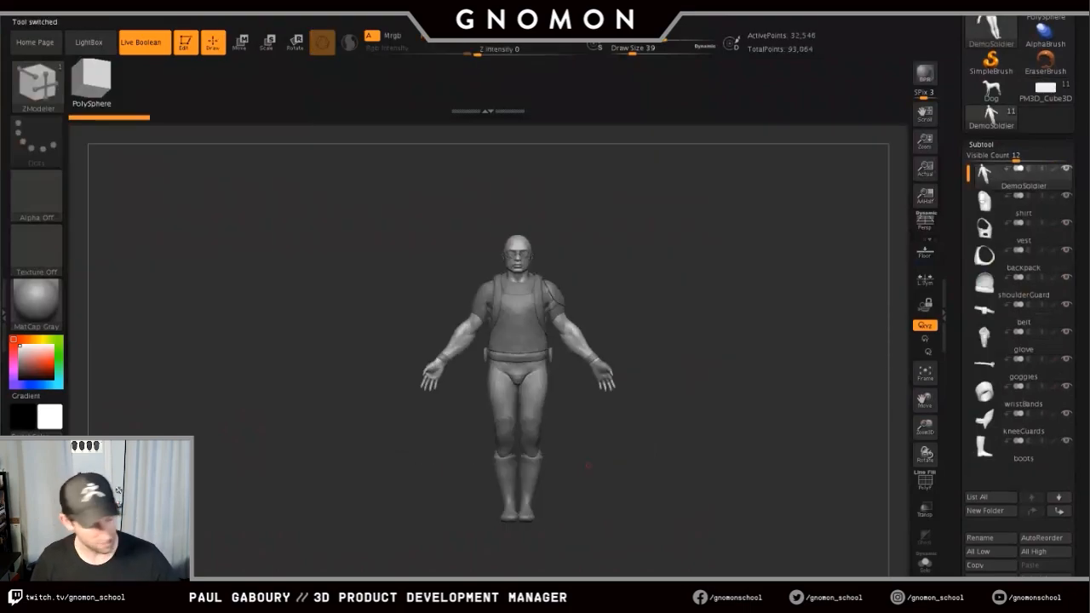
{"action": "key", "text": "w"}
{"action": "key", "text": "f"}
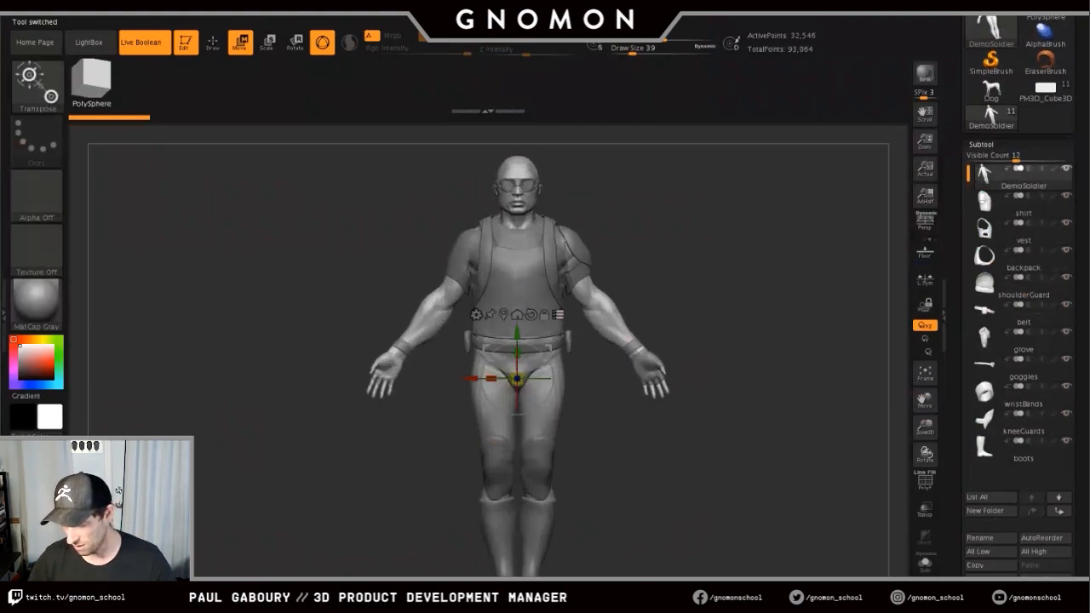
{"action": "left_click_drag", "start_coordinate": [698, 375], "coordinate": [691, 433], "text": "alt"}
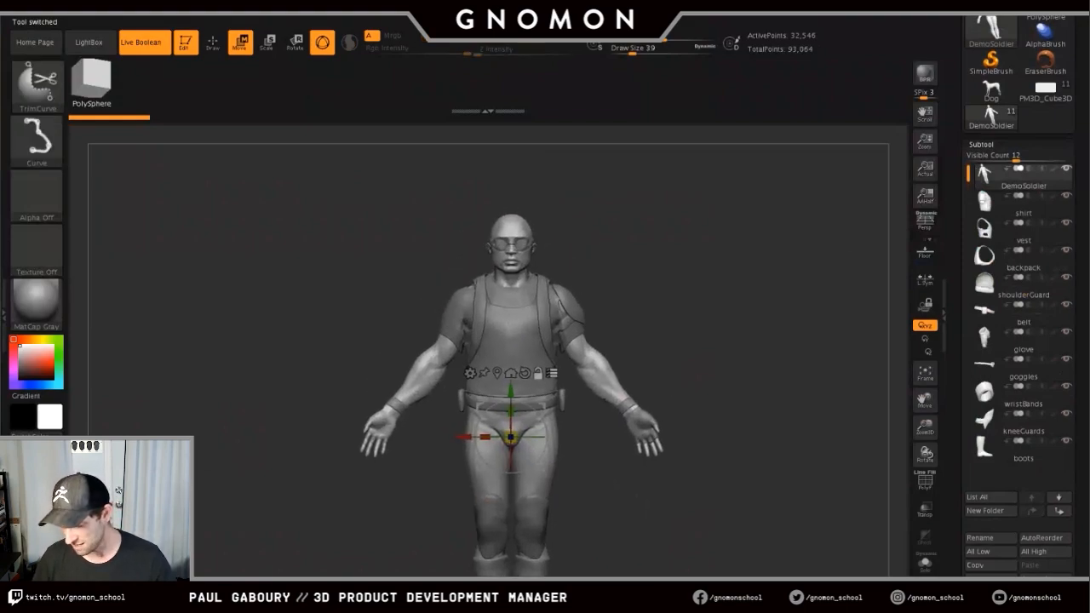
{"action": "left_click_drag", "start_coordinate": [704, 479], "coordinate": [581, 360], "text": "ctrl+shift"}
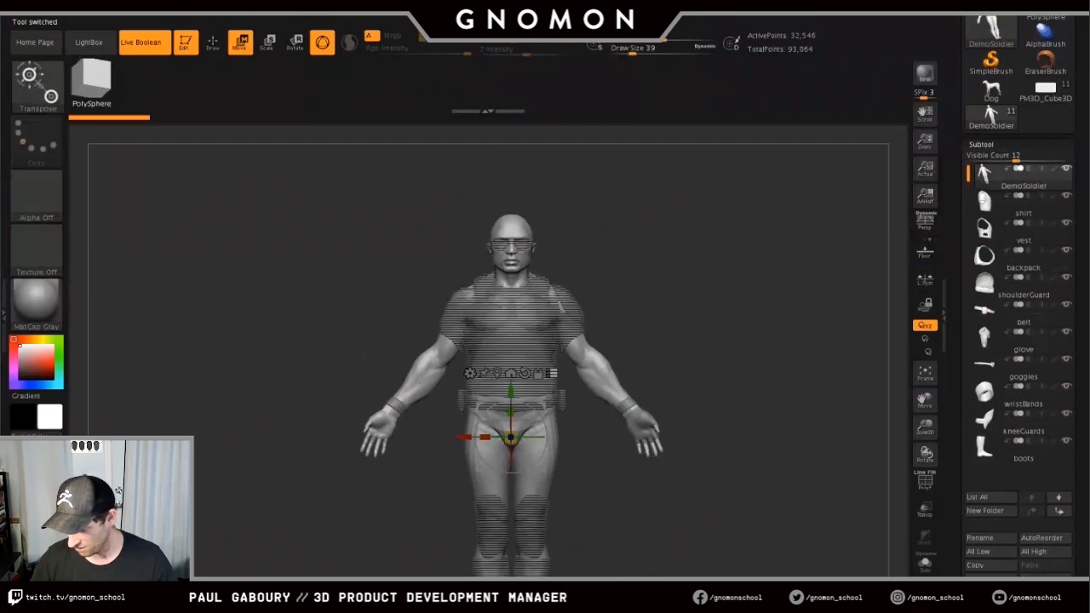
- Try to transform several of the soldier's subtools together with multi-transpose, undoing each attempt
{"action": "right_click_drag", "start_coordinate": [580, 360], "coordinate": [564, 286], "text": "alt"}
{"action": "right_click_drag", "start_coordinate": [563, 285], "coordinate": [541, 268], "text": "alt"}
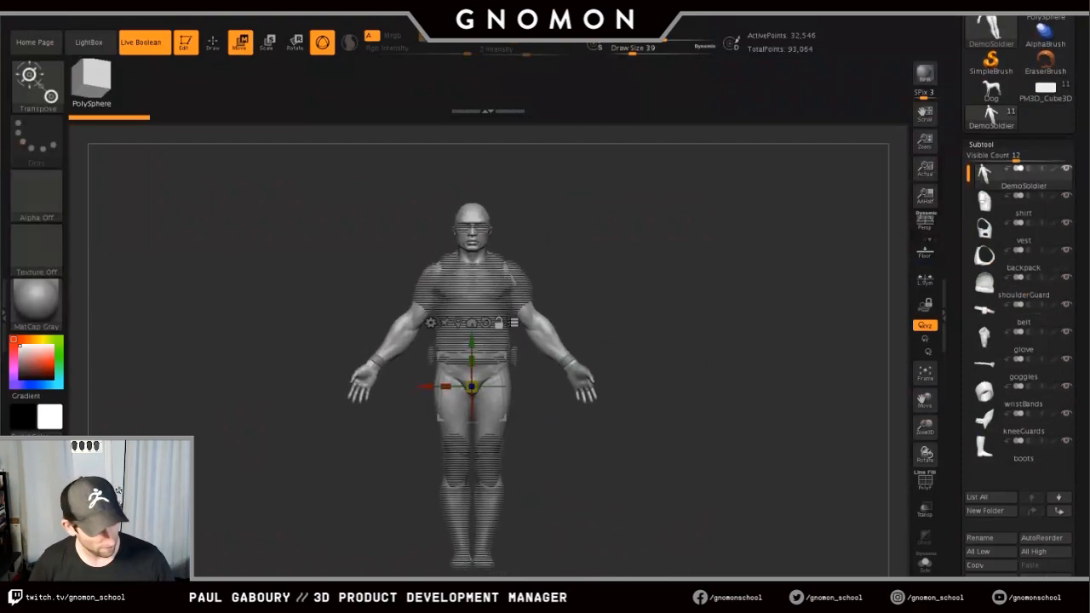
{"action": "right_click_drag", "start_coordinate": [498, 323], "coordinate": [505, 299], "text": "alt"}
{"action": "left_click_drag", "start_coordinate": [514, 327], "coordinate": [451, 315]}
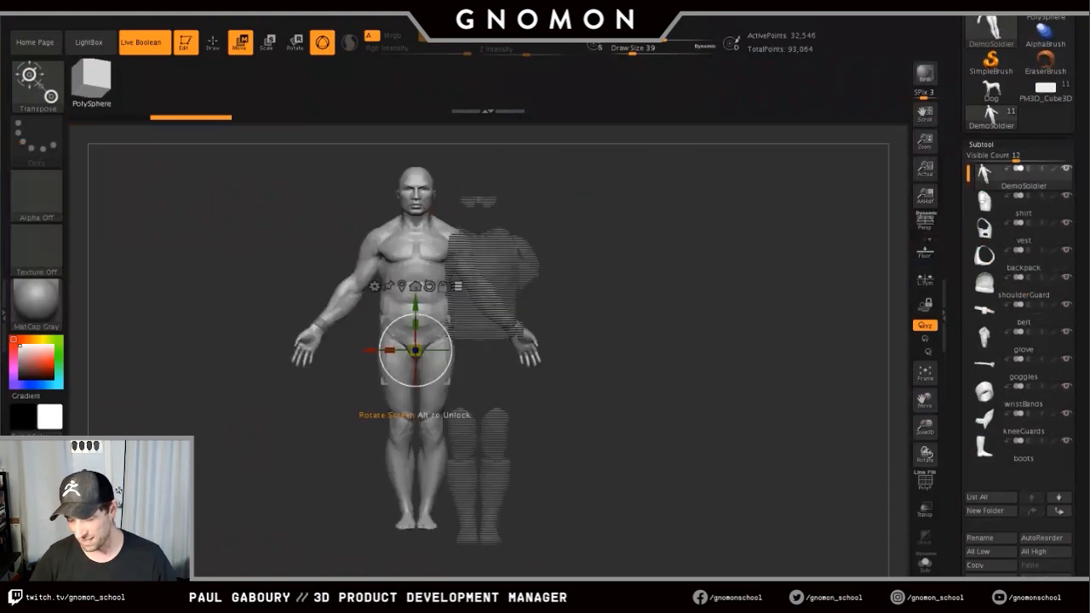
{"action": "key", "text": "ctrl+z"}
{"action": "right_click_drag", "start_coordinate": [451, 327], "coordinate": [490, 351]}
{"action": "left_click_drag", "start_coordinate": [477, 376], "coordinate": [521, 371]}
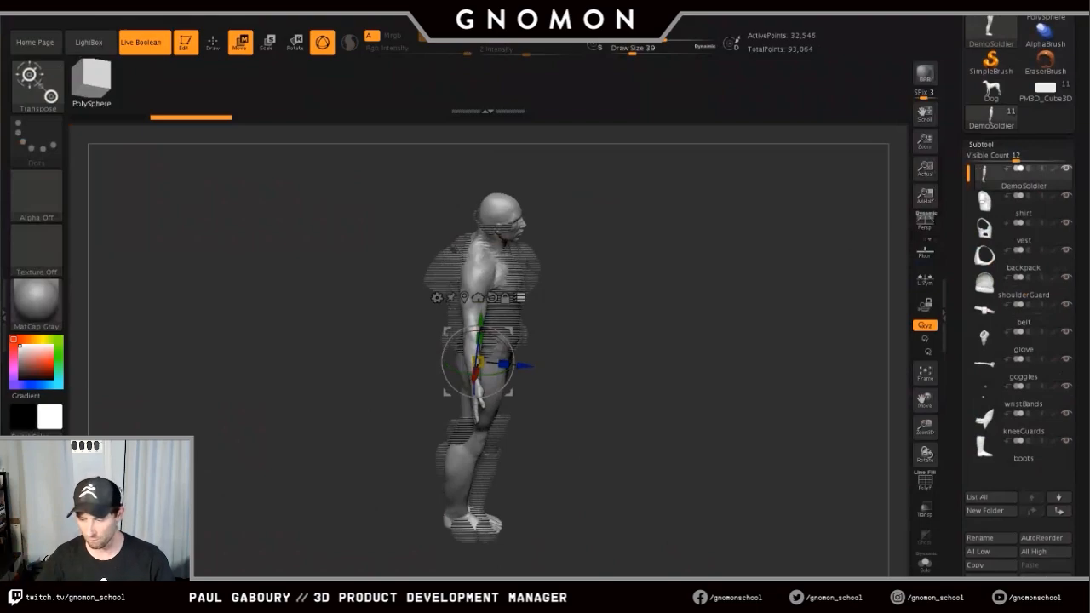
{"action": "key", "text": "ctrl+z"}
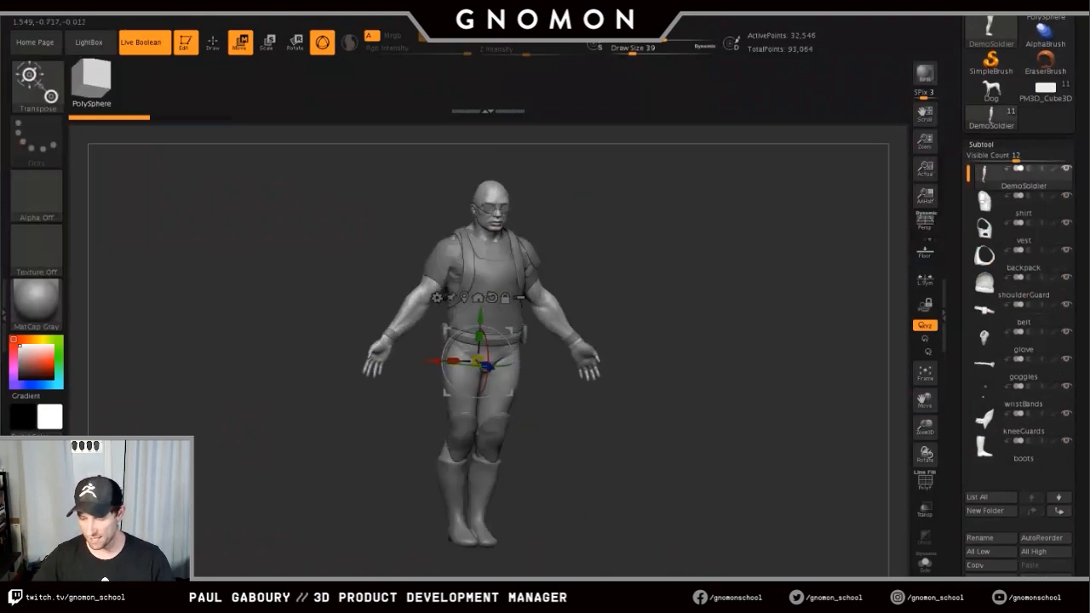
- Return to the car tool and move PM3D_Cube3D2_2, PM3D_Cube3D2_1, PM3D_Cube3D2_4 and PM3D_Cube3D2_3 out of the Car folder, below it
{"action": "left_click", "coordinate": [1045, 90]}
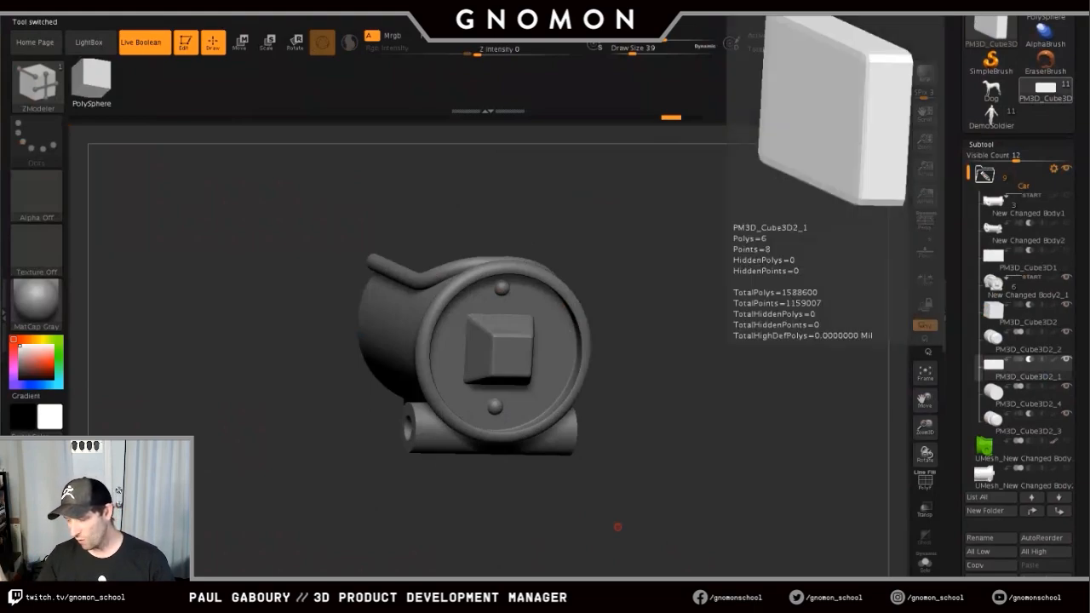
{"action": "left_click_drag", "start_coordinate": [1074, 449], "coordinate": [1074, 368]}
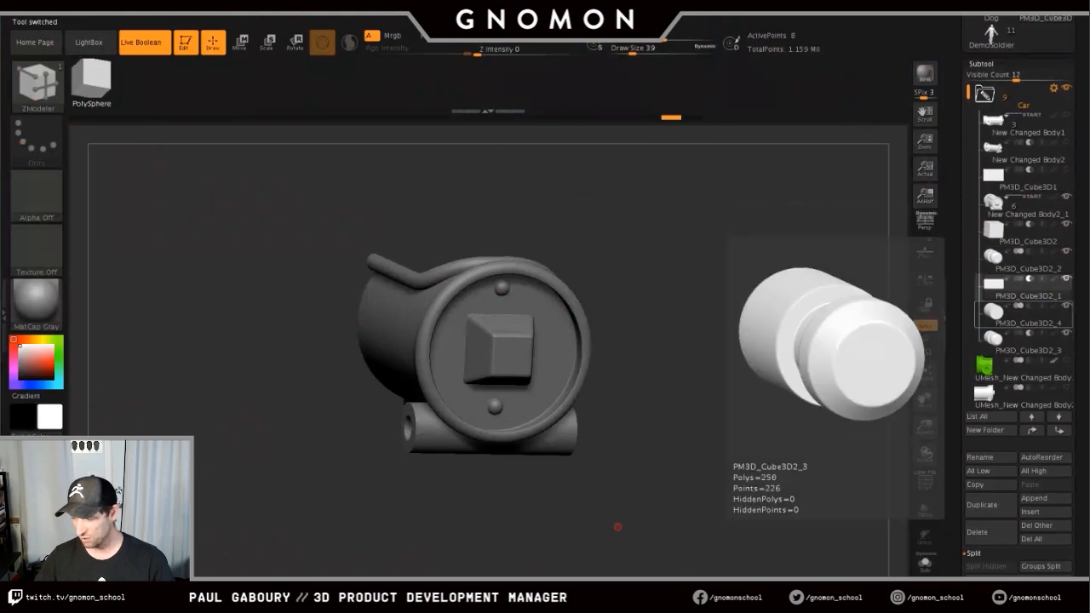
{"action": "mouse_move", "coordinate": [1013, 342]}
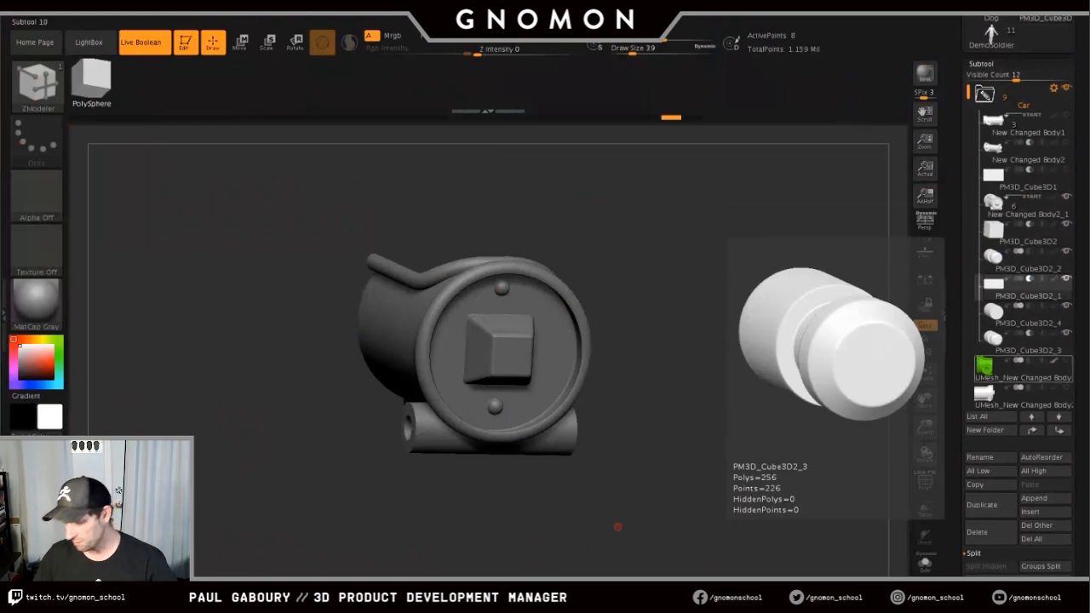
{"action": "left_click_drag", "start_coordinate": [1074, 425], "coordinate": [1074, 375]}
{"action": "left_click", "coordinate": [1023, 213]}
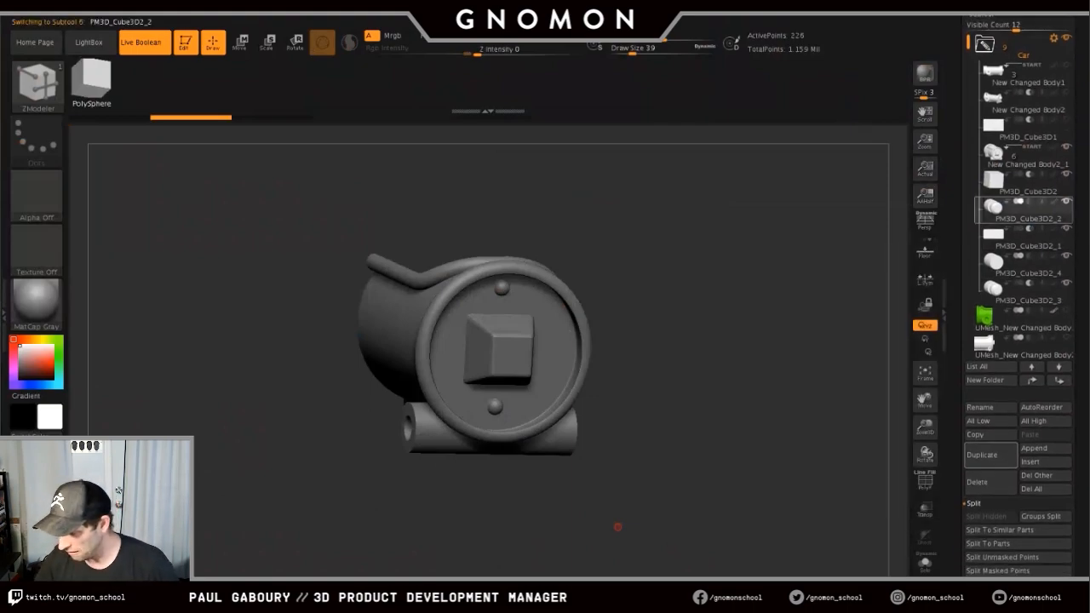
{"action": "left_click_drag", "start_coordinate": [1023, 213], "coordinate": [1021, 308]}
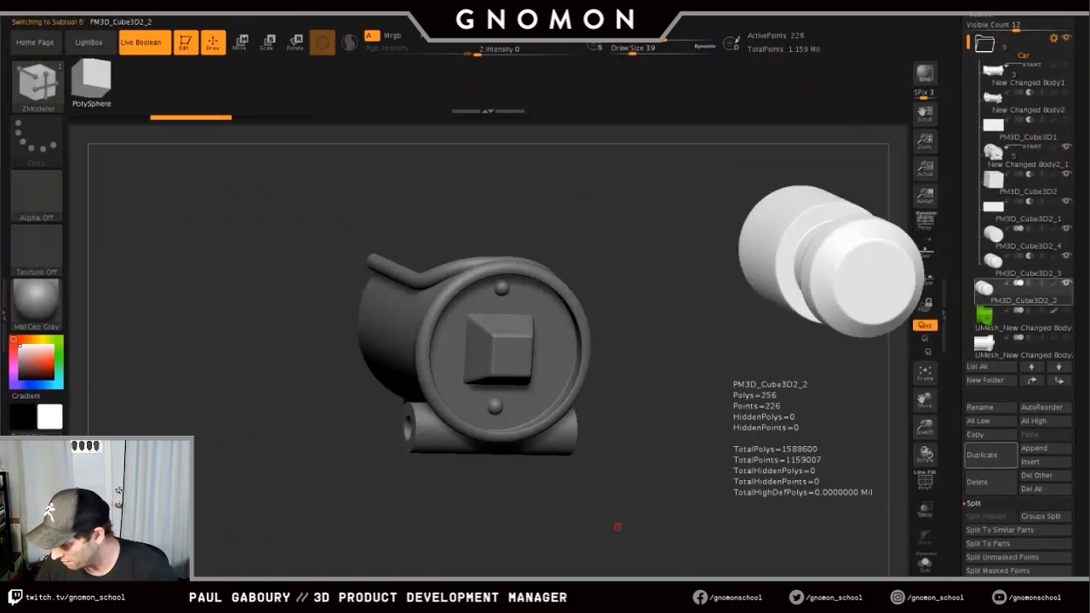
{"action": "left_click_drag", "start_coordinate": [1026, 256], "coordinate": [1024, 307]}
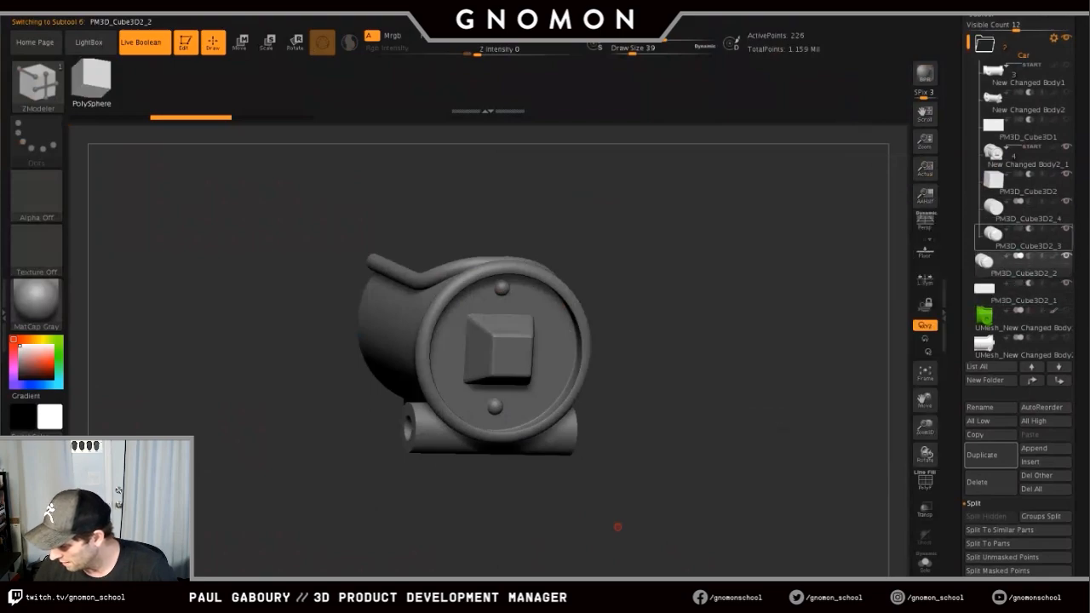
{"action": "left_click_drag", "start_coordinate": [1024, 213], "coordinate": [1024, 307]}
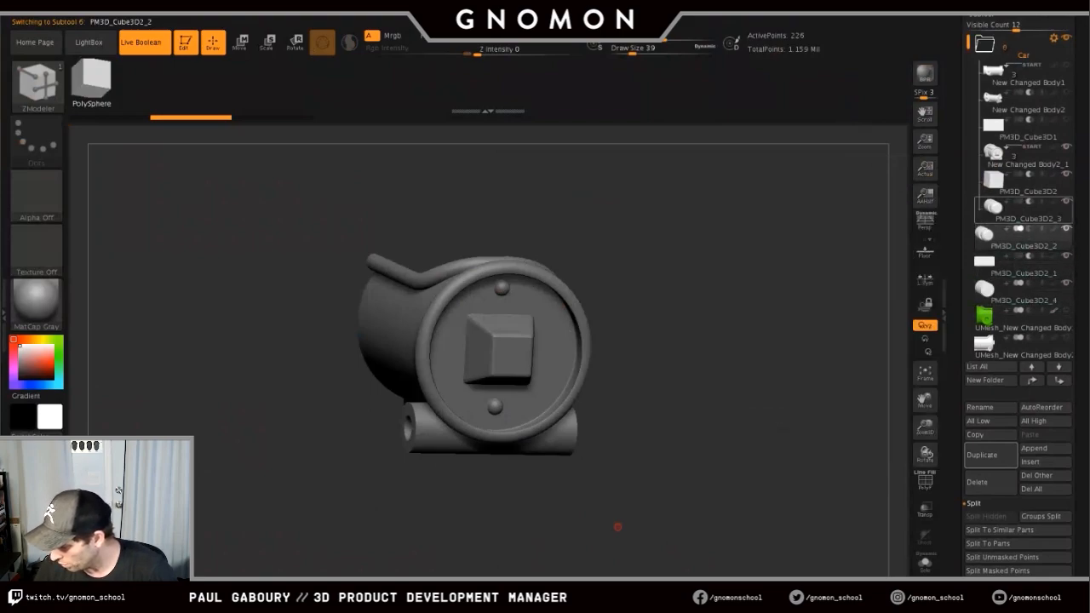
{"action": "left_click_drag", "start_coordinate": [1024, 213], "coordinate": [1024, 307]}
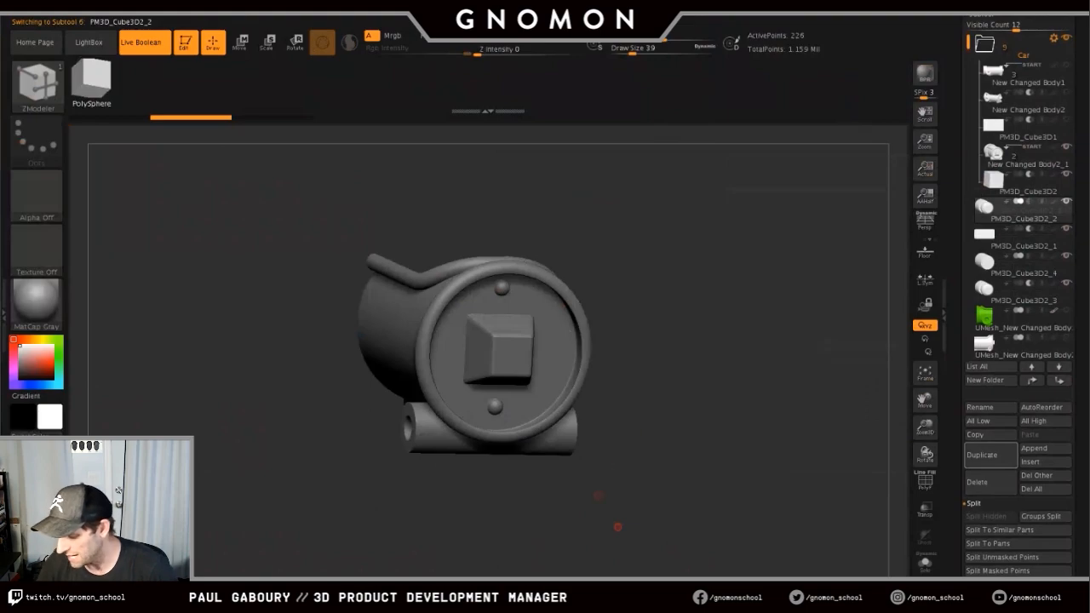
- Hide the Car folder and turn Live Boolean off to isolate the four connector subtools
{"action": "left_click_drag", "start_coordinate": [617, 527], "coordinate": [792, 499]}
{"action": "left_click", "coordinate": [1066, 37]}
{"action": "mouse_move", "coordinate": [626, 489]}
{"action": "left_mouse_down"}
{"action": "mouse_move", "coordinate": [686, 487]}
{"action": "mouse_move", "coordinate": [576, 508]}
{"action": "mouse_move", "coordinate": [605, 491]}
{"action": "left_mouse_up"}
{"action": "left_click", "coordinate": [141, 42]}
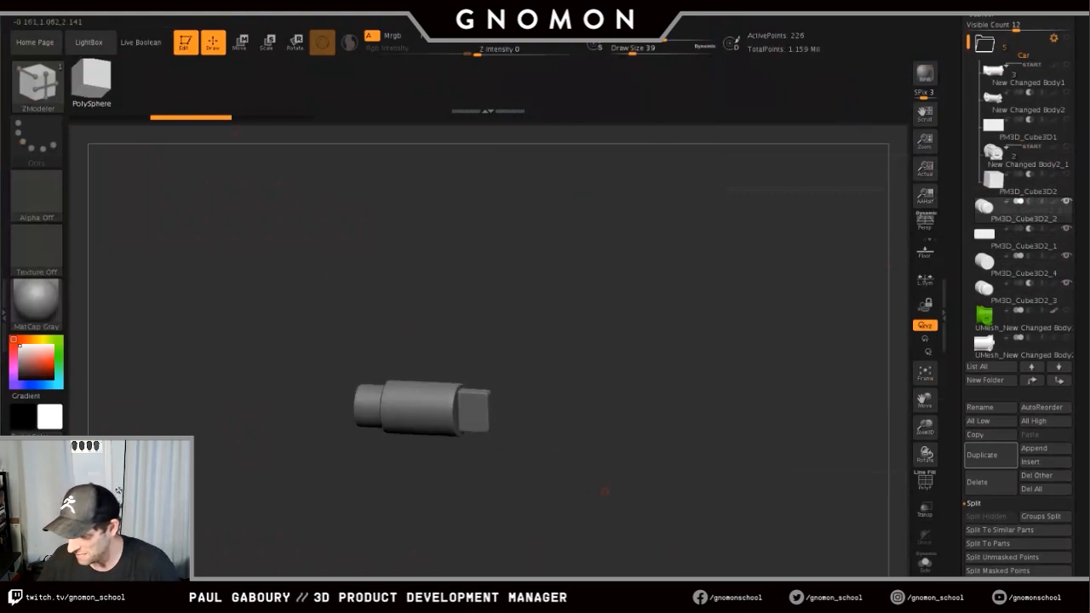
{"action": "mouse_move", "coordinate": [1021, 265]}
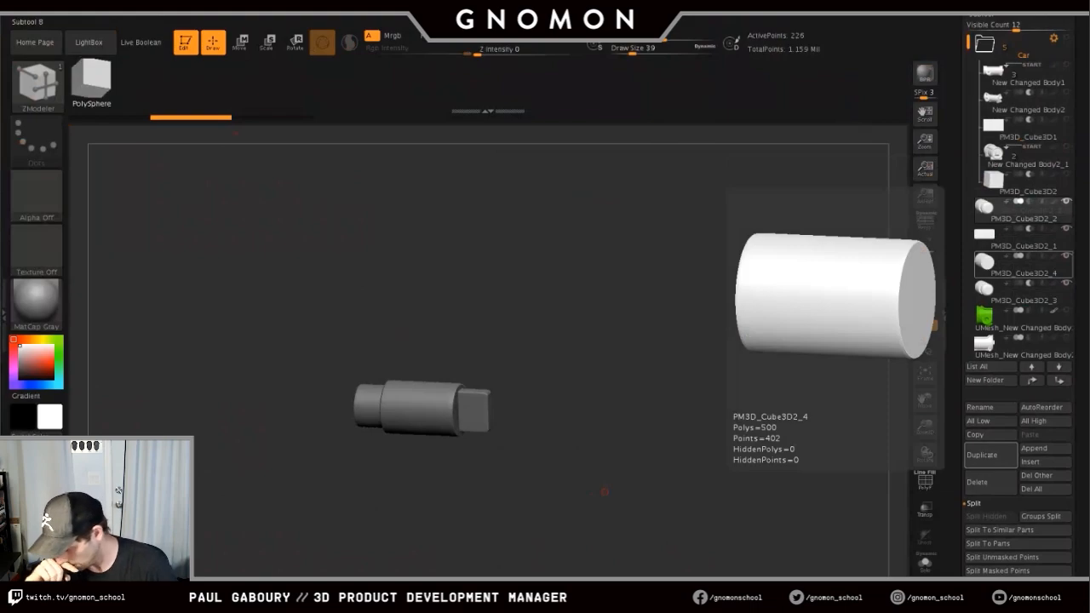
- Activate all four connector subtools for multi-transpose and group them in a new folder named Snap Piece
{"action": "left_click_drag", "start_coordinate": [557, 521], "coordinate": [571, 511], "text": "shift"}
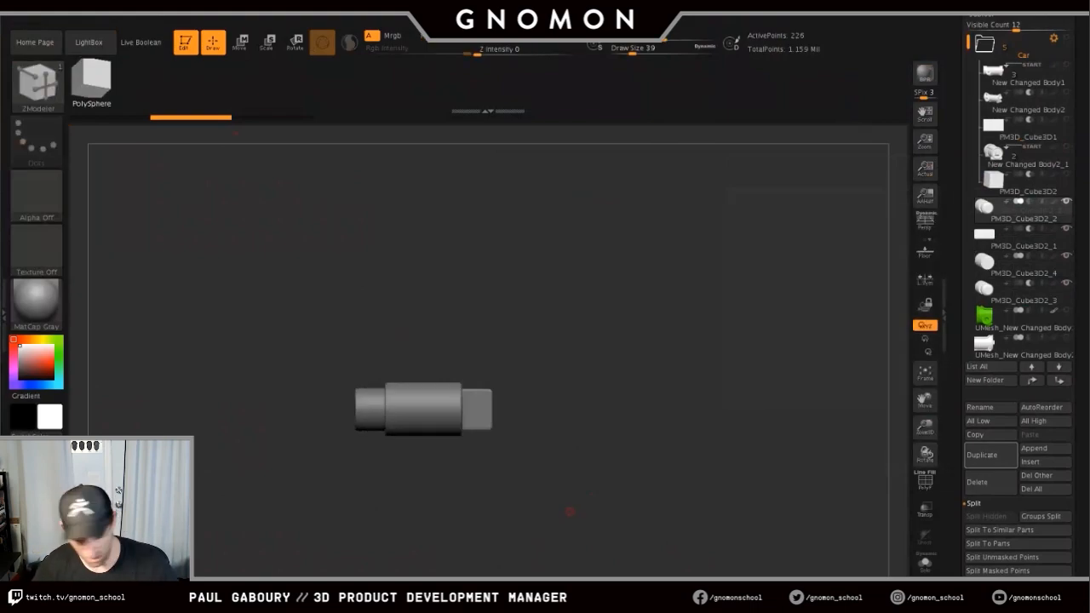
{"action": "key", "text": "w"}
{"action": "left_click_drag", "start_coordinate": [459, 409], "coordinate": [501, 430]}
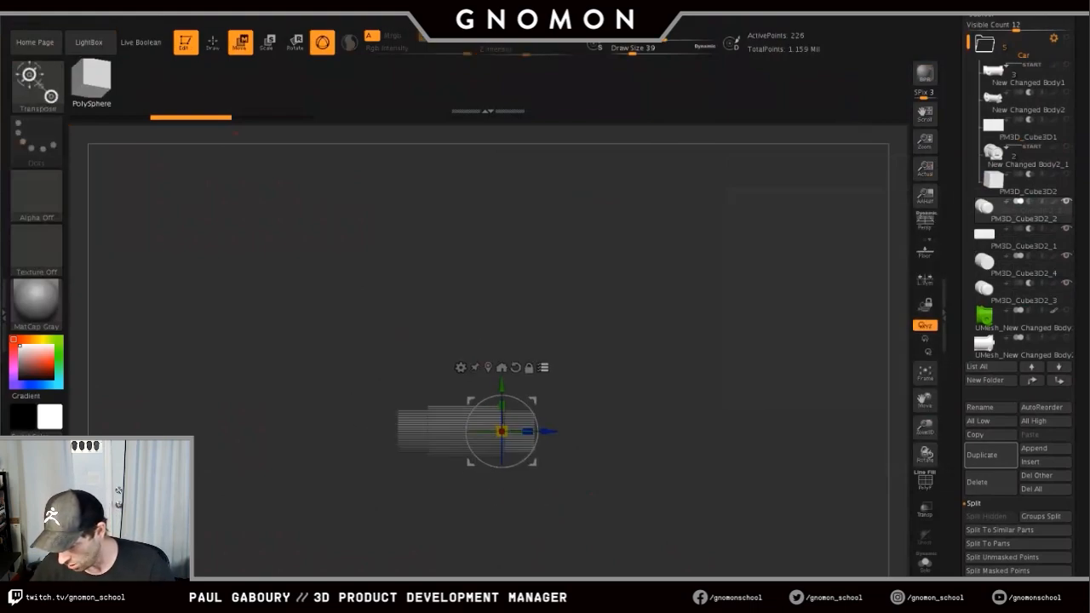
{"action": "mouse_move", "coordinate": [588, 503]}
{"action": "right_mouse_down"}
{"action": "mouse_move", "coordinate": [536, 512]}
{"action": "mouse_move", "coordinate": [553, 553]}
{"action": "mouse_move", "coordinate": [599, 546]}
{"action": "right_mouse_up"}
{"action": "key", "text": "ctrl+f"}
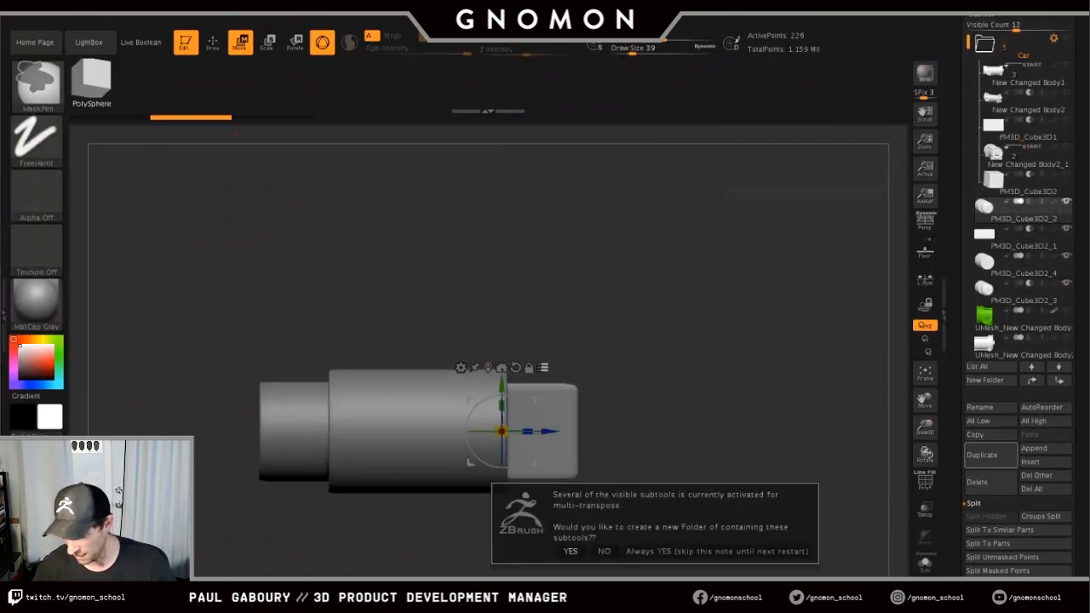
{"action": "left_click", "coordinate": [715, 550]}
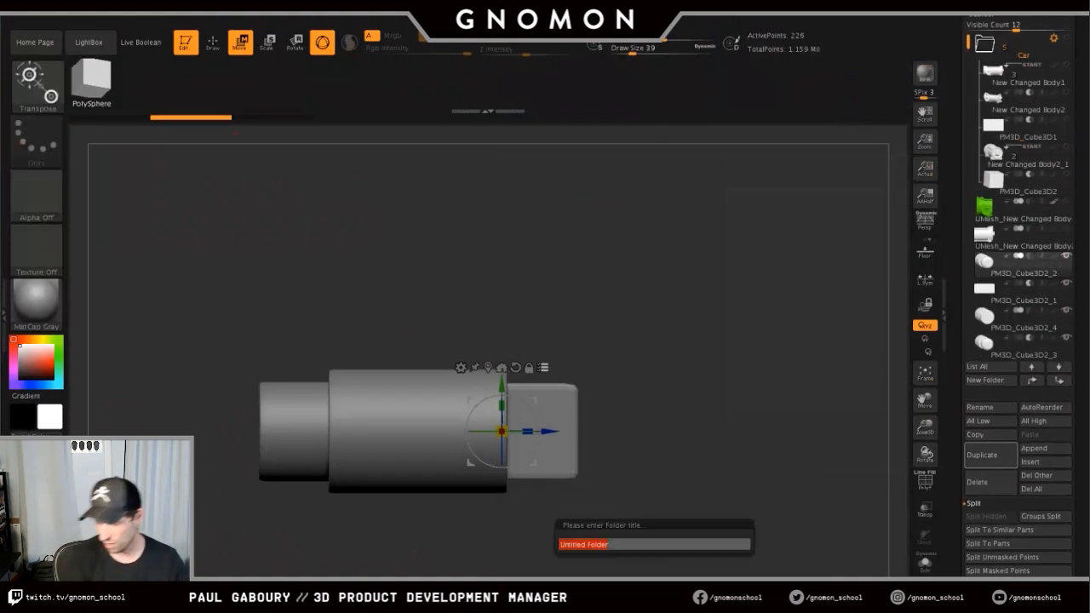
{"action": "type", "text": "Snap"}
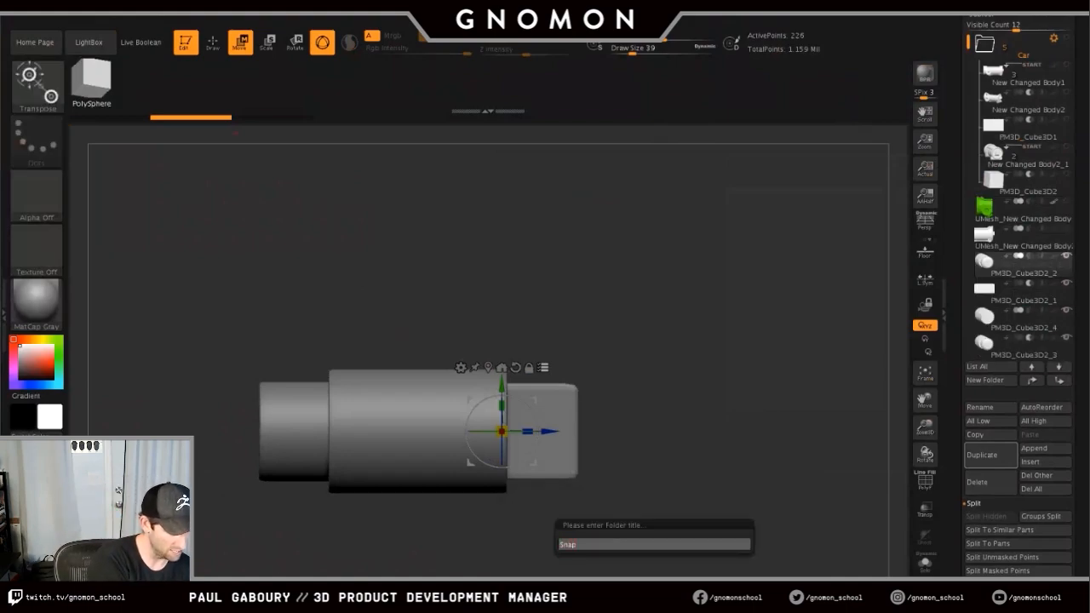
{"action": "type", "text": " Piece"}
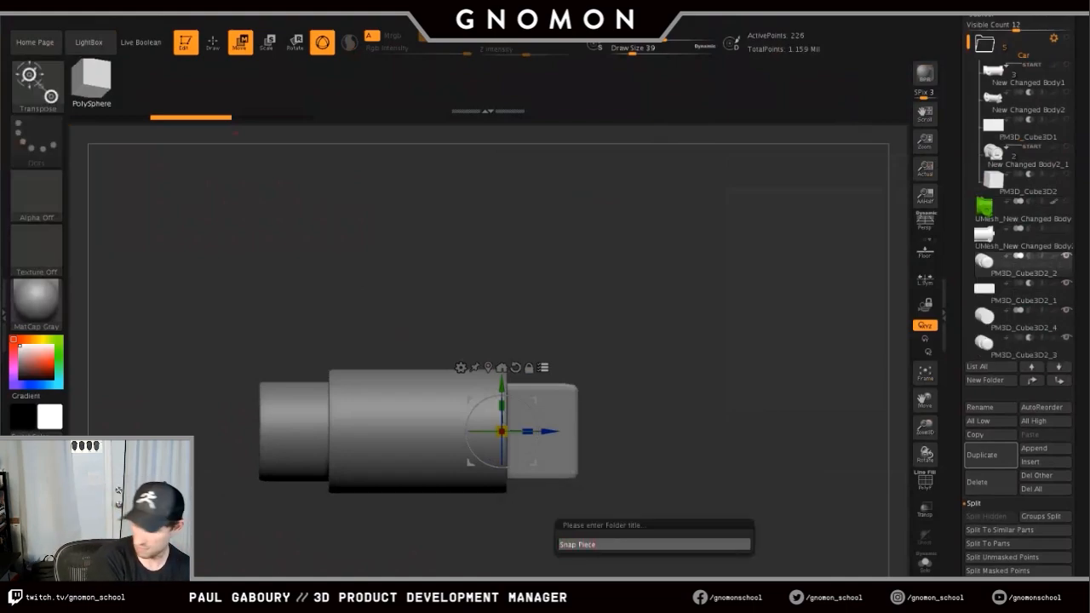
{"action": "key", "text": "Return"}
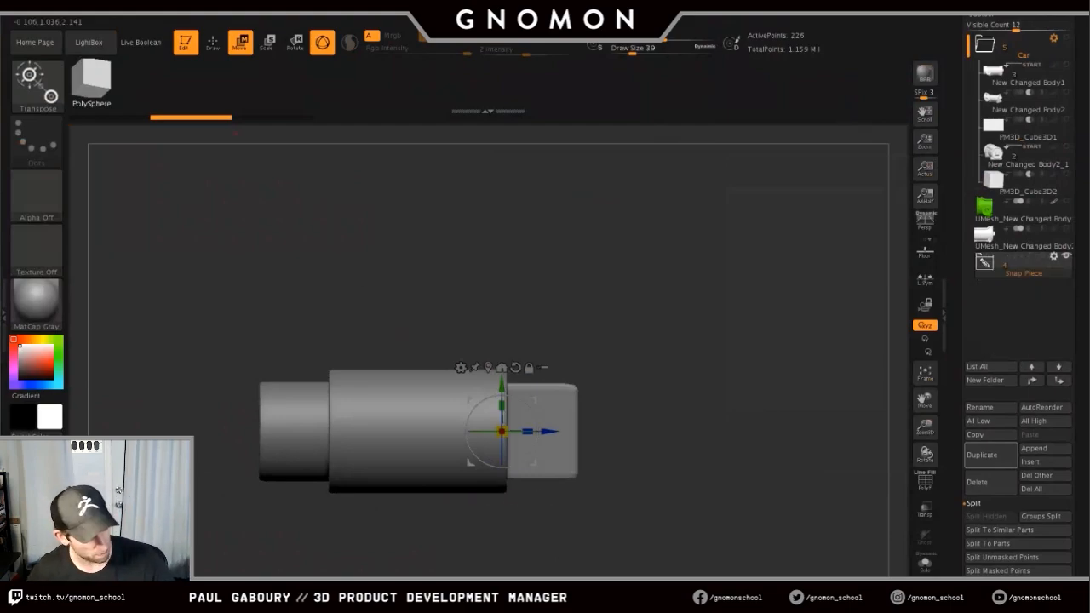
- Expand the Snap Piece folder and rename the connector PM3D_Cube3D2_2 as Male
{"action": "key", "text": "q"}
{"action": "left_click_drag", "start_coordinate": [822, 421], "coordinate": [770, 438]}
{"action": "left_click", "coordinate": [985, 262]}
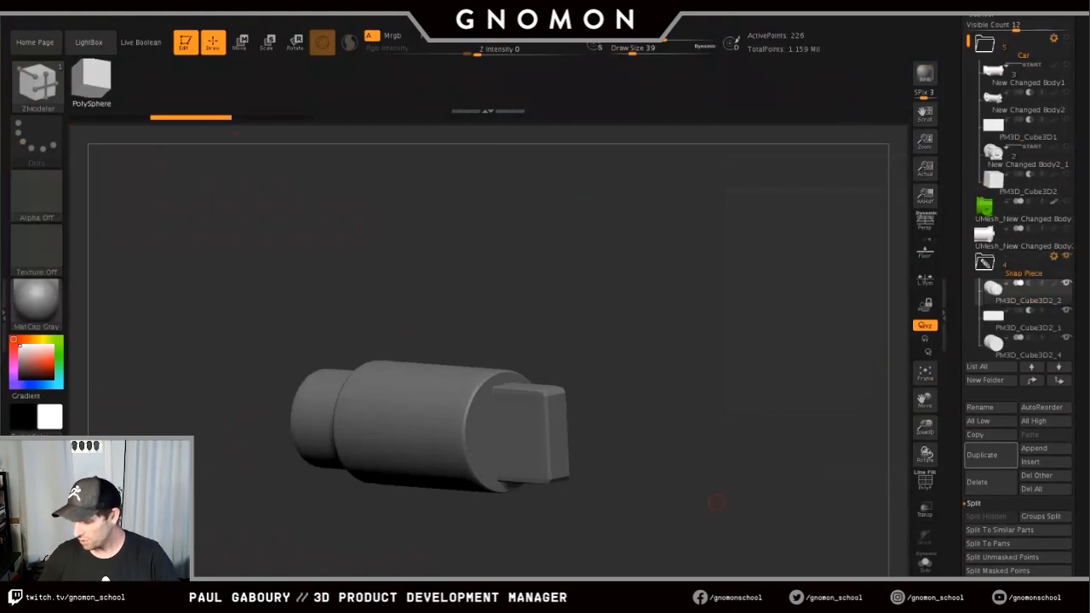
{"action": "scroll", "coordinate": [1017, 510], "scroll_direction": "down", "scroll_amount": 2}
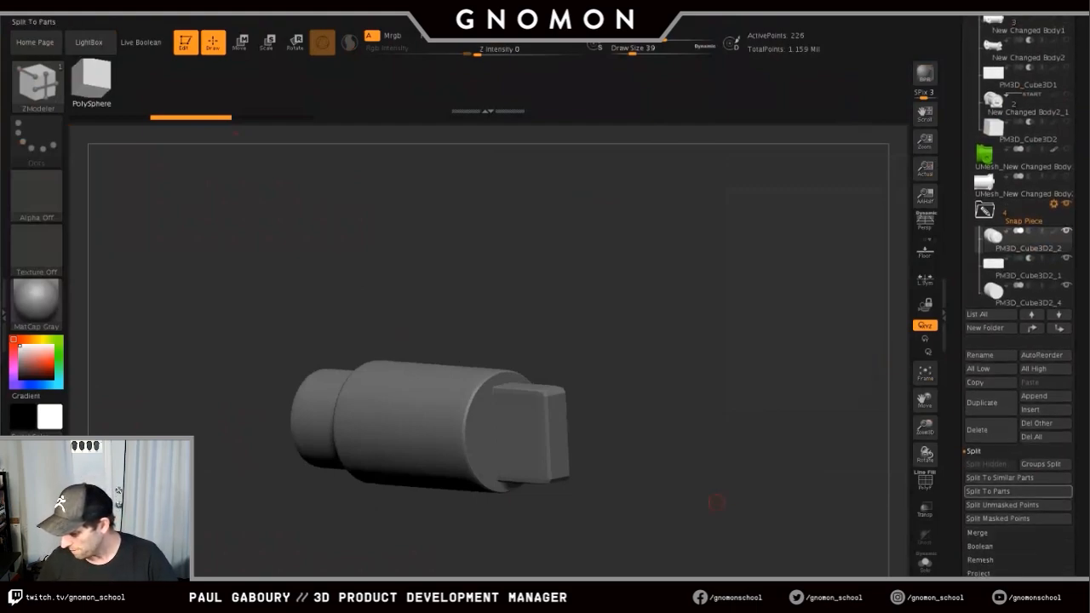
{"action": "left_click", "coordinate": [979, 354]}
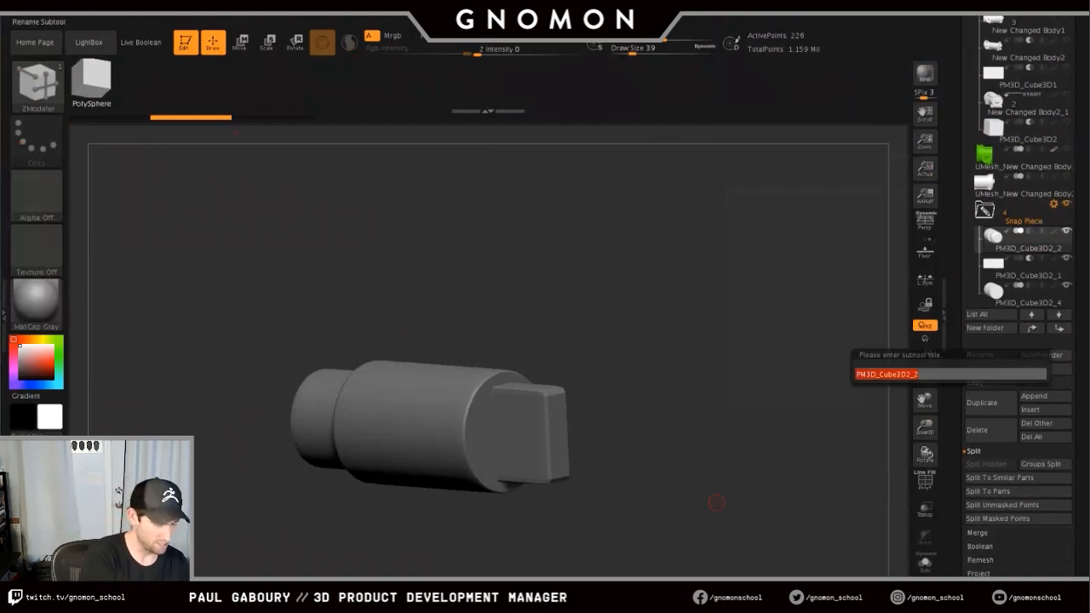
{"action": "type", "text": "Male"}
{"action": "key", "text": "Return"}
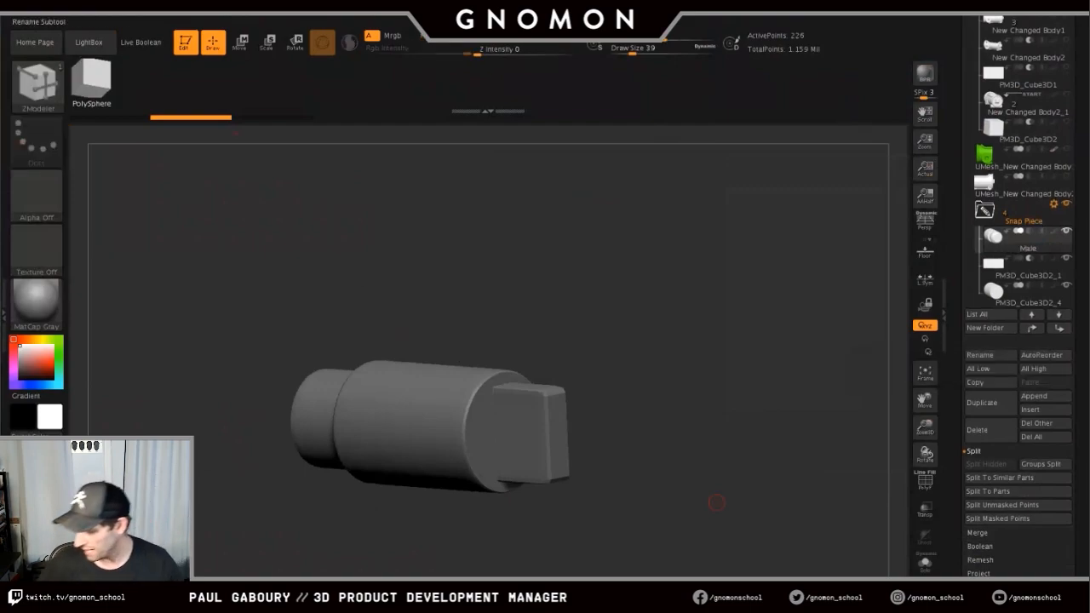
- Rename the subtool PM3D_Cube3D2_1 in the Snap Piece folder as Male Sub, and collapse the folder
{"action": "left_click", "coordinate": [1017, 268]}
{"action": "left_click", "coordinate": [979, 354]}
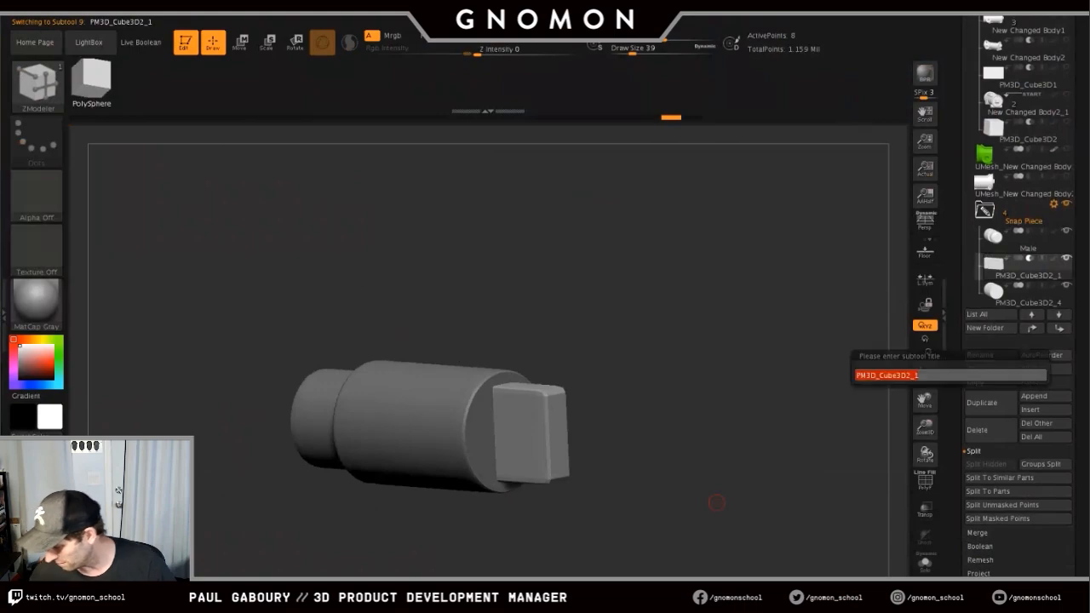
{"action": "type", "text": "Male"}
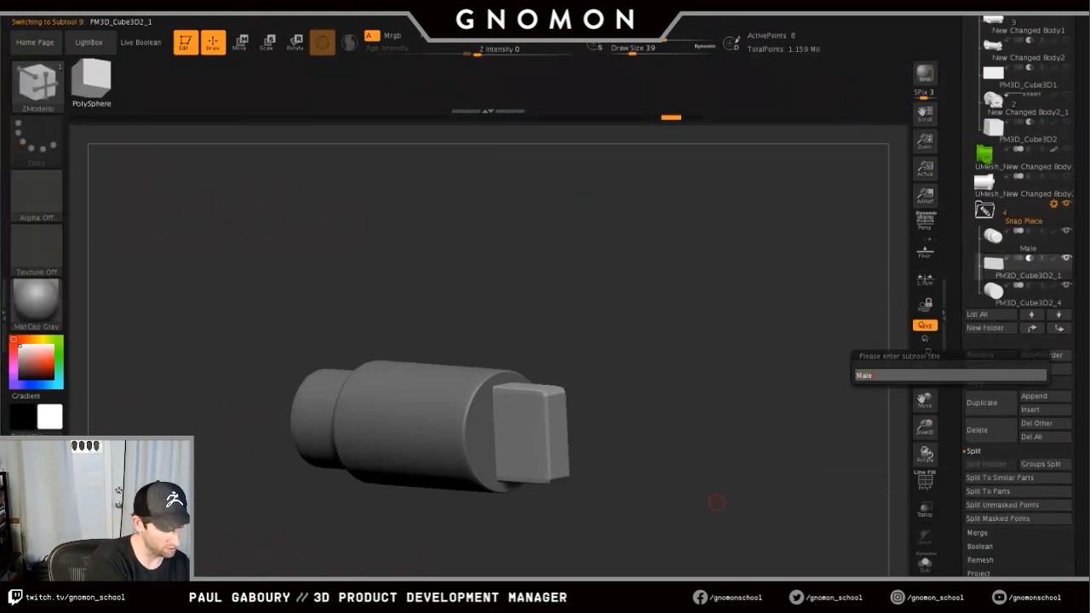
{"action": "type", "text": " Sub"}
{"action": "key", "text": "Return"}
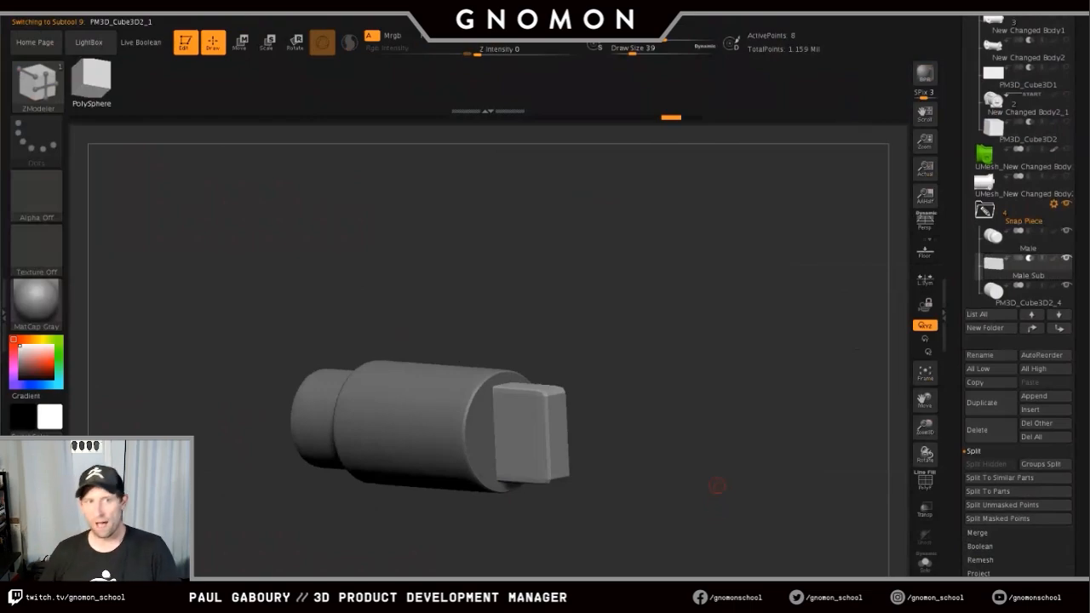
{"action": "left_click", "coordinate": [984, 210]}
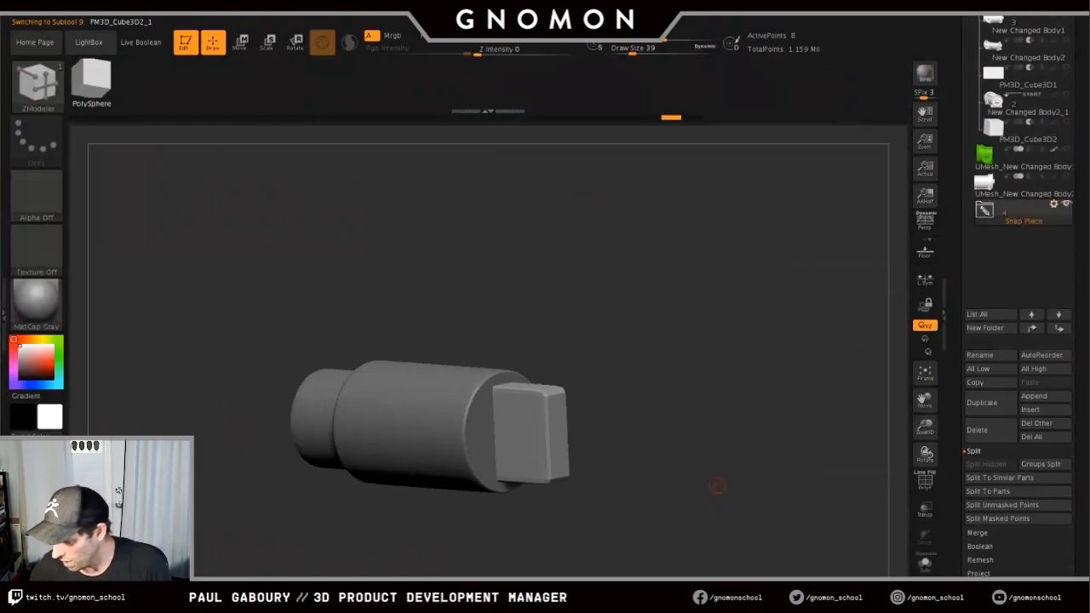
- Try moving all Snap Piece subtools together using Transpose Set on the folder, and undo the move
{"action": "left_click_drag", "start_coordinate": [718, 466], "coordinate": [651, 474]}
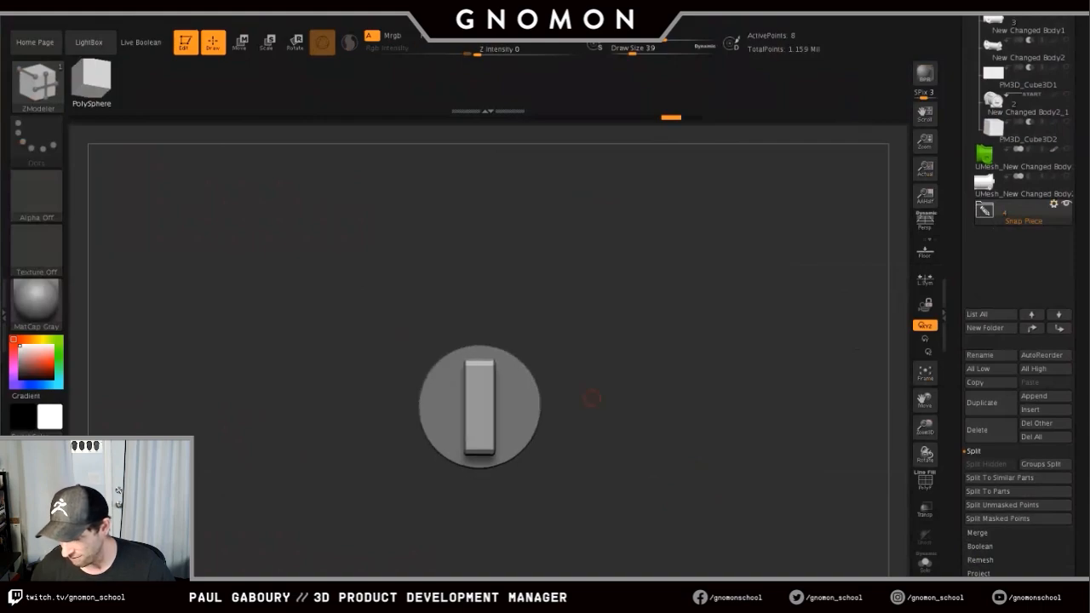
{"action": "right_click_drag", "start_coordinate": [632, 512], "coordinate": [621, 462], "text": "ctrl"}
{"action": "right_click_drag", "start_coordinate": [622, 462], "coordinate": [575, 484], "text": "alt"}
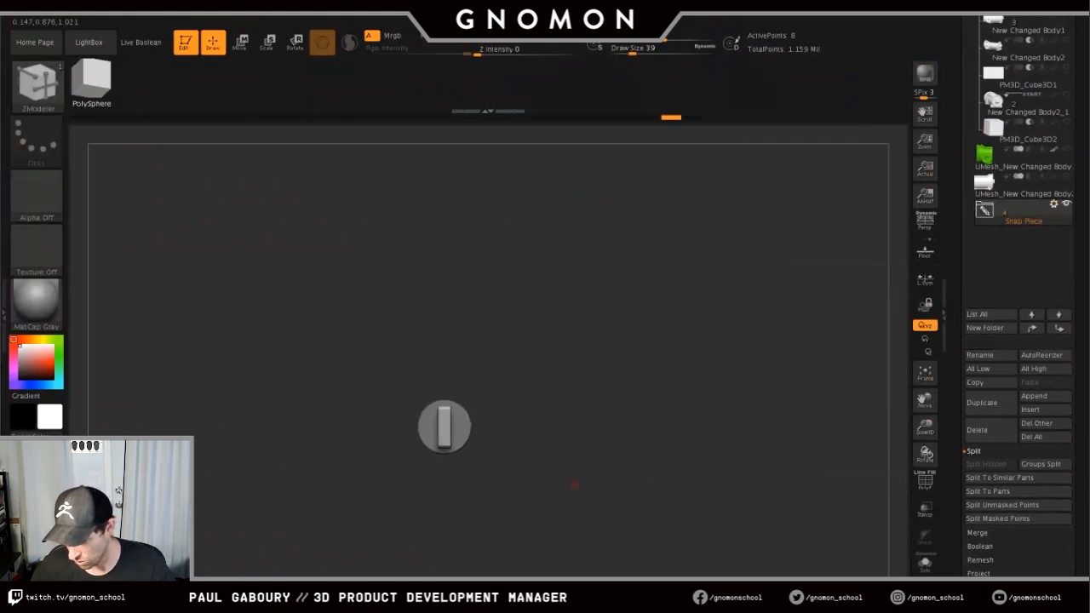
{"action": "left_click_drag", "start_coordinate": [1076, 308], "coordinate": [1076, 467]}
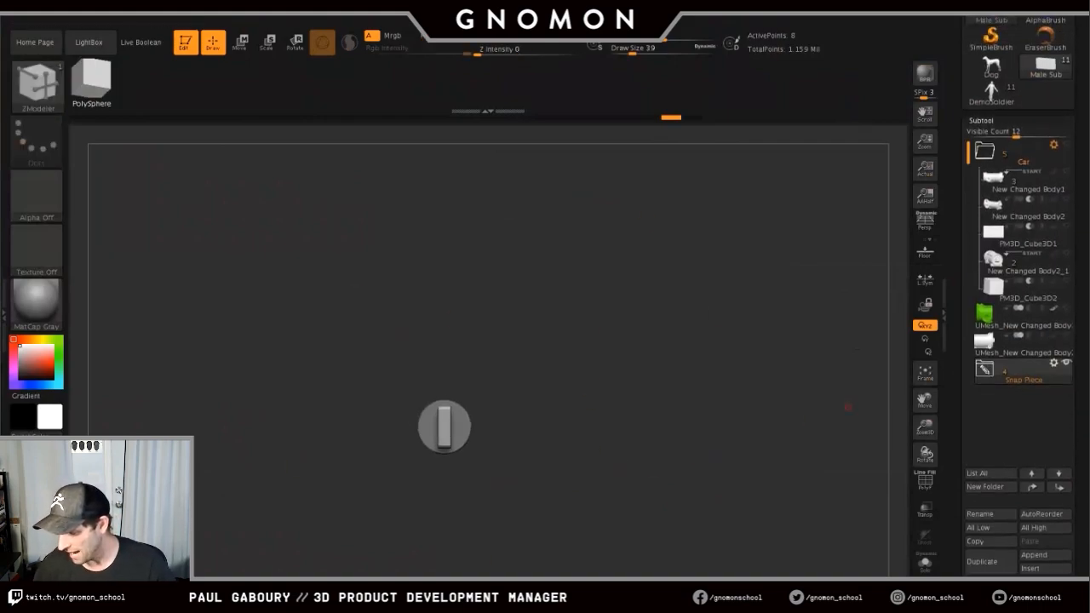
{"action": "key", "text": "w"}
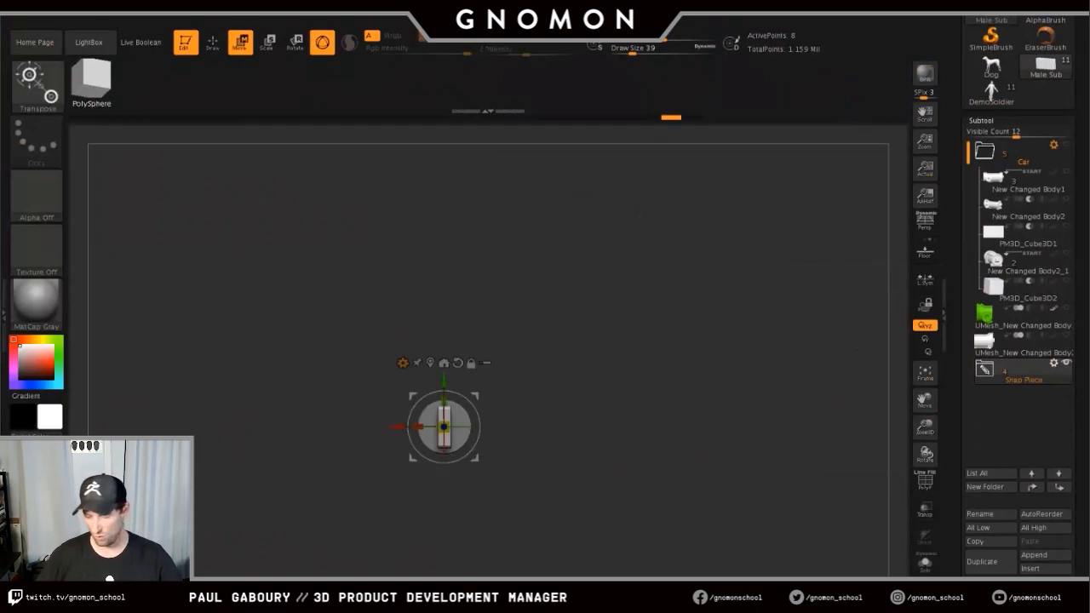
{"action": "left_click", "coordinate": [1053, 363]}
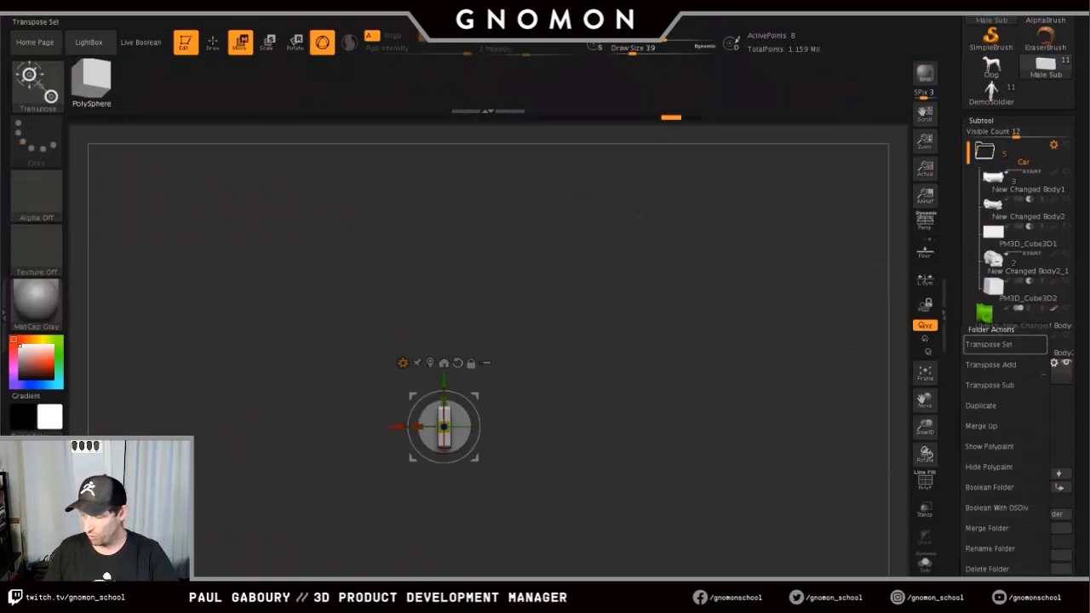
{"action": "left_click", "coordinate": [1004, 344]}
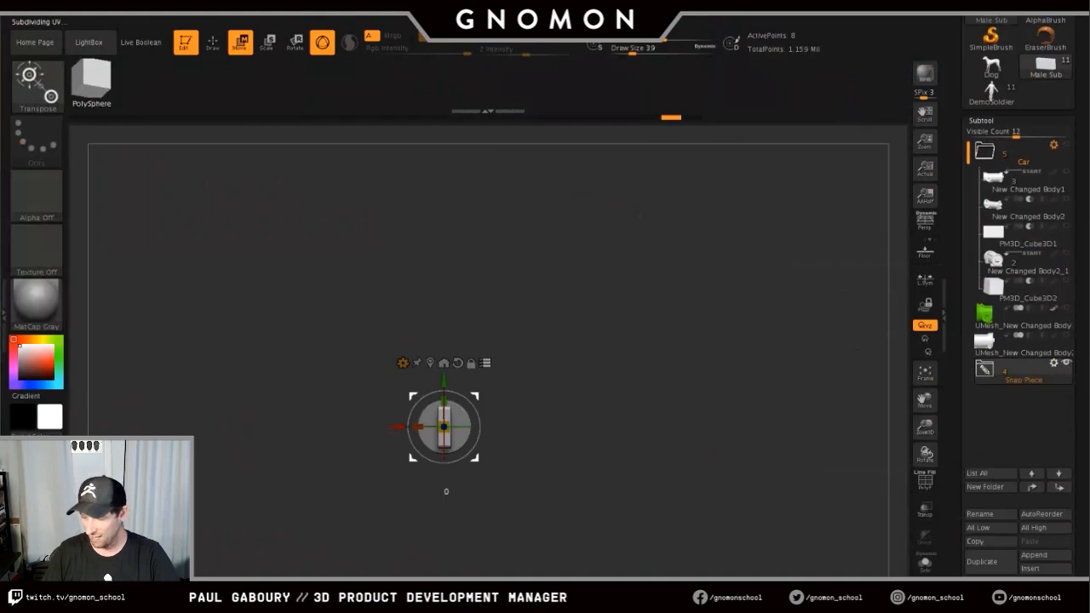
{"action": "left_click_drag", "start_coordinate": [442, 426], "coordinate": [391, 443]}
{"action": "key", "text": "ctrl+z"}
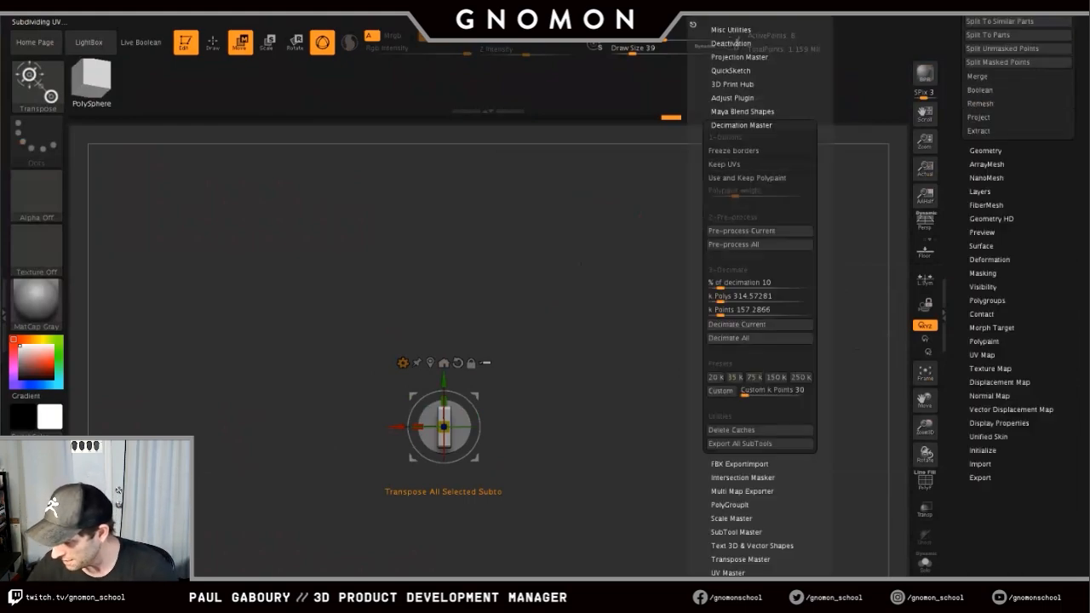
- Enable Folder Only in SubTool Master and copy the Snap Piece folder
{"action": "left_click", "coordinate": [736, 206]}
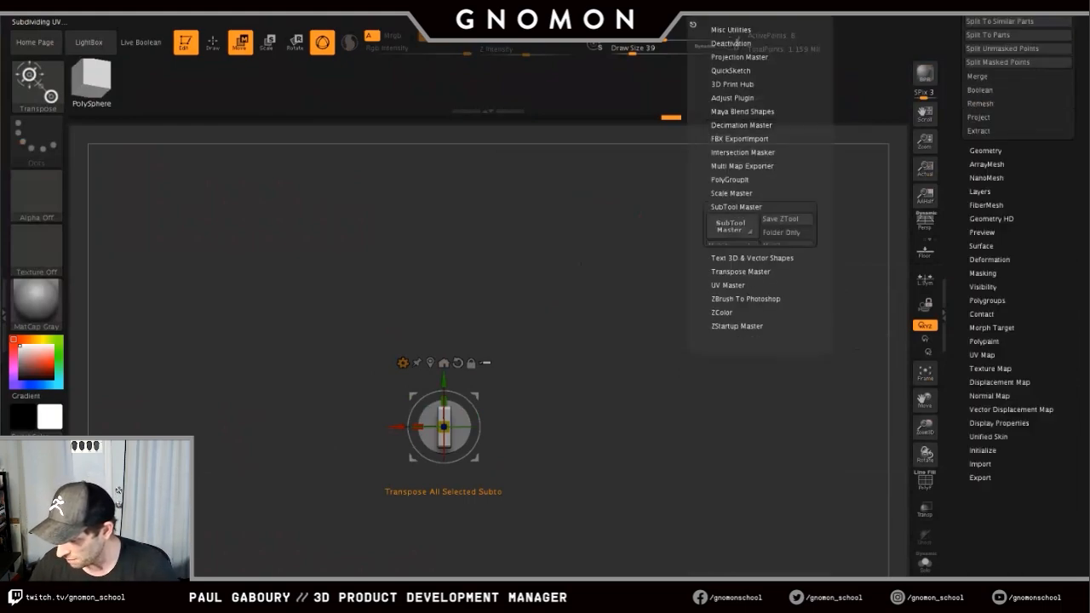
{"action": "left_click", "coordinate": [786, 232]}
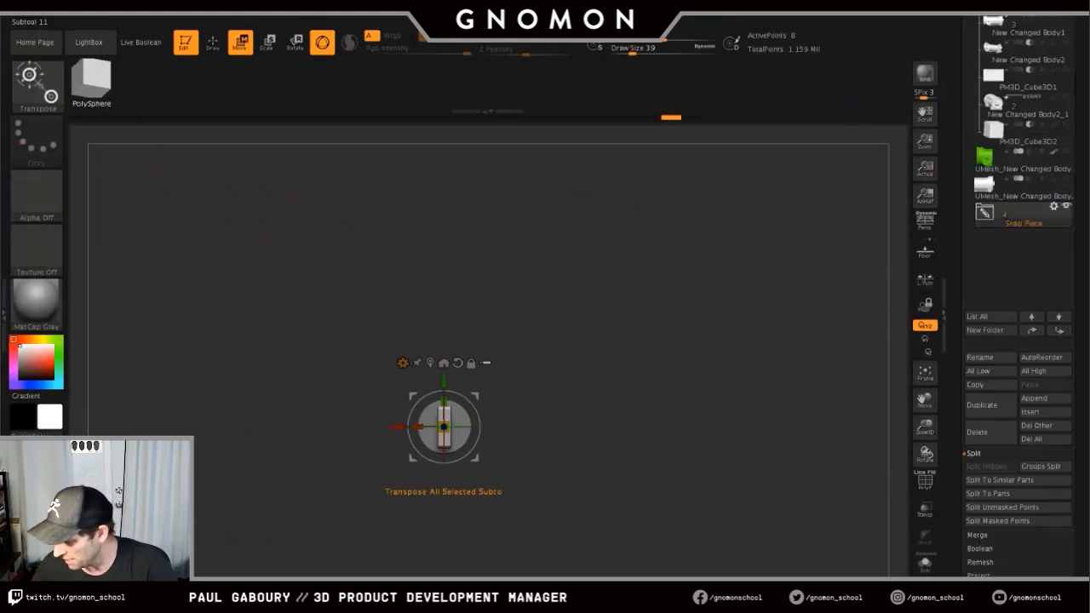
{"action": "left_click", "coordinate": [1053, 206]}
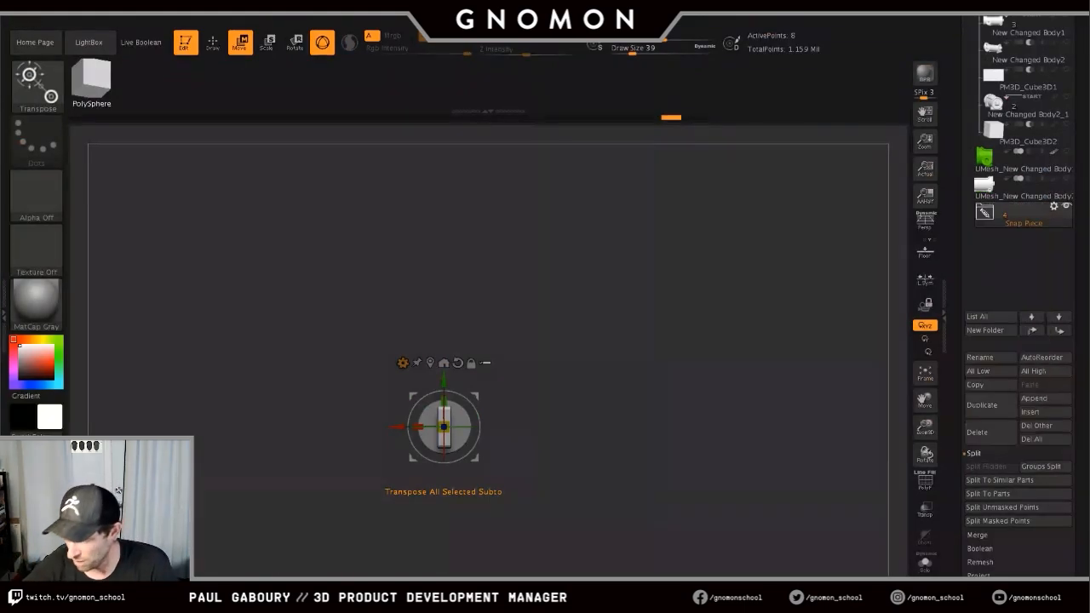
{"action": "mouse_move", "coordinate": [758, 12]}
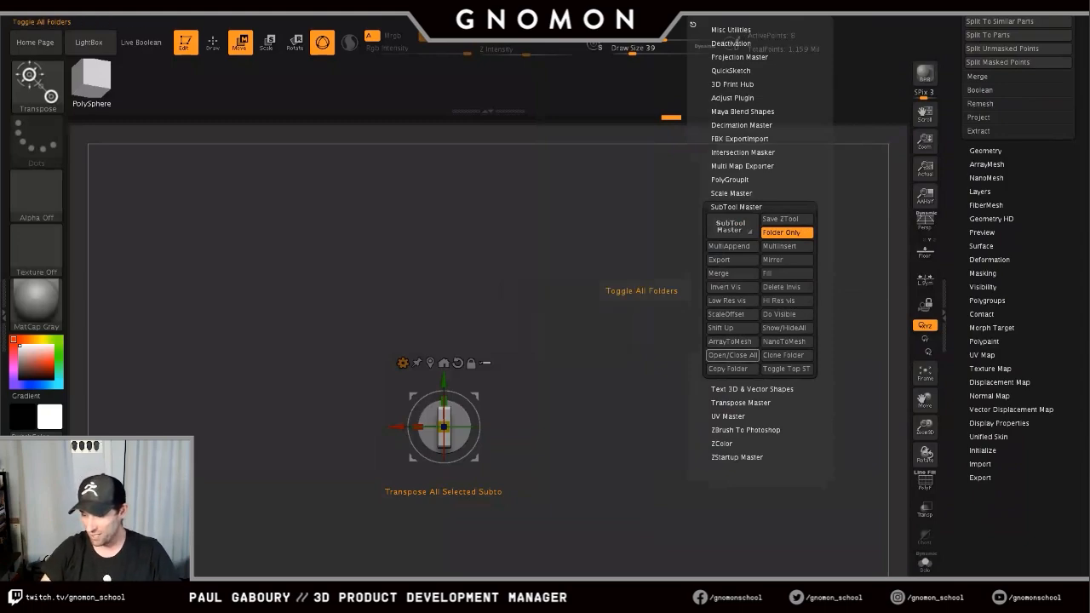
{"action": "left_click", "coordinate": [727, 369]}
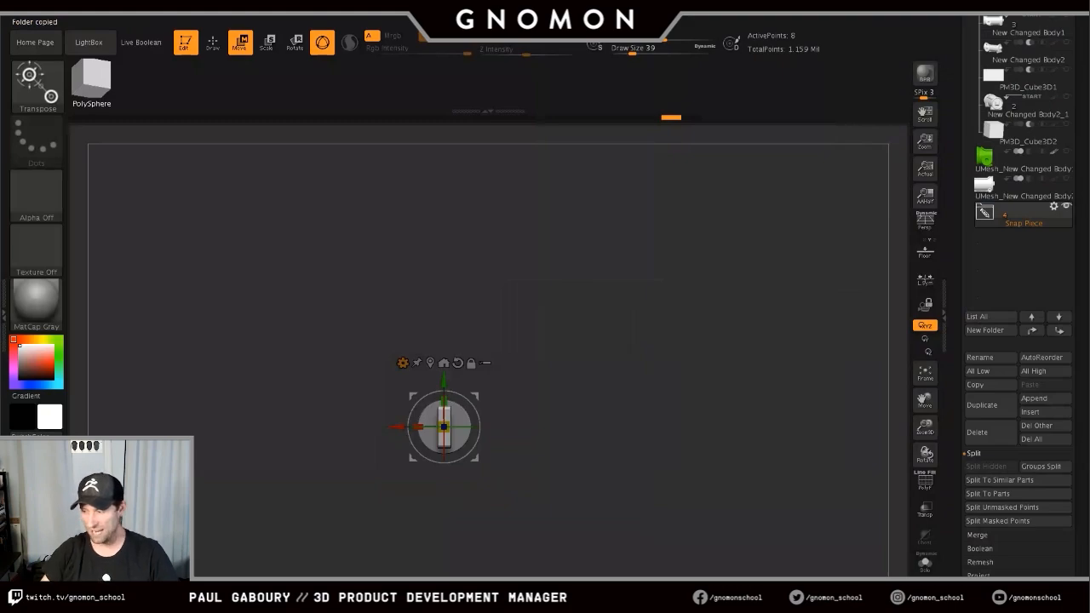
- Switch to the DemoSoldier tool, paste the copied Snap Piece folder into it and expand the folder
{"action": "left_click_drag", "start_coordinate": [1022, 272], "coordinate": [1021, 515]}
{"action": "left_click", "coordinate": [991, 180]}
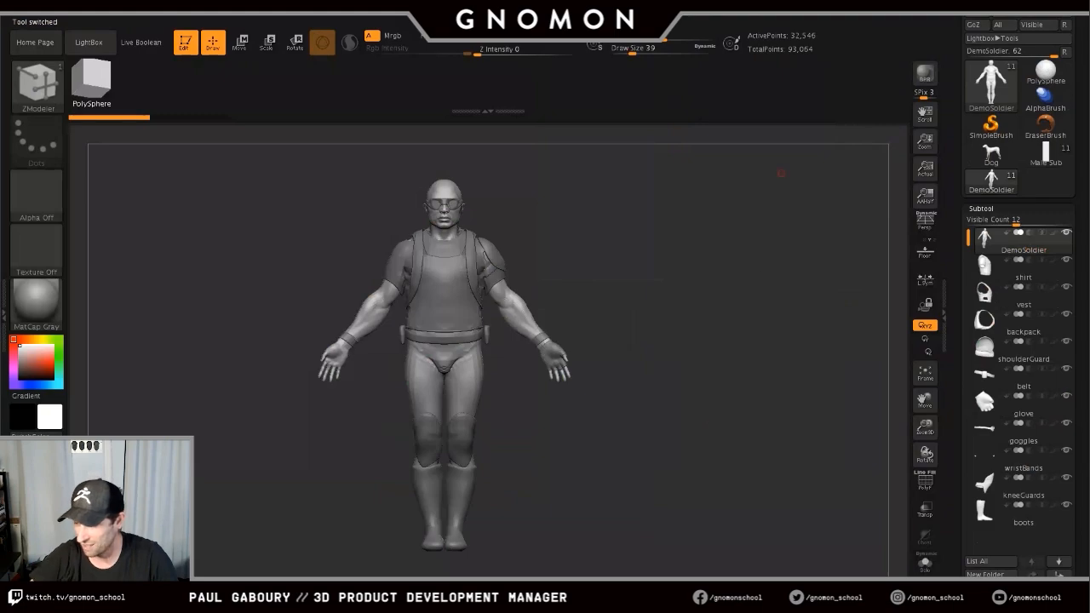
{"action": "mouse_move", "coordinate": [719, 11]}
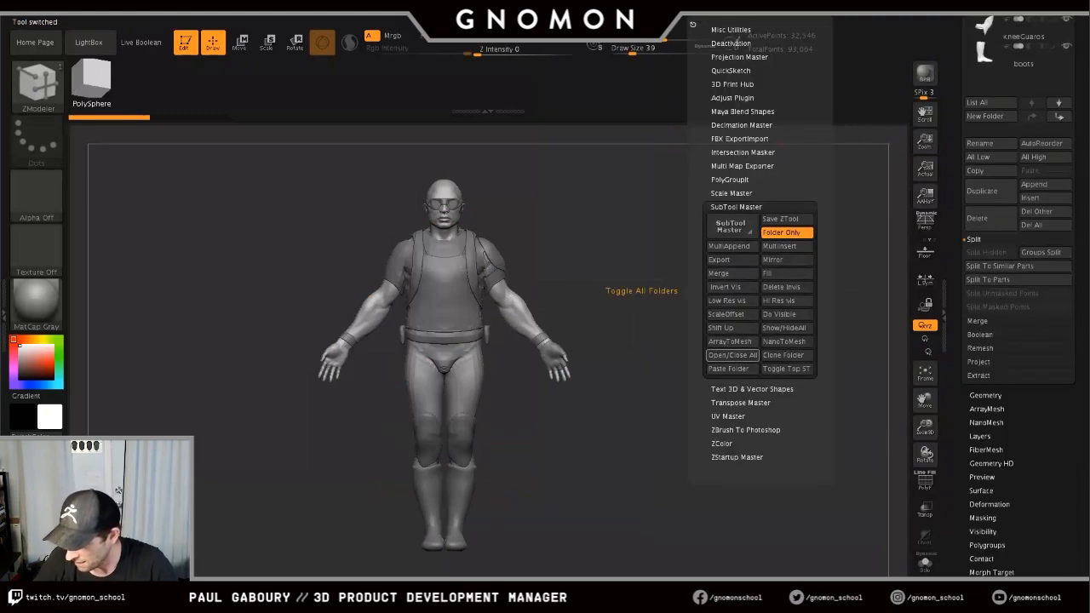
{"action": "left_click", "coordinate": [731, 368]}
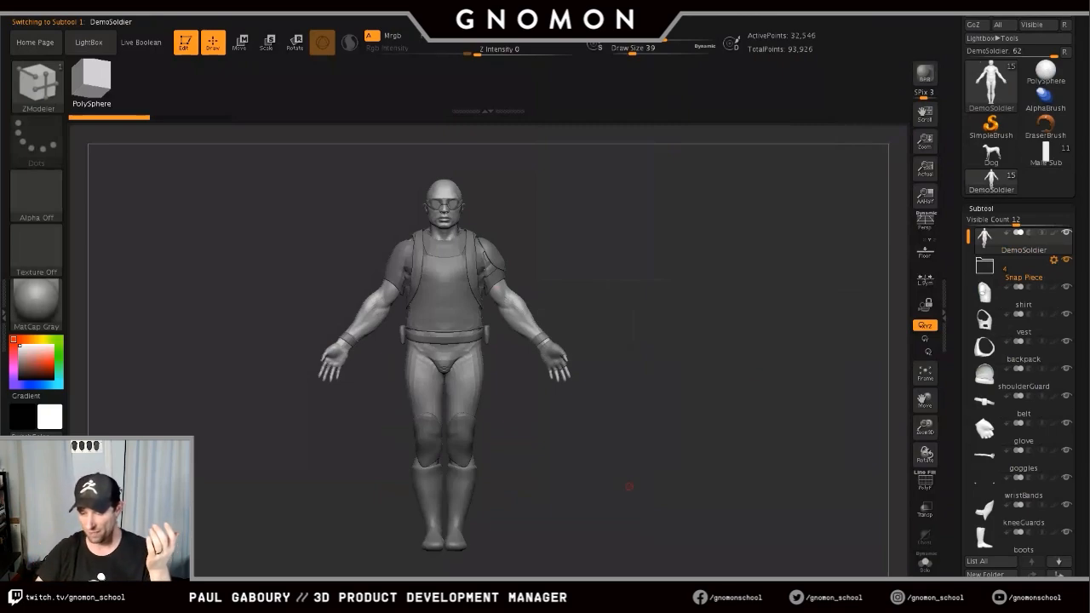
{"action": "left_click_drag", "start_coordinate": [629, 486], "coordinate": [717, 481]}
{"action": "left_click", "coordinate": [985, 266]}
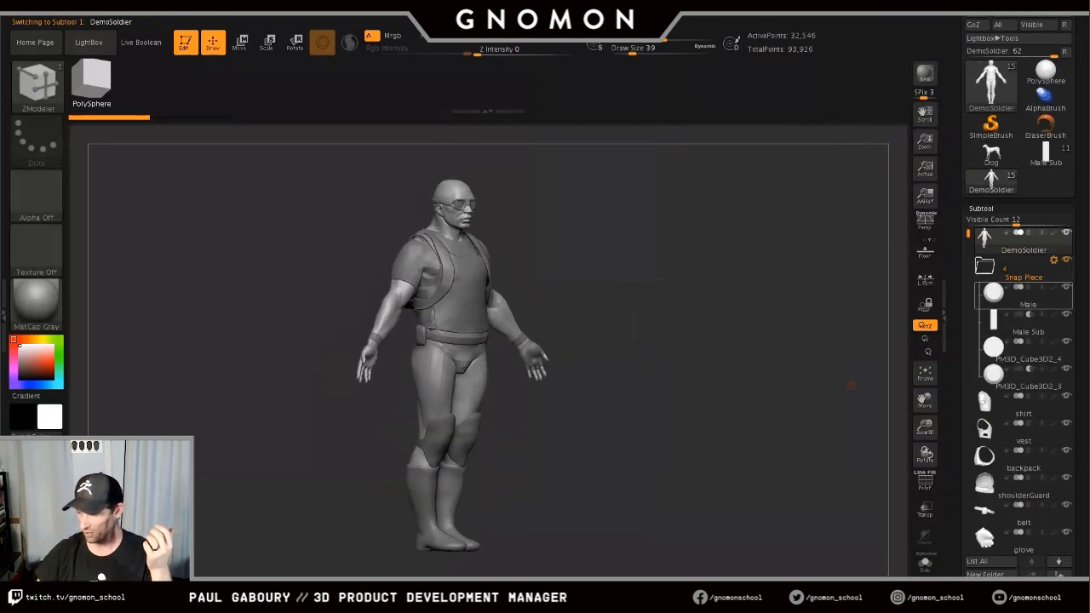
- Hide the DemoSoldier body, shirt, vest, backpack and shoulderGuard subtools to inspect the pasted connector pieces
{"action": "mouse_move", "coordinate": [1020, 241]}
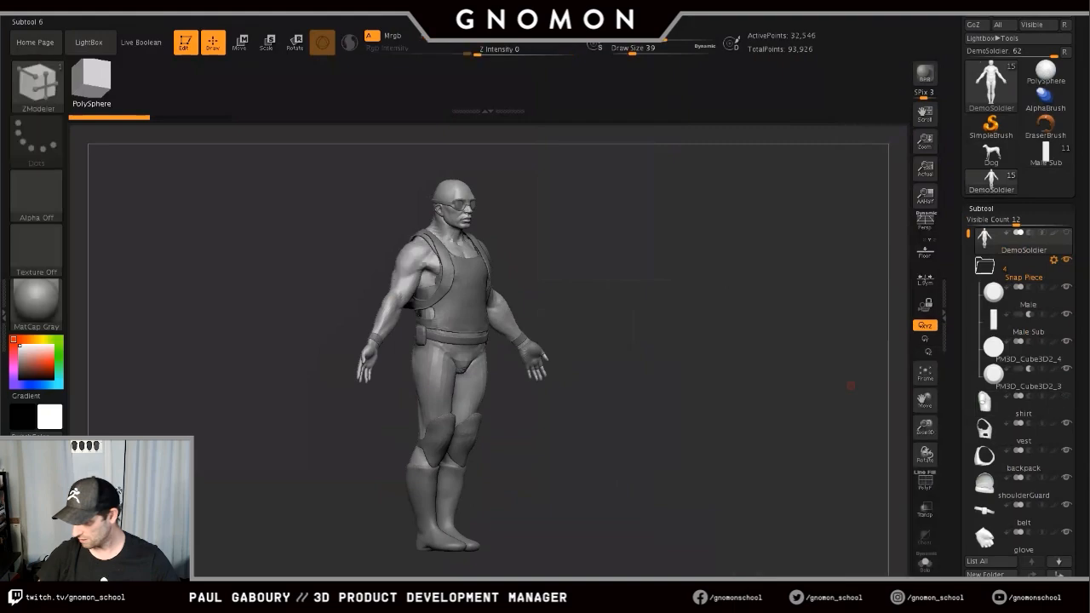
{"action": "left_click", "coordinate": [1022, 430]}
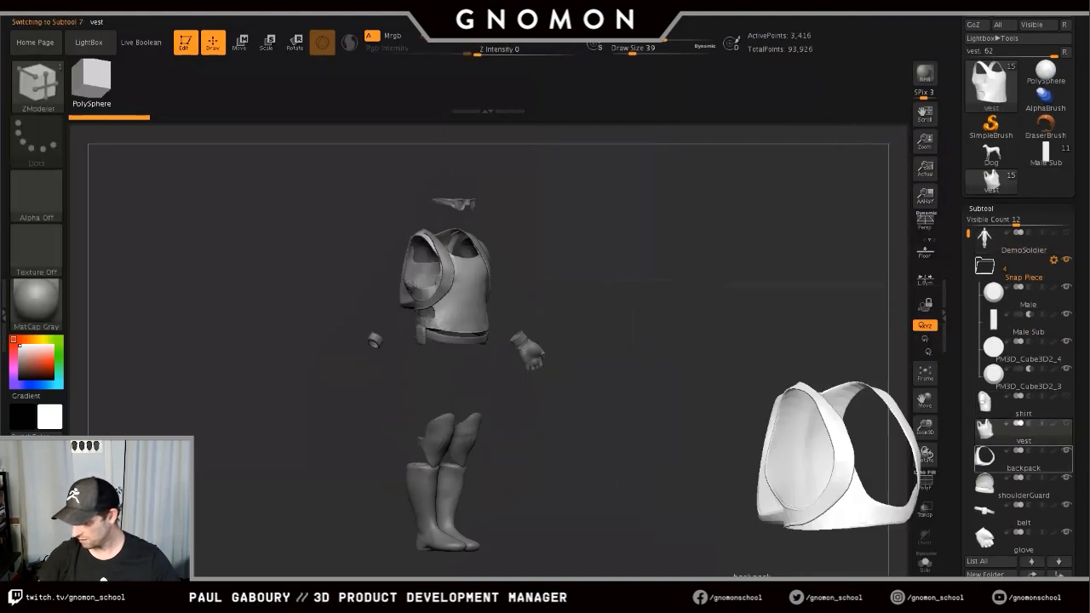
{"action": "left_click", "coordinate": [1066, 450]}
{"action": "left_click_drag", "start_coordinate": [792, 374], "coordinate": [834, 404]}
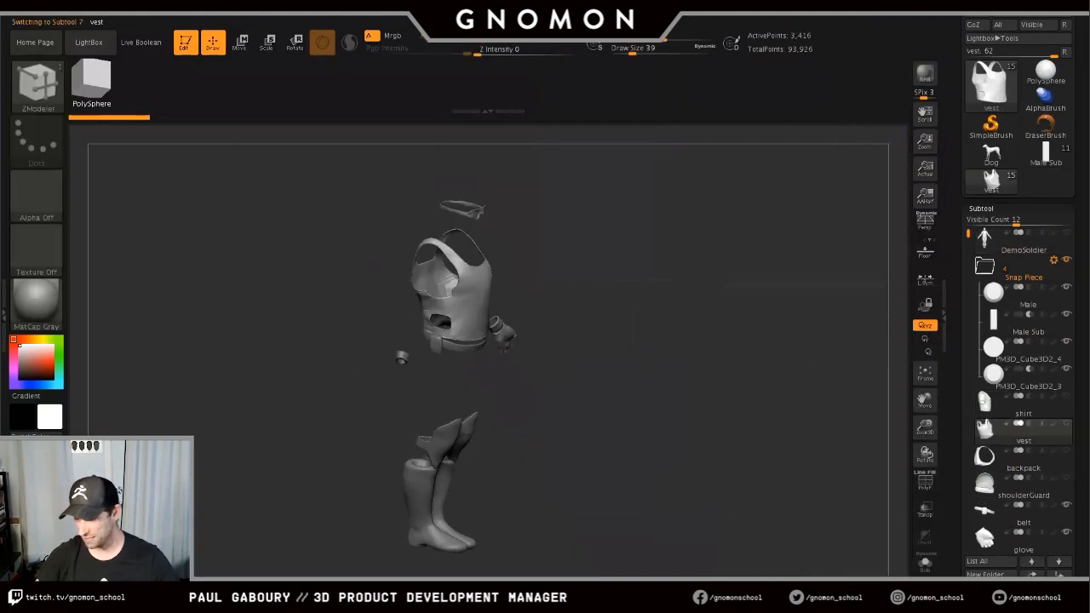
{"action": "left_click_drag", "start_coordinate": [766, 490], "coordinate": [683, 504]}
{"action": "key", "text": "f"}
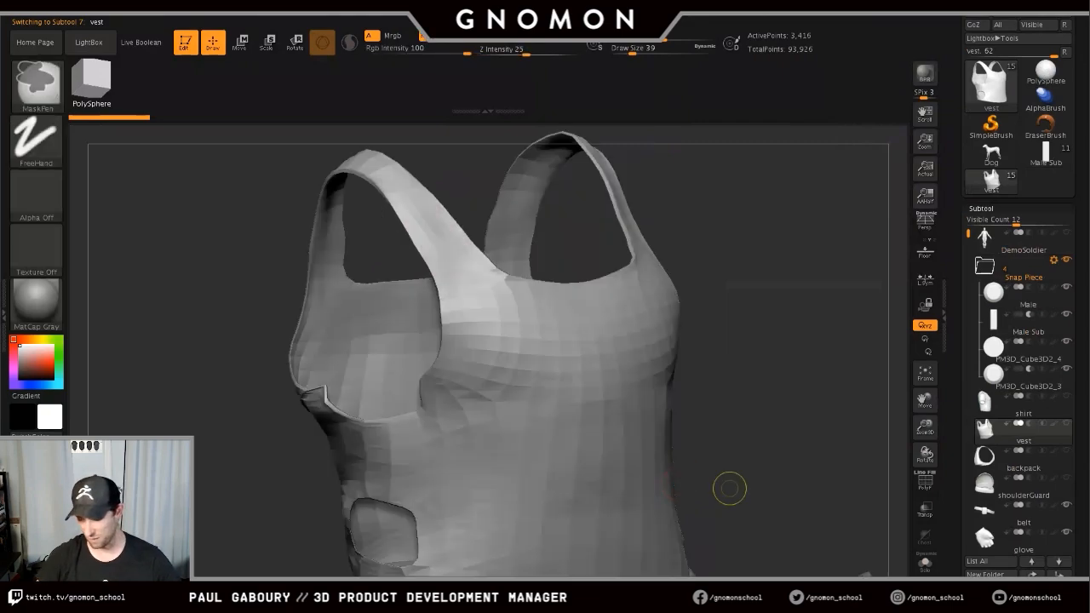
{"action": "mouse_move", "coordinate": [729, 488]}
{"action": "right_mouse_down", "text": "ctrl"}
{"action": "mouse_move", "coordinate": [692, 426]}
{"action": "mouse_move", "coordinate": [627, 403]}
{"action": "mouse_move", "coordinate": [570, 332]}
{"action": "mouse_move", "coordinate": [639, 279]}
{"action": "right_mouse_up", "text": "ctrl"}
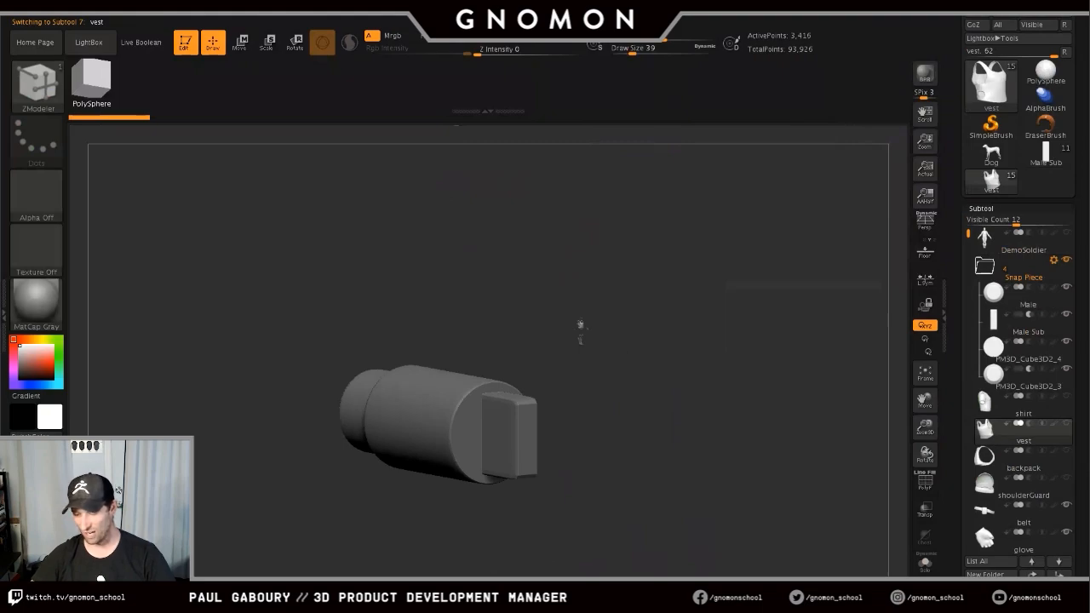
- Return to the car tool containing Male Sub and duplicate its Snap Piece folder
{"action": "left_click", "coordinate": [1045, 154]}
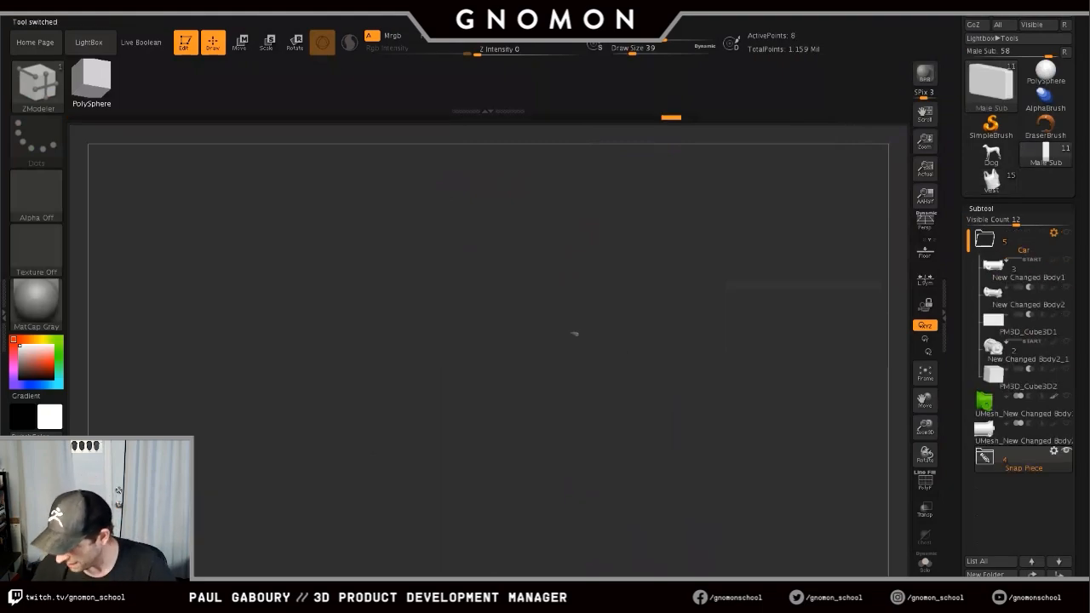
{"action": "key", "text": "f"}
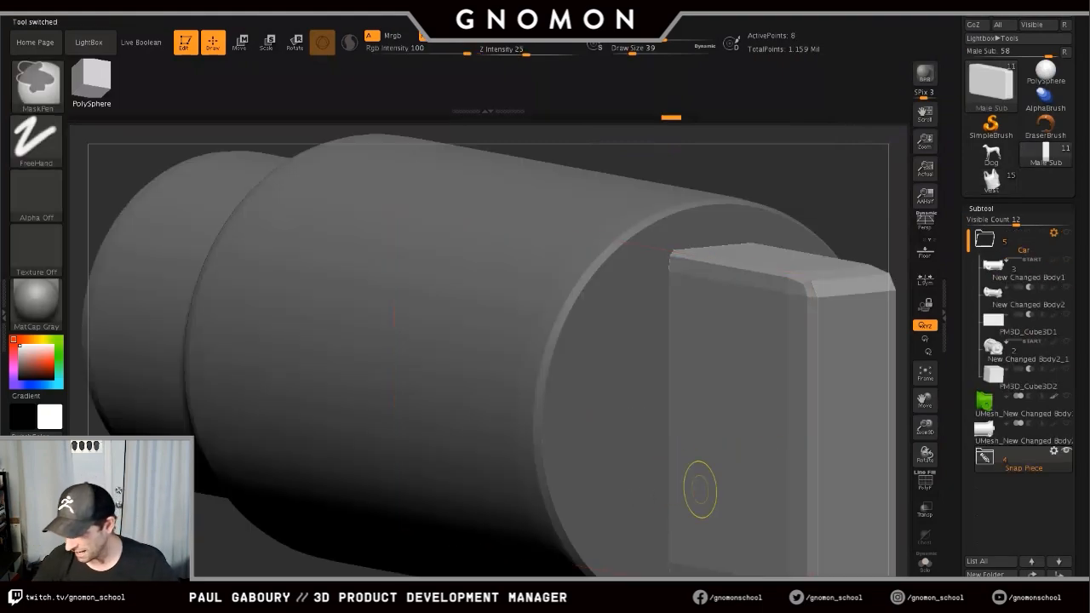
{"action": "right_click_drag", "start_coordinate": [701, 491], "coordinate": [579, 387], "text": "ctrl"}
{"action": "right_click_drag", "start_coordinate": [900, 481], "coordinate": [644, 428], "text": "alt"}
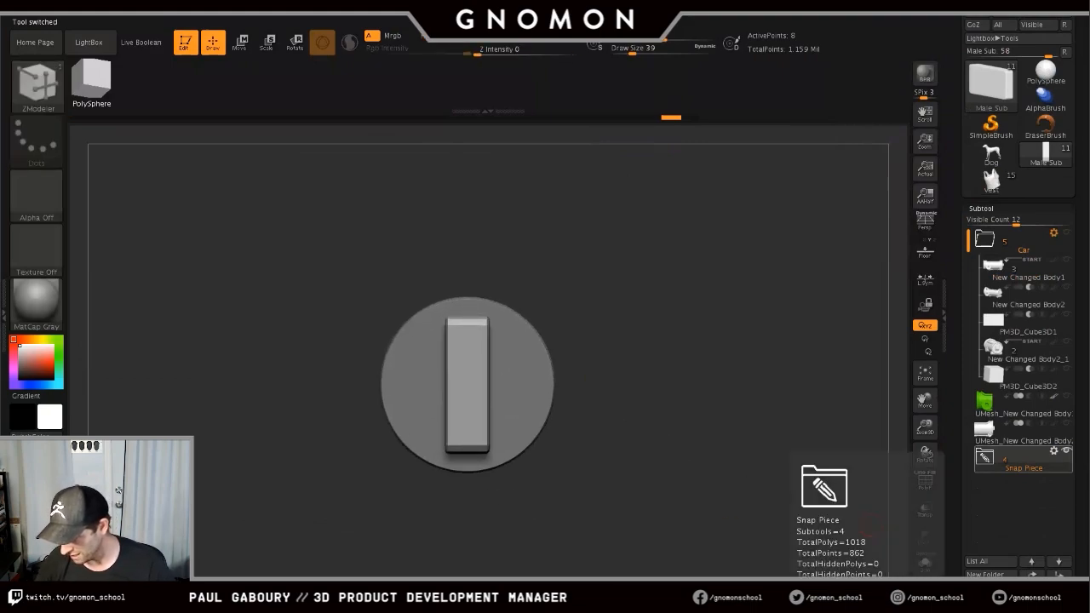
{"action": "left_click", "coordinate": [1053, 450]}
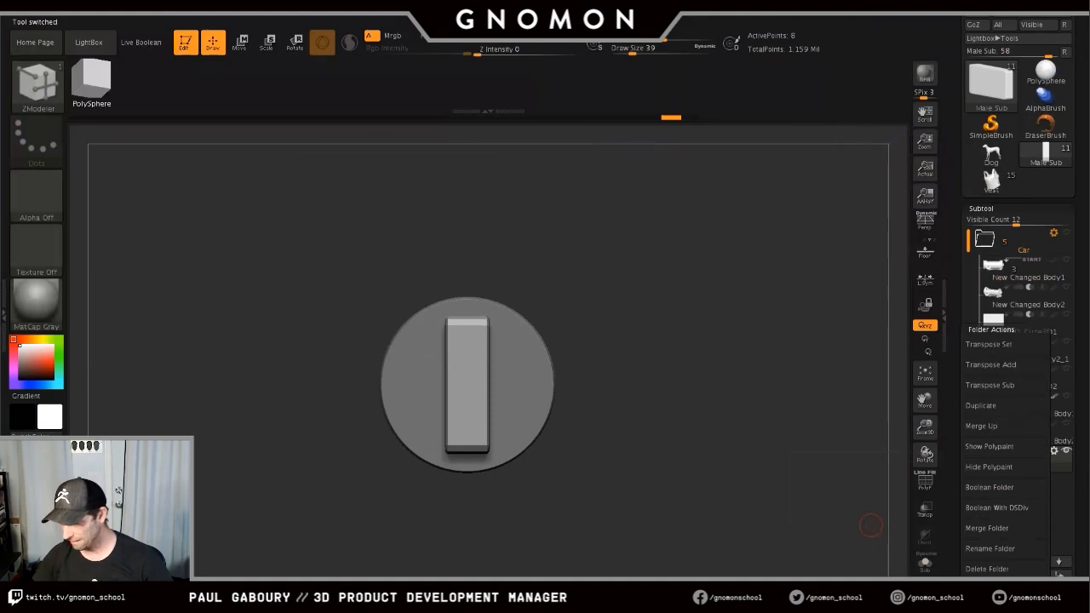
{"action": "left_click", "coordinate": [981, 405]}
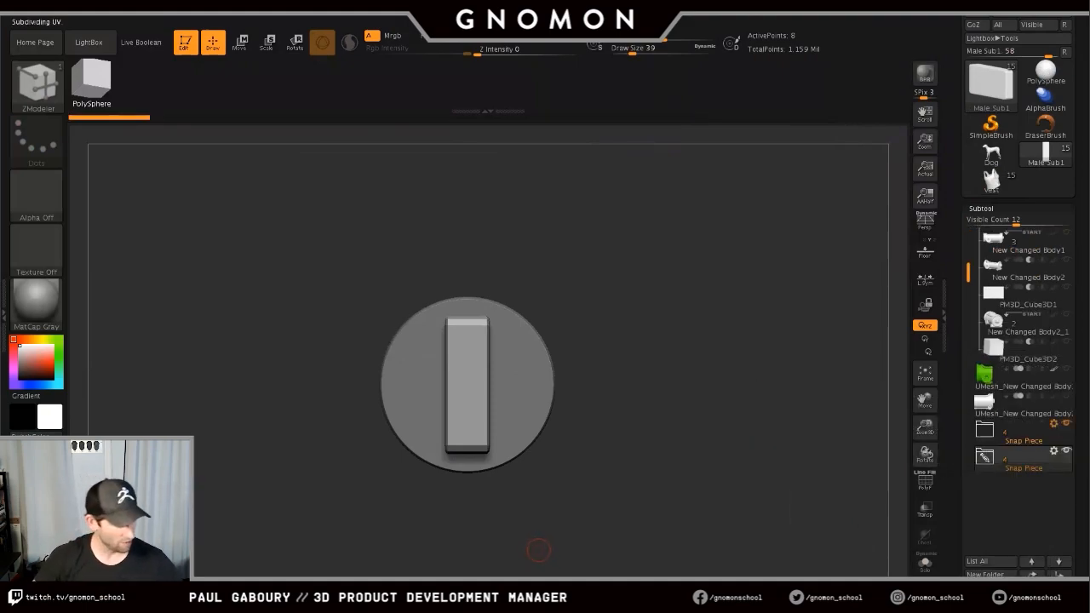
- Activate all subtools of the duplicated Snap Piece folder with Transpose Set and move them up along Y, clear of the original
{"action": "key", "text": "w"}
{"action": "right_click_drag", "start_coordinate": [538, 550], "coordinate": [538, 447], "text": "ctrl"}
{"action": "right_click_drag", "start_coordinate": [538, 447], "coordinate": [548, 527], "text": "alt"}
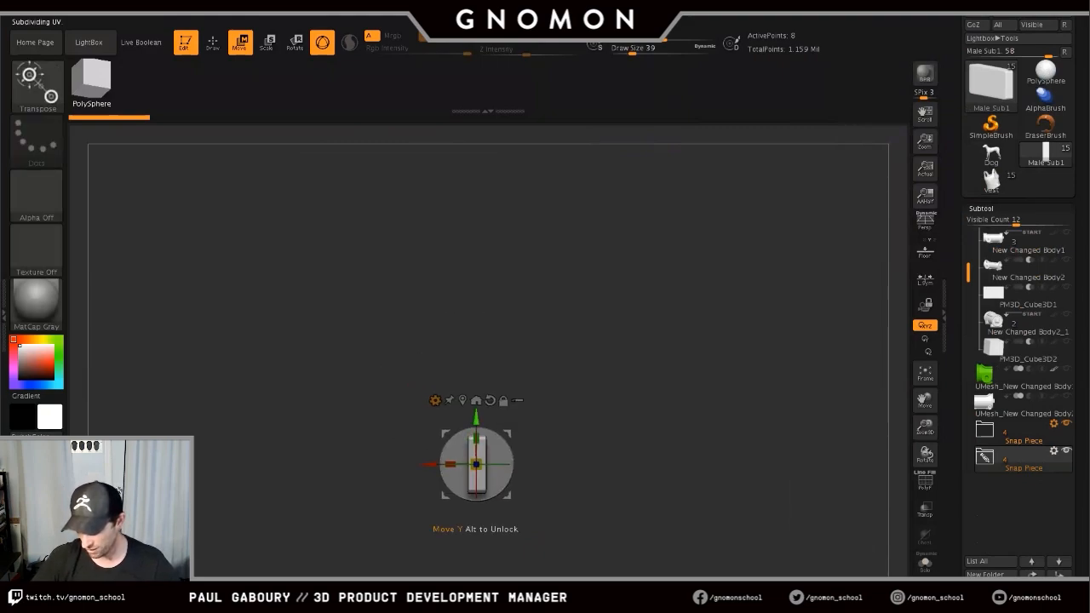
{"action": "left_click_drag", "start_coordinate": [476, 418], "coordinate": [476, 284]}
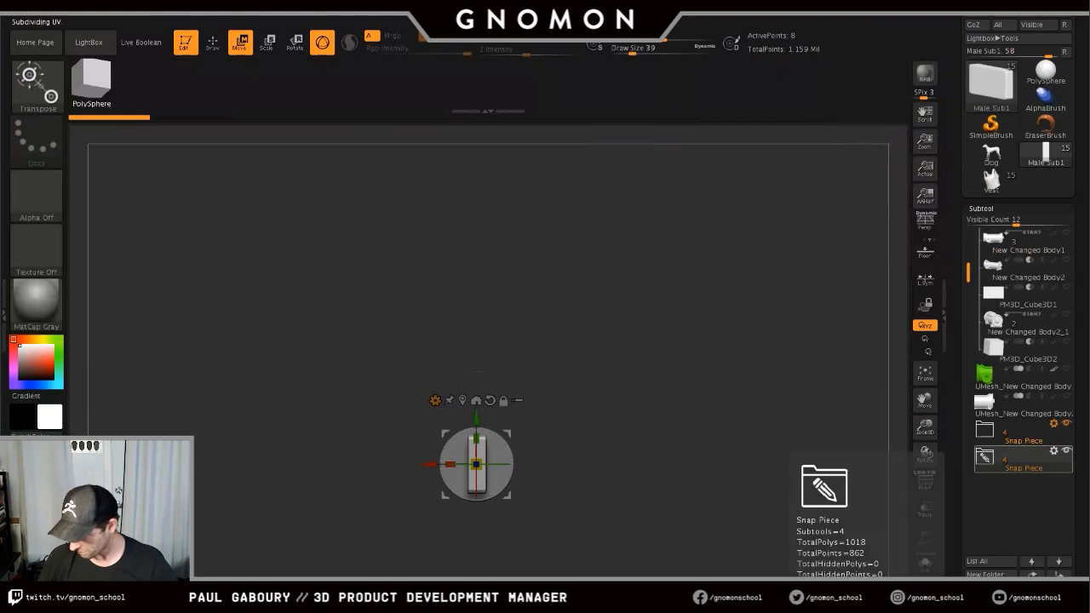
{"action": "left_click", "coordinate": [1053, 451]}
{"action": "left_click", "coordinate": [1000, 344]}
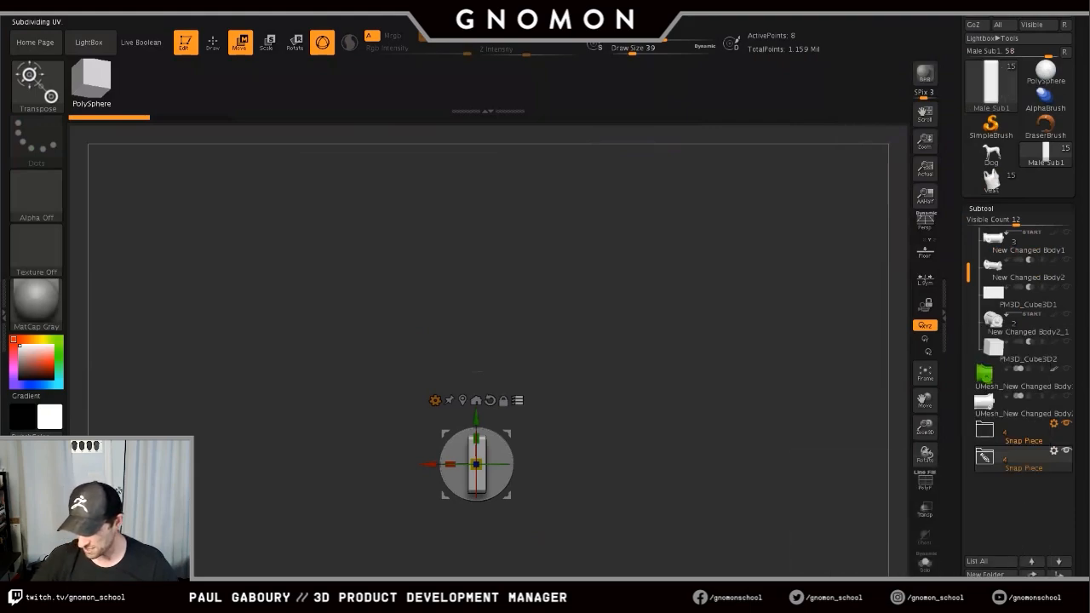
{"action": "left_click_drag", "start_coordinate": [476, 417], "coordinate": [476, 267]}
{"action": "mouse_move", "coordinate": [596, 357]}
{"action": "left_mouse_down"}
{"action": "mouse_move", "coordinate": [715, 359]}
{"action": "mouse_move", "coordinate": [596, 358]}
{"action": "left_mouse_up"}
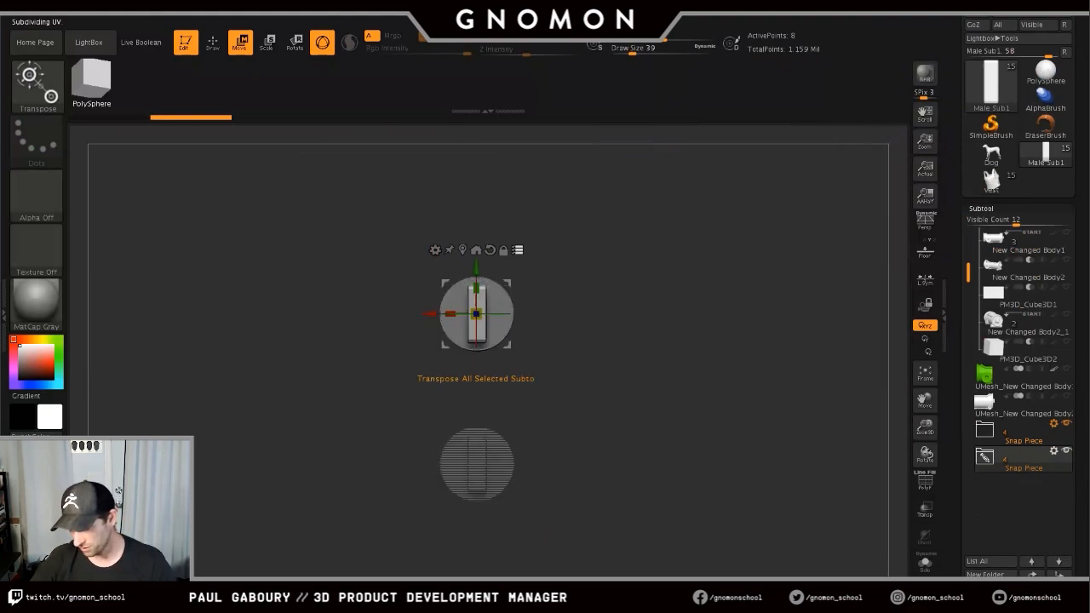
- Duplicate the upper Snap Piece folder together with all the subtools inside it
{"action": "left_click", "coordinate": [1053, 450]}
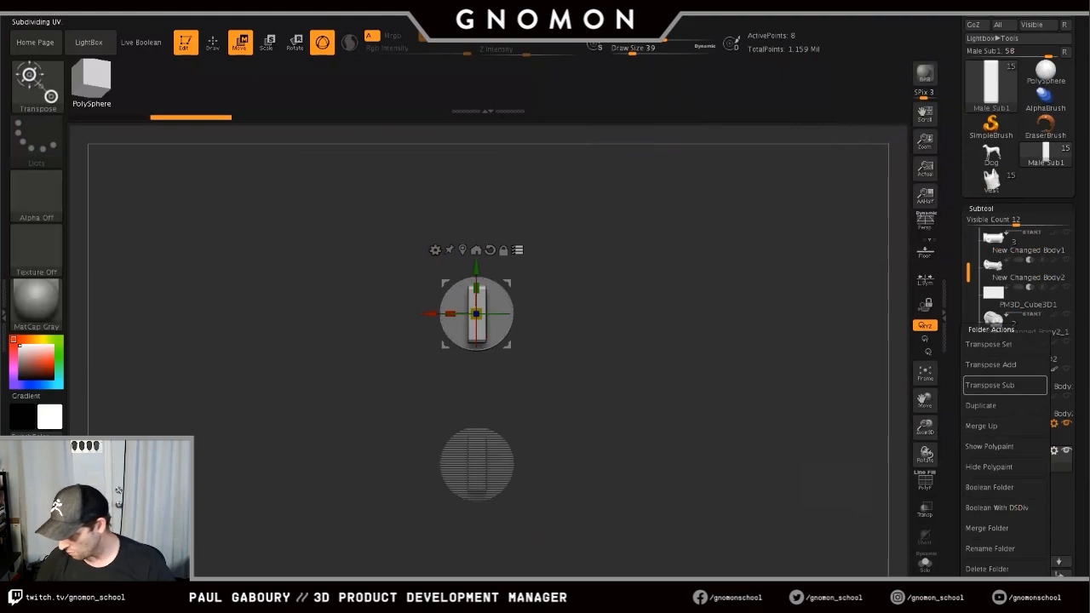
{"action": "left_click", "coordinate": [983, 405]}
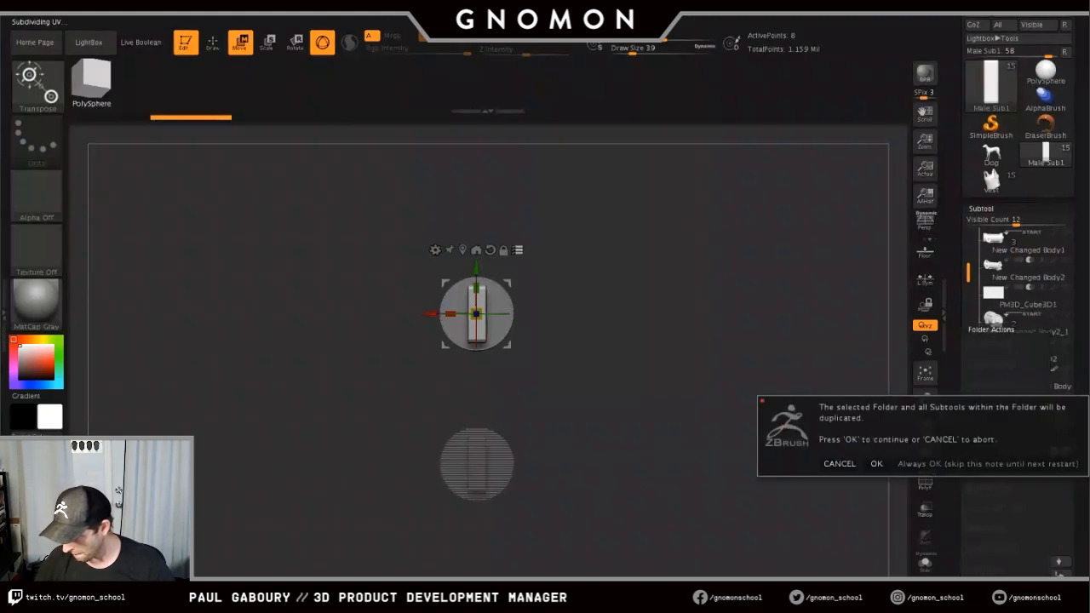
{"action": "left_click", "coordinate": [970, 464]}
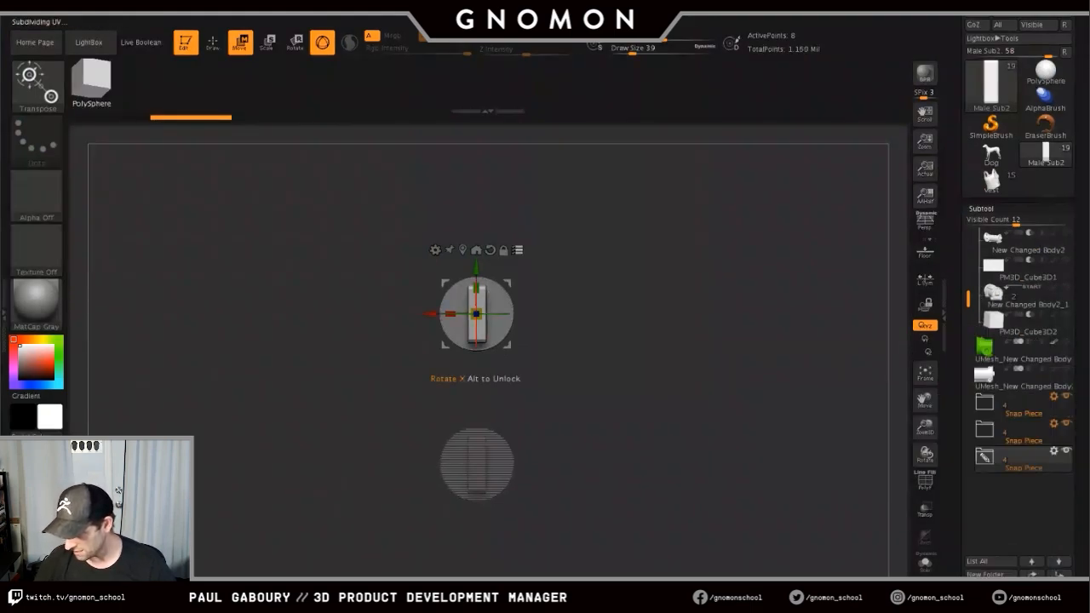
- Isolate the newest Snap Piece folder with Transpose Set and move it along X, beside the copy it overlaps
{"action": "left_click_drag", "start_coordinate": [431, 314], "coordinate": [595, 314]}
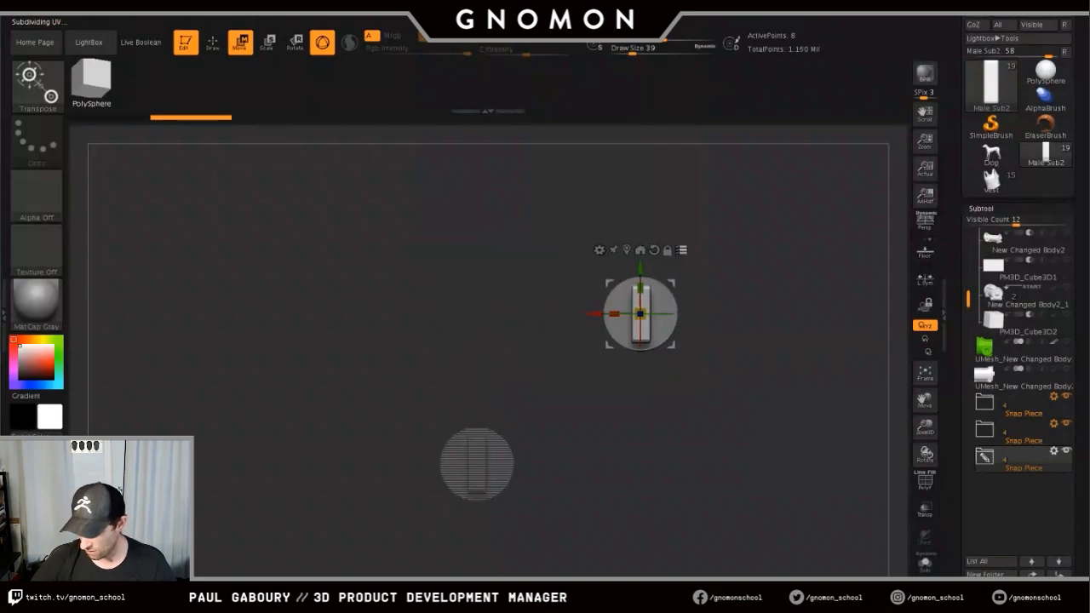
{"action": "key", "text": "ctrl+z"}
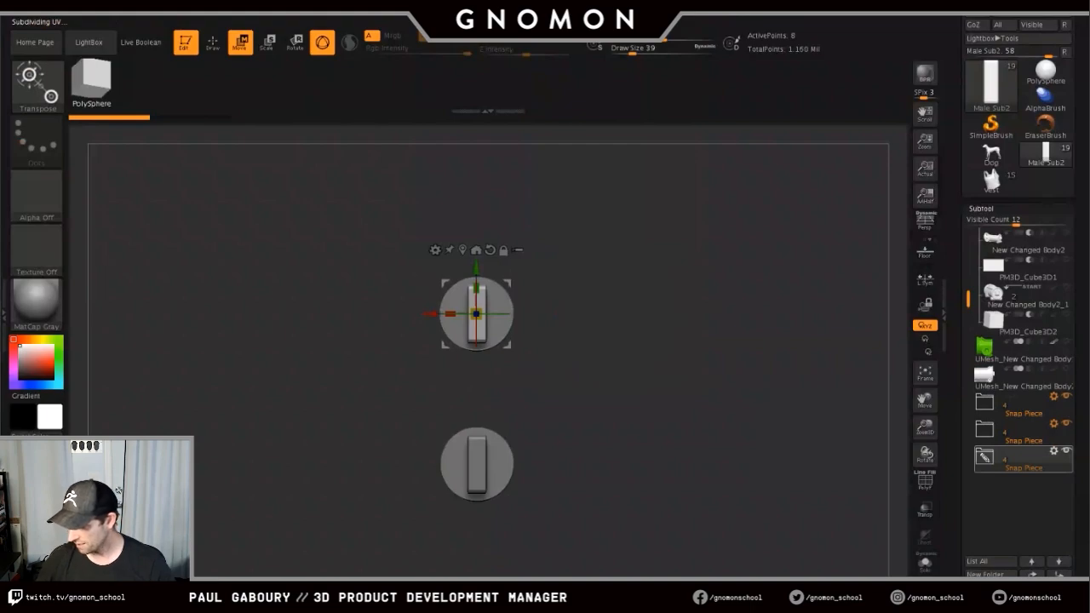
{"action": "left_click", "coordinate": [1054, 451]}
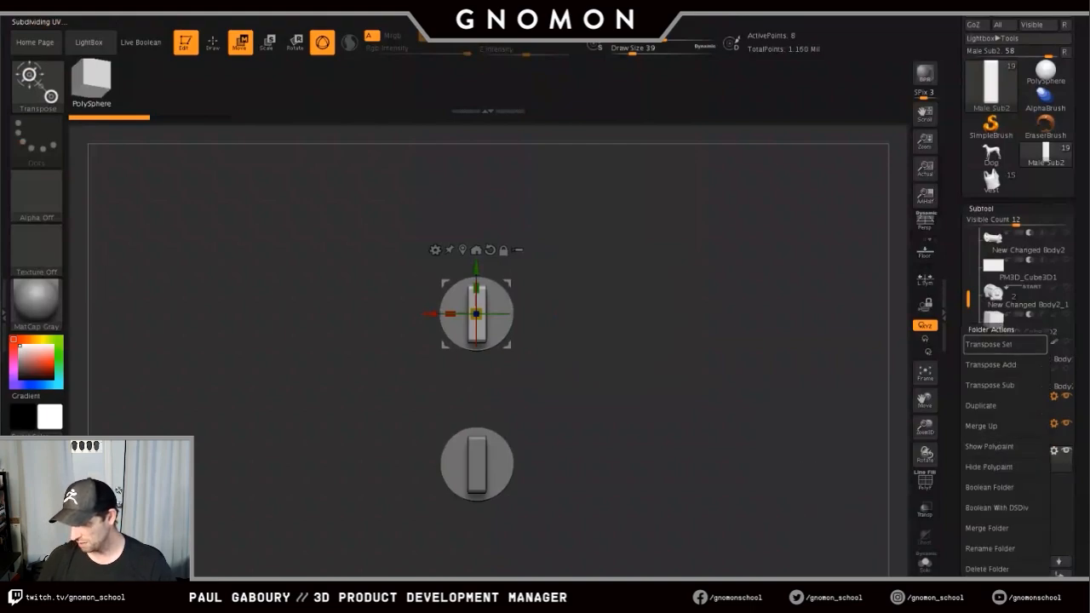
{"action": "left_click", "coordinate": [988, 344]}
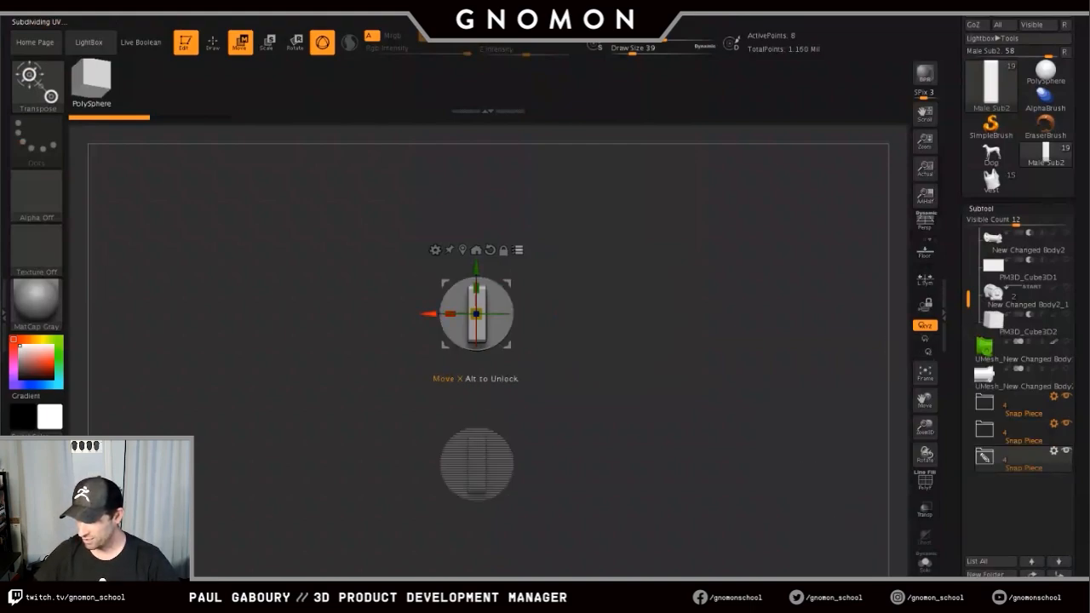
{"action": "left_click_drag", "start_coordinate": [429, 314], "coordinate": [605, 314]}
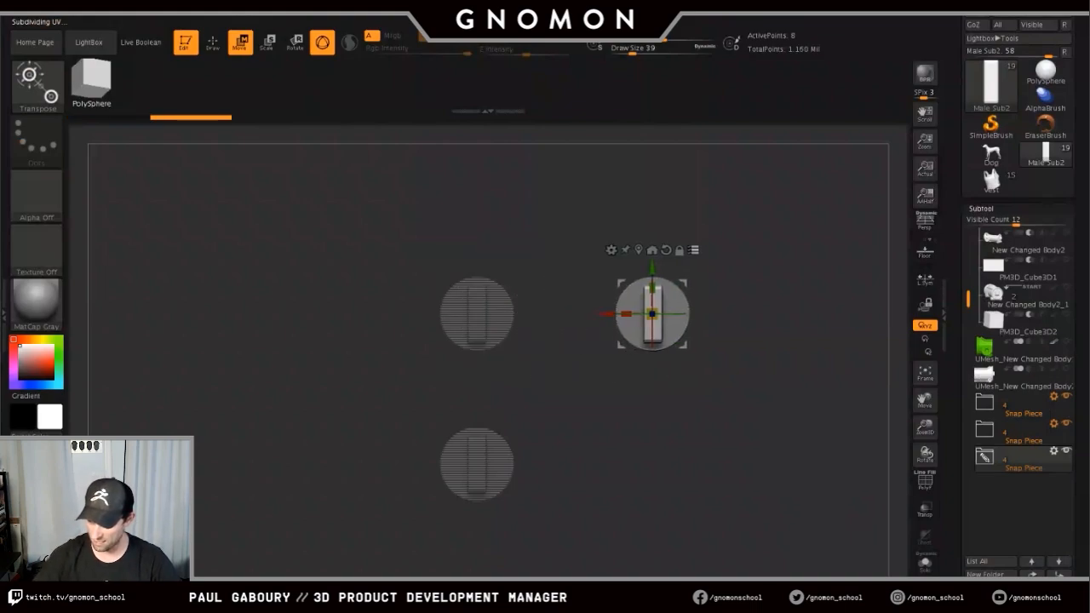
- Try Transpose Sub on the moved Snap Piece folder, then undo the last transform of the pieces
{"action": "left_click", "coordinate": [1054, 452]}
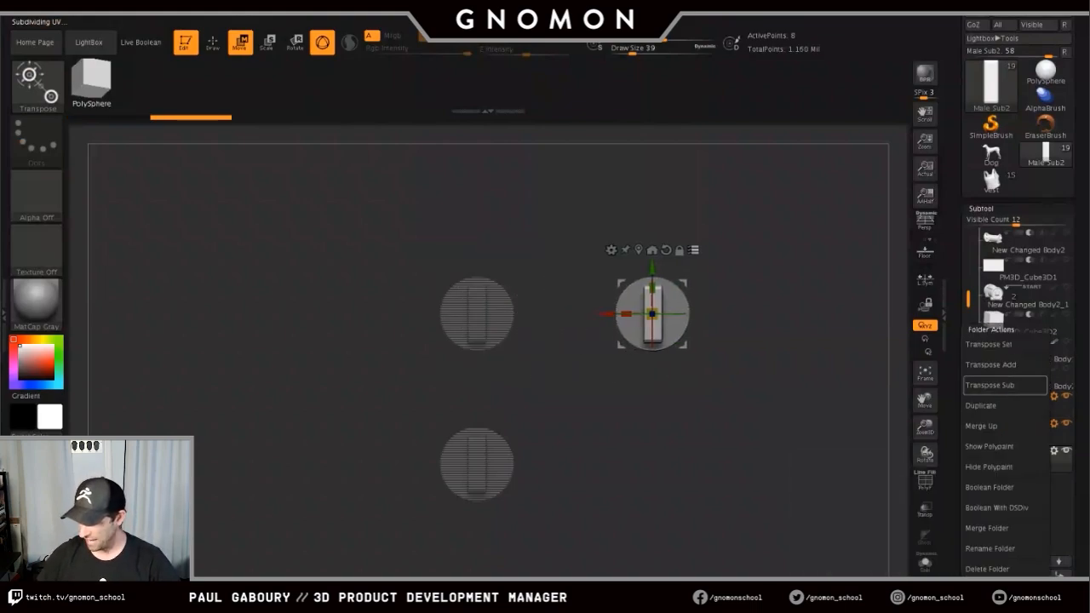
{"action": "left_click", "coordinate": [992, 384]}
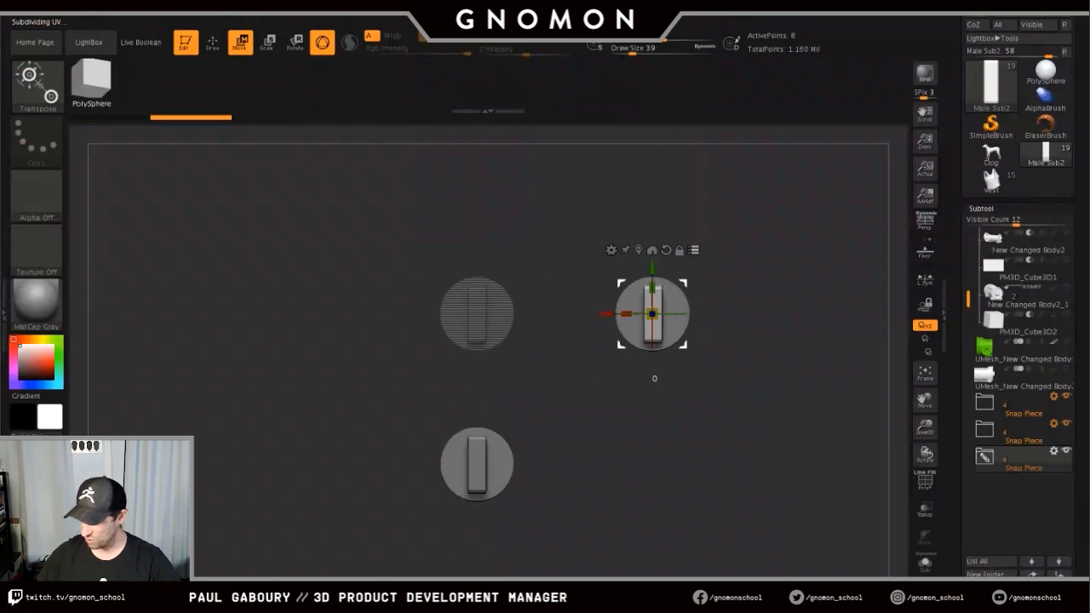
{"action": "left_click_drag", "start_coordinate": [652, 313], "coordinate": [589, 276]}
{"action": "key", "text": "ctrl+z"}
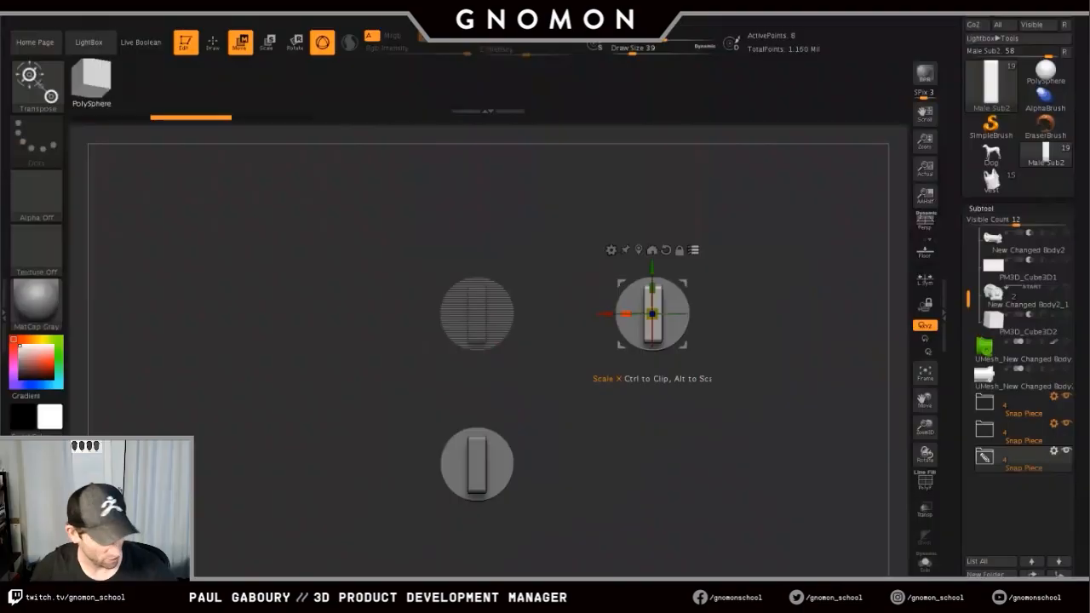
- Return to Draw mode and examine the three sets of connector pieces from an angle
{"action": "key", "text": "q"}
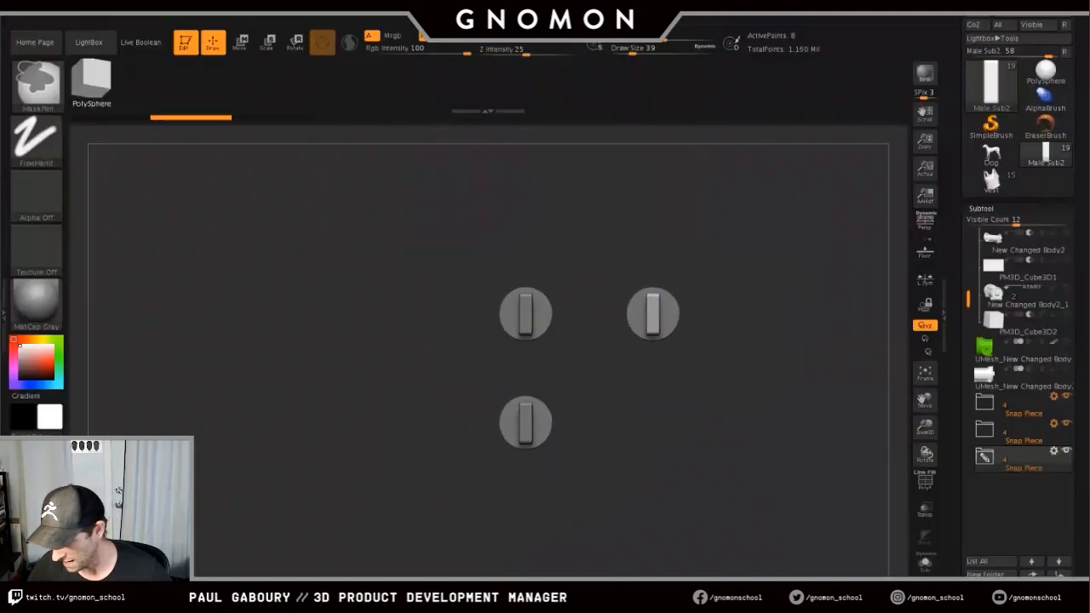
{"action": "right_click_drag", "start_coordinate": [693, 389], "coordinate": [692, 374], "text": "ctrl"}
{"action": "right_click_drag", "start_coordinate": [692, 374], "coordinate": [691, 496], "text": "alt"}
{"action": "key", "text": "ctrl+z"}
{"action": "right_click_drag", "start_coordinate": [613, 513], "coordinate": [582, 466], "text": "ctrl"}
{"action": "right_click_drag", "start_coordinate": [581, 467], "coordinate": [669, 480], "text": "alt"}
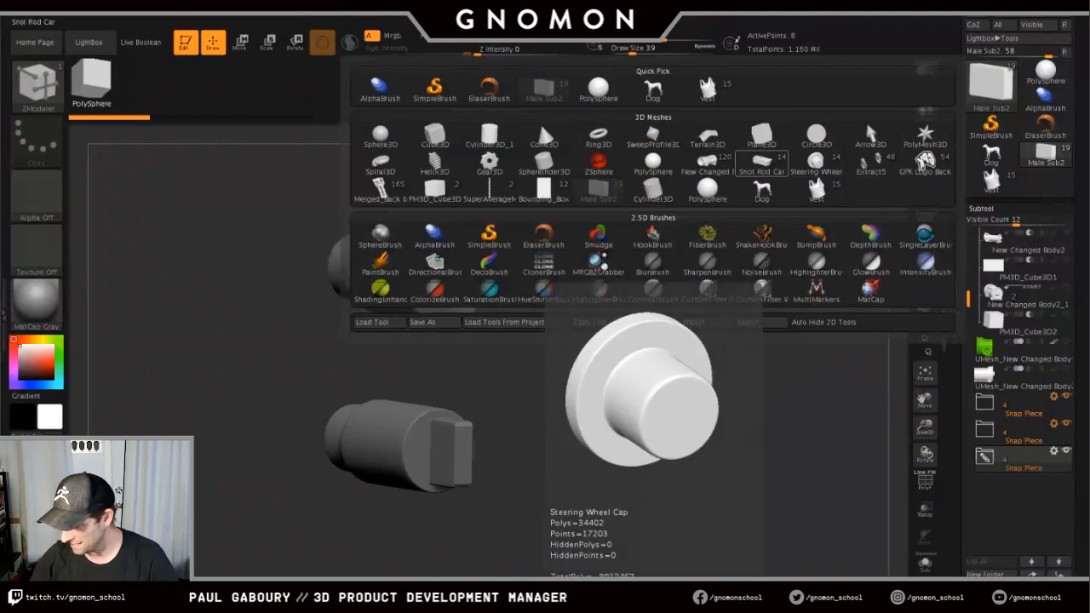
- Switch to the New Changed Body tool, turn on Live Boolean and collapse the Vehicle Body folder
{"action": "left_click", "coordinate": [707, 164]}
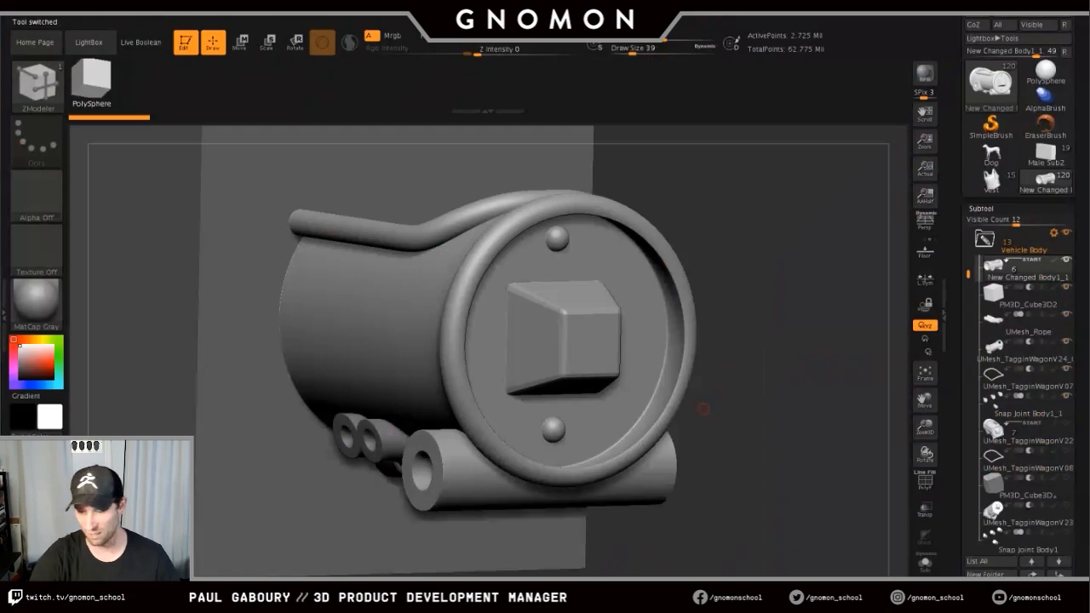
{"action": "left_click", "coordinate": [142, 43]}
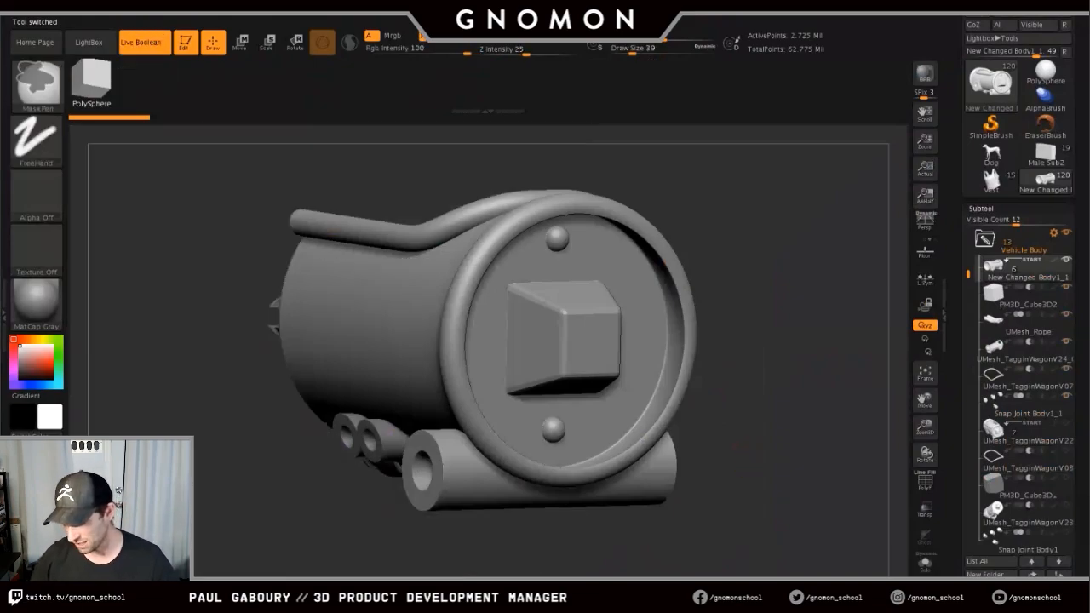
{"action": "right_click_drag", "start_coordinate": [737, 445], "coordinate": [739, 349], "text": "ctrl"}
{"action": "left_click", "coordinate": [985, 239]}
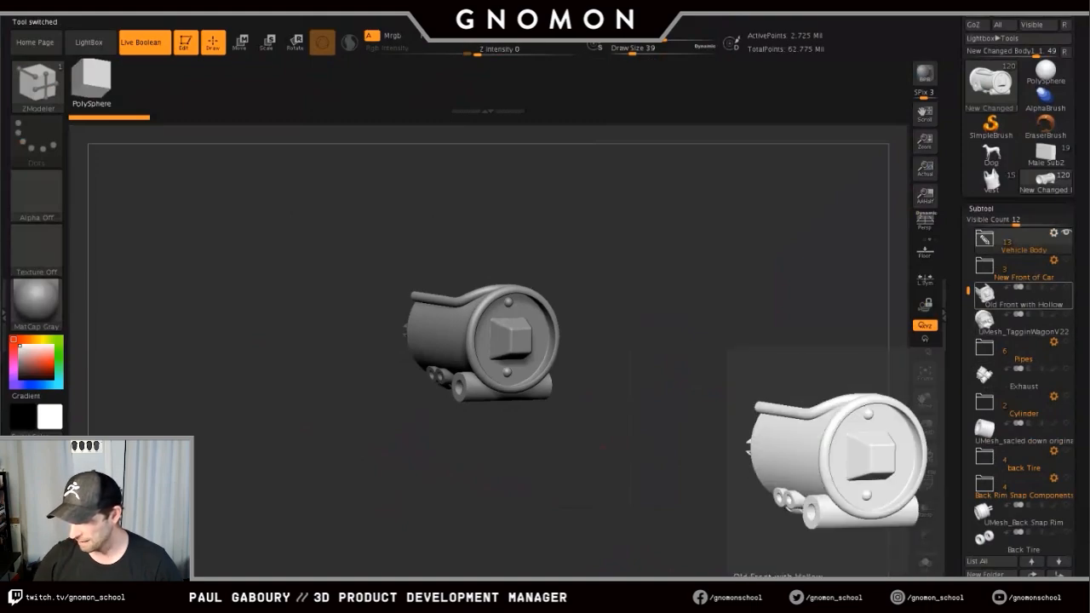
{"action": "right_click_drag", "start_coordinate": [664, 408], "coordinate": [795, 477]}
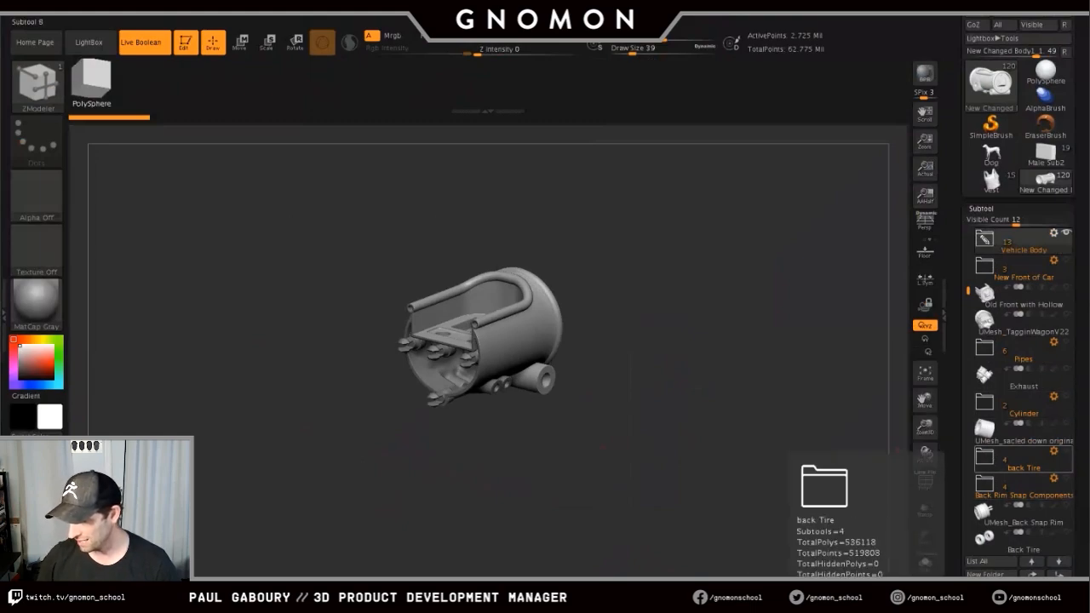
- Switch to the Steering Wheel tool holding the whole car and isolate the active subtool with PolyFrame and Solo on
{"action": "left_click", "coordinate": [989, 81]}
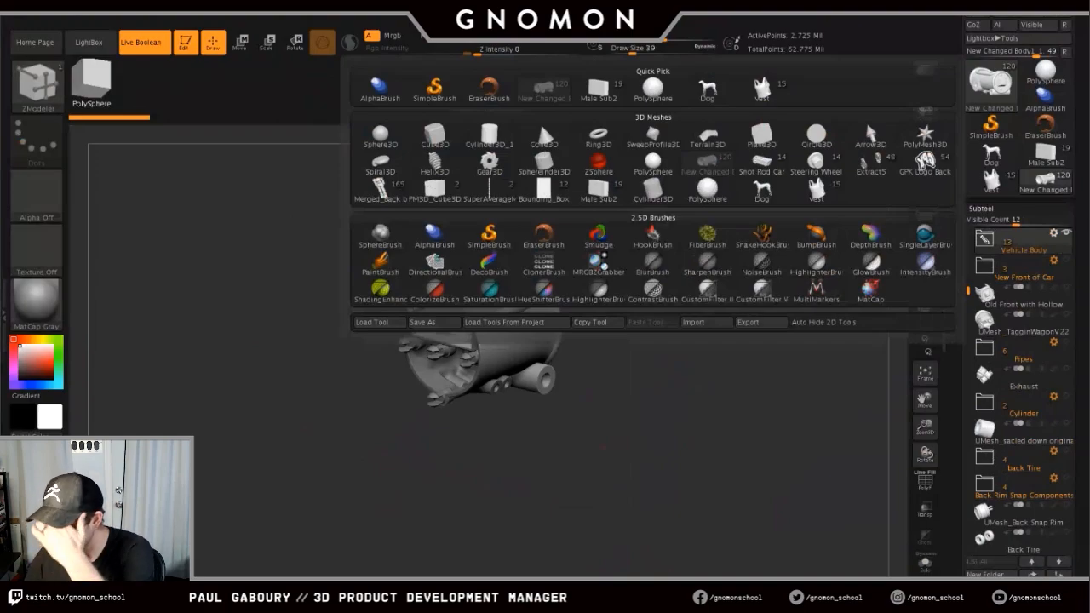
{"action": "left_click", "coordinate": [815, 162]}
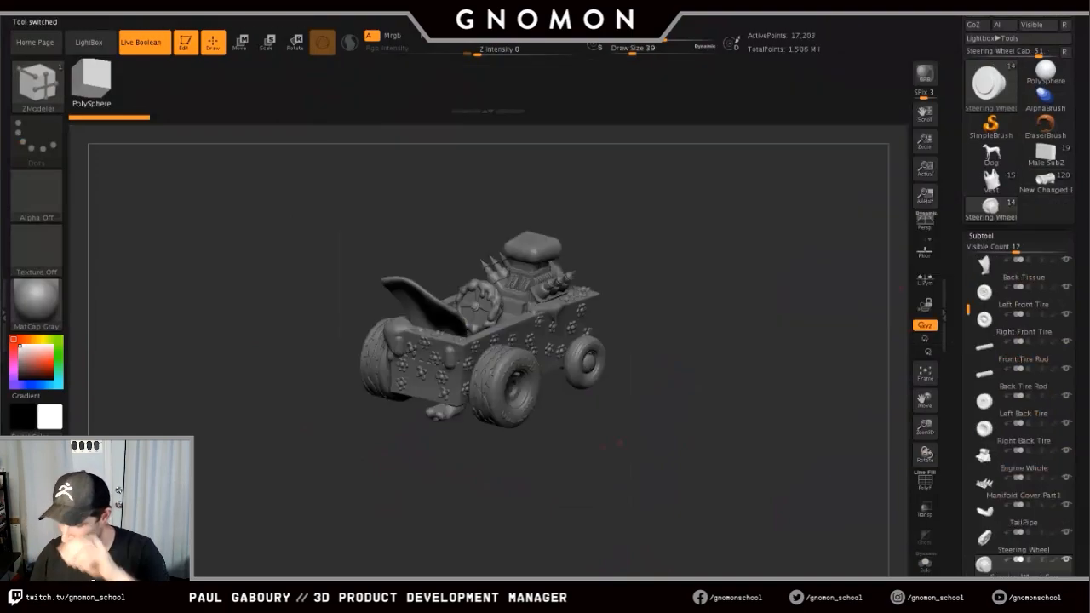
{"action": "left_click_drag", "start_coordinate": [620, 464], "coordinate": [604, 452]}
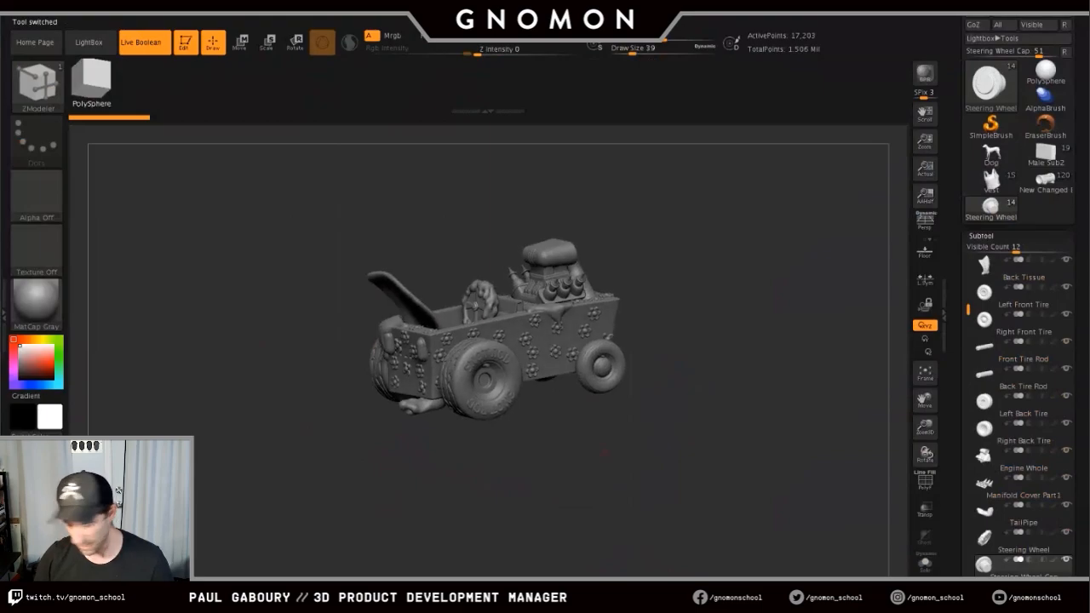
{"action": "key", "text": "shift+f"}
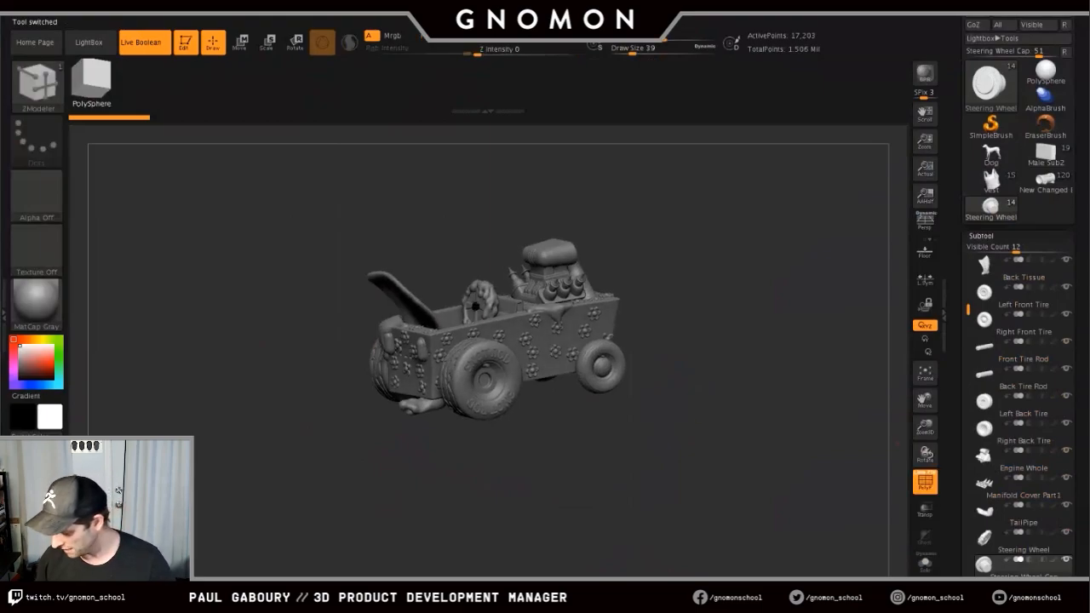
{"action": "left_click", "coordinate": [925, 564]}
{"action": "right_click_drag", "start_coordinate": [666, 451], "coordinate": [711, 477], "text": "ctrl"}
- Step through the Steering Wheel, TailPipe and Manifold Cover Part1 subtools to examine their mesh wireframes
{"action": "key", "text": "Up"}
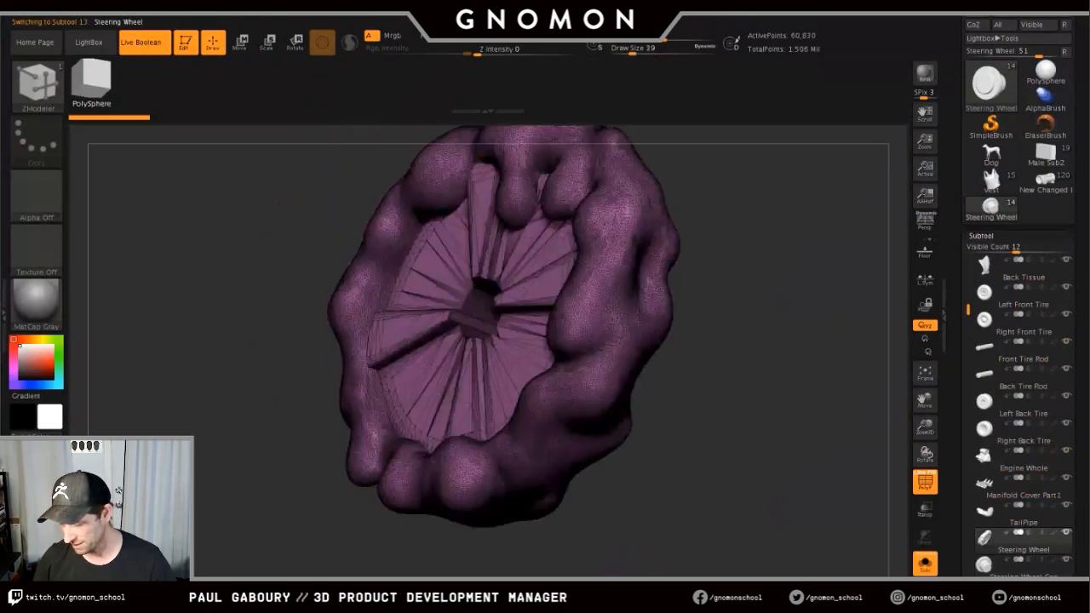
{"action": "right_click_drag", "start_coordinate": [592, 475], "coordinate": [681, 467]}
{"action": "key", "text": "Up"}
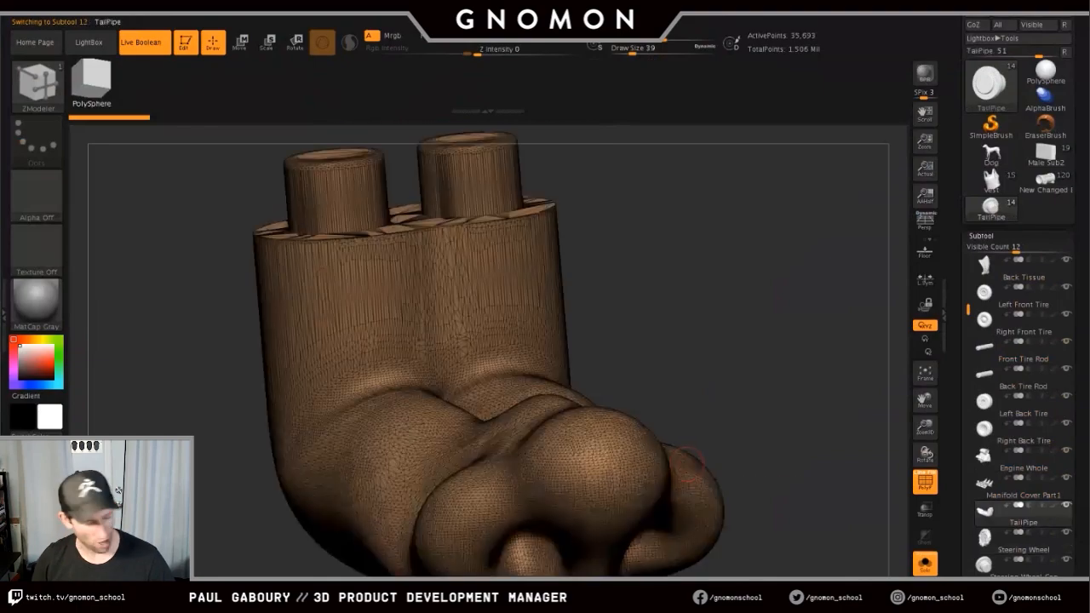
{"action": "key", "text": "Up"}
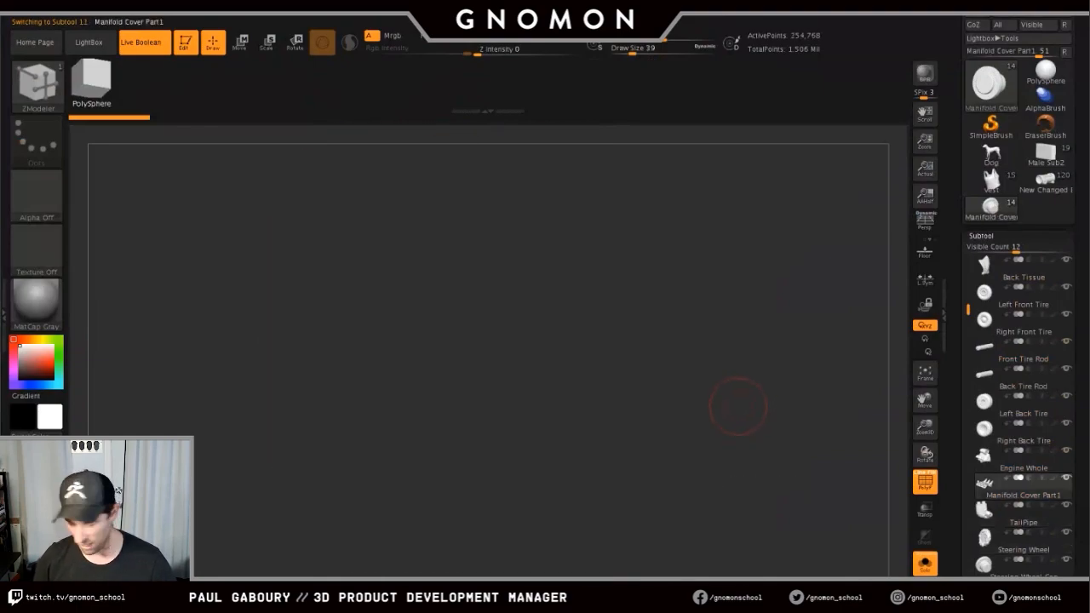
{"action": "right_click_drag", "start_coordinate": [726, 442], "coordinate": [664, 428], "text": "ctrl"}
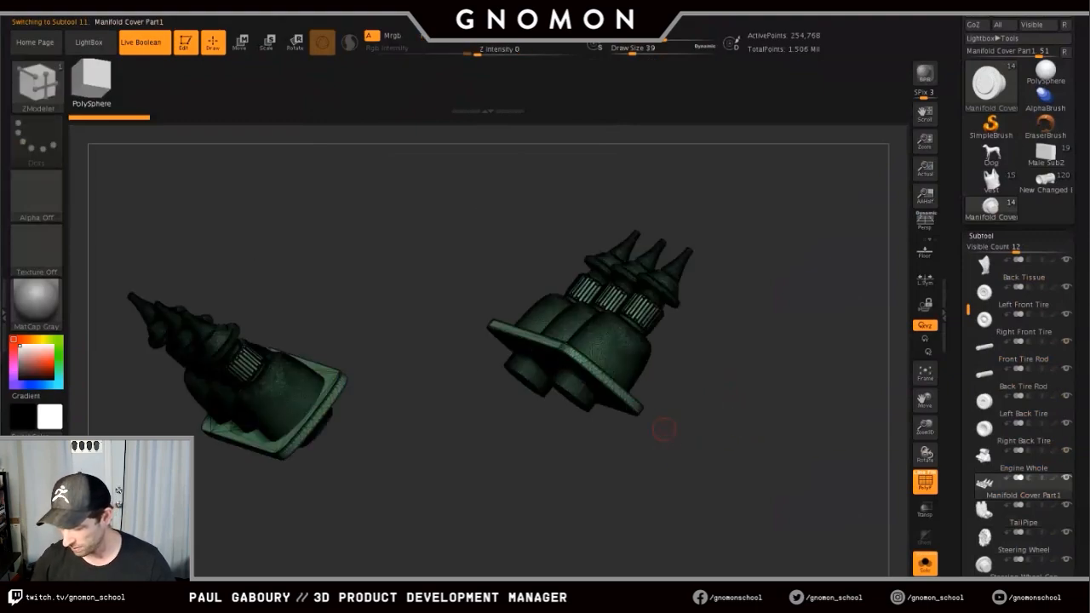
- Select the Engine Whole subtool, examine its merged mesh and turn off PolyFrame
{"action": "key", "text": "Up"}
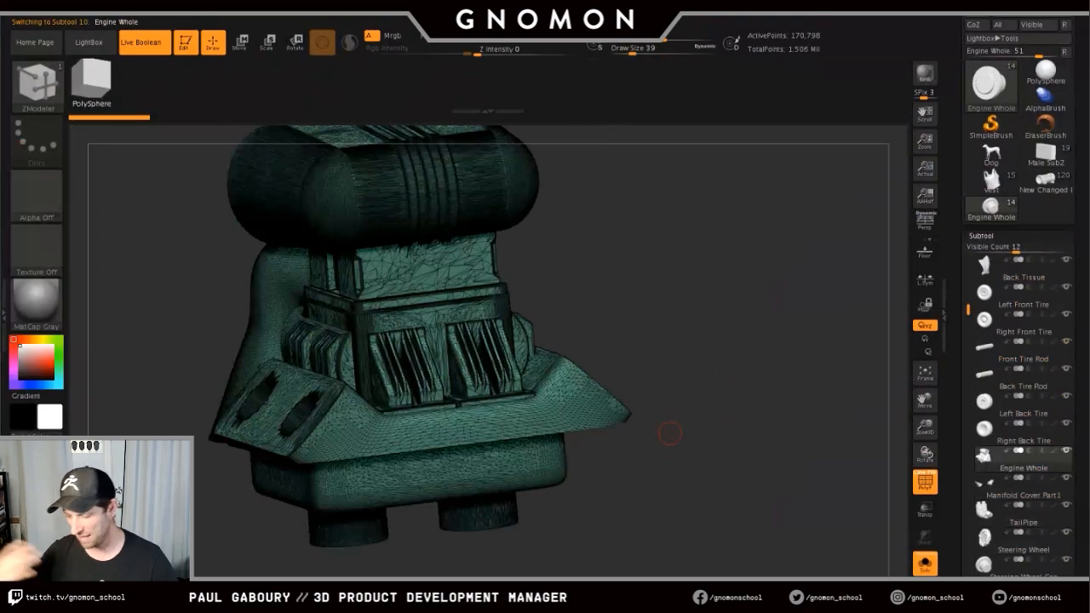
{"action": "mouse_move", "coordinate": [663, 420]}
{"action": "right_mouse_down", "text": "alt"}
{"action": "mouse_move", "coordinate": [672, 461]}
{"action": "mouse_move", "coordinate": [662, 401]}
{"action": "mouse_move", "coordinate": [785, 388]}
{"action": "mouse_move", "coordinate": [772, 348]}
{"action": "mouse_move", "coordinate": [838, 352]}
{"action": "mouse_move", "coordinate": [796, 410]}
{"action": "right_mouse_up", "text": "alt"}
{"action": "right_click_drag", "start_coordinate": [796, 410], "coordinate": [745, 376], "text": "alt"}
{"action": "key", "text": "shift+f"}
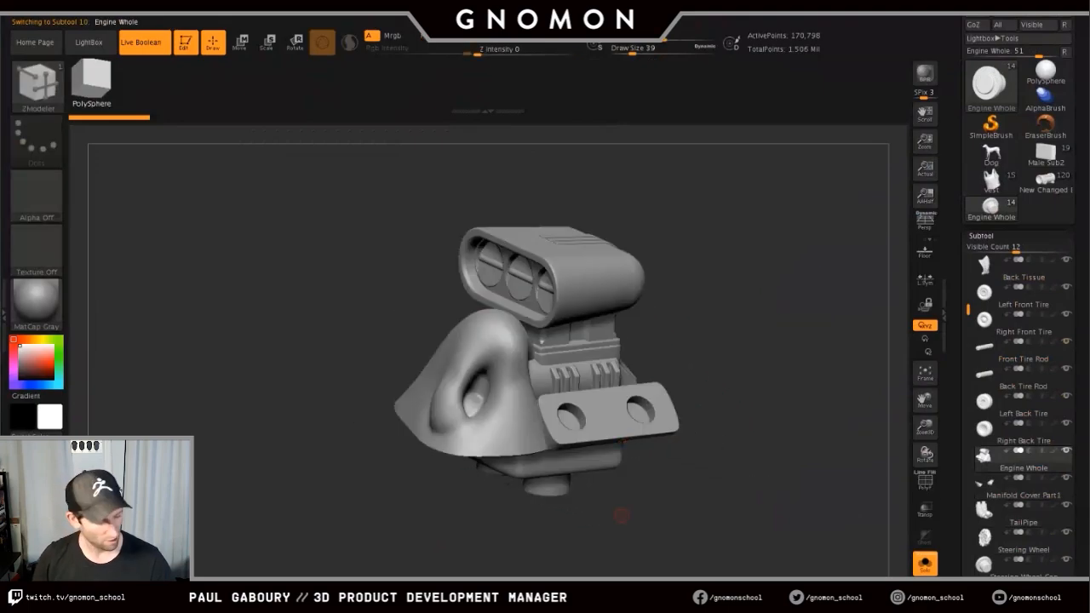
- Select the Right Back Tire subtool and examine its tread, hub and raised lettering up close
{"action": "key", "text": "Up"}
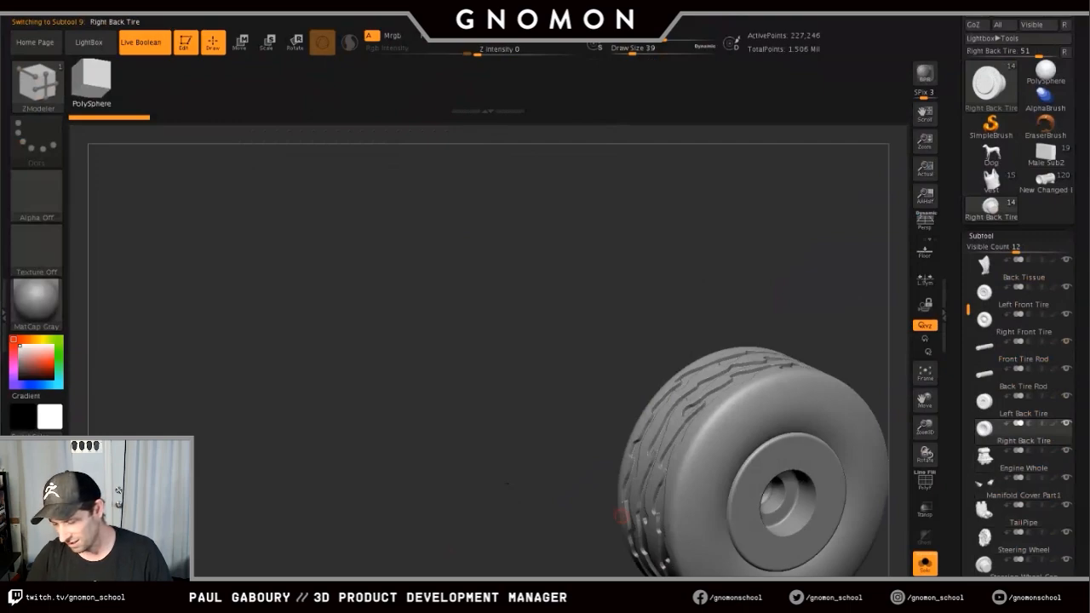
{"action": "key", "text": "ctrl"}
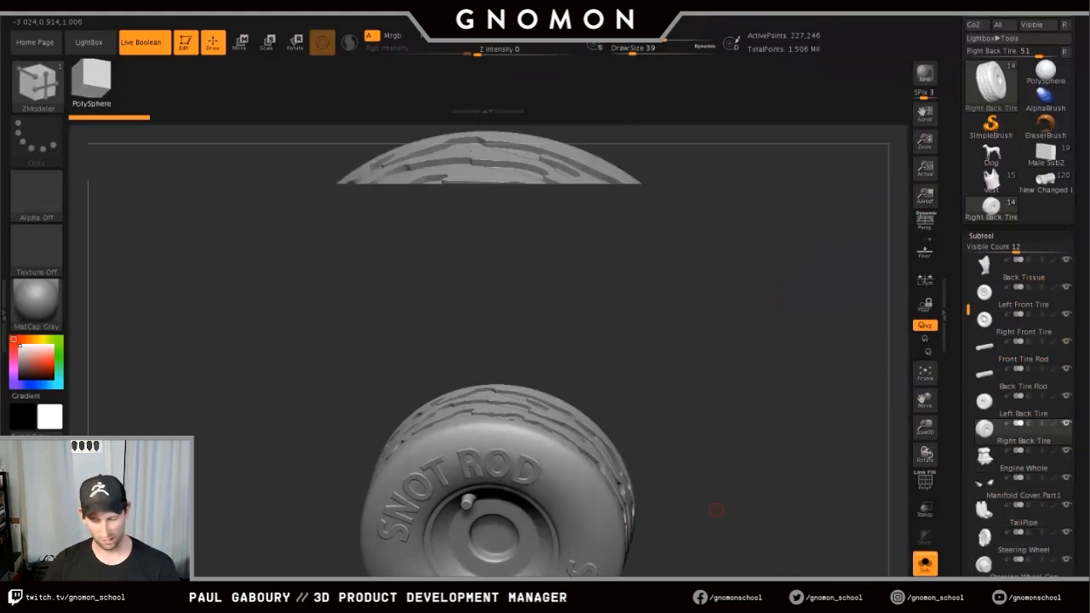
{"action": "key", "text": "ctrl"}
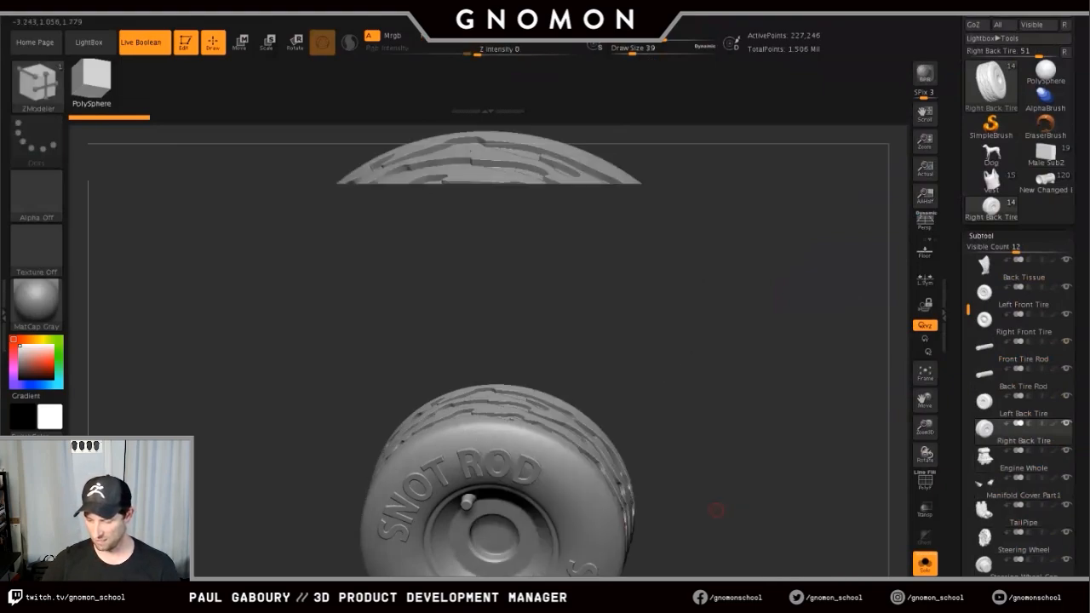